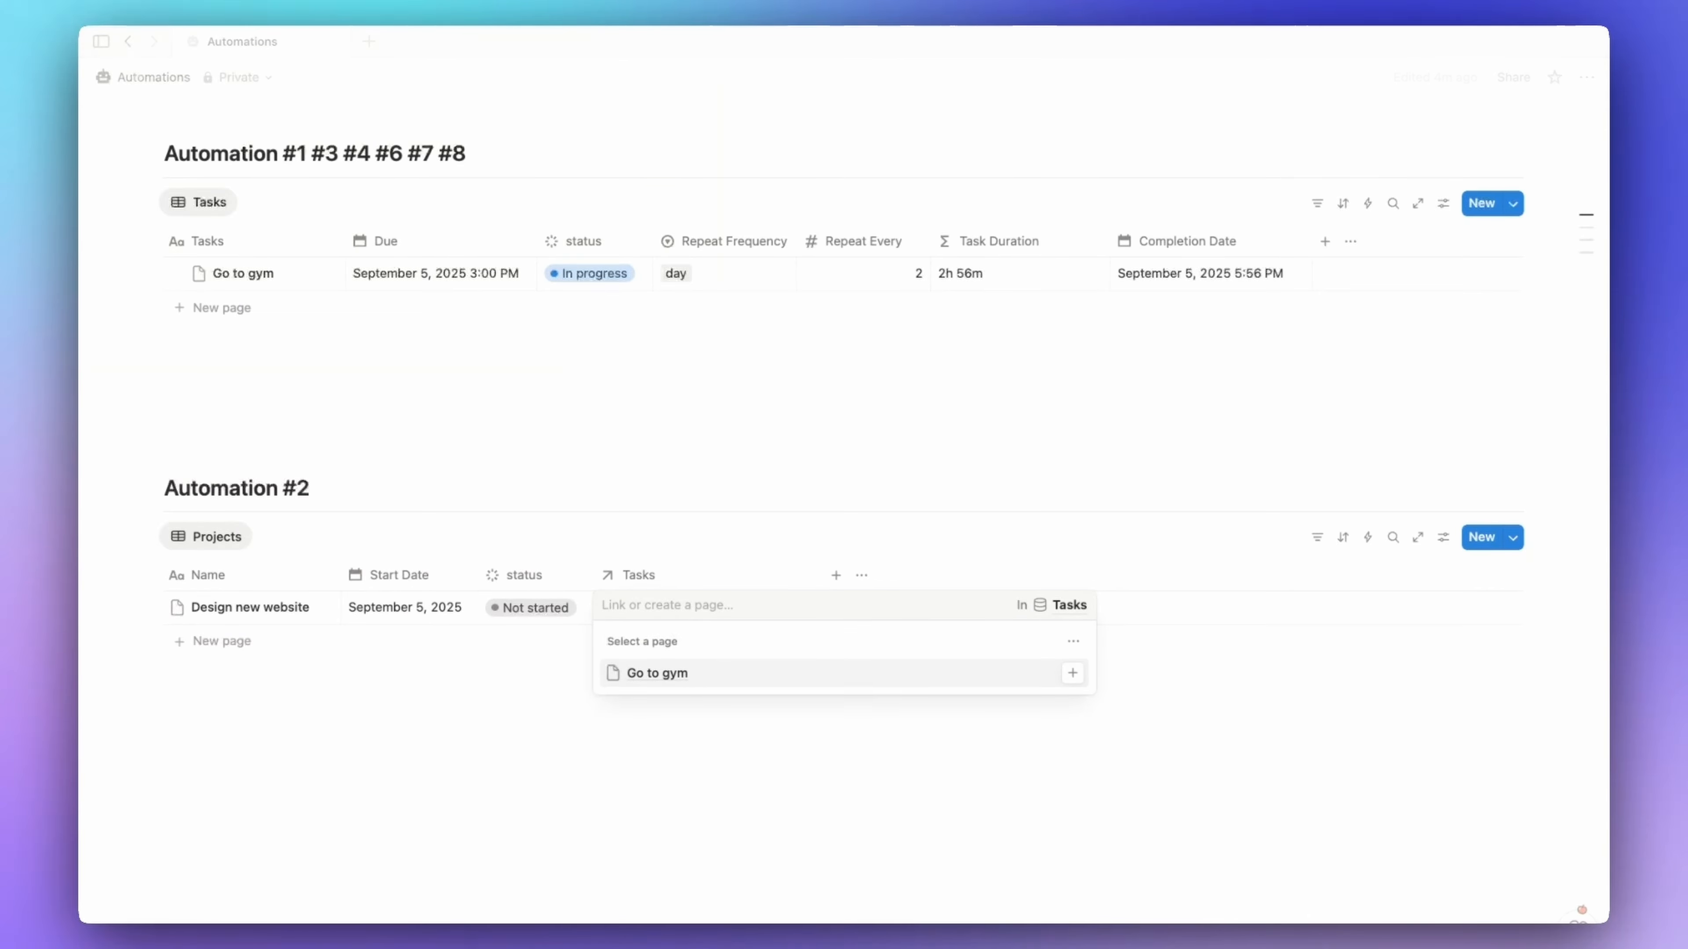
- Create the task "Design the home page wireframe" linked to the Design new website project and make it due November 2, 2025
type("Design the home page wireframe")
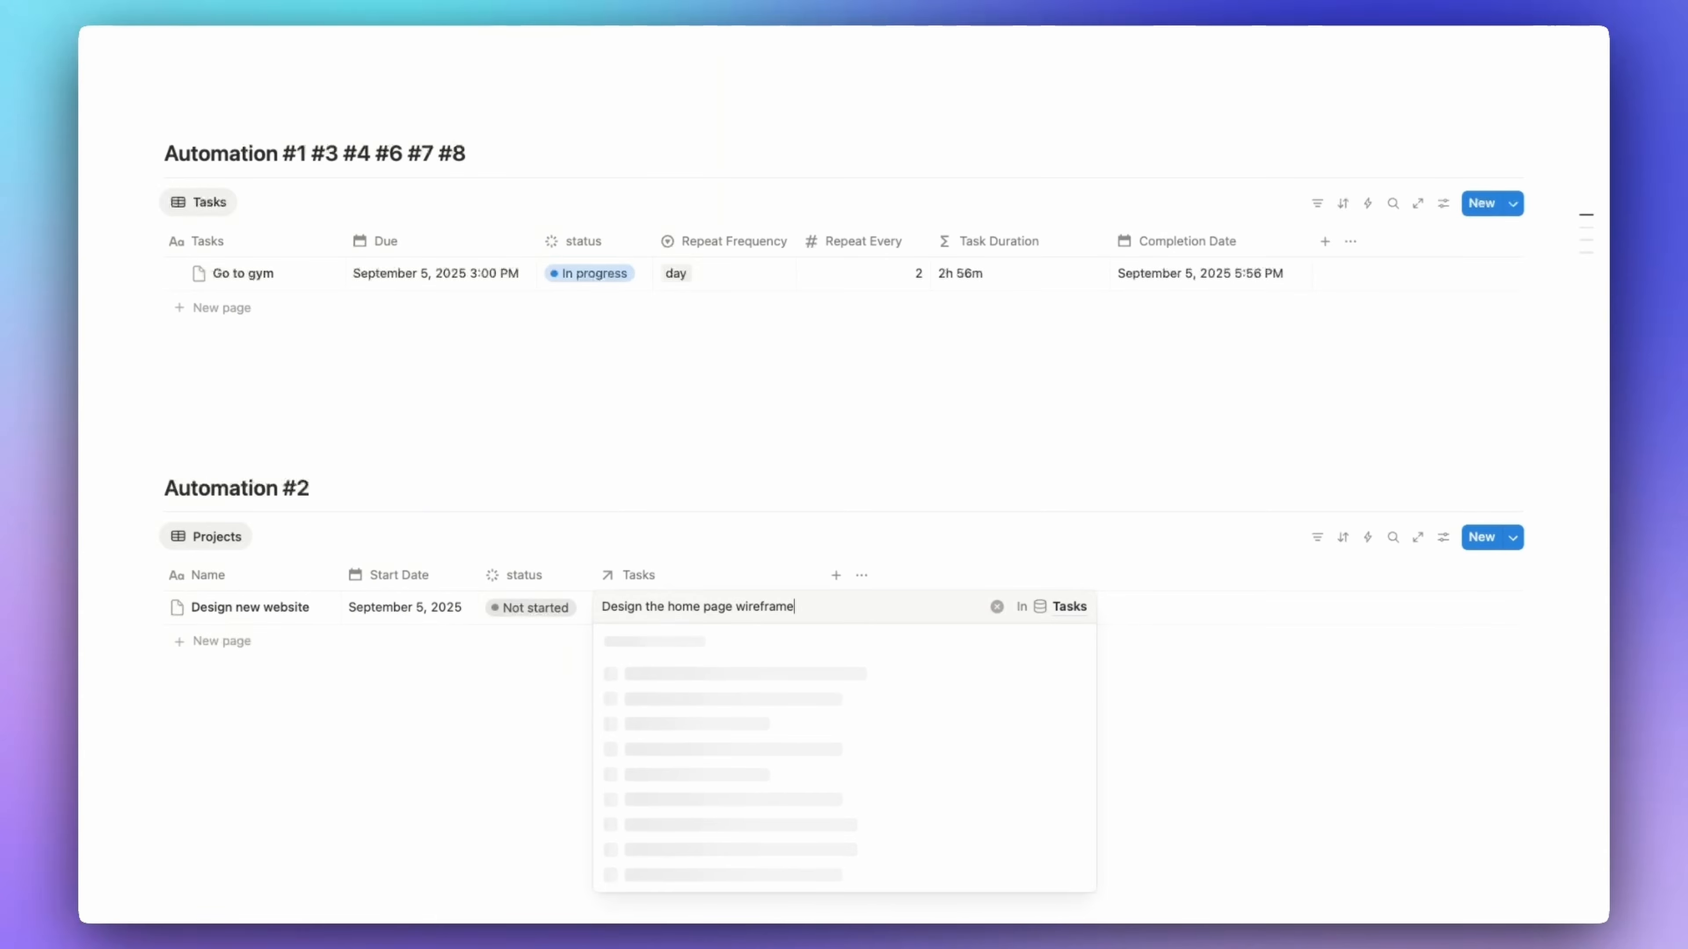
left_click(714, 665)
key("Escape")
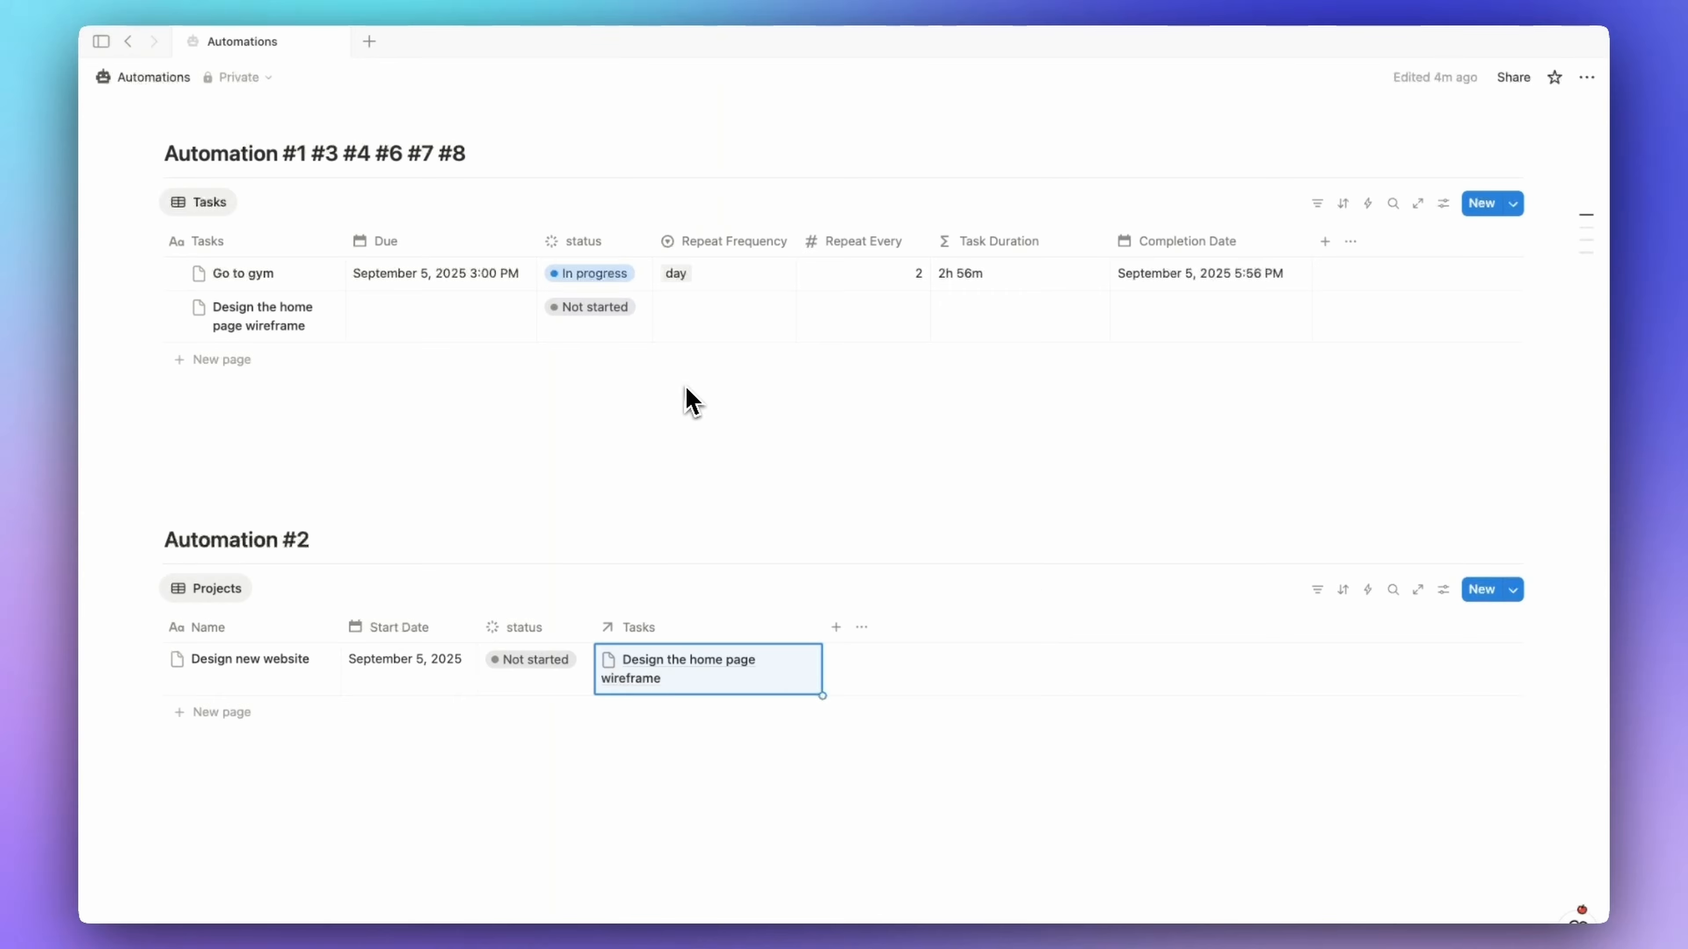
left_click(435, 322)
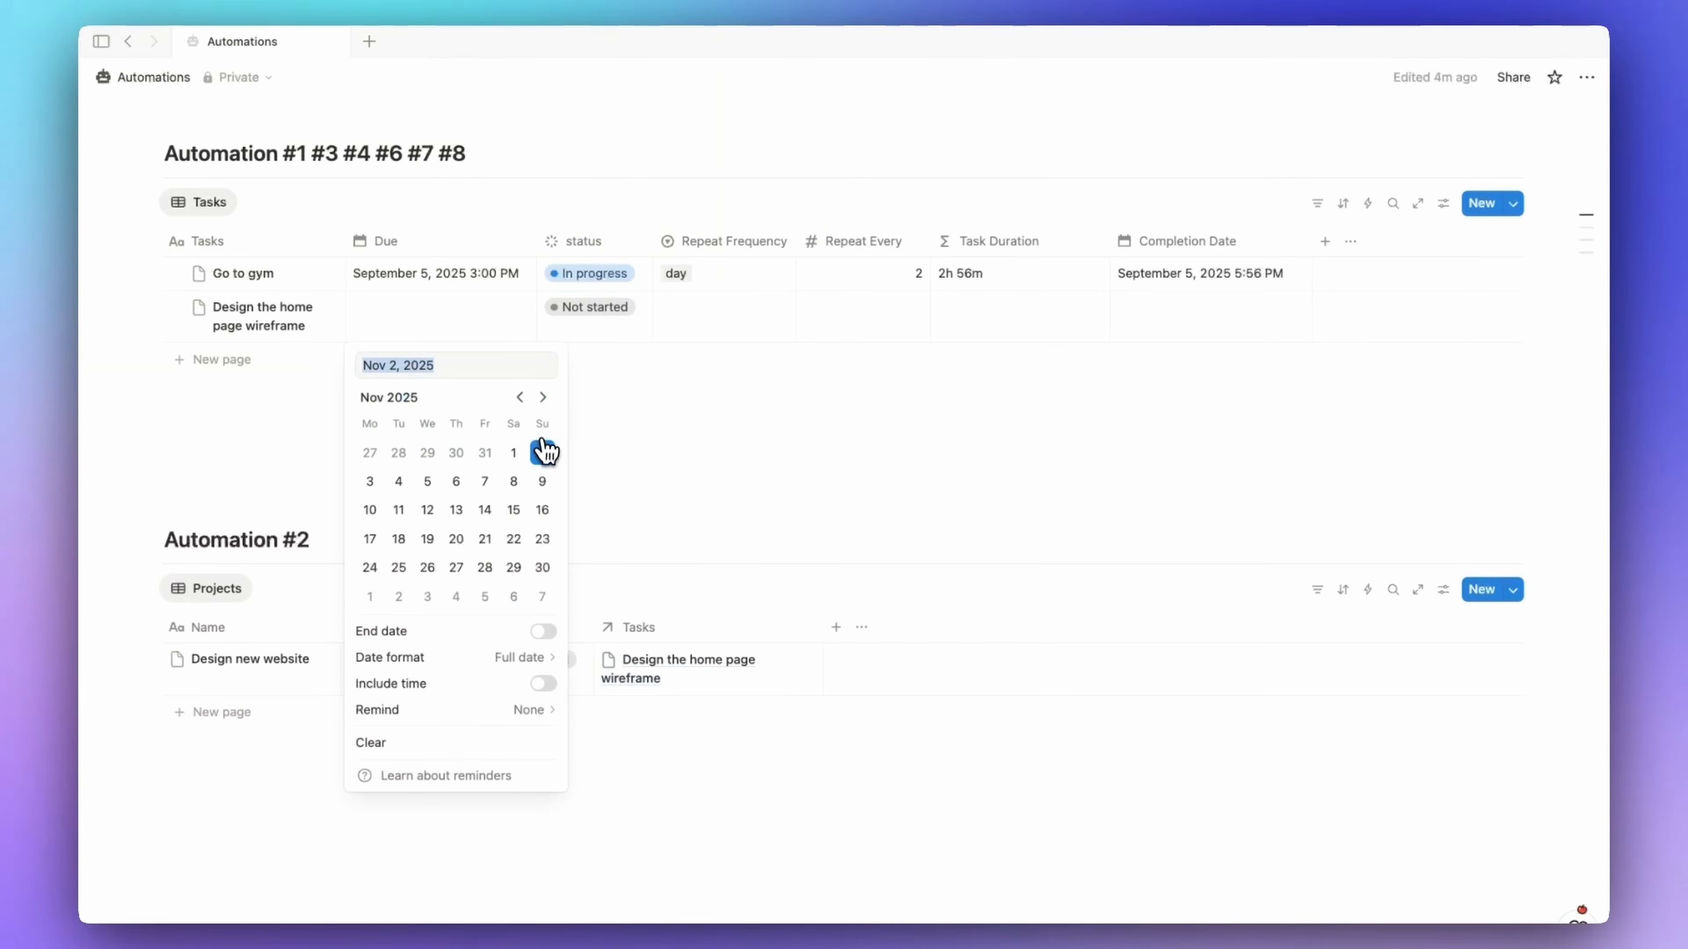
left_click(544, 452)
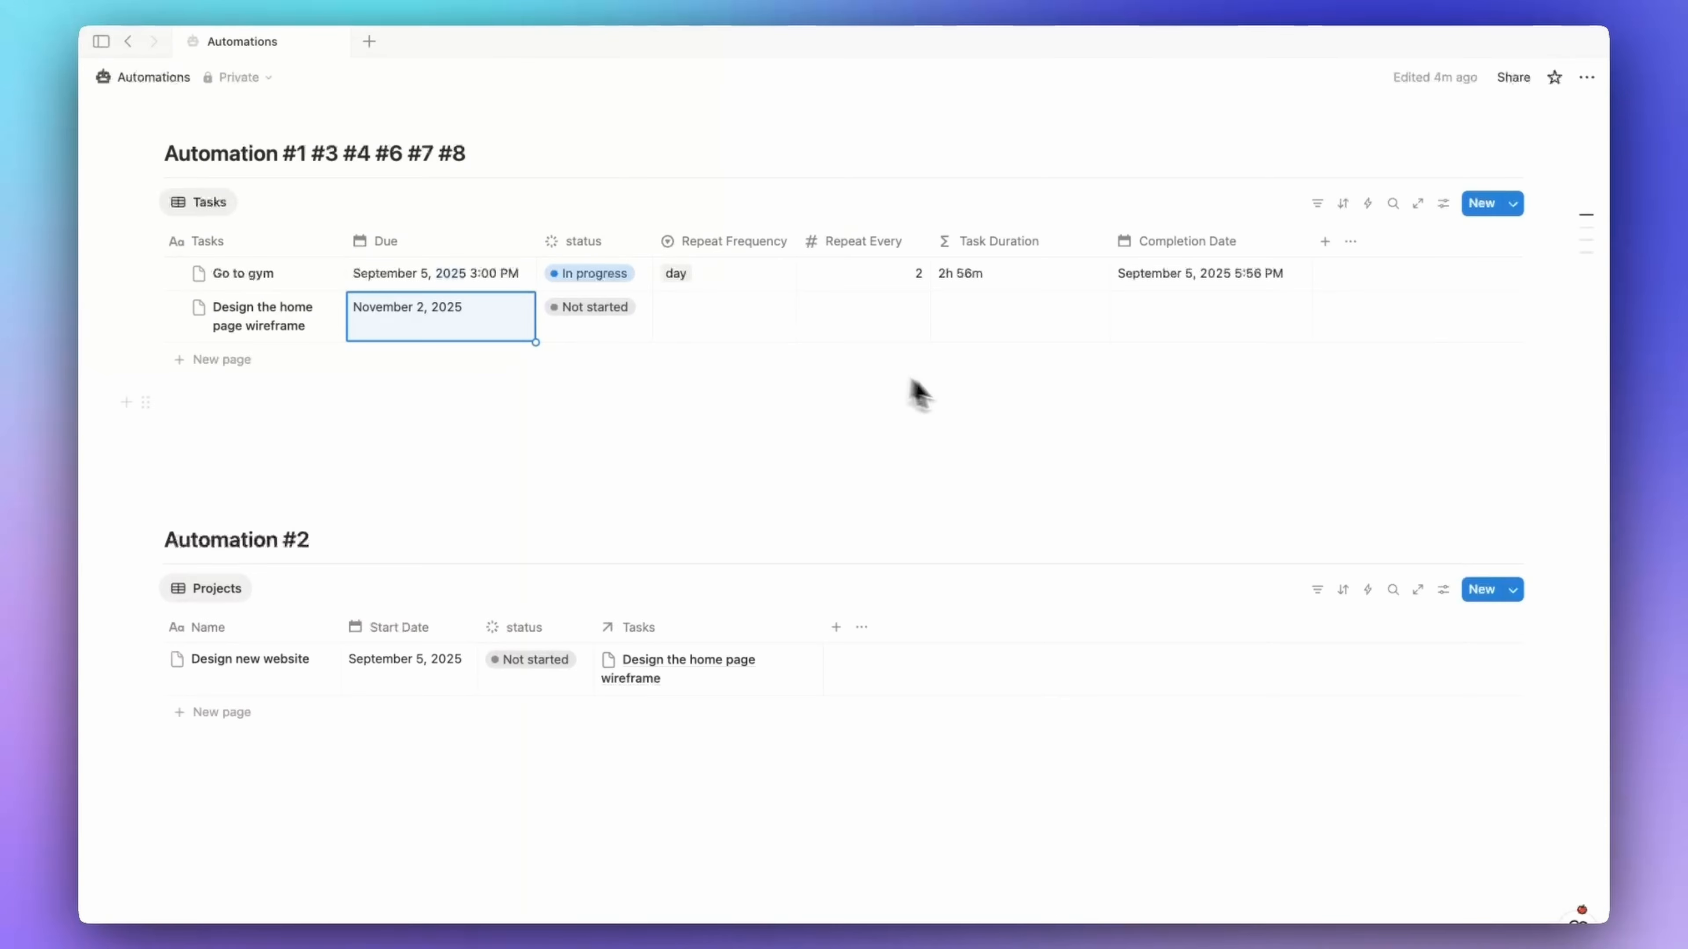
- Create a second task named "Choose the color pallet" linked to the Design new website project
left_click(810, 688)
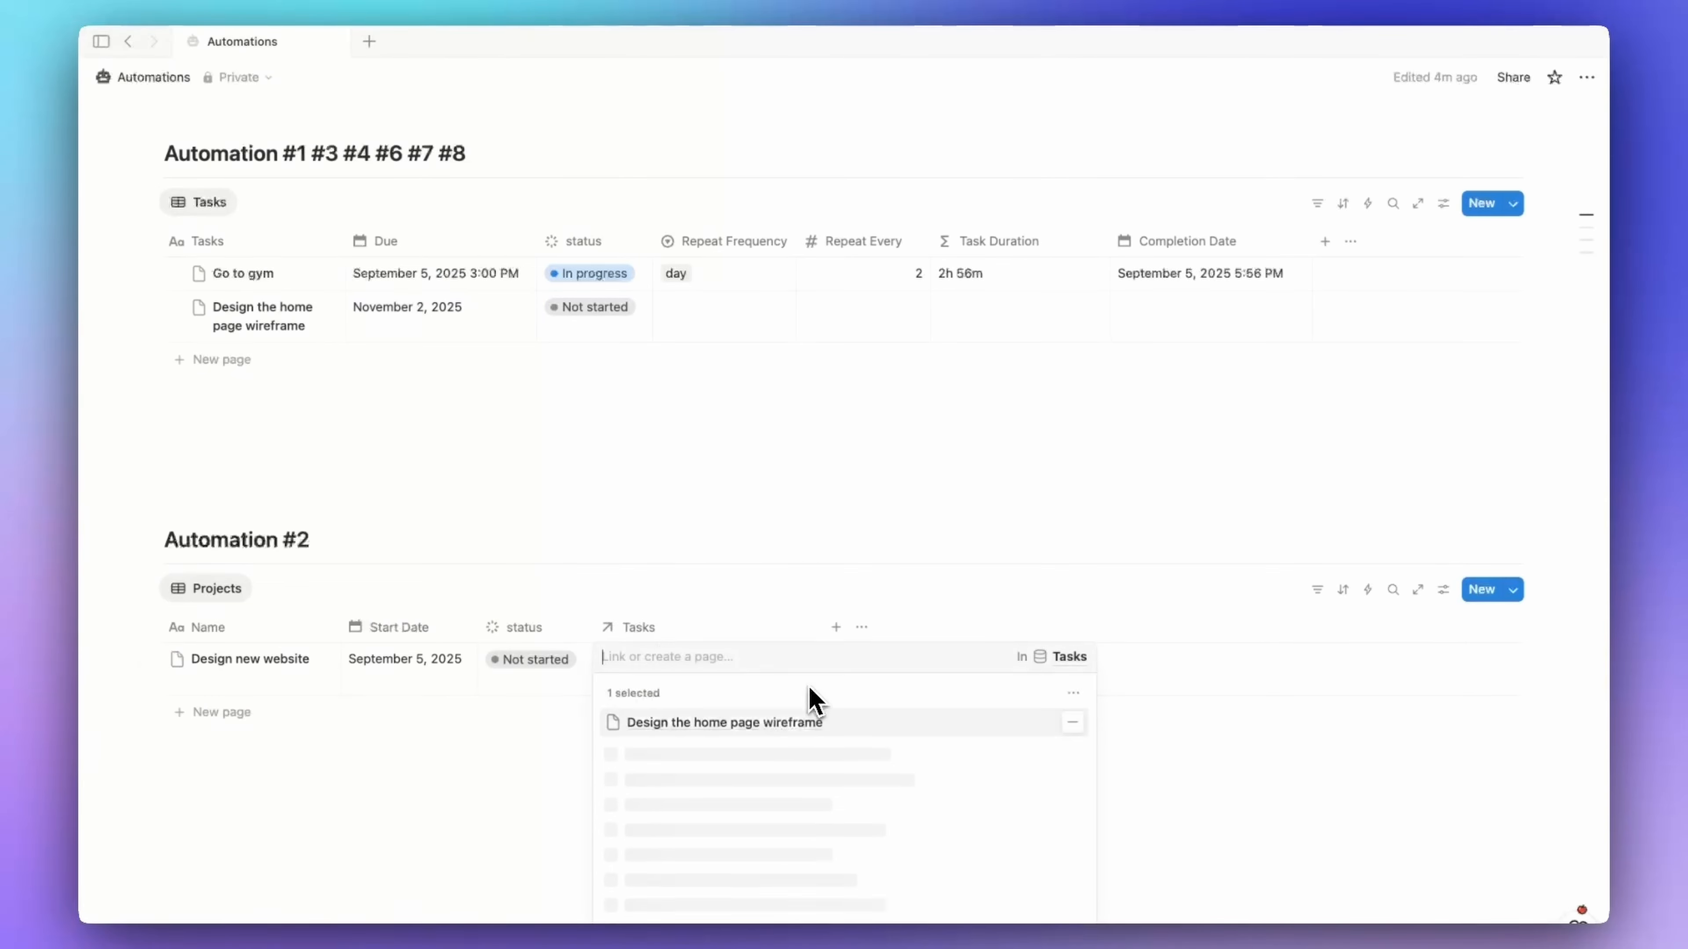
type("Choose the color pal")
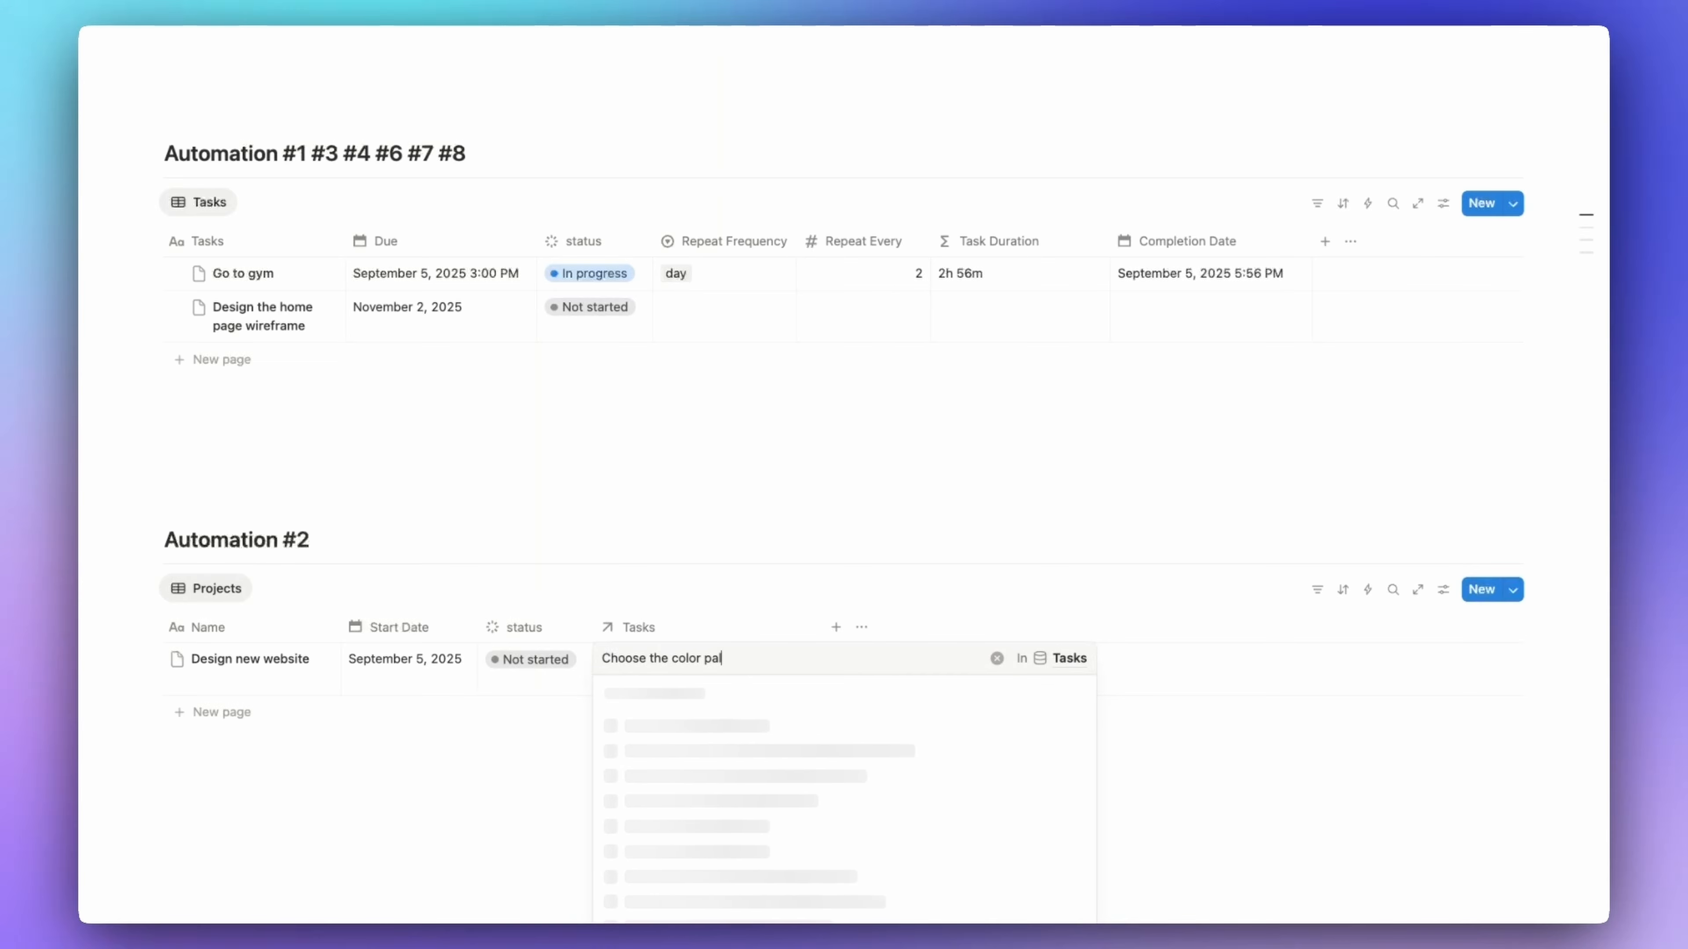
type("let")
key("Return")
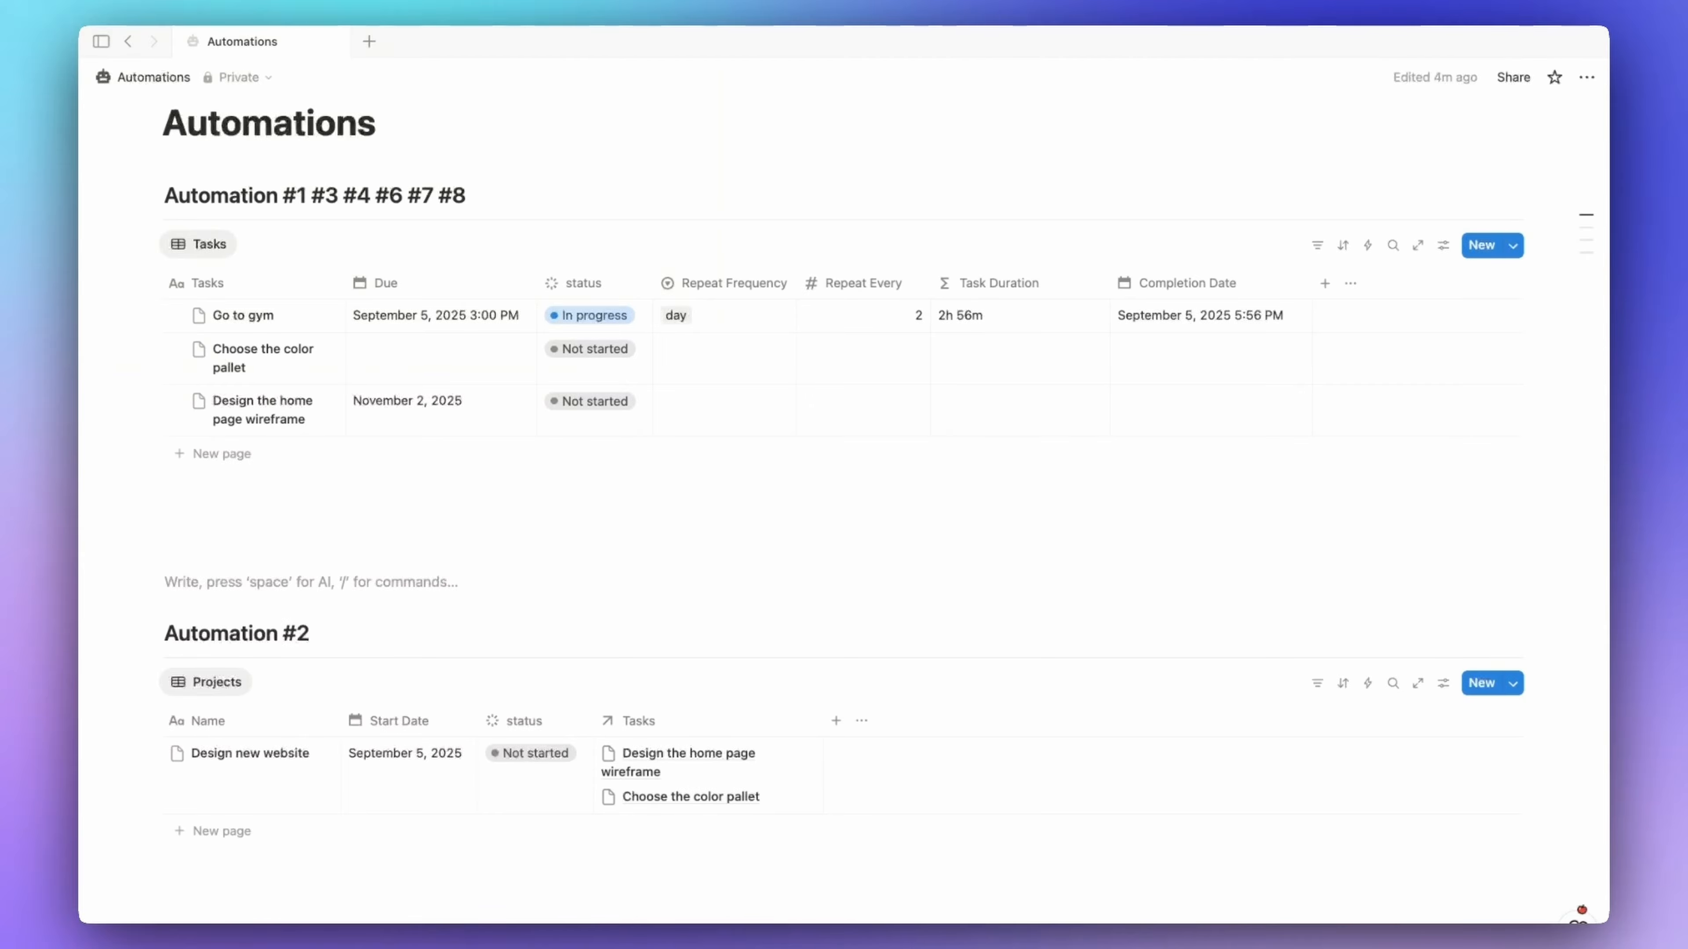
- Start a new automation on the Tasks database and name it "Project in progress"
left_click(1369, 246)
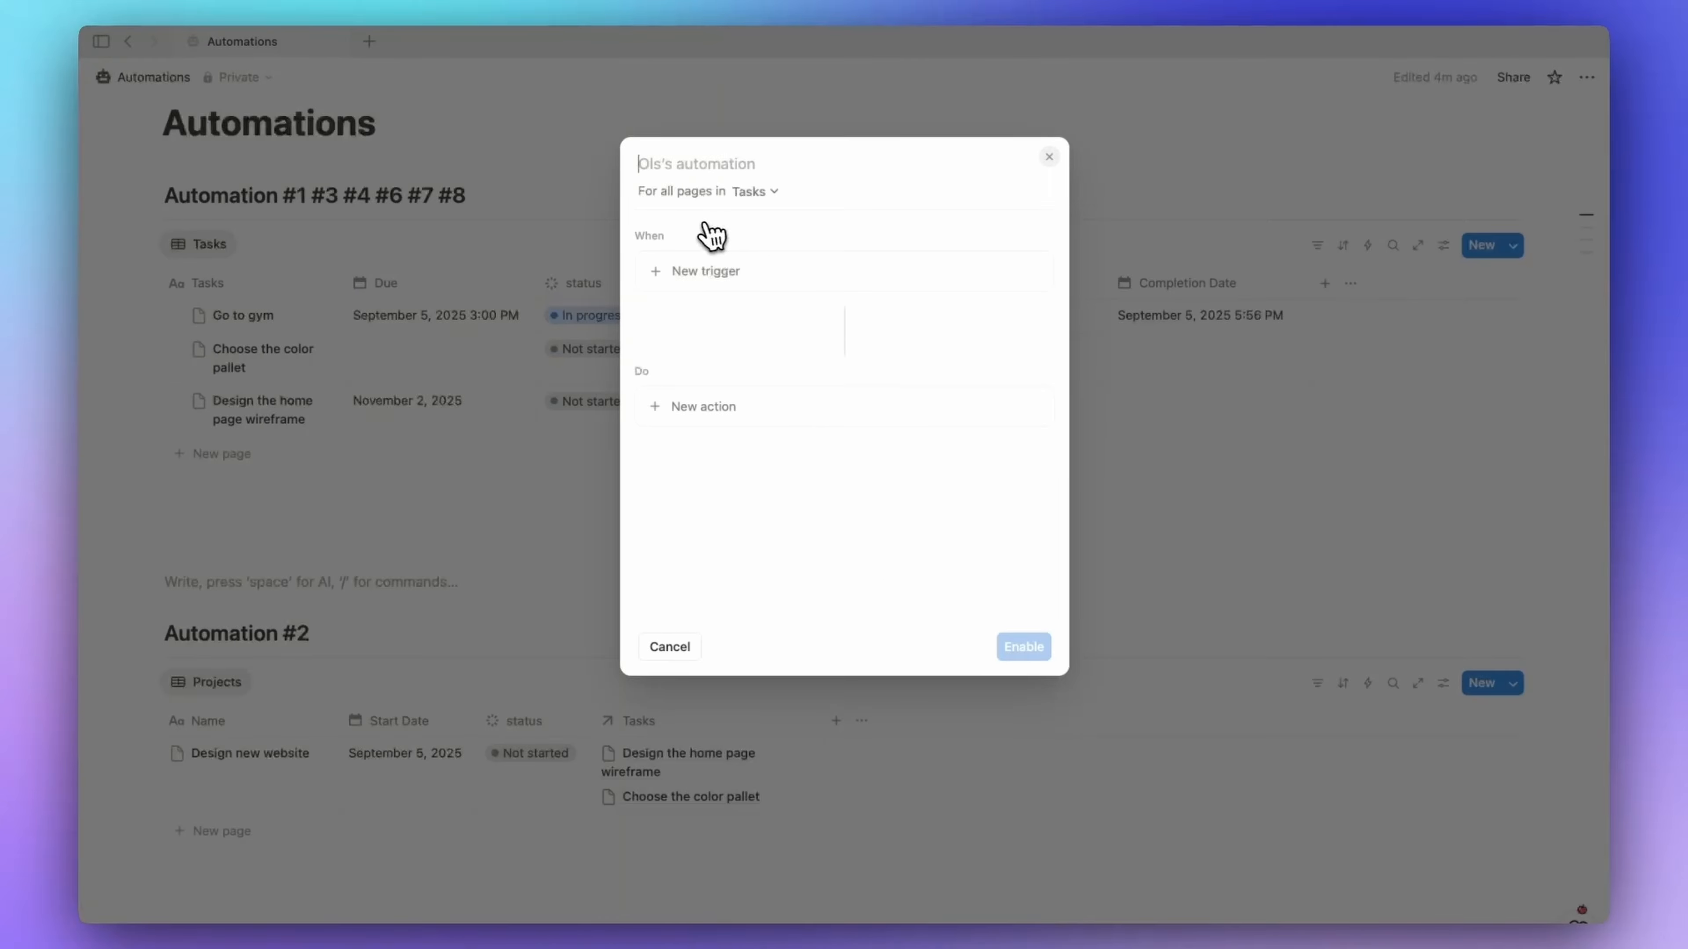
type("Project in pr")
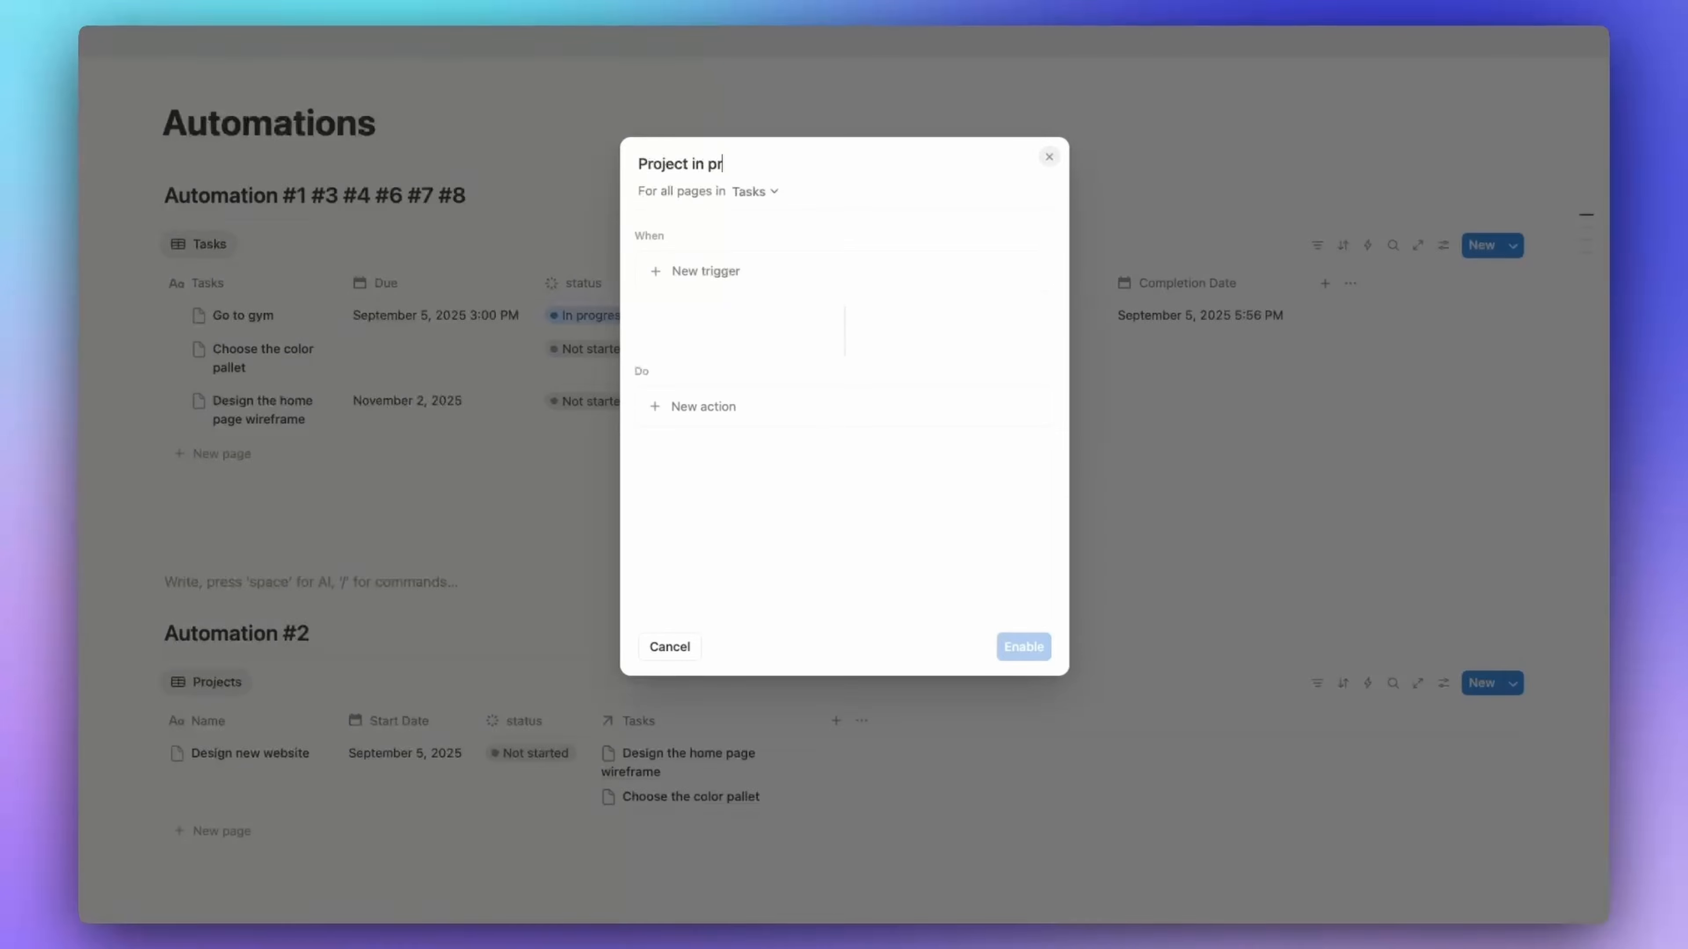
type("ogress")
- Add a trigger that fires when the task's status is set to only In progress
left_click(725, 271)
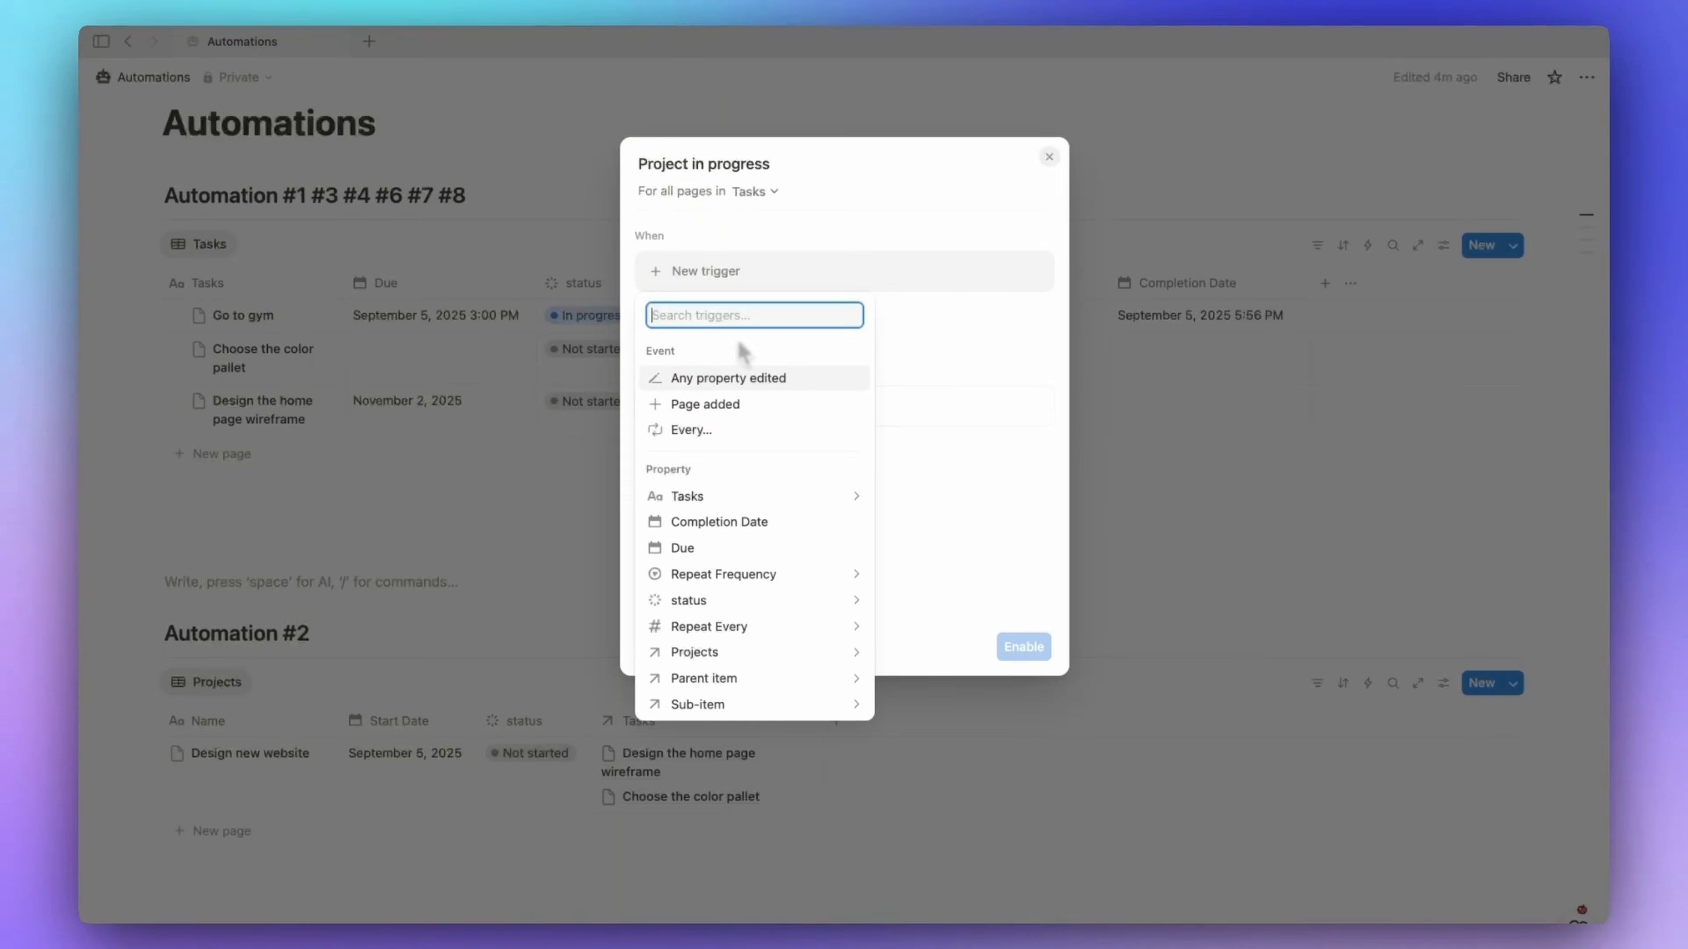
type("stat")
left_click(742, 369)
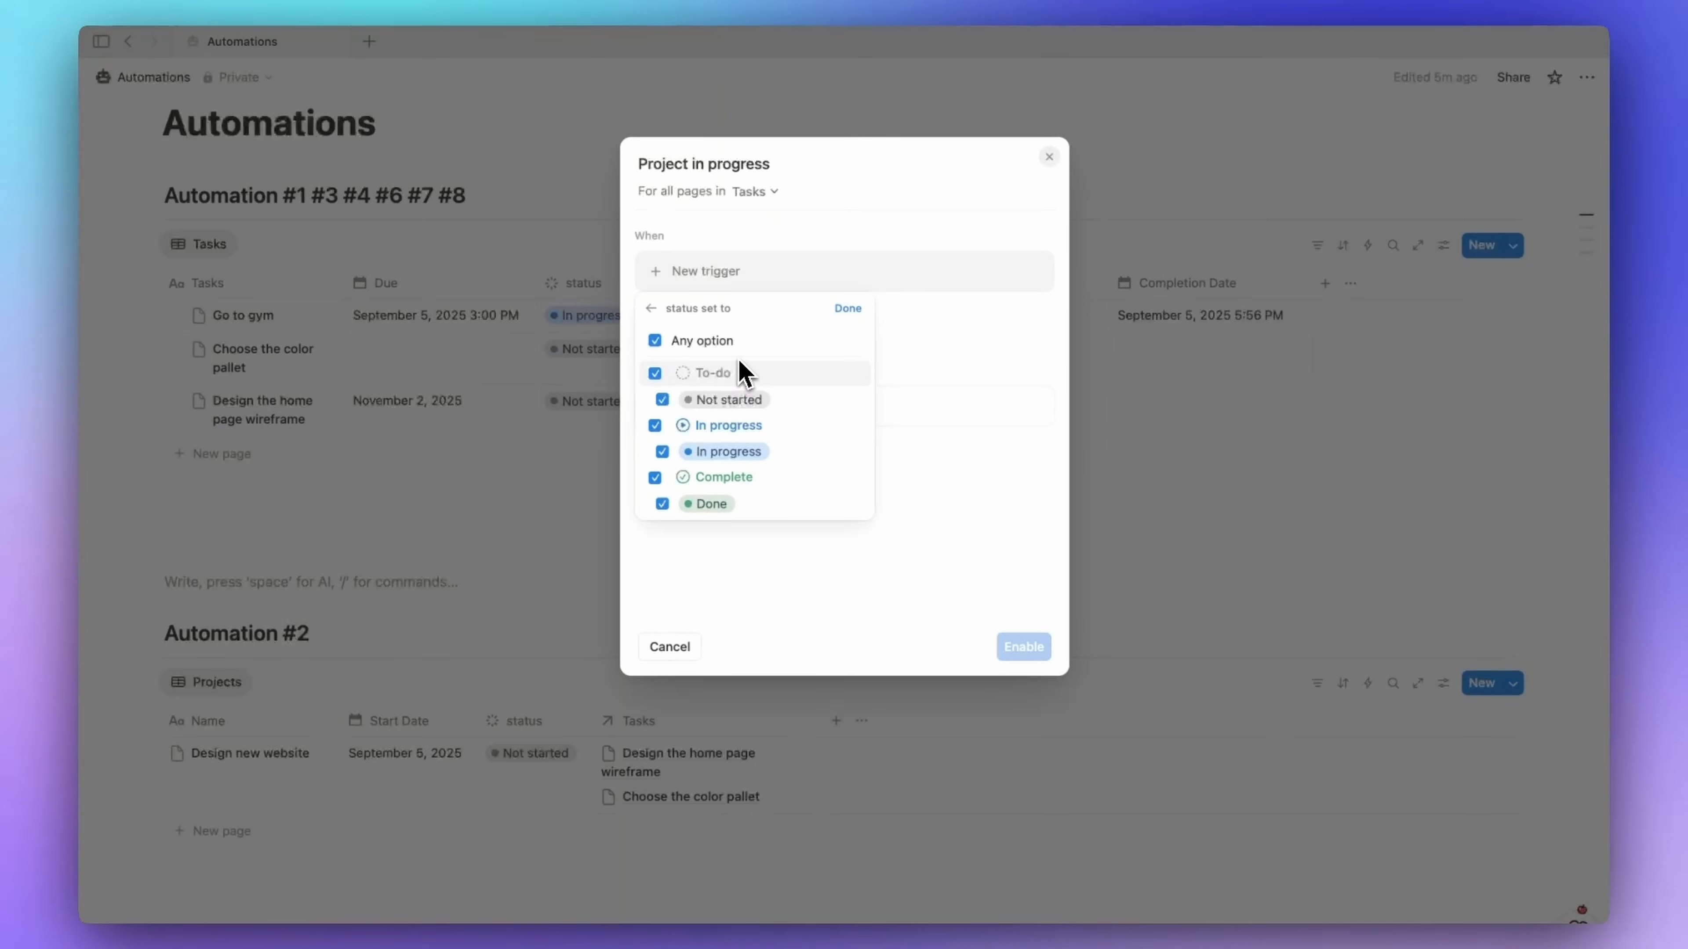
left_click(741, 341)
left_click(771, 454)
left_click(848, 309)
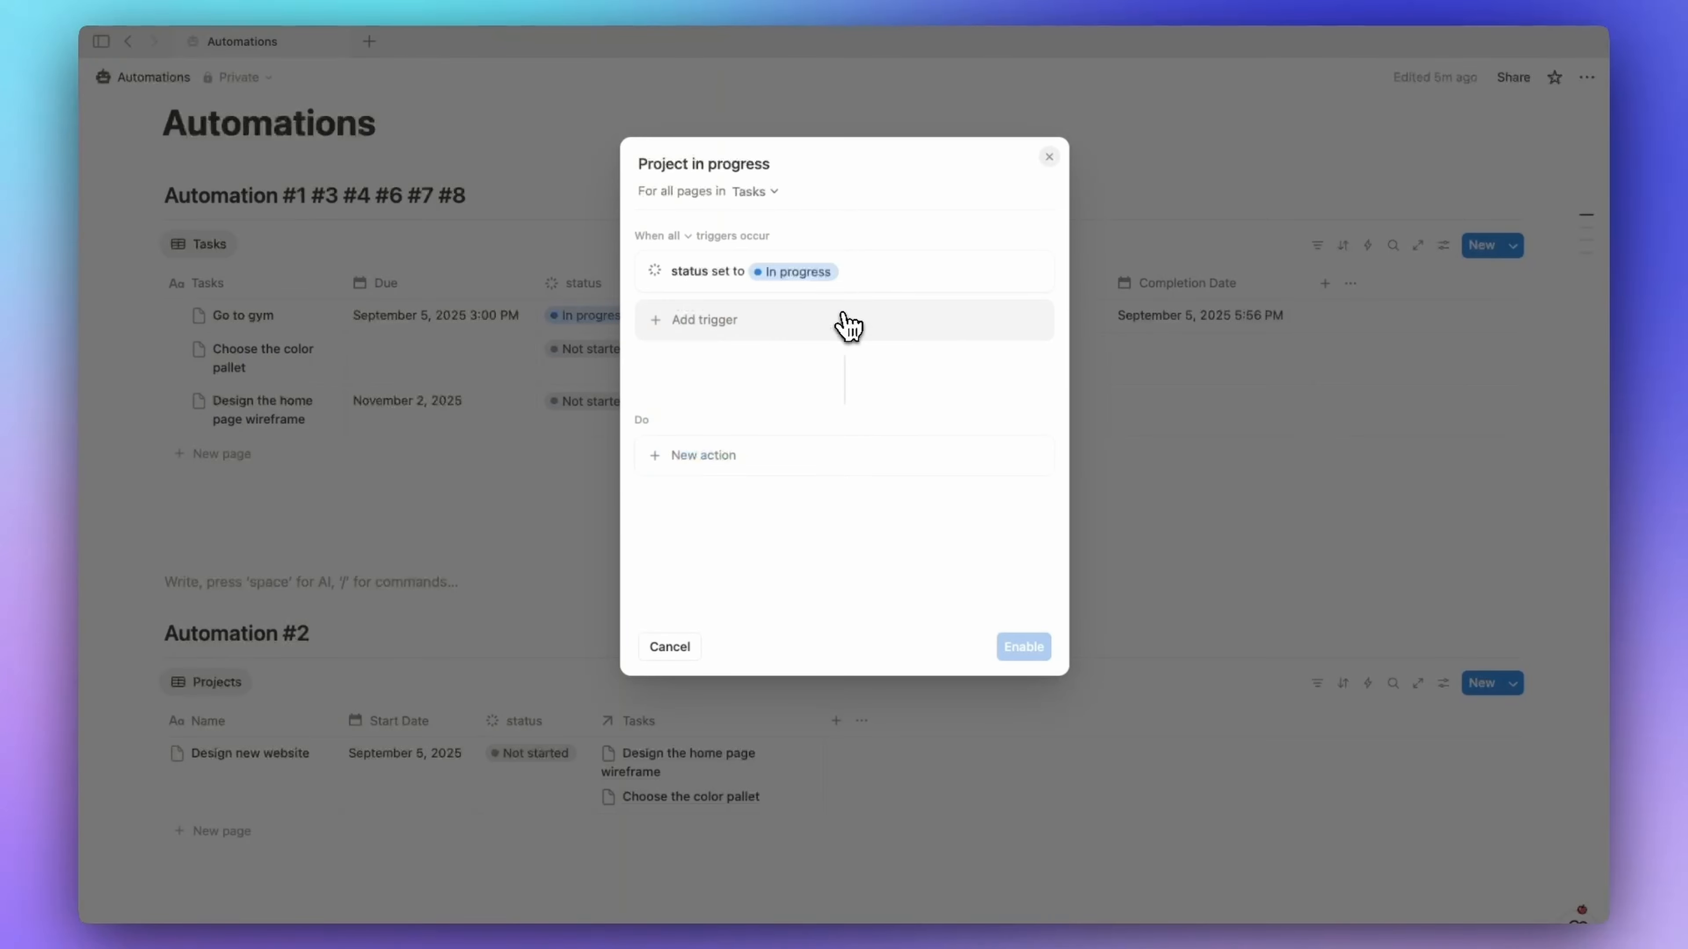
- Add a Define variables action to the automation and name its variable "Project"
left_click(708, 462)
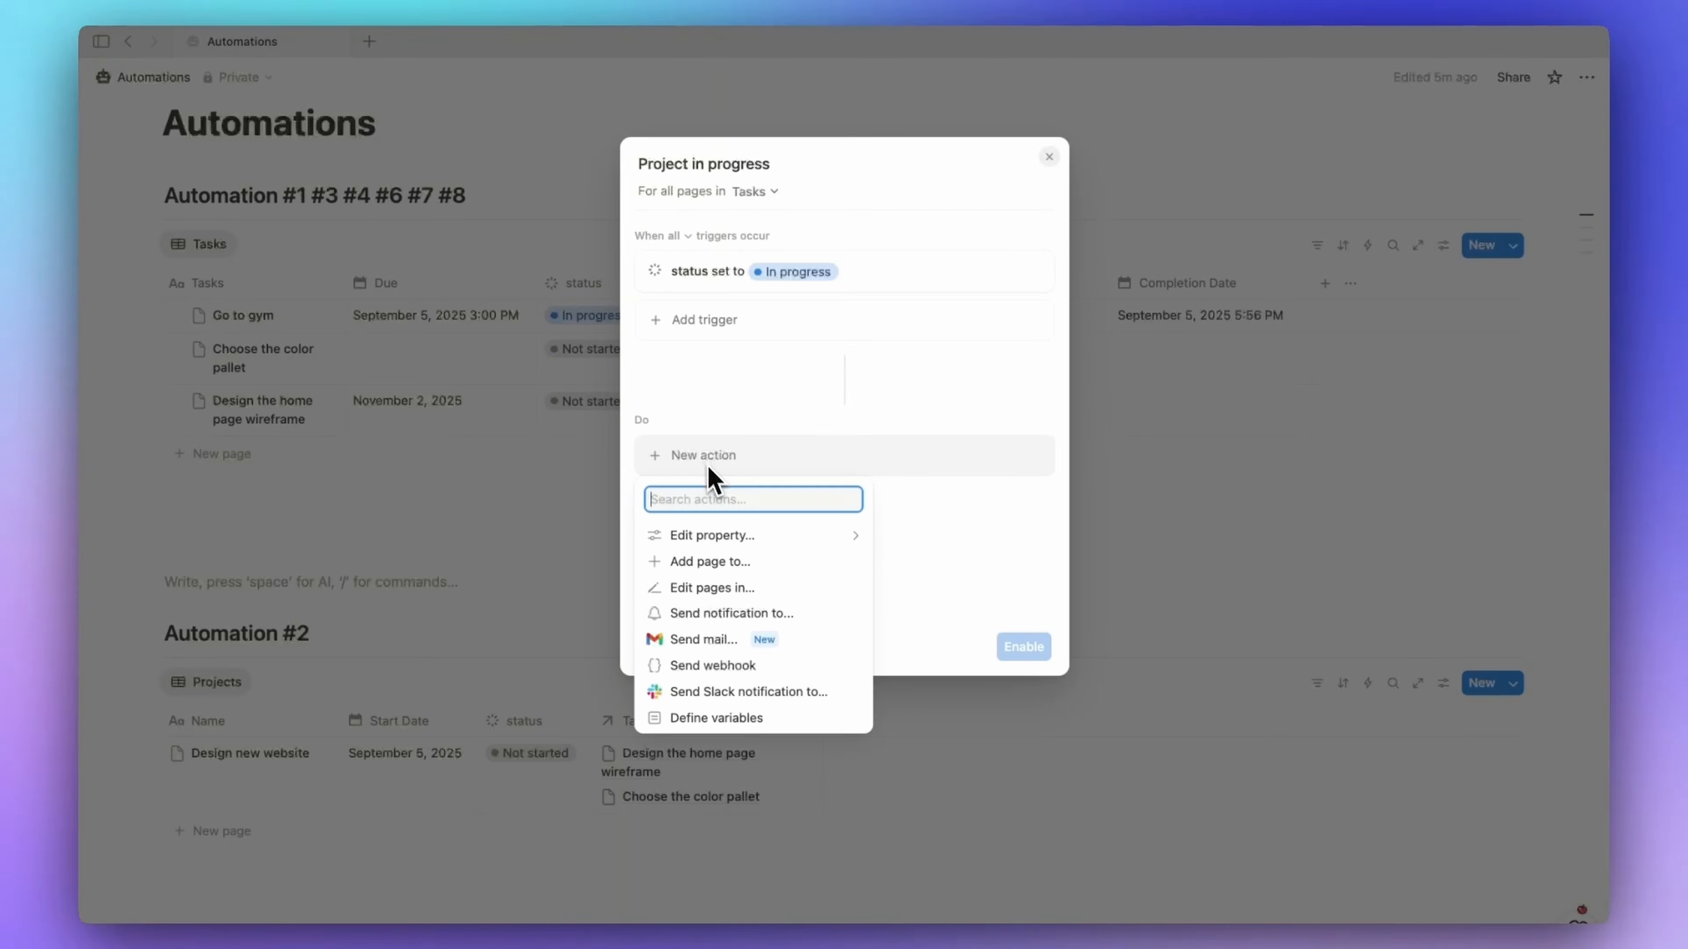
left_click(718, 719)
left_click(697, 508)
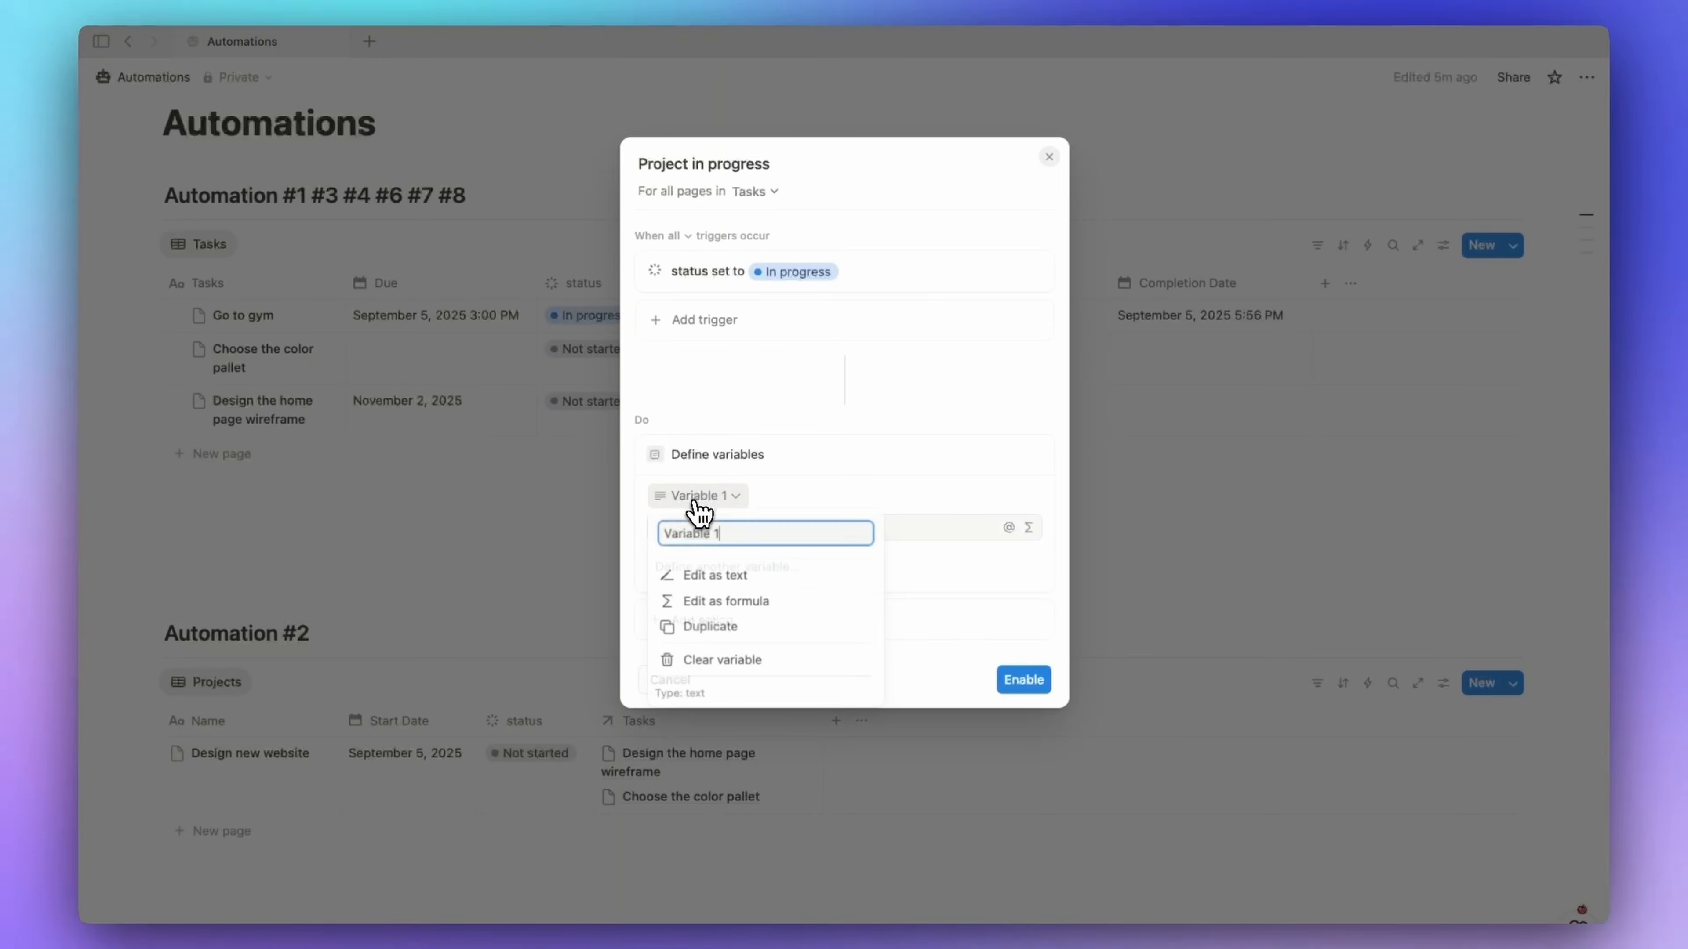
key("BackSpace")
type("Project")
key("Return")
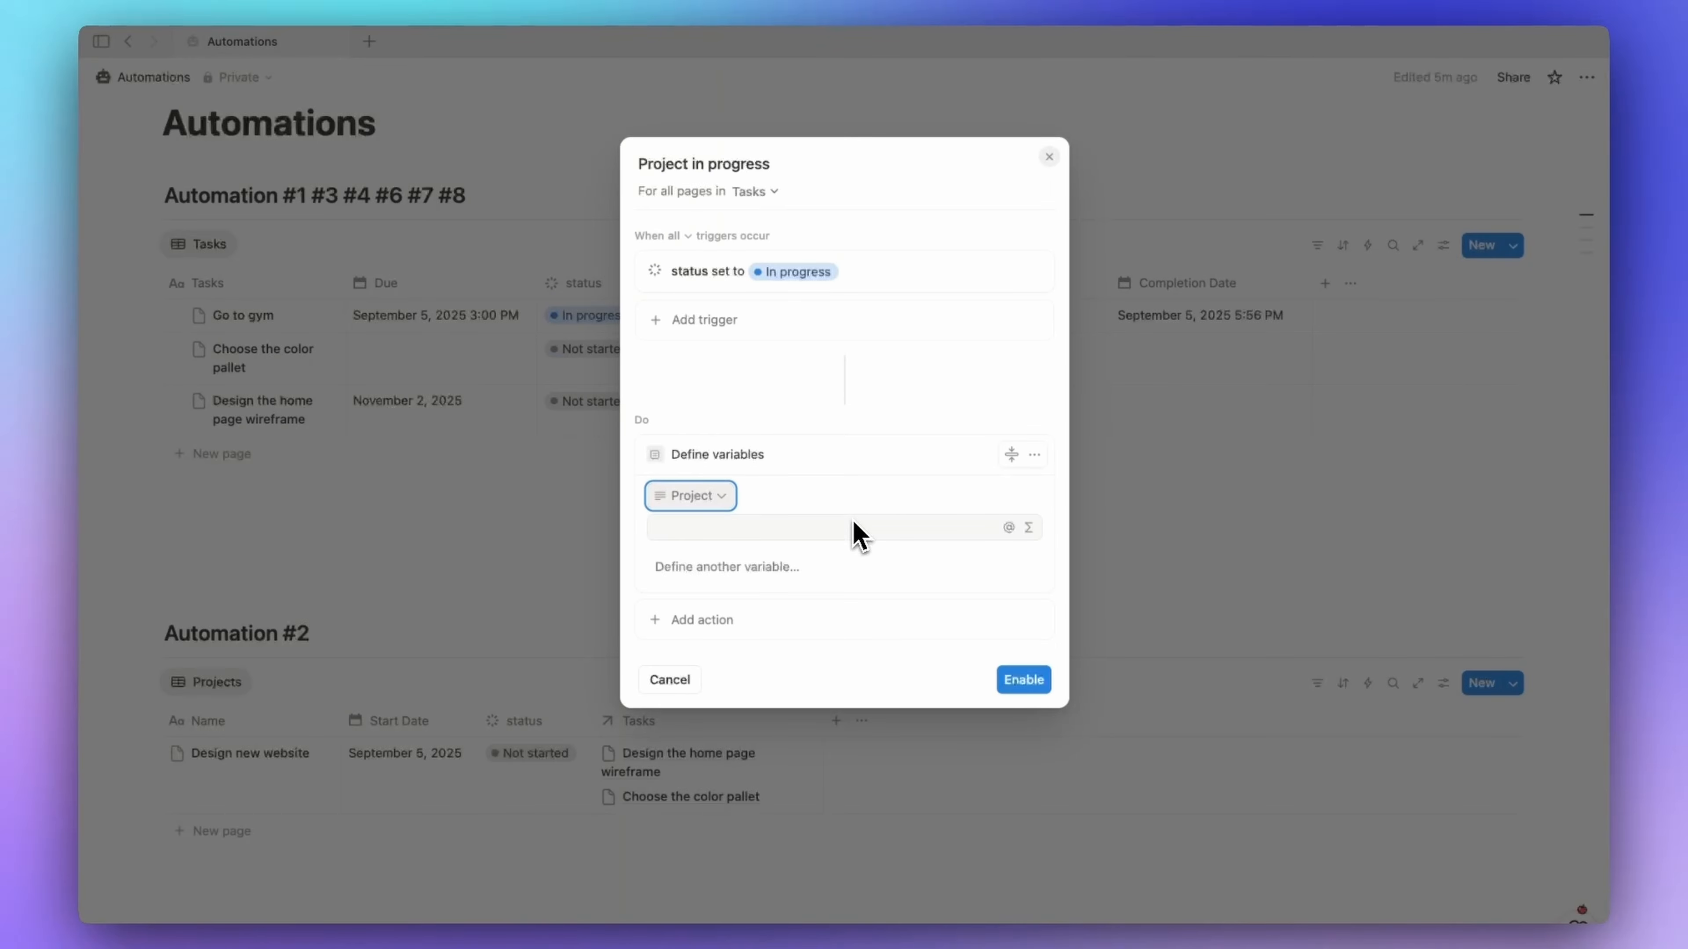
- Define the Project variable with a formula returning the Projects relation of the Trigger page, and save it
left_click(1028, 527)
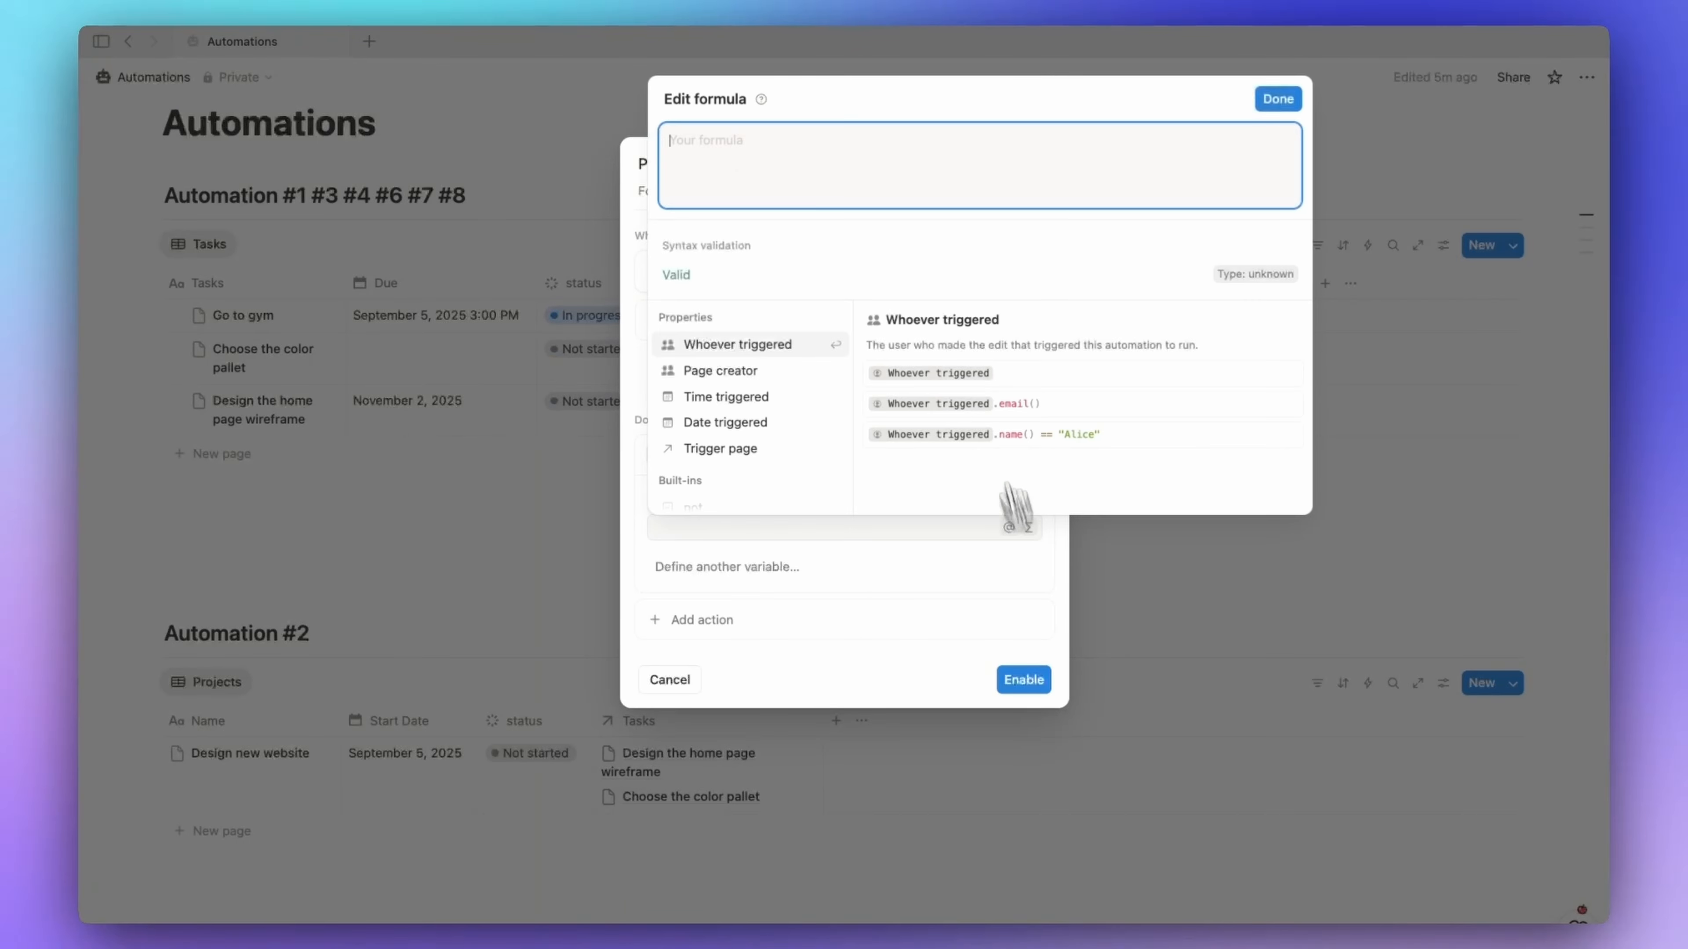
type("tri")
key("Return")
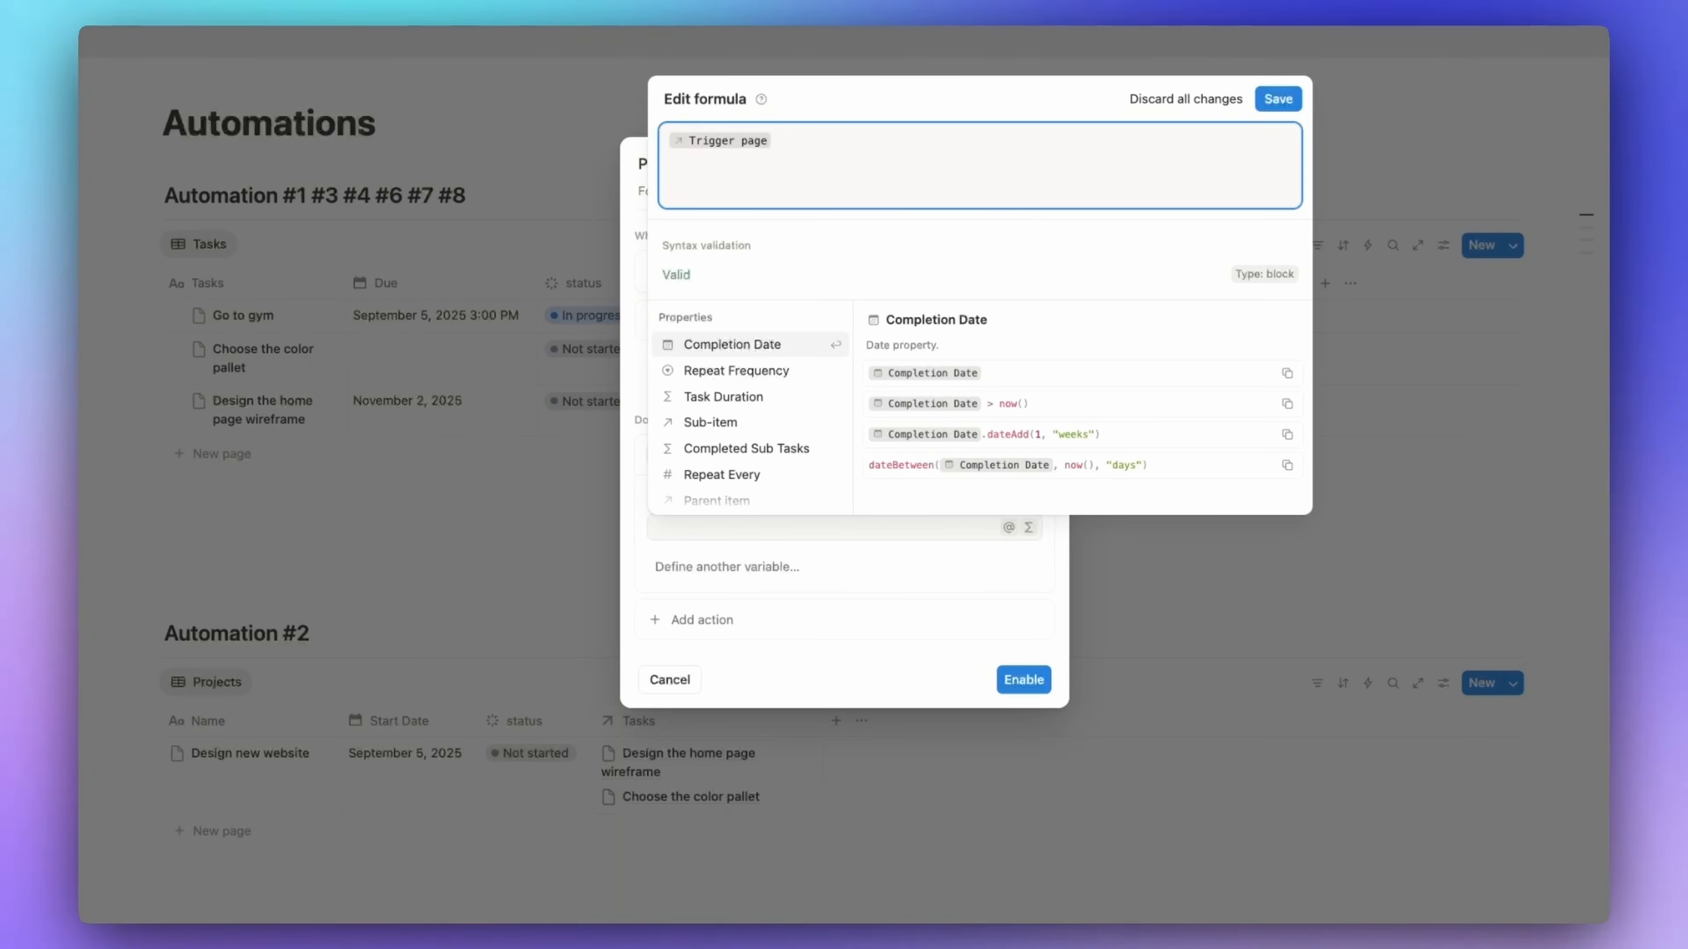
type(".proj")
key("Return")
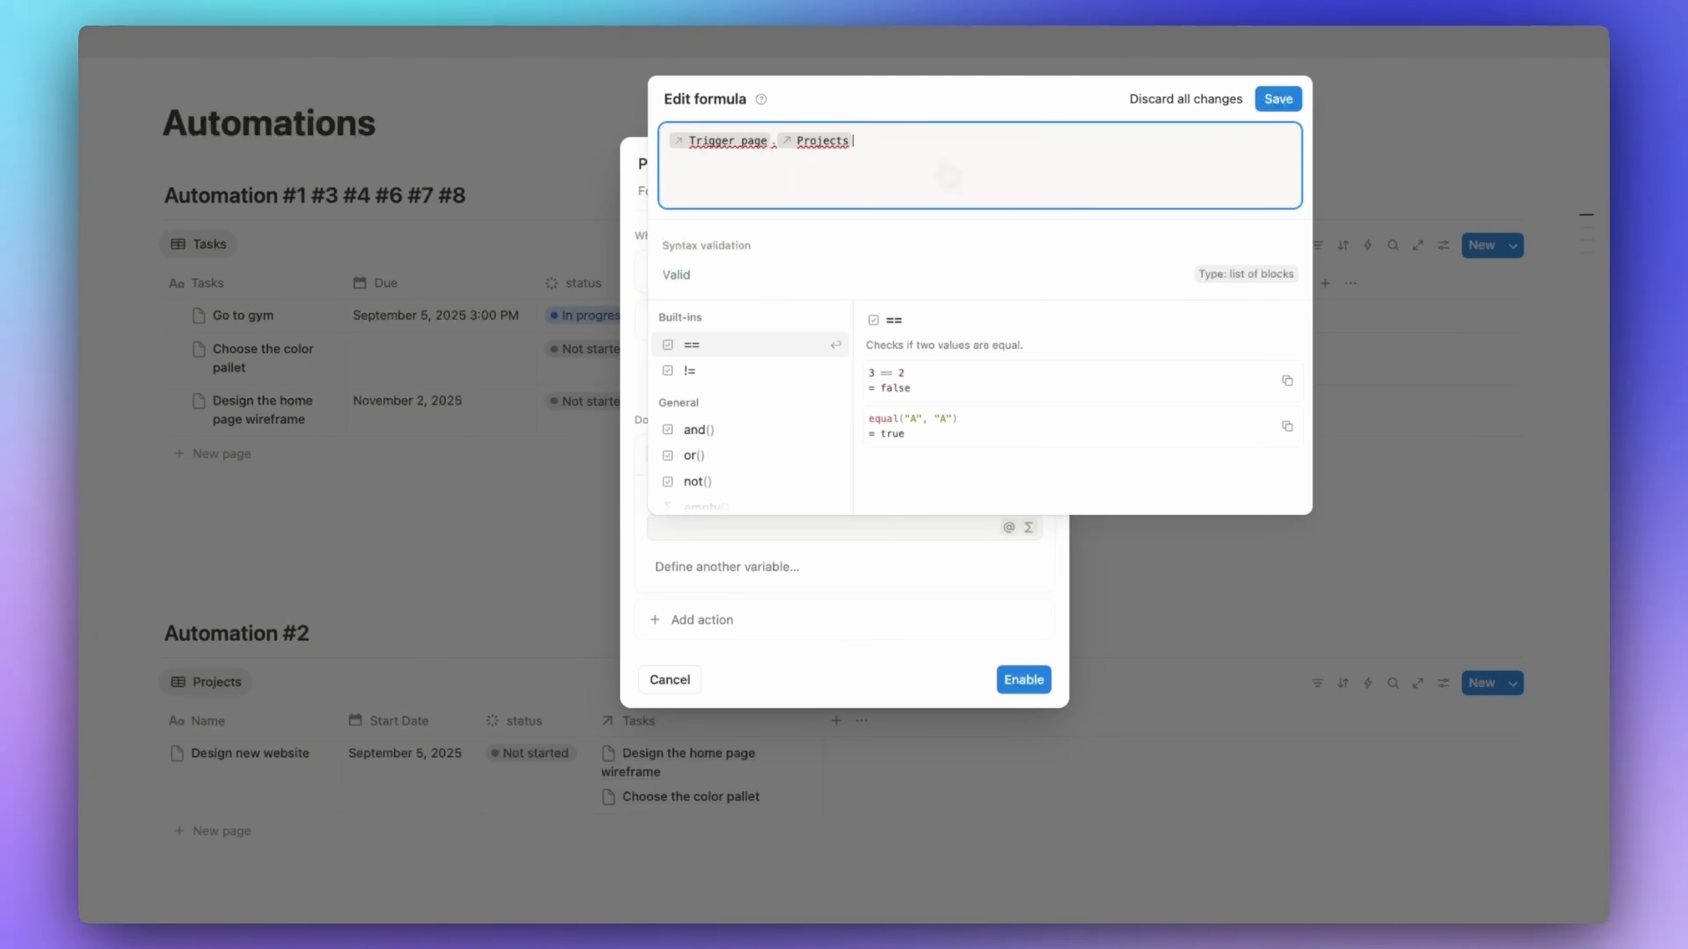
left_click(1277, 99)
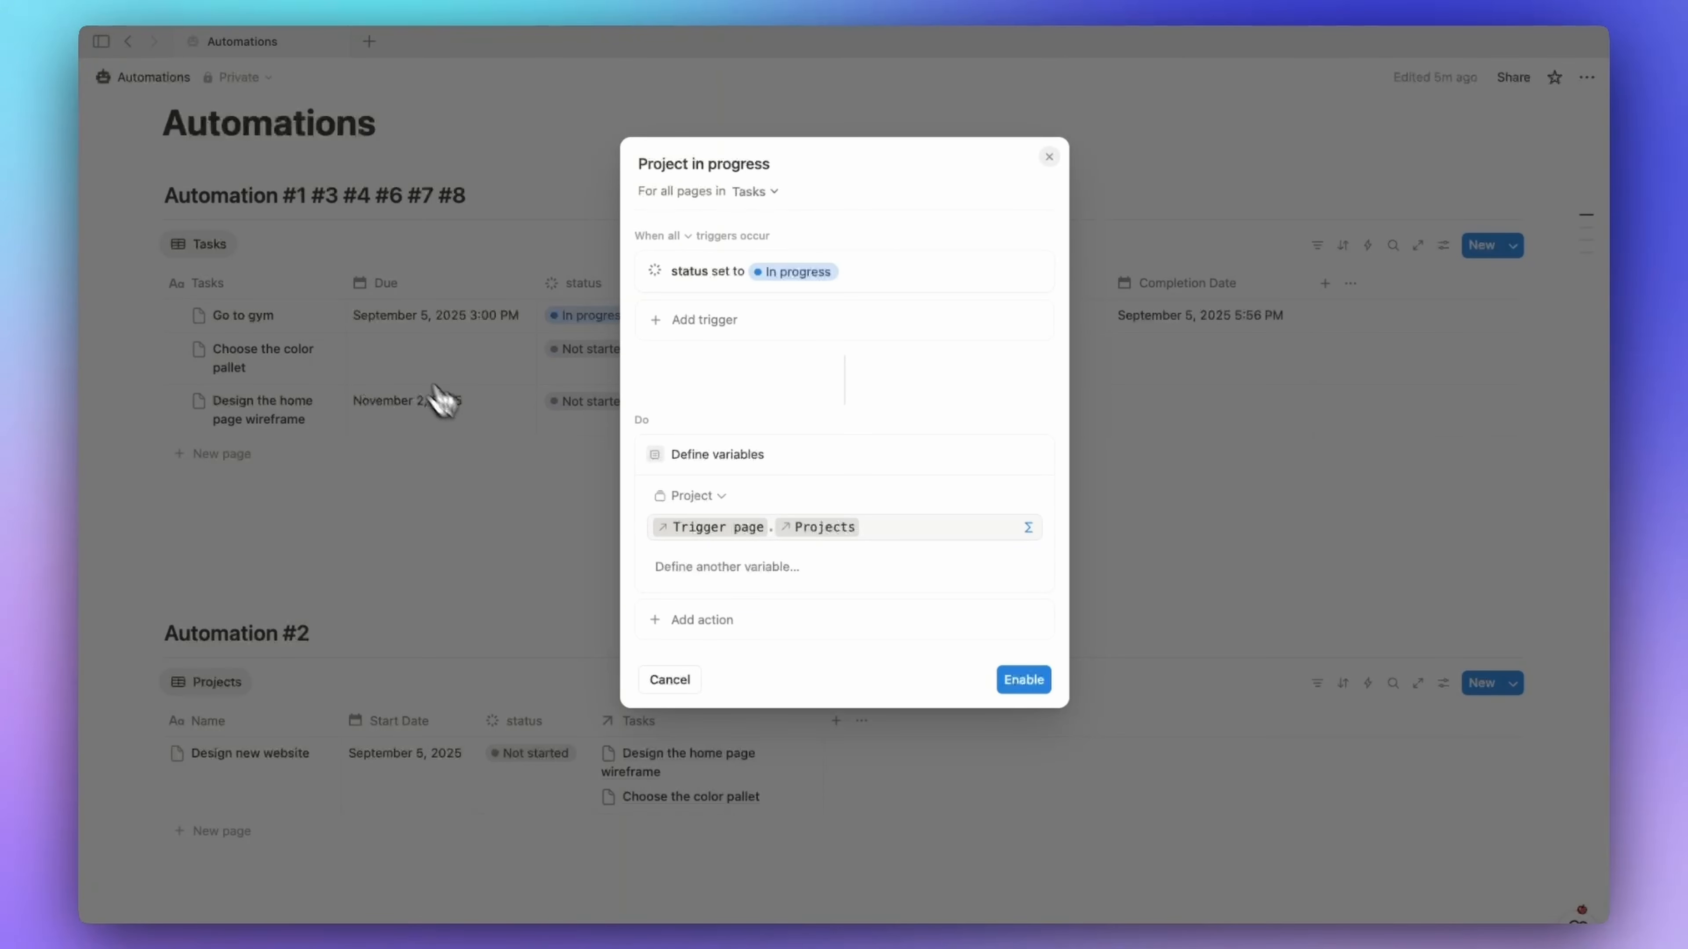
- Add an Edit pages action to the automation that targets the Project variable
left_click(698, 619)
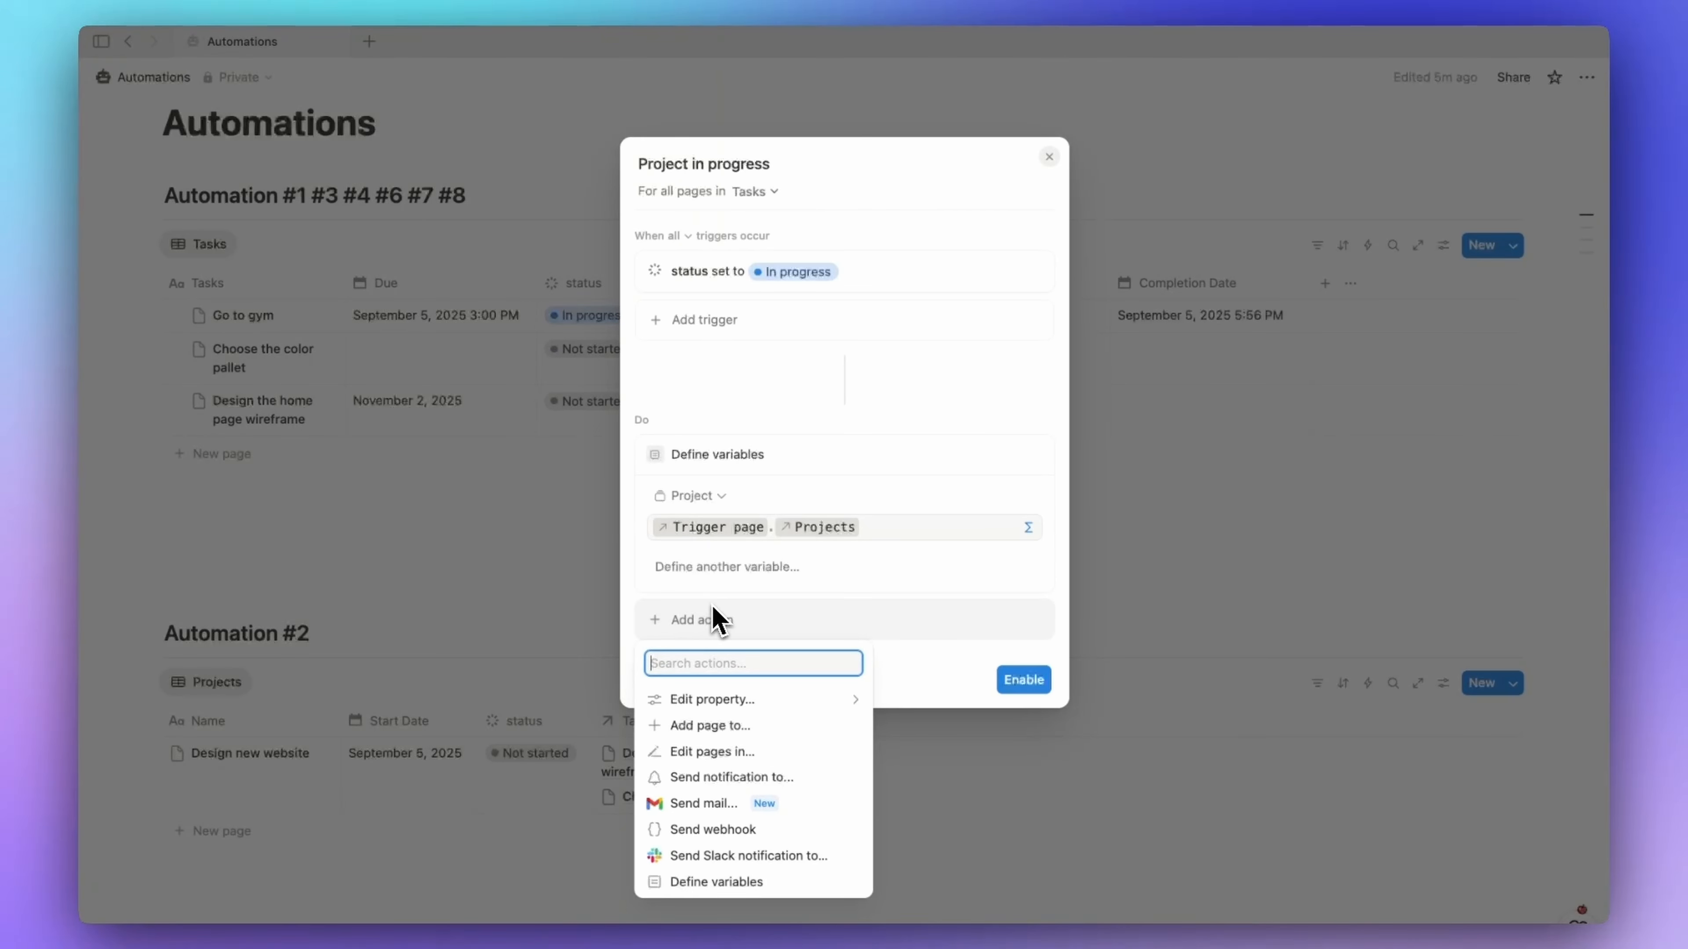
left_click(839, 517)
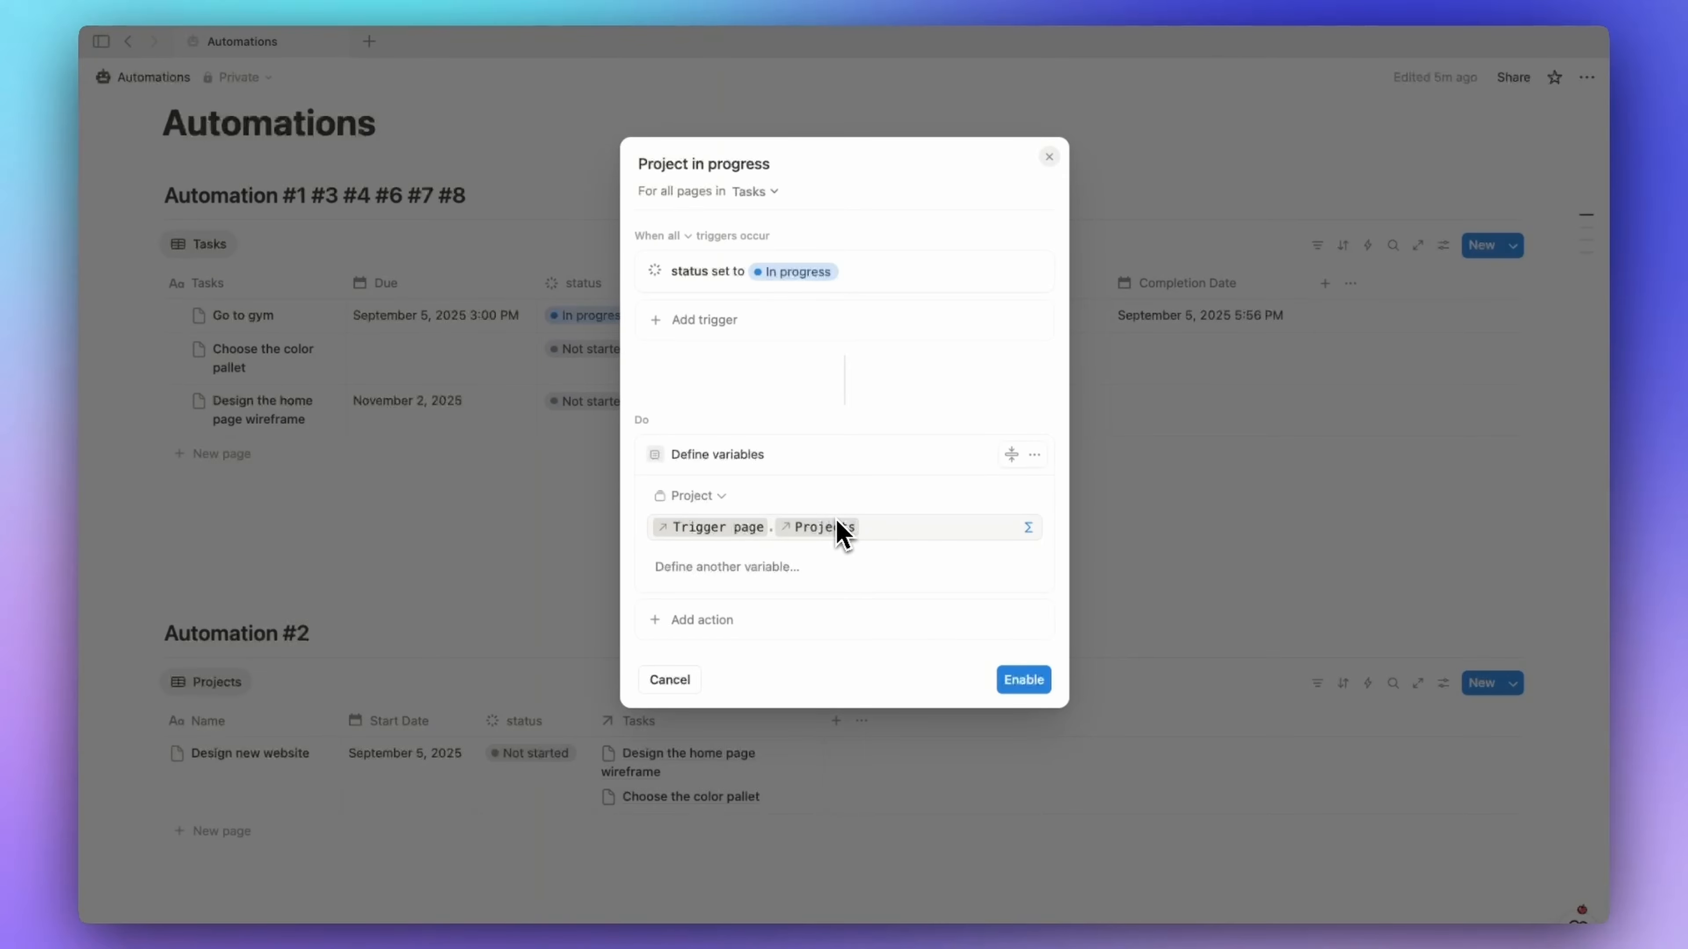
left_click(710, 619)
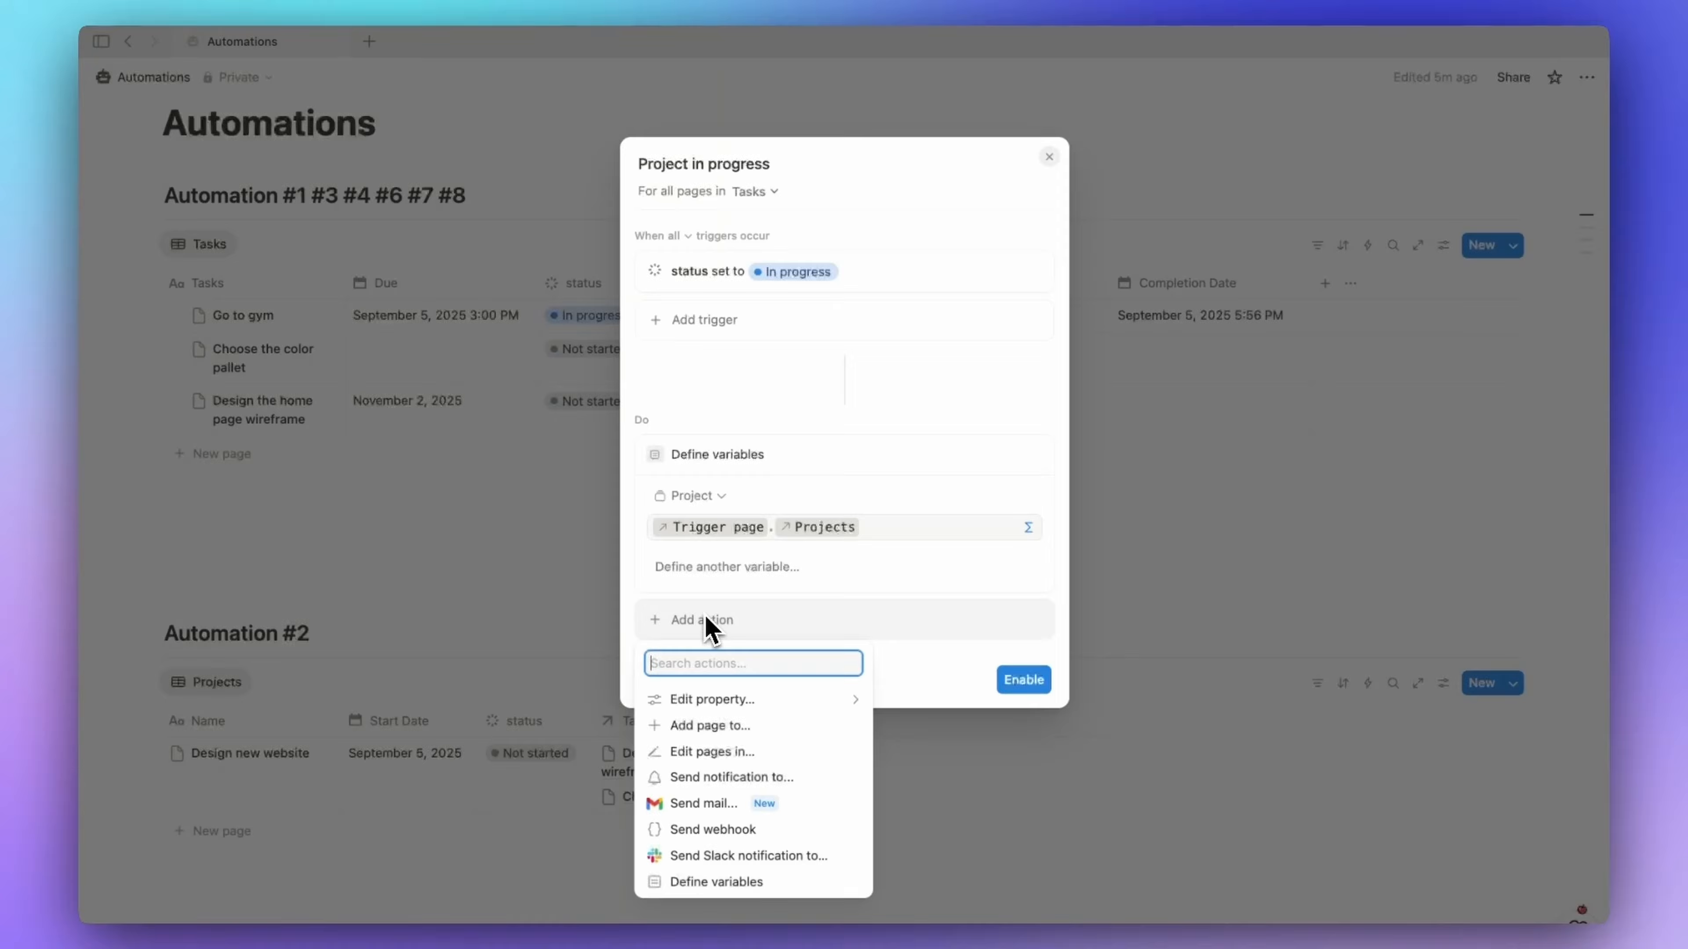
left_click(710, 751)
left_click(791, 620)
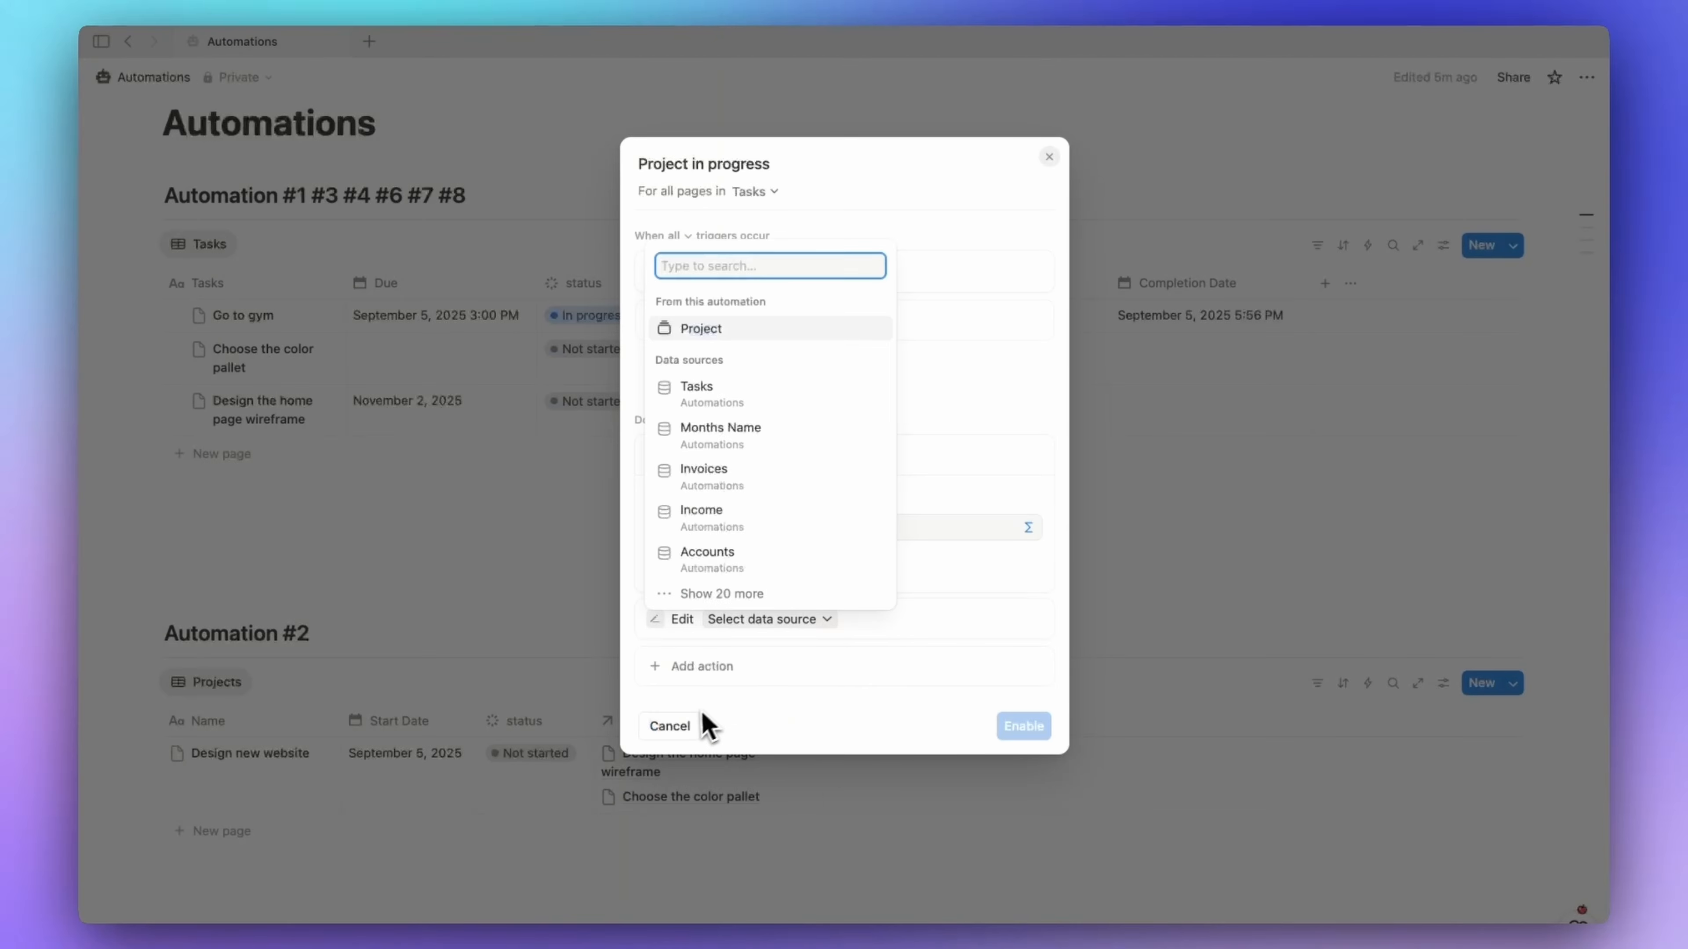
left_click(716, 332)
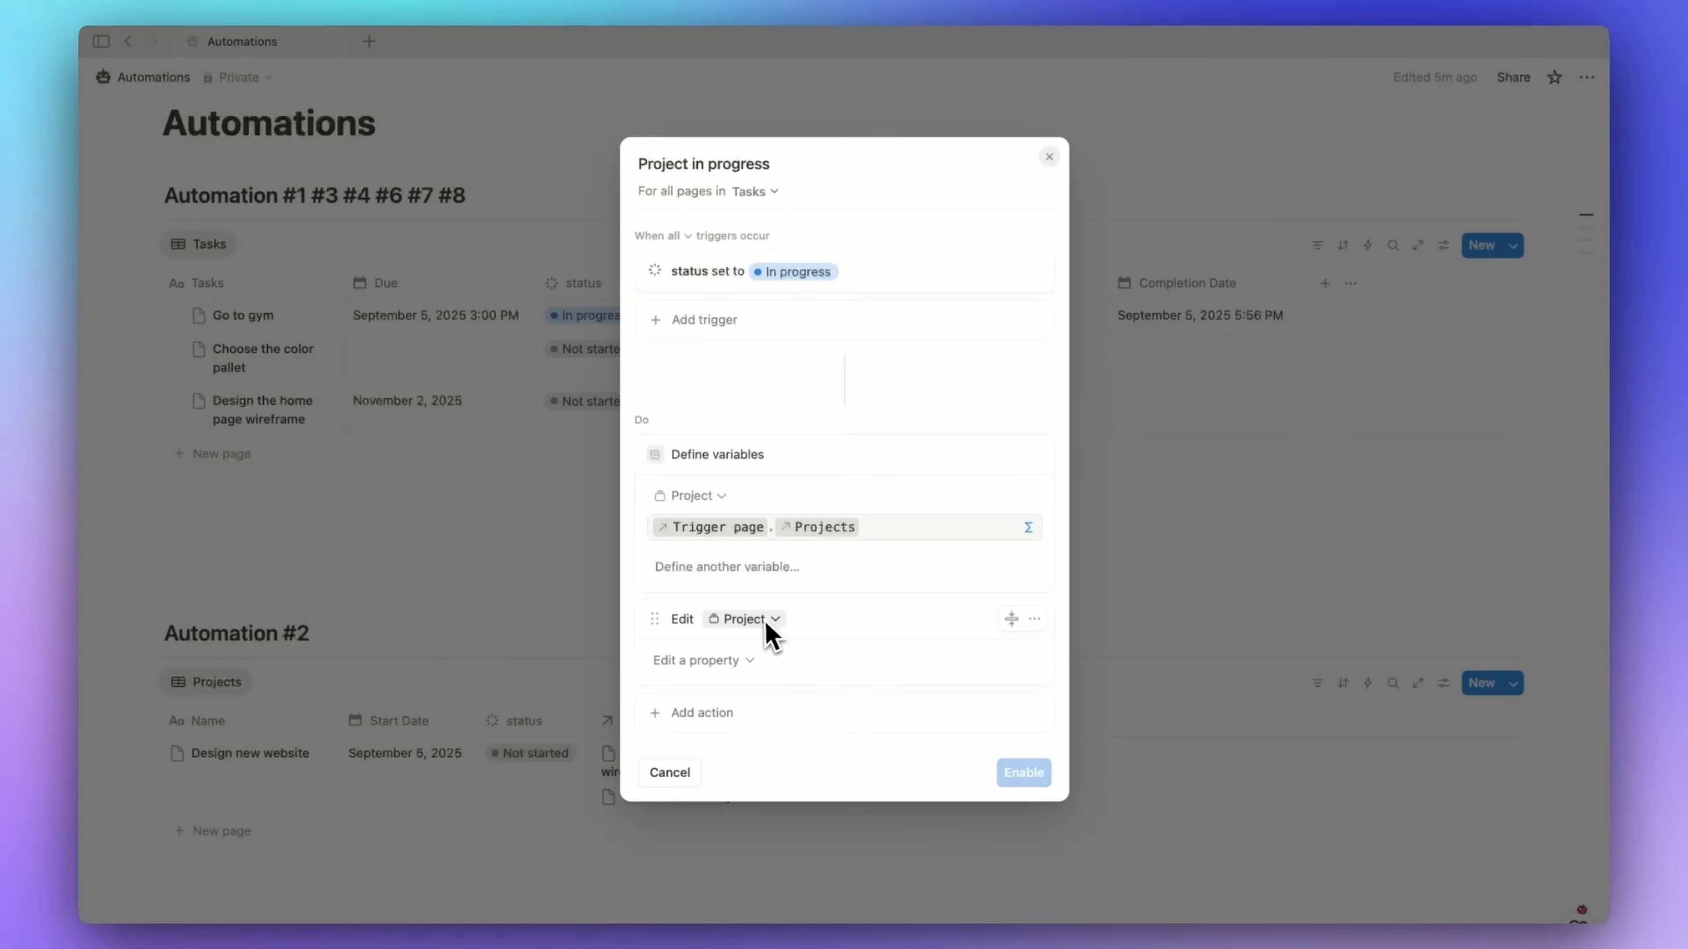
- Have the edit action set the project's status to In progress, and enable the automation
left_click(744, 661)
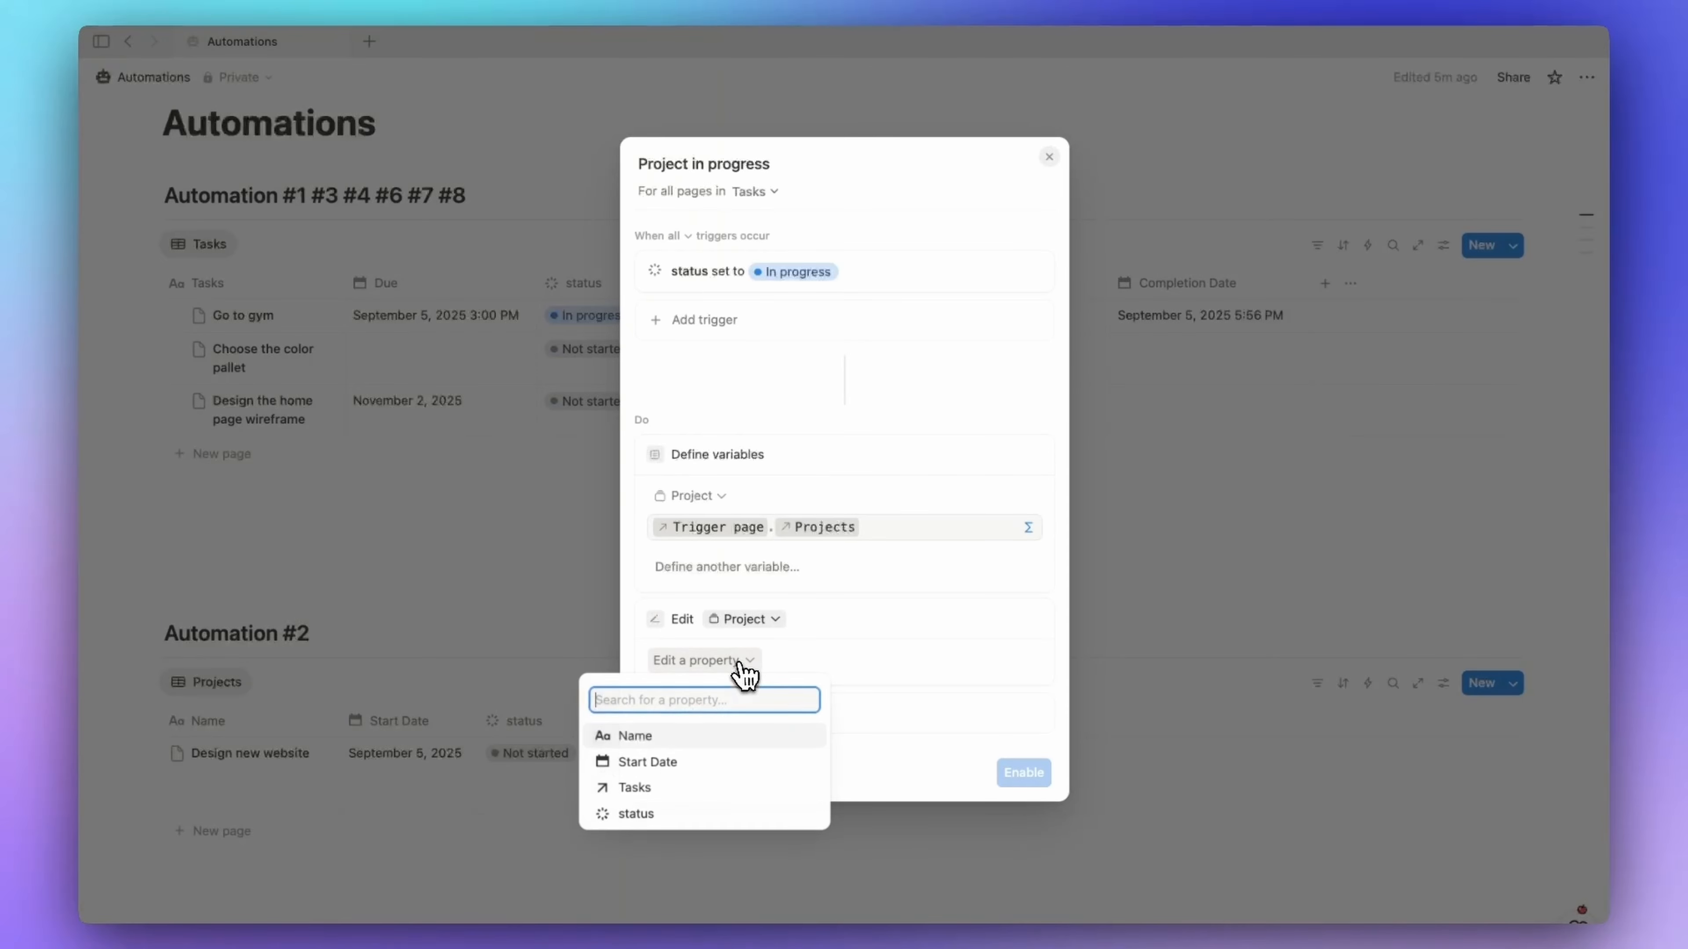
left_click(665, 808)
left_click(861, 662)
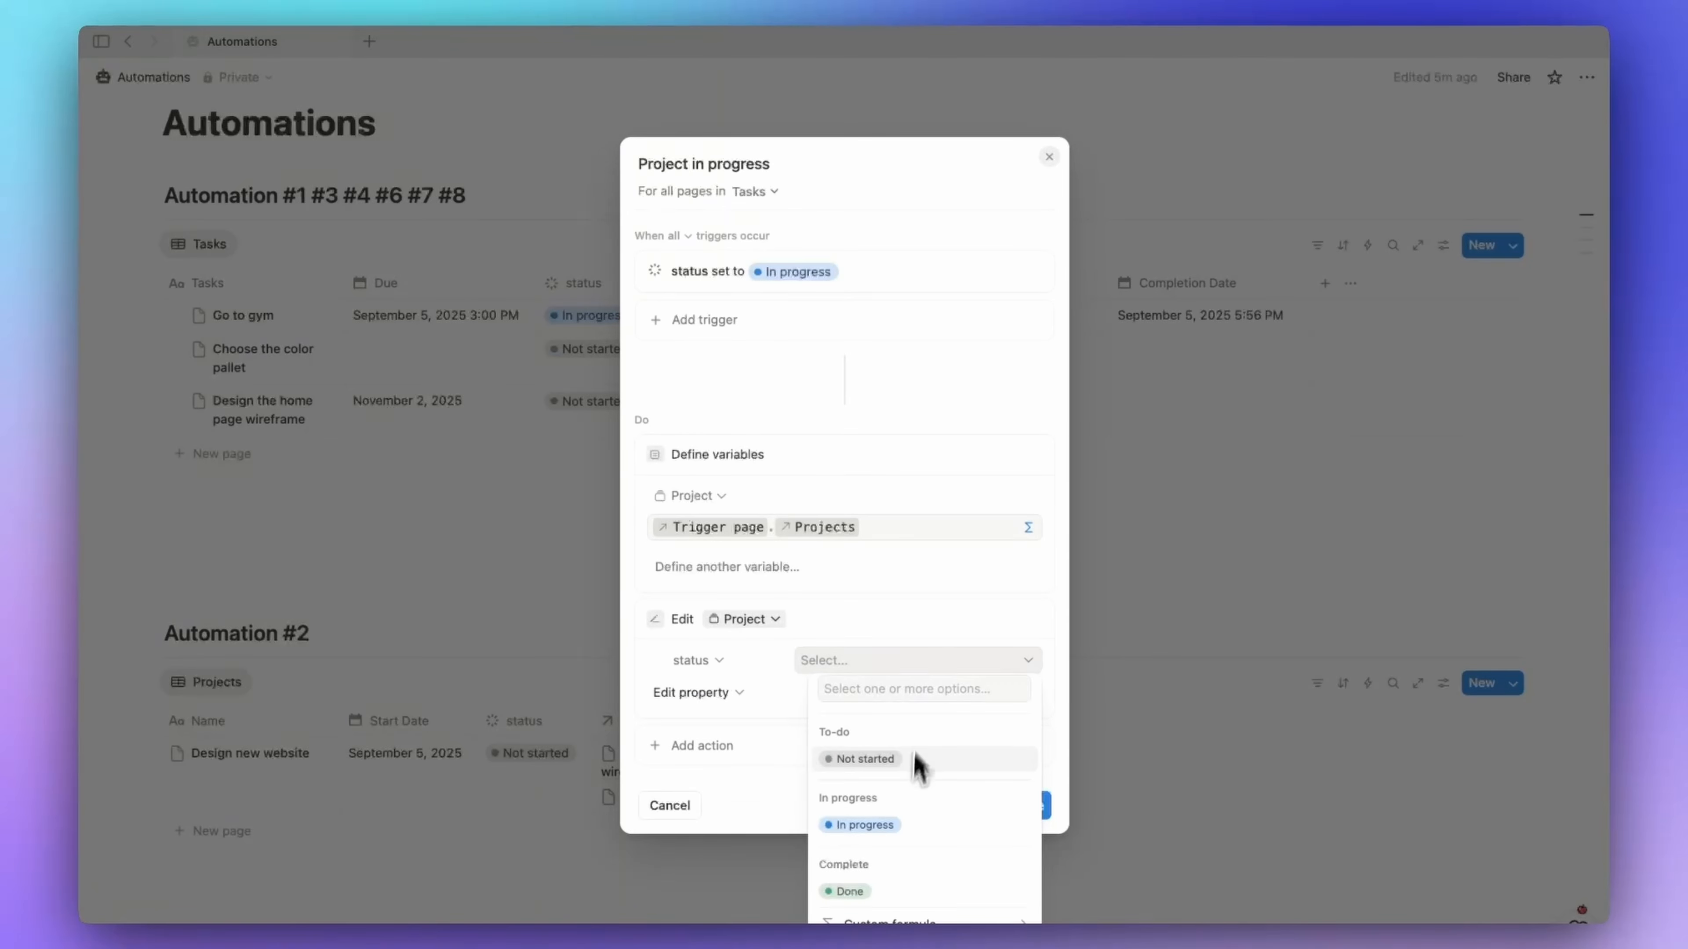
left_click(888, 823)
left_click(1015, 806)
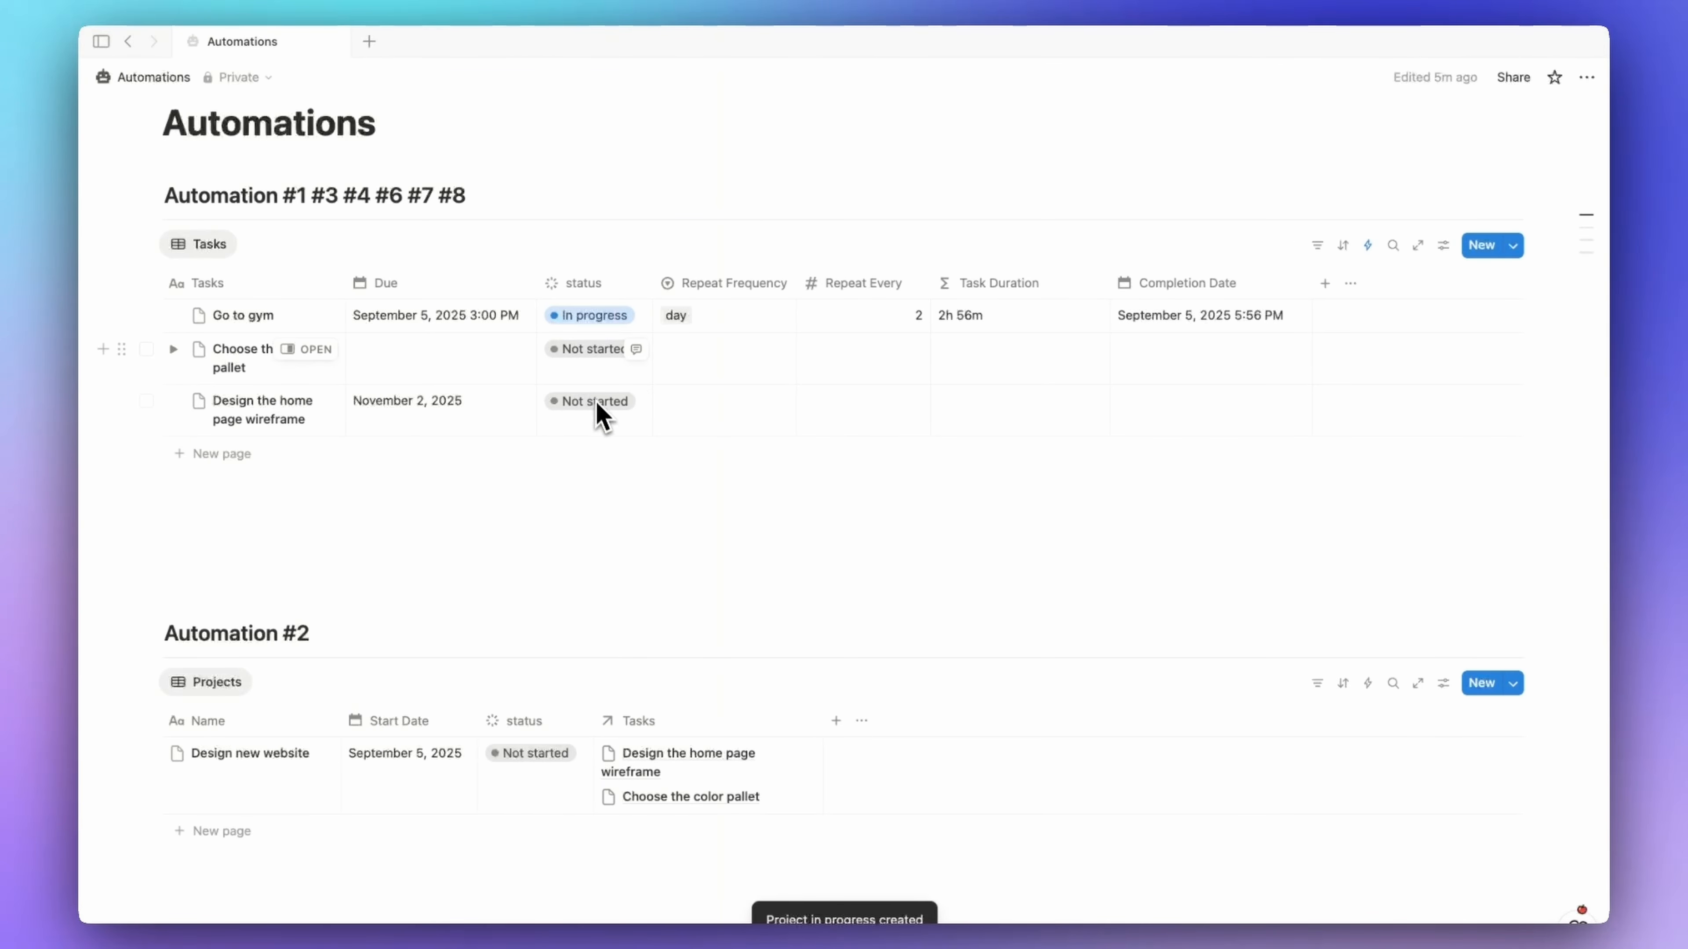
- Change the status of the "Choose the color pallet" task to In progress to test the automation
left_click(592, 350)
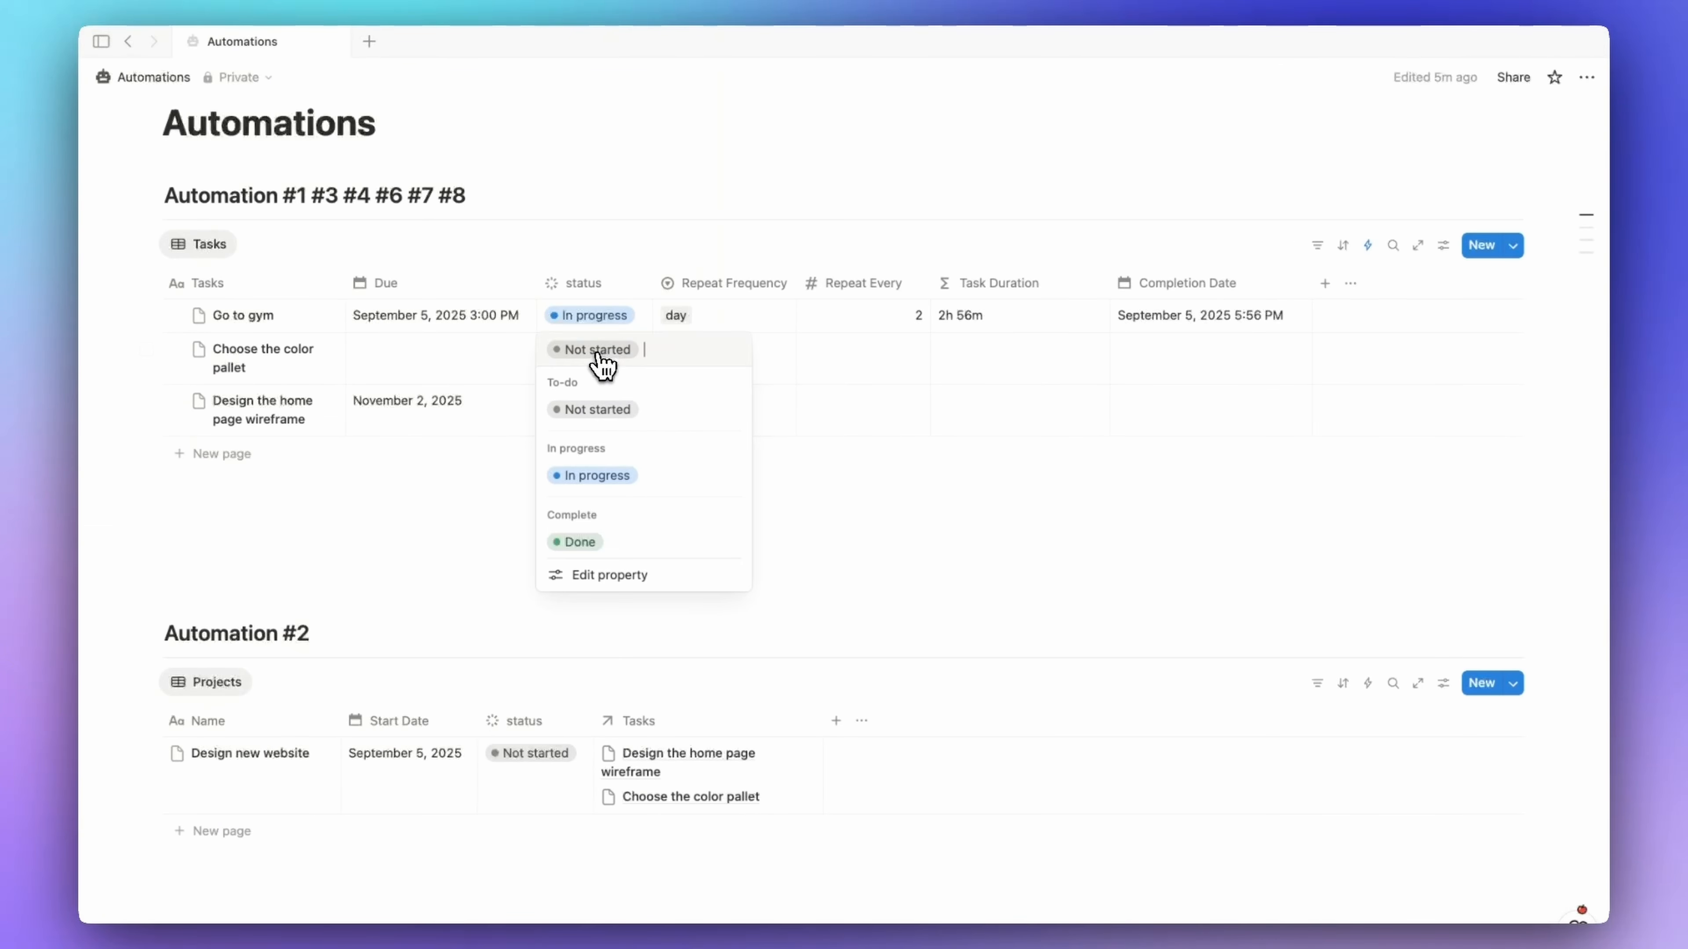
left_click(625, 465)
left_click(778, 521)
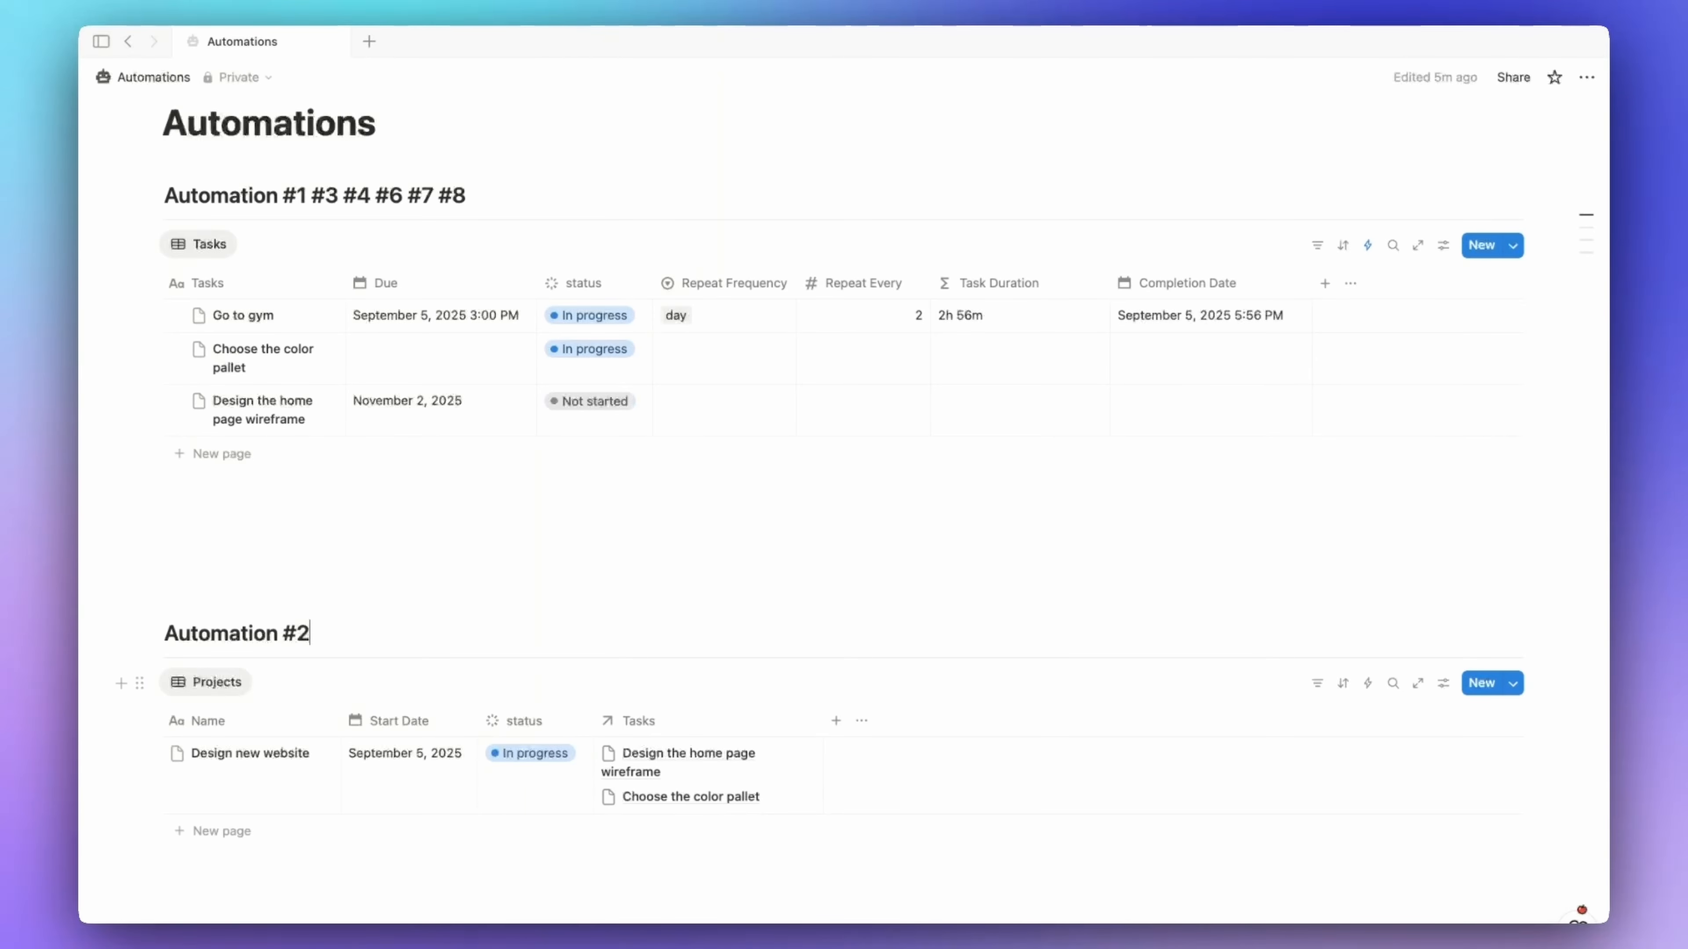
left_click(535, 207)
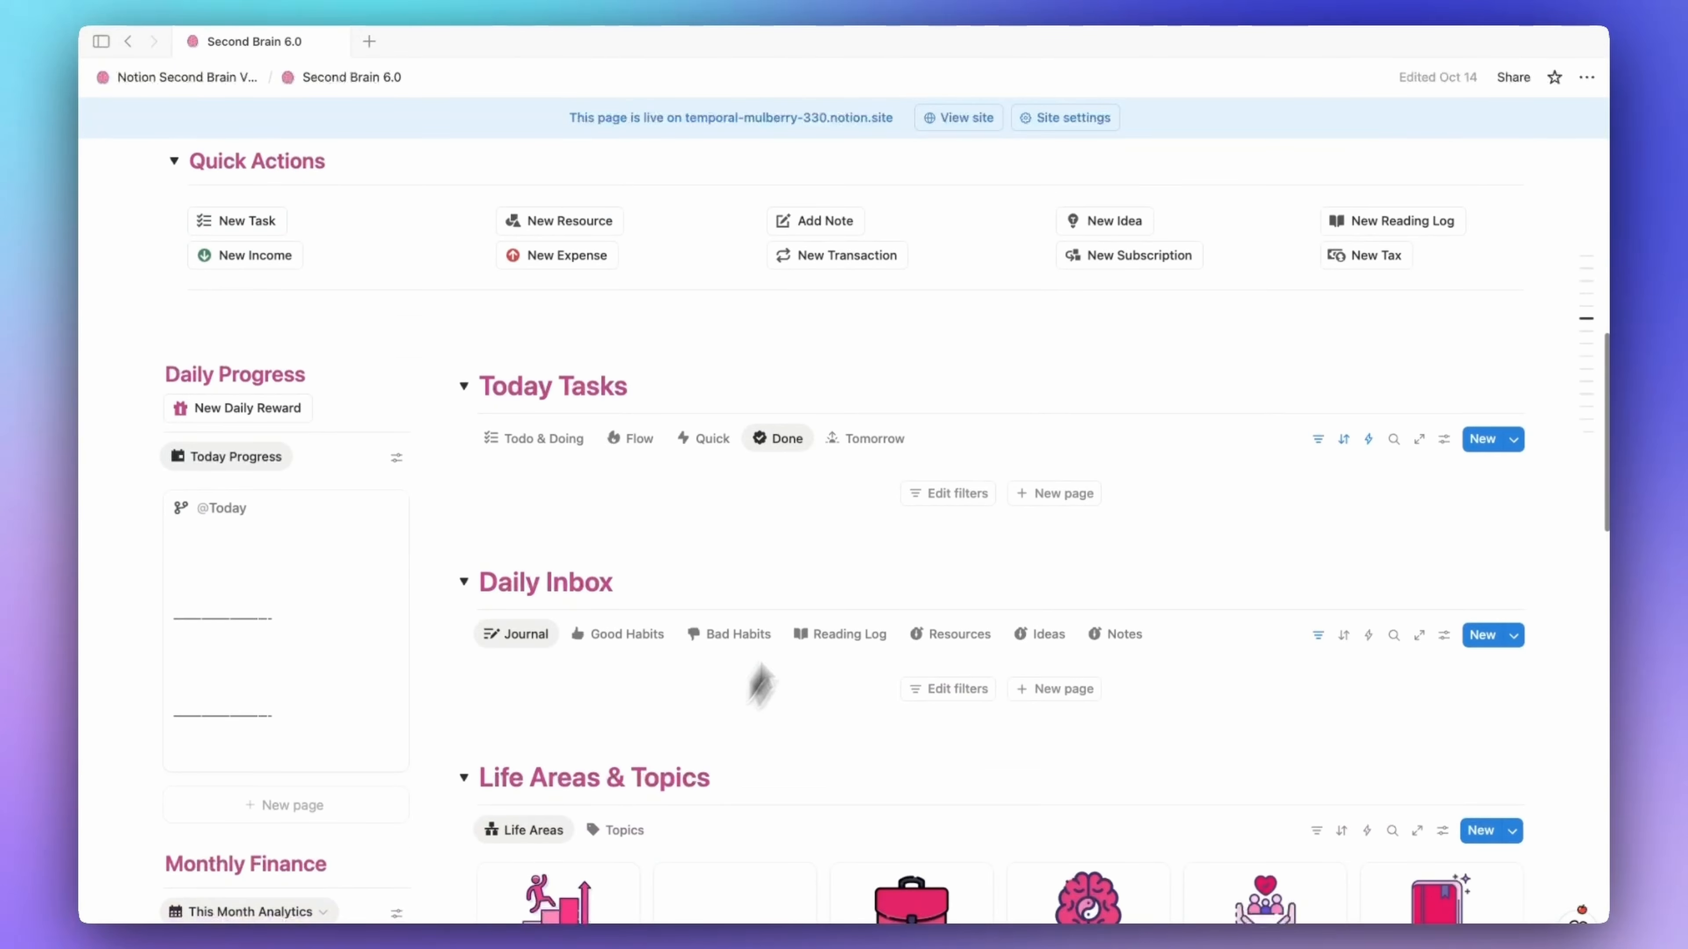
- Add a task named "go to gym" in the Todo & Doing view of Today Tasks on the Second Brain page
left_click(529, 438)
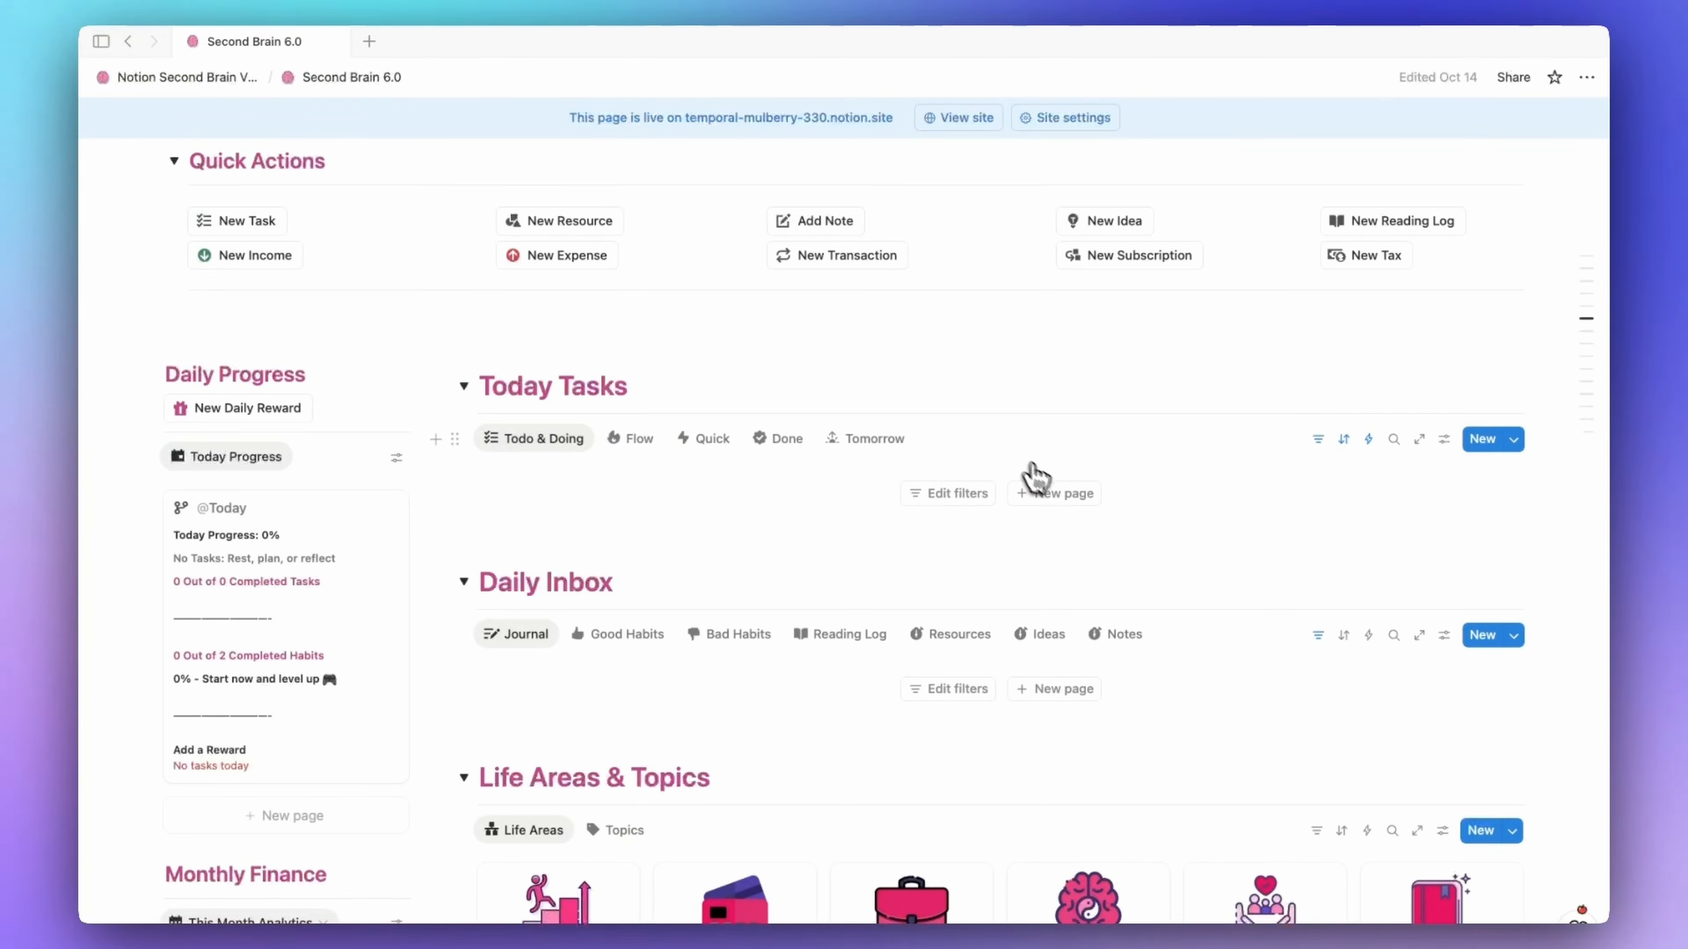
type("go to")
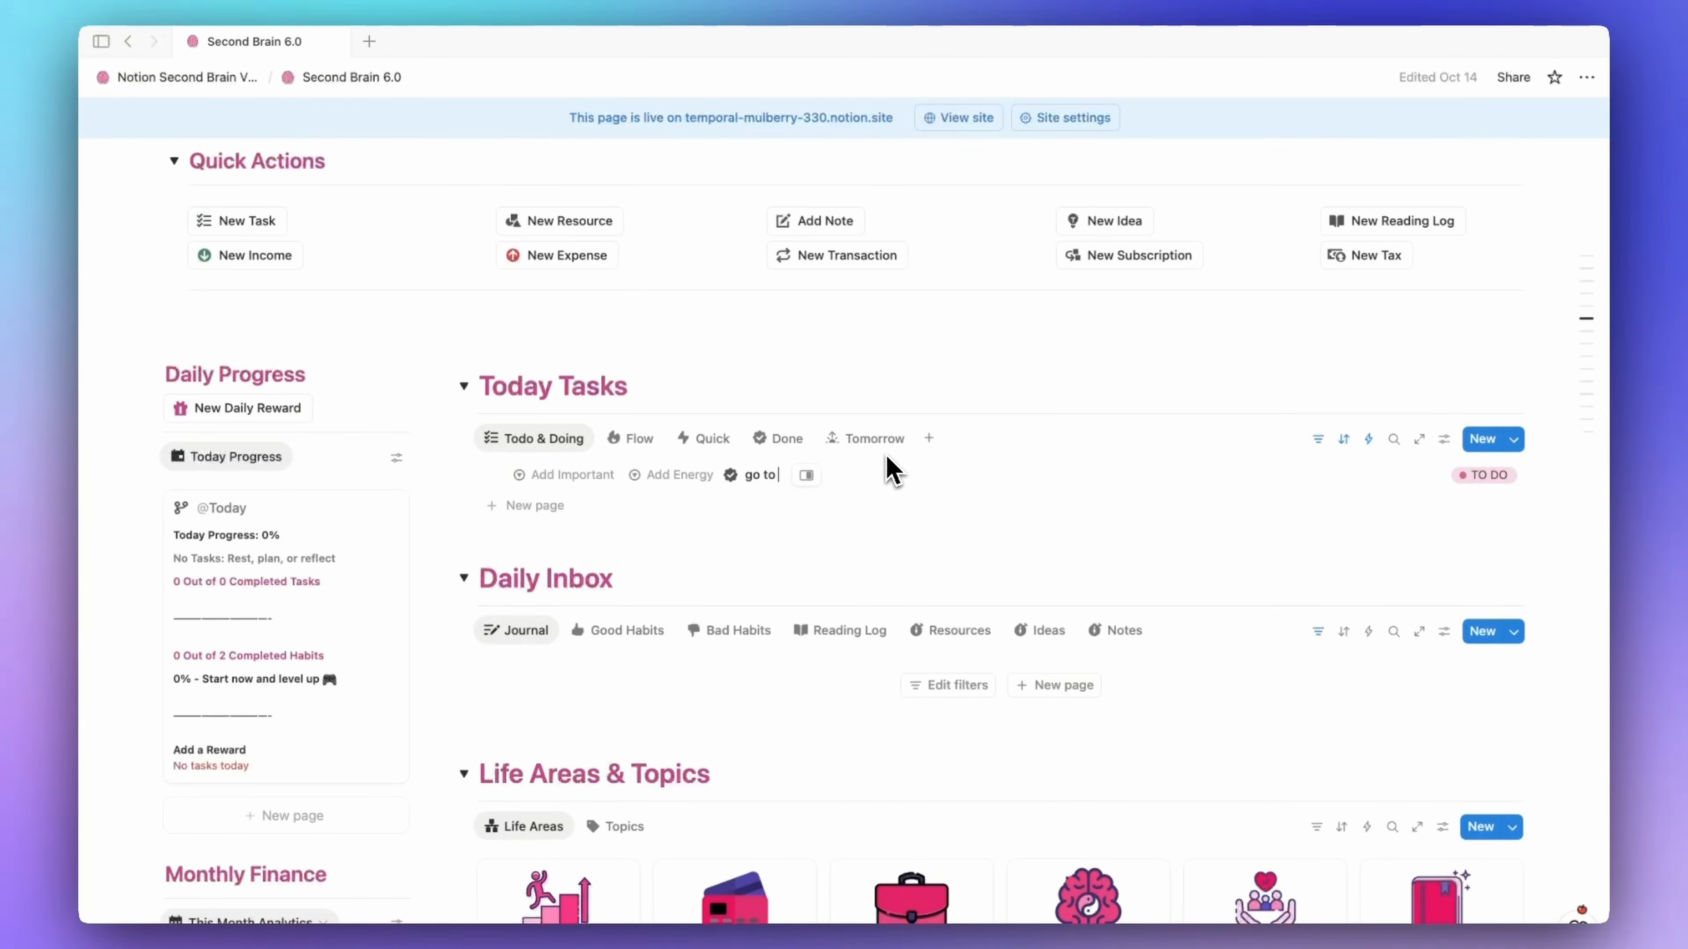
type(" gym")
key("Return")
- Include a time in the "go to gym" task's November 2, 2025 due date and set it to 12:00 PM
left_click(1123, 266)
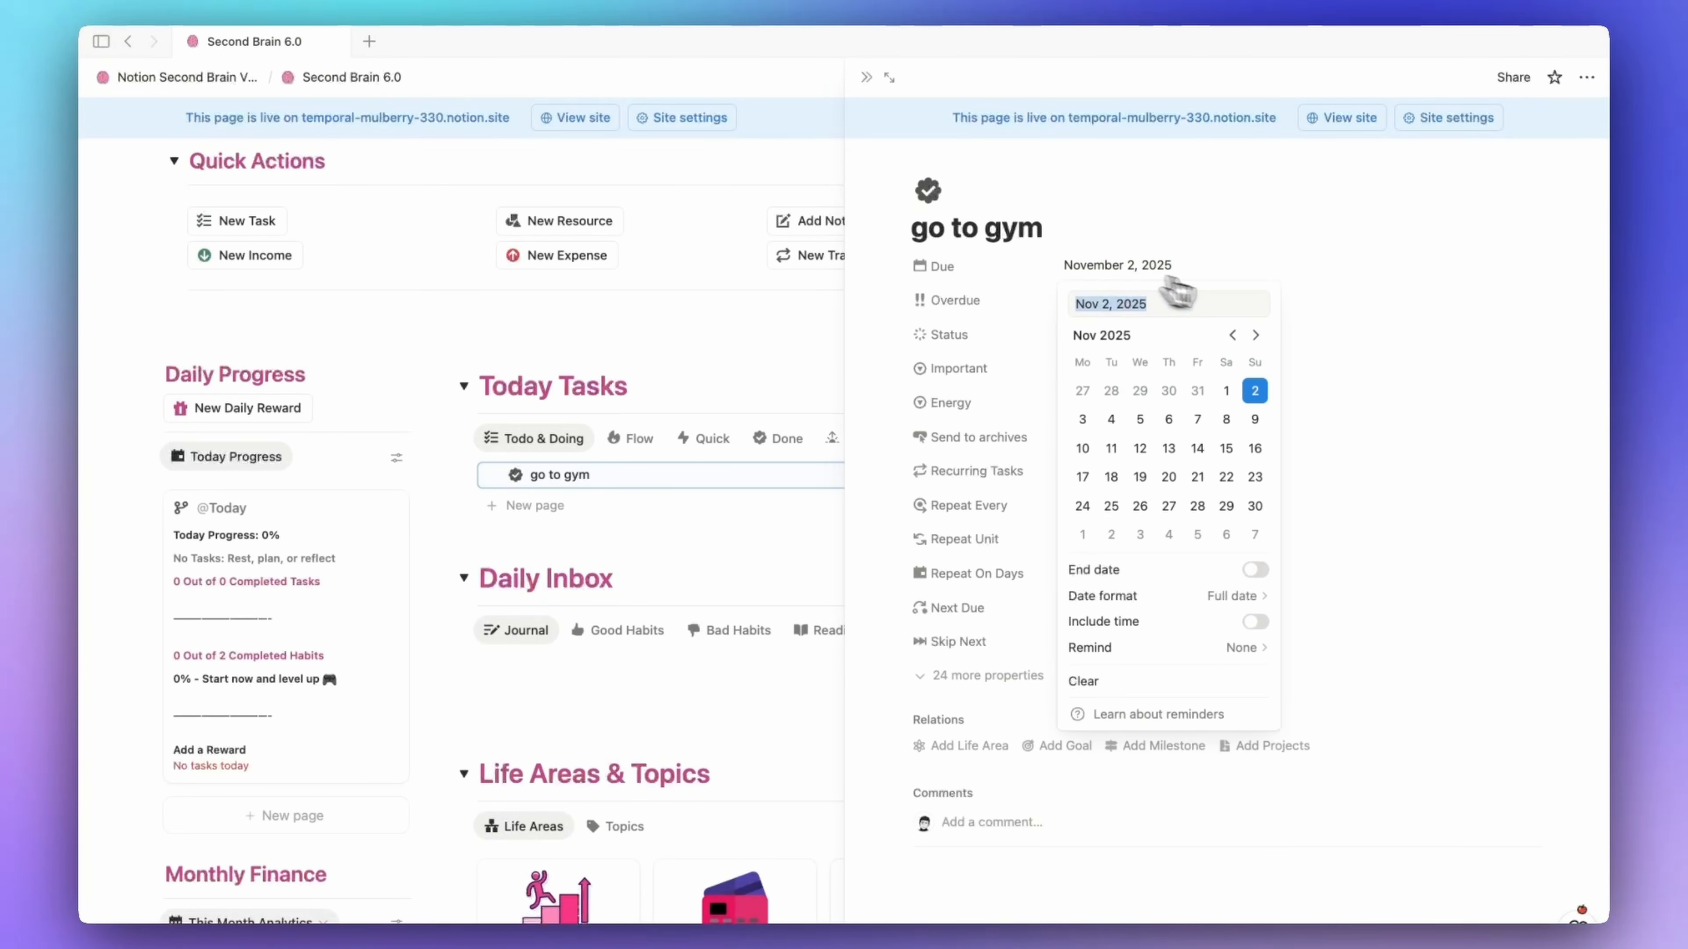
left_click(1255, 621)
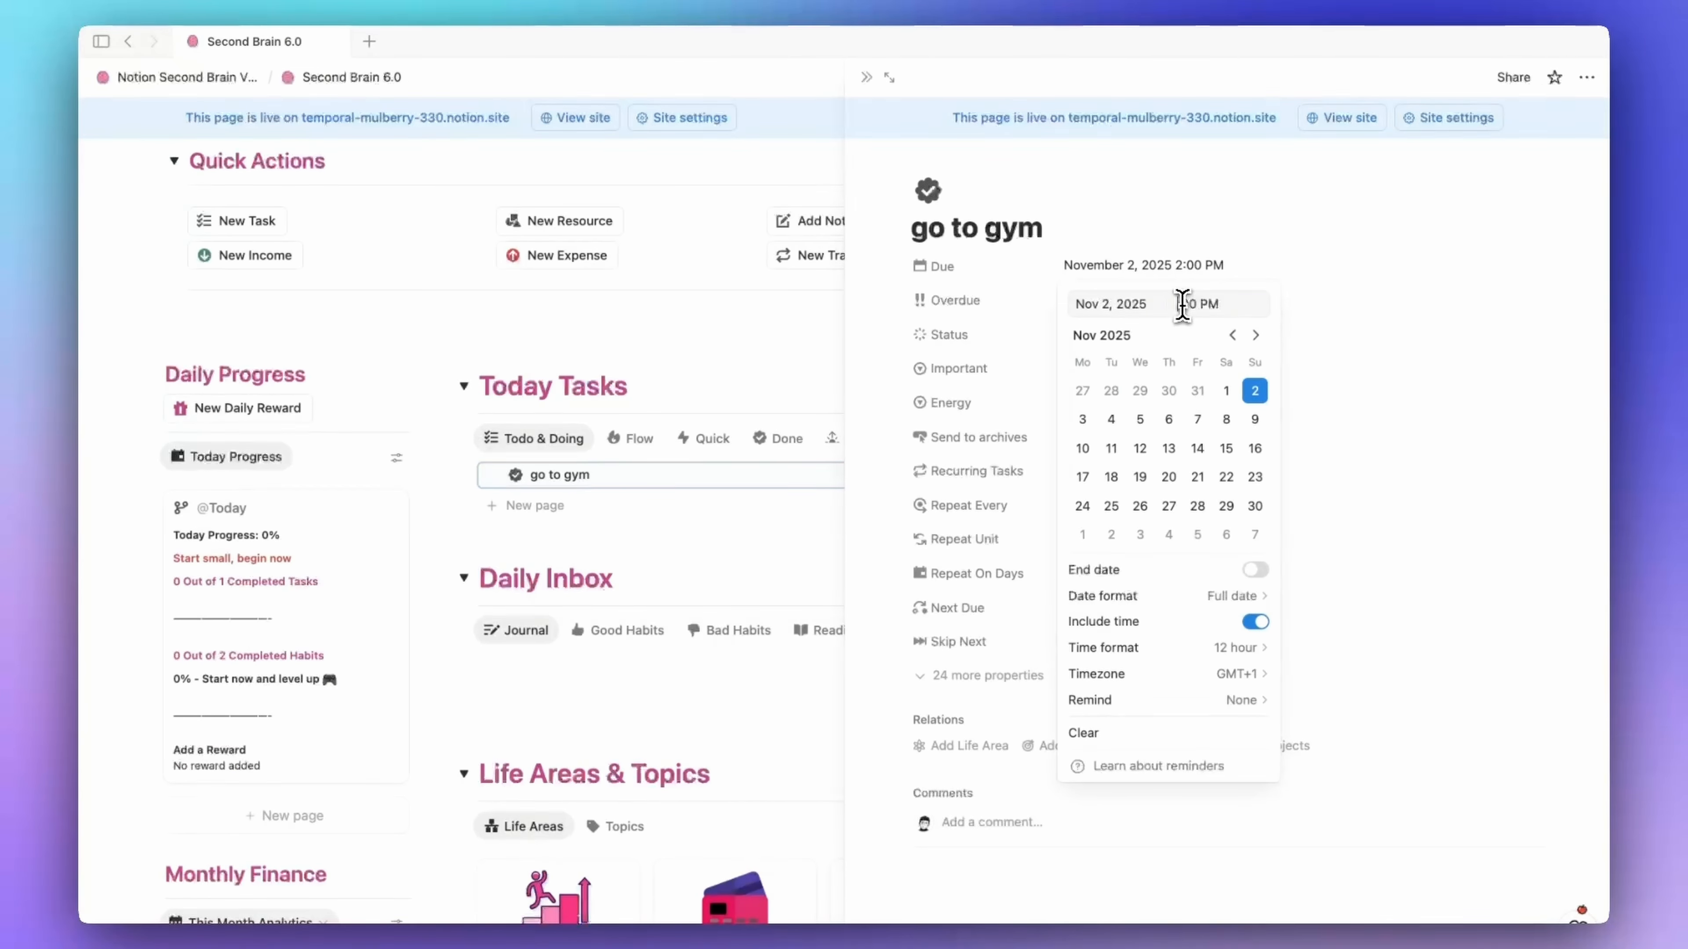
type("12")
key("Return")
left_click(1187, 238)
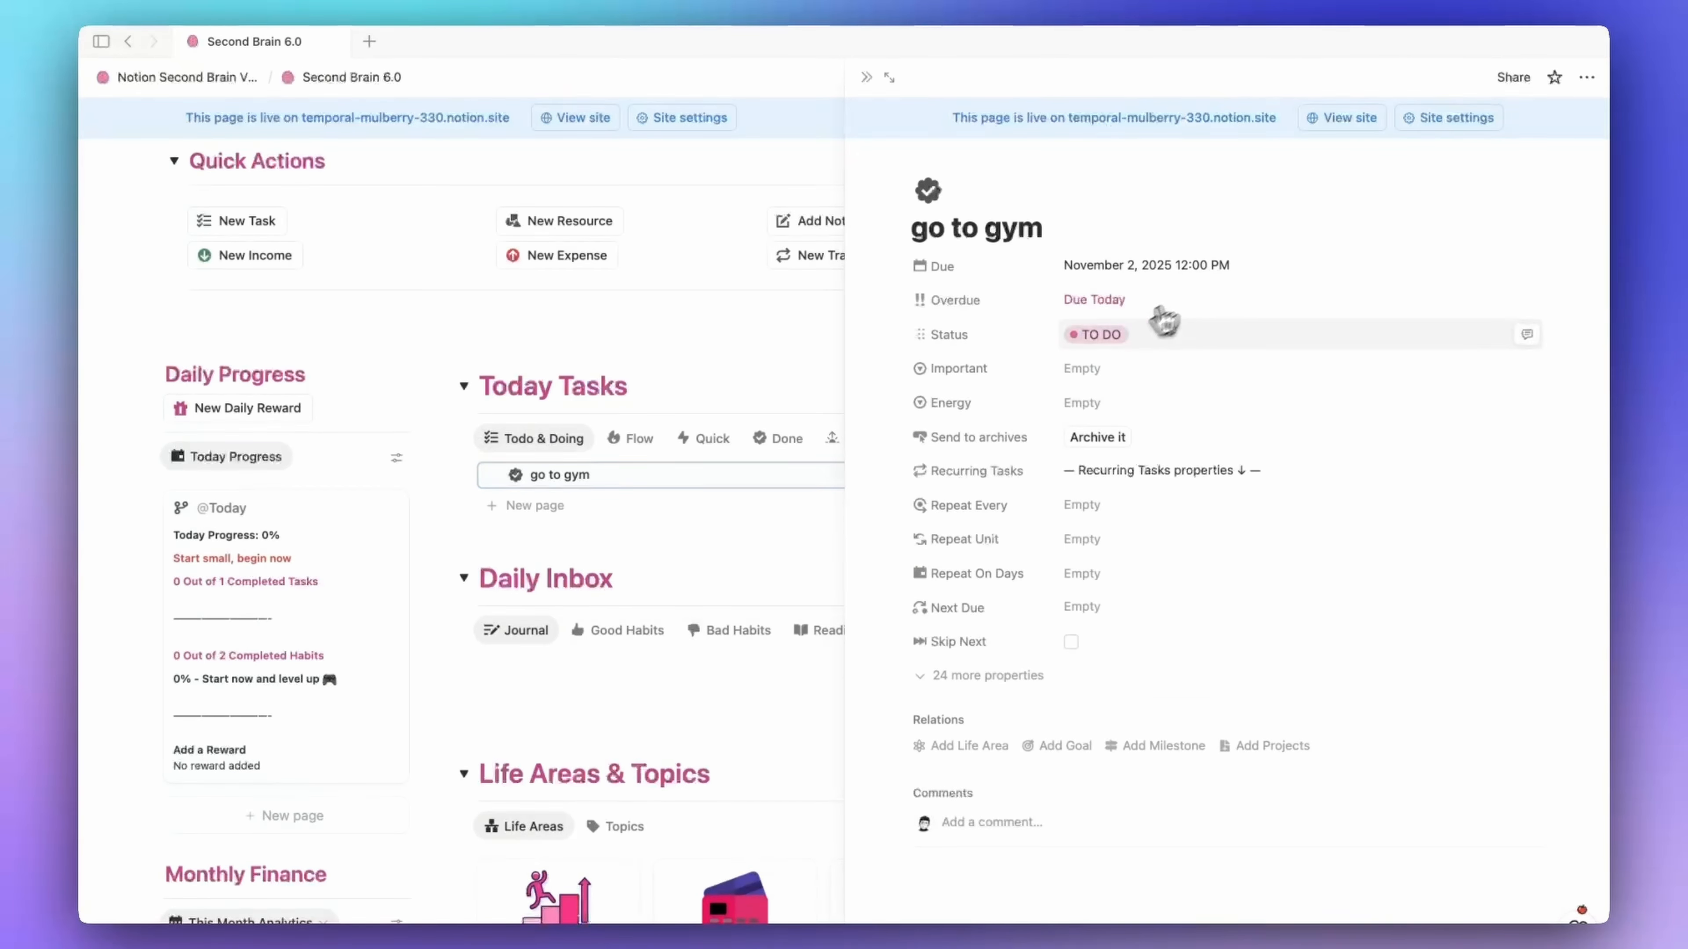
- Set the "go to gym" task's status to Done and show the Done view of Today Tasks
left_click(1165, 326)
left_click(1111, 556)
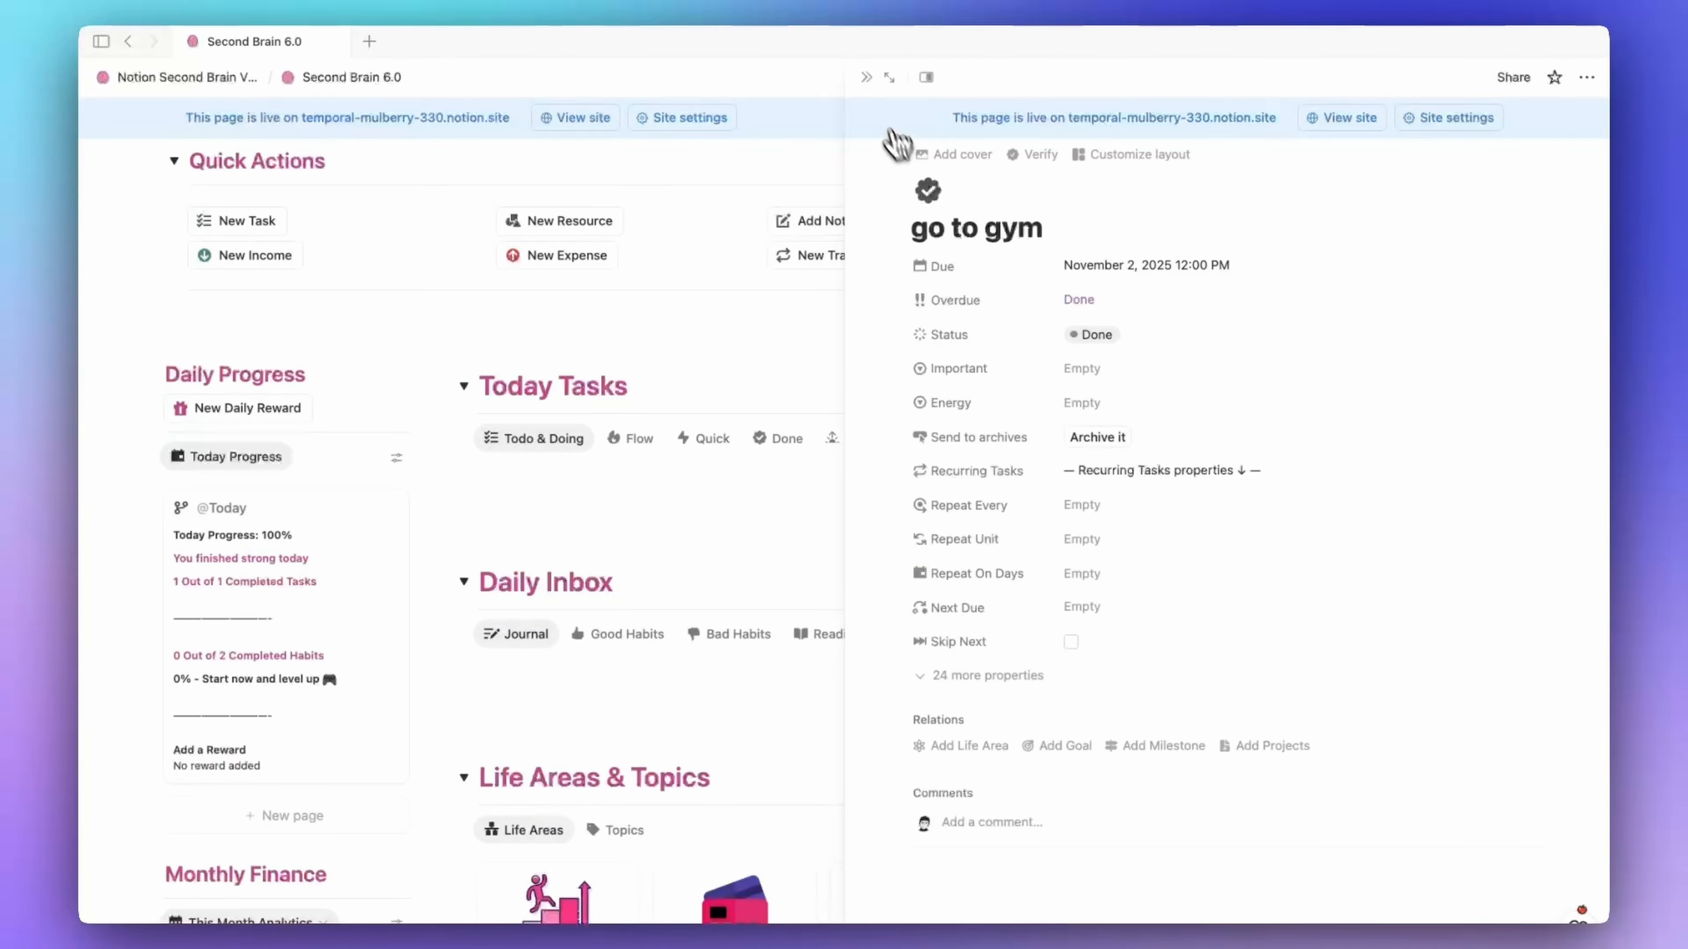
left_click(867, 77)
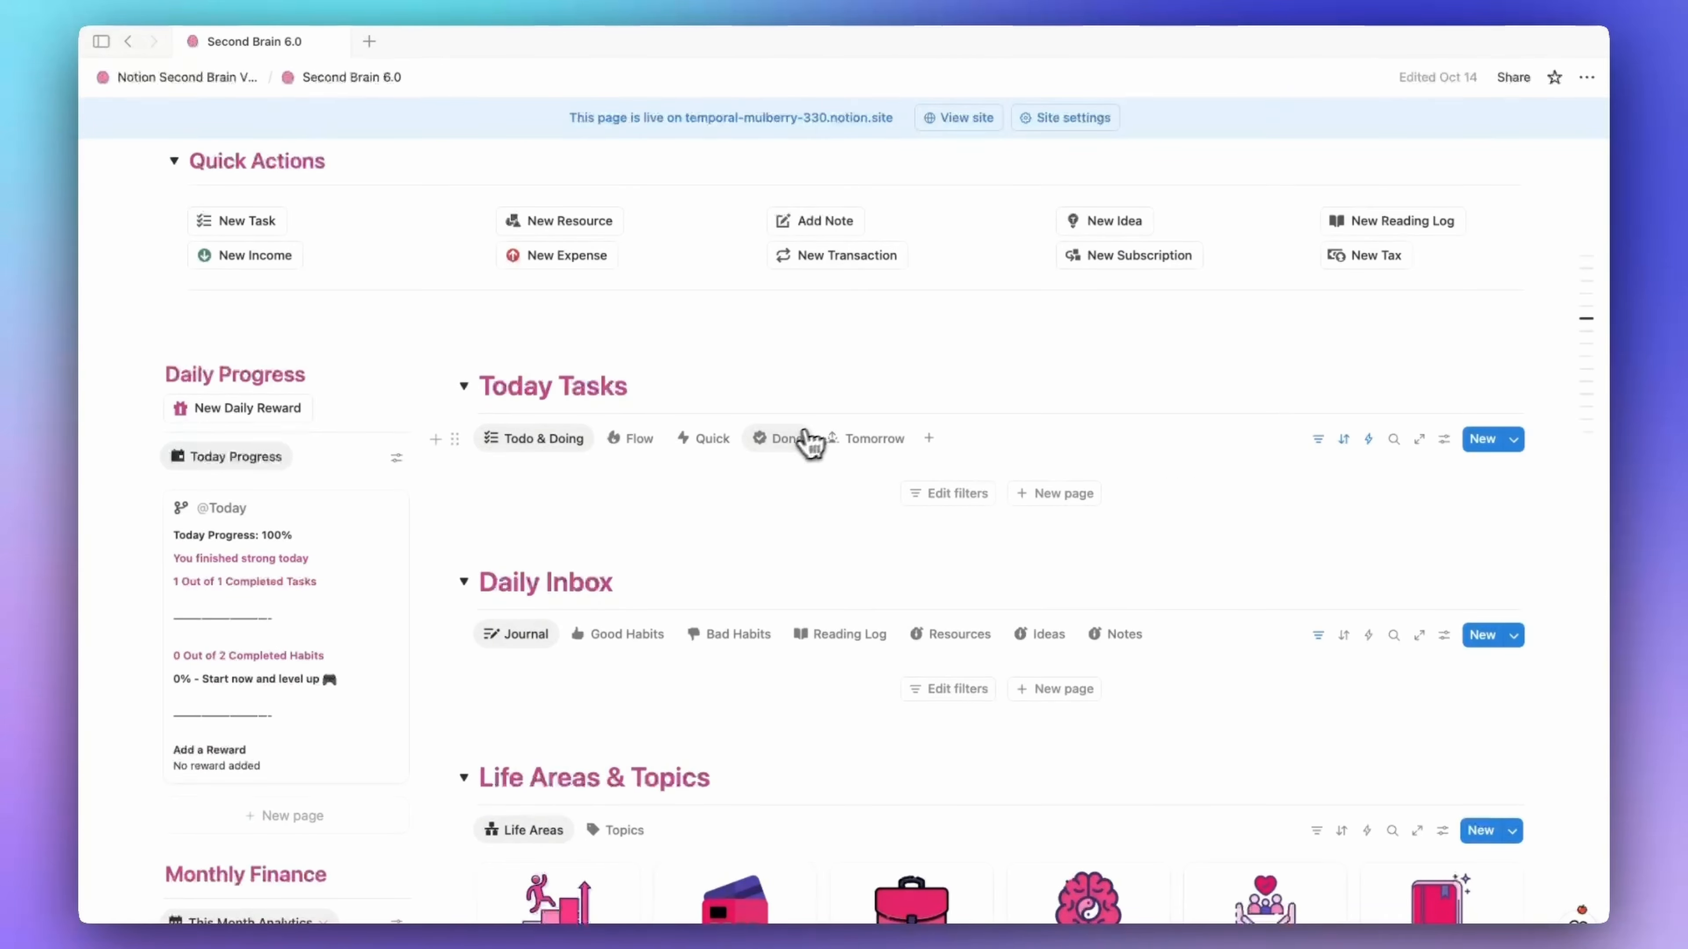
left_click(784, 438)
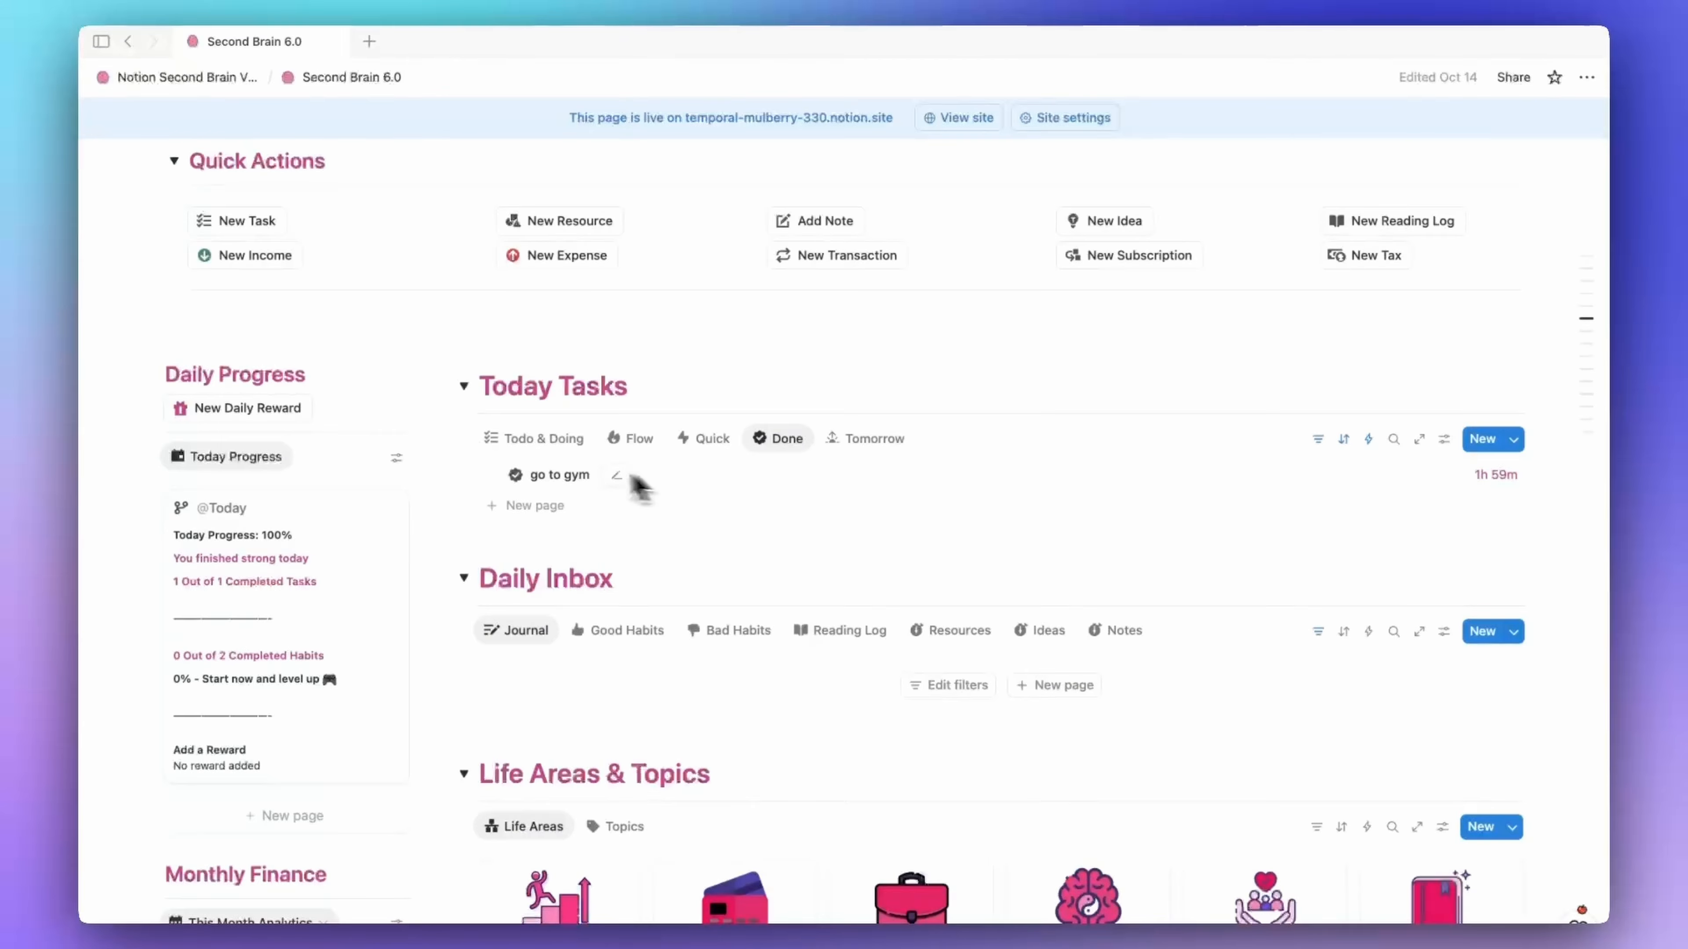
- Add an untitled task in the Todo & Doing view, set its status to Done, and show the Done view
left_click(545, 439)
left_click(1052, 490)
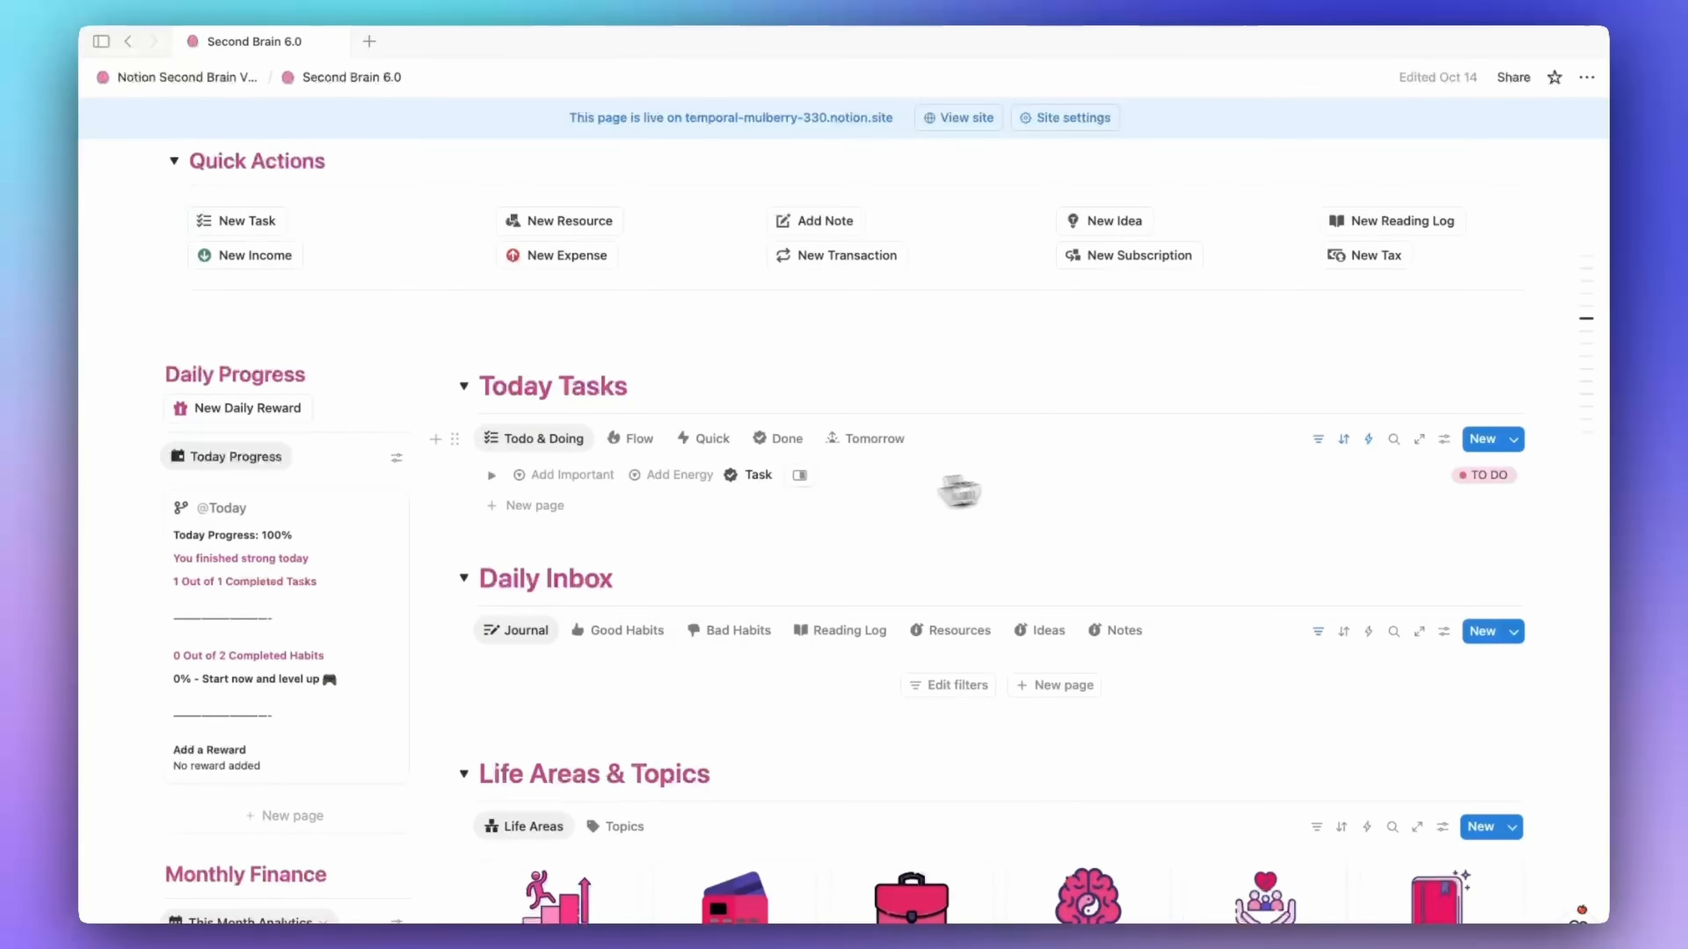
left_click(1505, 479)
left_click(1429, 697)
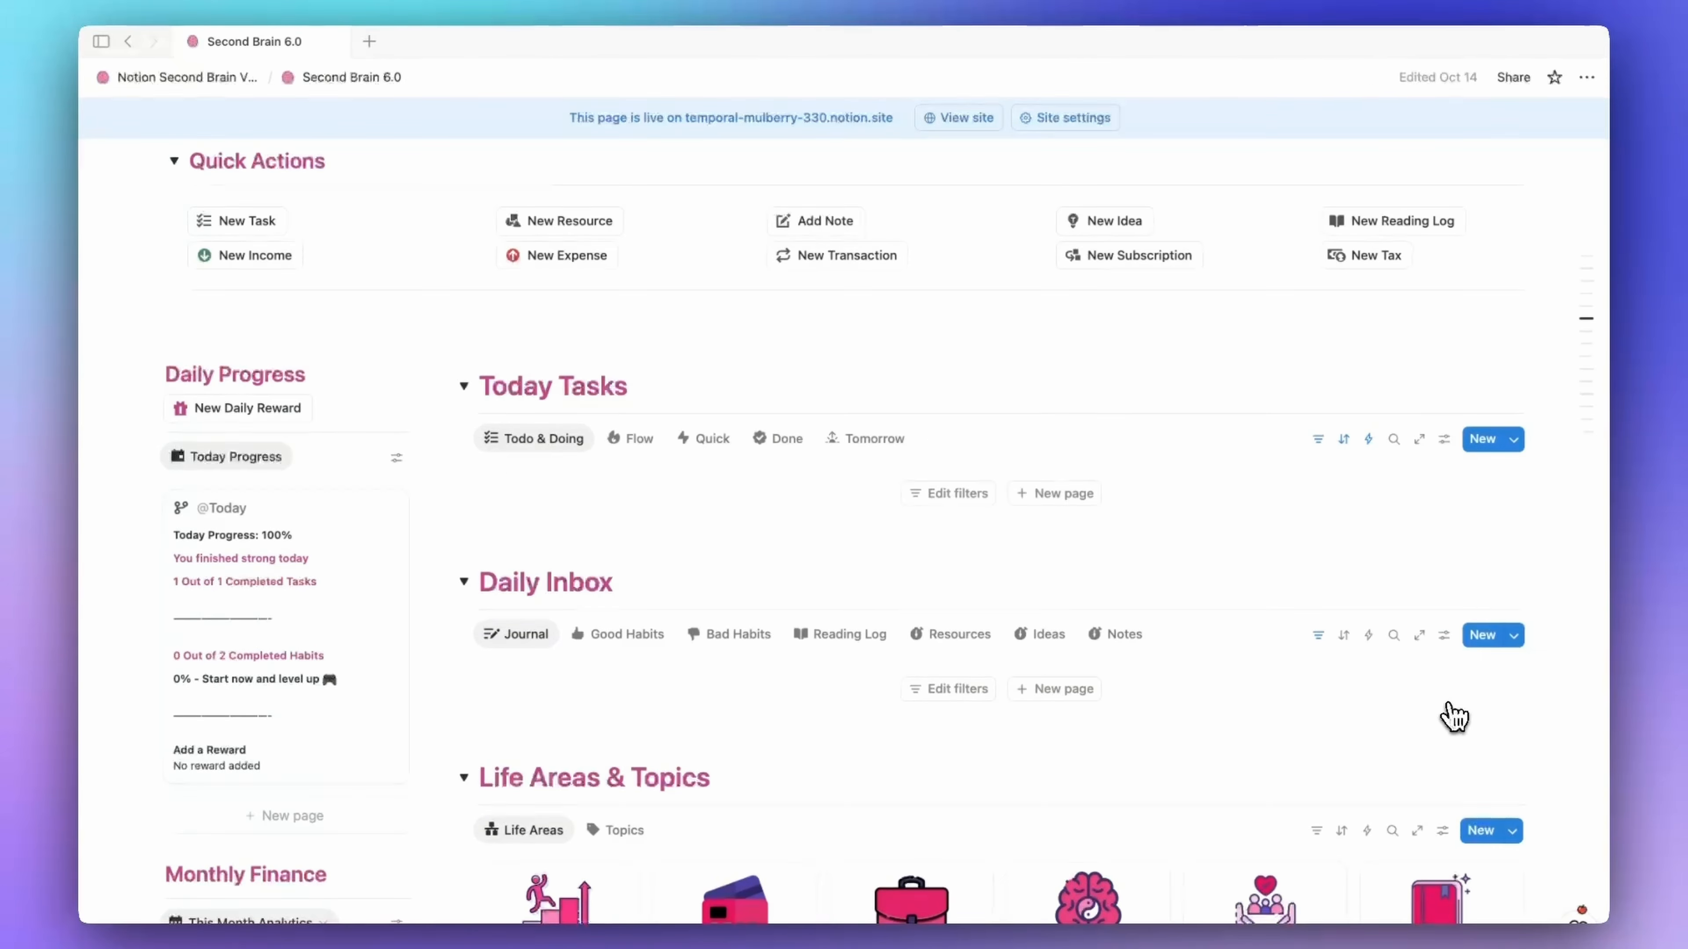
left_click(778, 438)
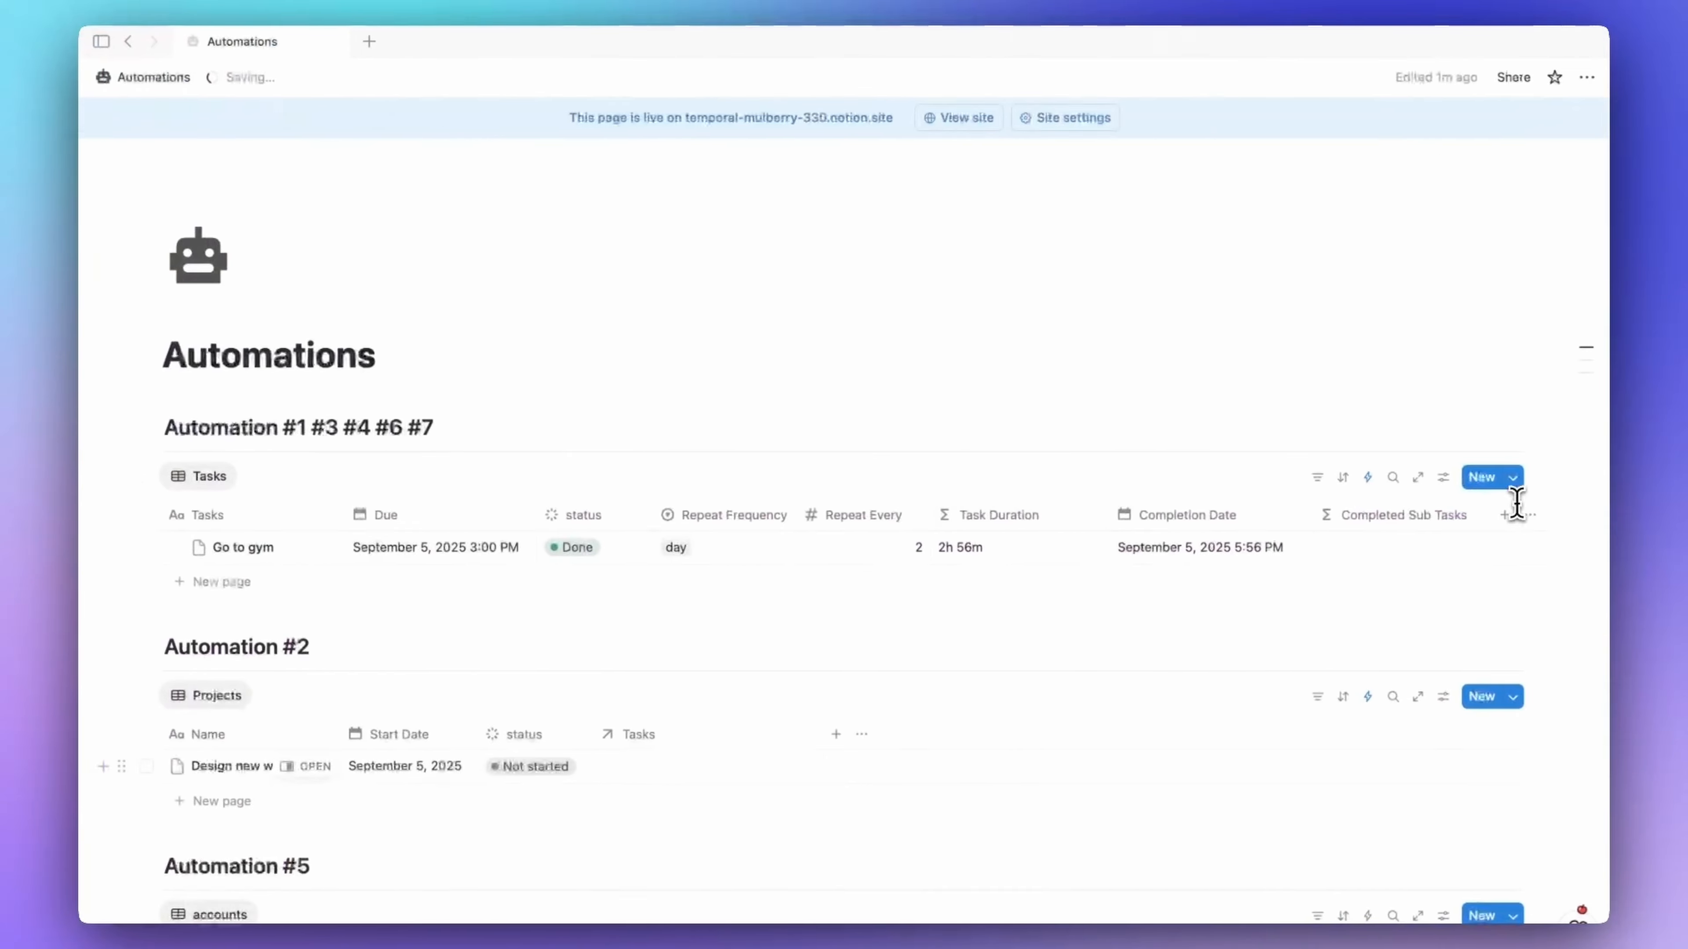
- Open the "Go to gym" task on the Automations page and delete its Task Duration and Completion Date properties
scroll(686, 479, "down", 4)
scroll(672, 477, "up", 2)
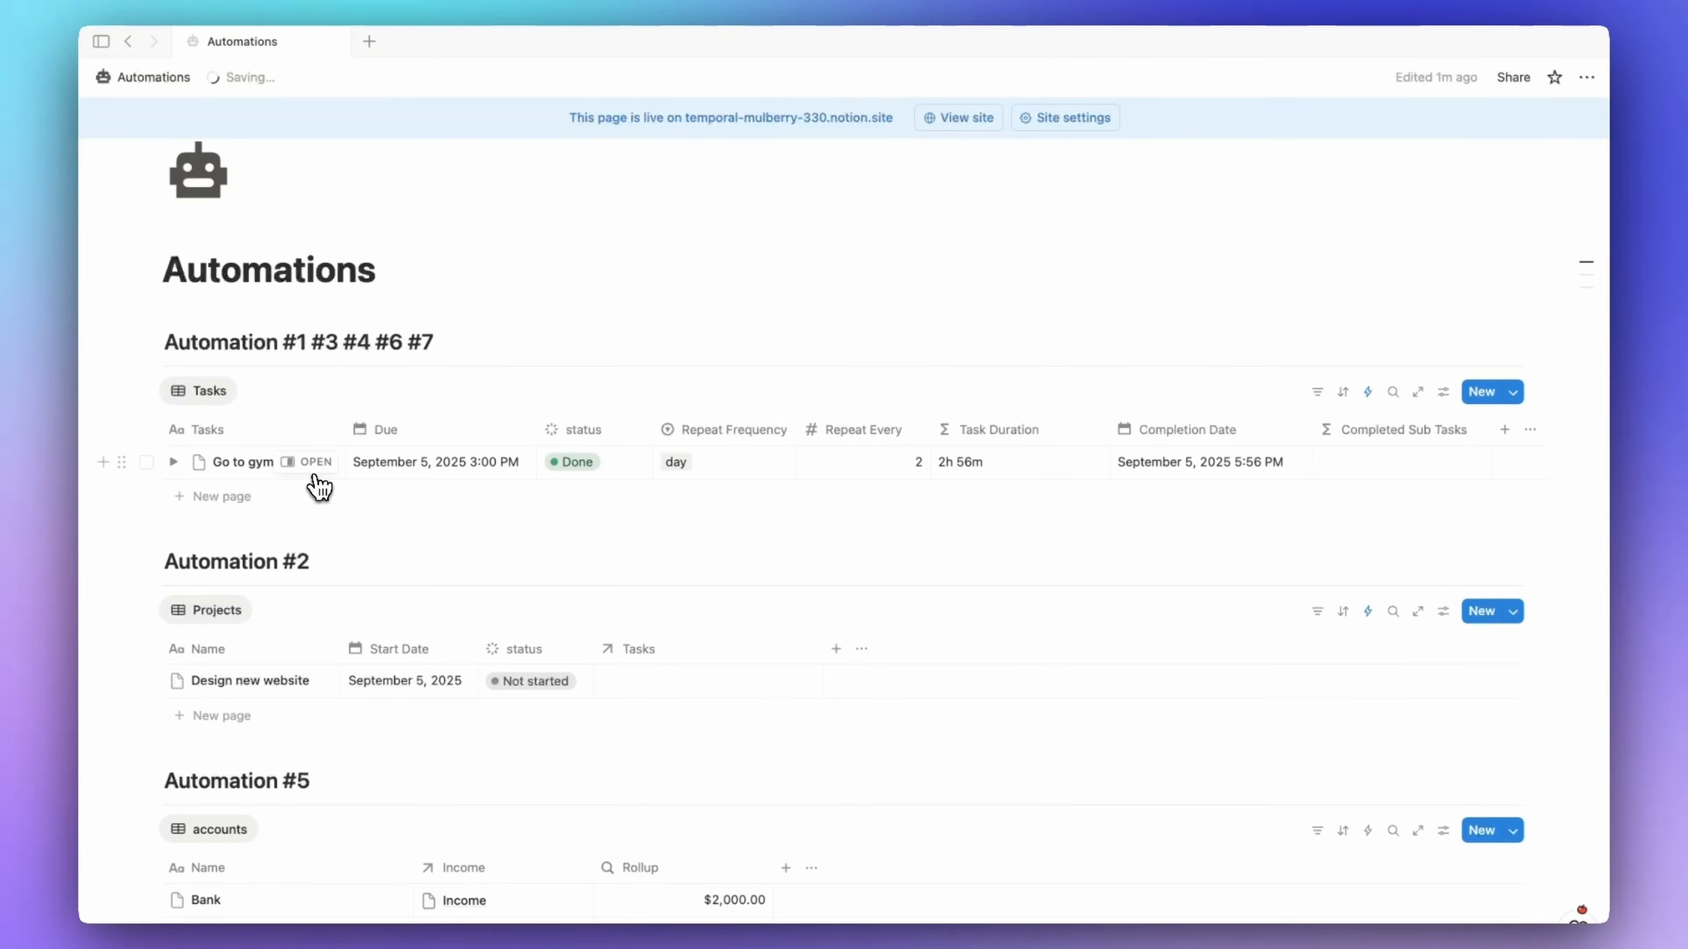
left_click(315, 465)
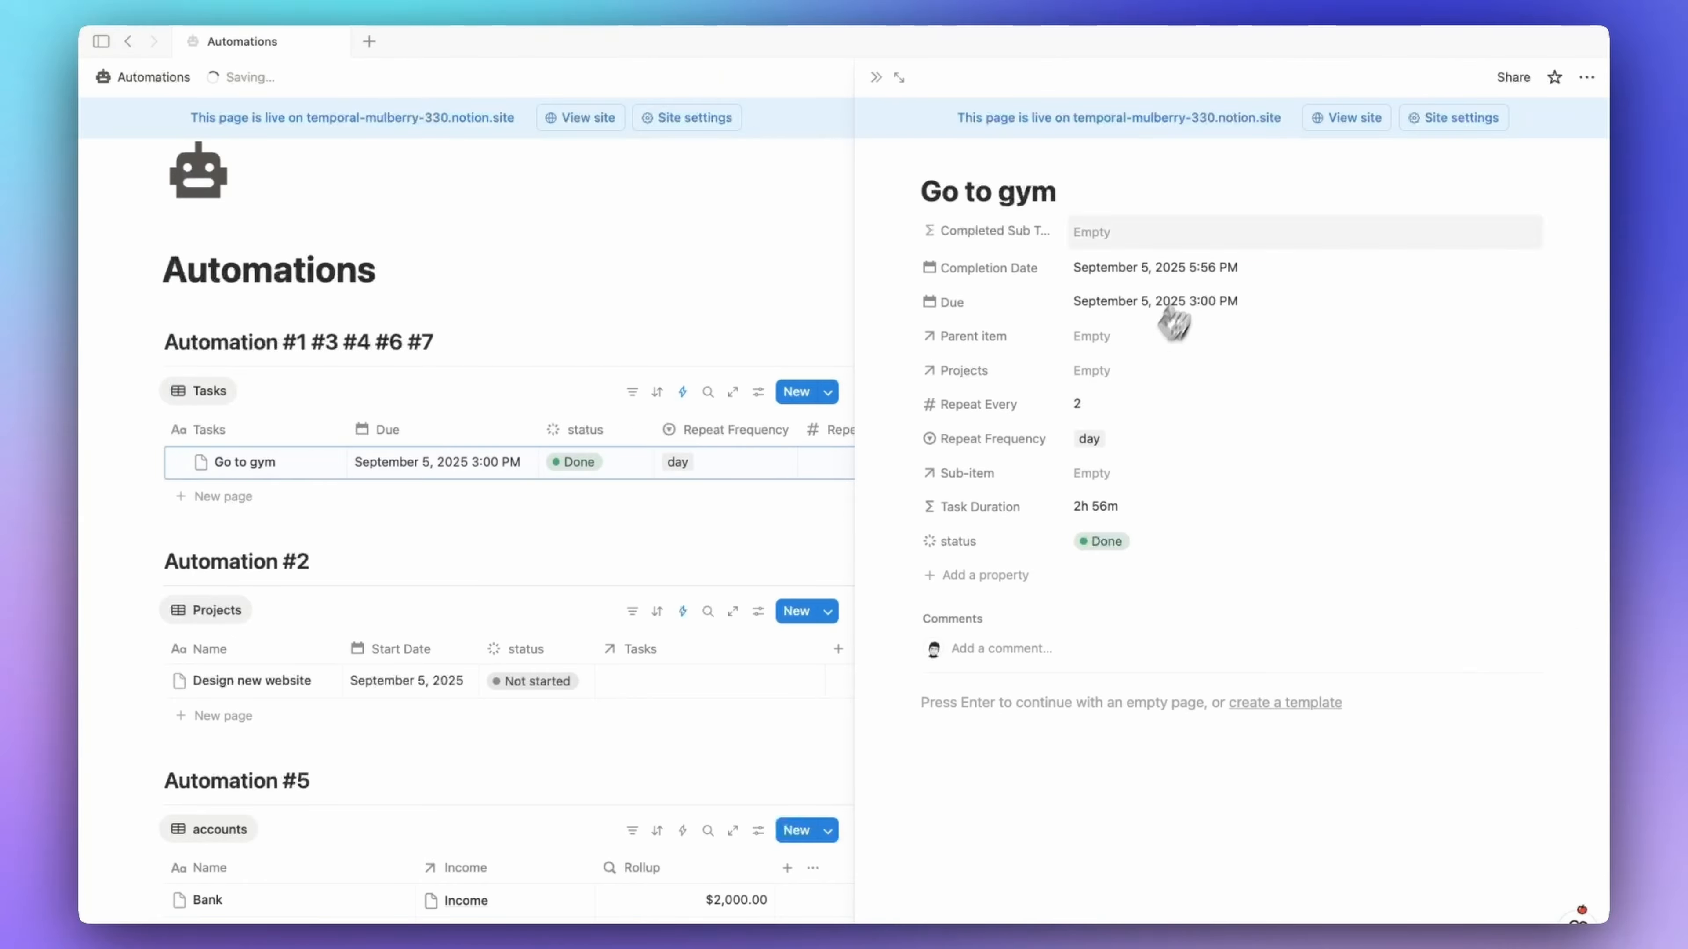
left_click(1012, 508)
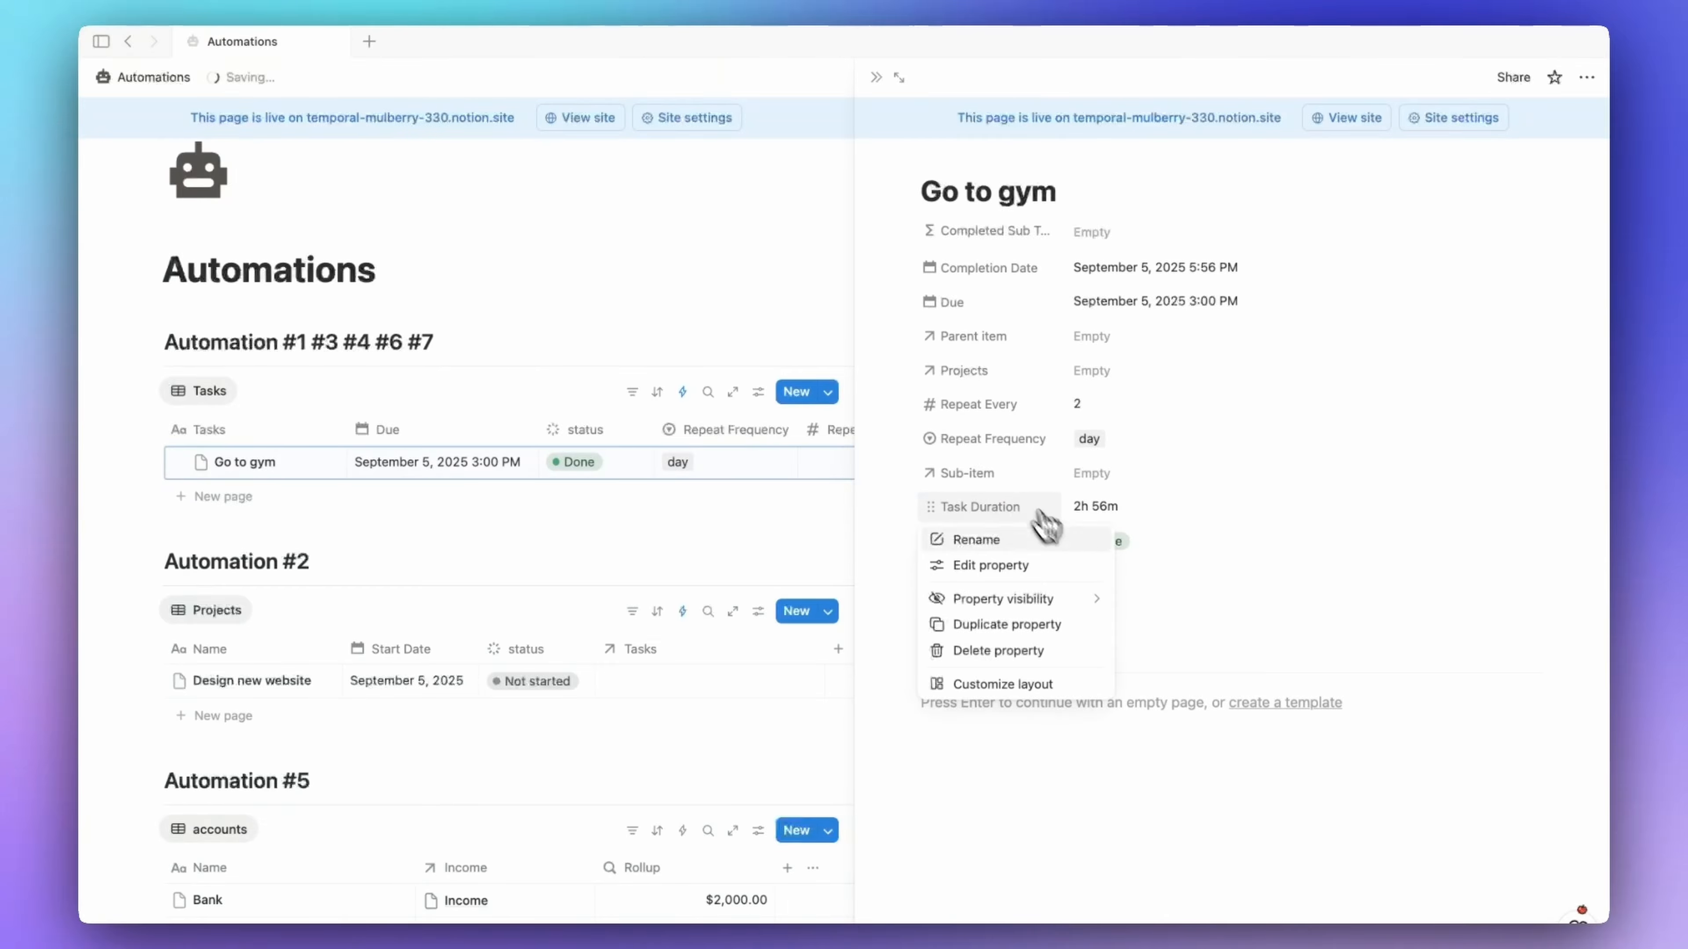
left_click(1021, 646)
left_click(962, 520)
left_click(989, 269)
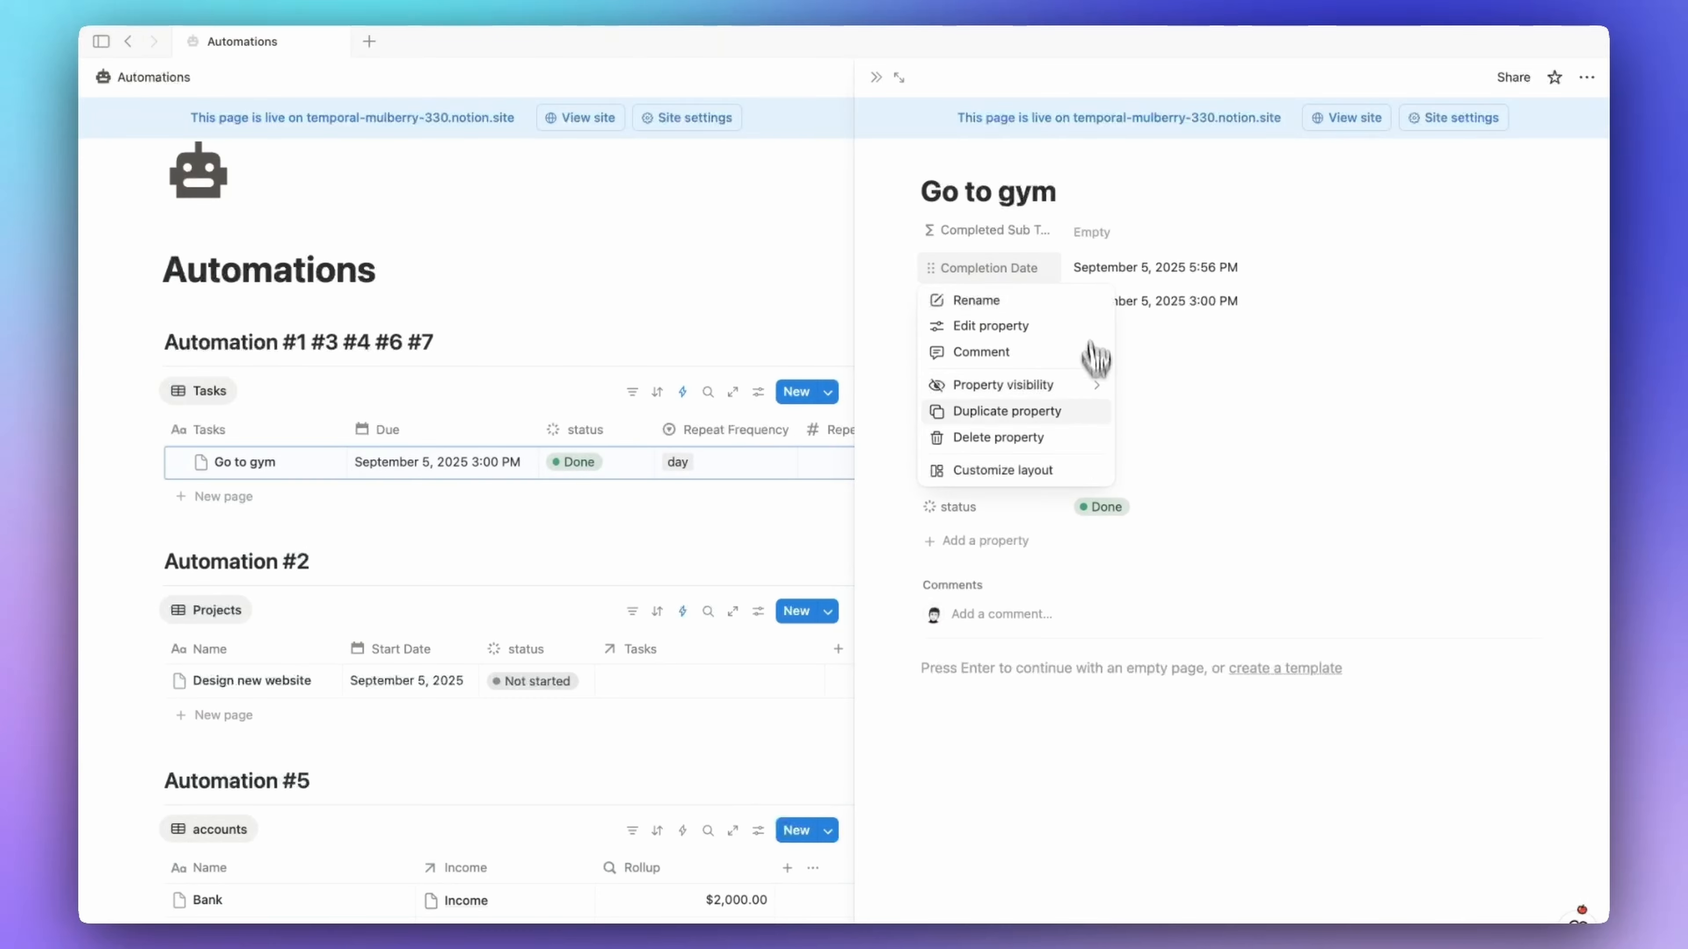
left_click(1006, 439)
left_click(890, 517)
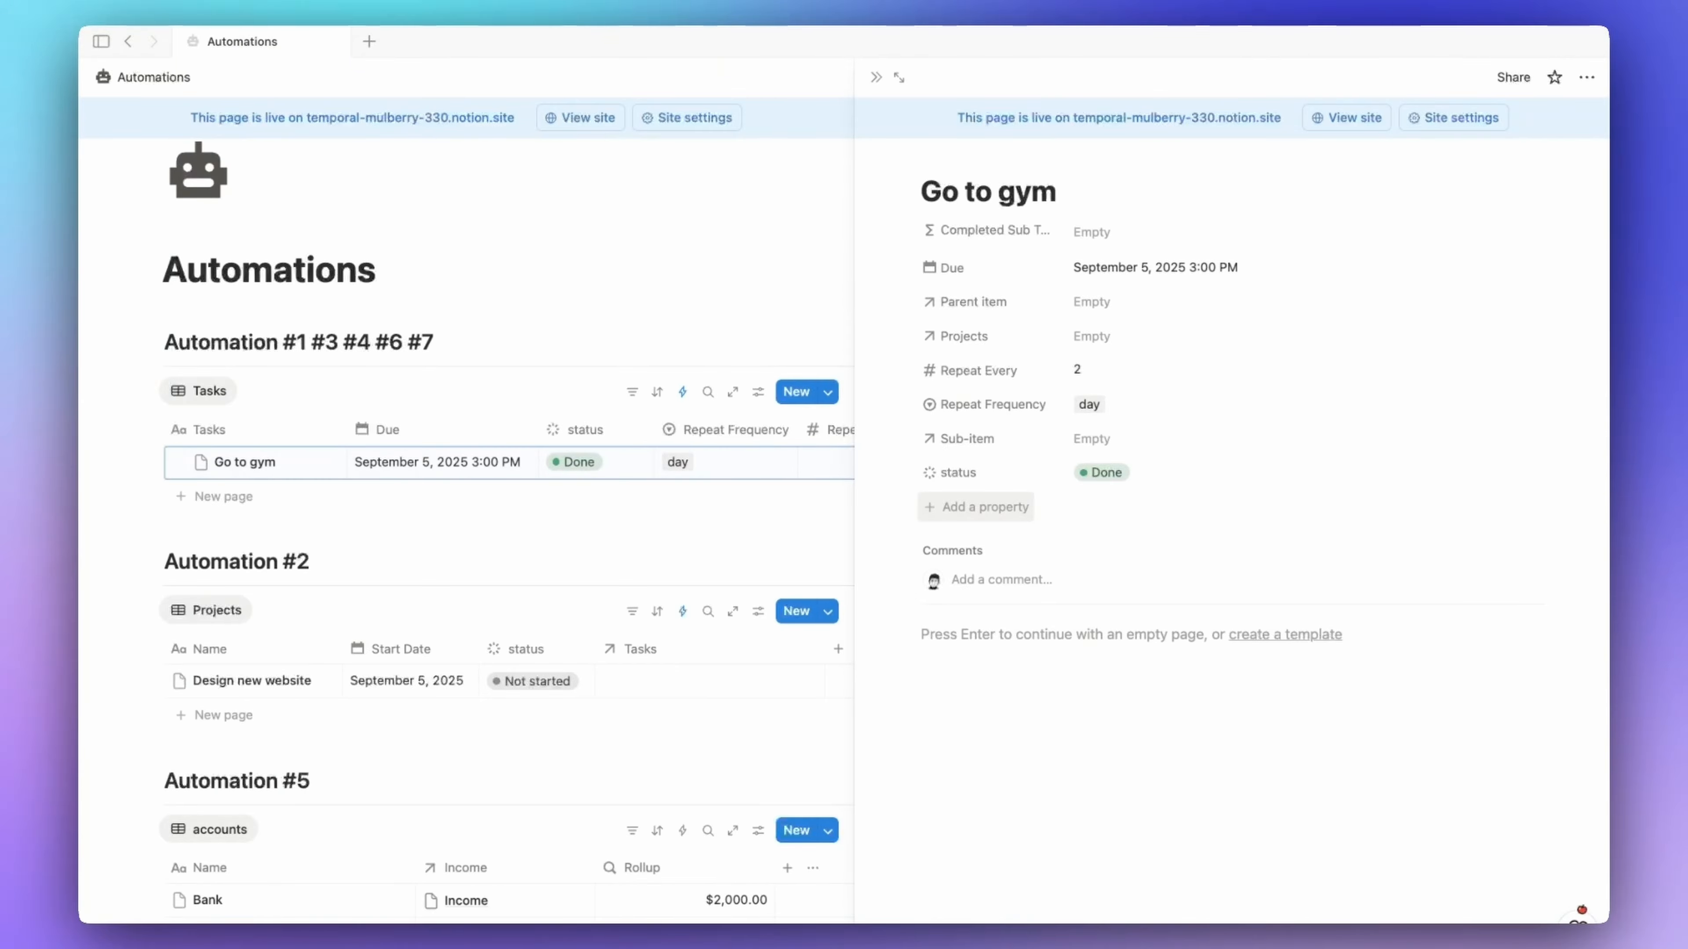
- Add a date property named Completion Date to the "Go to gym" task and set its status to Not started
left_click(1024, 524)
type("date")
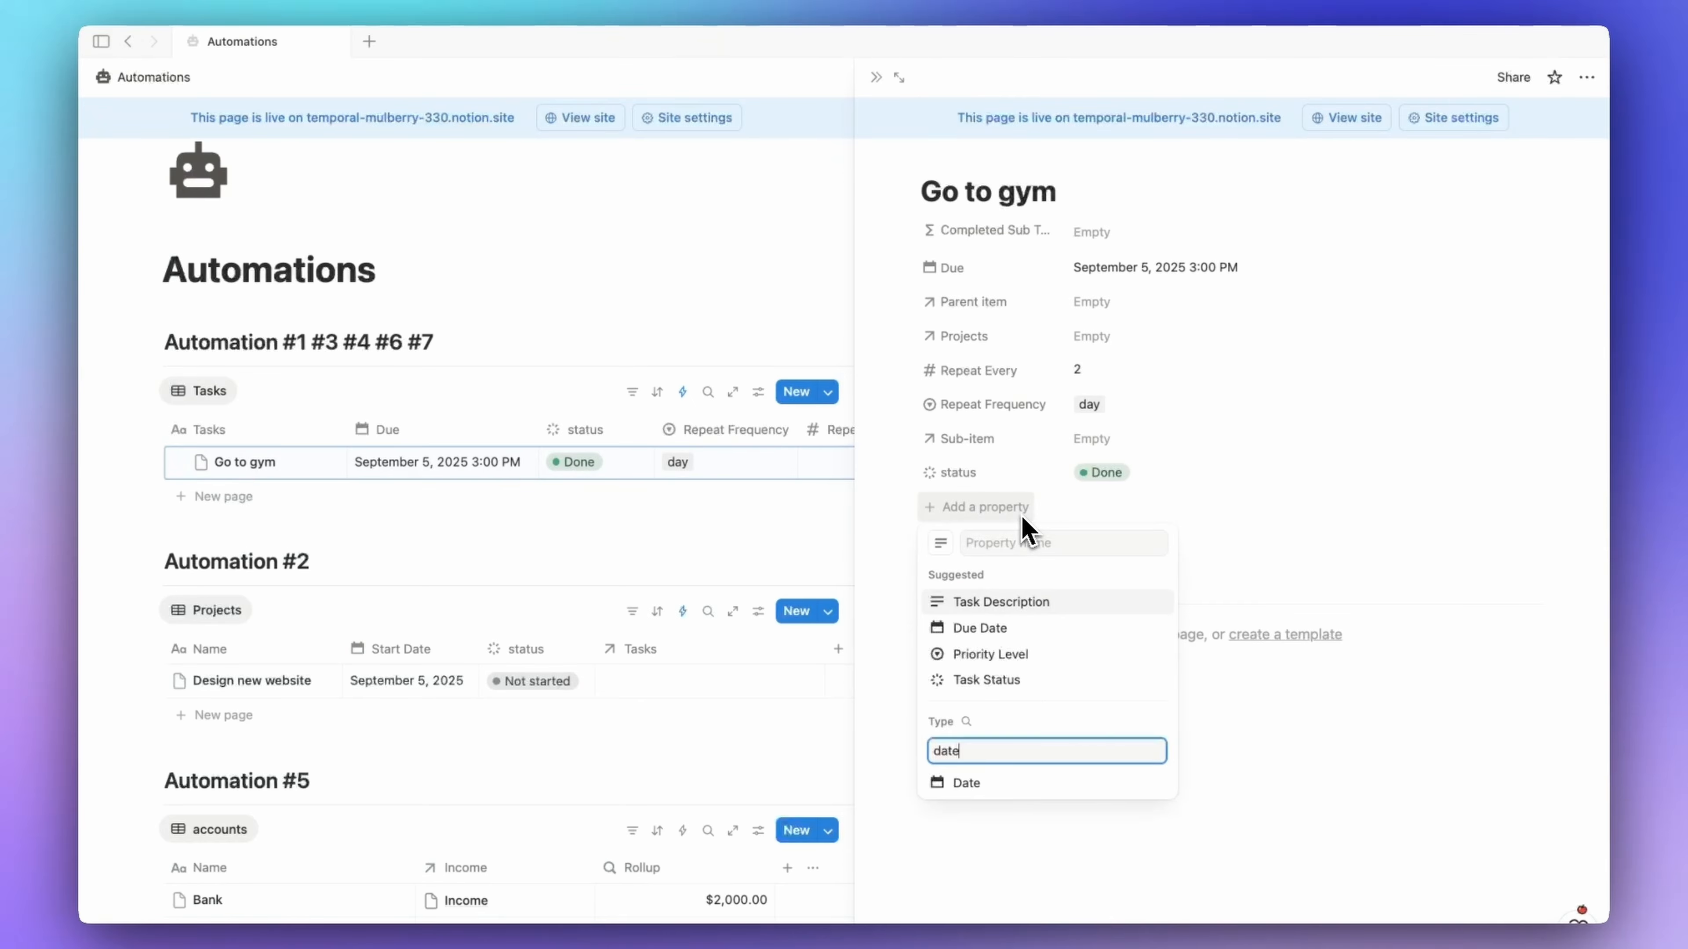
left_click(966, 785)
type("Co")
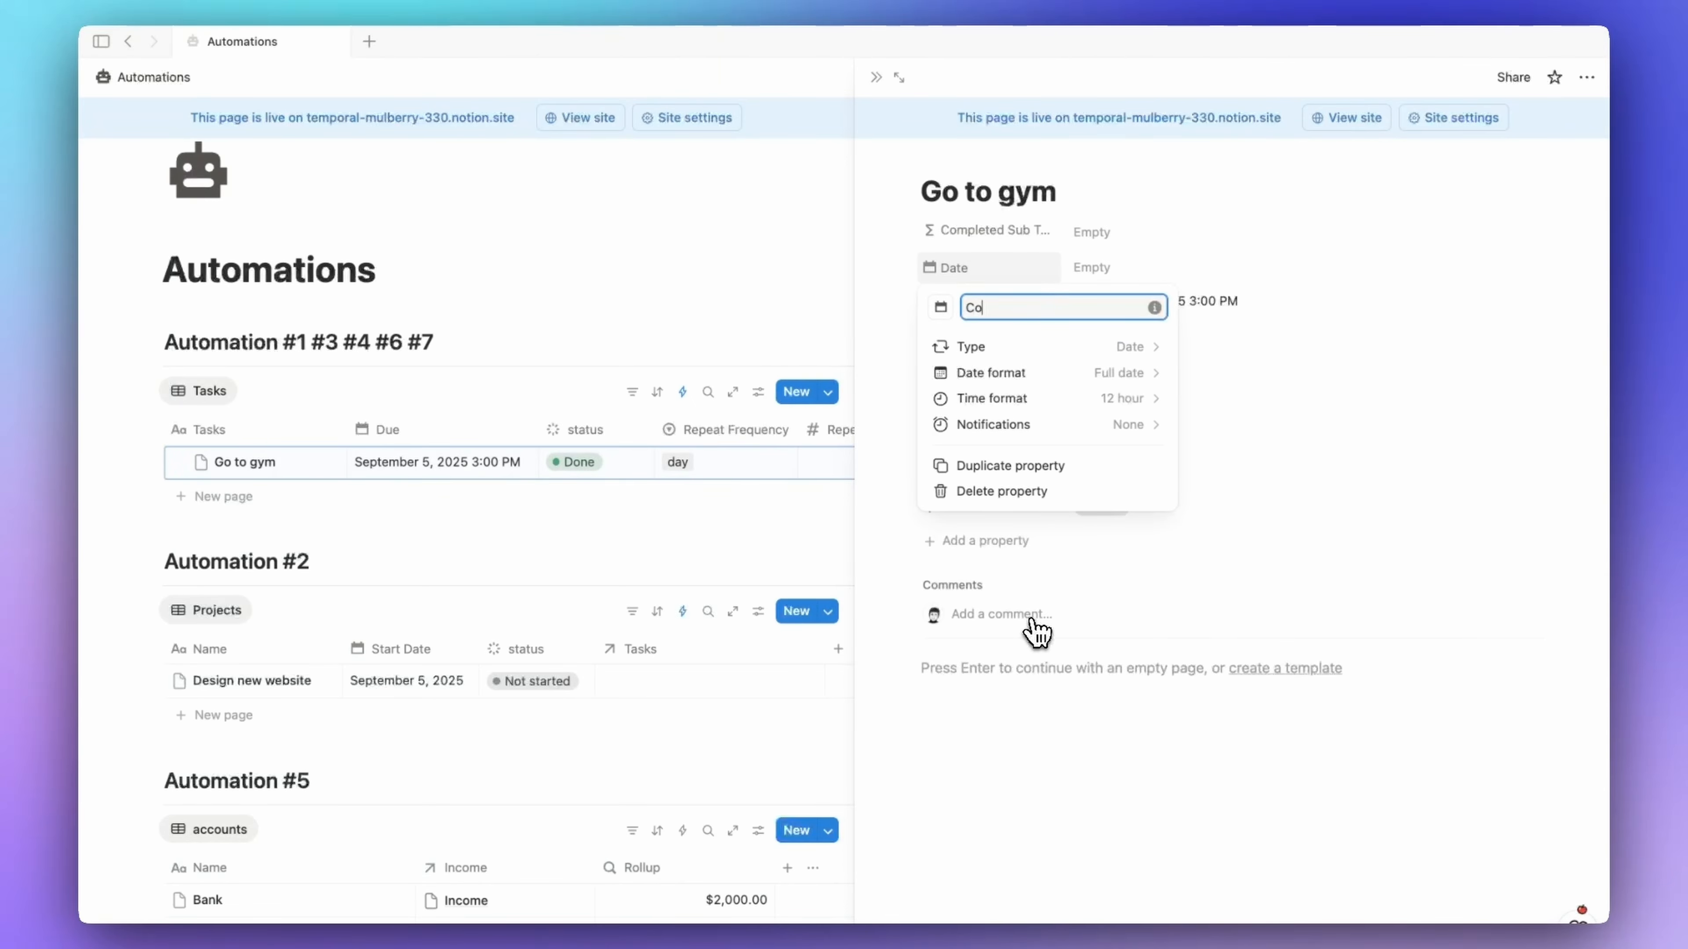
type("mpletion Date")
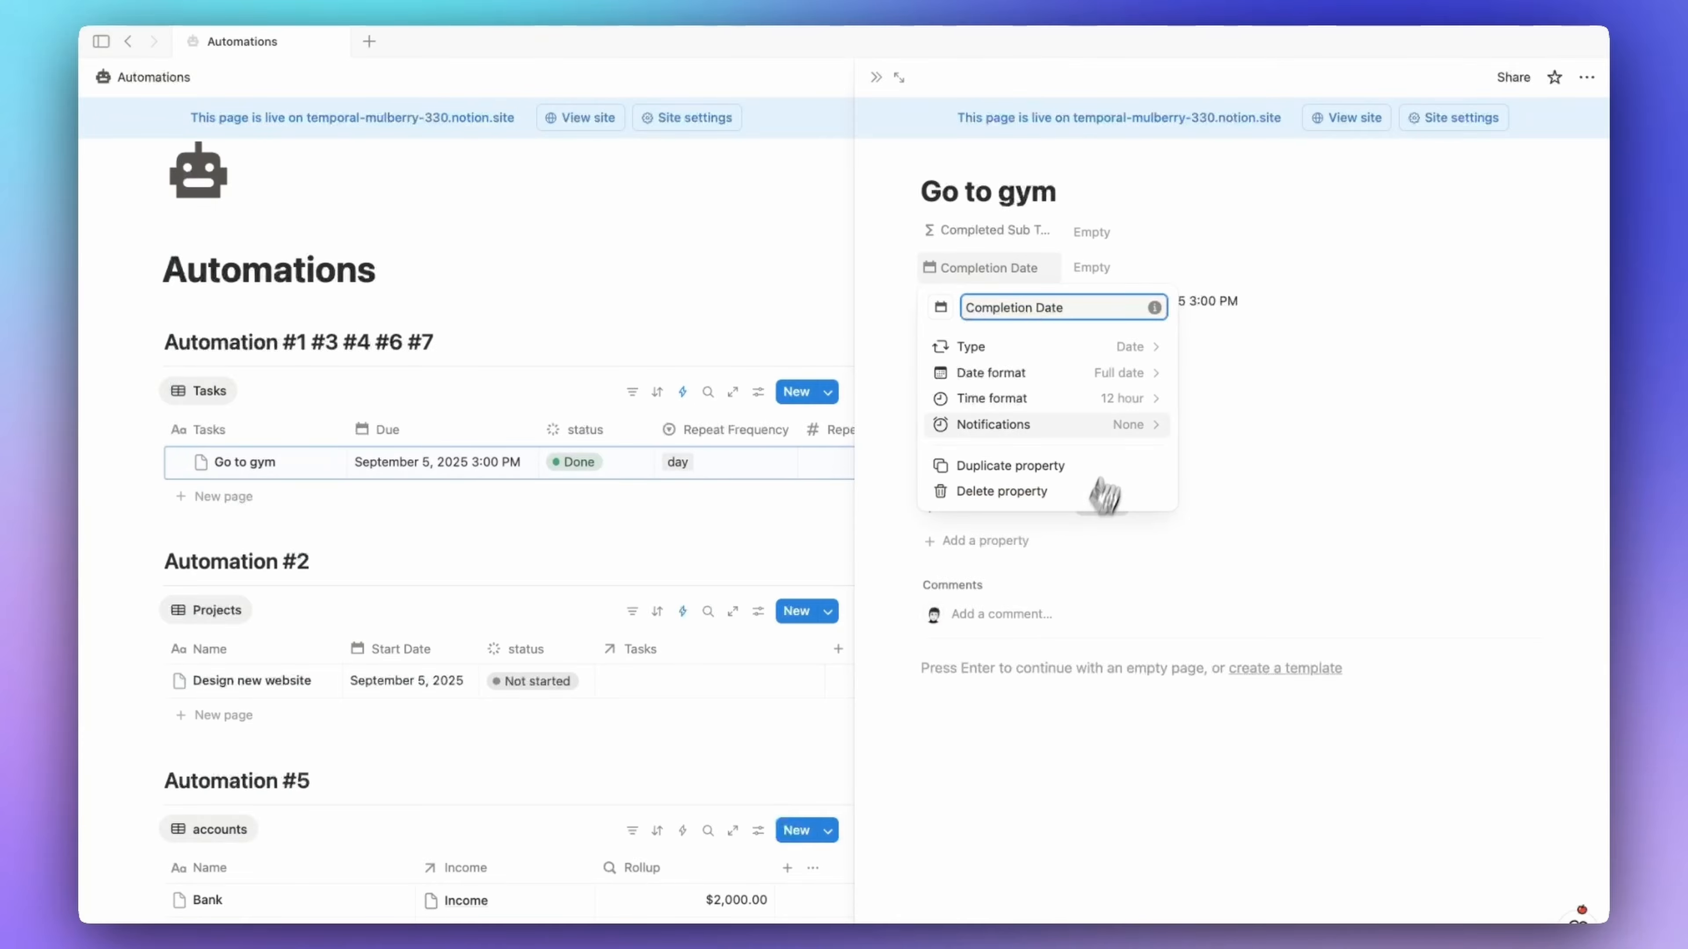
left_click(1092, 269)
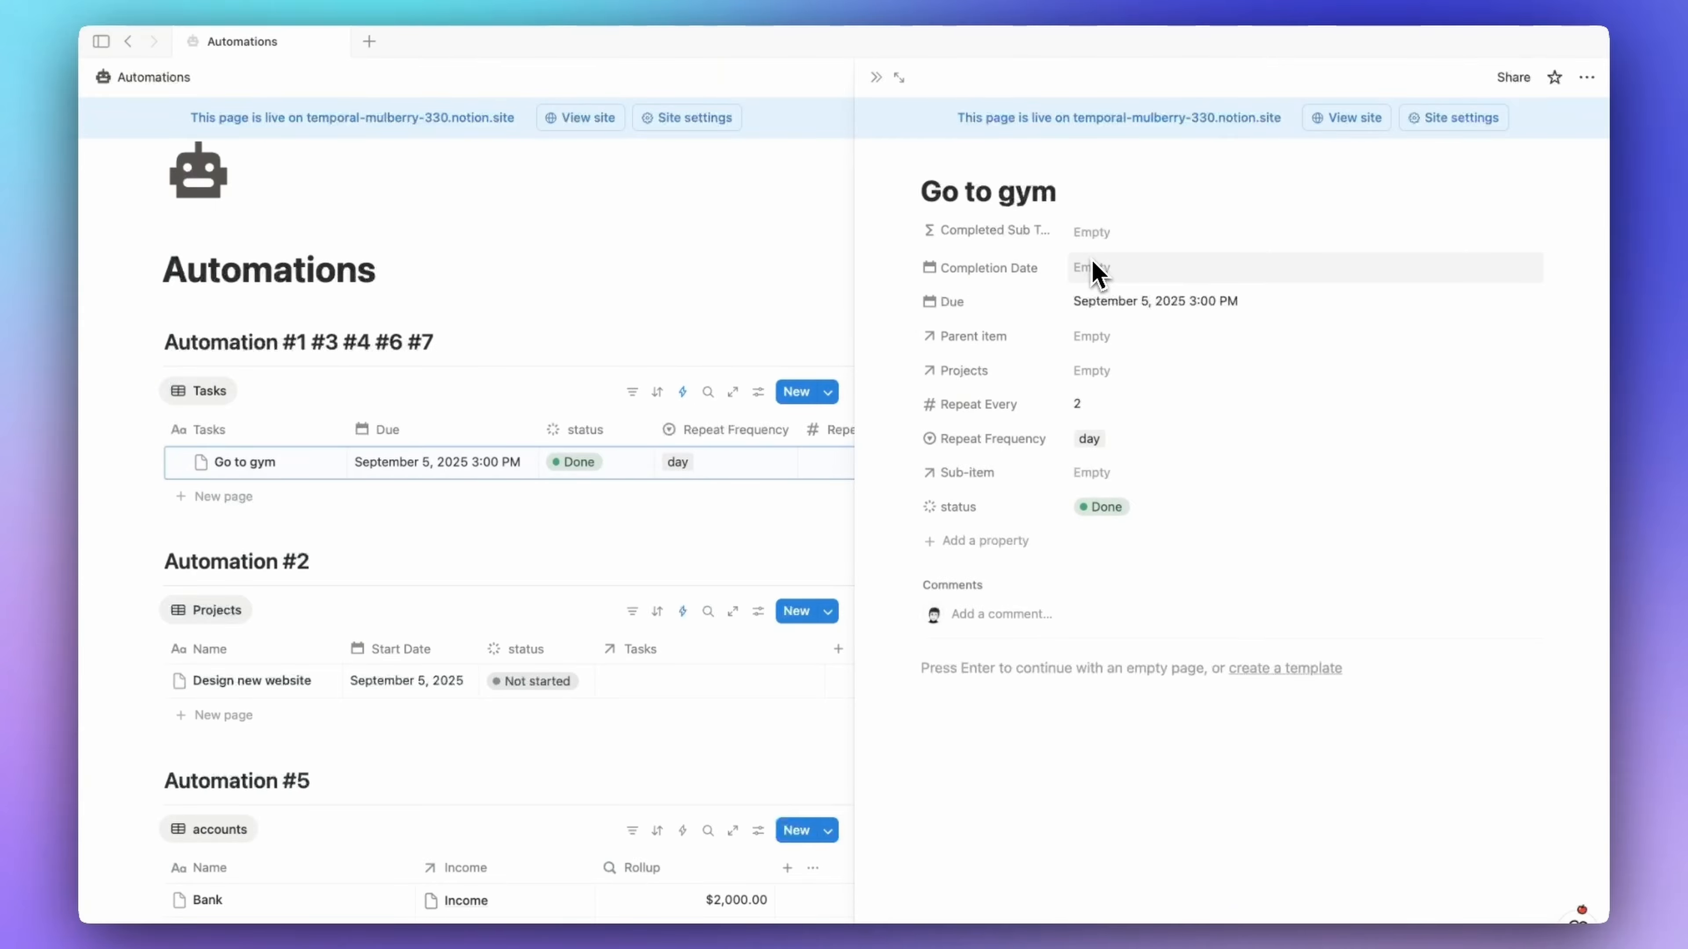
left_click(1123, 509)
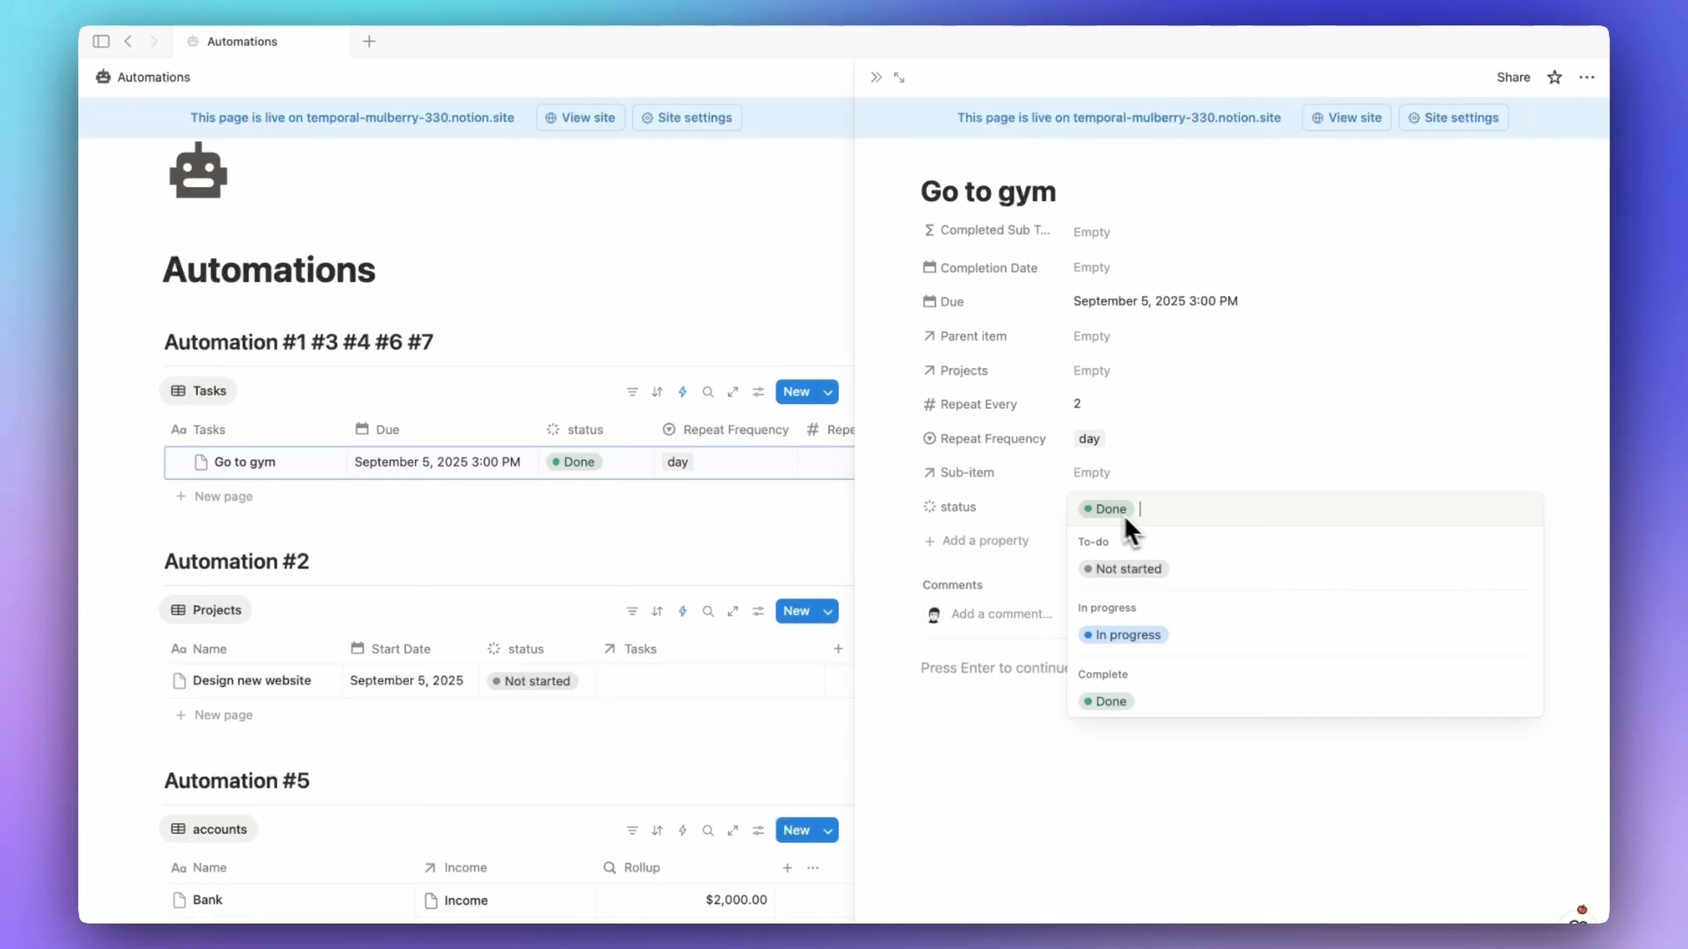
left_click(1132, 570)
- Add a formula property named Task Duration to the "Go to gym" task and paste in the prepared formula
left_click(983, 540)
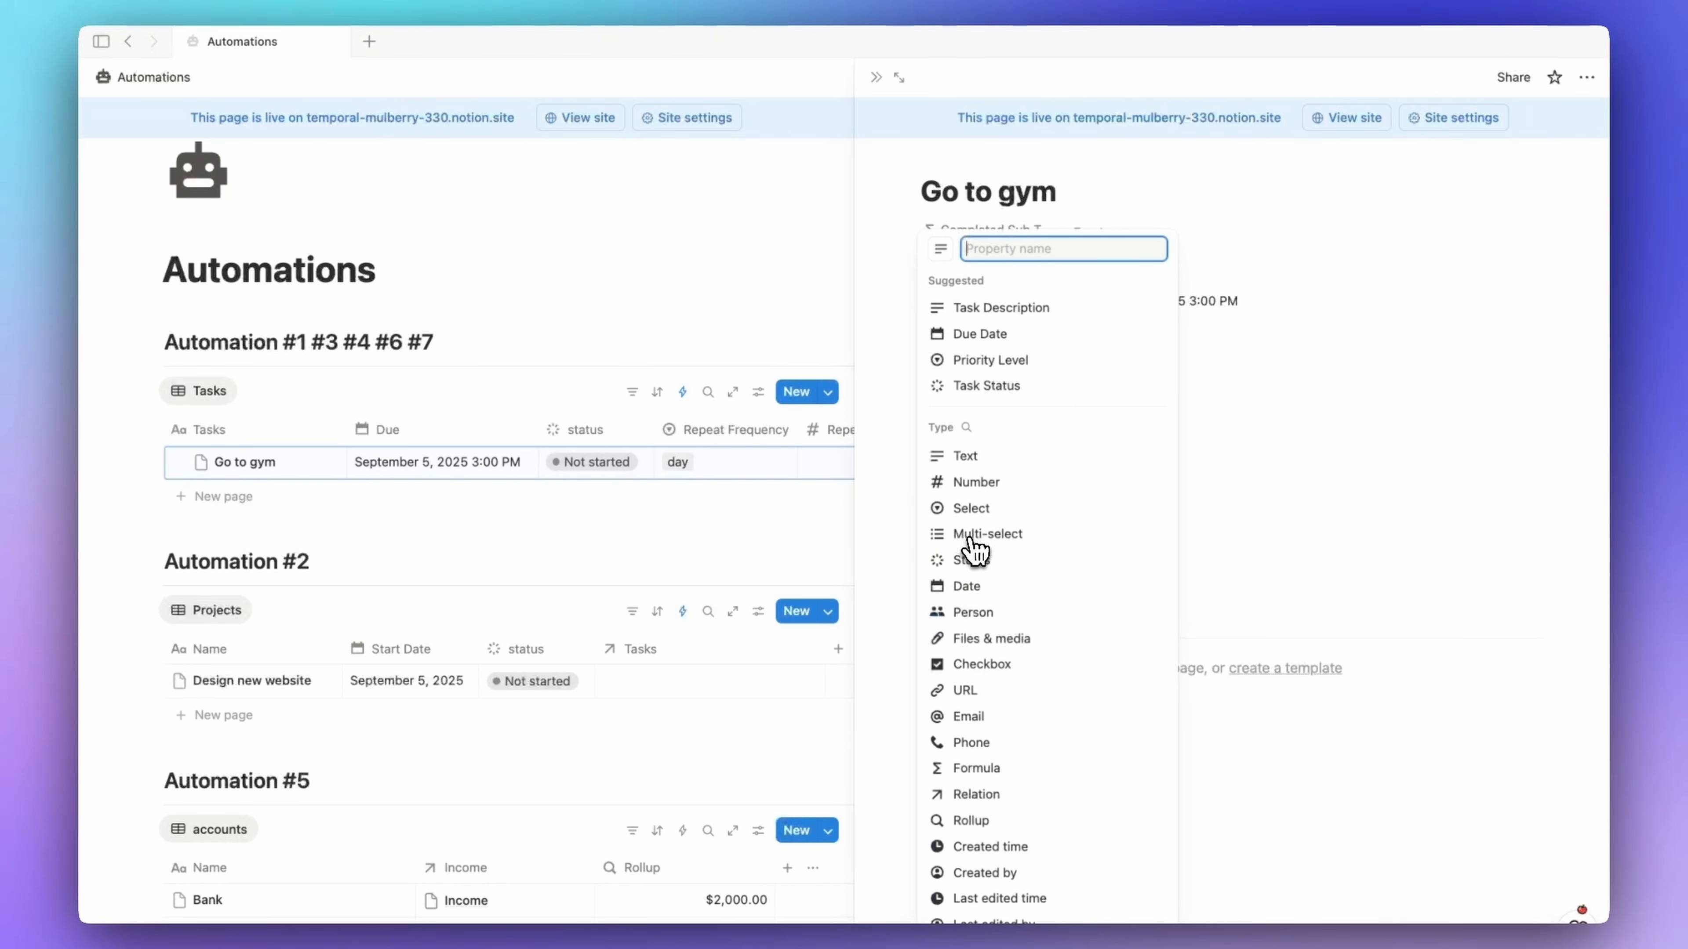
type("Tas")
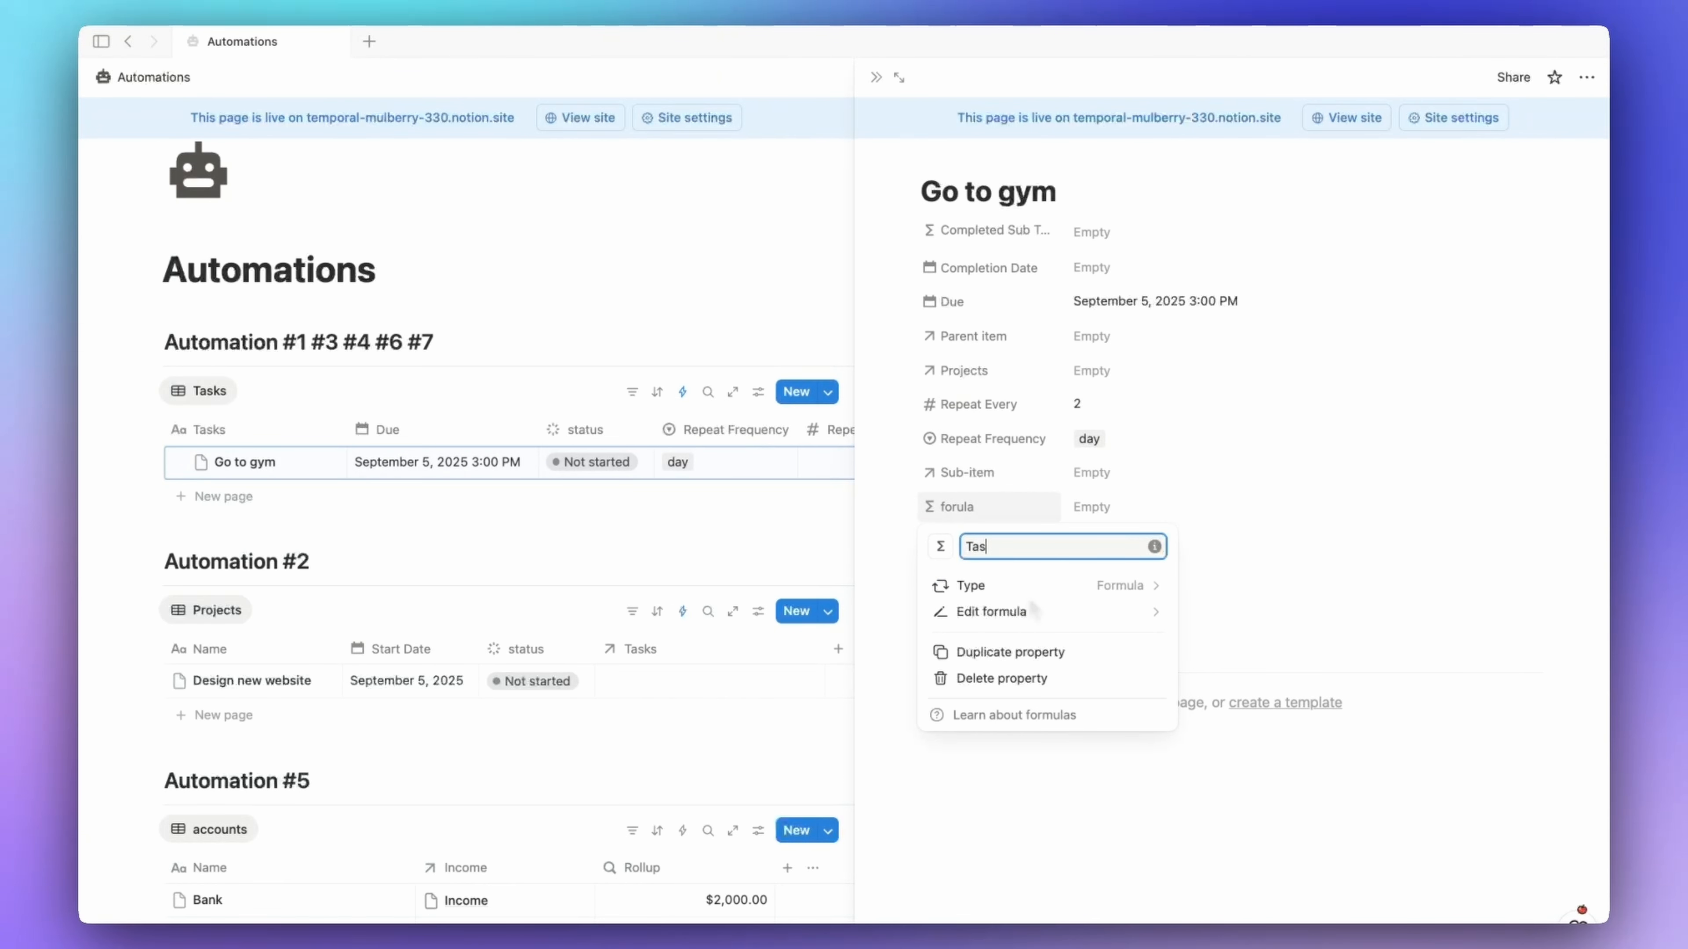
type("k Duration")
key("Return")
left_click(1191, 509)
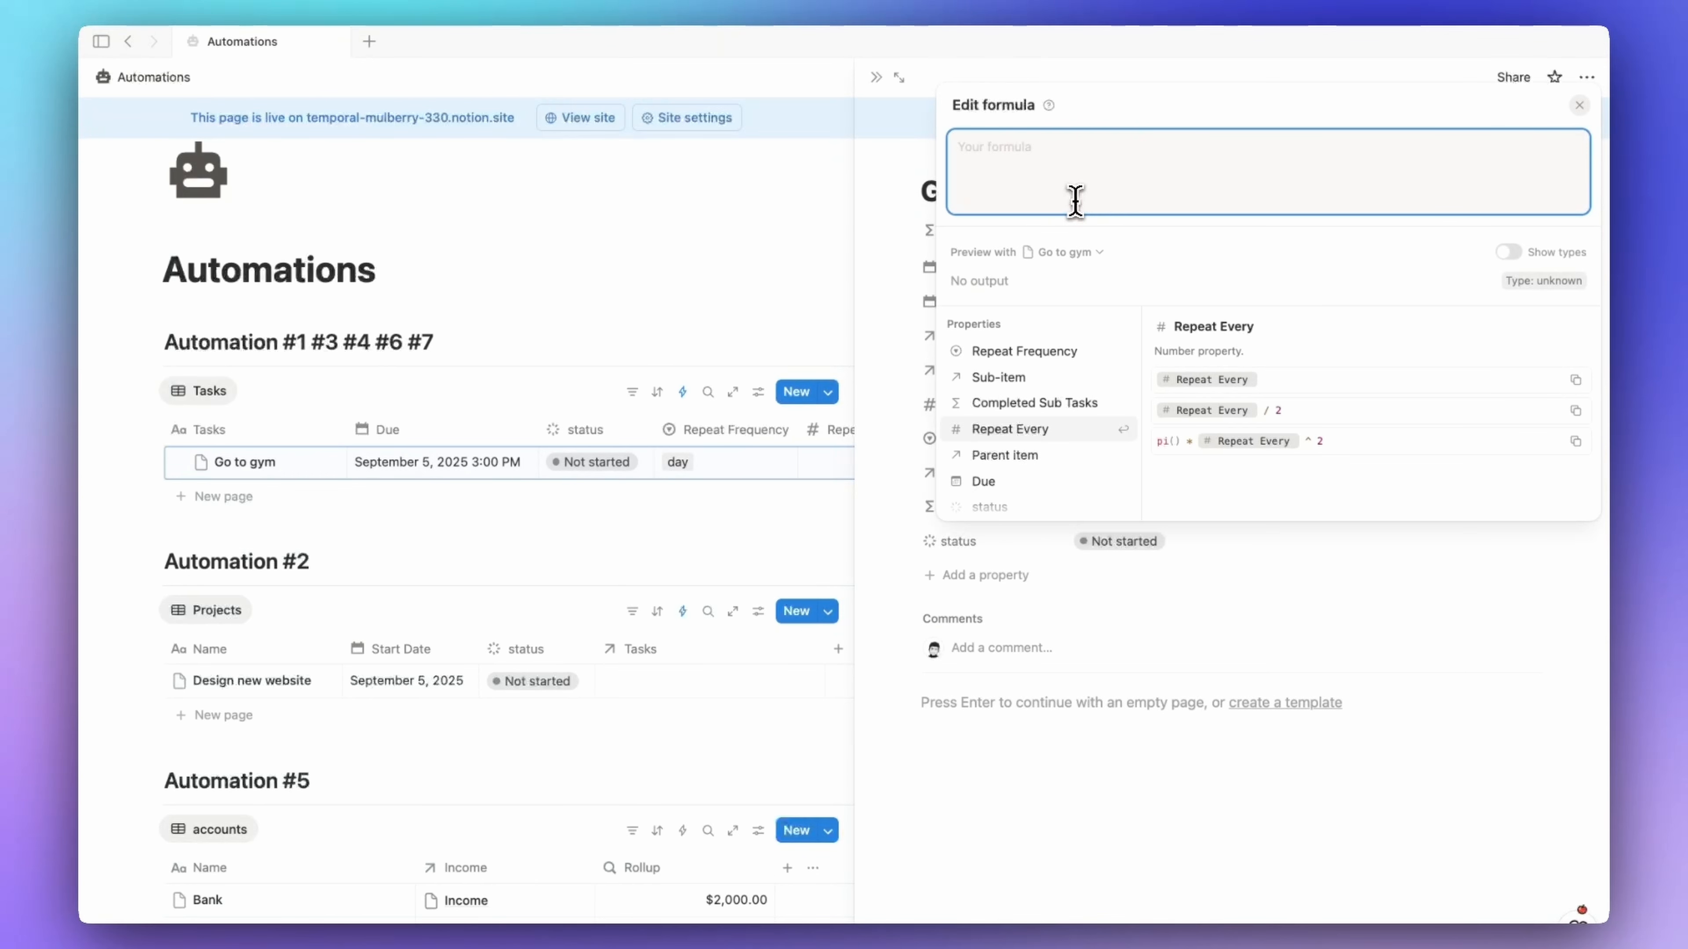
key("super+v")
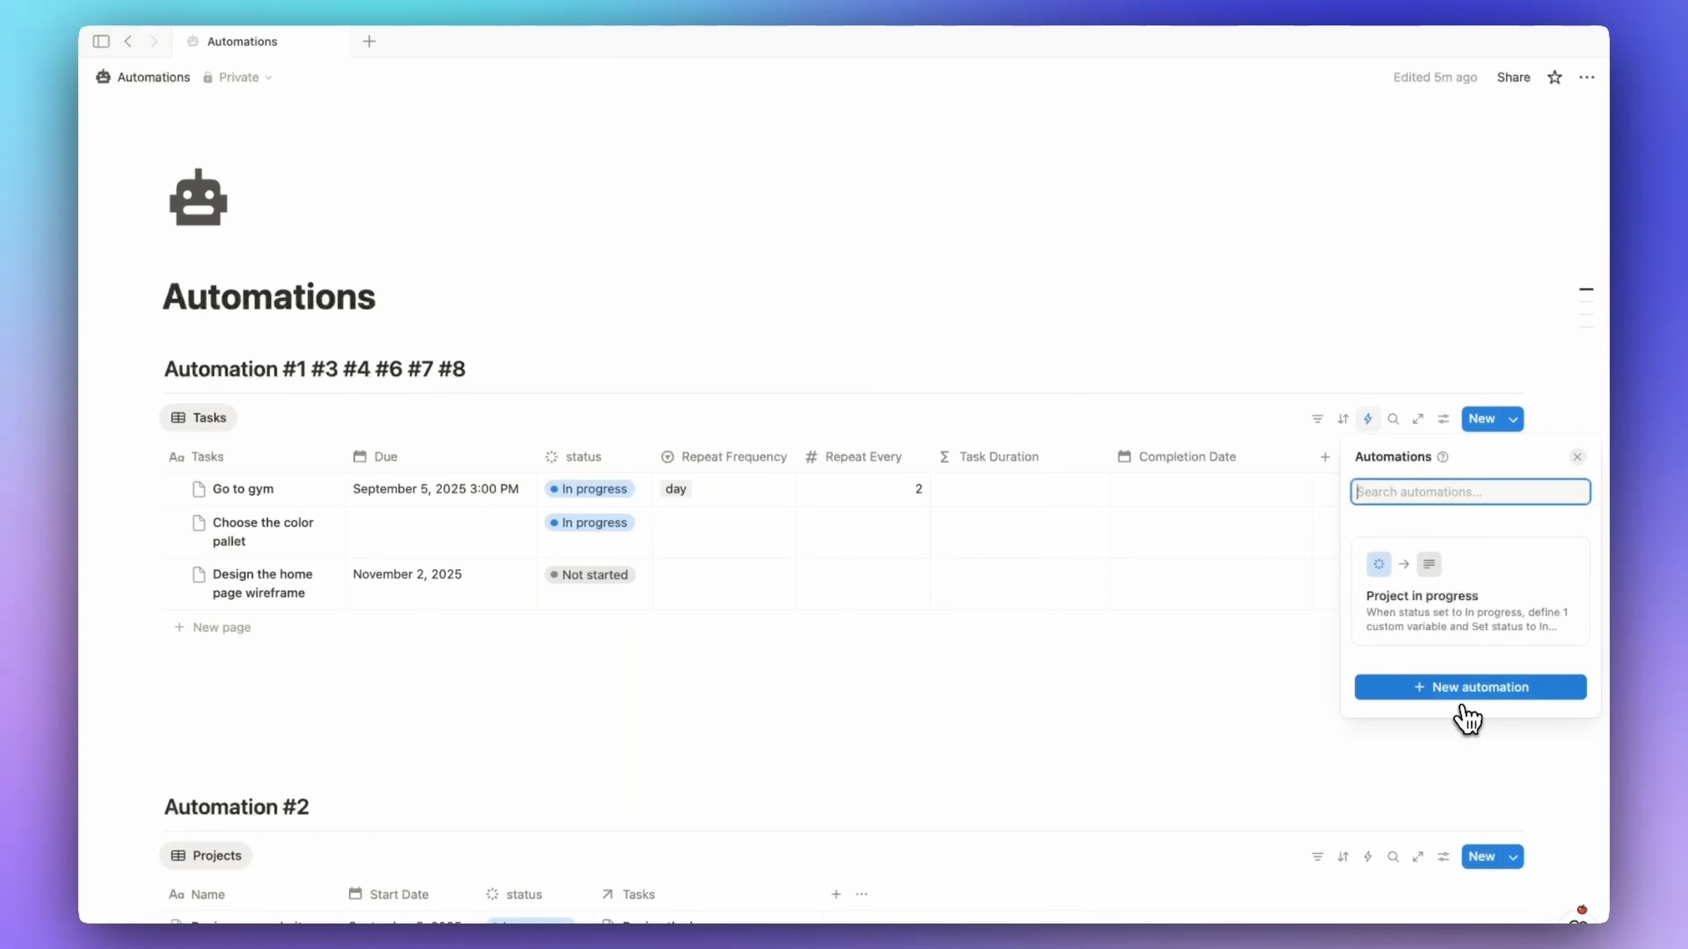
- Create a Tasks automation named Task Duration that triggers when the status is set to Complete
left_click(1466, 691)
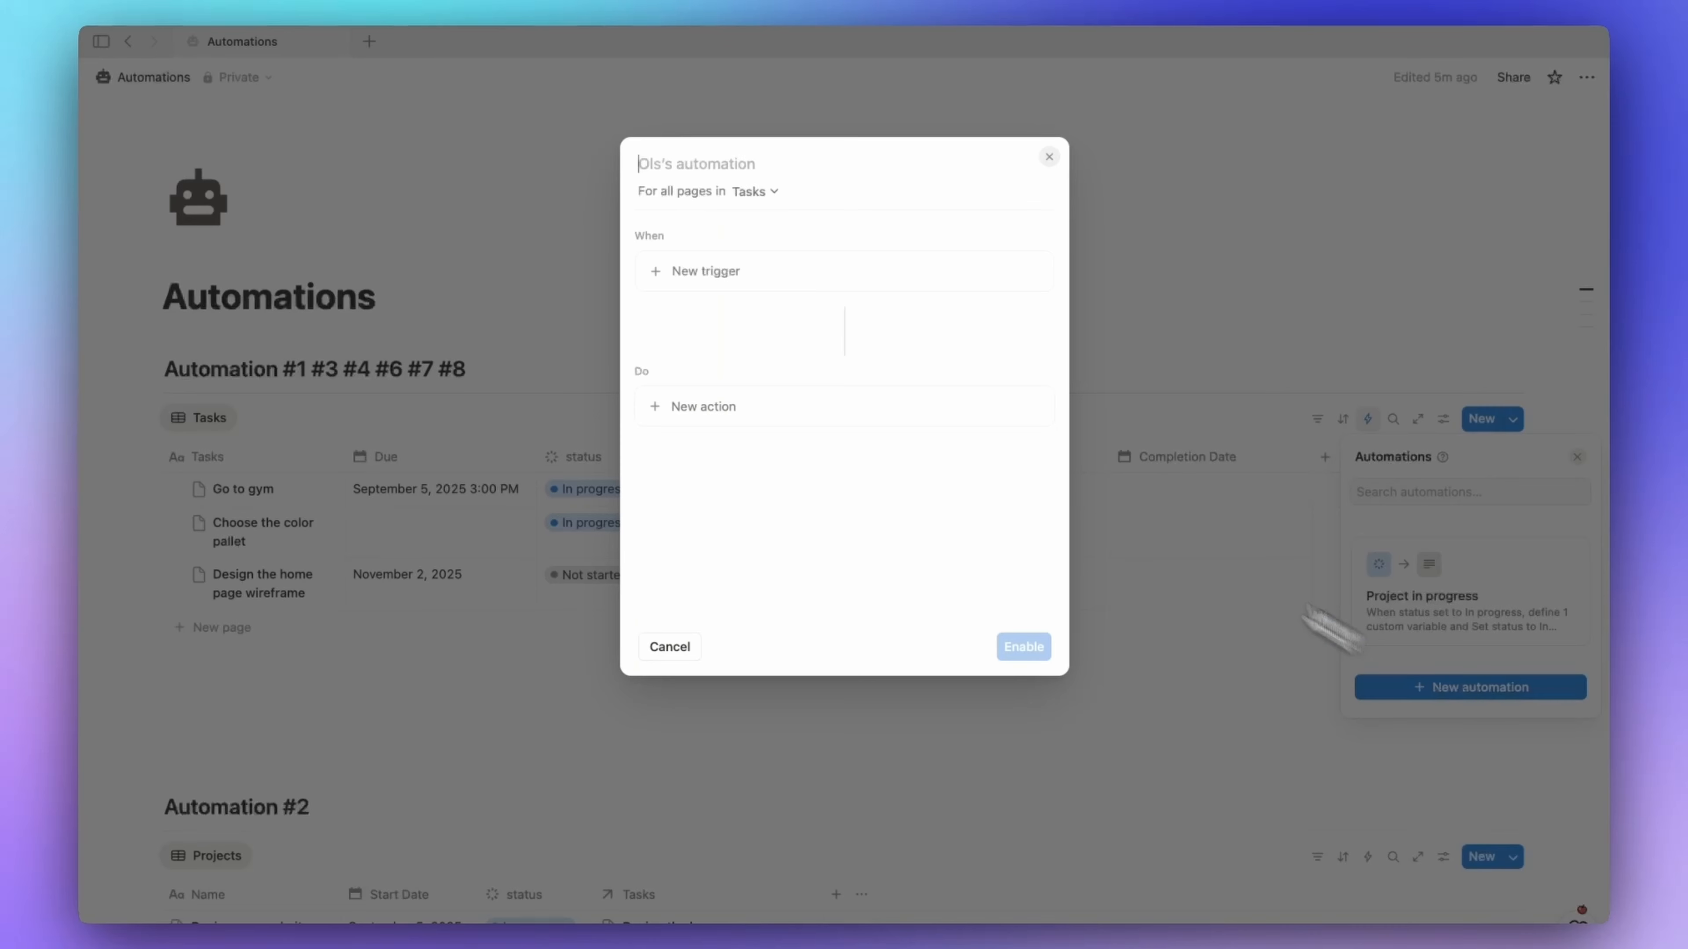
type("Task D")
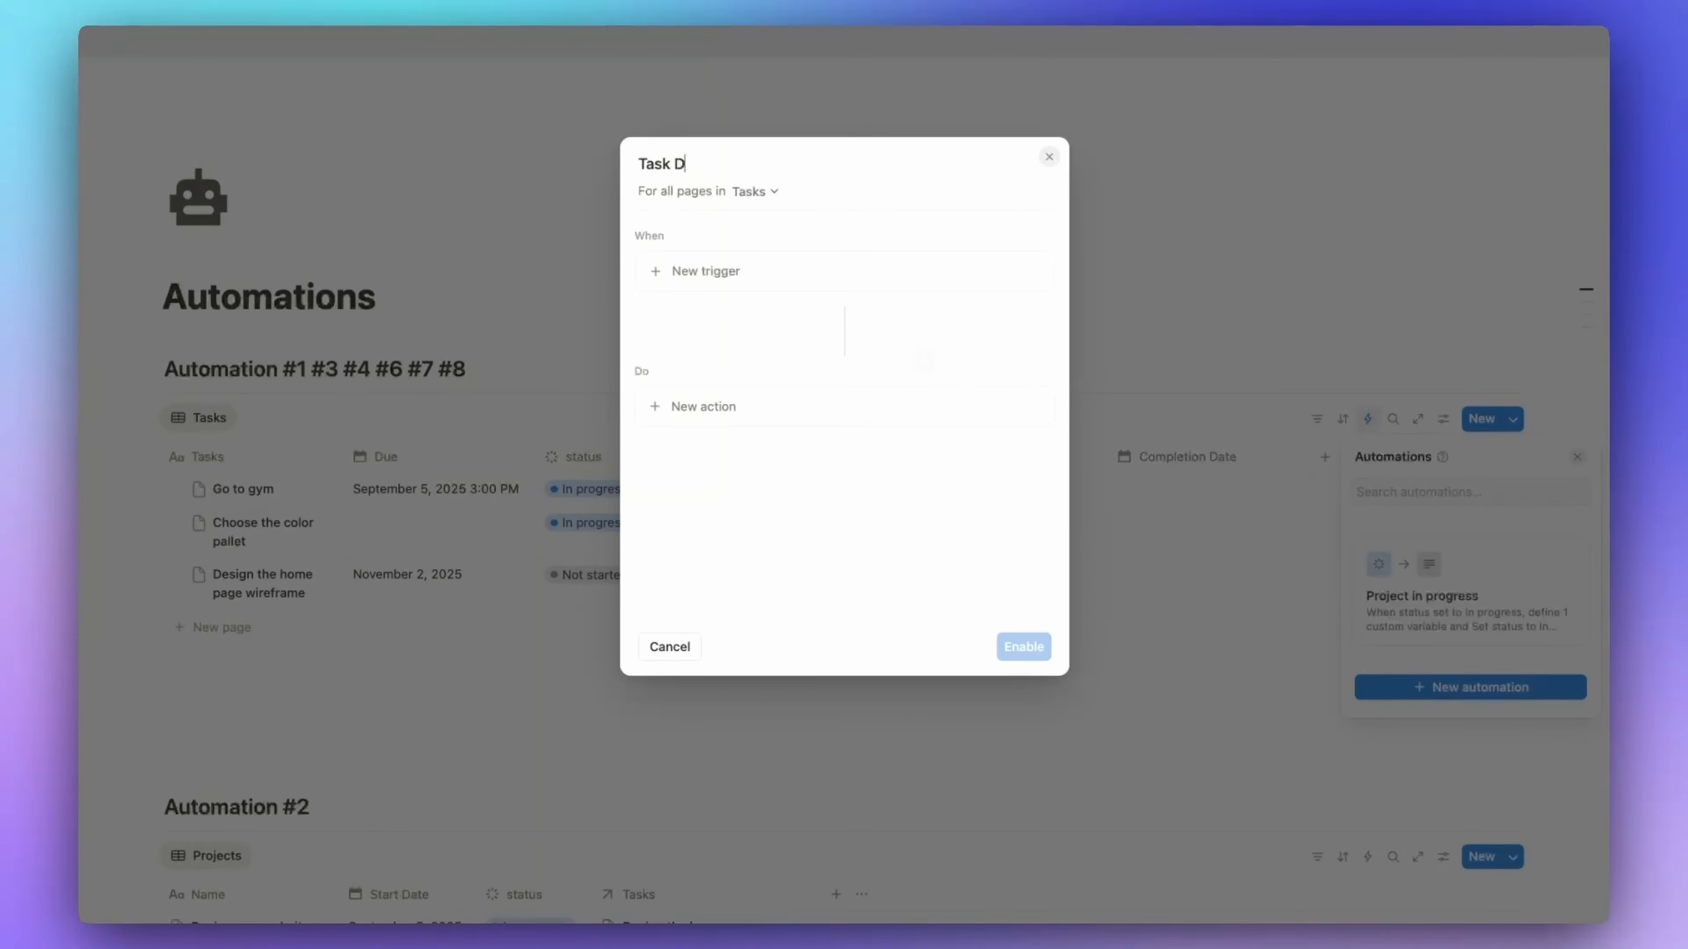
type("uration")
left_click(731, 271)
type("stat")
left_click(748, 372)
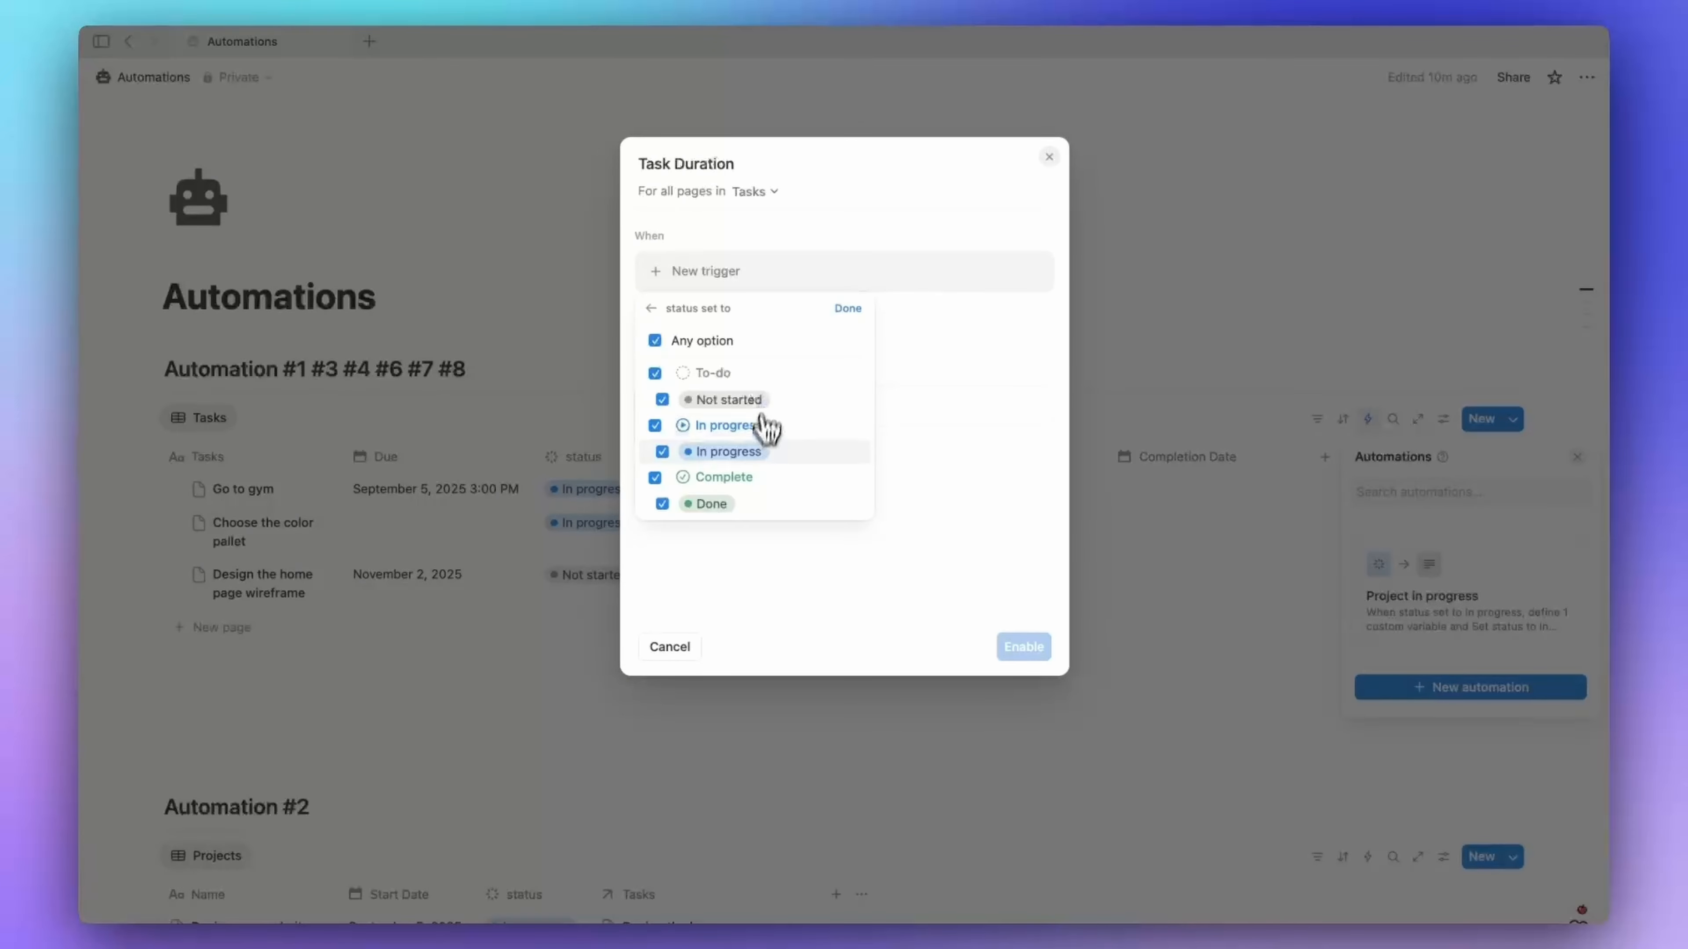
left_click(741, 453)
- Have the automation set Completion Date to Time triggered, and enable it
left_click(797, 456)
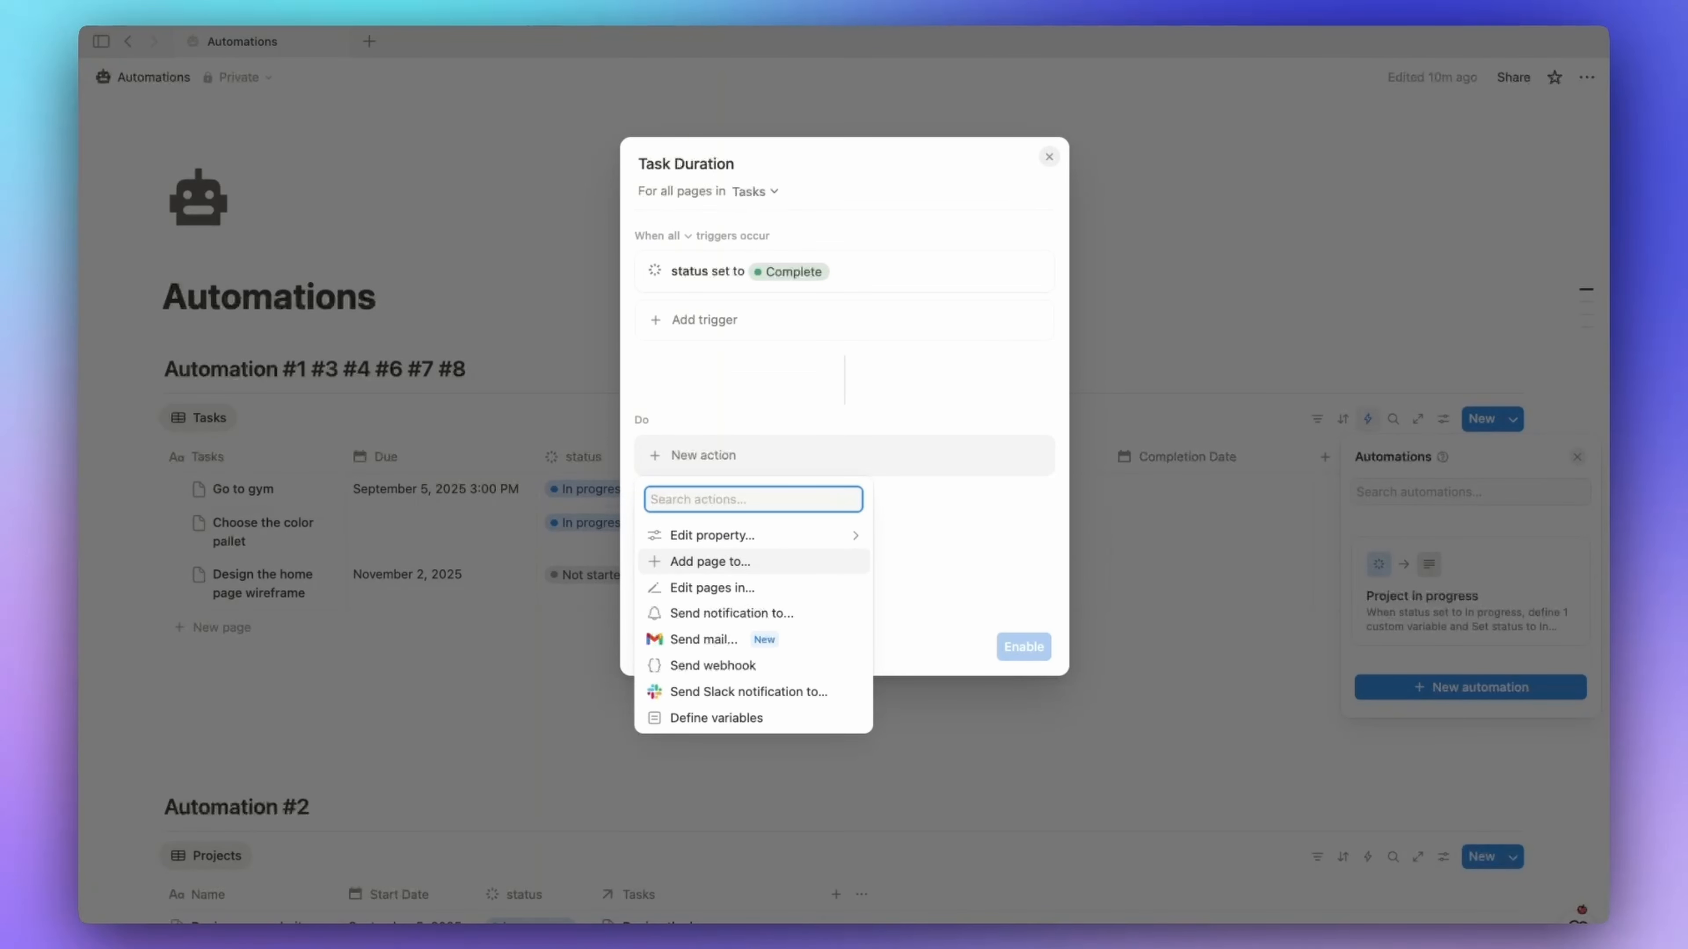
left_click(768, 536)
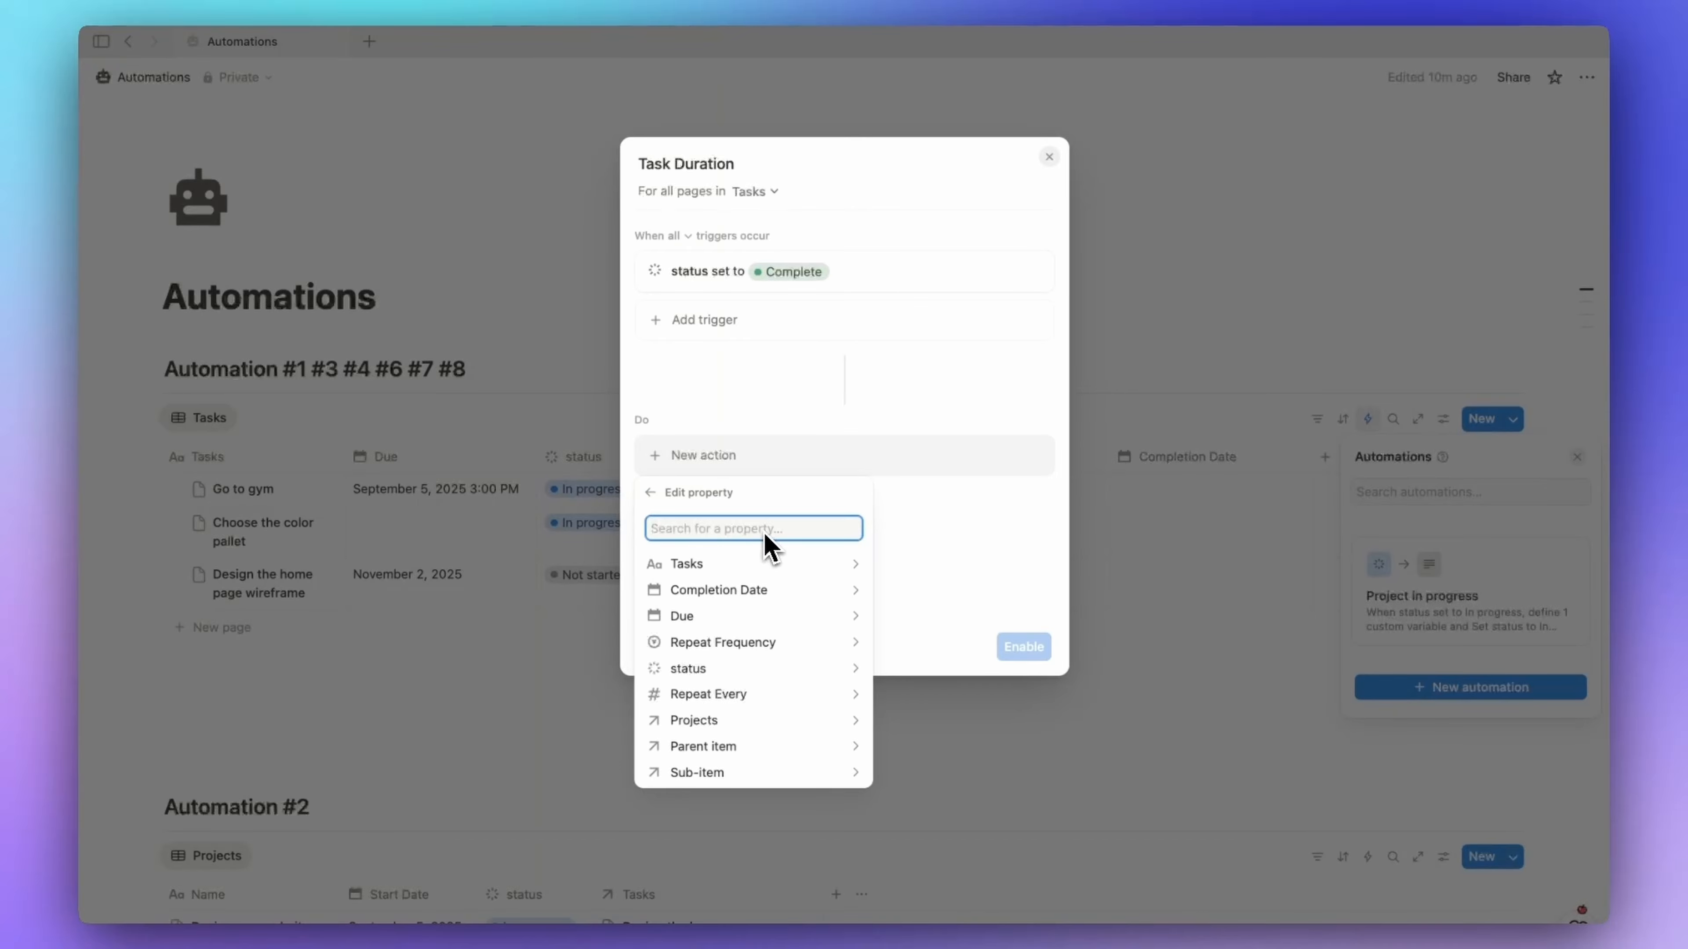
left_click(754, 590)
left_click(774, 529)
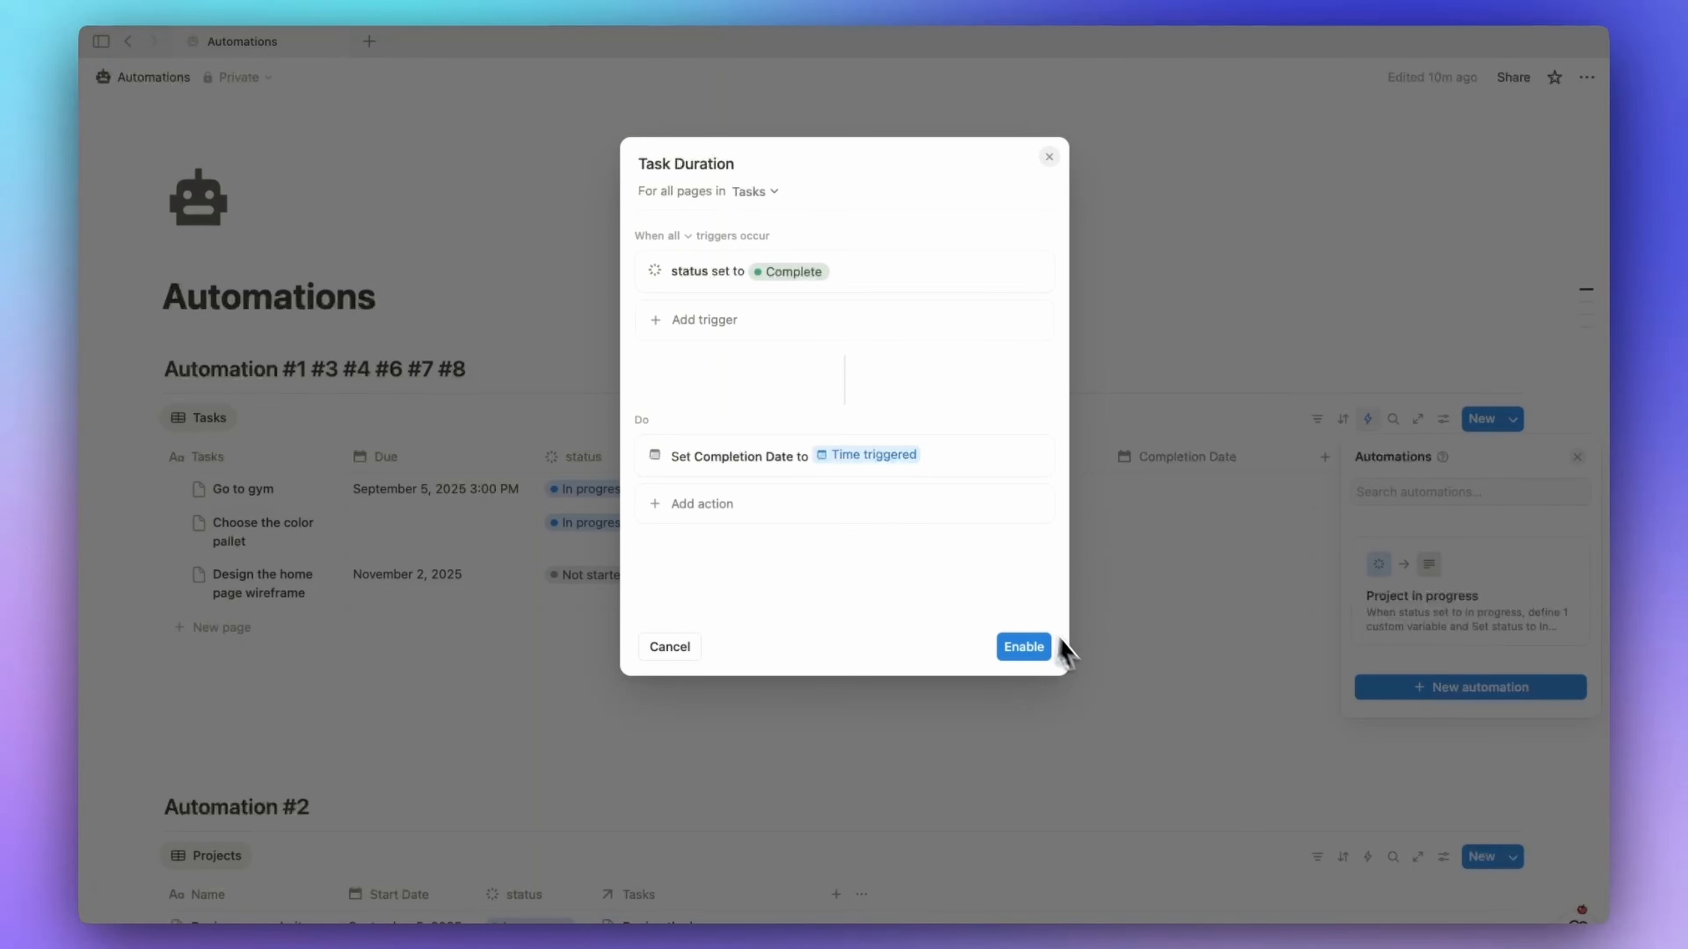
left_click(1020, 648)
left_click(515, 377)
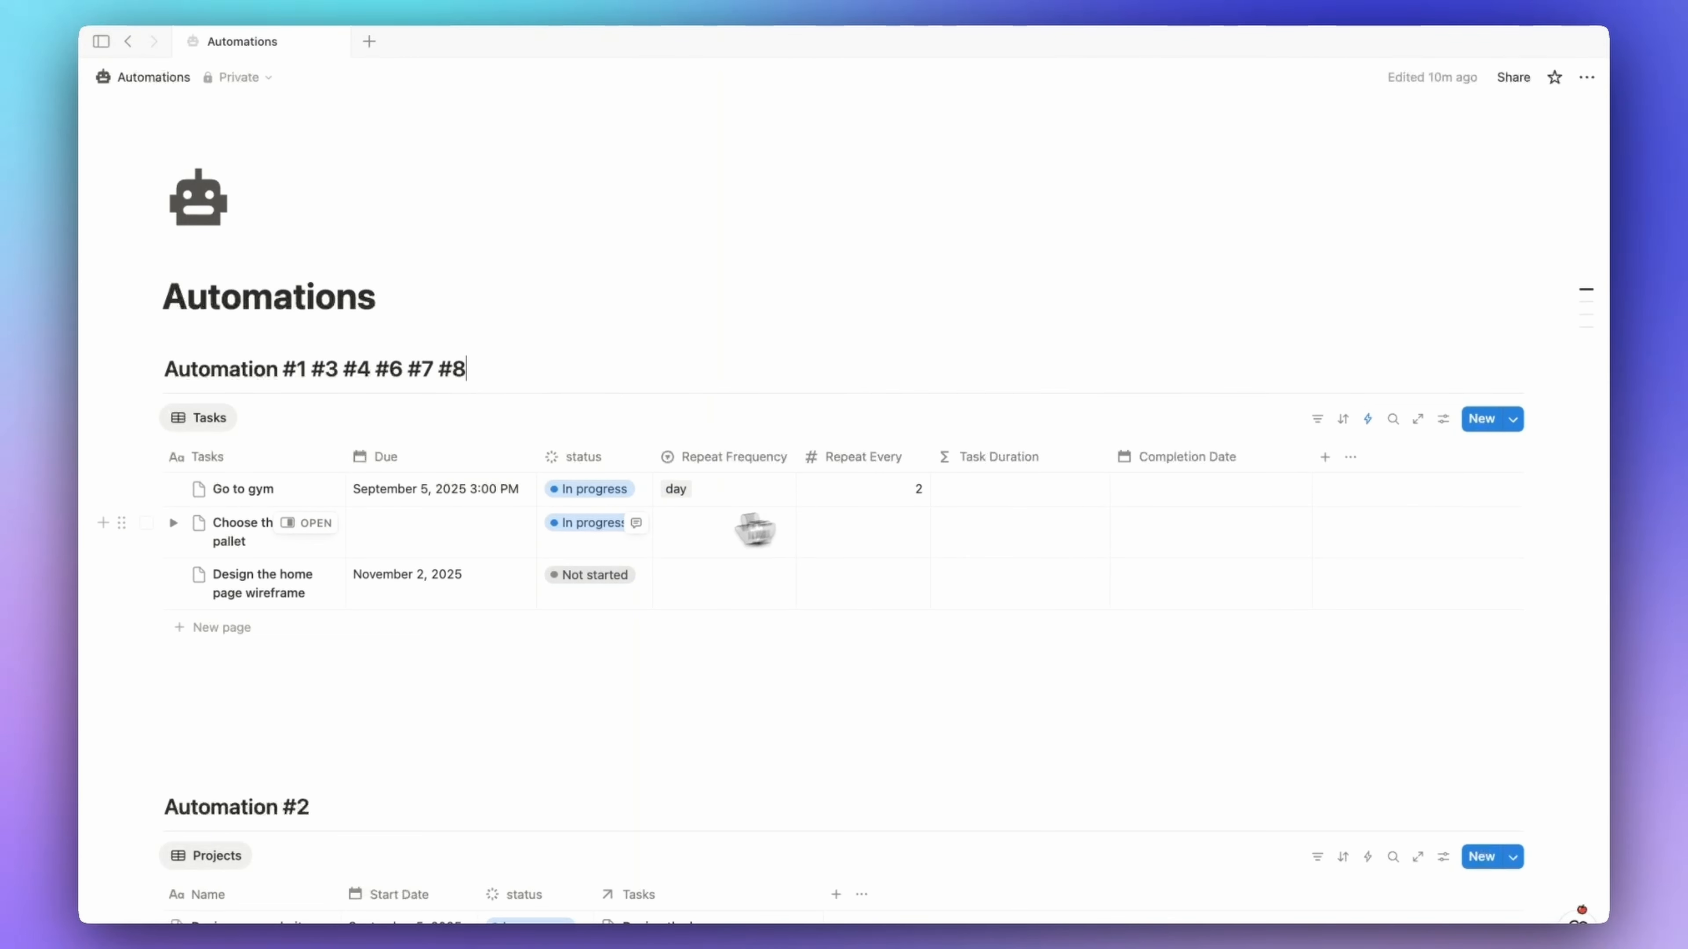
- Include a 12:00 PM time in the "Design the home page wireframe" task's due date and set its status to Done
left_click(588, 576)
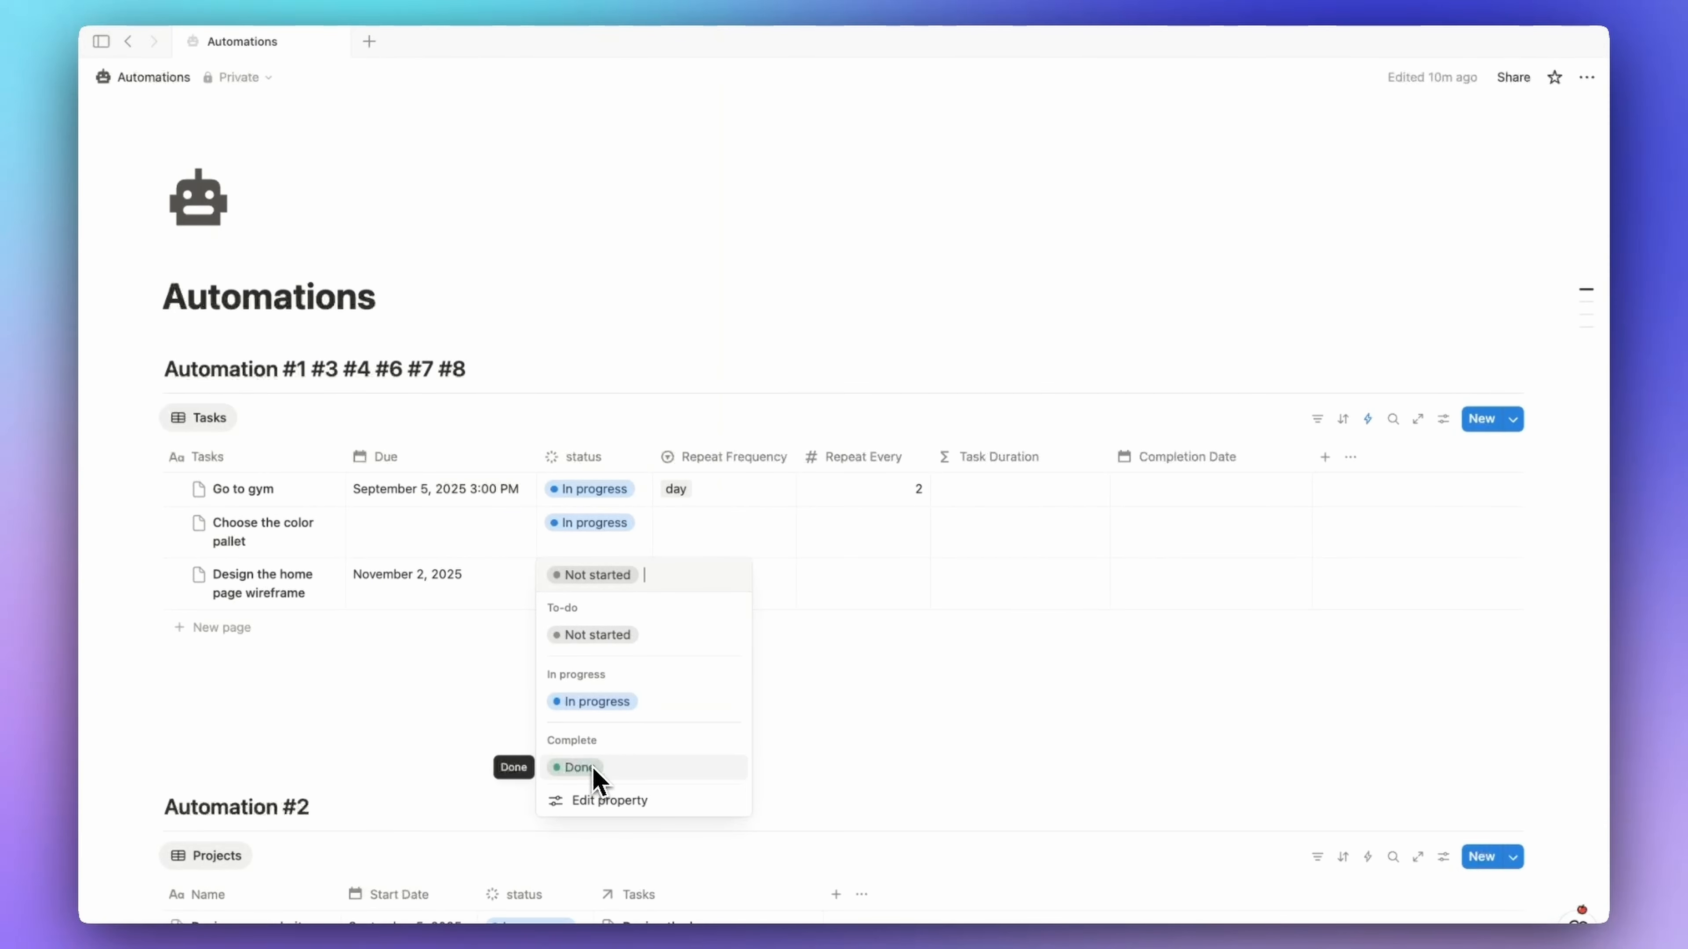
key("Escape")
left_click(435, 585)
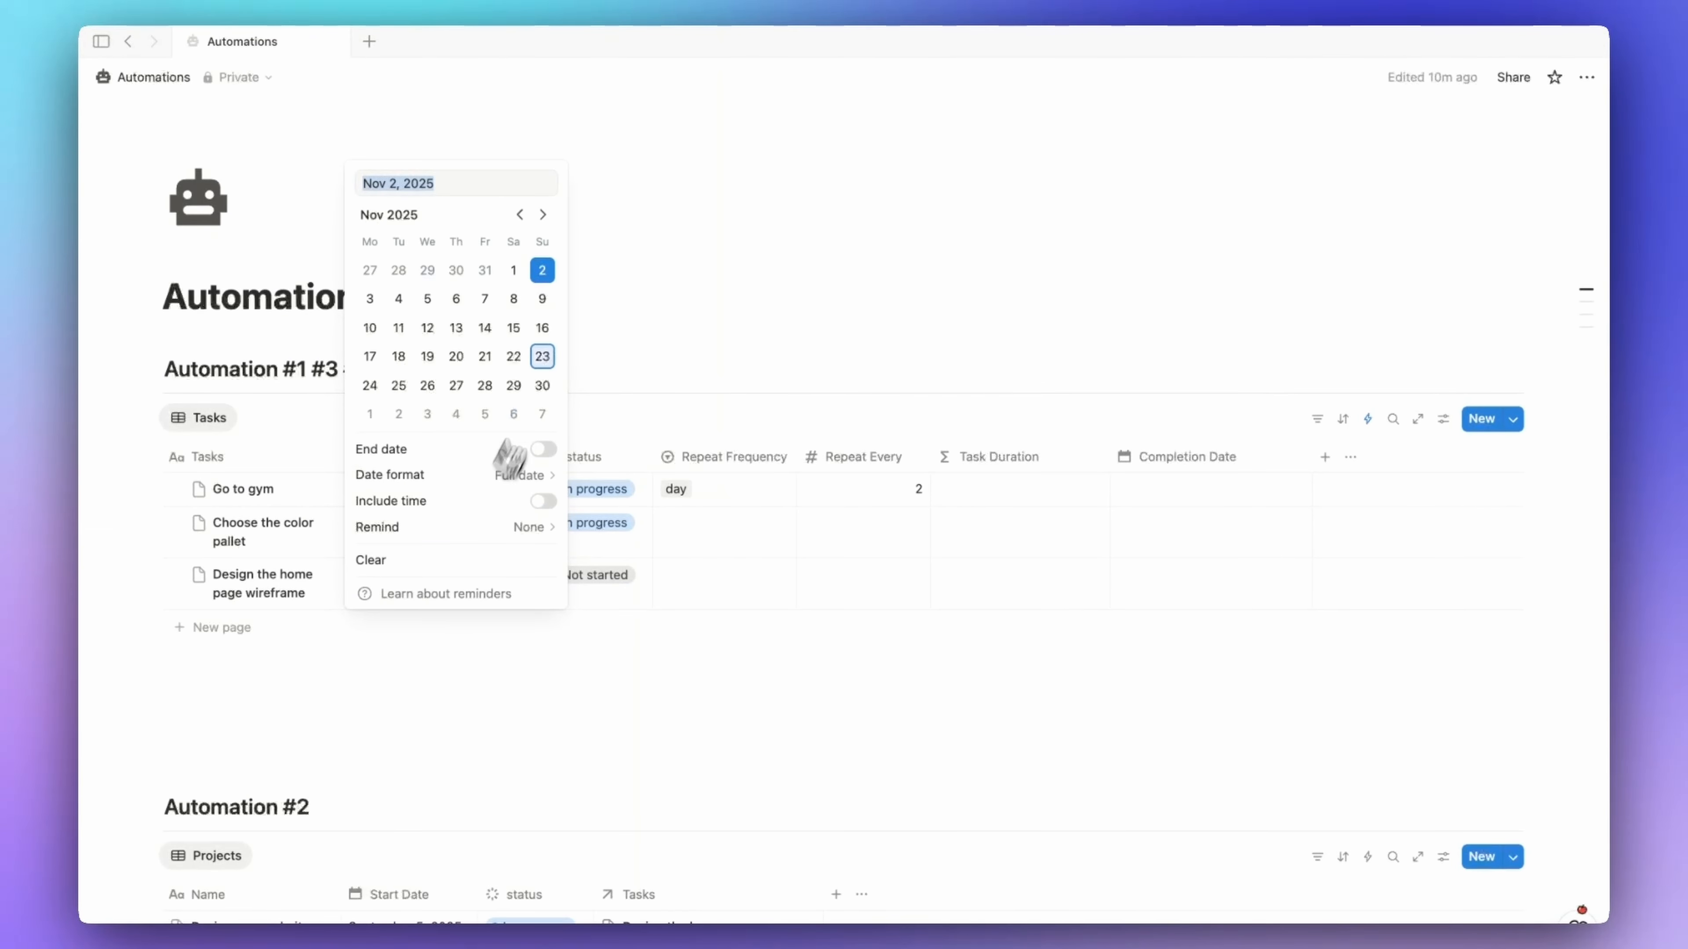
left_click(541, 502)
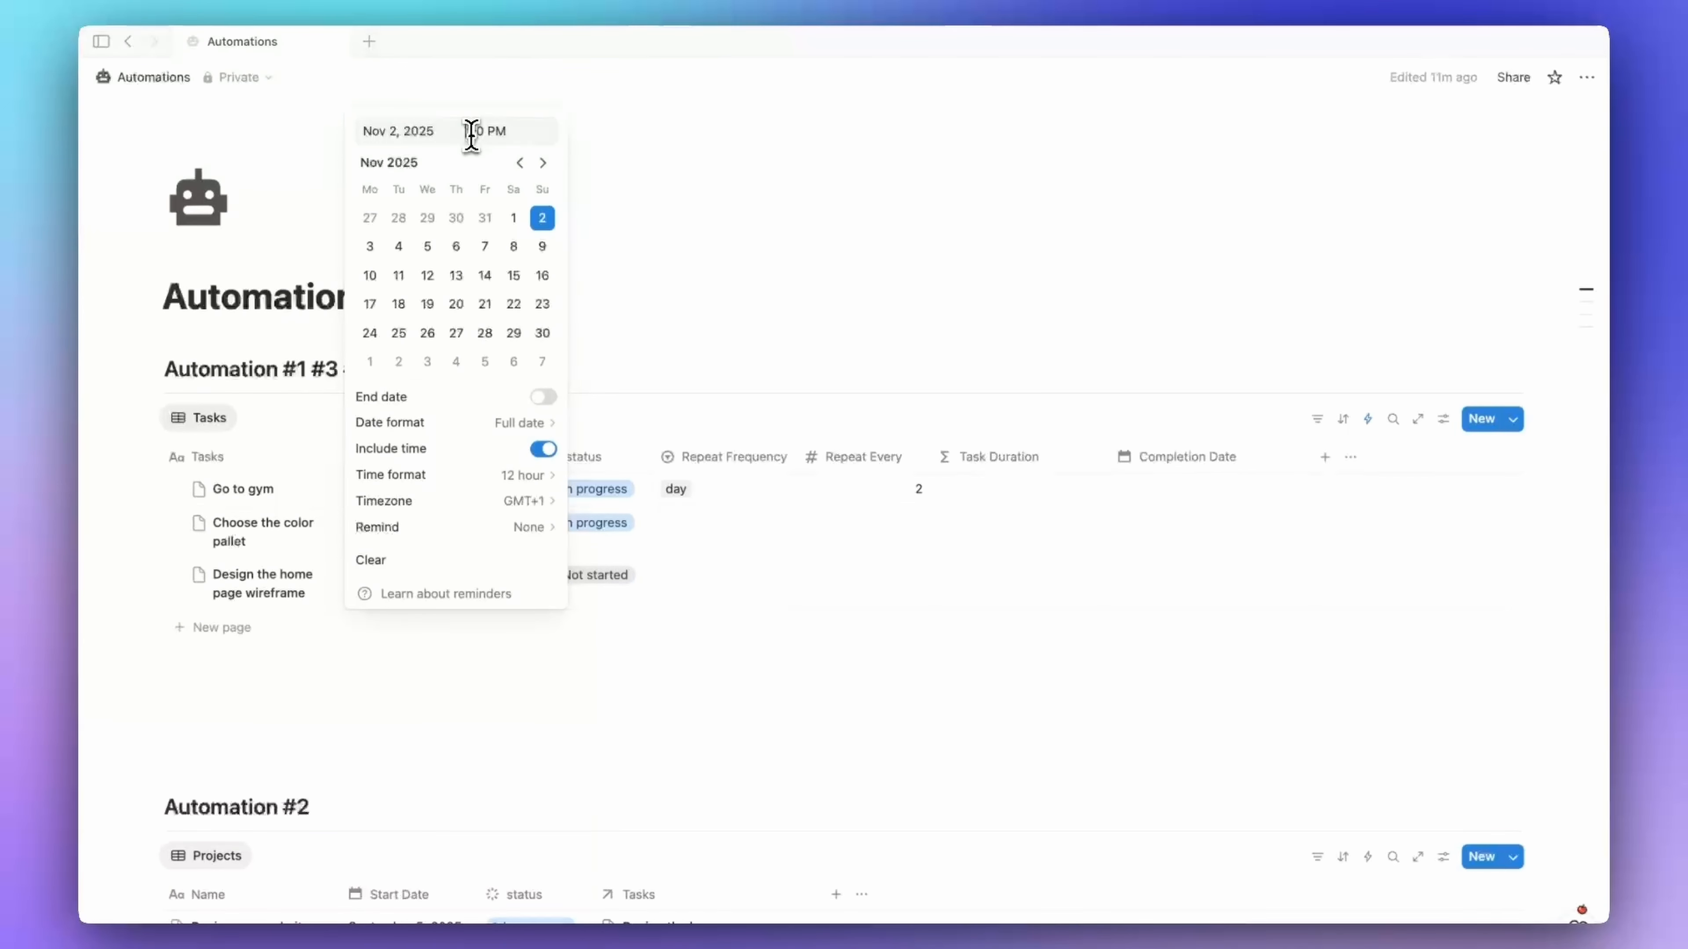
left_click(602, 566)
left_click(603, 588)
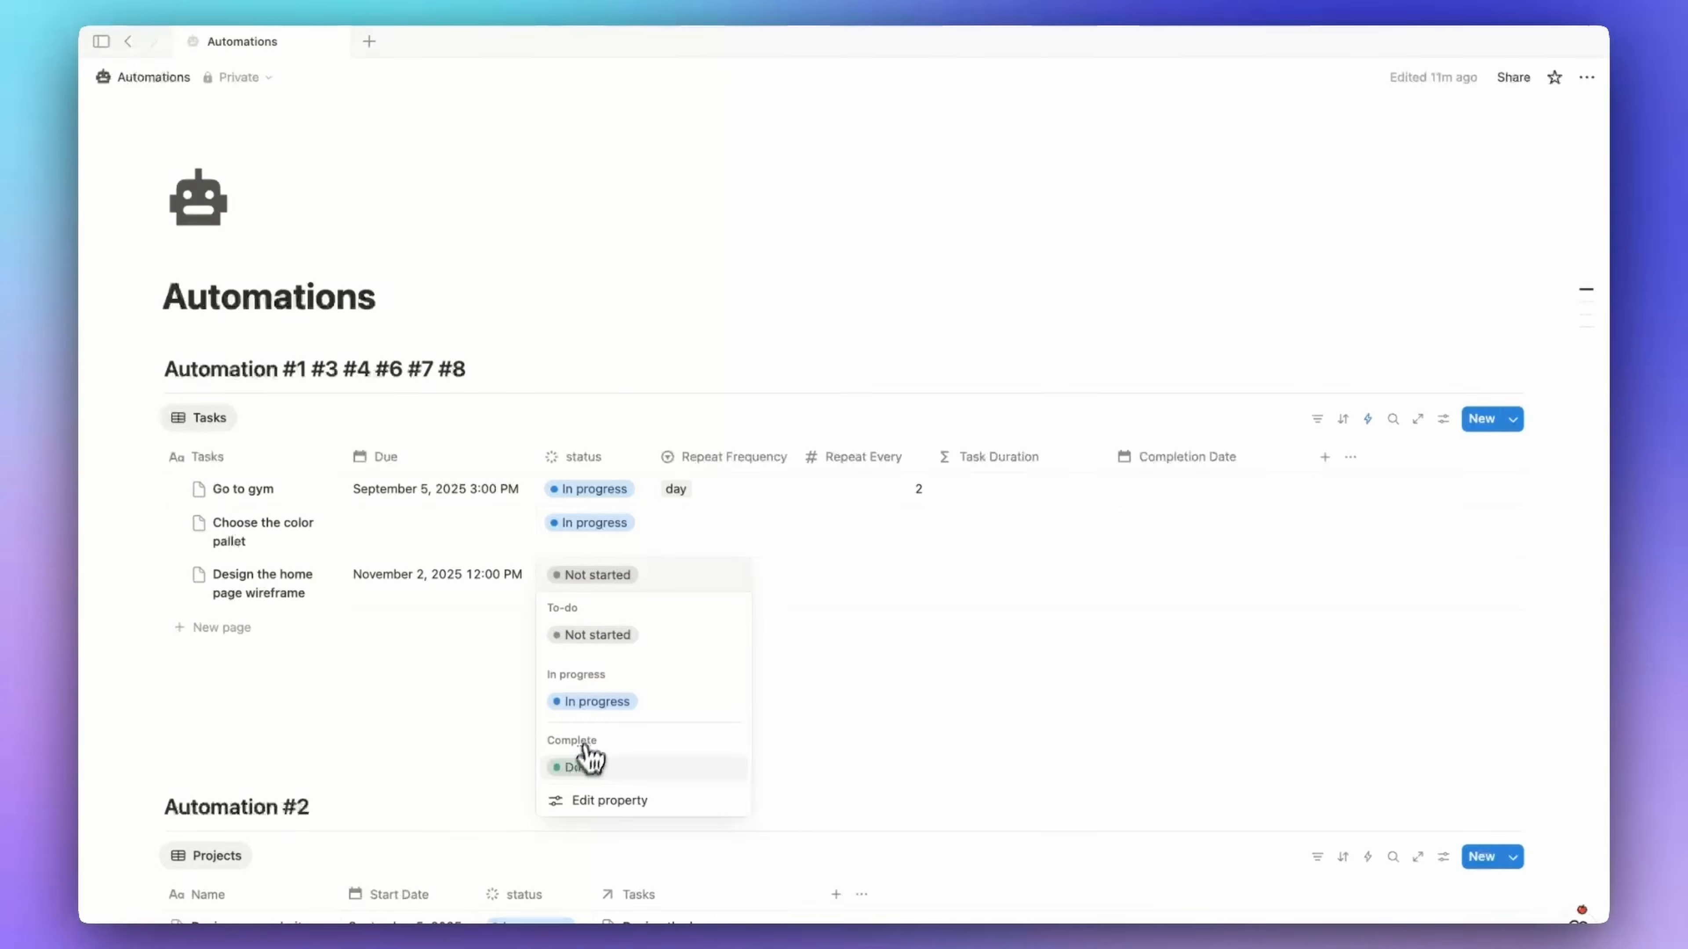
left_click(576, 768)
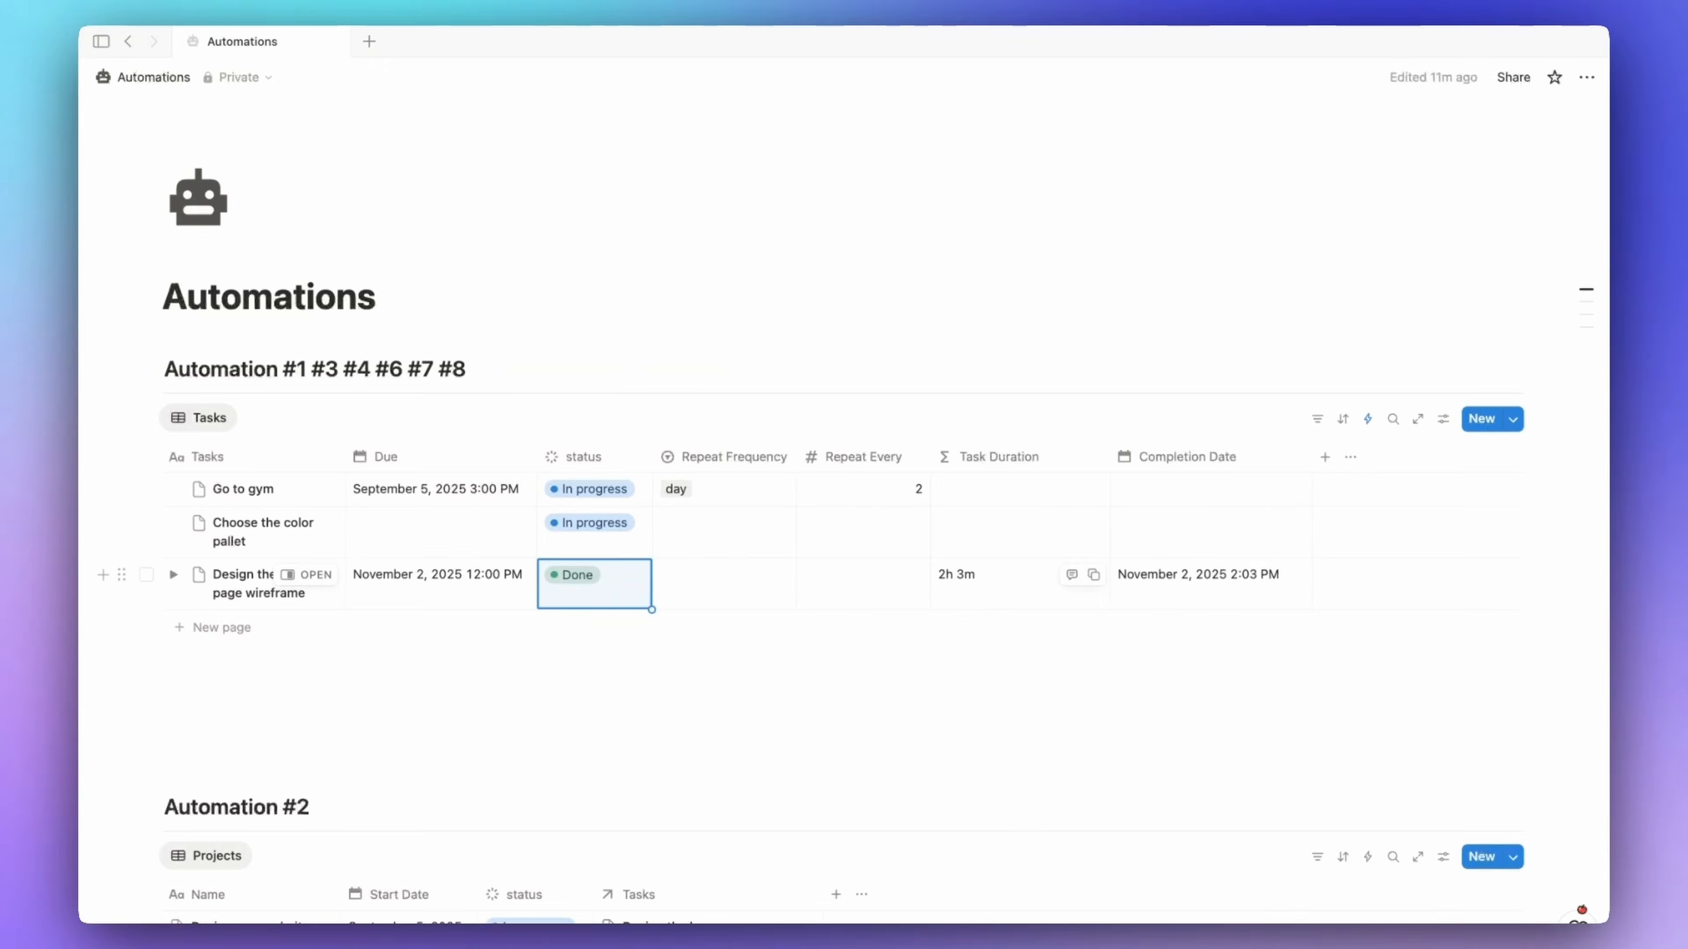
- Give the "Choose the color pallet" task a November 2, 2025 due date without a time and set its status to Done
left_click(479, 536)
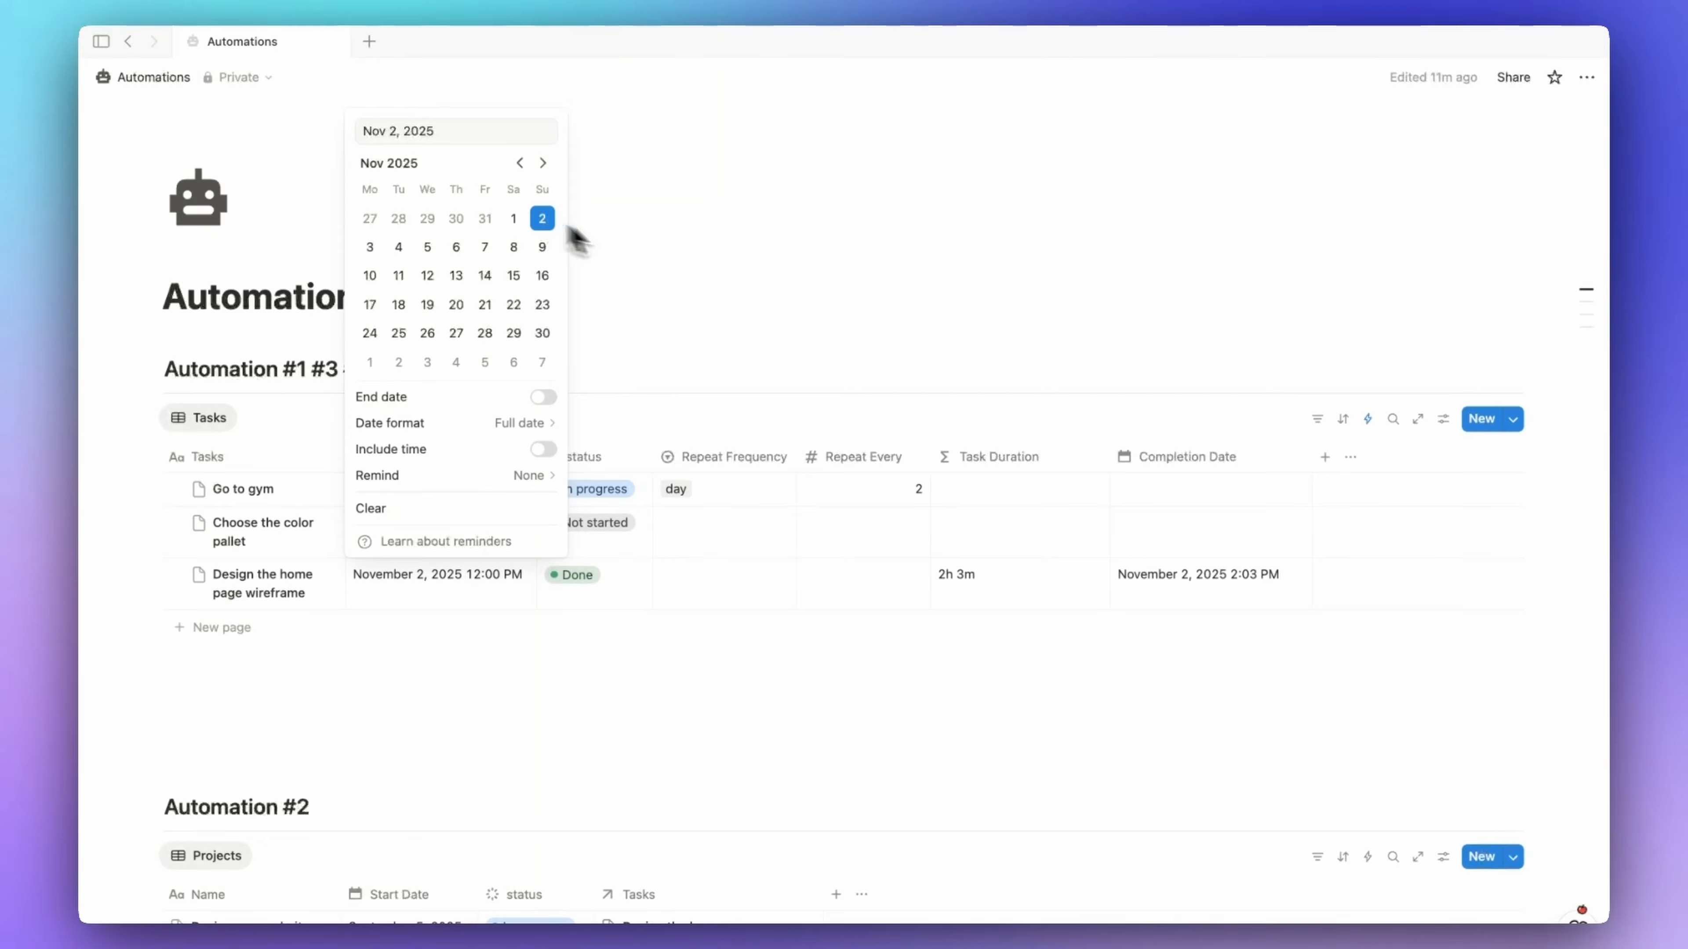
key("Escape")
left_click(600, 526)
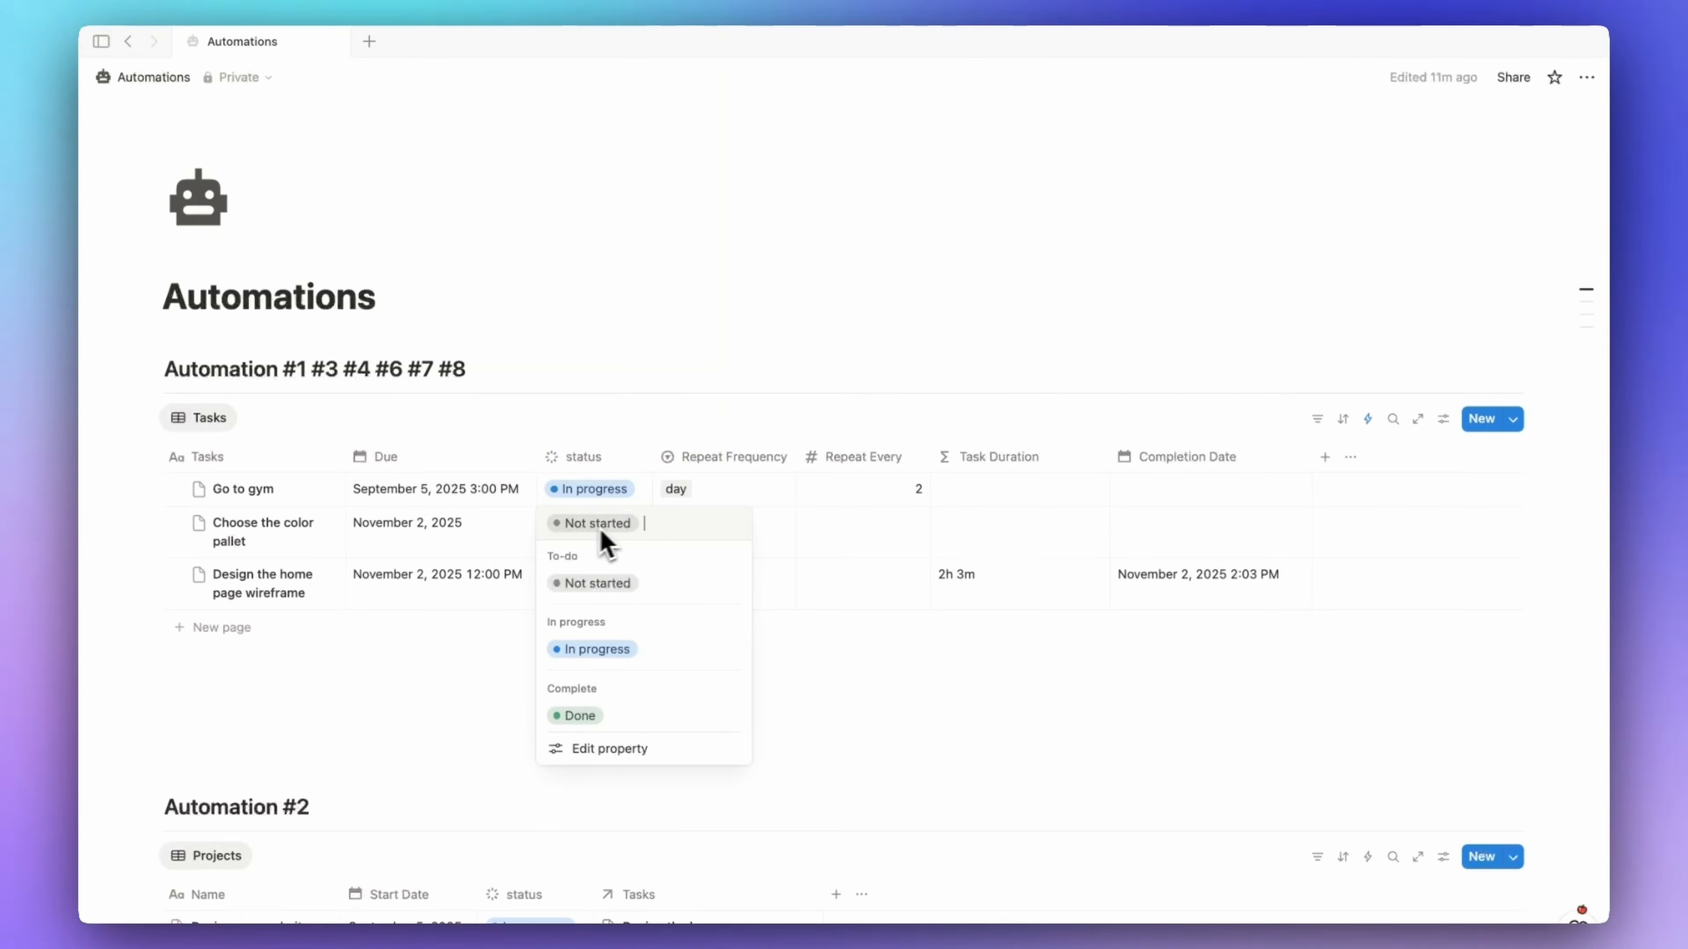
left_click(591, 719)
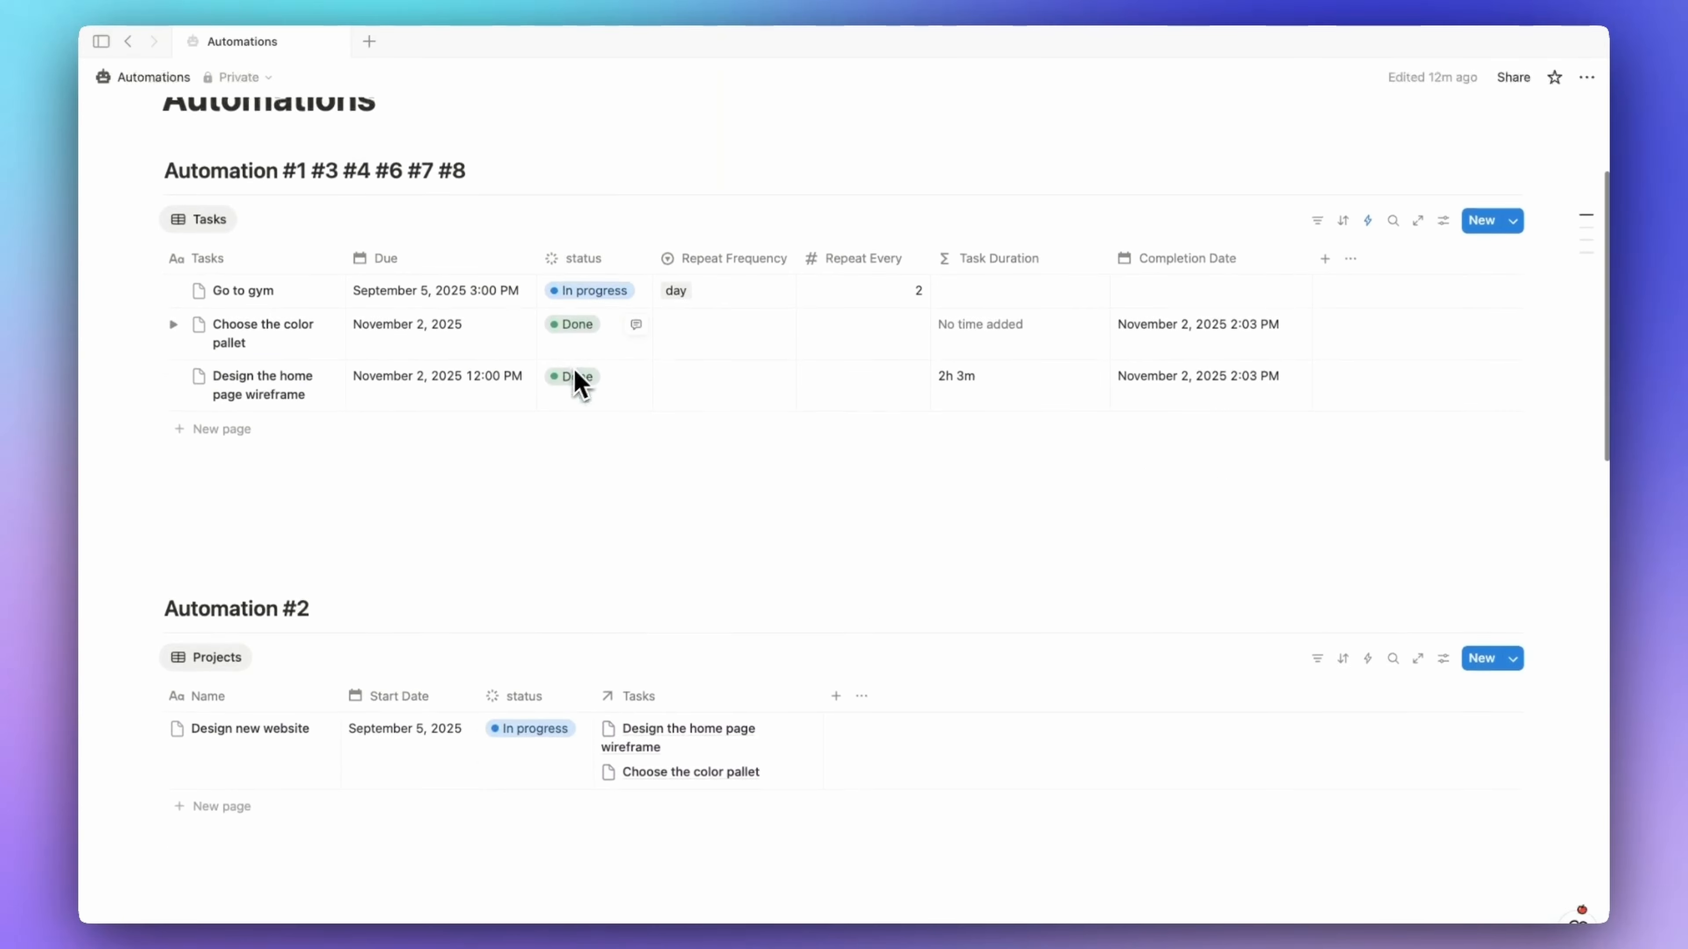
- Set the "Design the home page wireframe" task's status to Not started
scroll(577, 369, "down", 1)
scroll(636, 362, "up", 1)
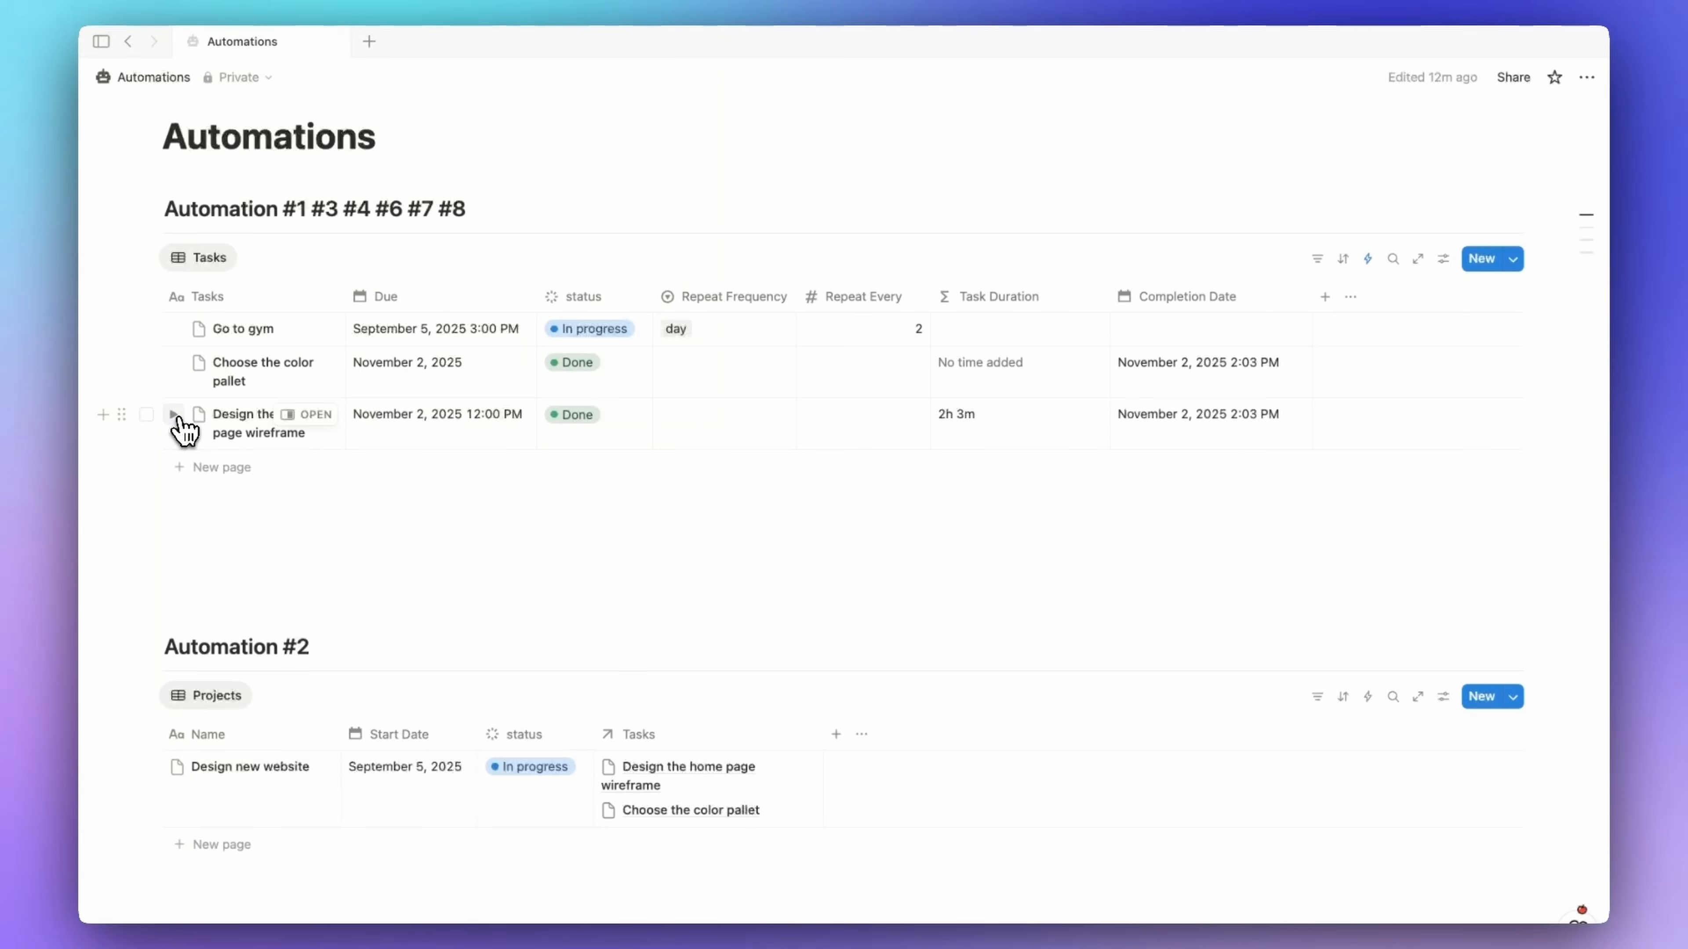
left_click(576, 417)
left_click(616, 474)
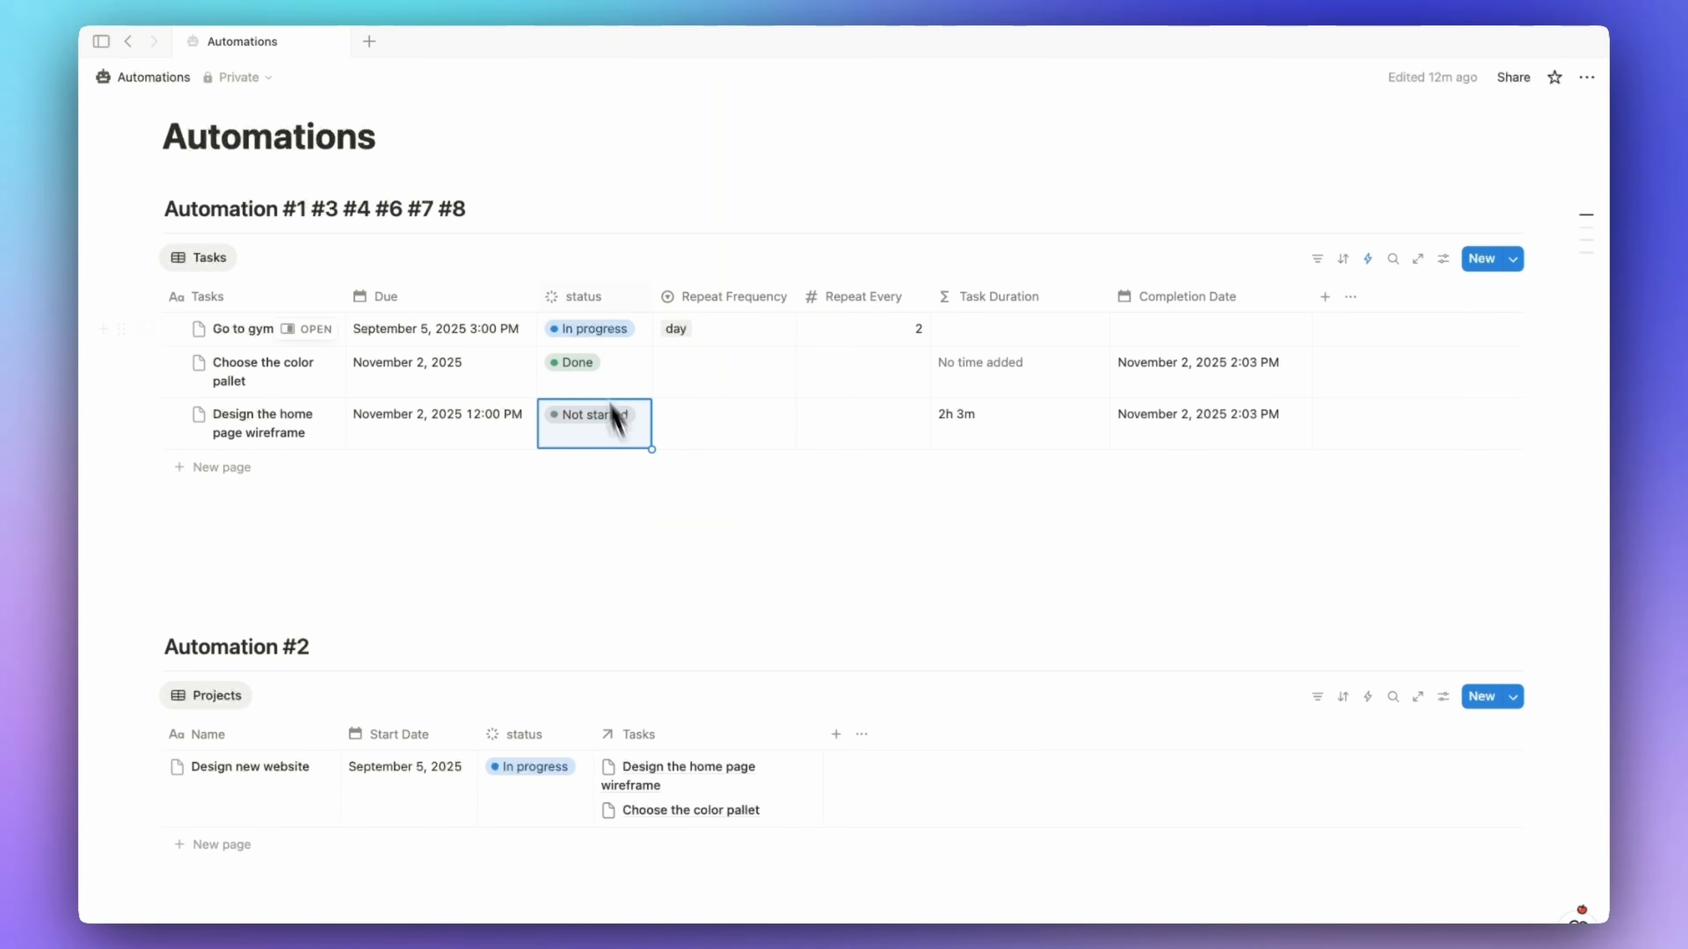
- Add two sub-items named "sub tasks" and "sub task 2" under the "Design the home page wireframe" task
left_click(174, 415)
left_click(250, 467)
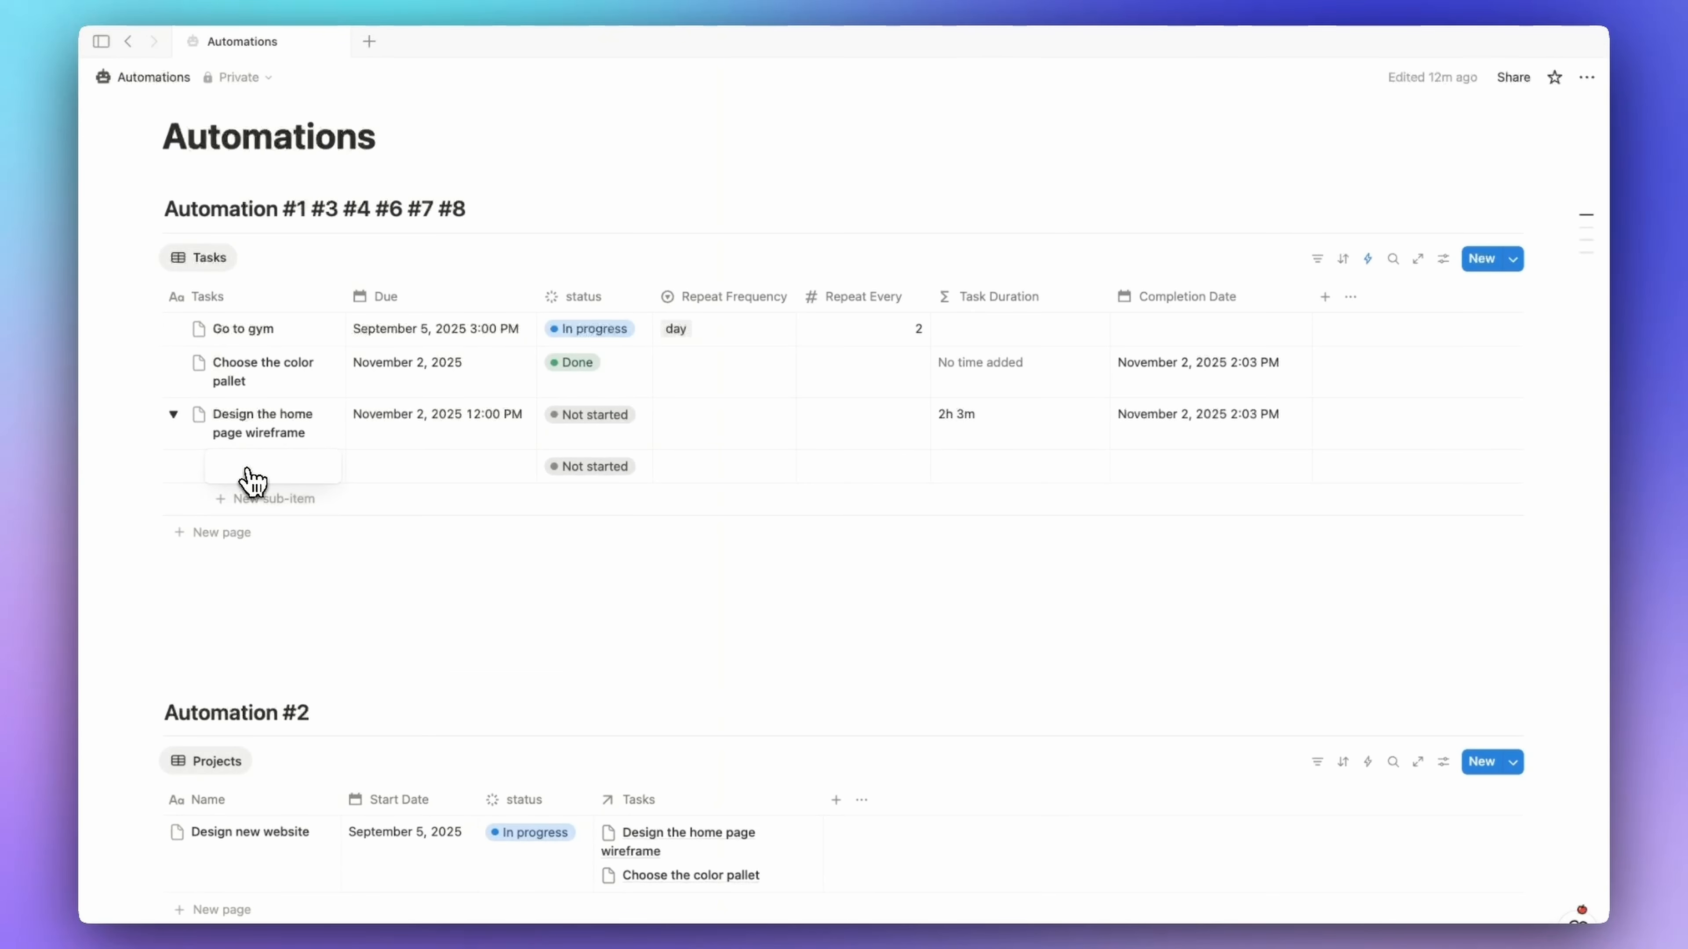
type("sub tasks")
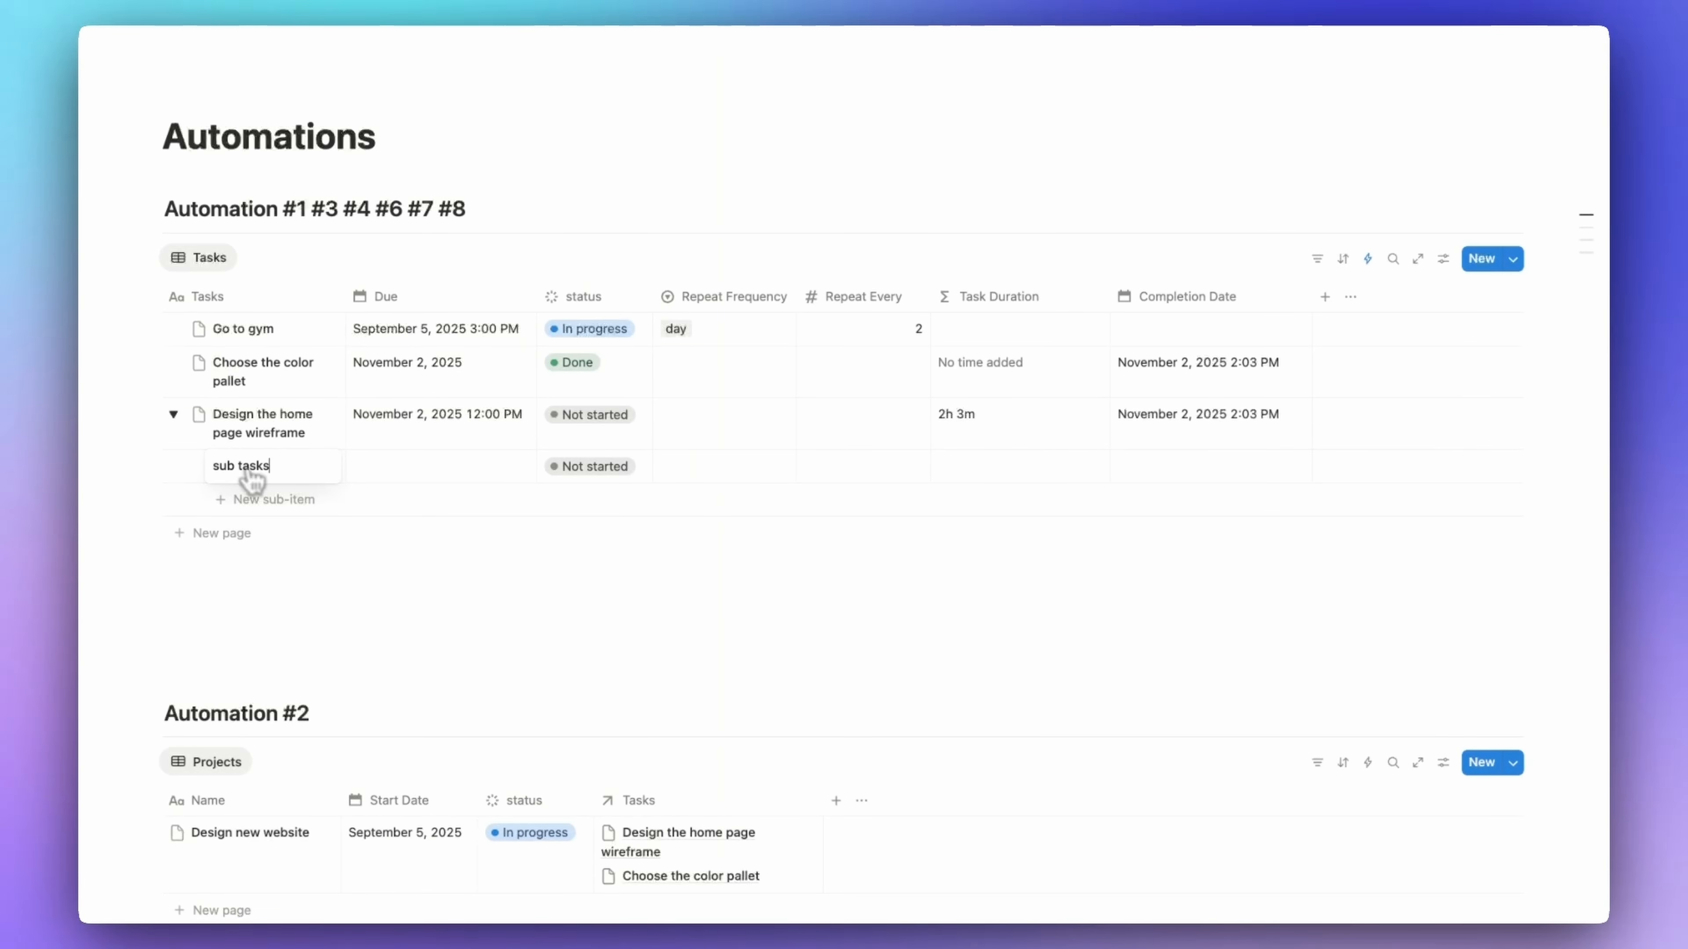
left_click(279, 499)
type("sub tas")
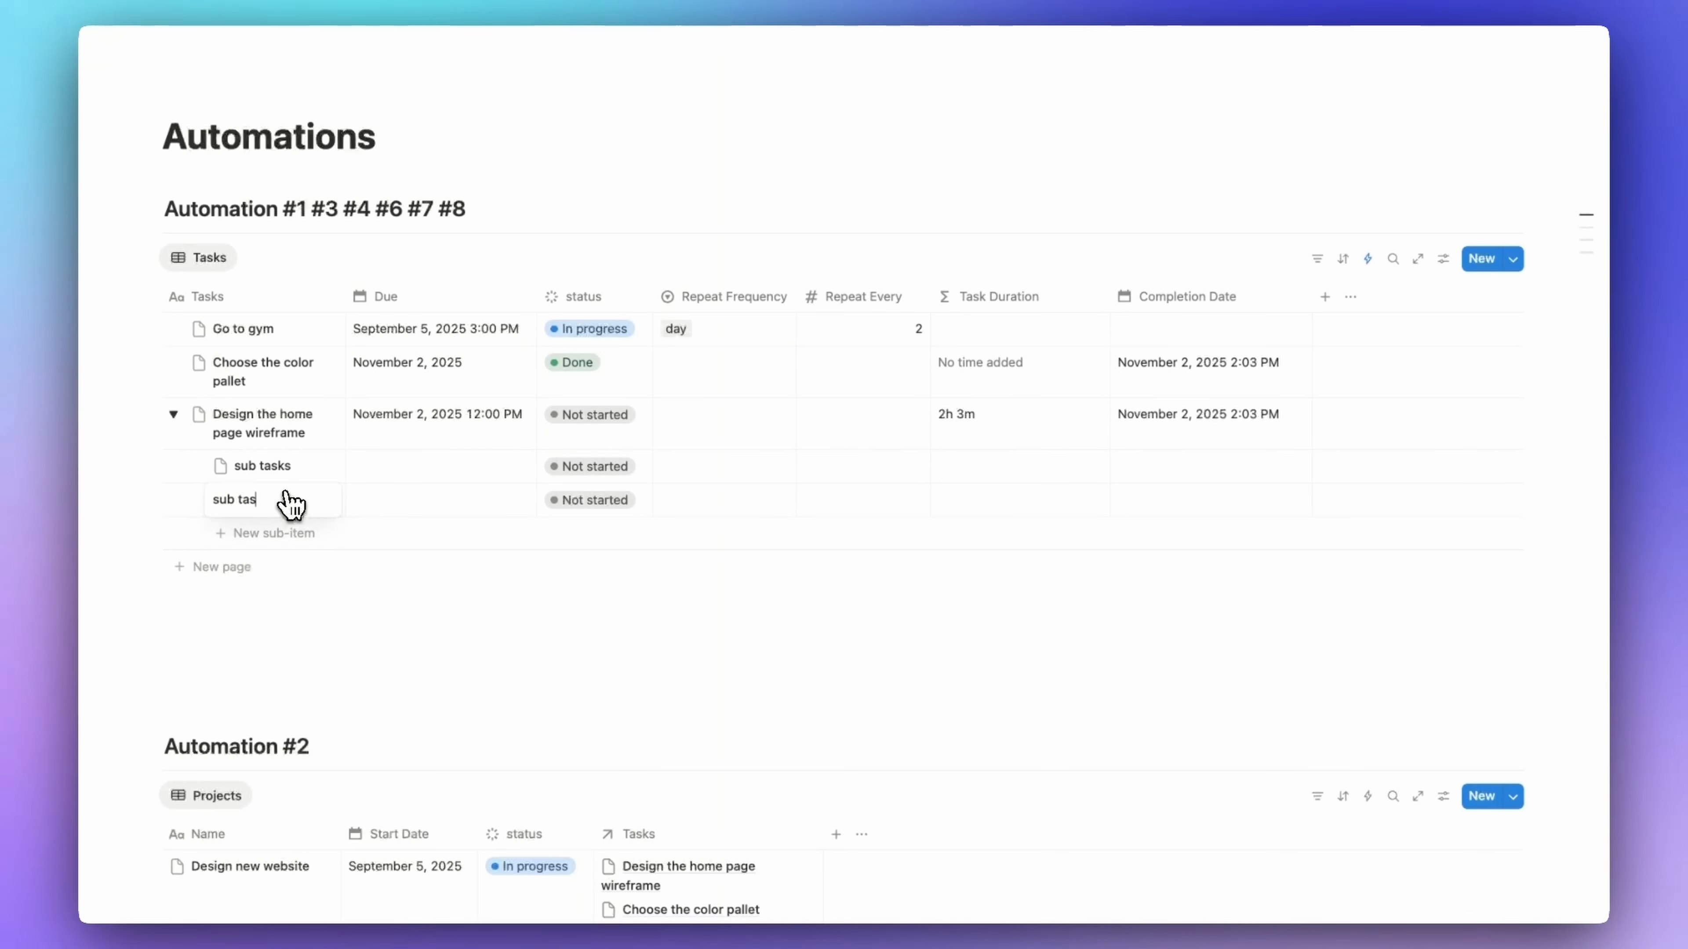
type("k 2")
key("Return")
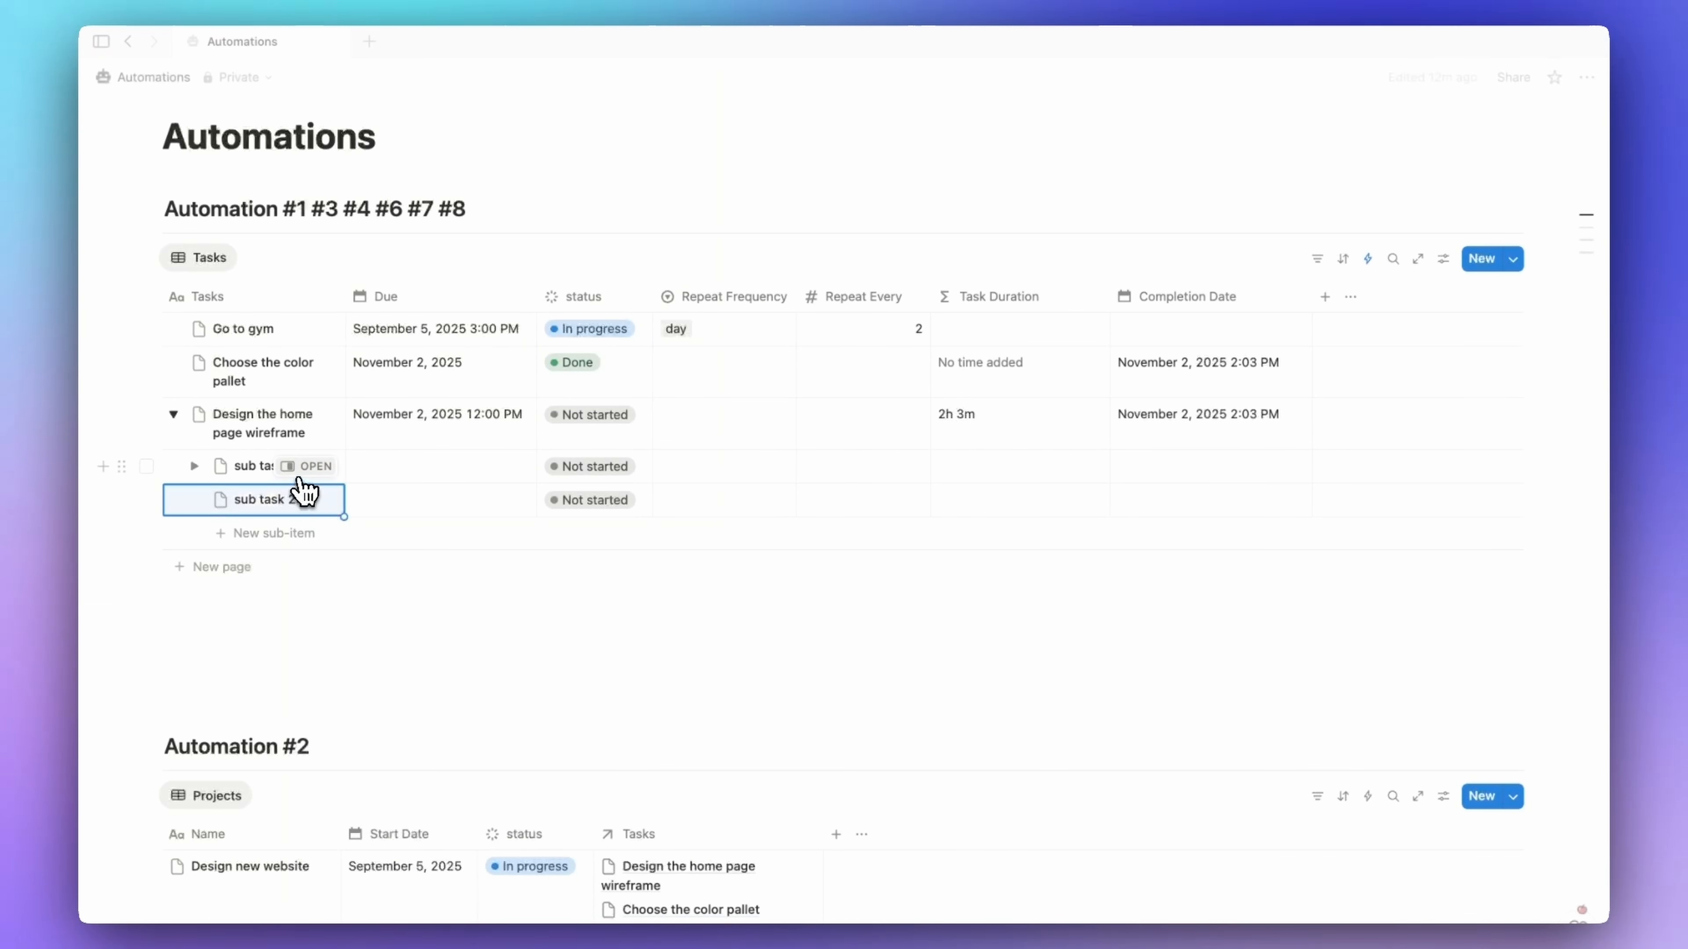
- Rename the first sub-item of the wireframe task as "sub task one"
left_click(252, 472)
key("BackSpace")
type("one")
key("Return")
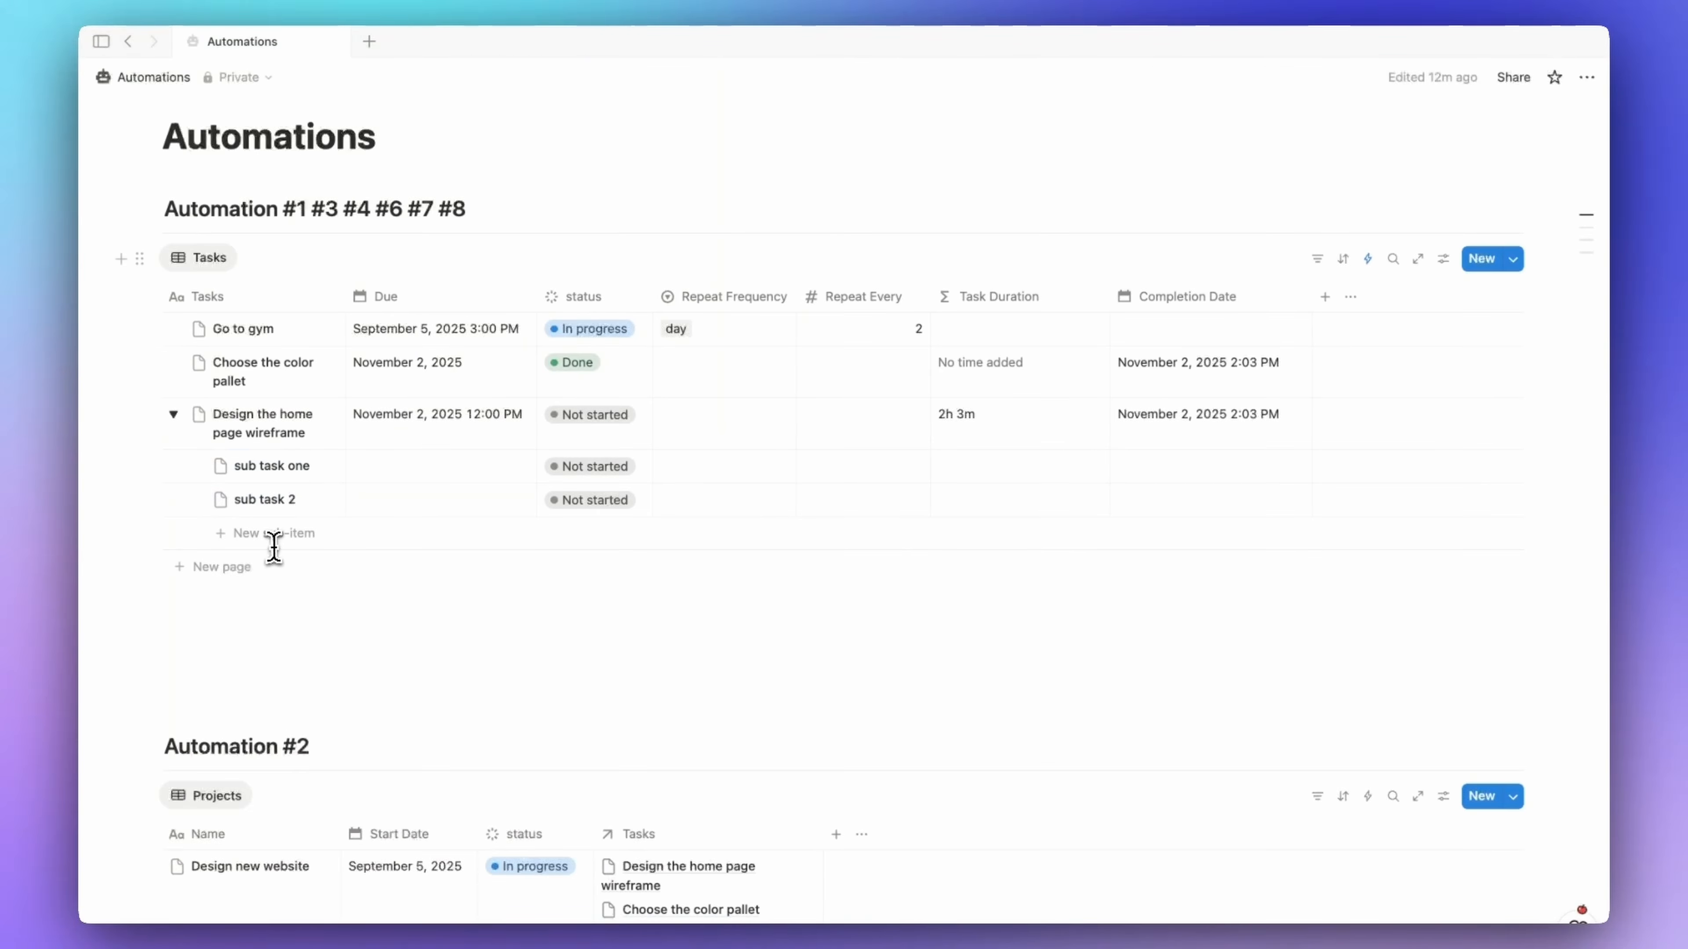
- Add a third sub-item named "sub task 3" under the wireframe task
left_click(260, 536)
type("sub task")
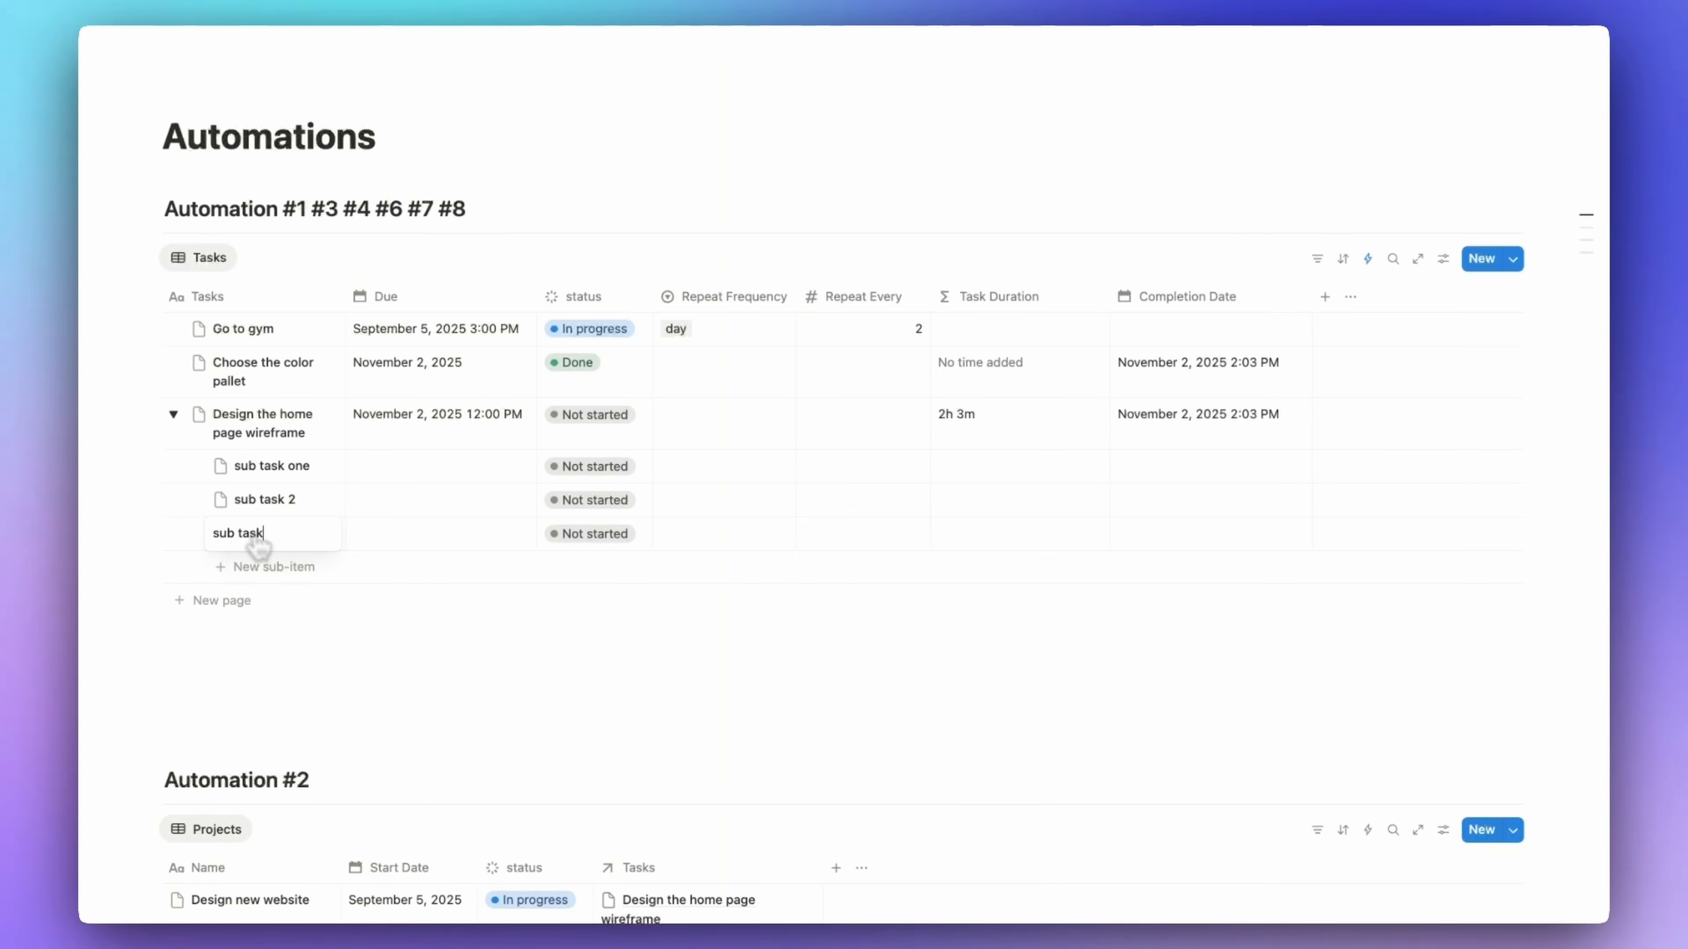
type(" three")
key("BackSpace")
key("BackSpace")
key("BackSpace")
key("BackSpace")
key("BackSpace")
type("3")
key("Return")
- Test completion by setting the parent wireframe task's status to Done, and return it to Not started
left_click(597, 417)
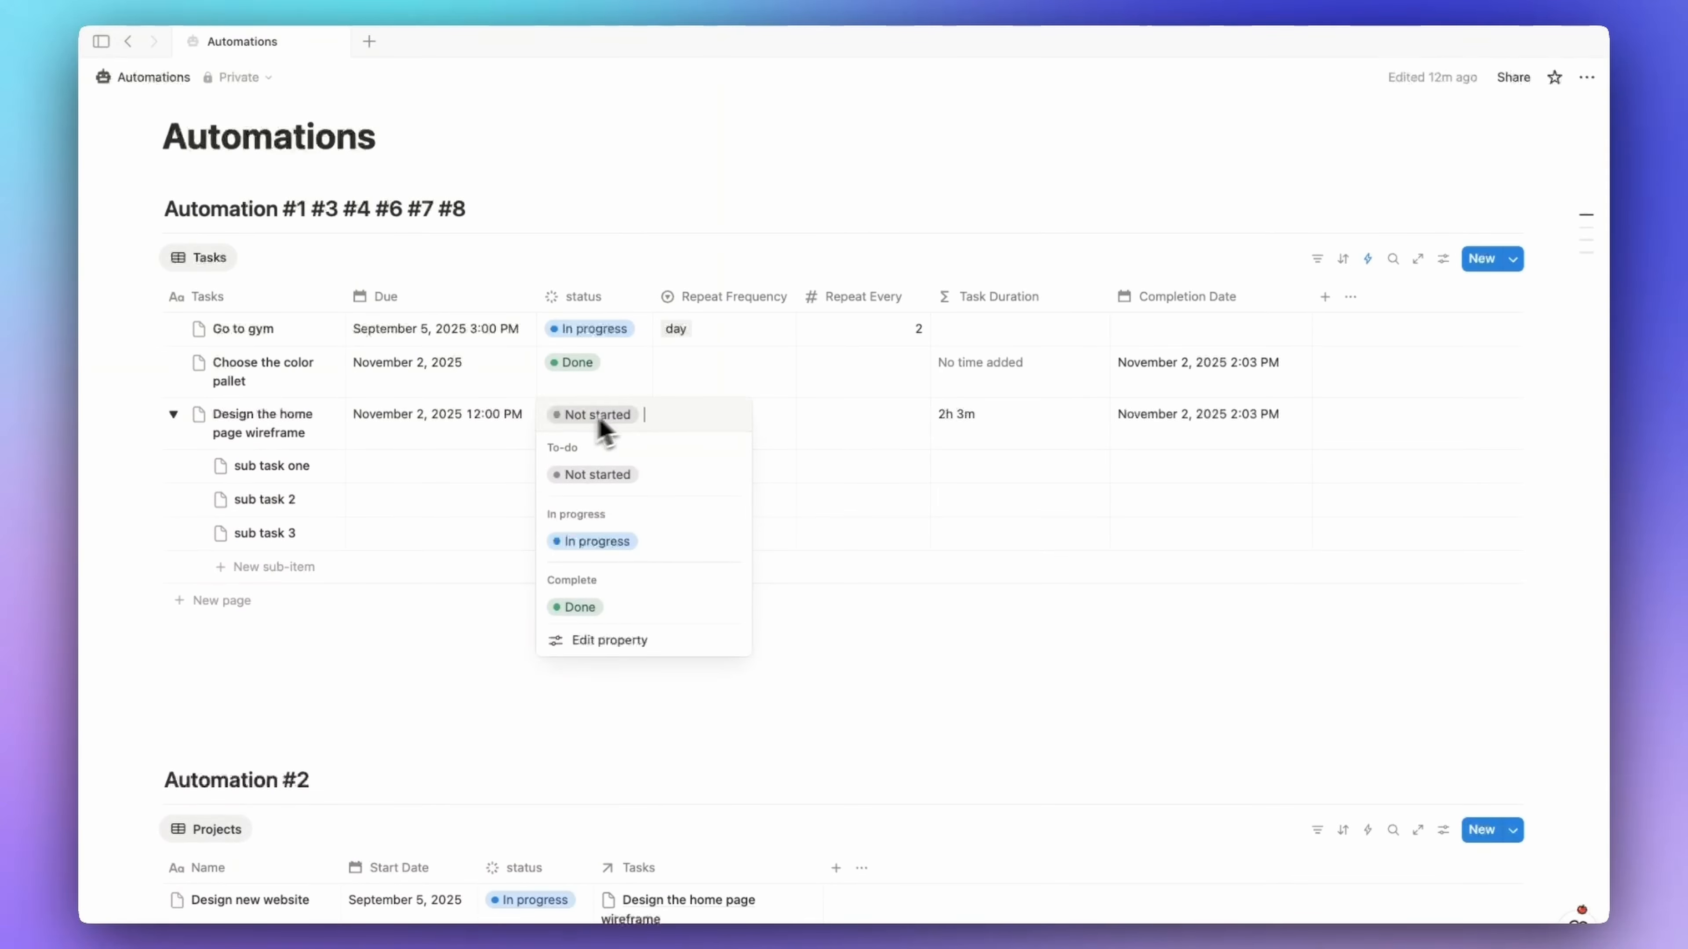
left_click(588, 608)
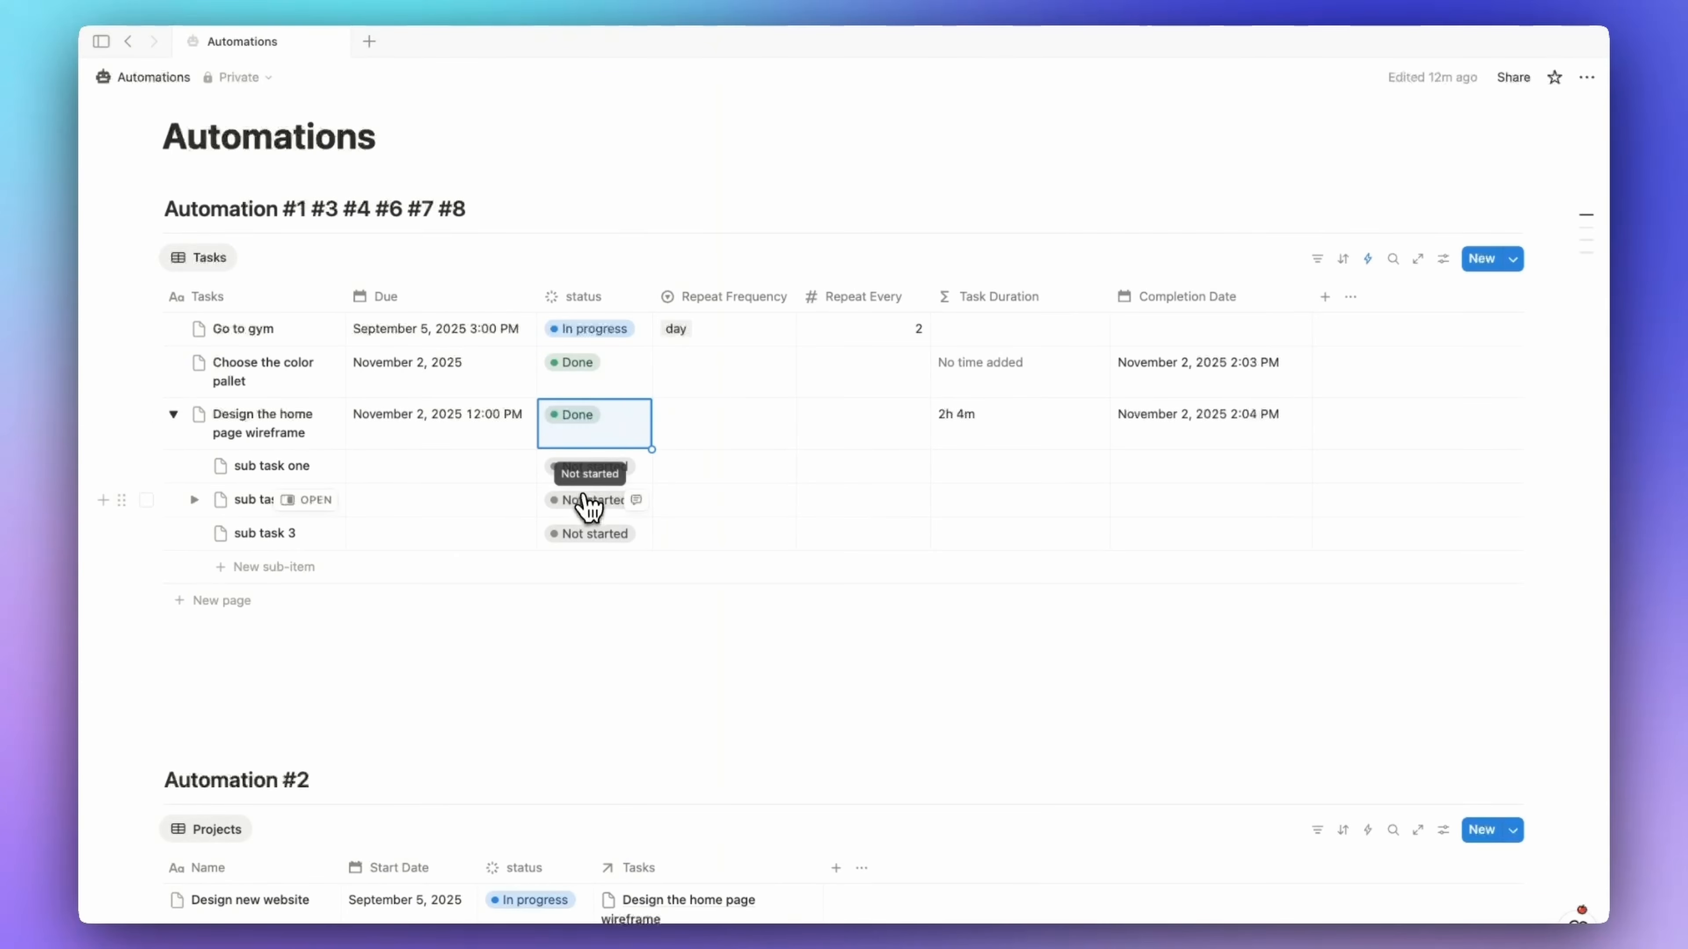
left_click(593, 436)
left_click(599, 474)
- Create a Tasks automation named "Parent is done" that triggers when the status is set to Complete
scroll(1368, 442, "up", 3)
left_click(1368, 437)
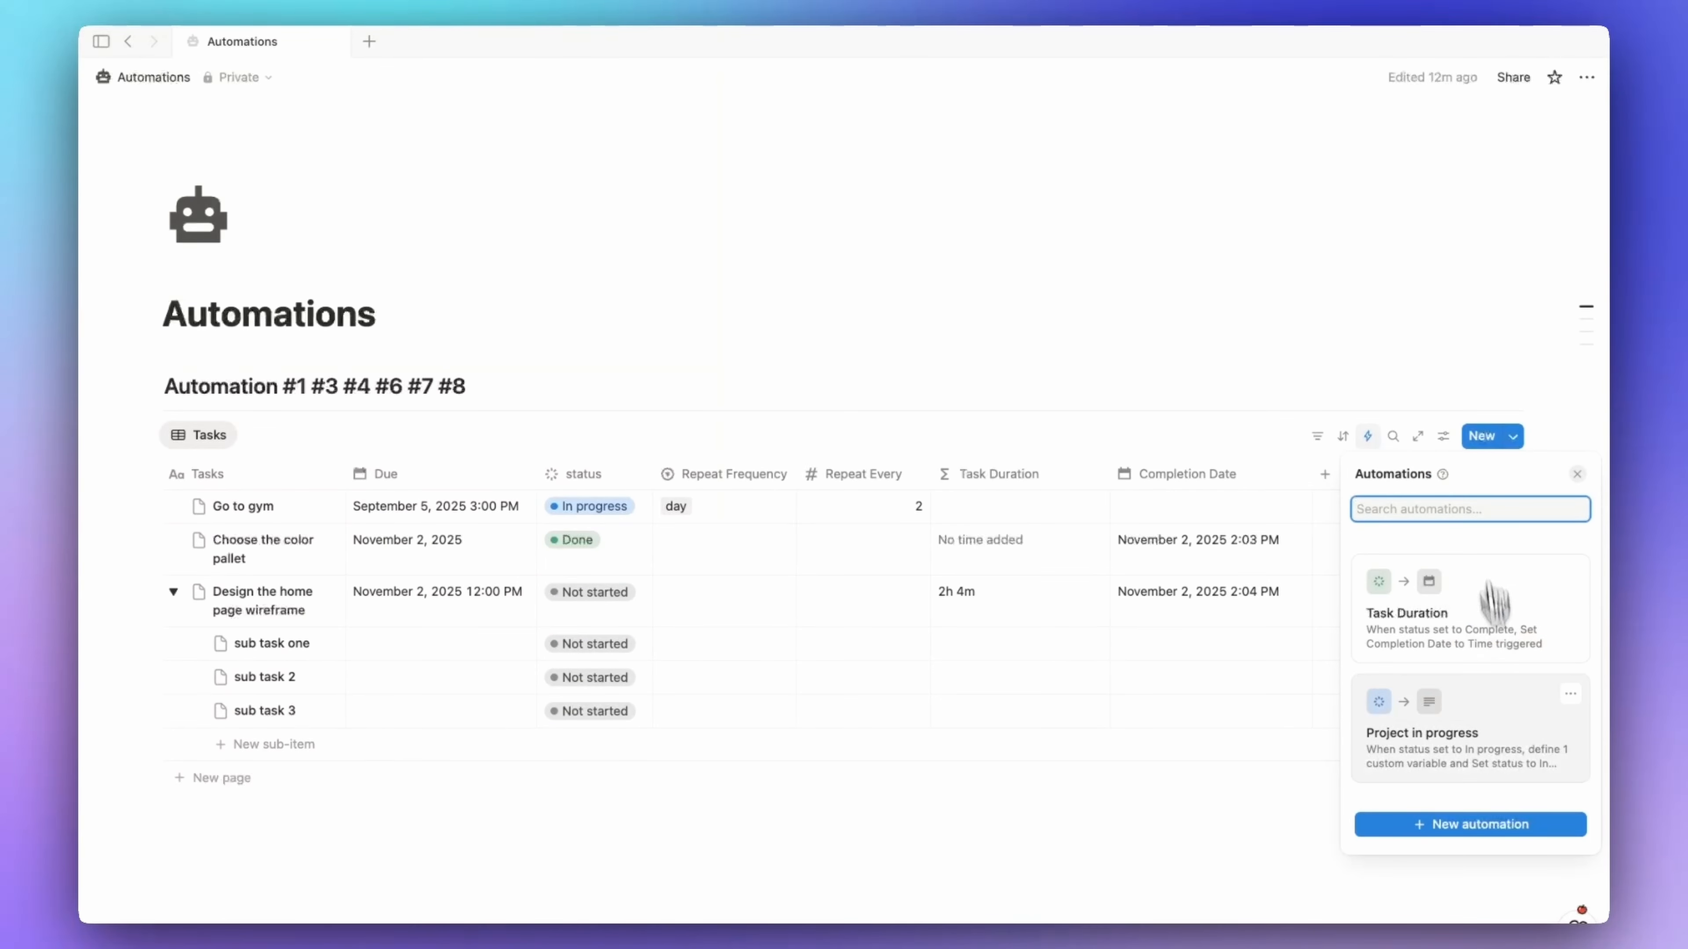
left_click(1437, 826)
type("Parent is done")
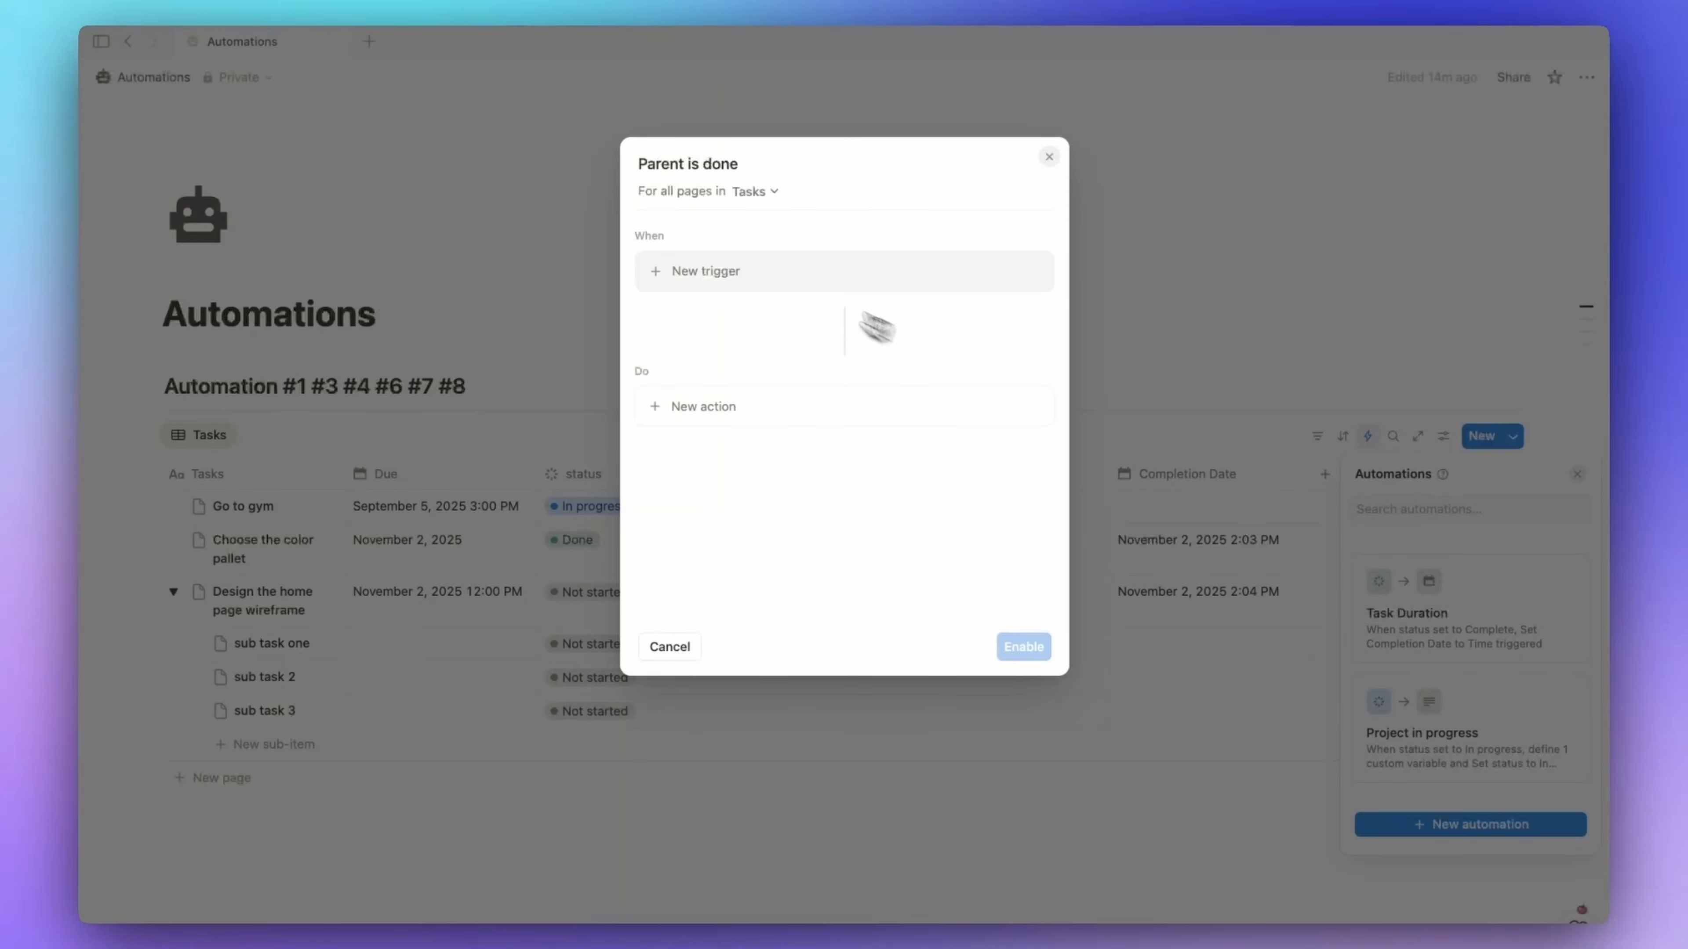
left_click(799, 276)
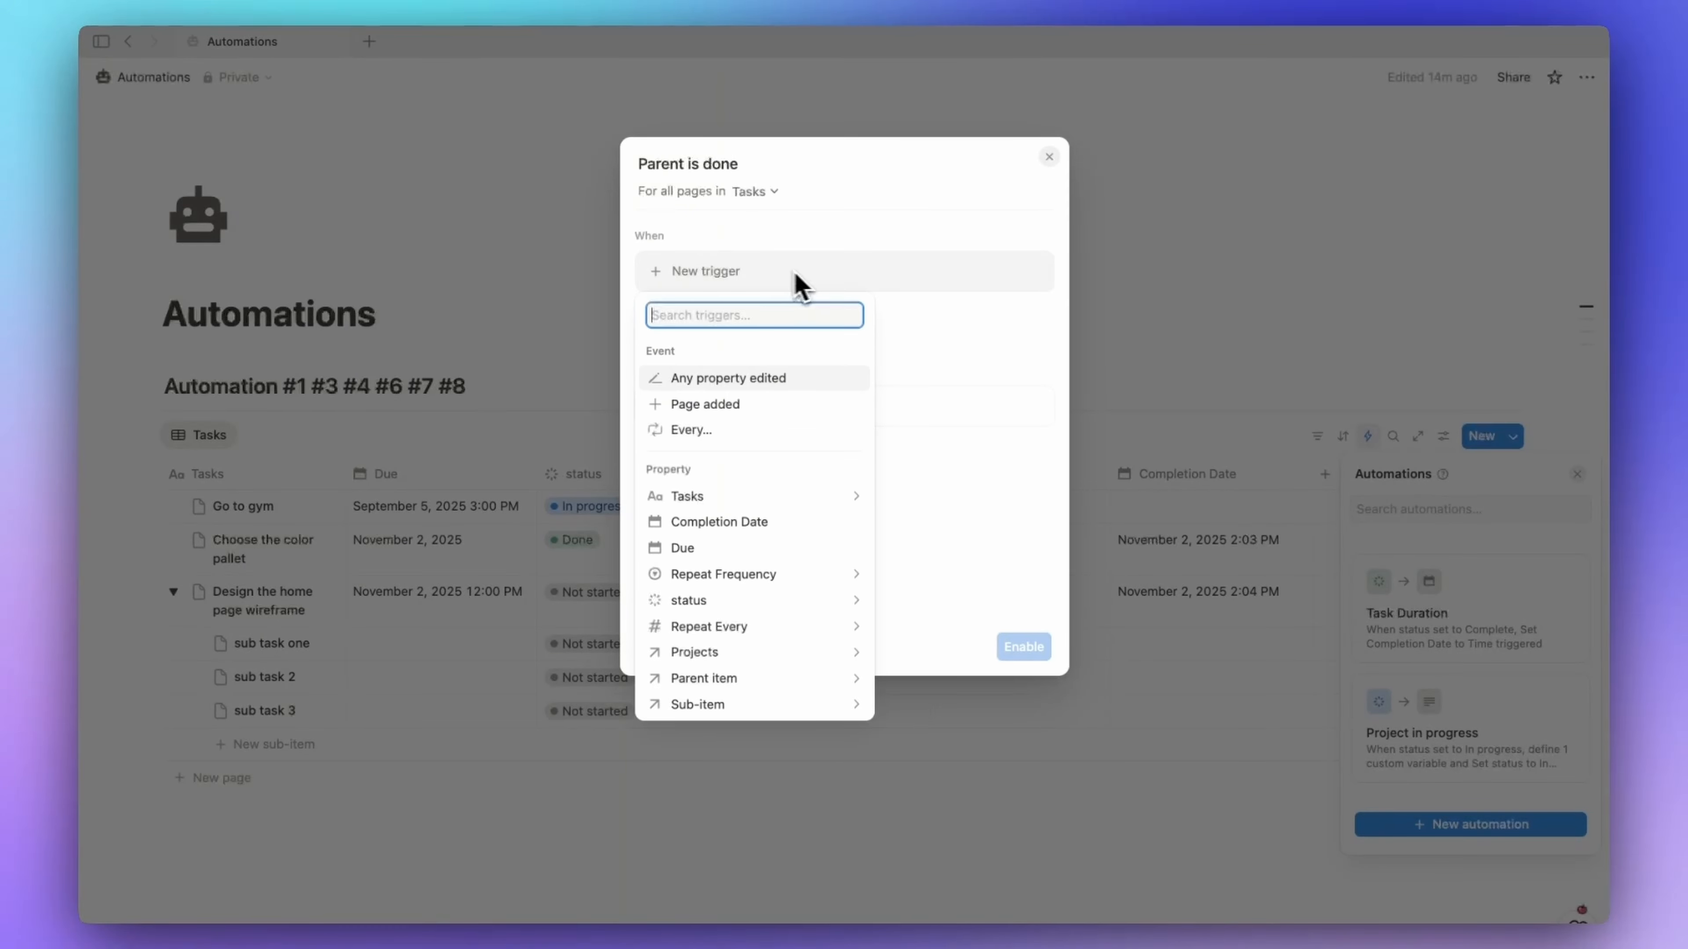
type("st")
left_click(787, 428)
left_click(766, 475)
- Give the automation a Define variables action with a variable named "Sub Task"
left_click(699, 457)
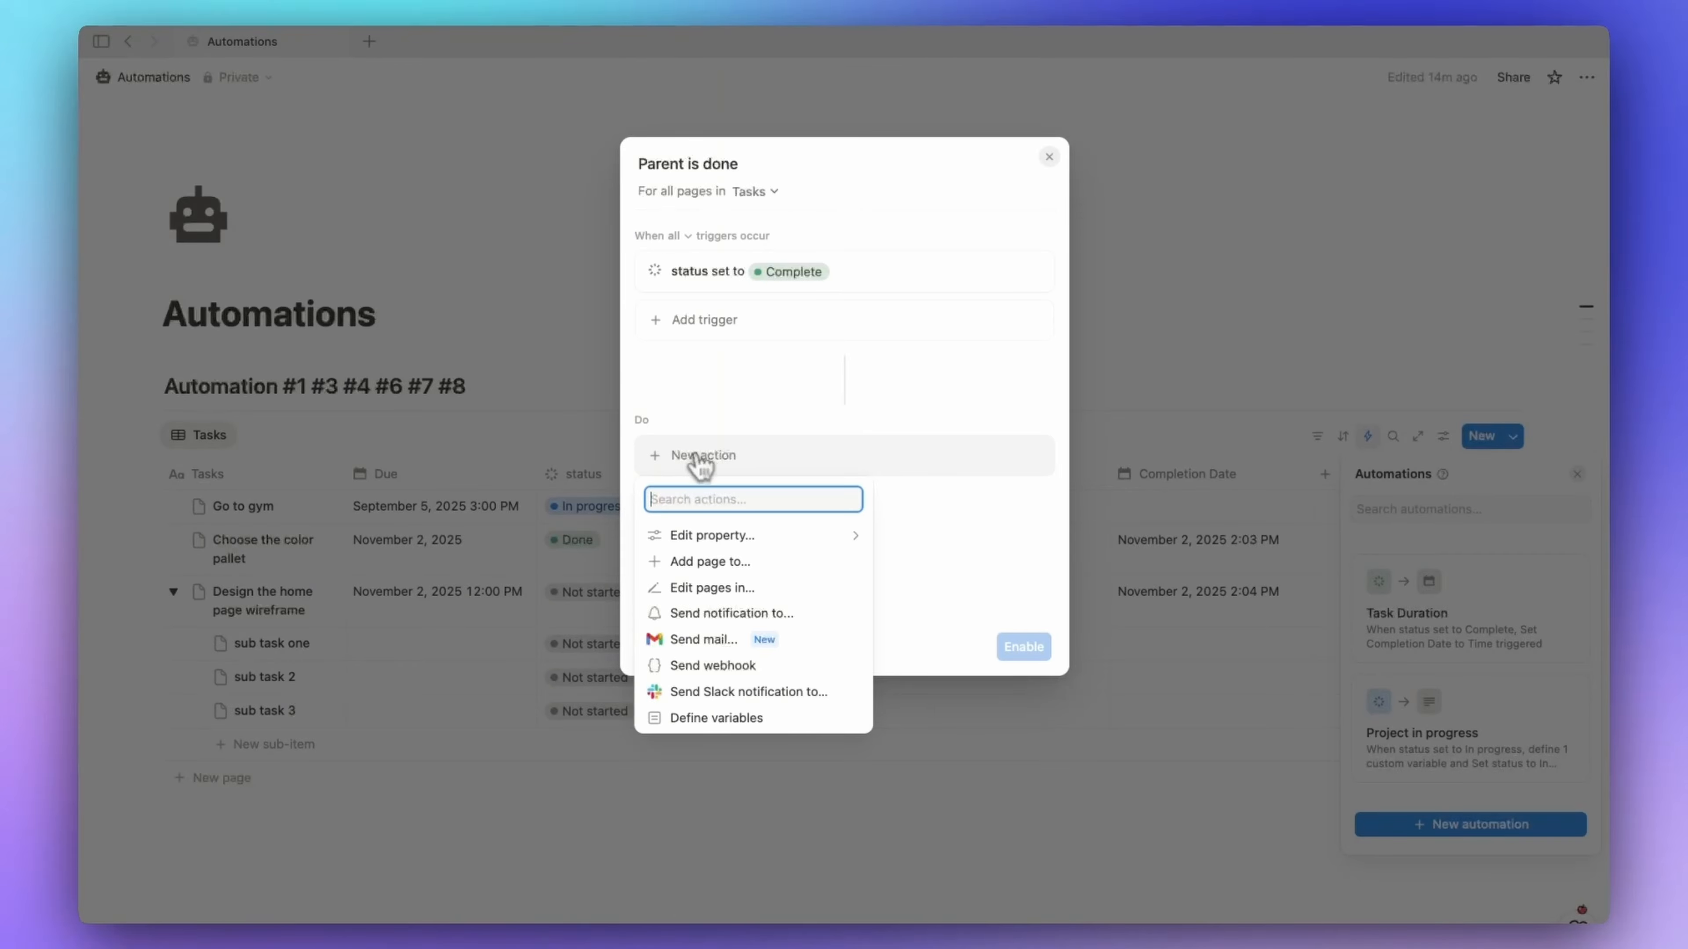
left_click(698, 718)
left_click(715, 500)
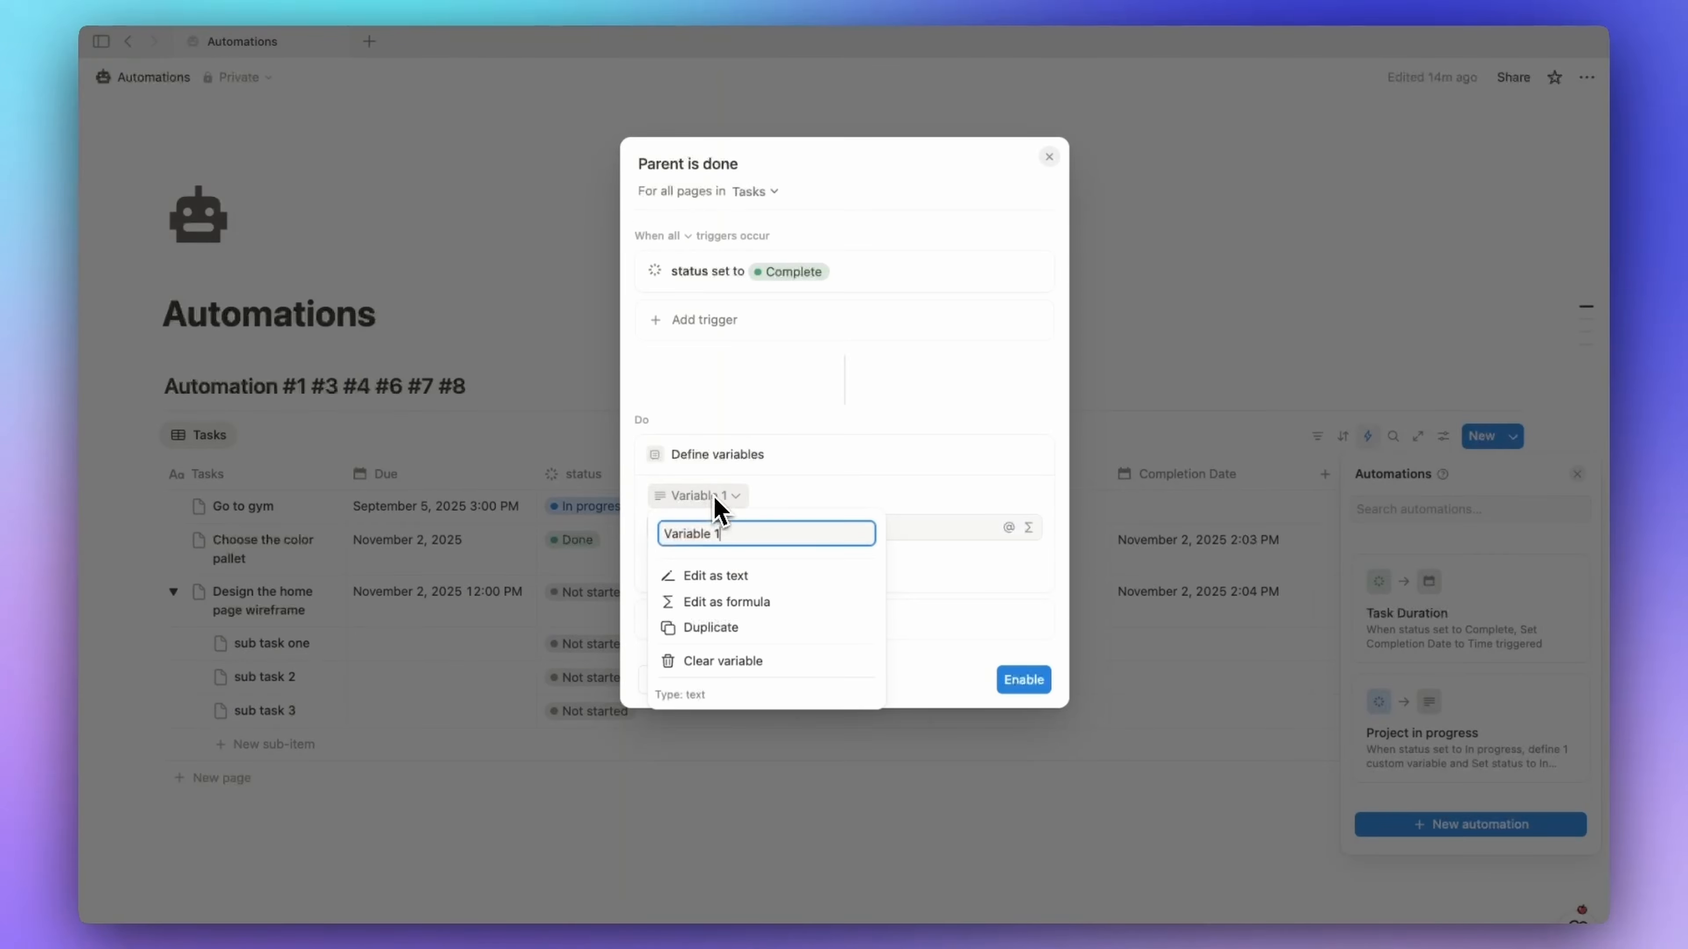
type("Sub Ta")
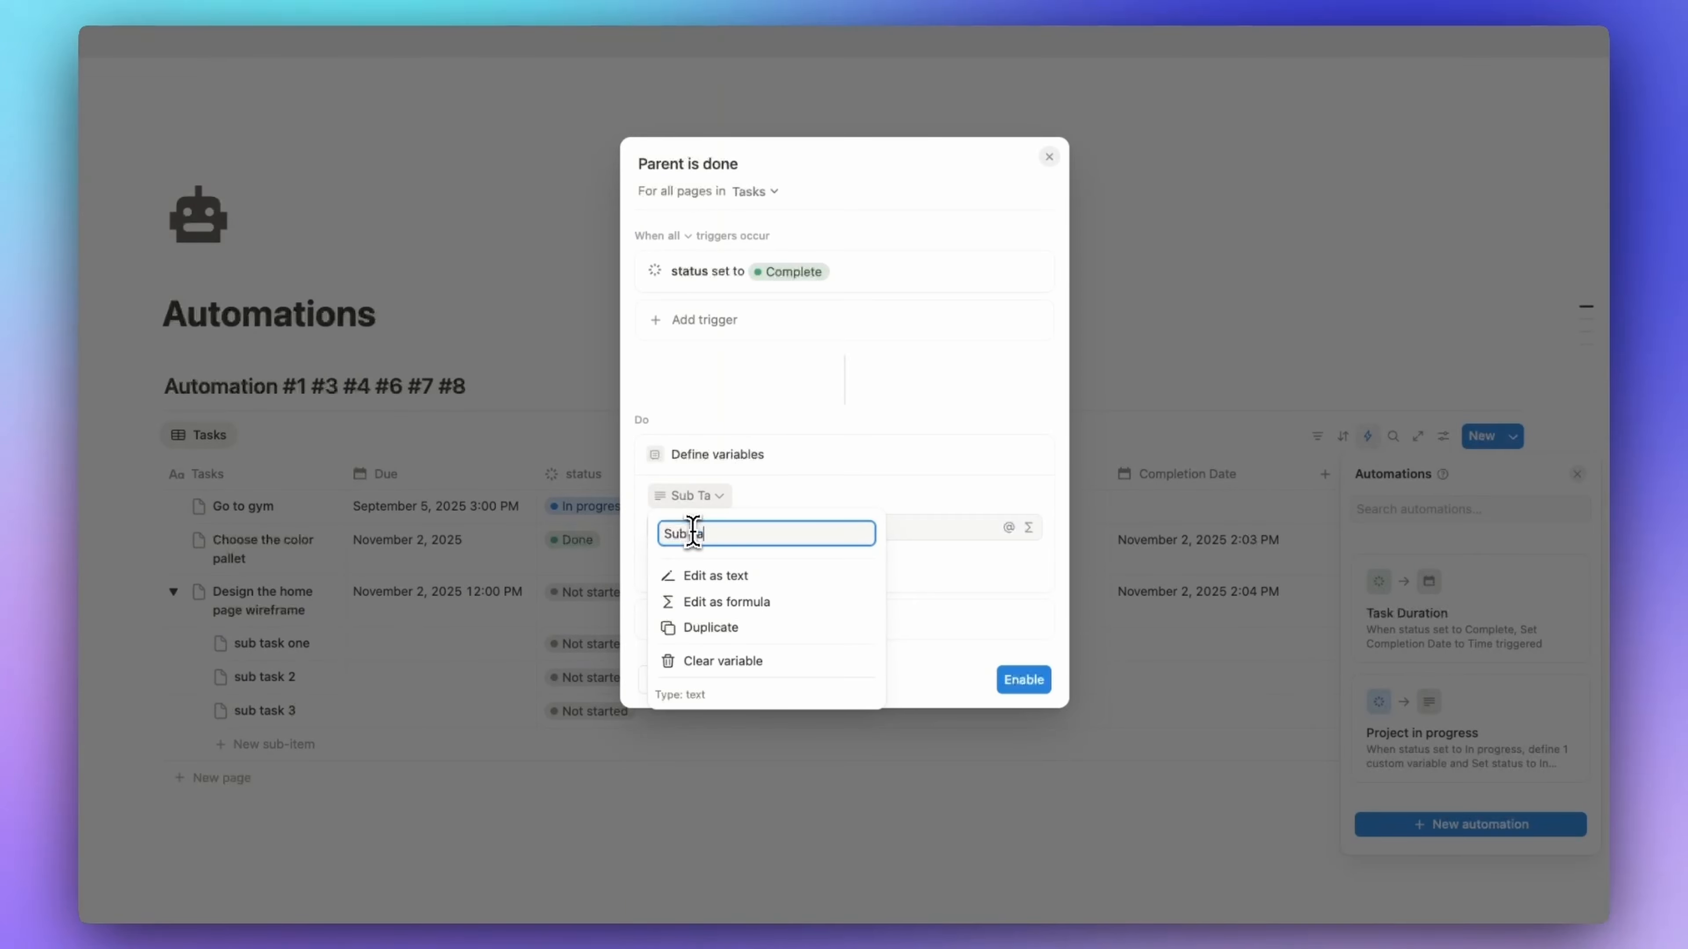
type("sk")
key("Return")
- Define the Sub Task variable with the formula Trigger page.Sub-item, and enable the automation
left_click(1029, 527)
type("tri")
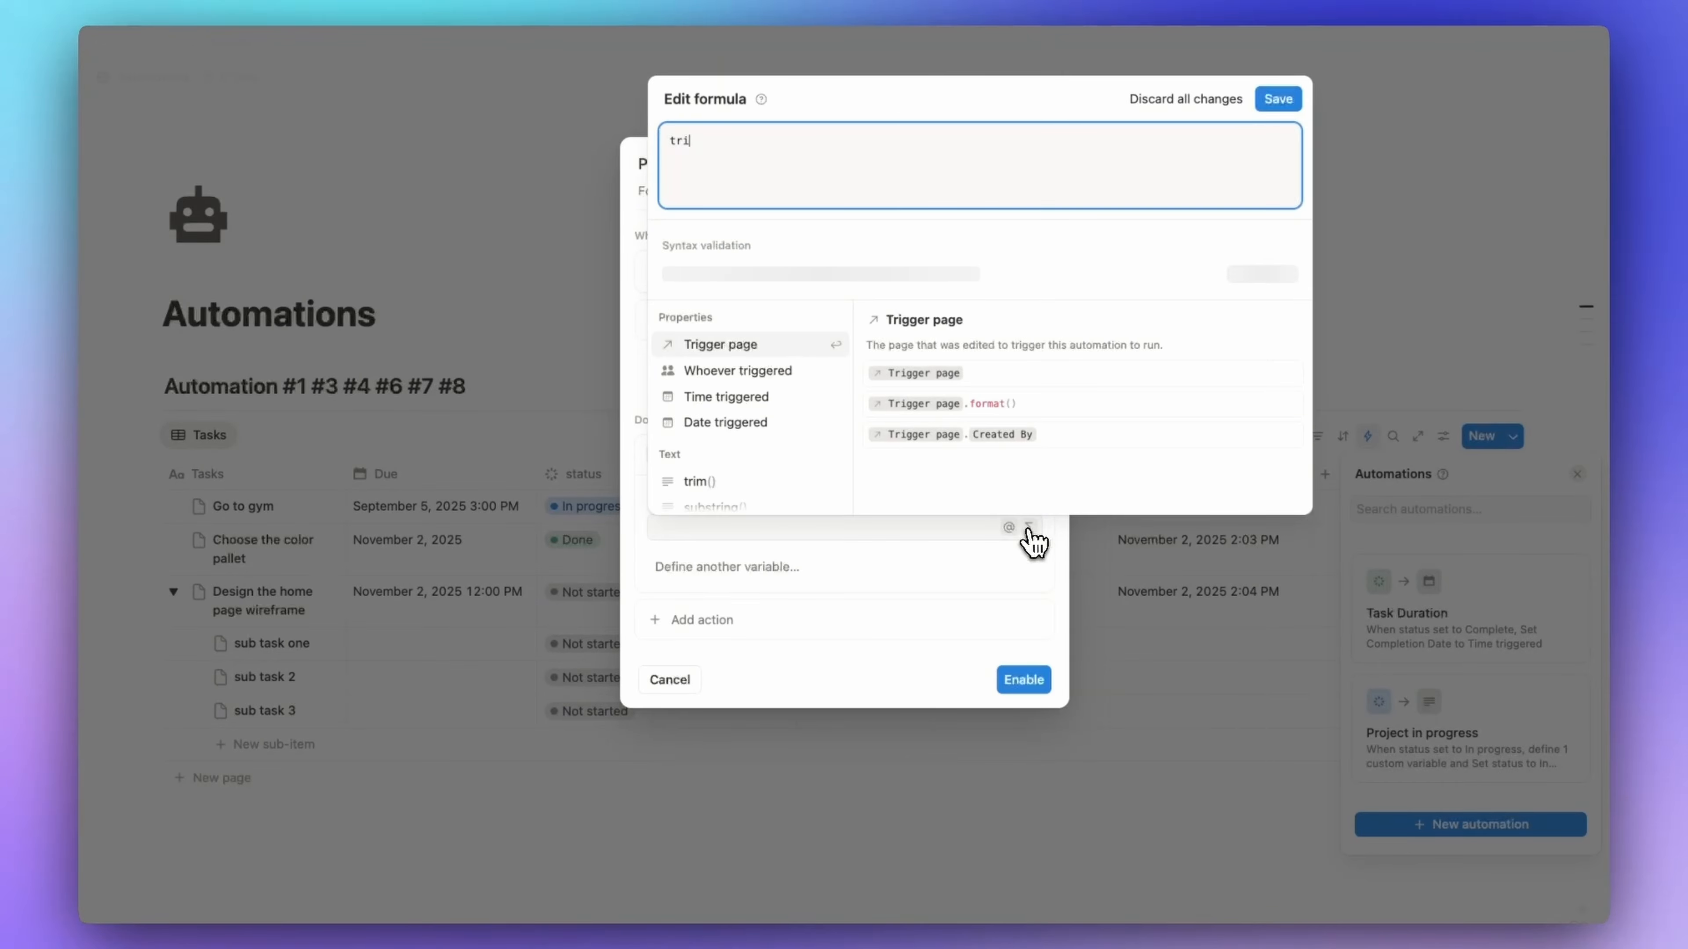
left_click(721, 347)
type(".sub")
left_click(717, 349)
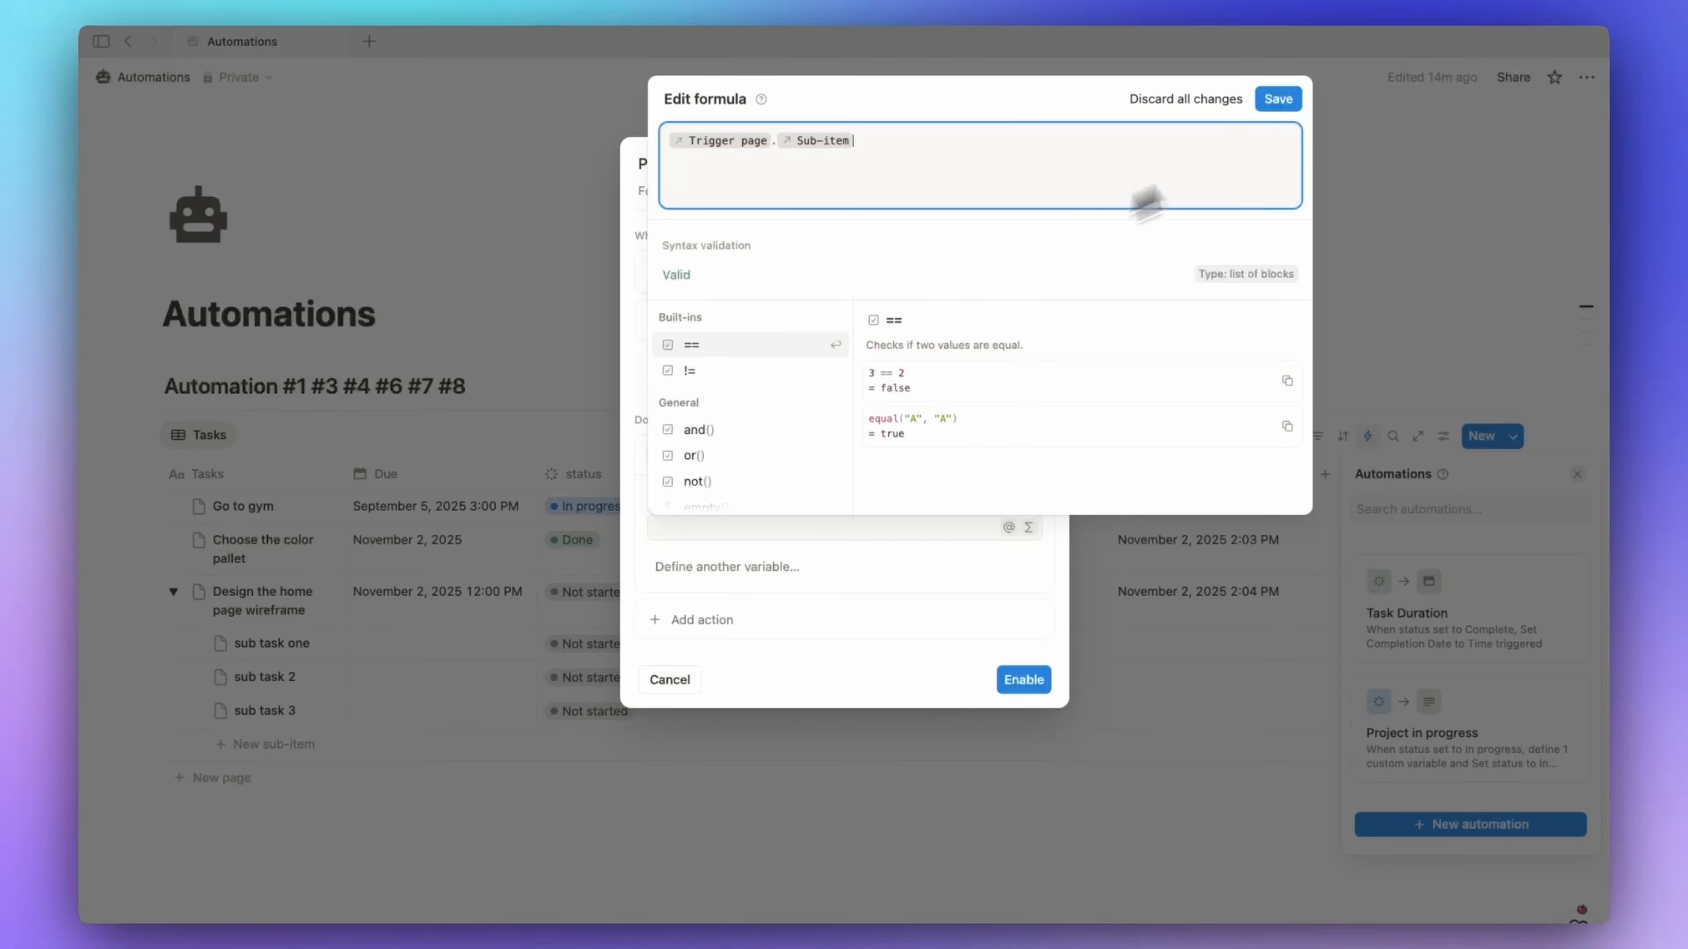
left_click(1286, 100)
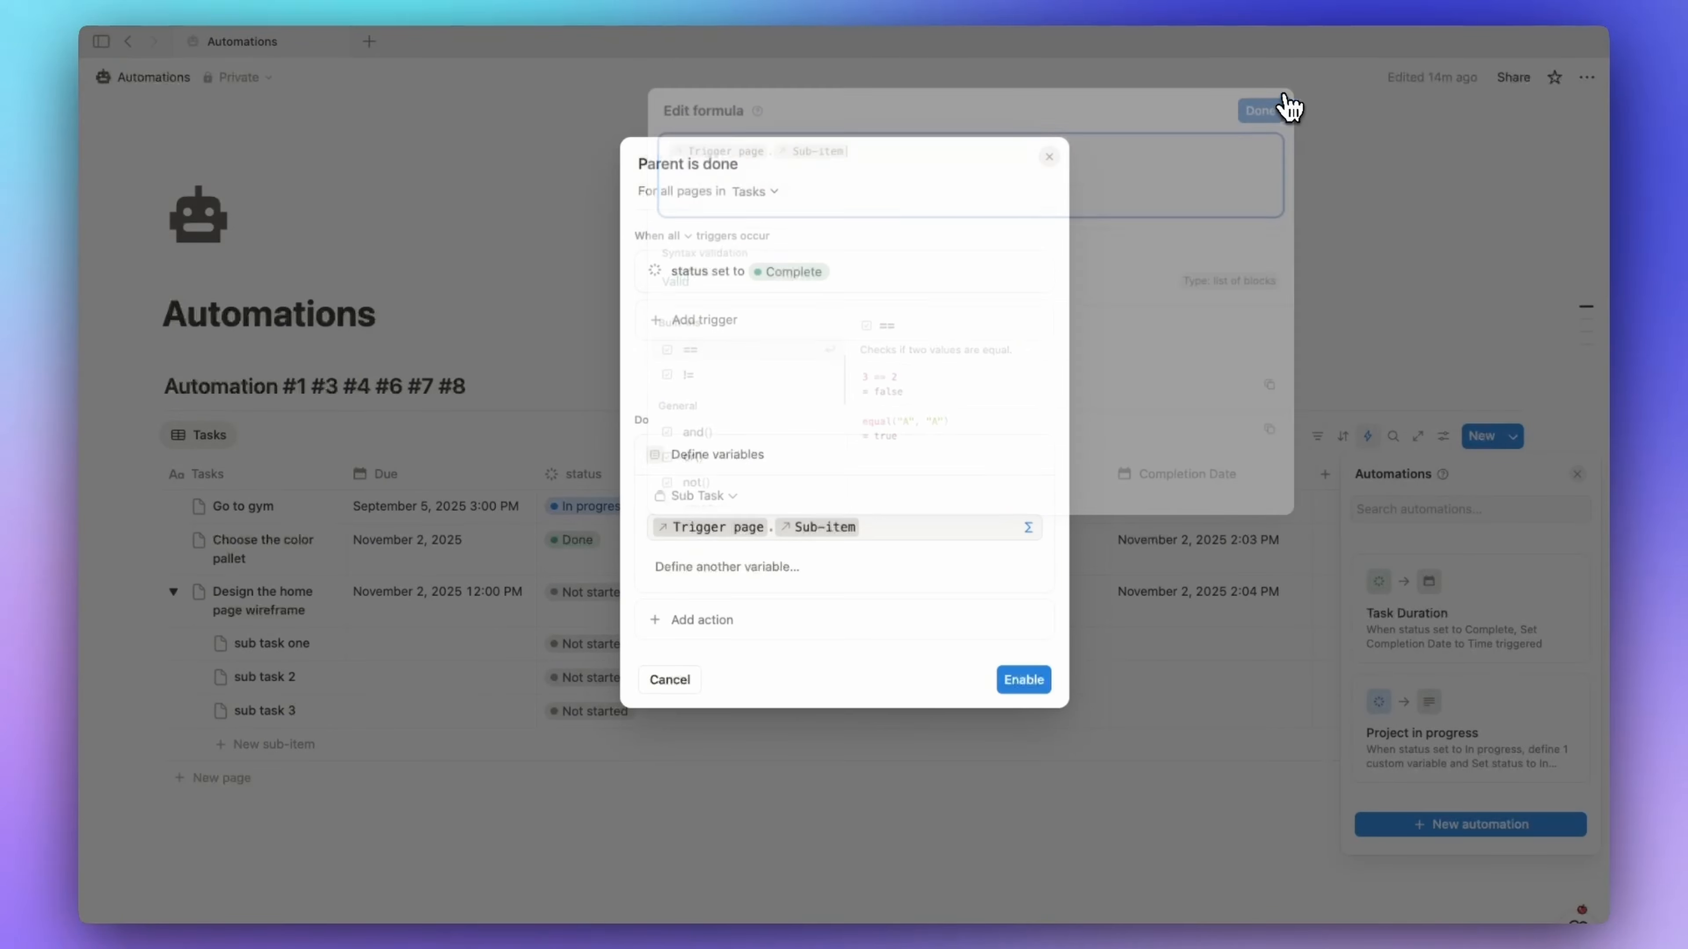
left_click(1023, 679)
key("Escape")
- Examine the Tasks view settings, including the display and filter options for sub-items
left_click(1443, 436)
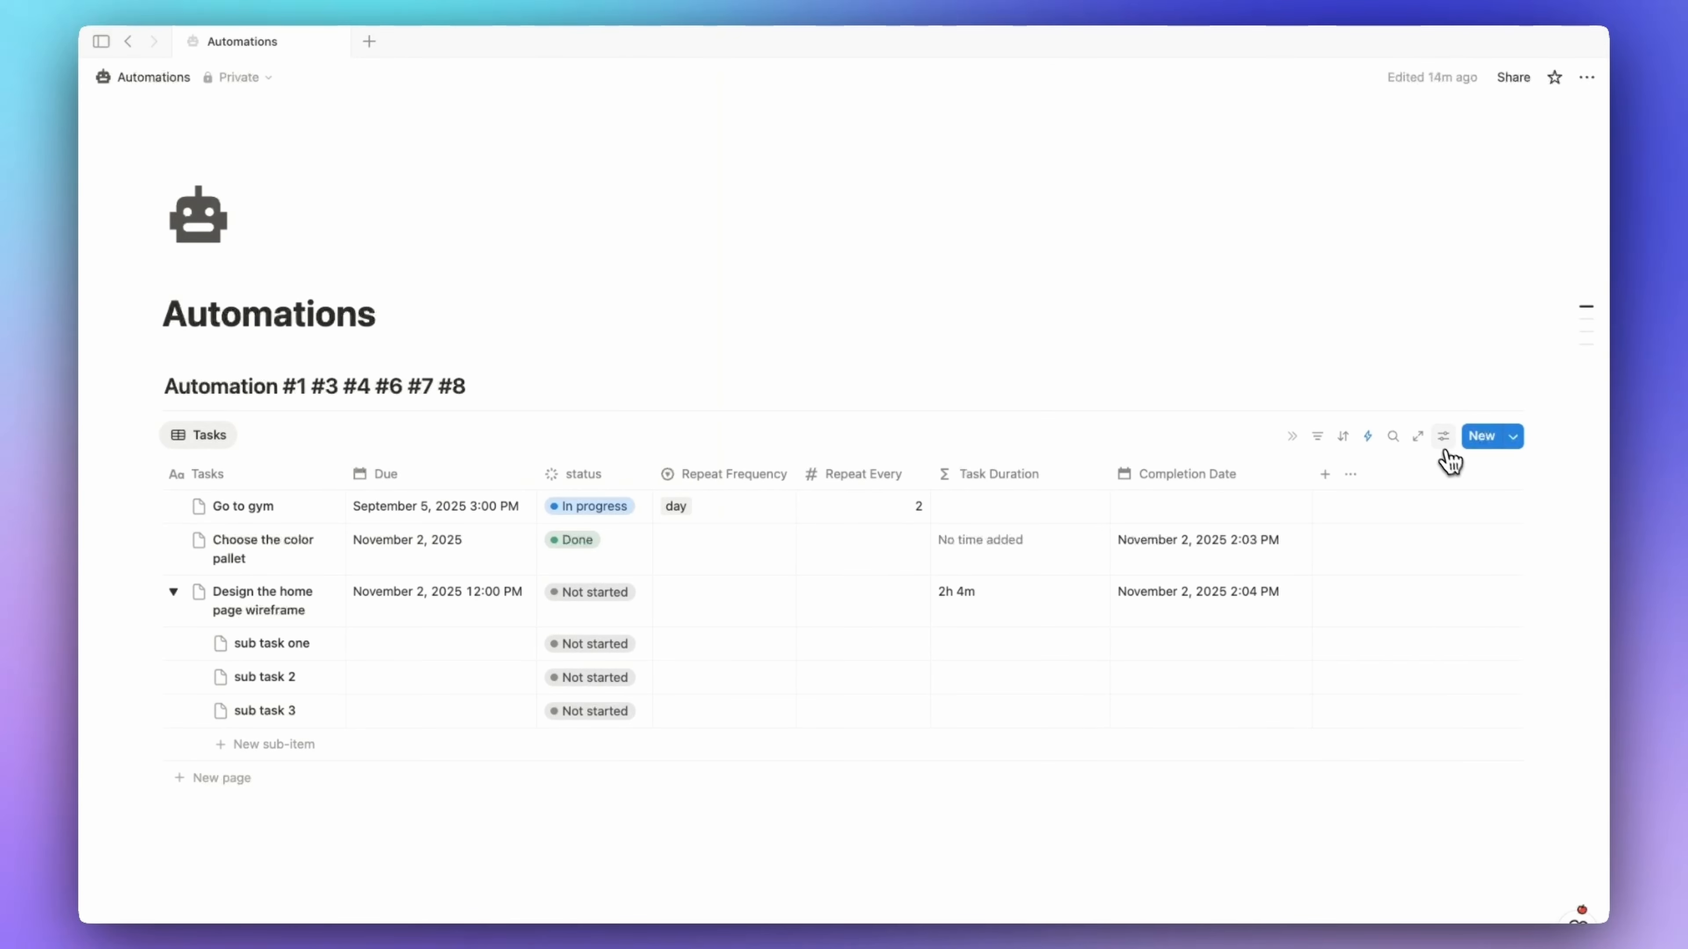
left_click(1442, 440)
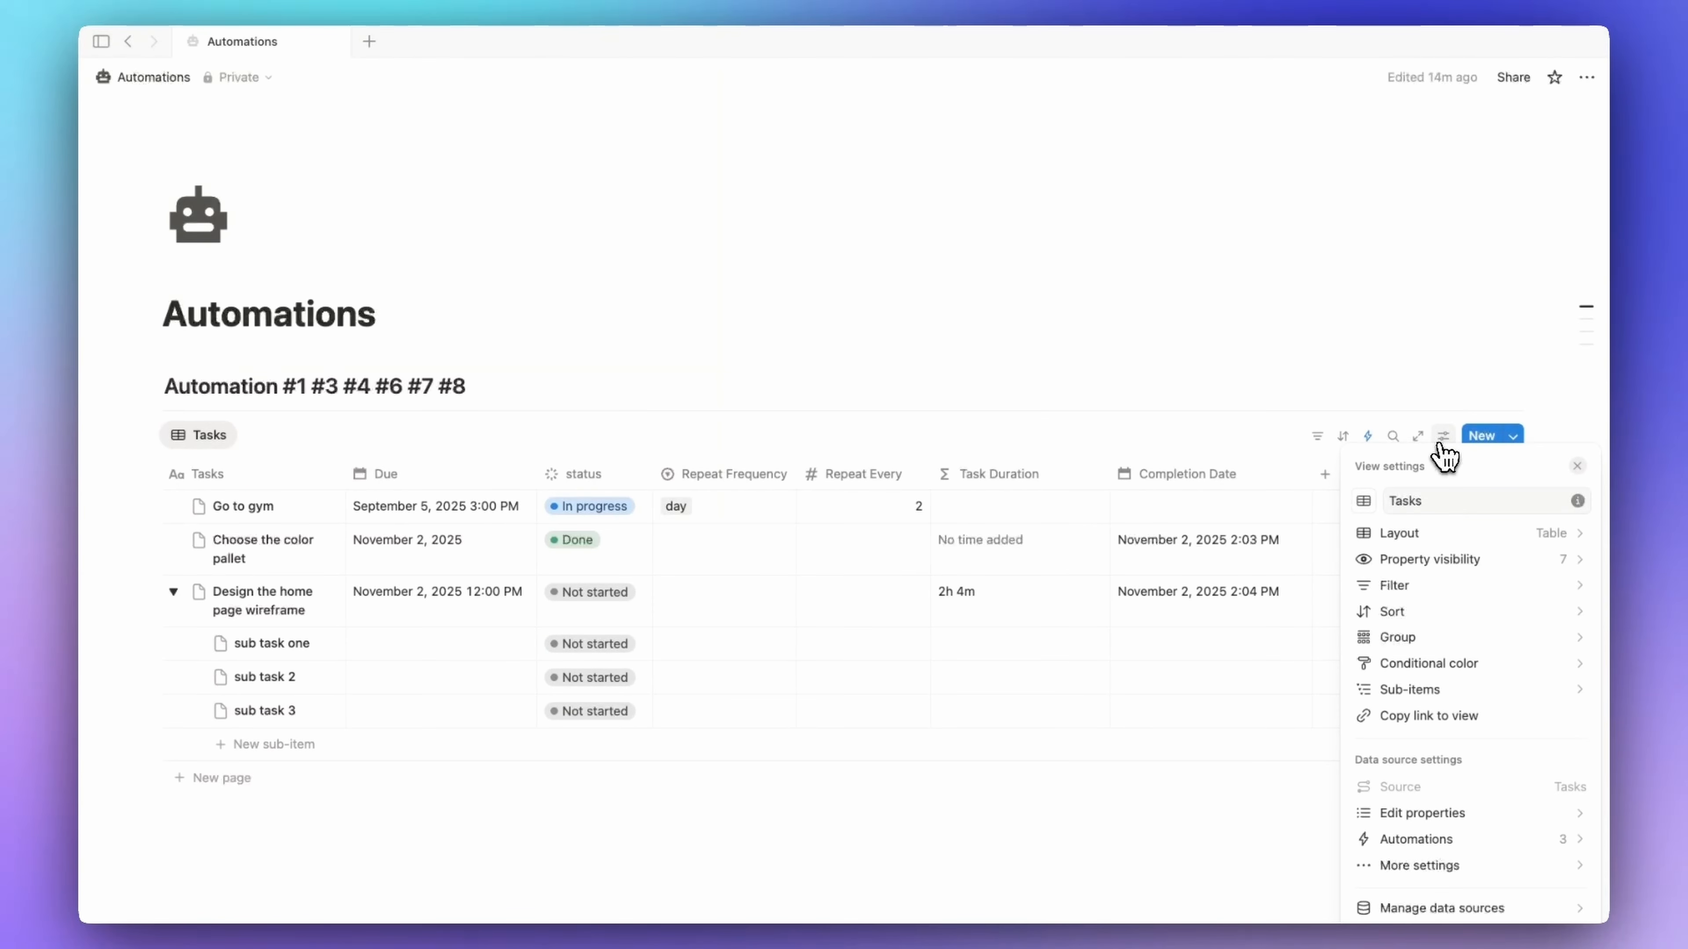
left_click(1495, 691)
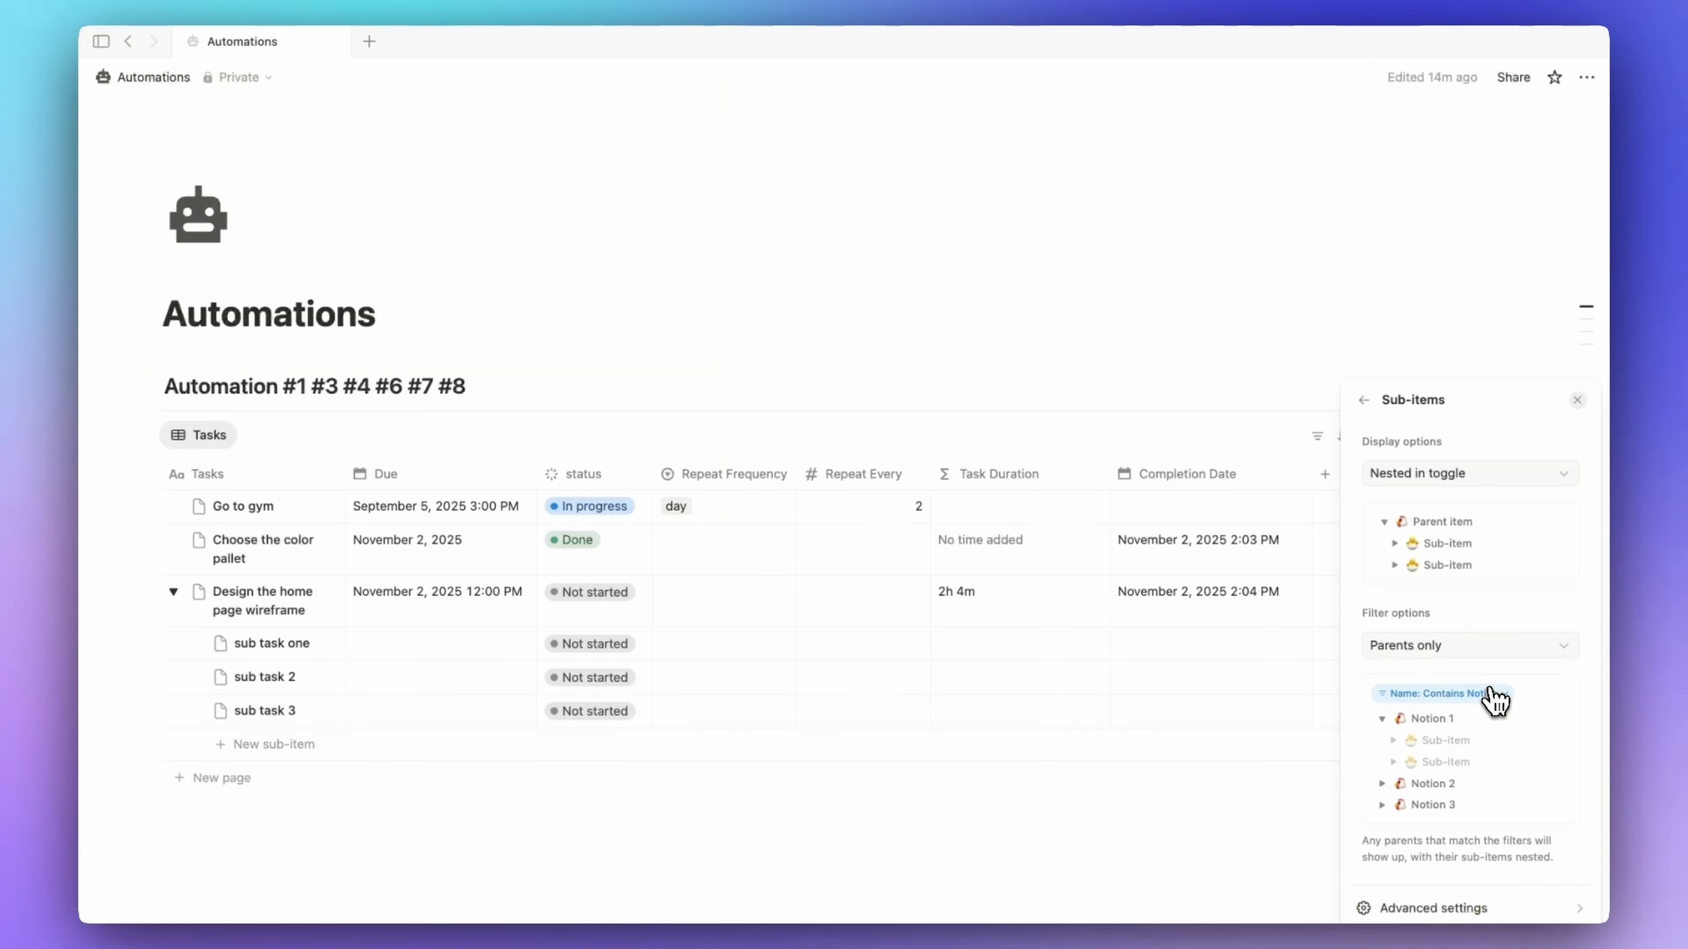
left_click(1285, 469)
left_click(1443, 437)
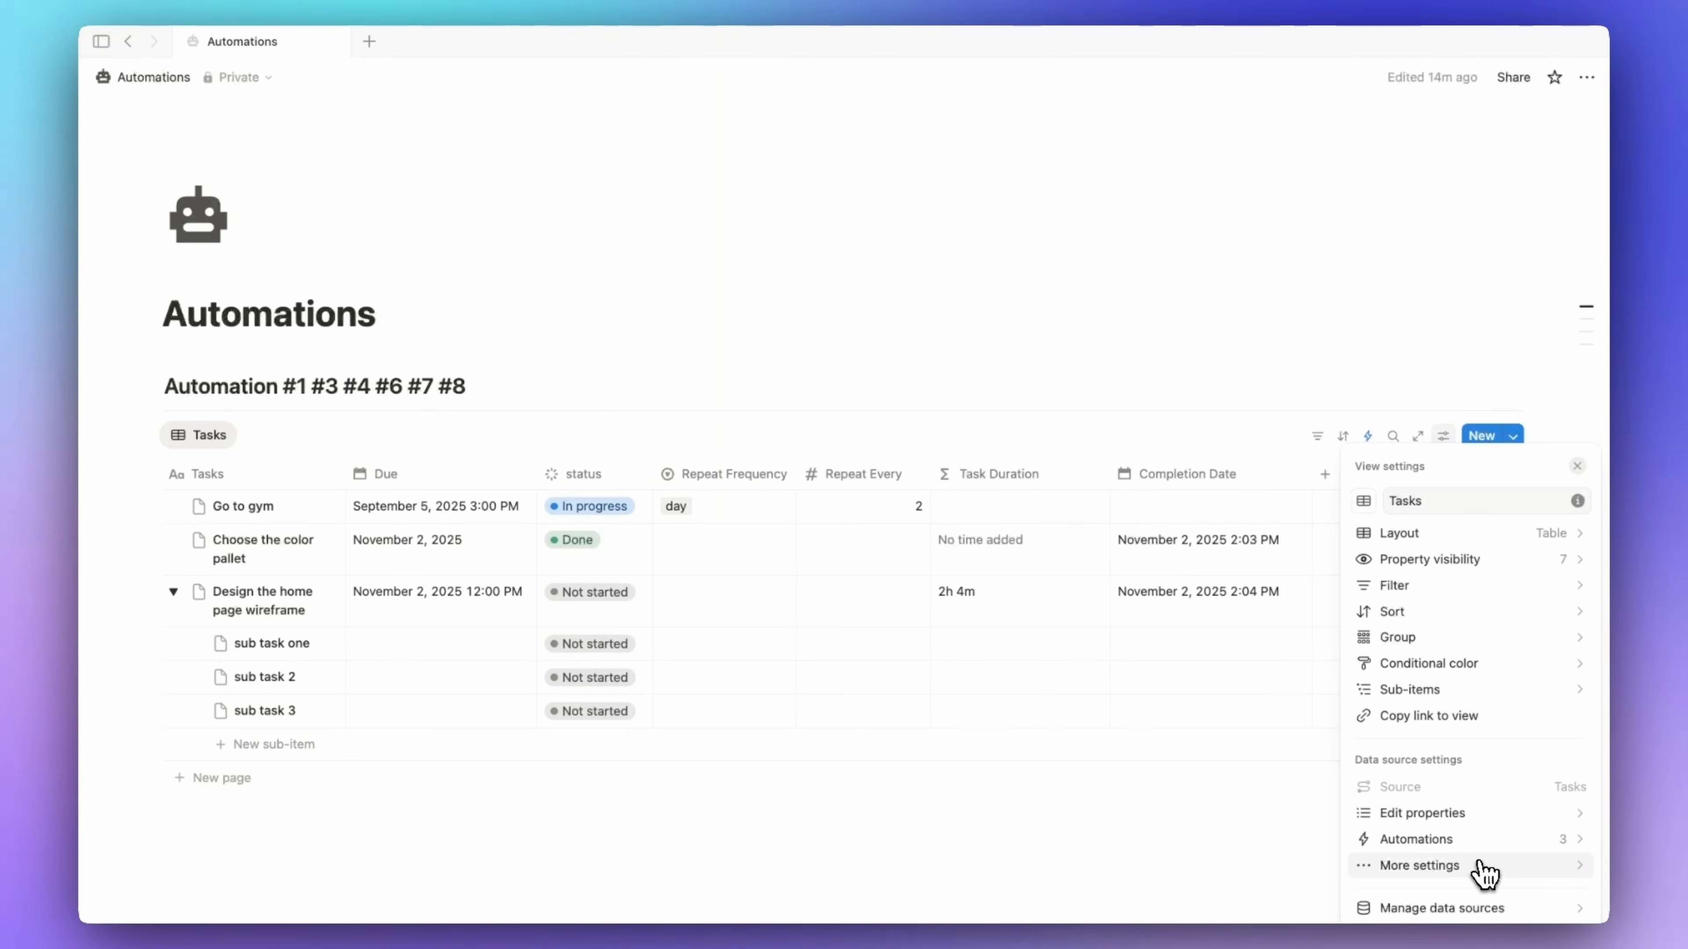
left_click(483, 399)
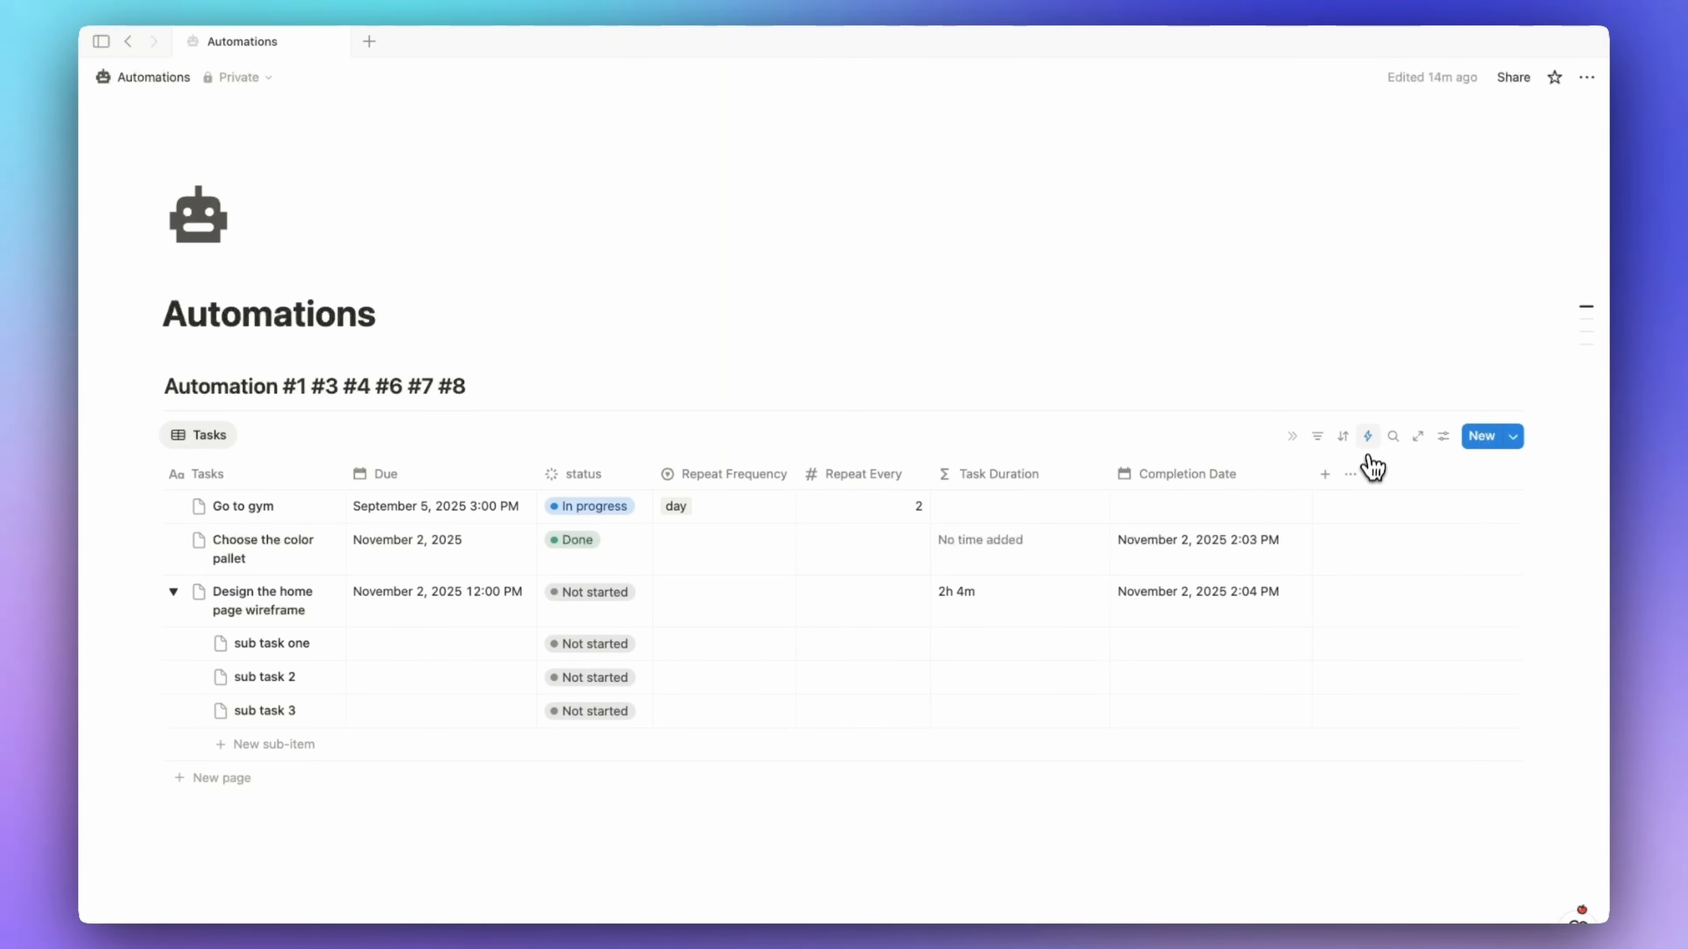
- Add an Edit pages action to the "Parent is done" automation that targets the Sub Task variable
left_click(1367, 436)
left_click(1439, 585)
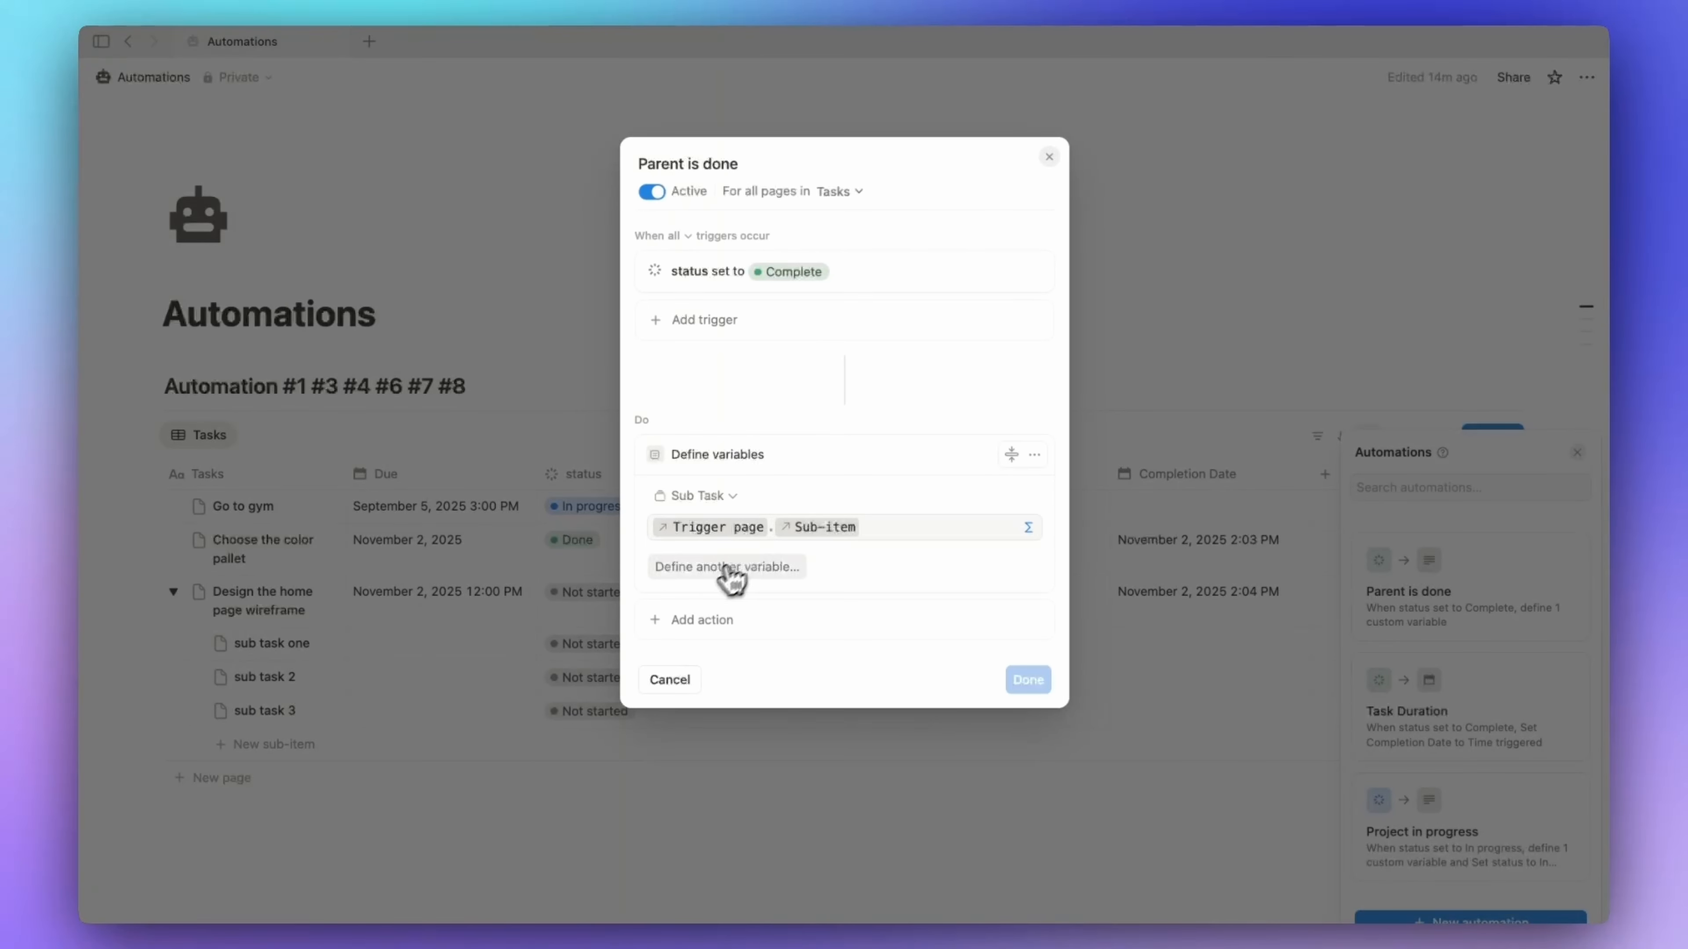
left_click(735, 620)
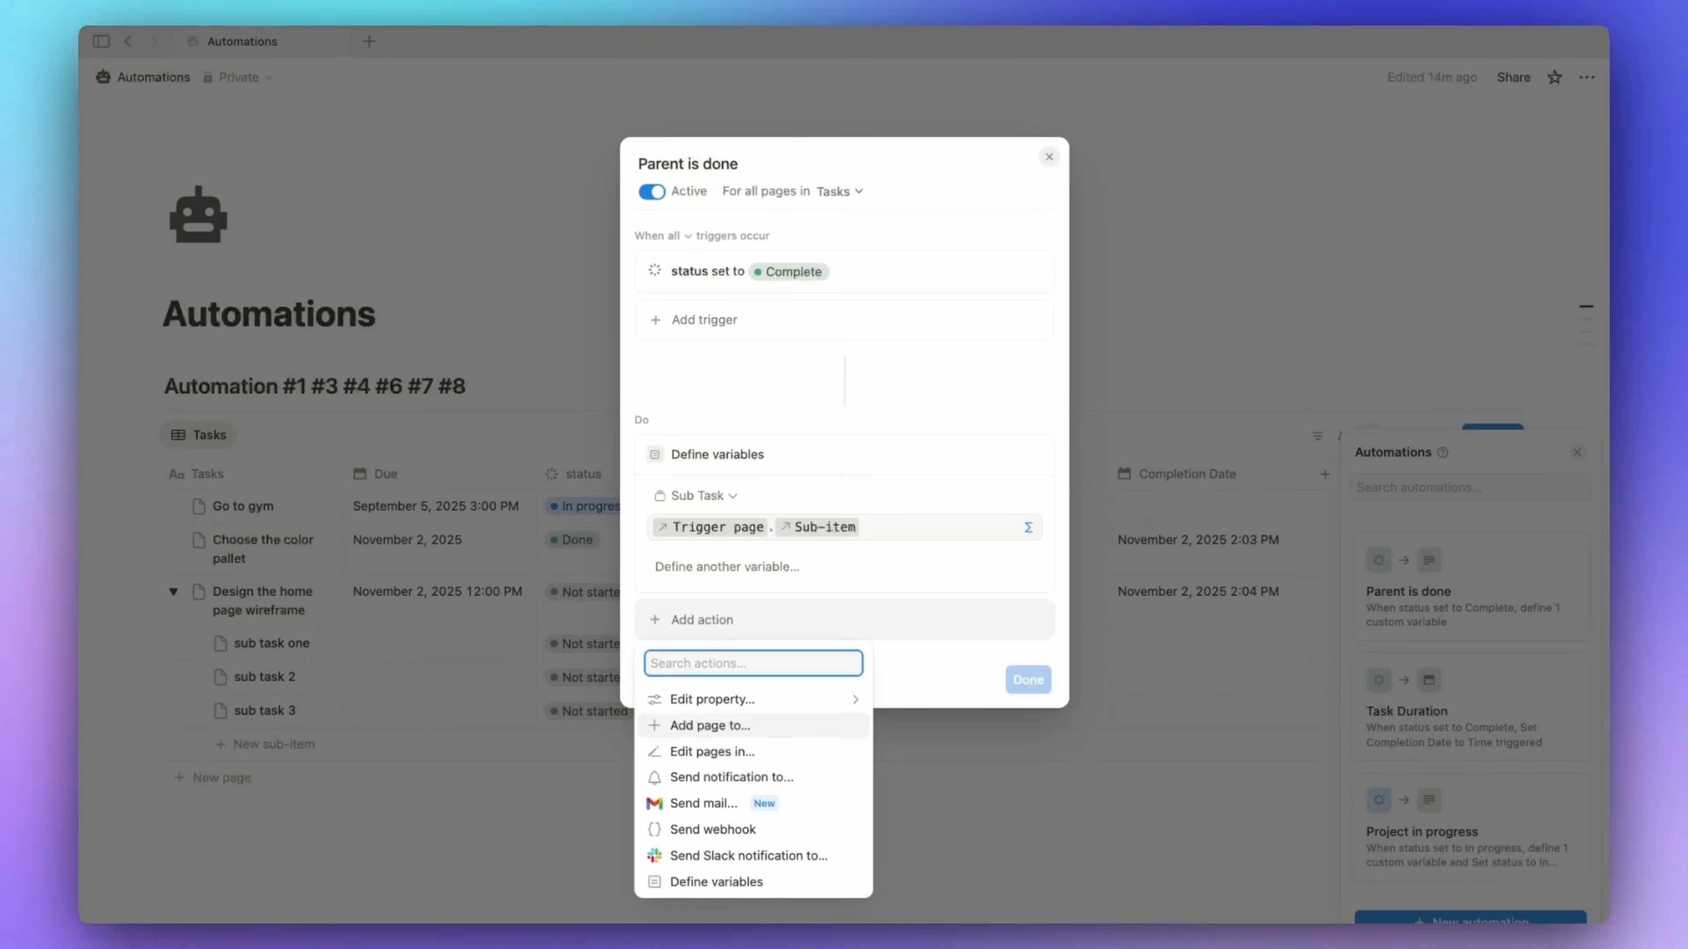
left_click(735, 752)
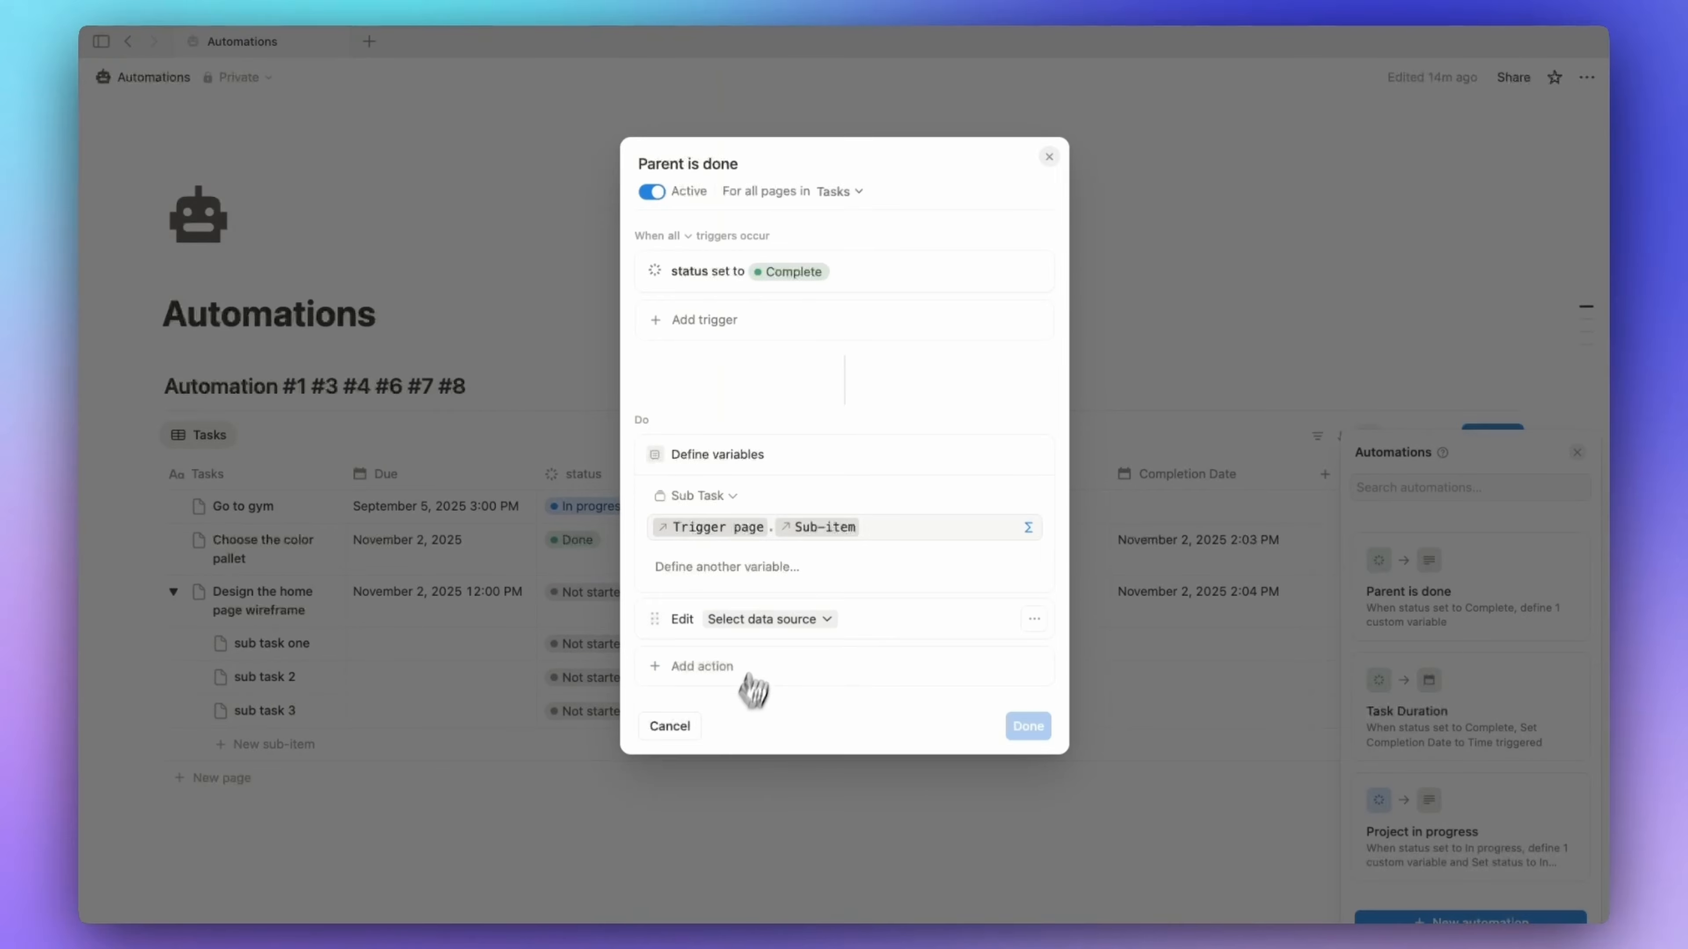
left_click(765, 342)
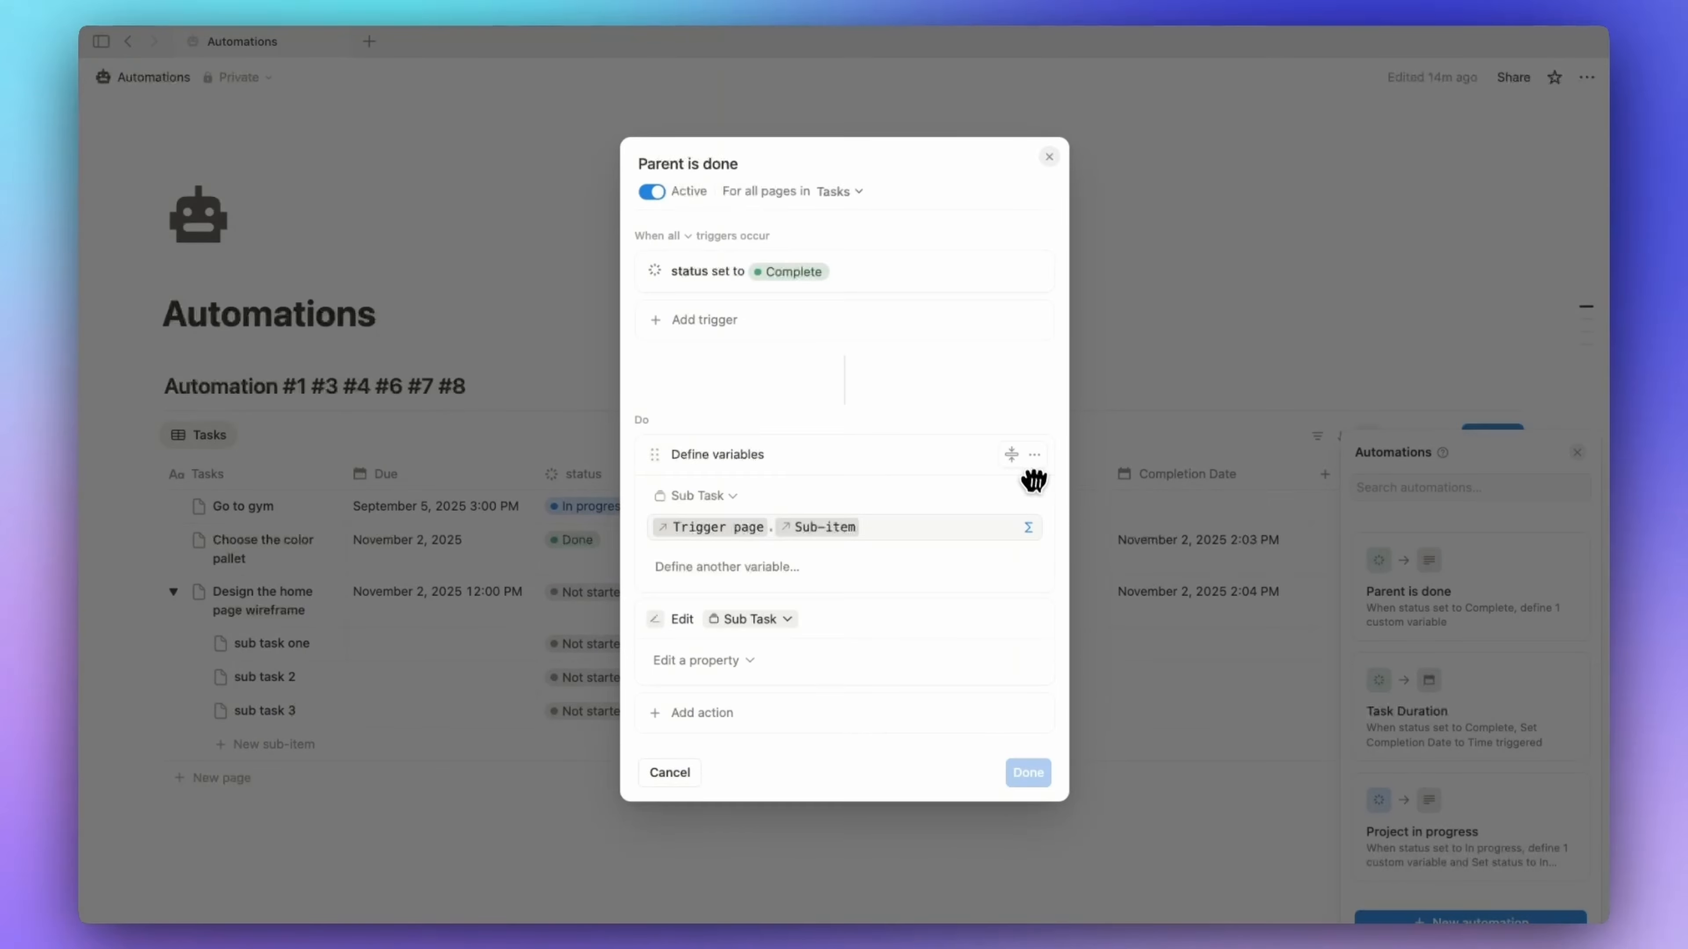
- Have the Sub Task edit action set the status to Done, and save the automation
left_click(736, 658)
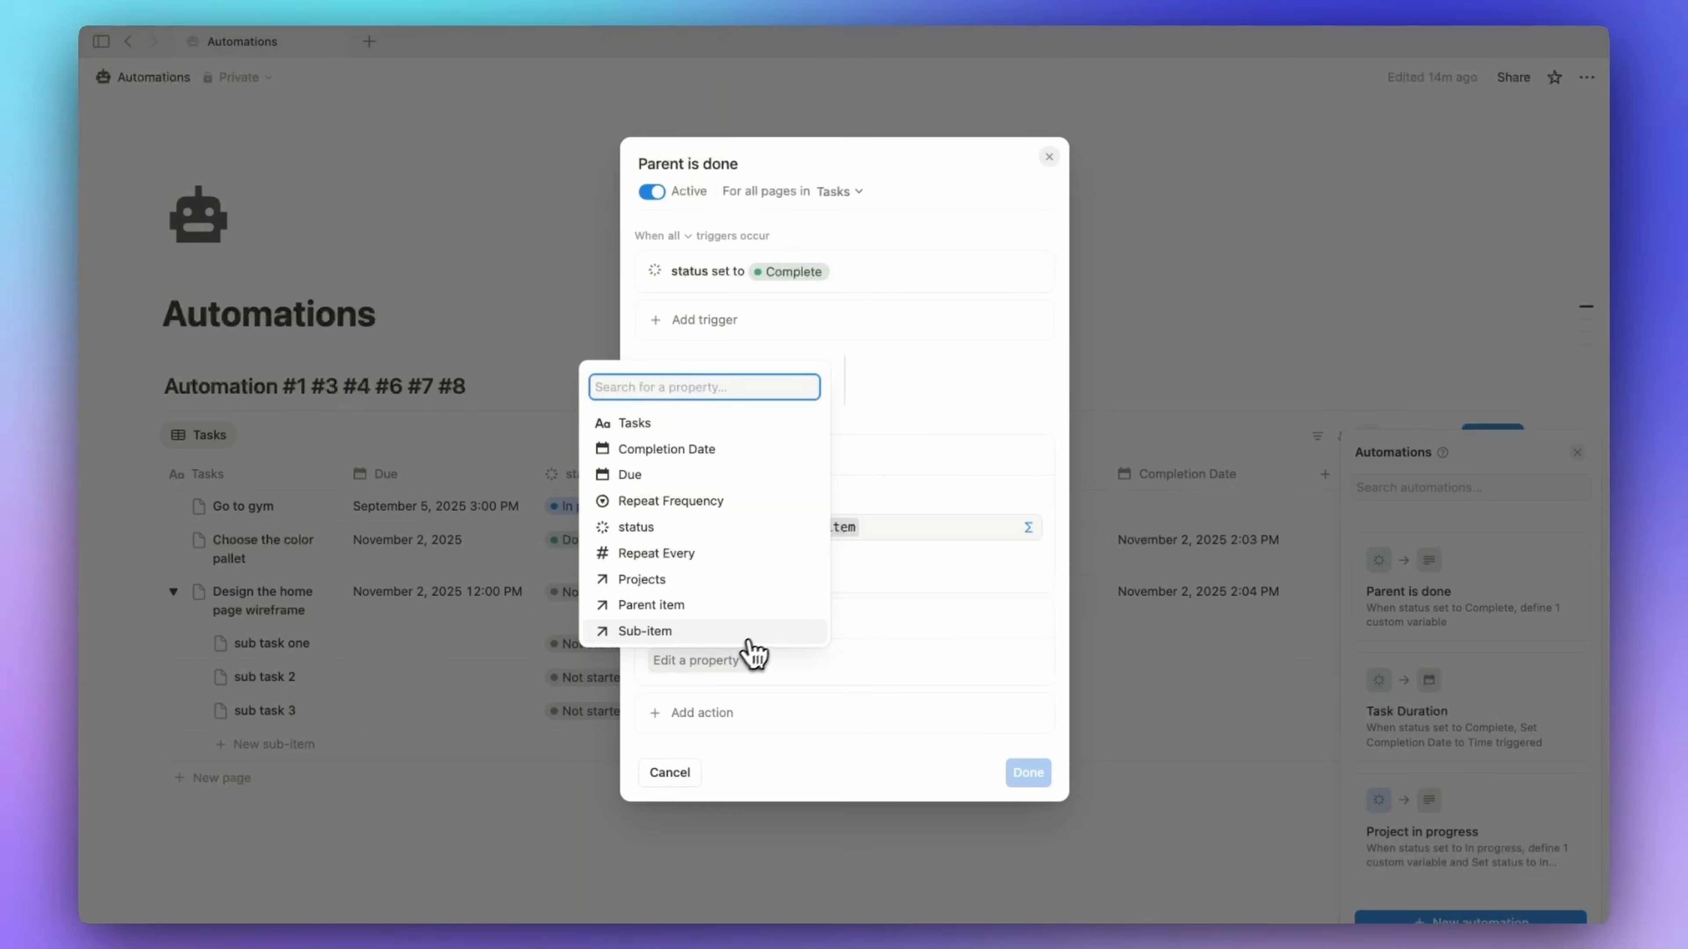
left_click(677, 529)
left_click(839, 660)
left_click(864, 891)
left_click(1020, 815)
left_click(1020, 818)
- Test the automation by setting the "Design the home page wireframe" parent task's status to Done
scroll(644, 545, "down", 1)
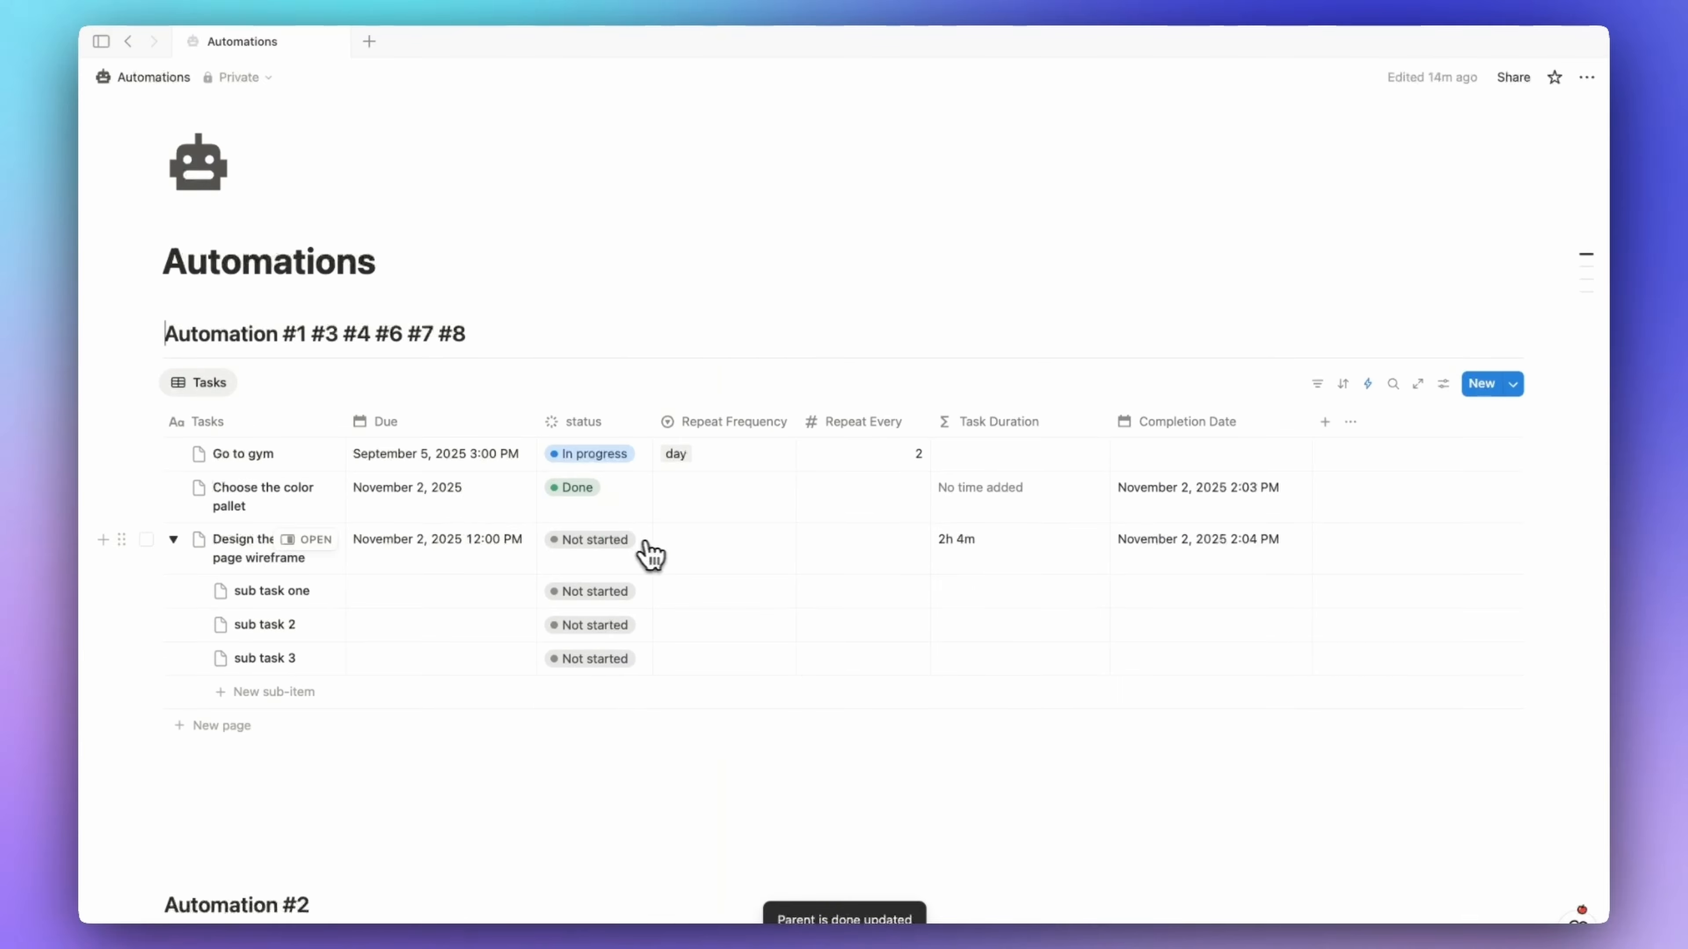
left_click(588, 562)
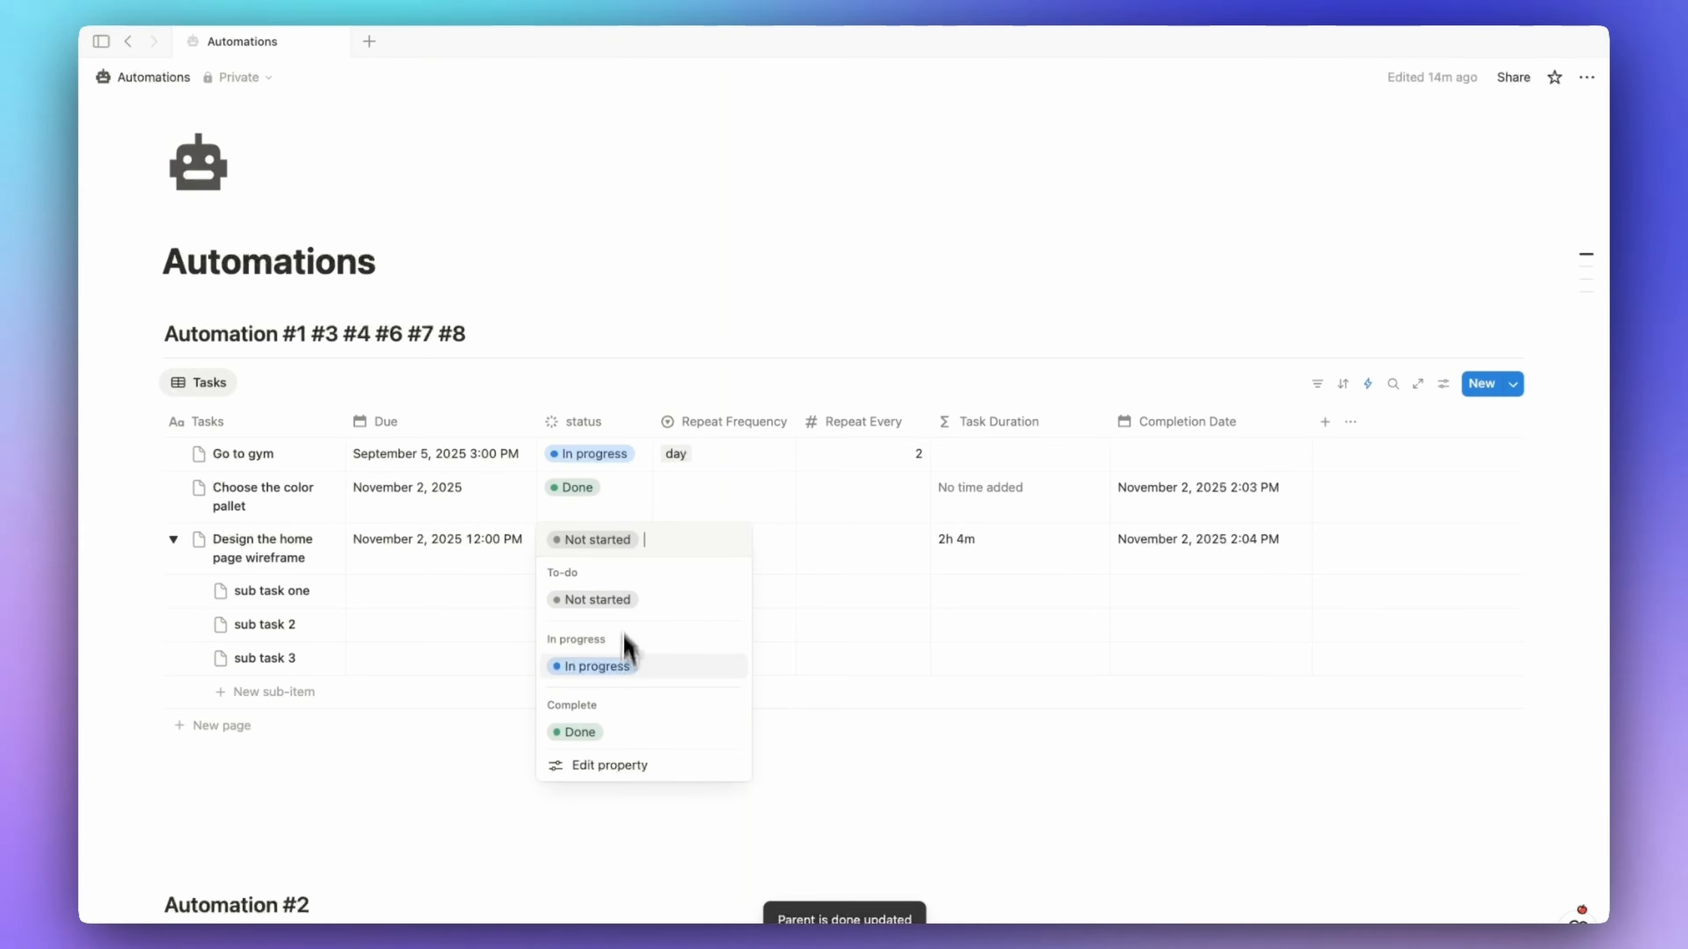
left_click(596, 745)
left_click(521, 353)
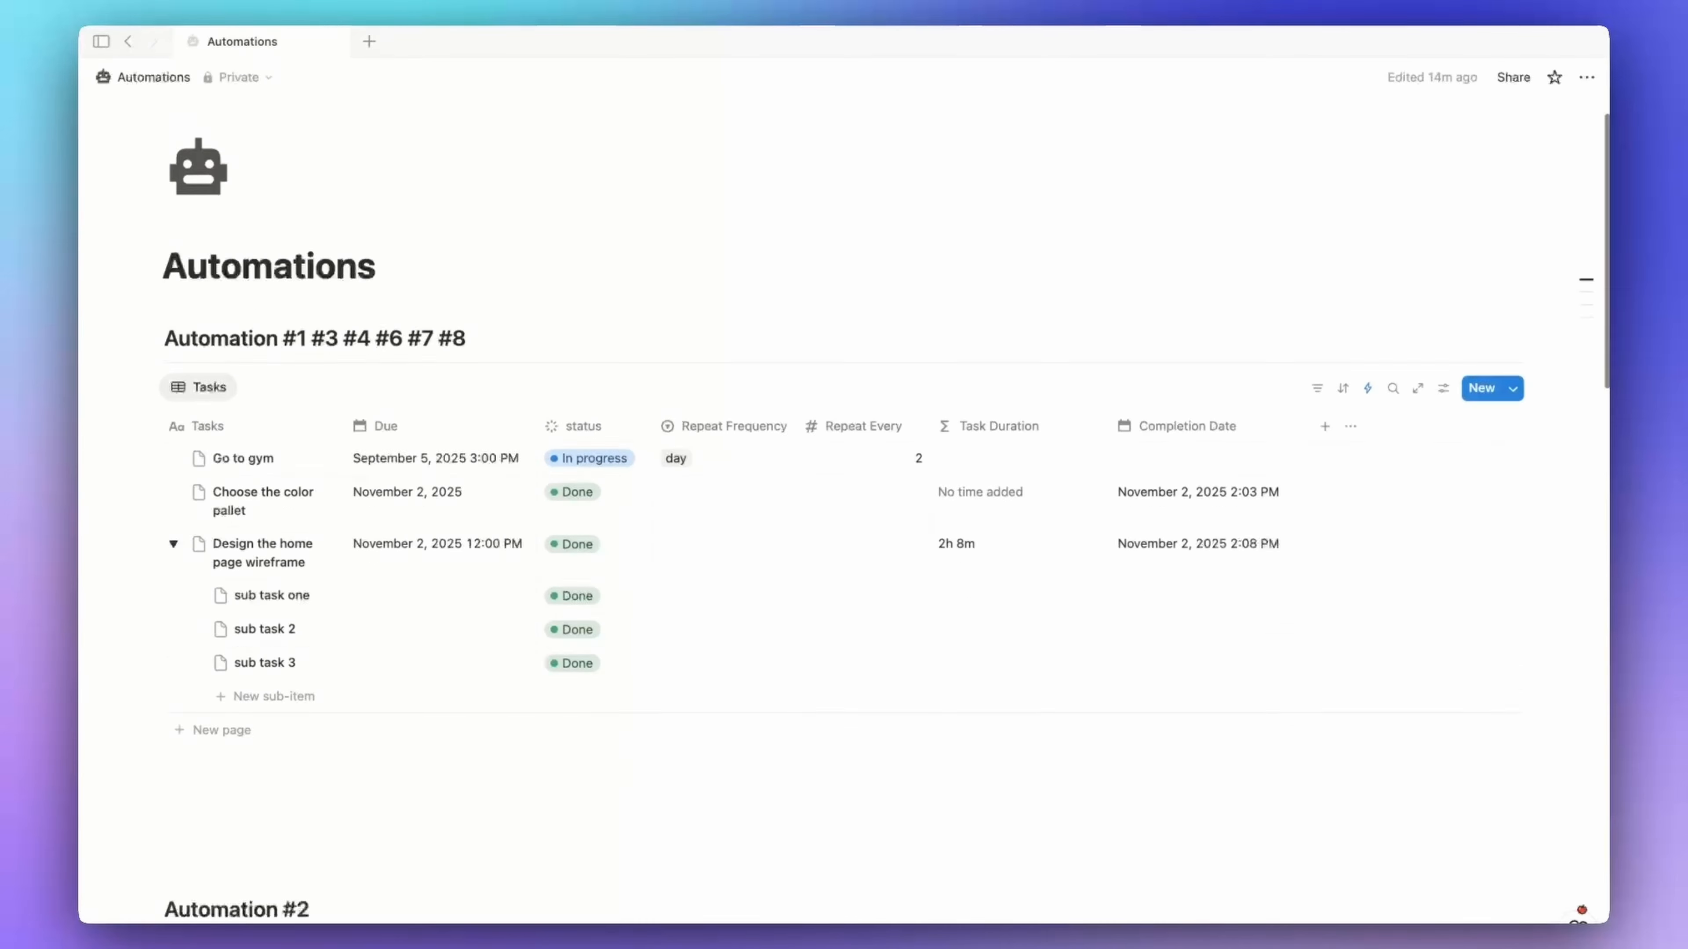
- Return the parent wireframe task's status to Not started
scroll(844, 475, "down", 5)
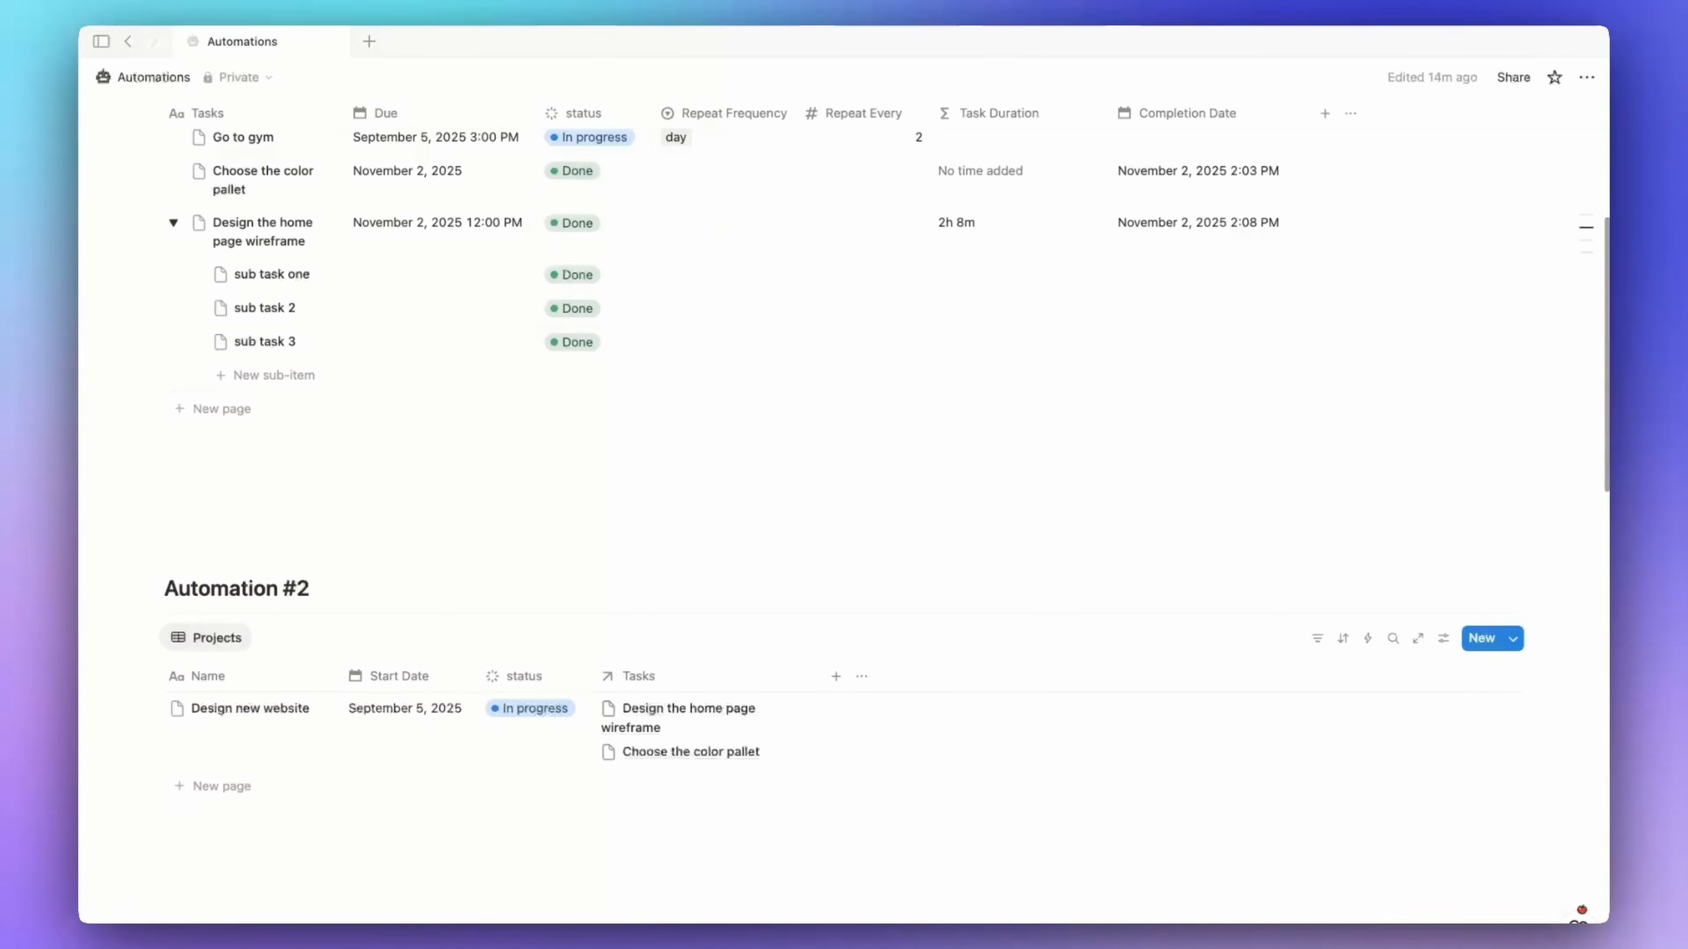
scroll(573, 552, "up", 4)
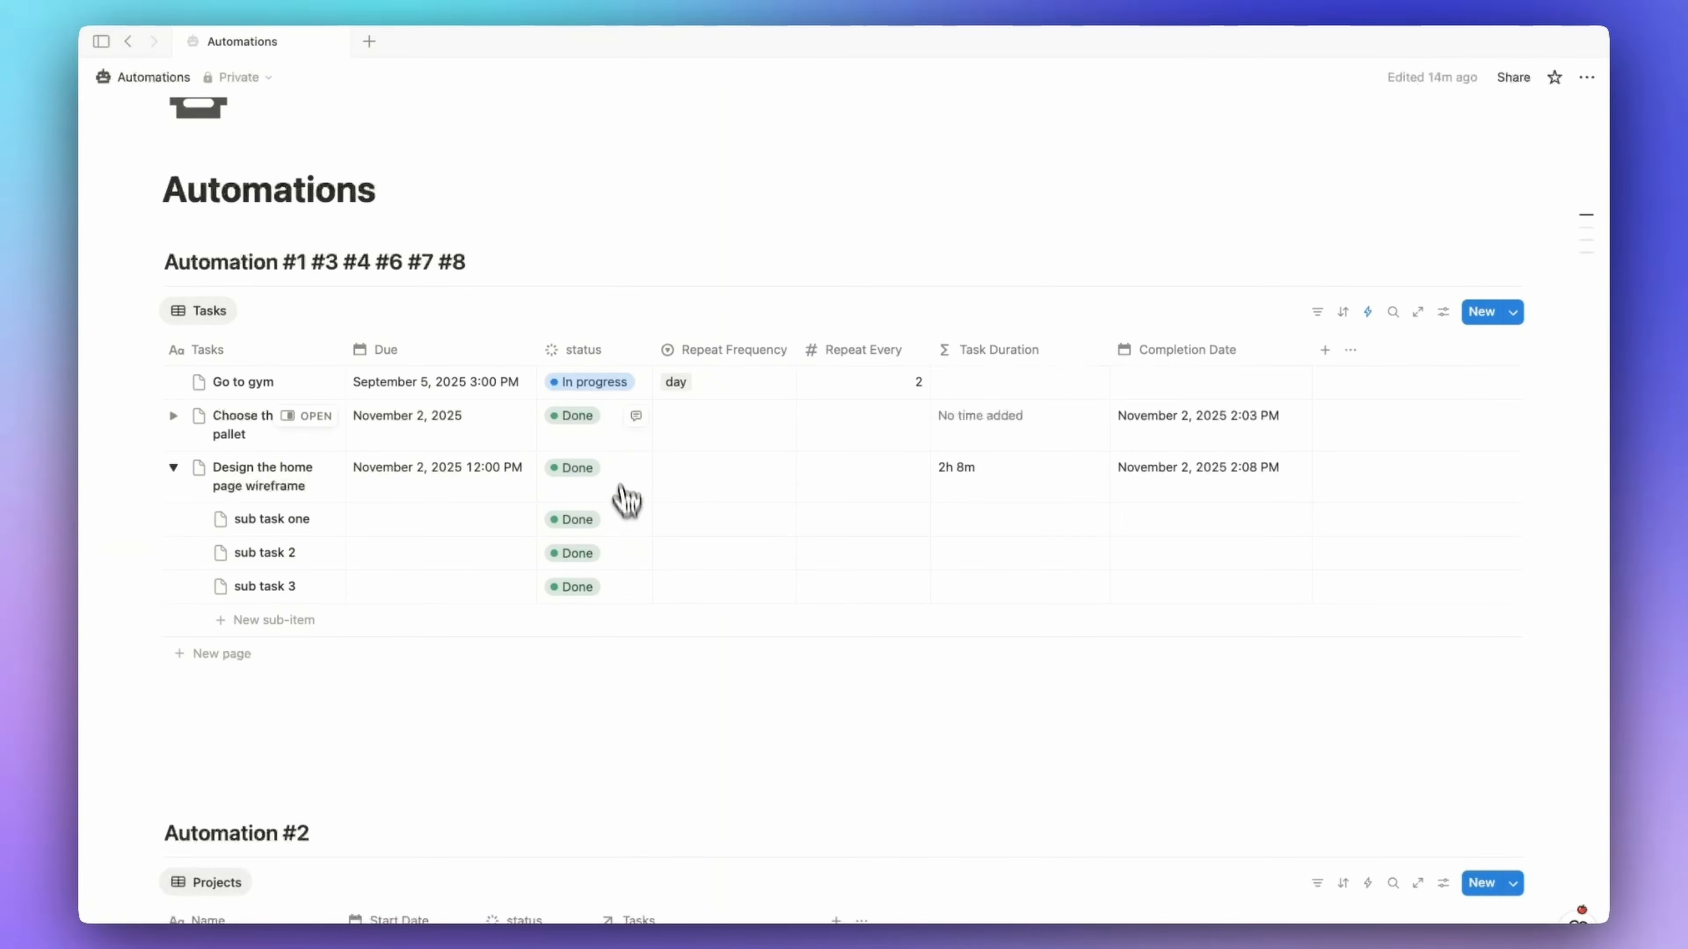
left_click(577, 477)
left_click(621, 530)
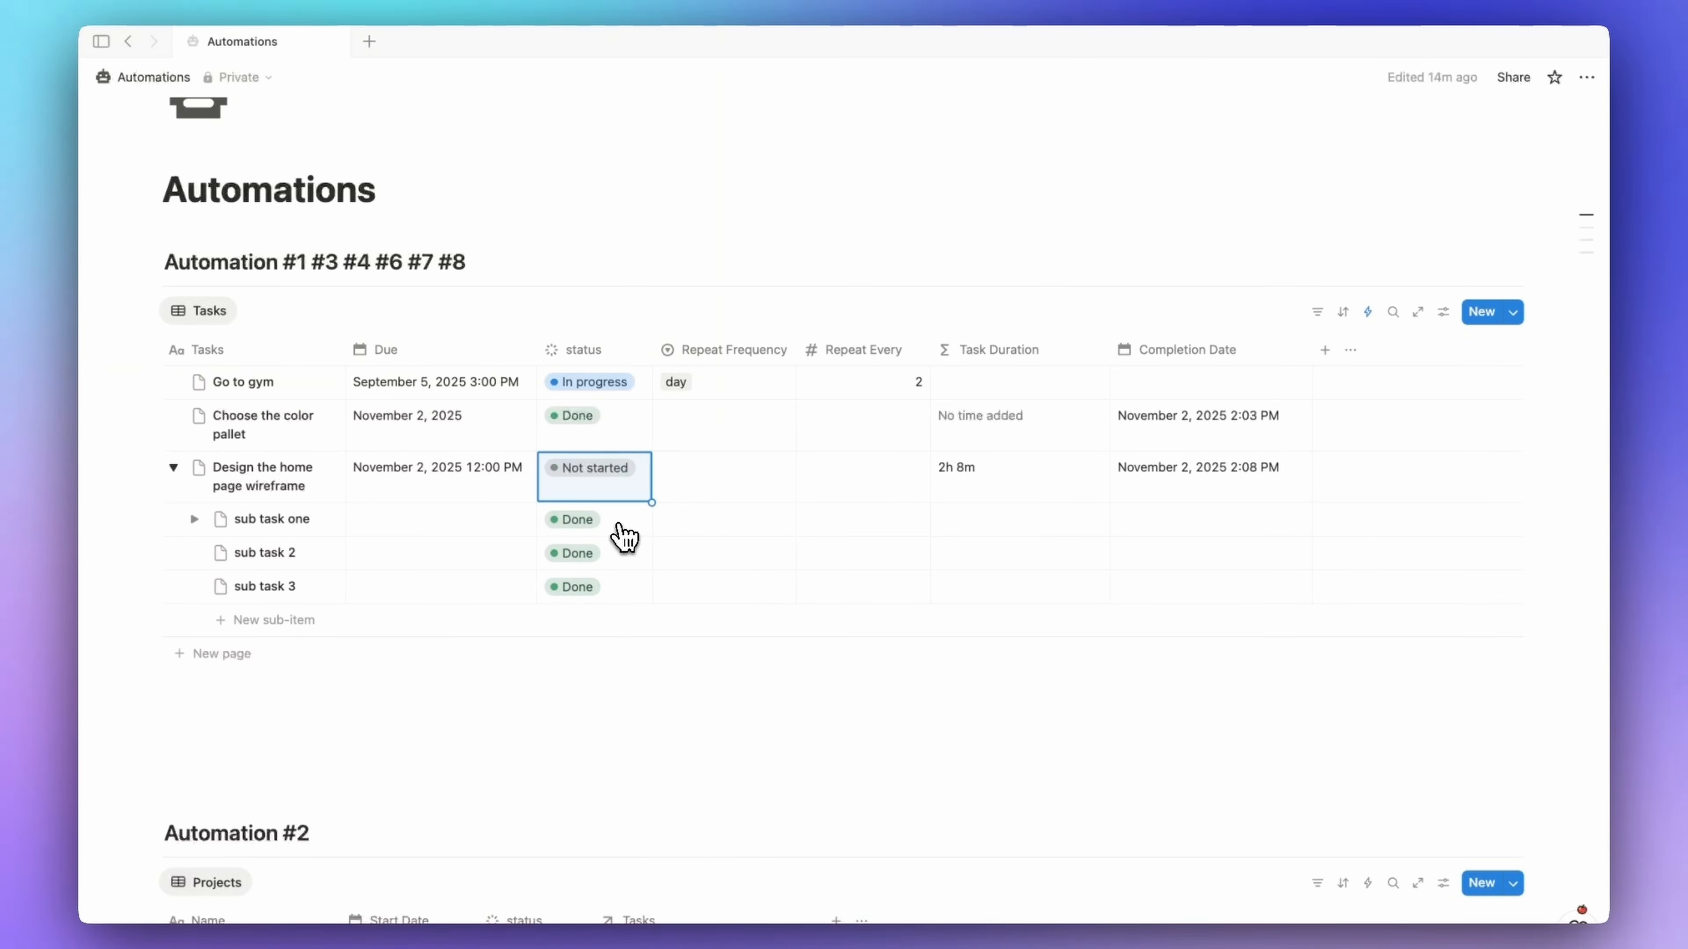
- Return sub task one, sub task 2 and sub task 3 to the Not started status
left_click(576, 522)
left_click(588, 581)
left_click(592, 558)
left_click(598, 614)
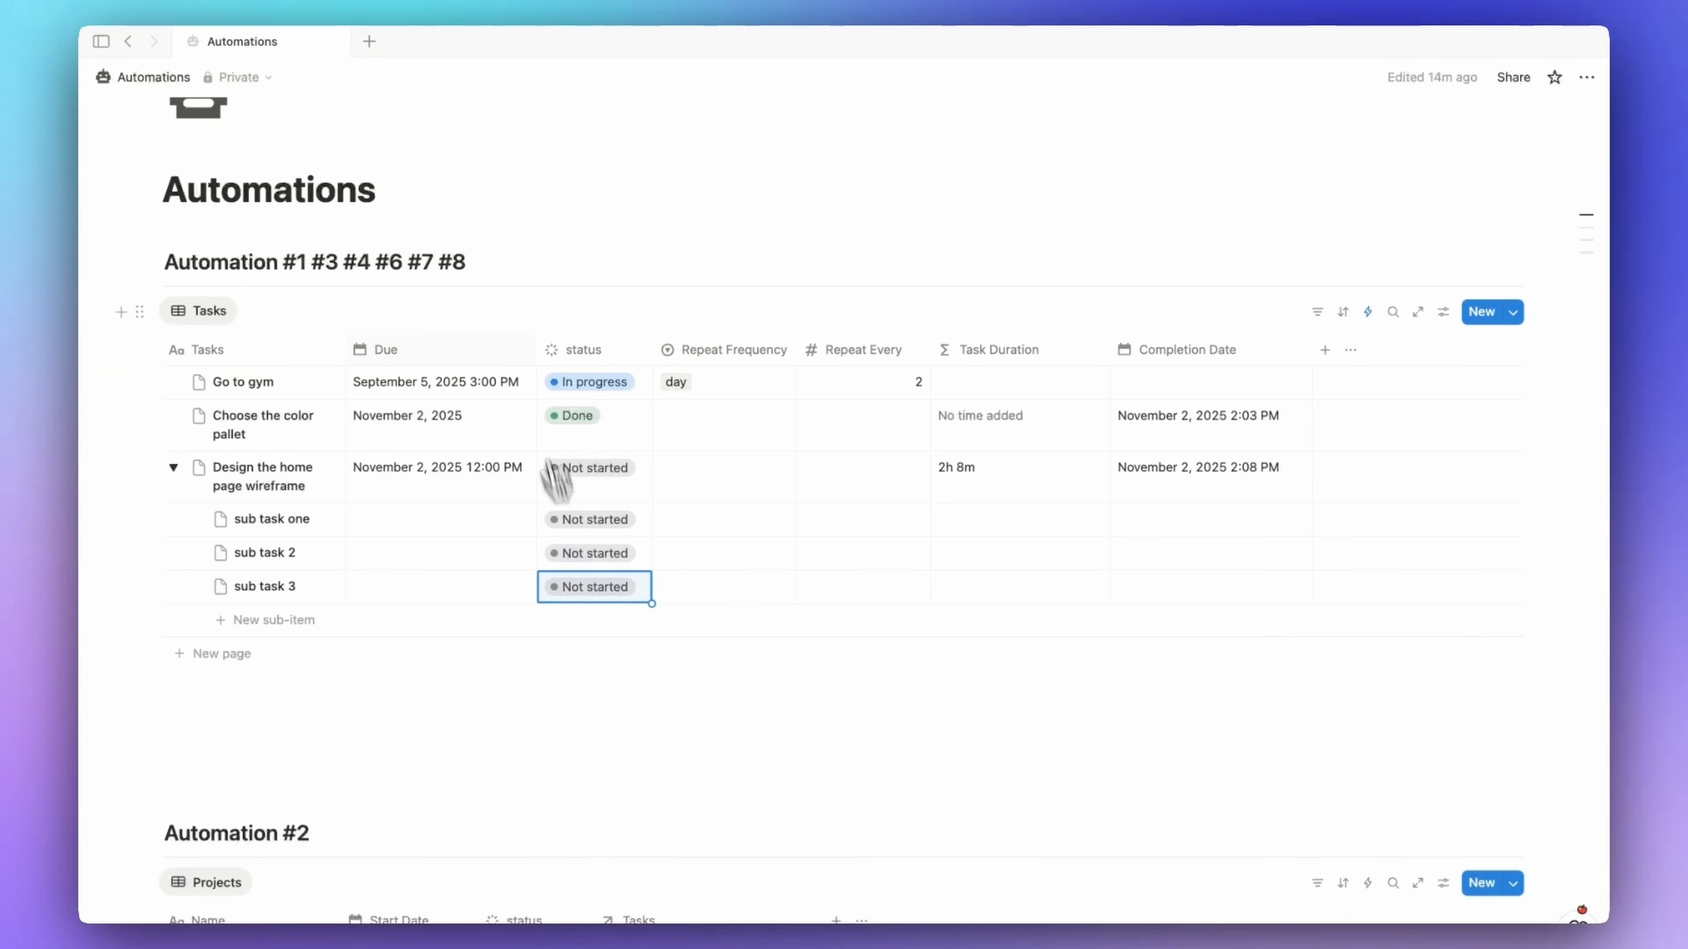
- Add a formula property named "Completed Sub Item" to the Tasks database
left_click(1321, 360)
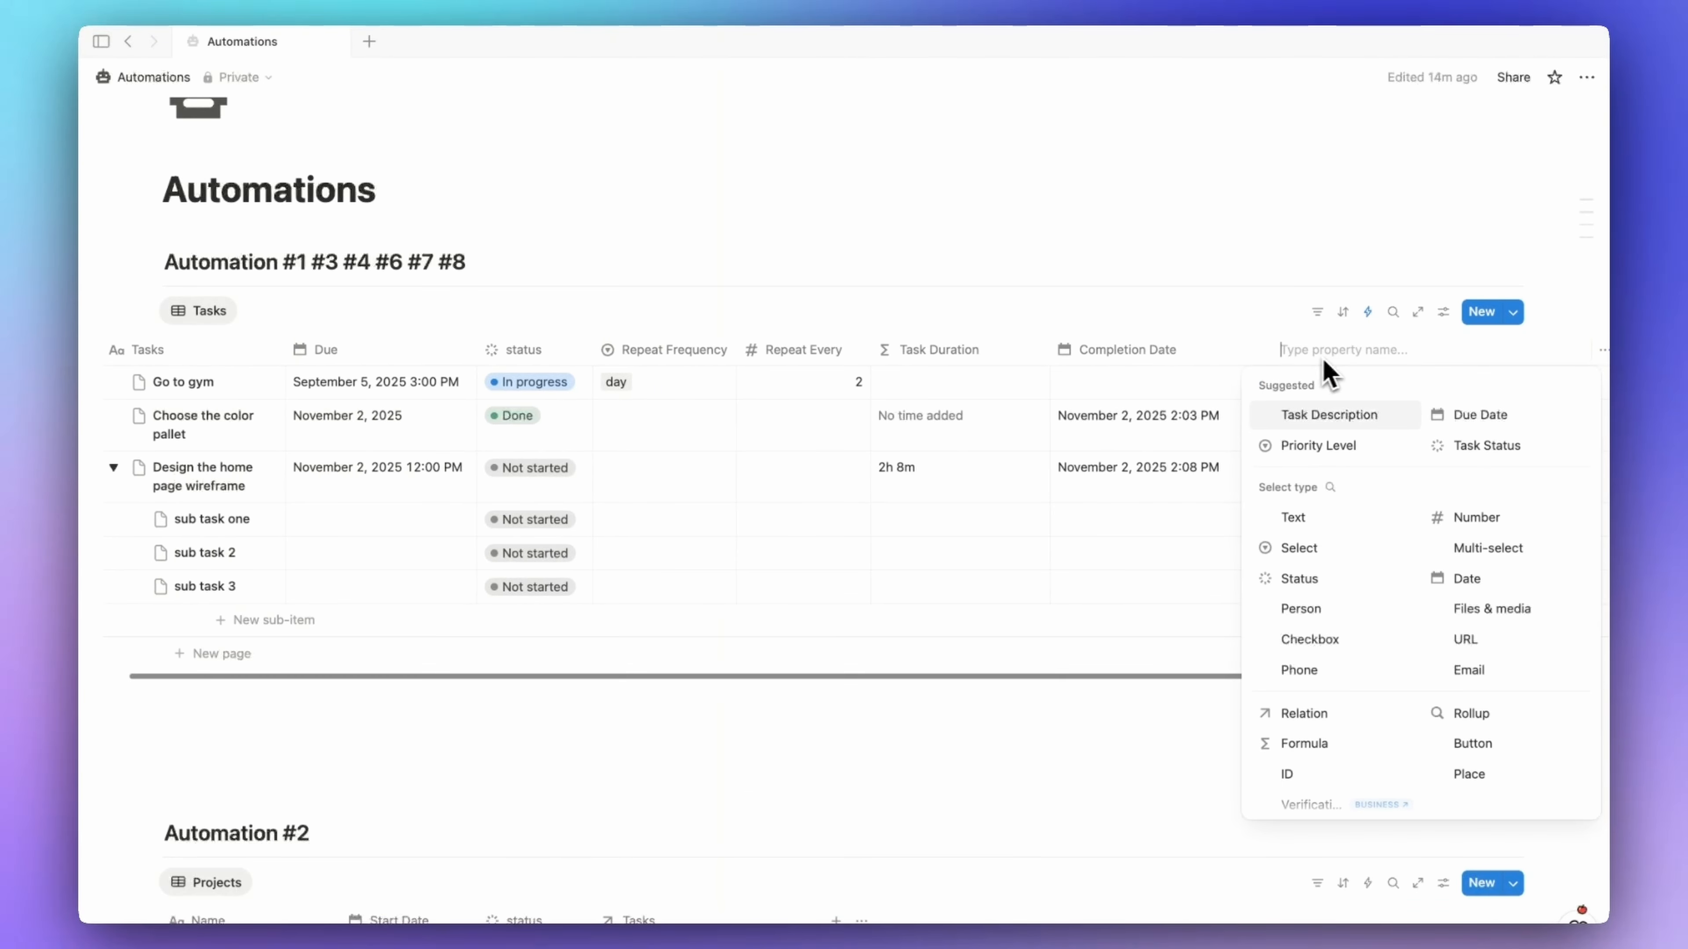
left_click(1397, 419)
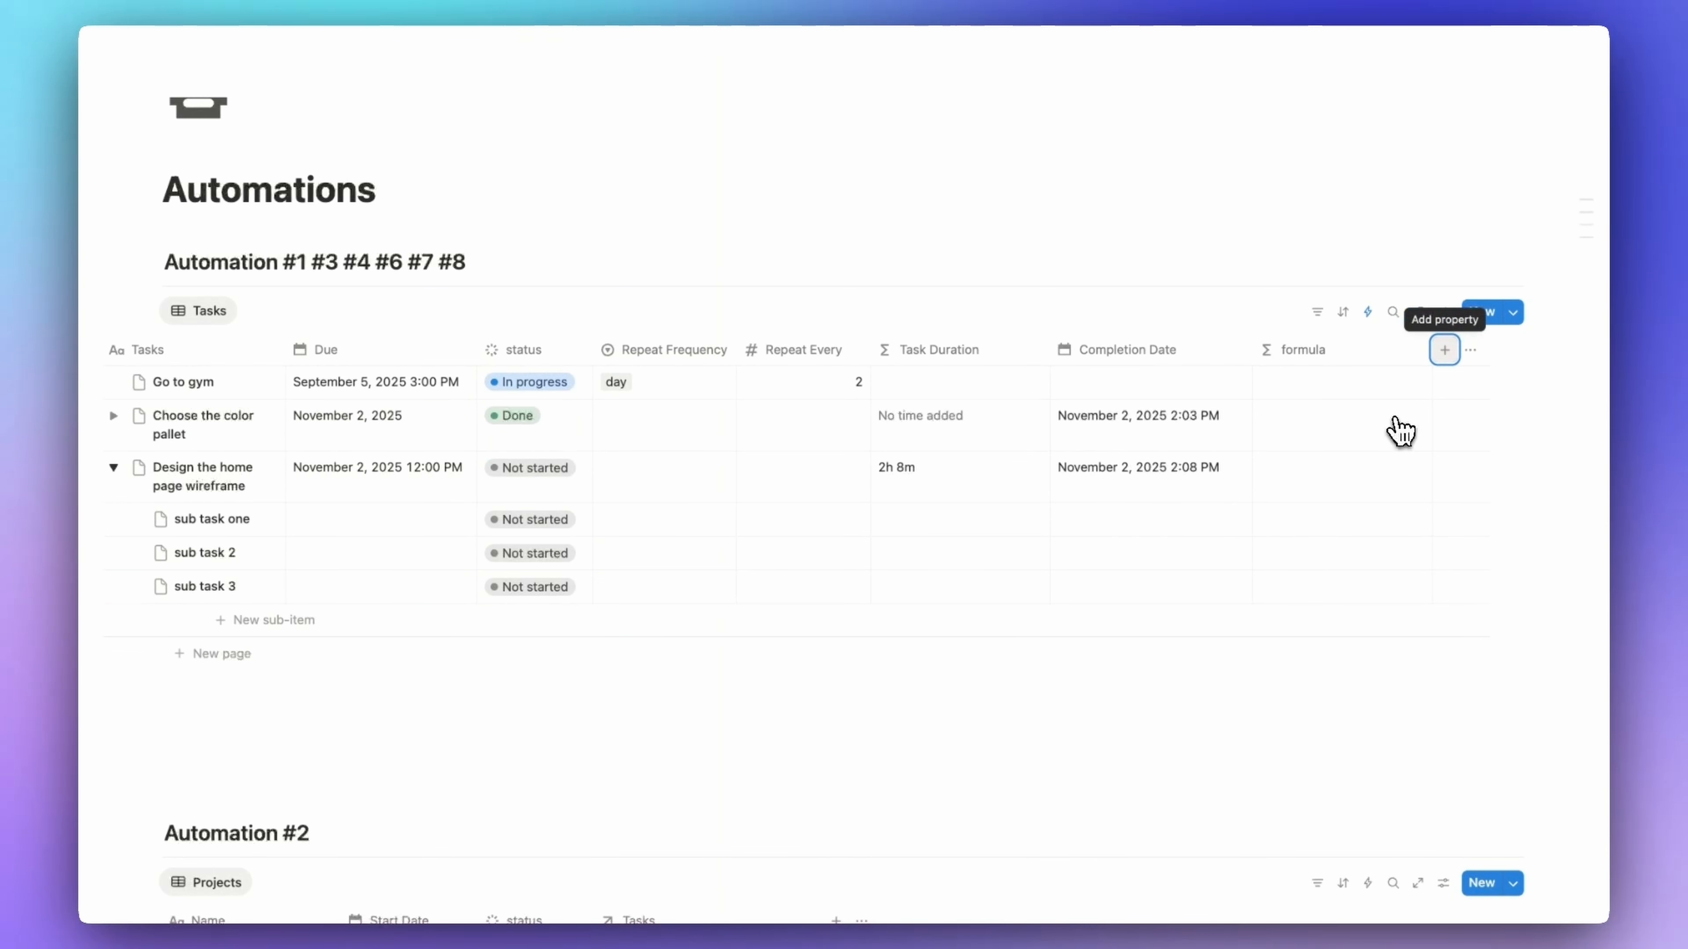
left_click(1324, 357)
type("Co")
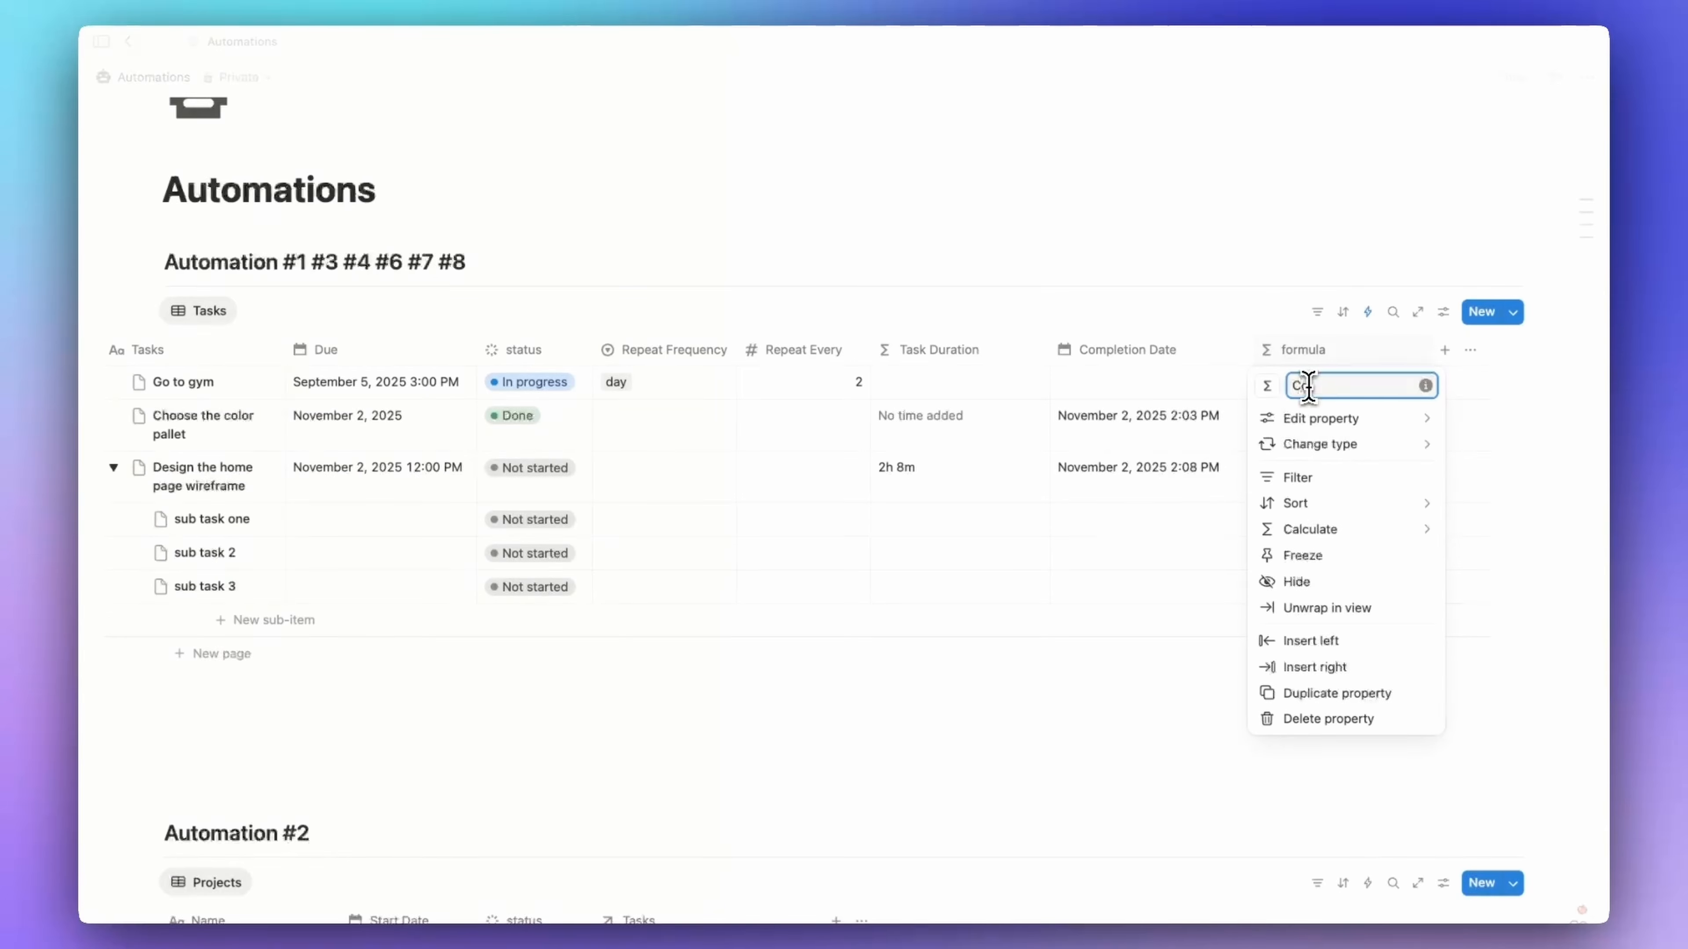
type("mpleted Sub I")
type("tem")
key("Return")
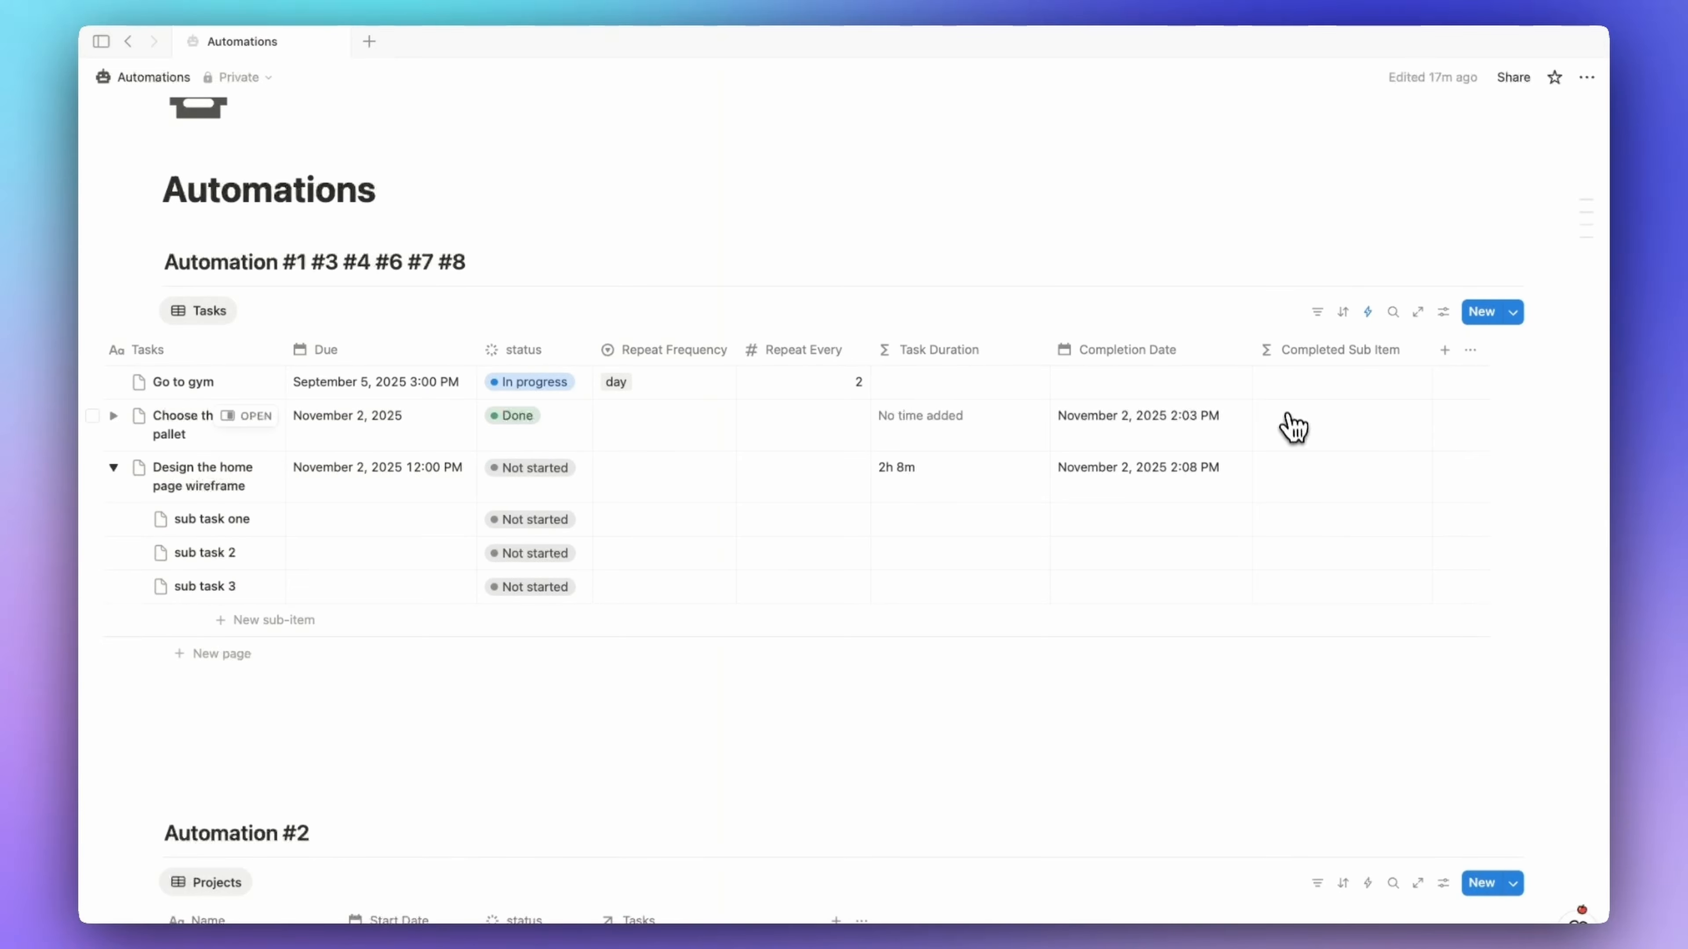
- Set the Completed Sub Item formula to ifs(!empty(Sub-item),map(Sub-item,current.status).length() == map(Sub-item.filter(current.status== "Done"),current.status).length())
scroll(1299, 425, "left", 1)
left_click(1359, 476)
type("ifs(!empty(Sub-item),map(Sub-item,current.status).length() == map(Sub-item.filter(current.status== \"Done\"),current.status).length())")
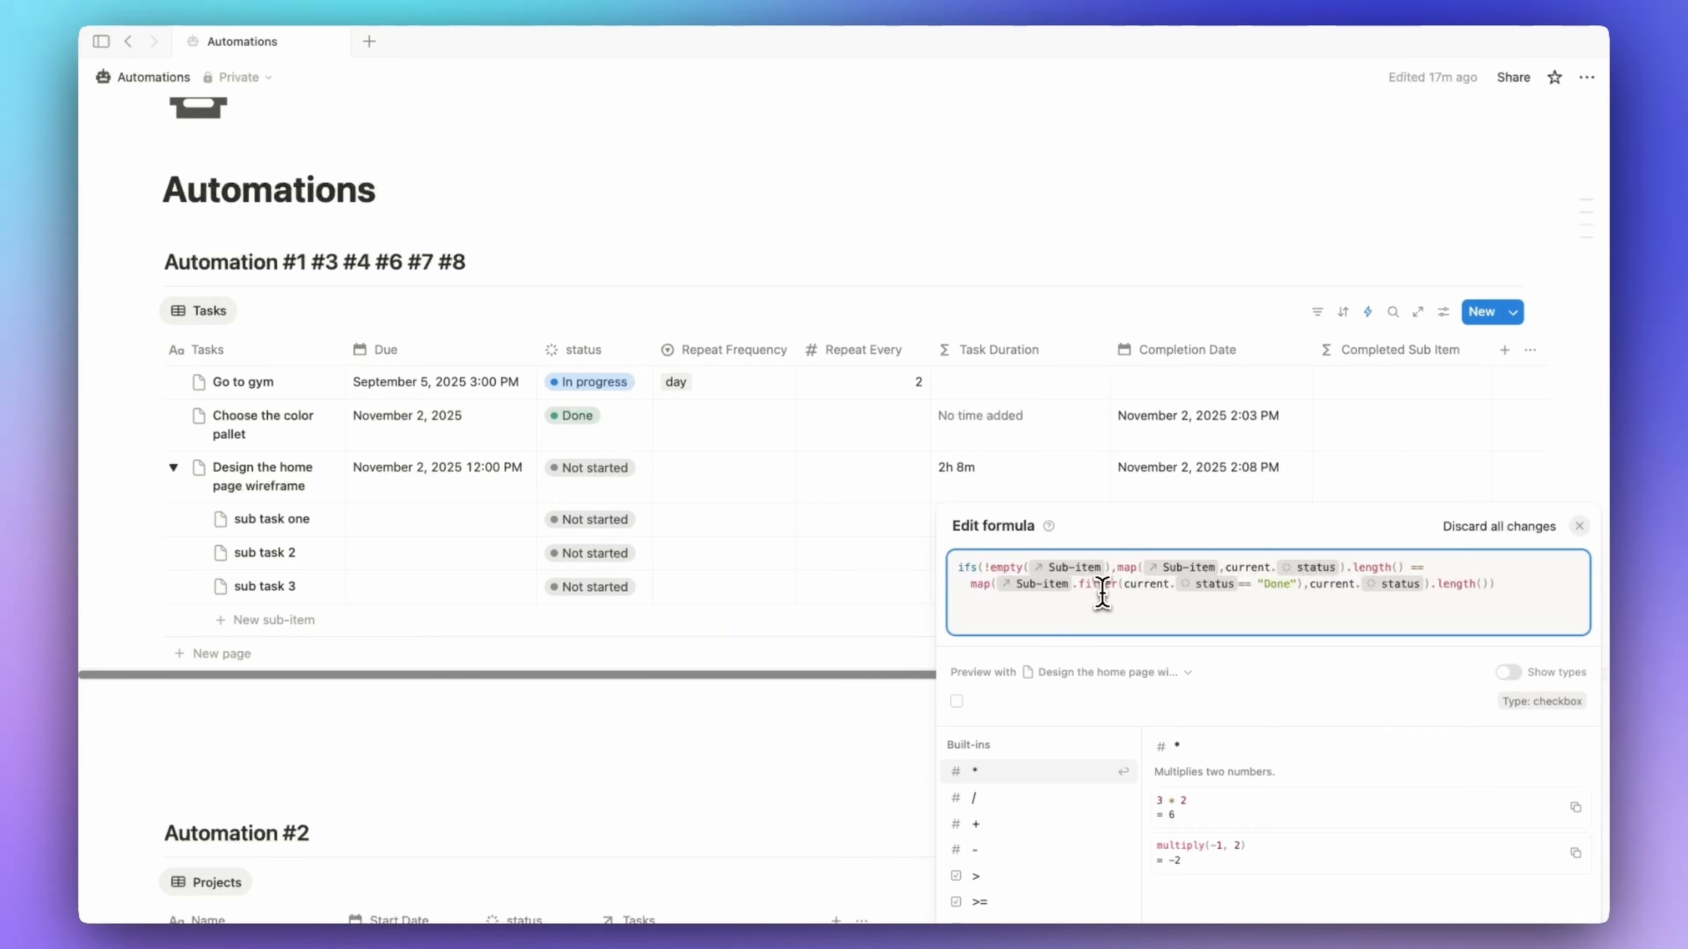
left_click(1409, 439)
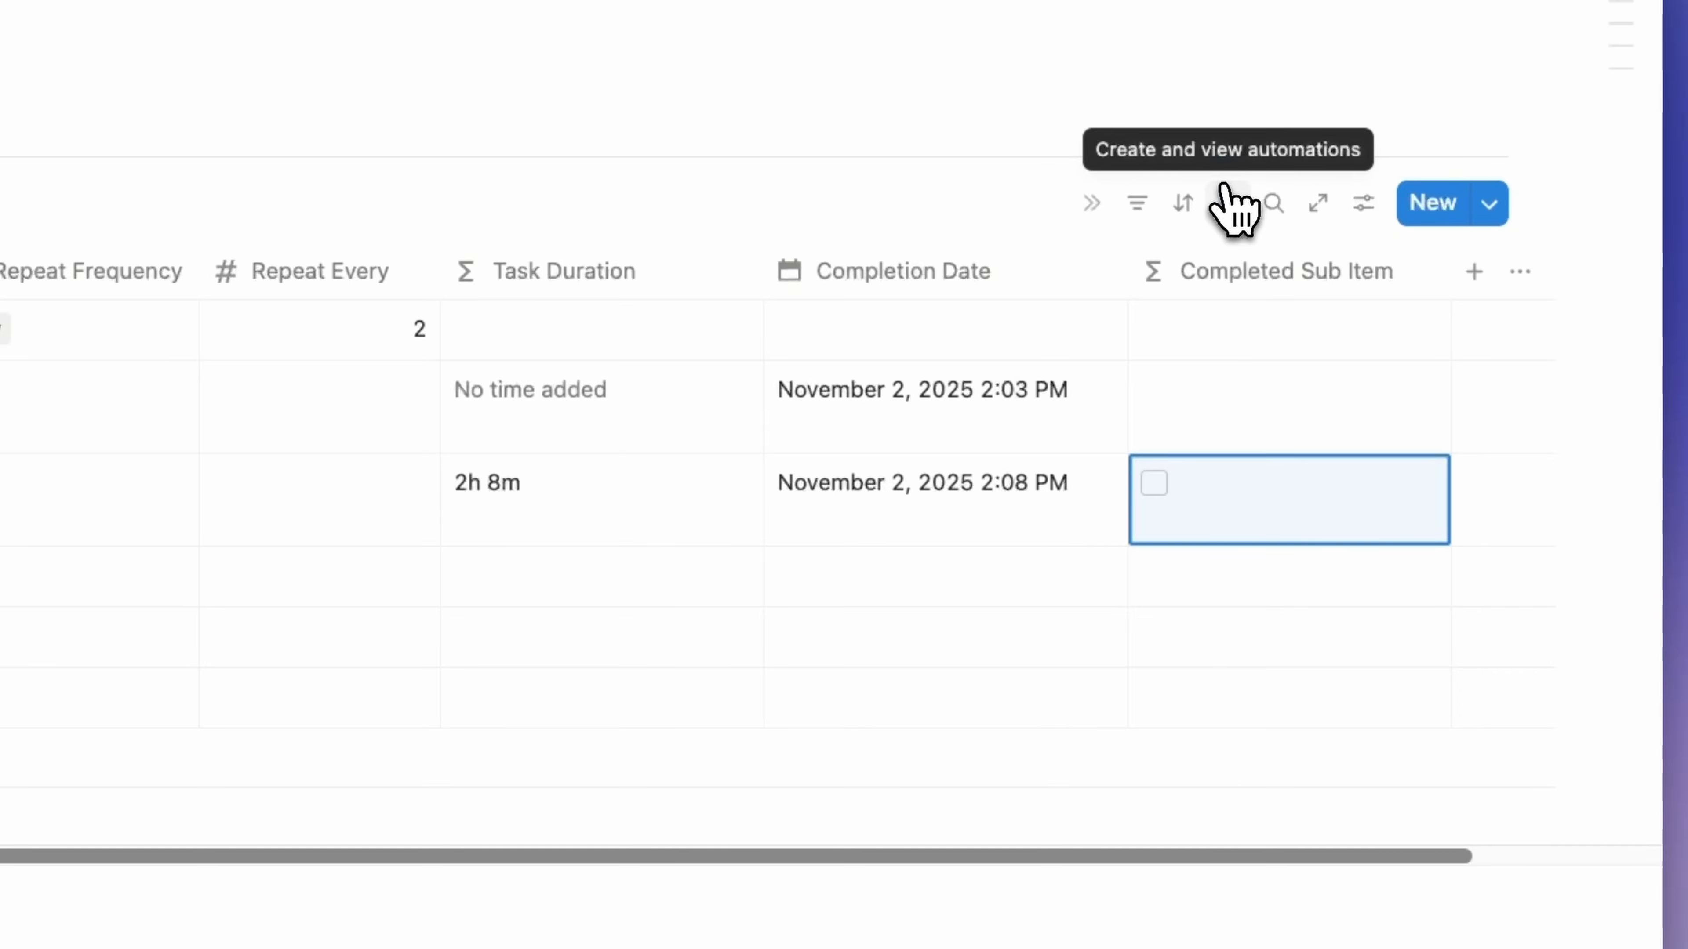
- Create a new automation named "Sub Tasks Are Done" for the Tasks database
left_click(1228, 203)
scroll(1364, 743, "down", 5)
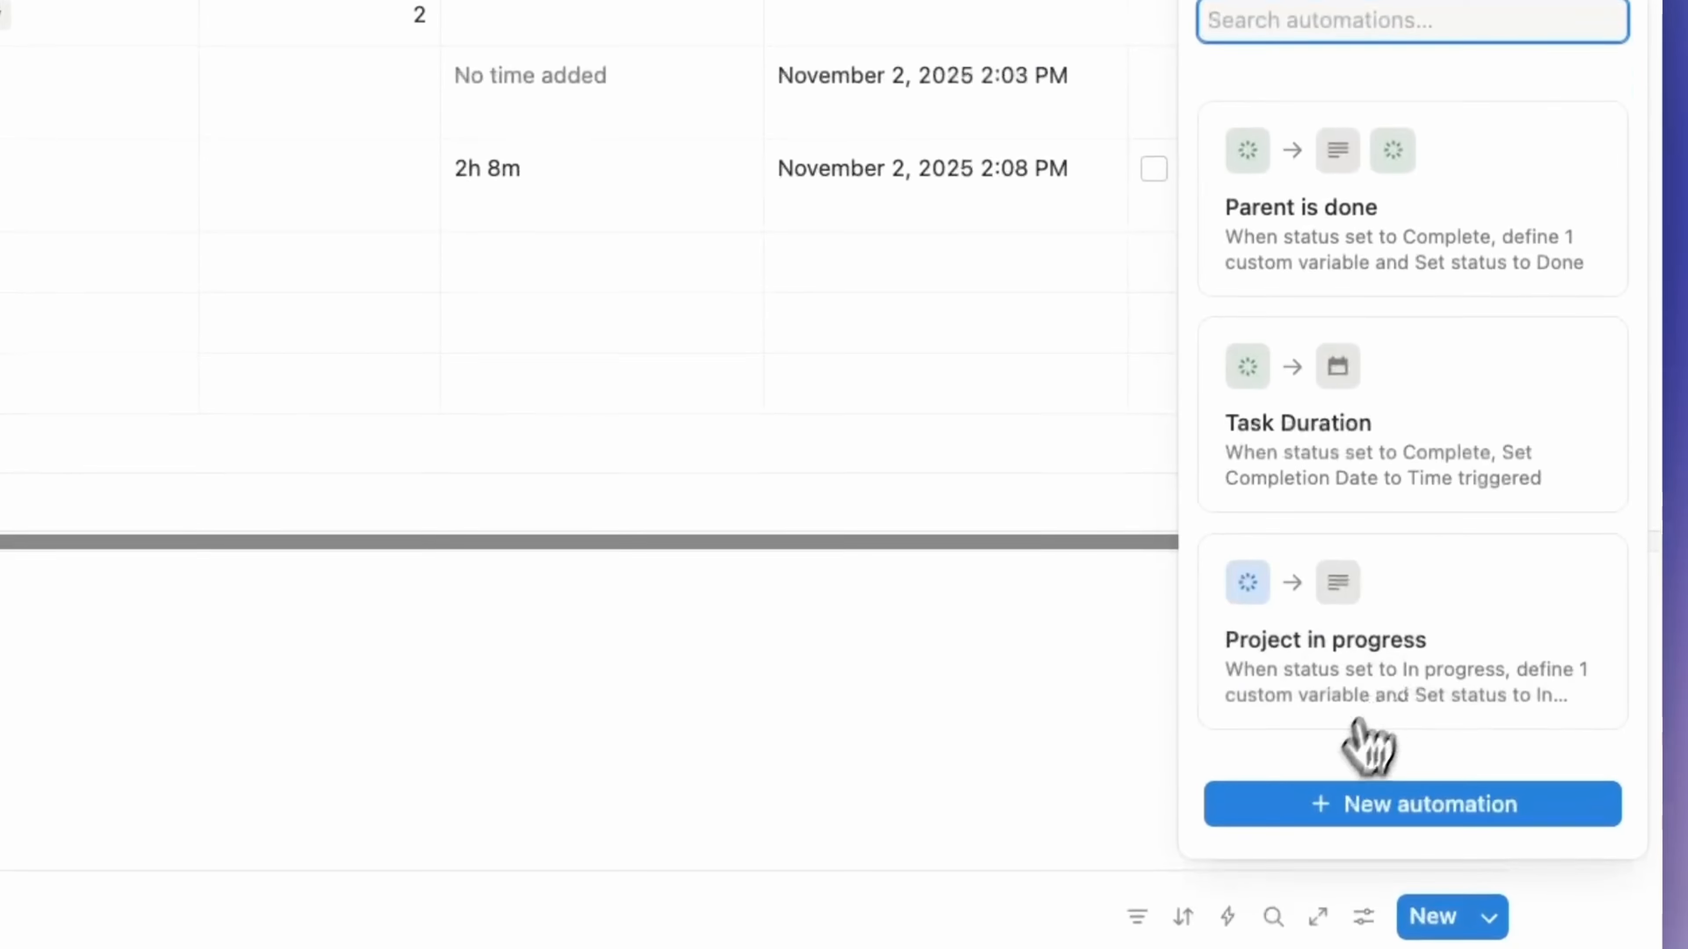
left_click(1289, 803)
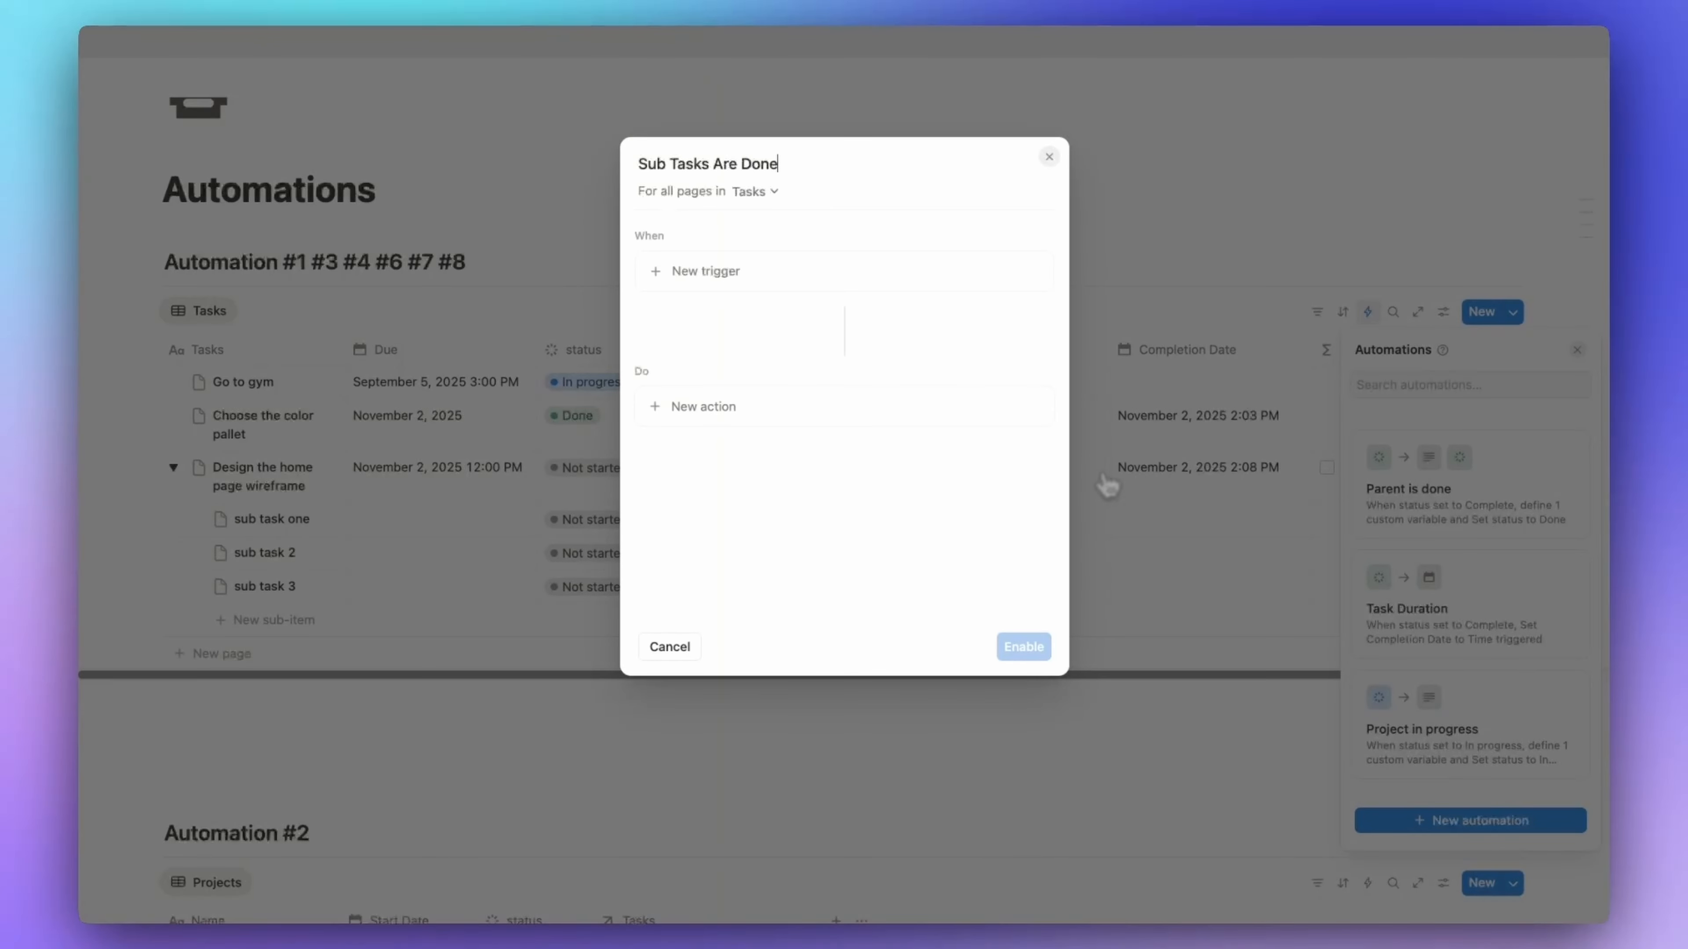
- Have the "Sub Tasks Are Done" automation trigger when status is set to Complete
left_click(765, 286)
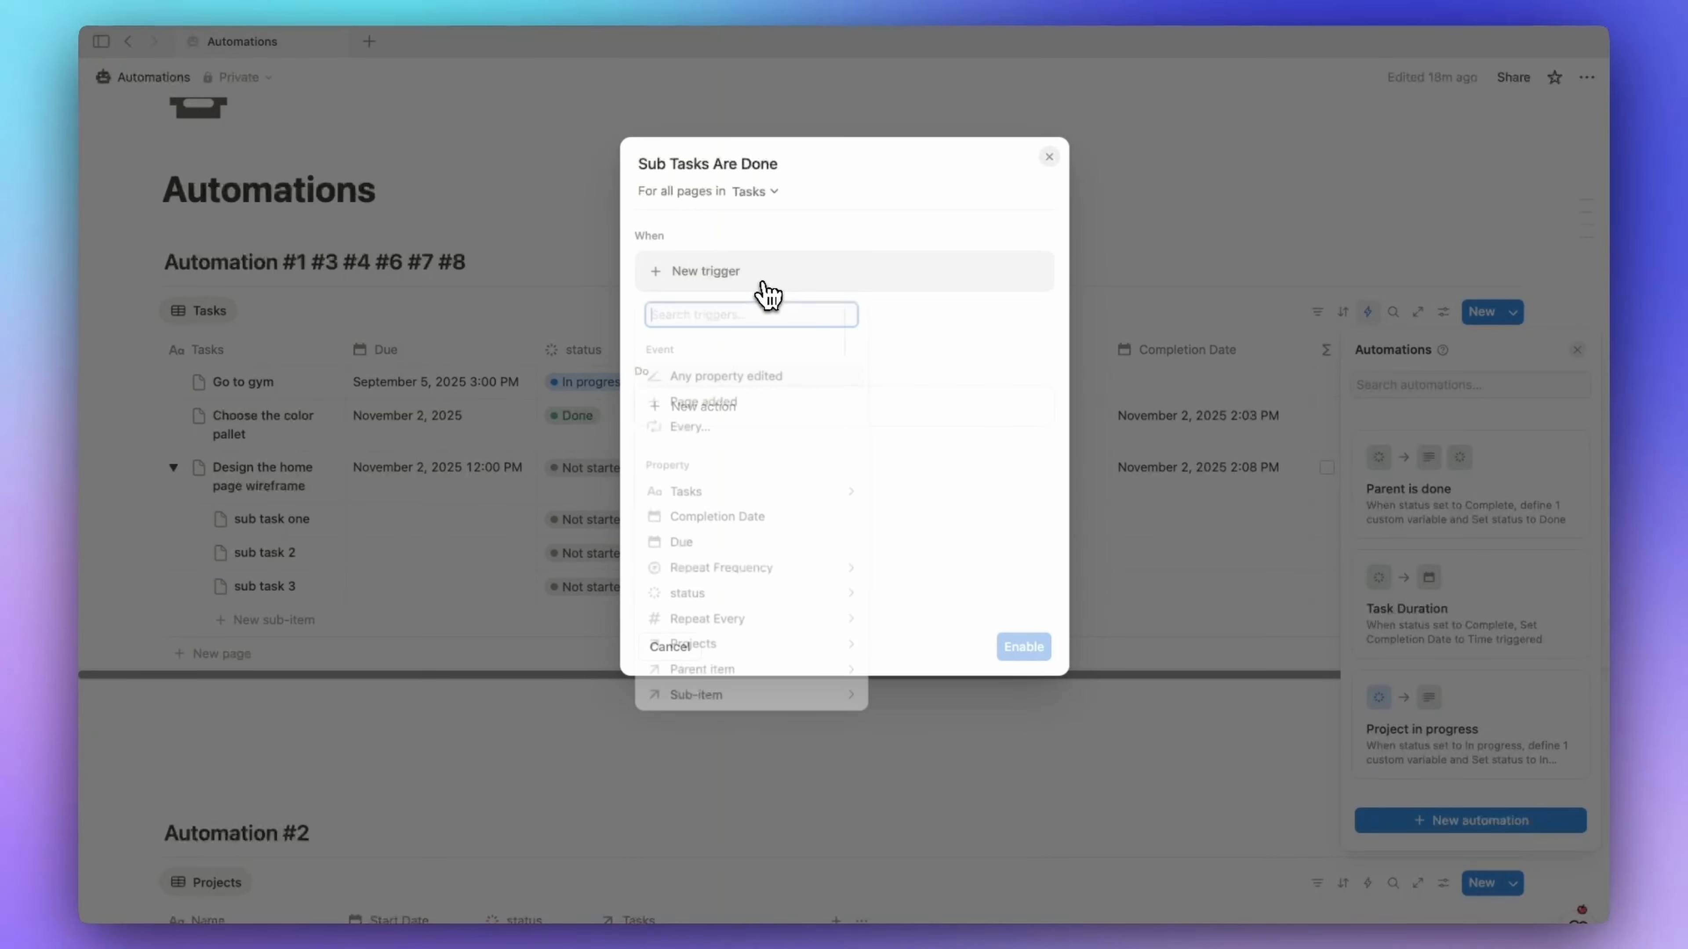
type("stat")
left_click(757, 377)
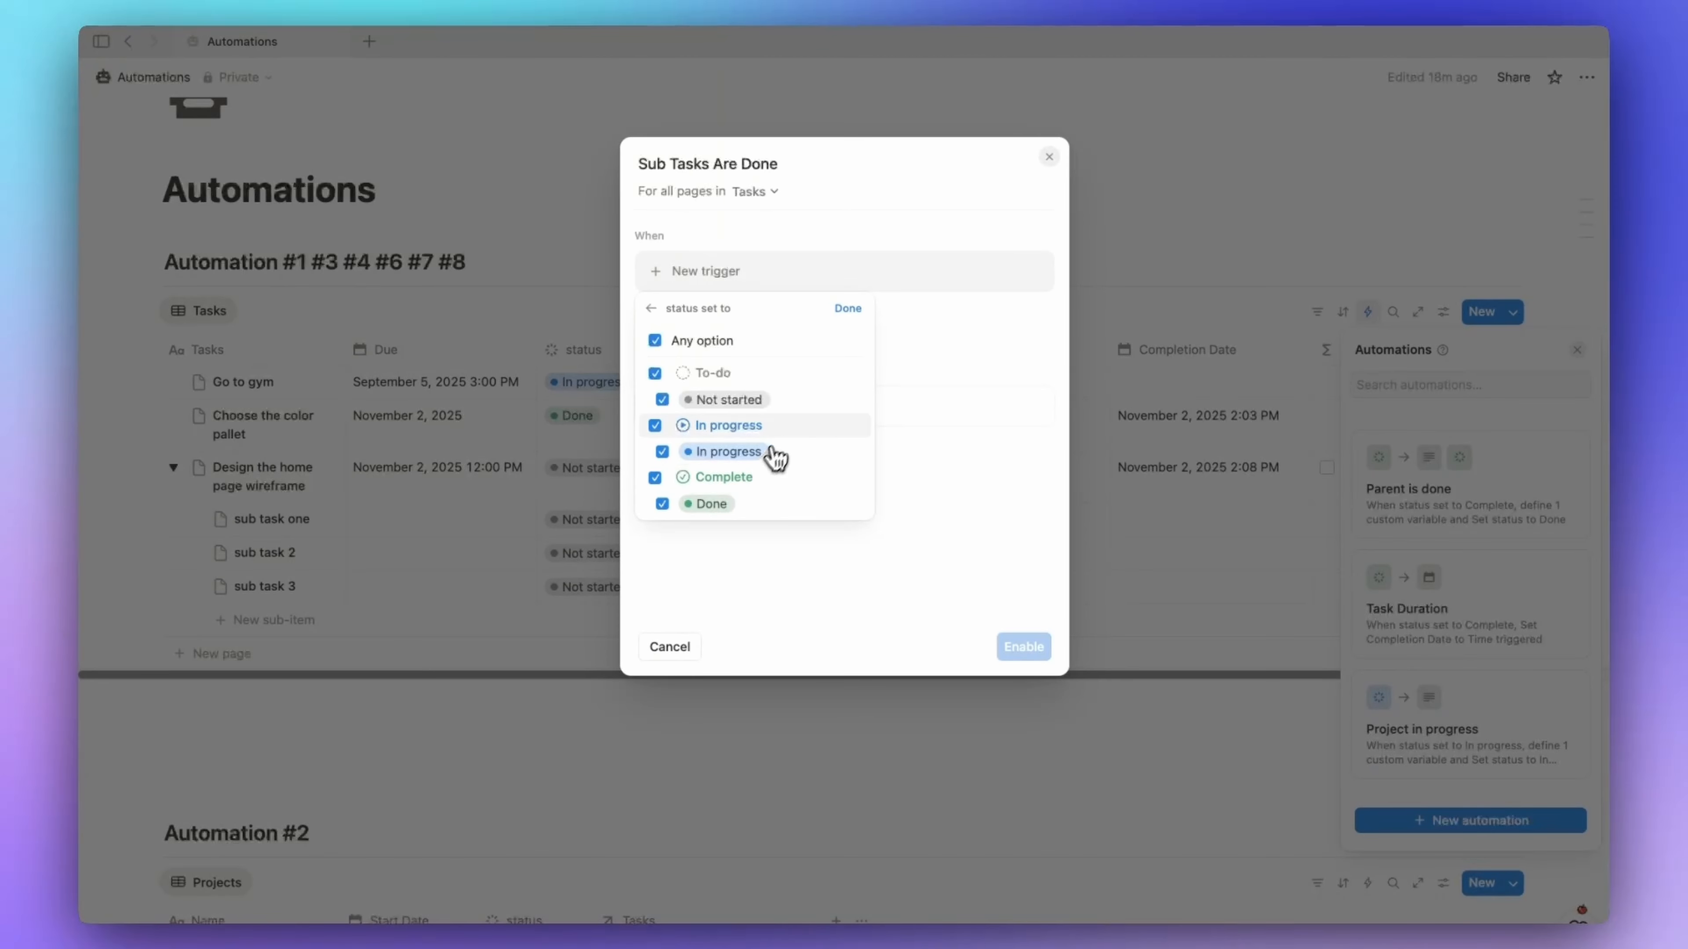
left_click(724, 477)
- Add a Define variables action to the automation and name its first variable "Parent Item"
left_click(695, 457)
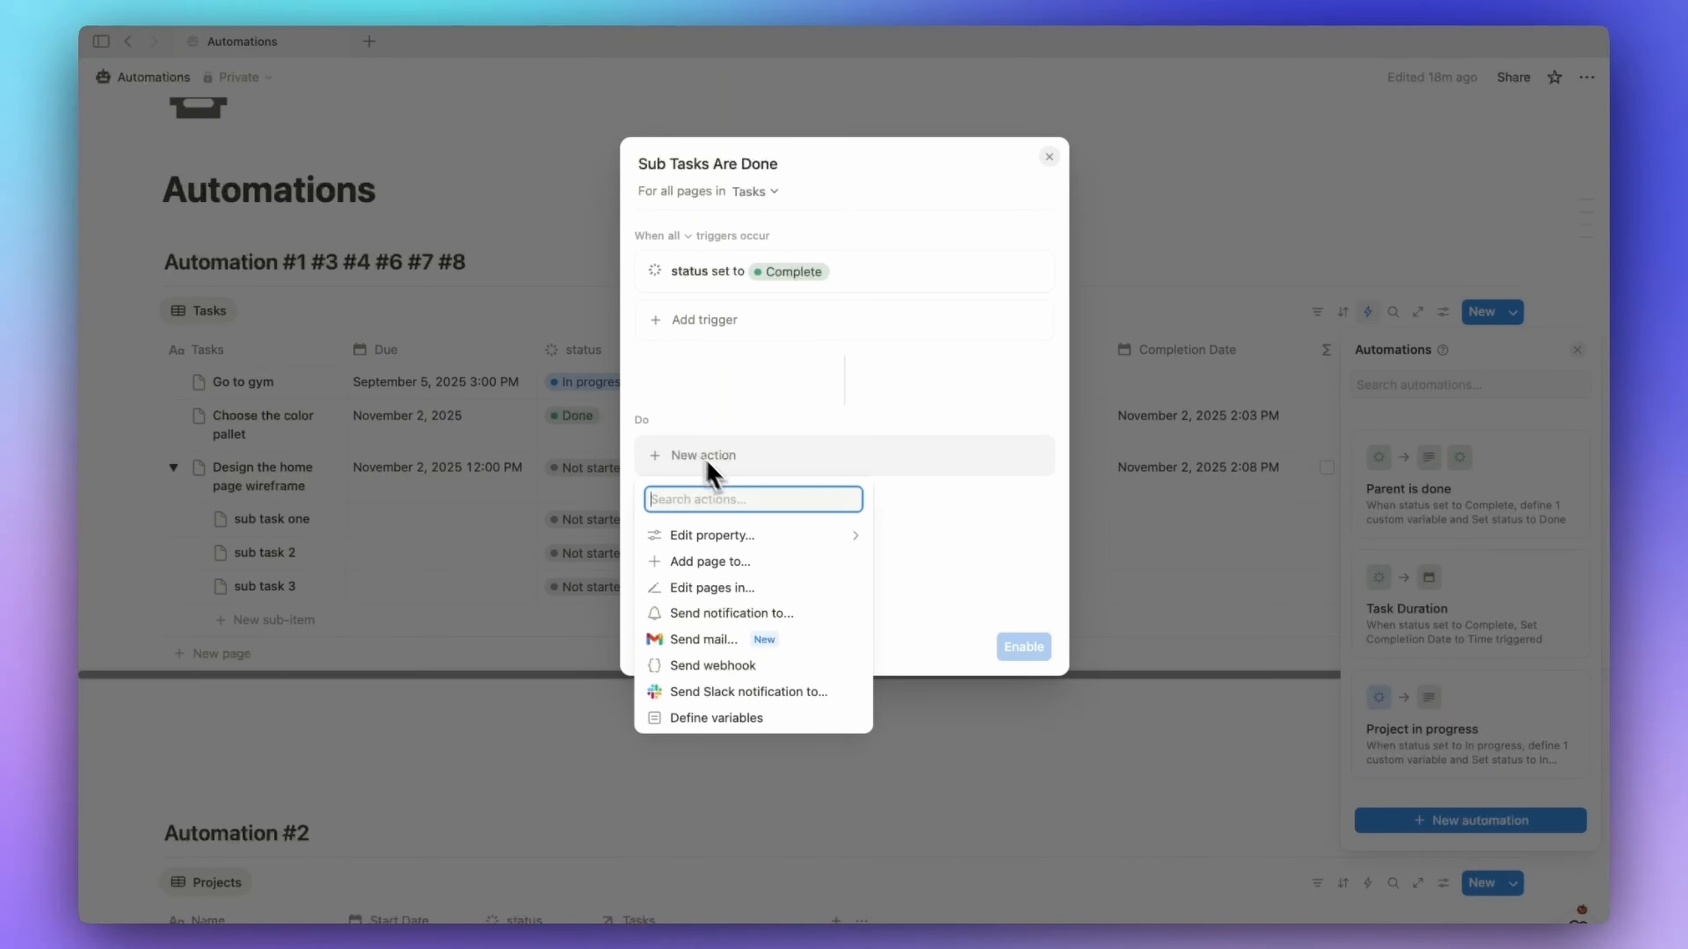
left_click(724, 715)
left_click(722, 502)
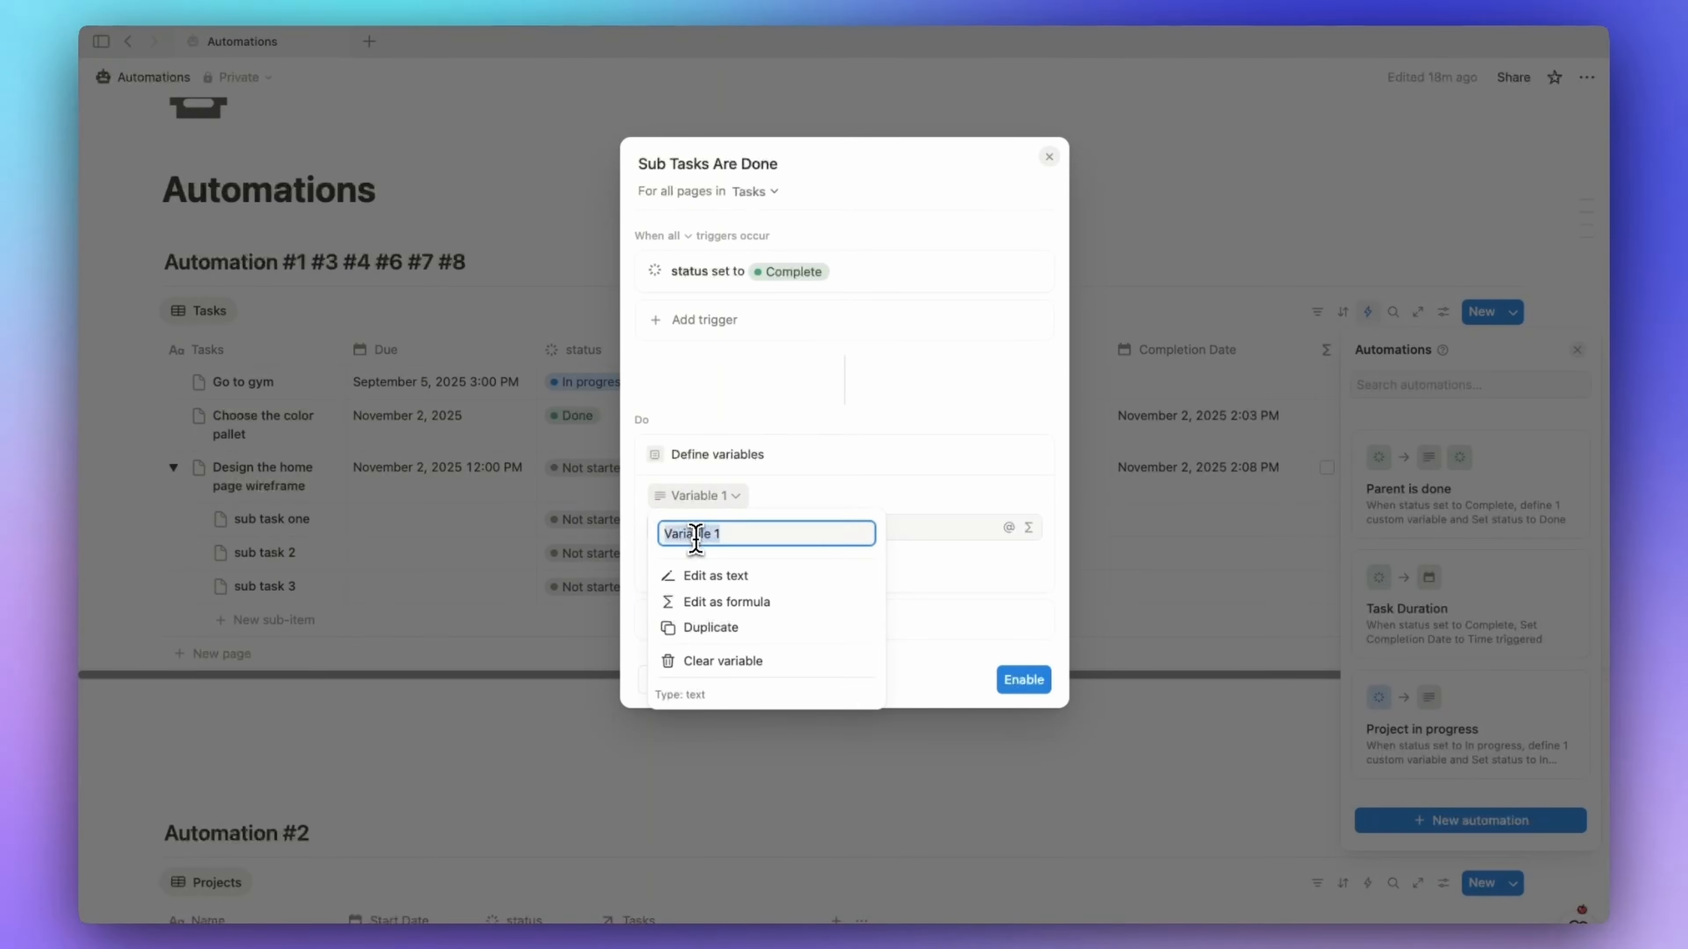
type("Parent Item")
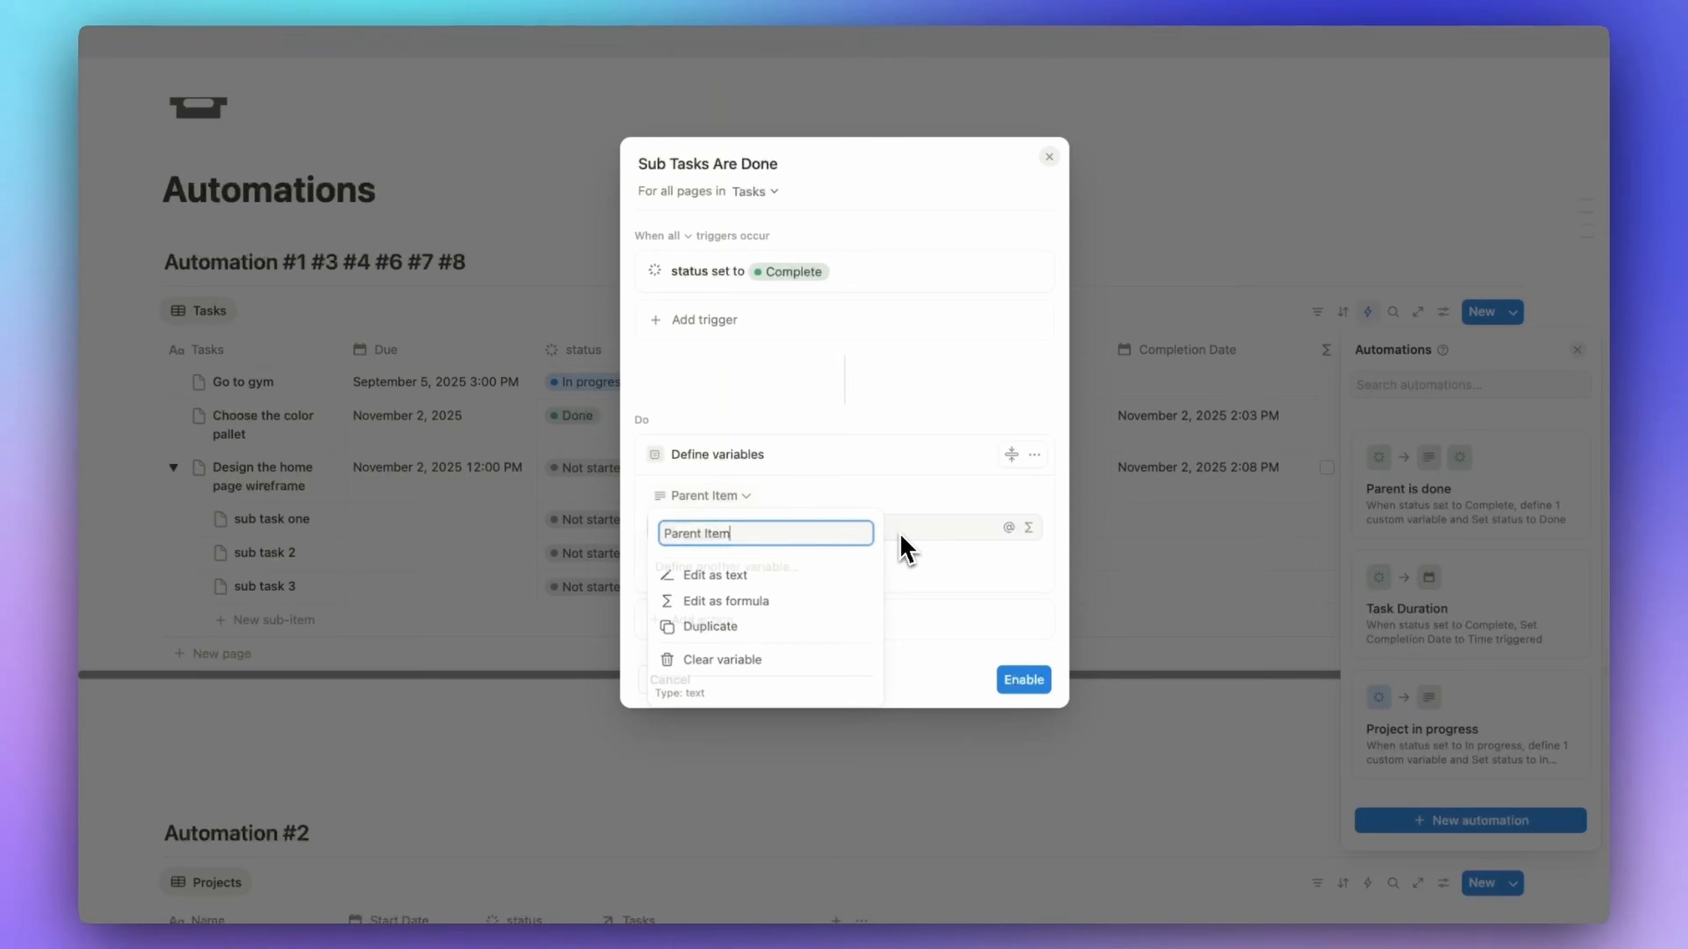
left_click(905, 549)
- Define the Parent Item variable with the formula Trigger page.Parent item.first() and save it
left_click(1028, 527)
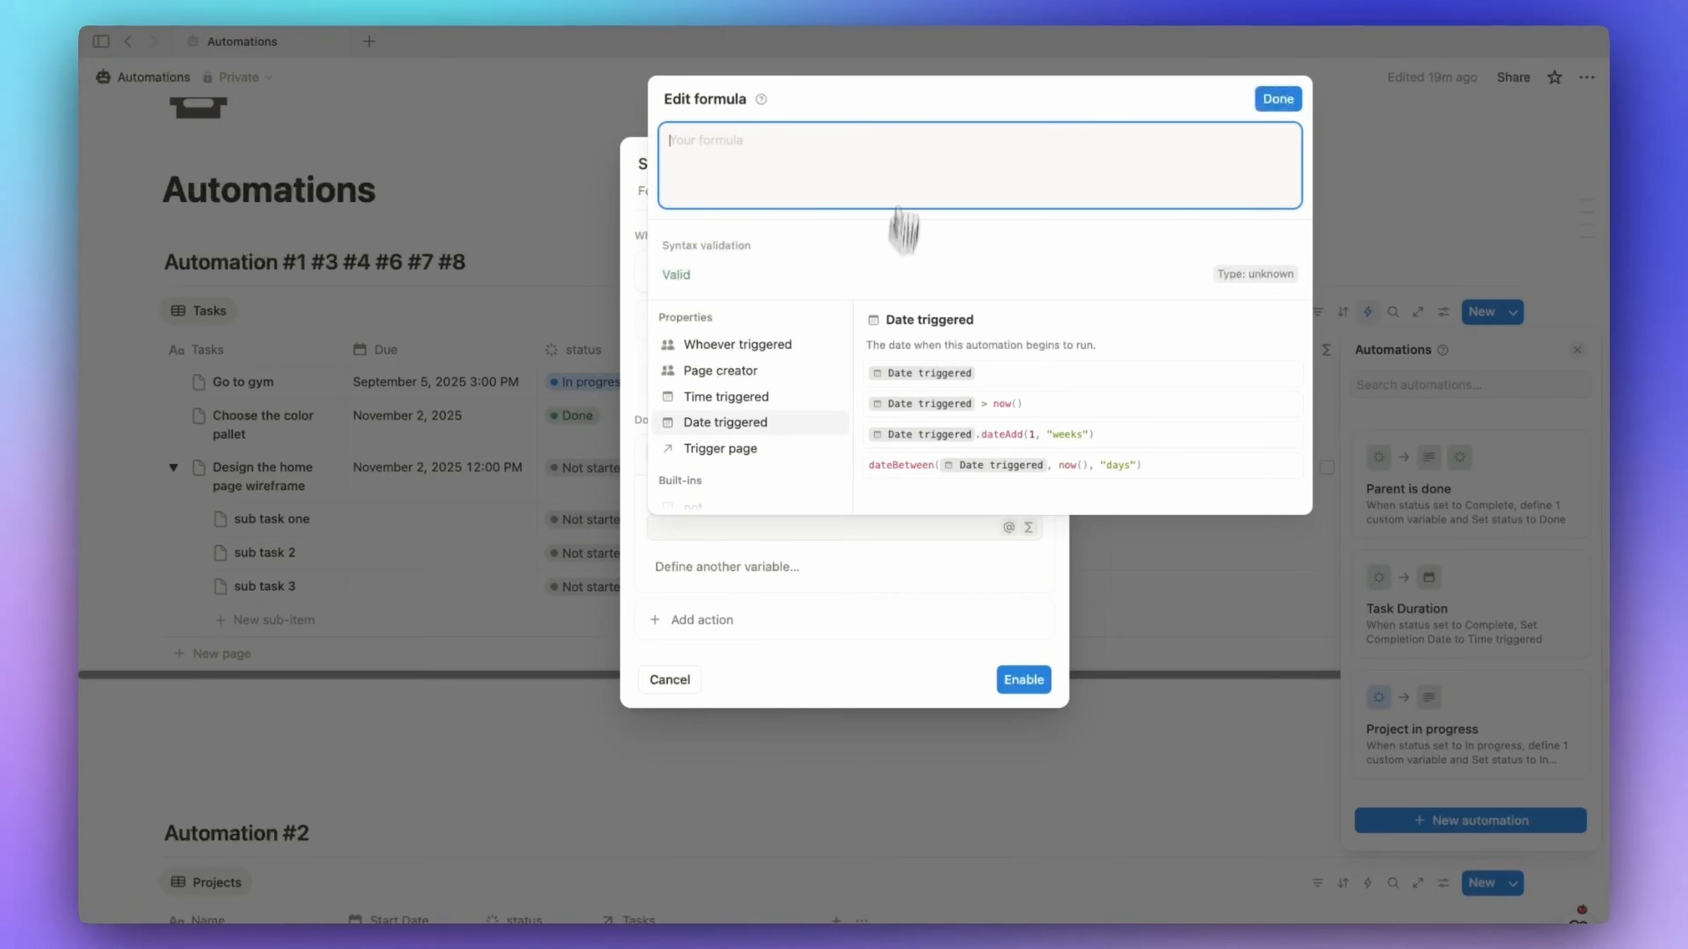
type("trig")
key("Return")
type(".")
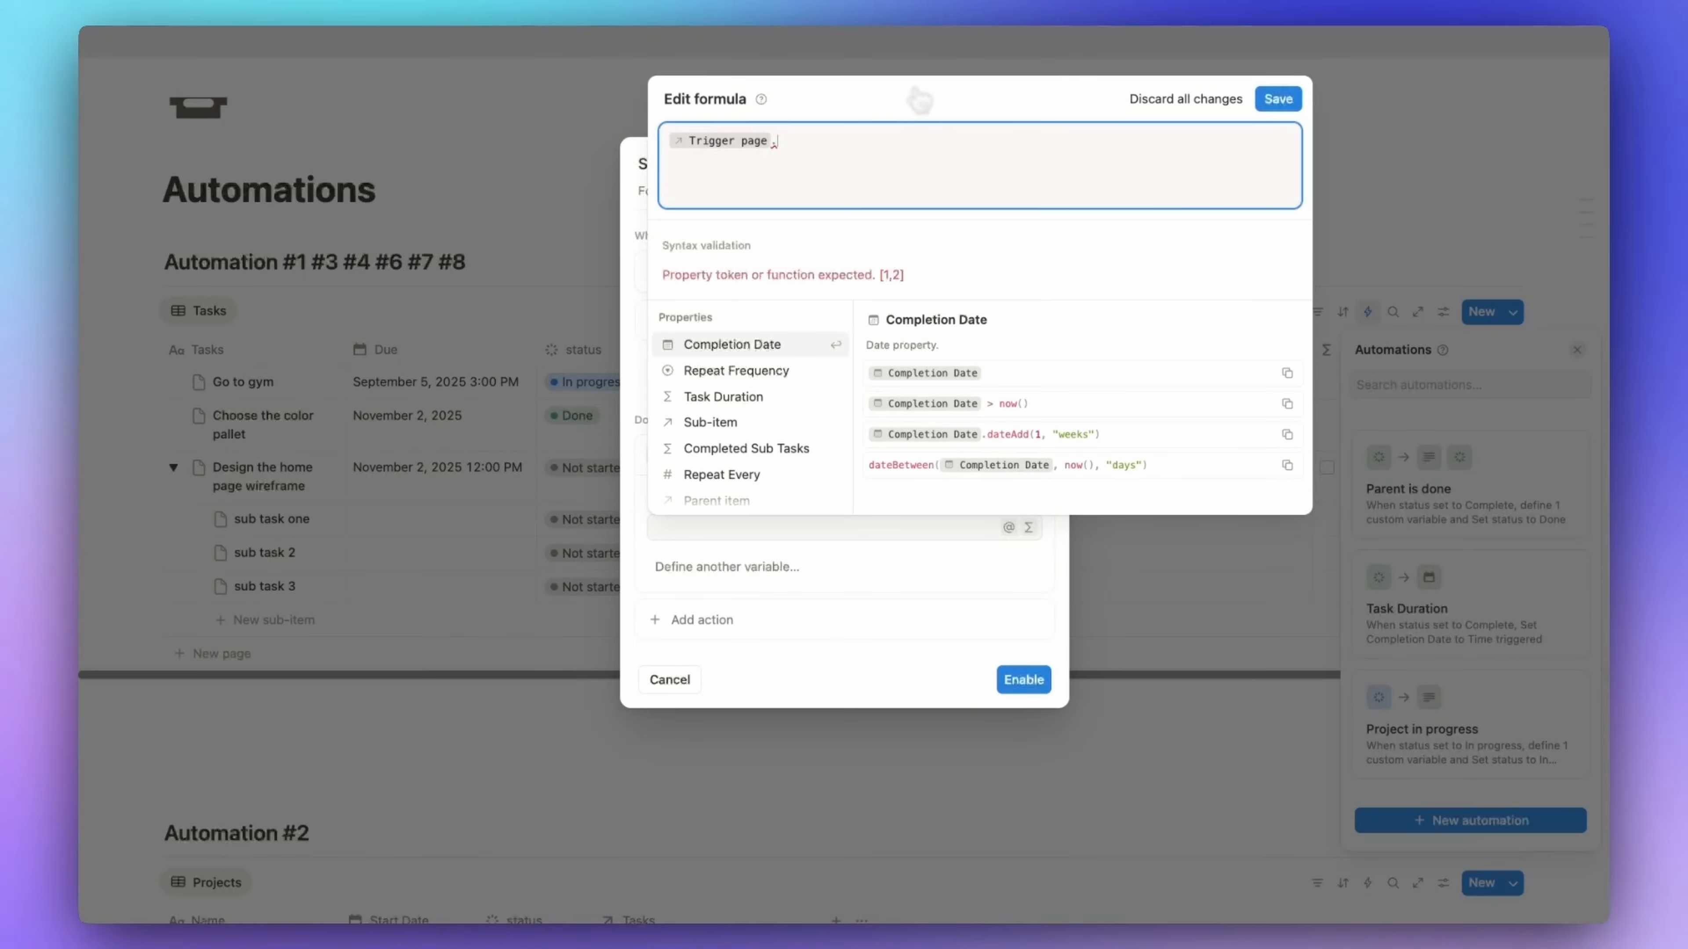
type("pa")
key("Return")
type(".first()")
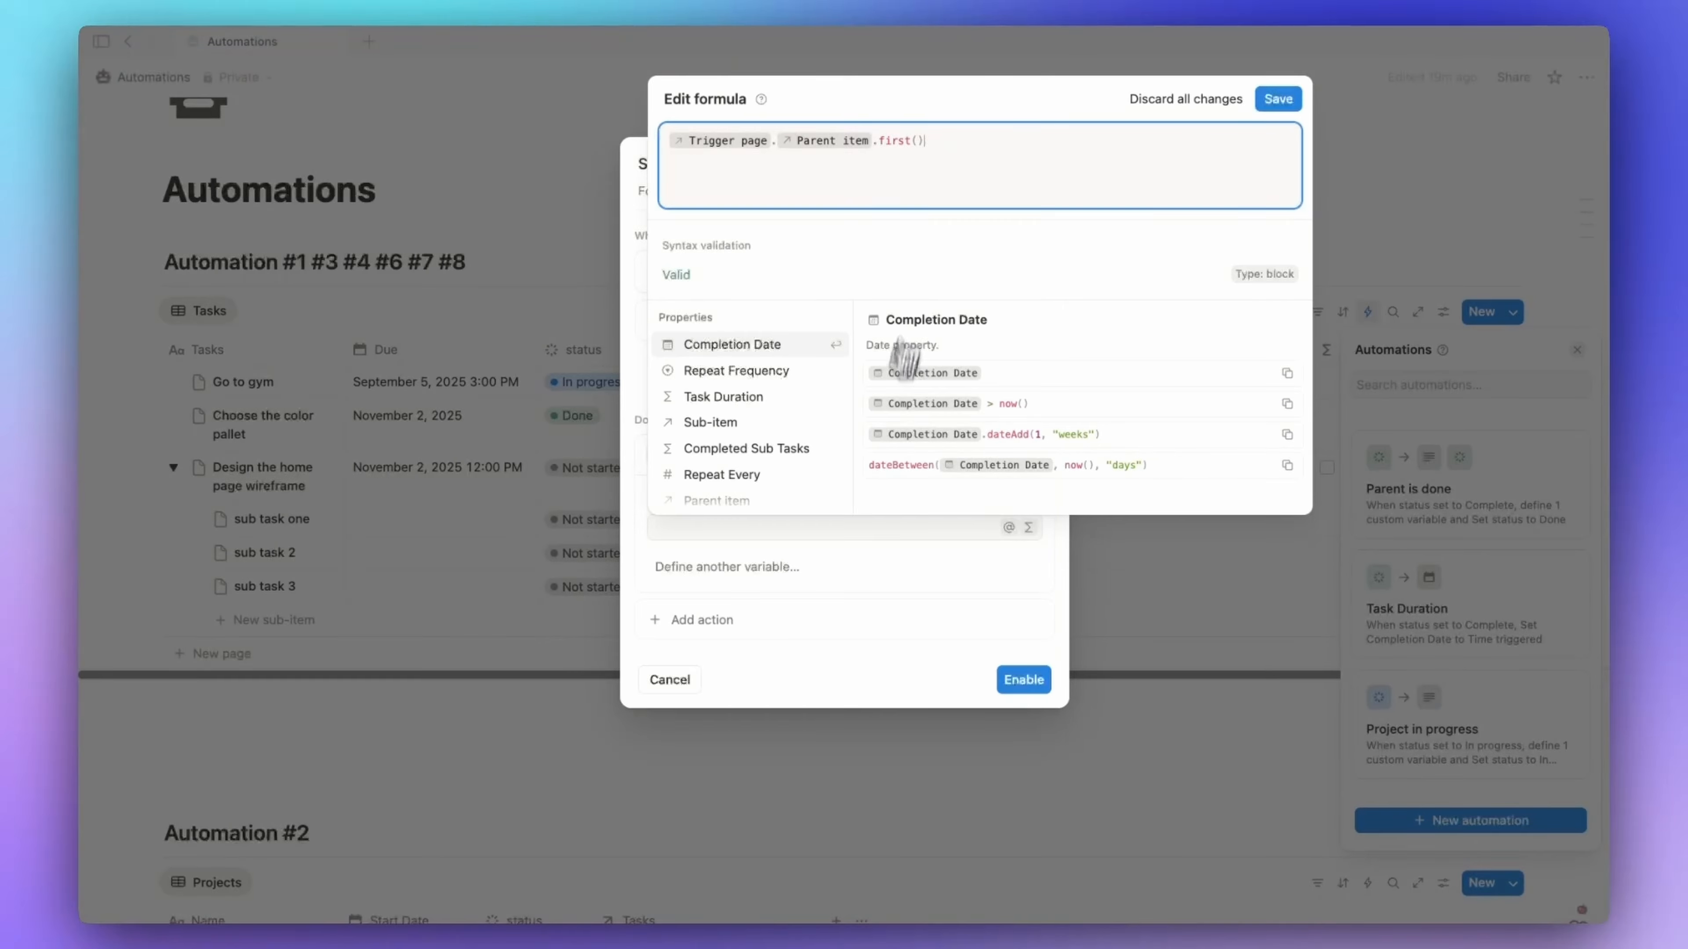
left_click(1277, 99)
- Add a second variable below Parent Item in the Define variables action, keeping its default name
left_click(765, 571)
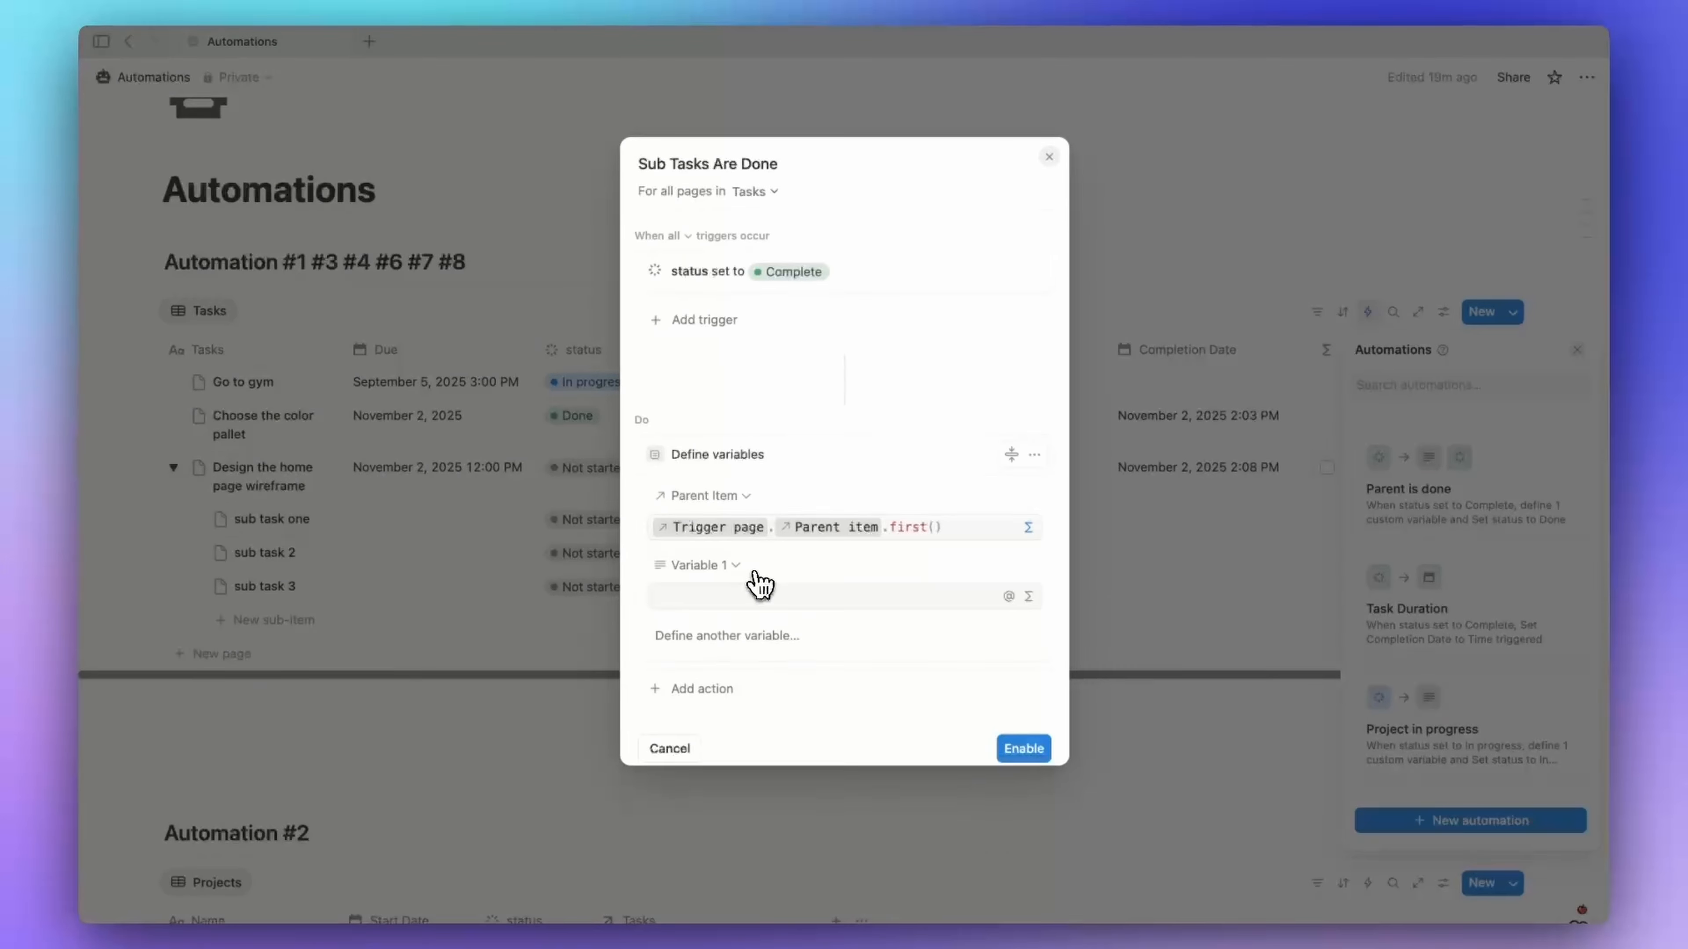
left_click(734, 565)
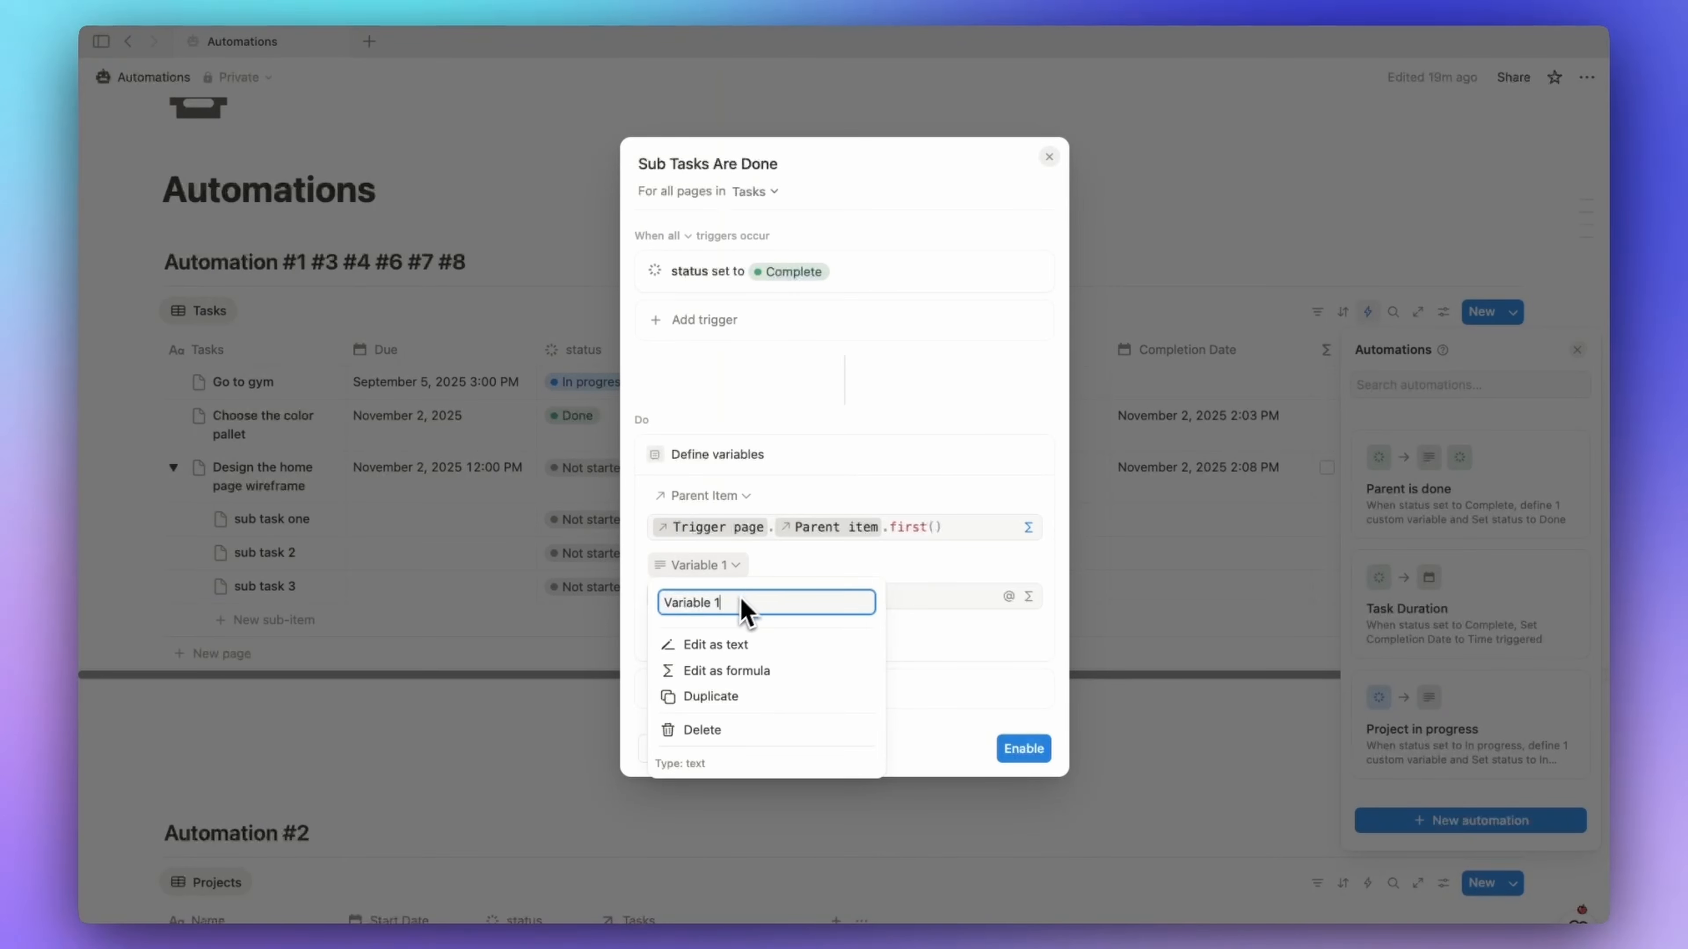
left_click(804, 548)
- Define the second variable with the formula map(Trigger page.Parent item,current.Completed Sub Tasks).first()
left_click(1028, 595)
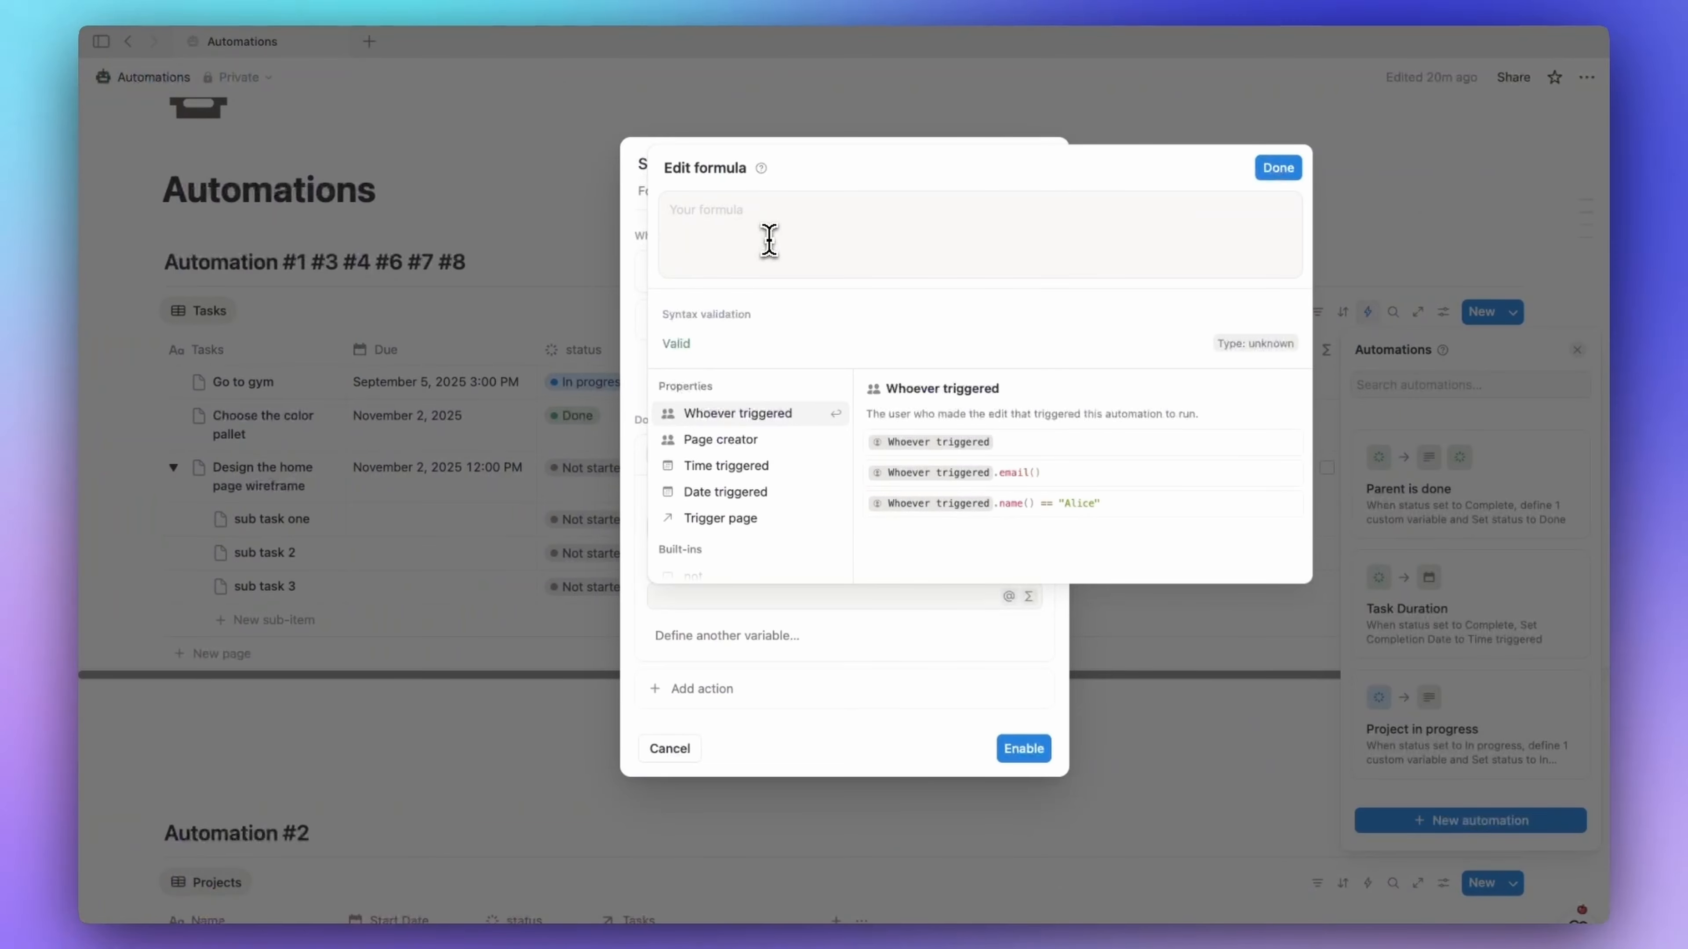
left_click(769, 241)
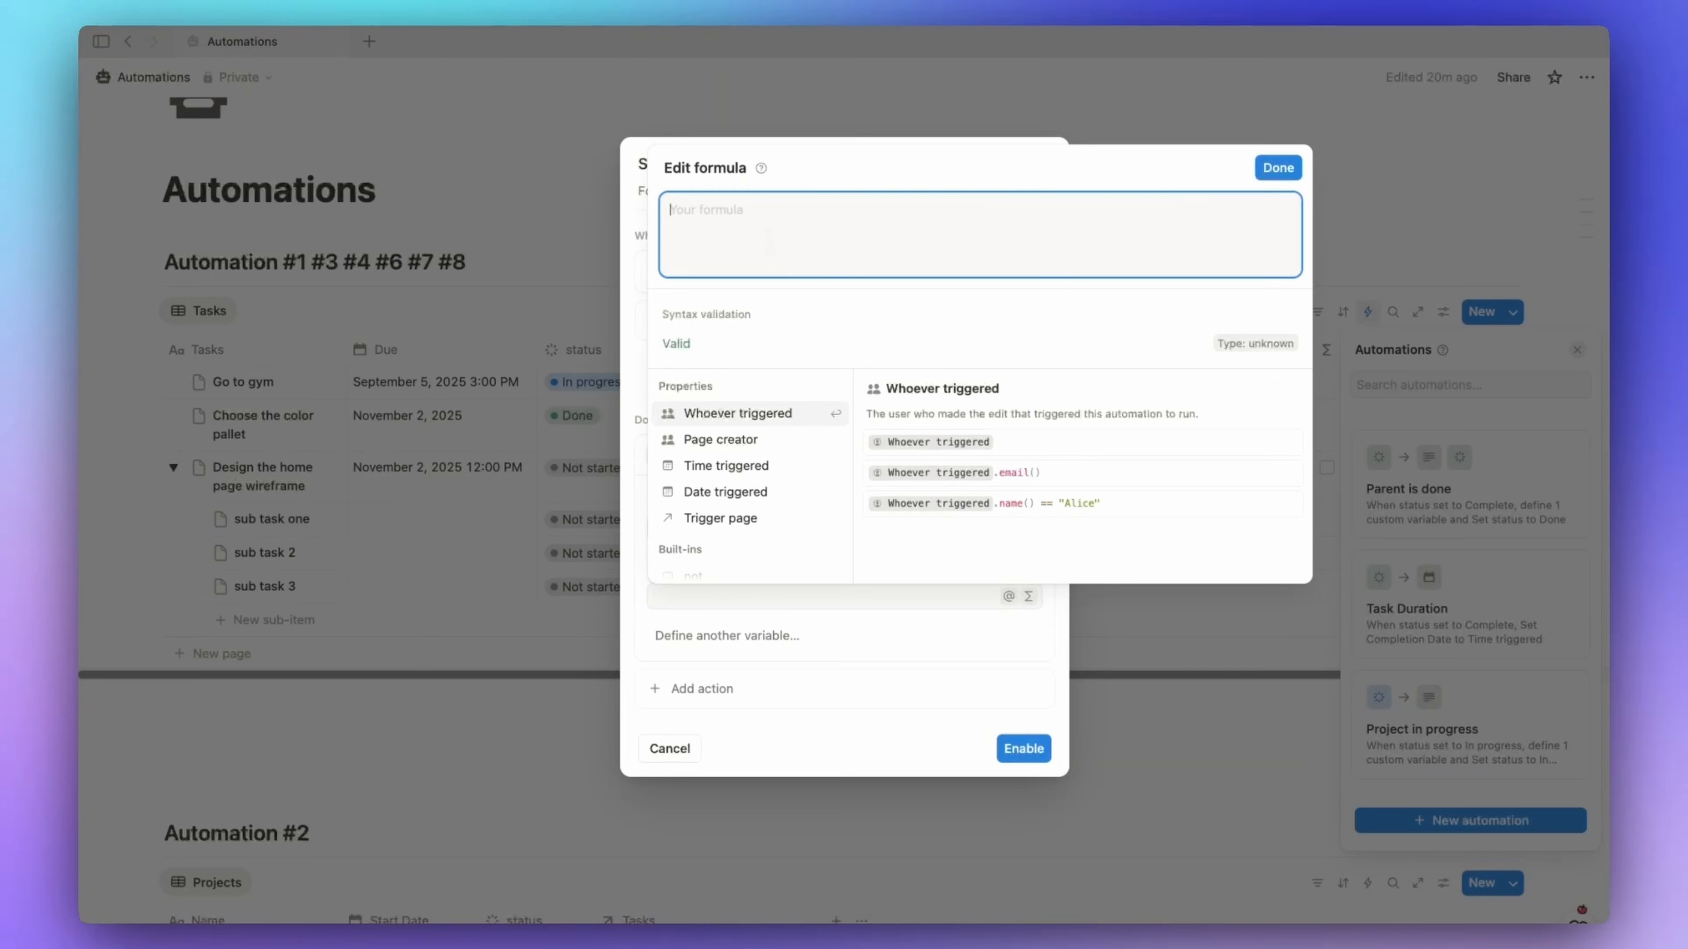
type("map(trig")
key("Return")
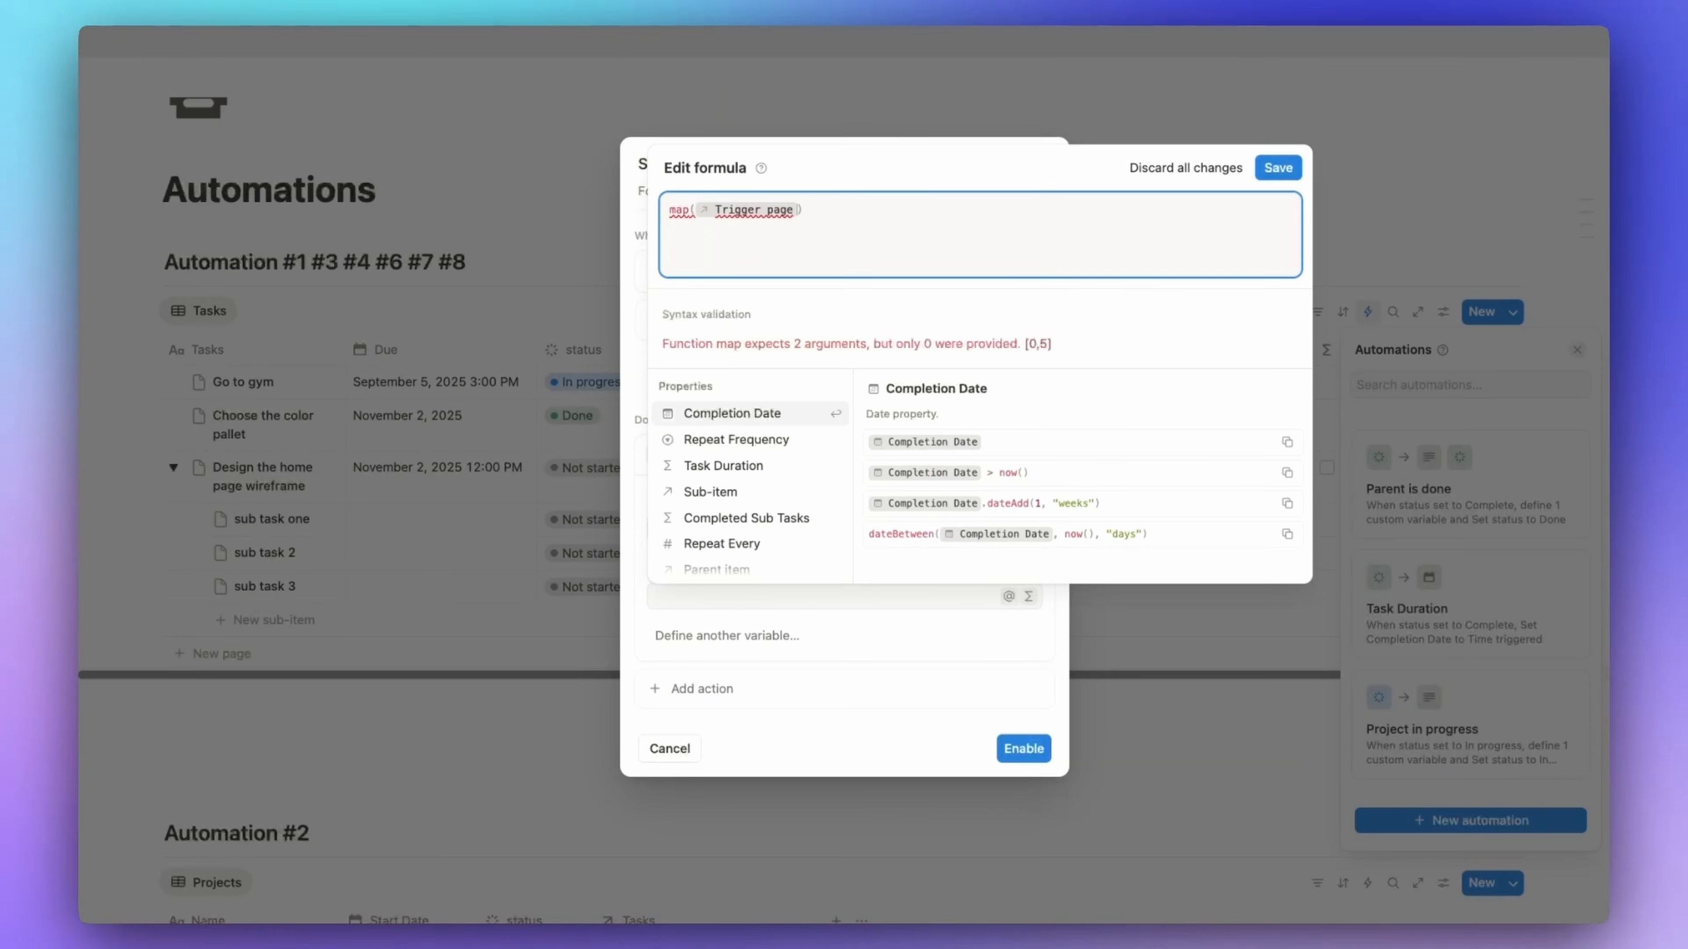
type(".pa")
key("Return")
type(",cu")
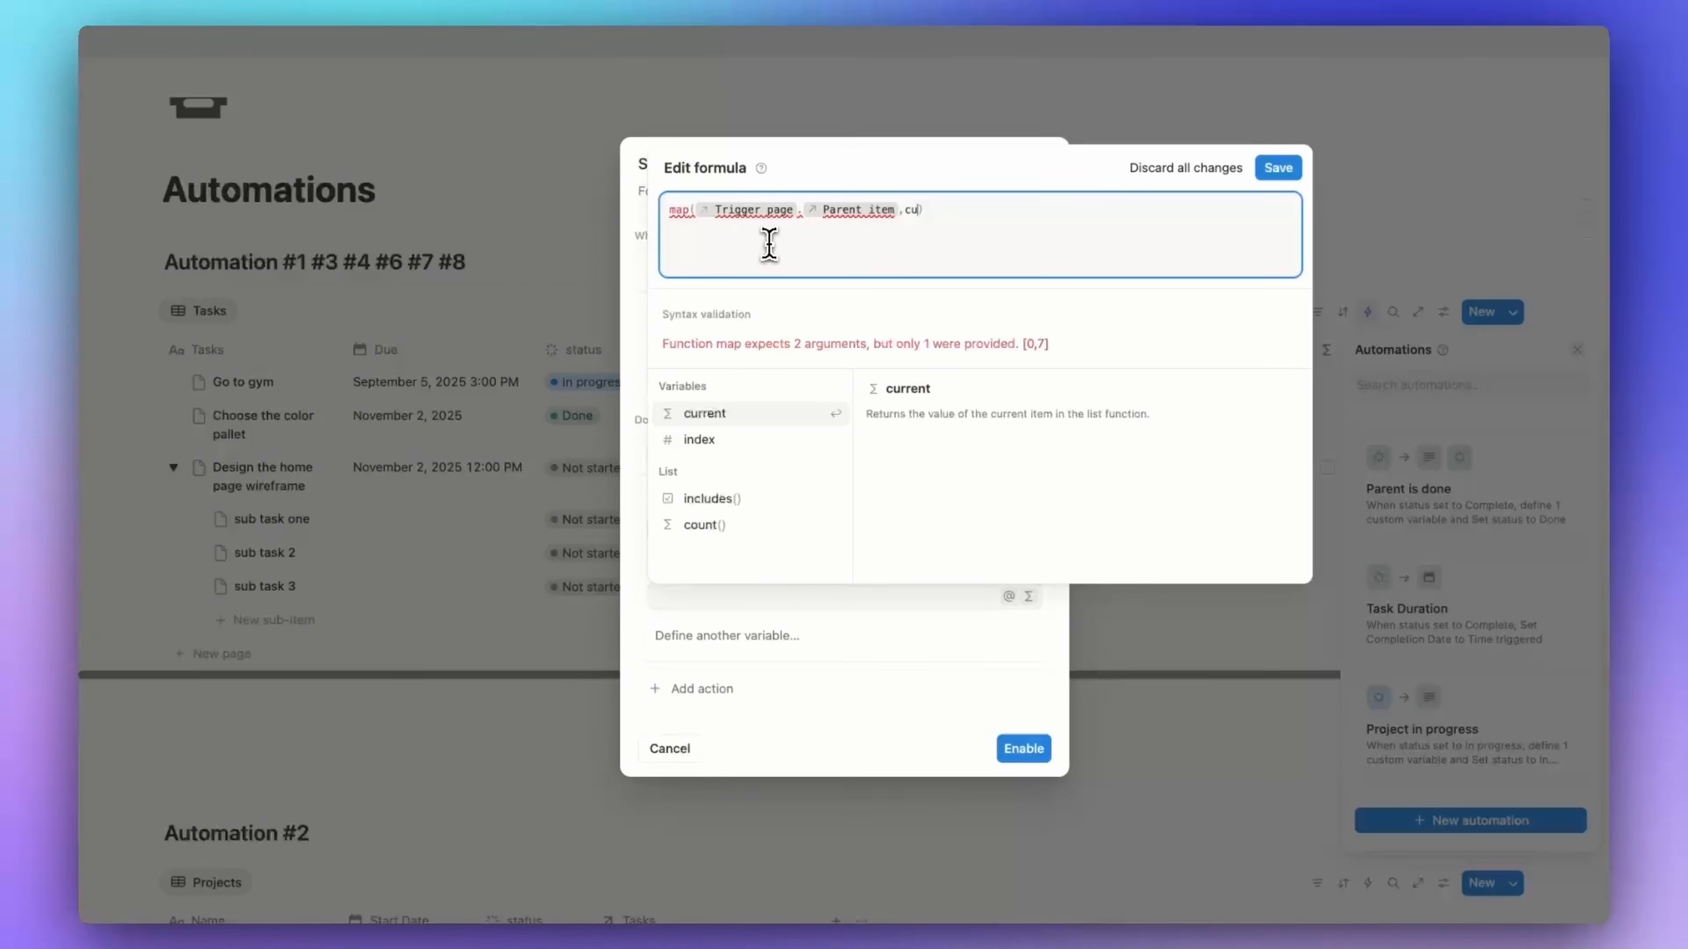
key("Return")
type(".")
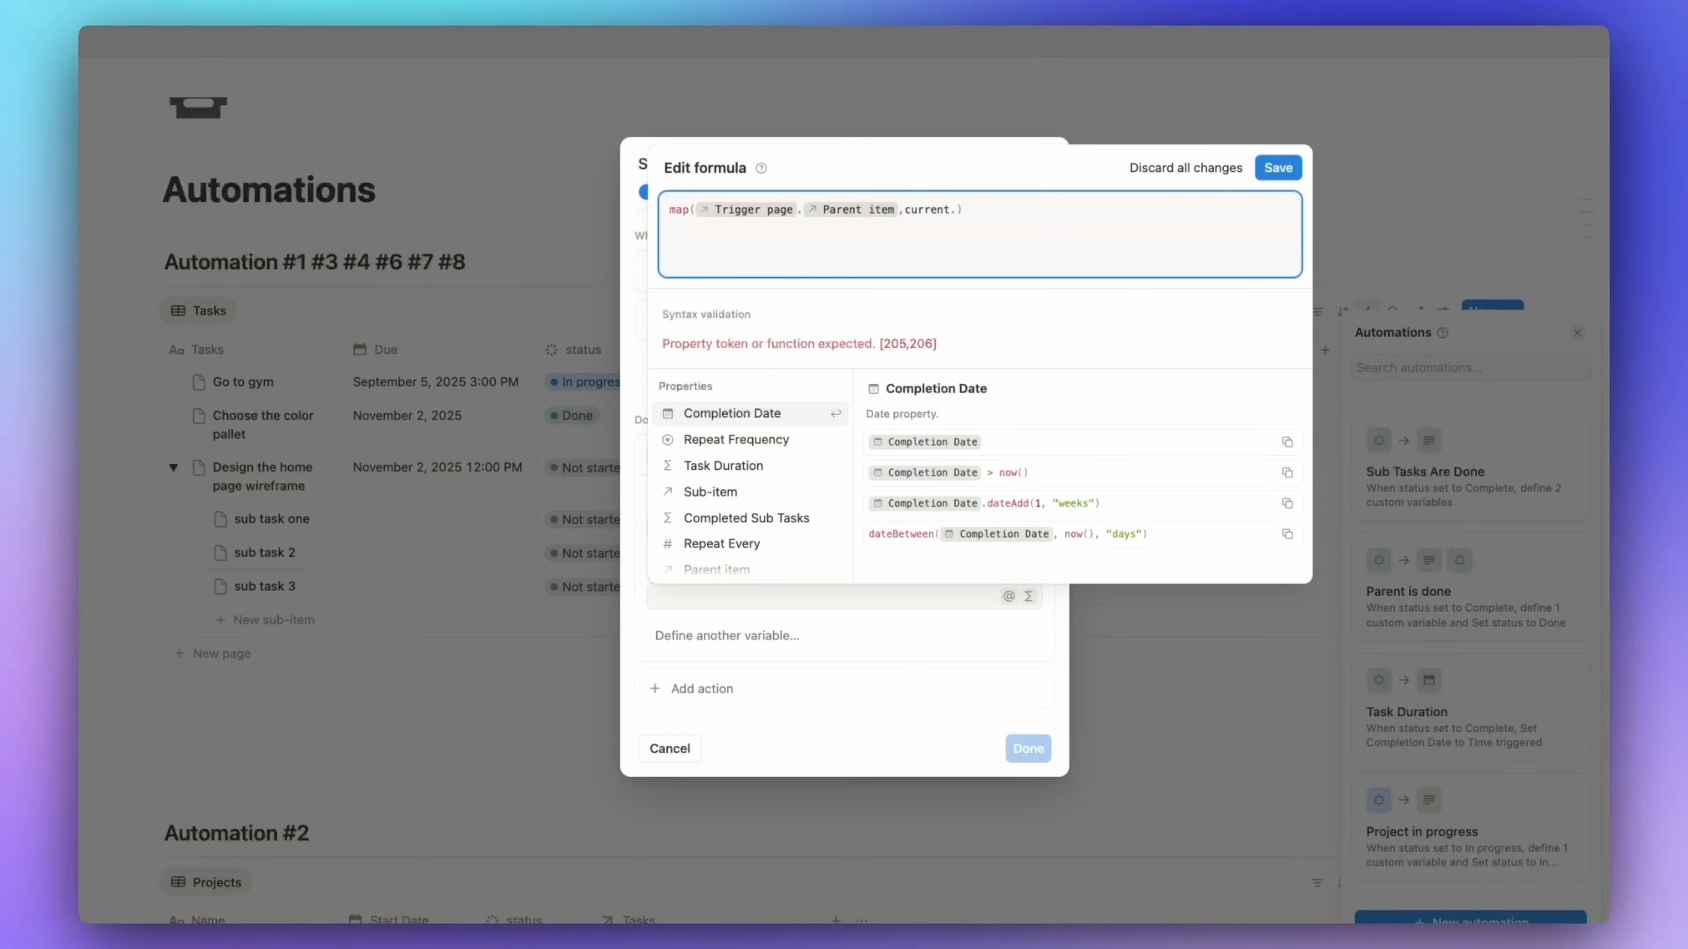
type("com")
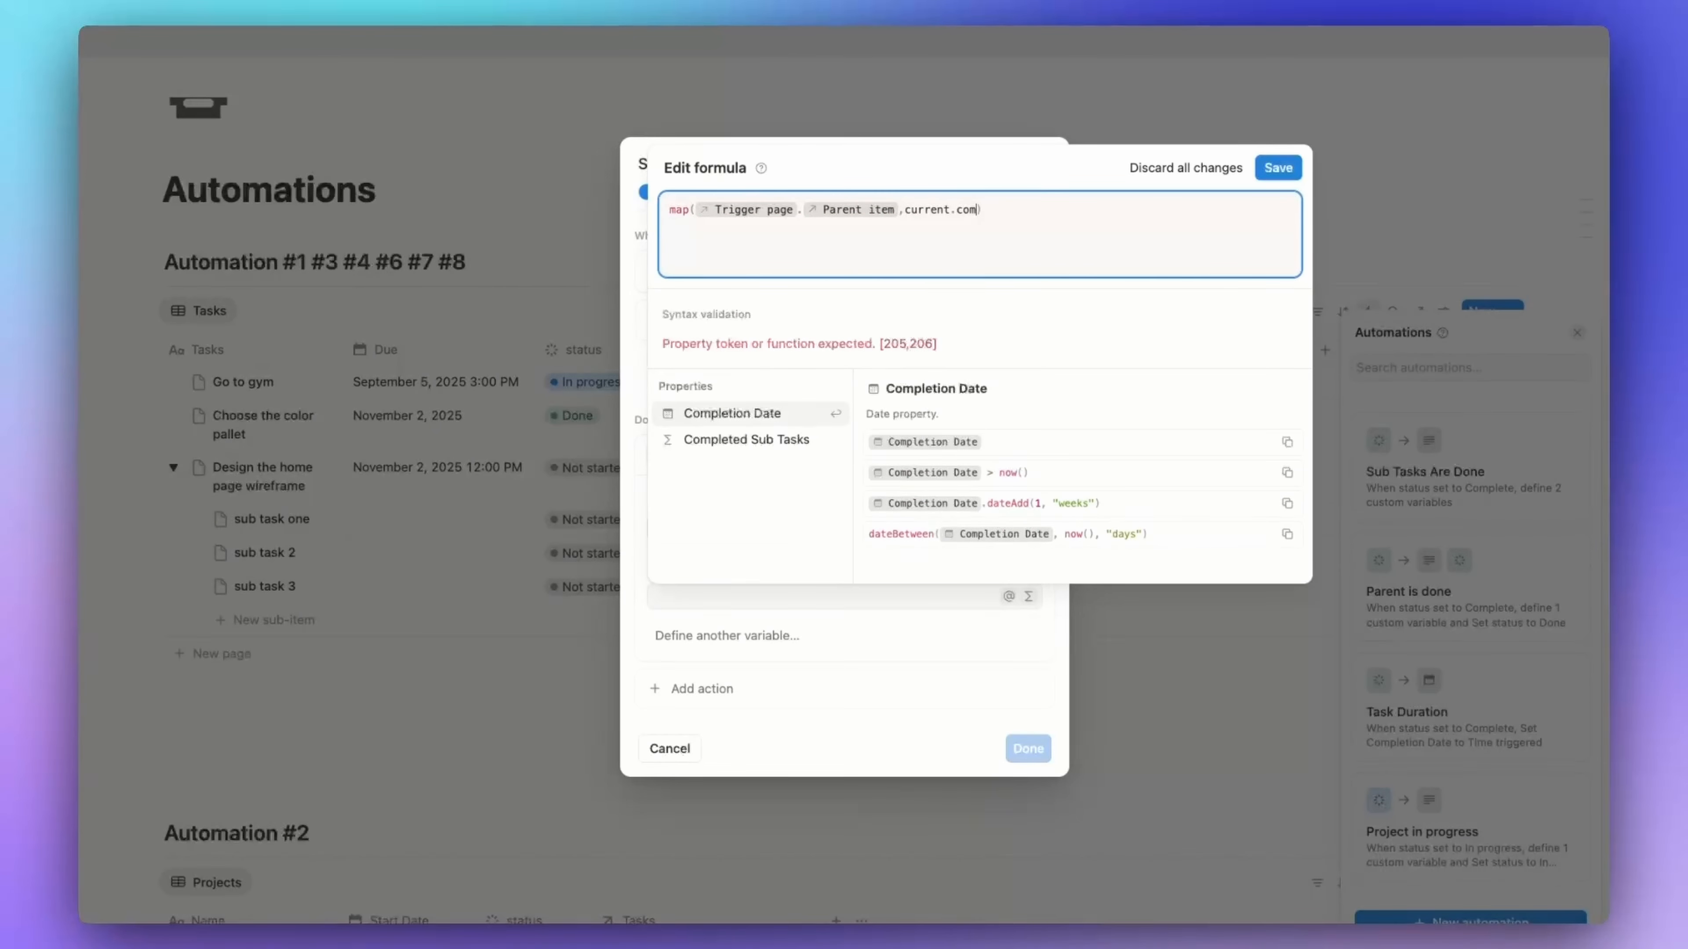
left_click(746, 440)
left_click(1141, 208)
type(".first(")
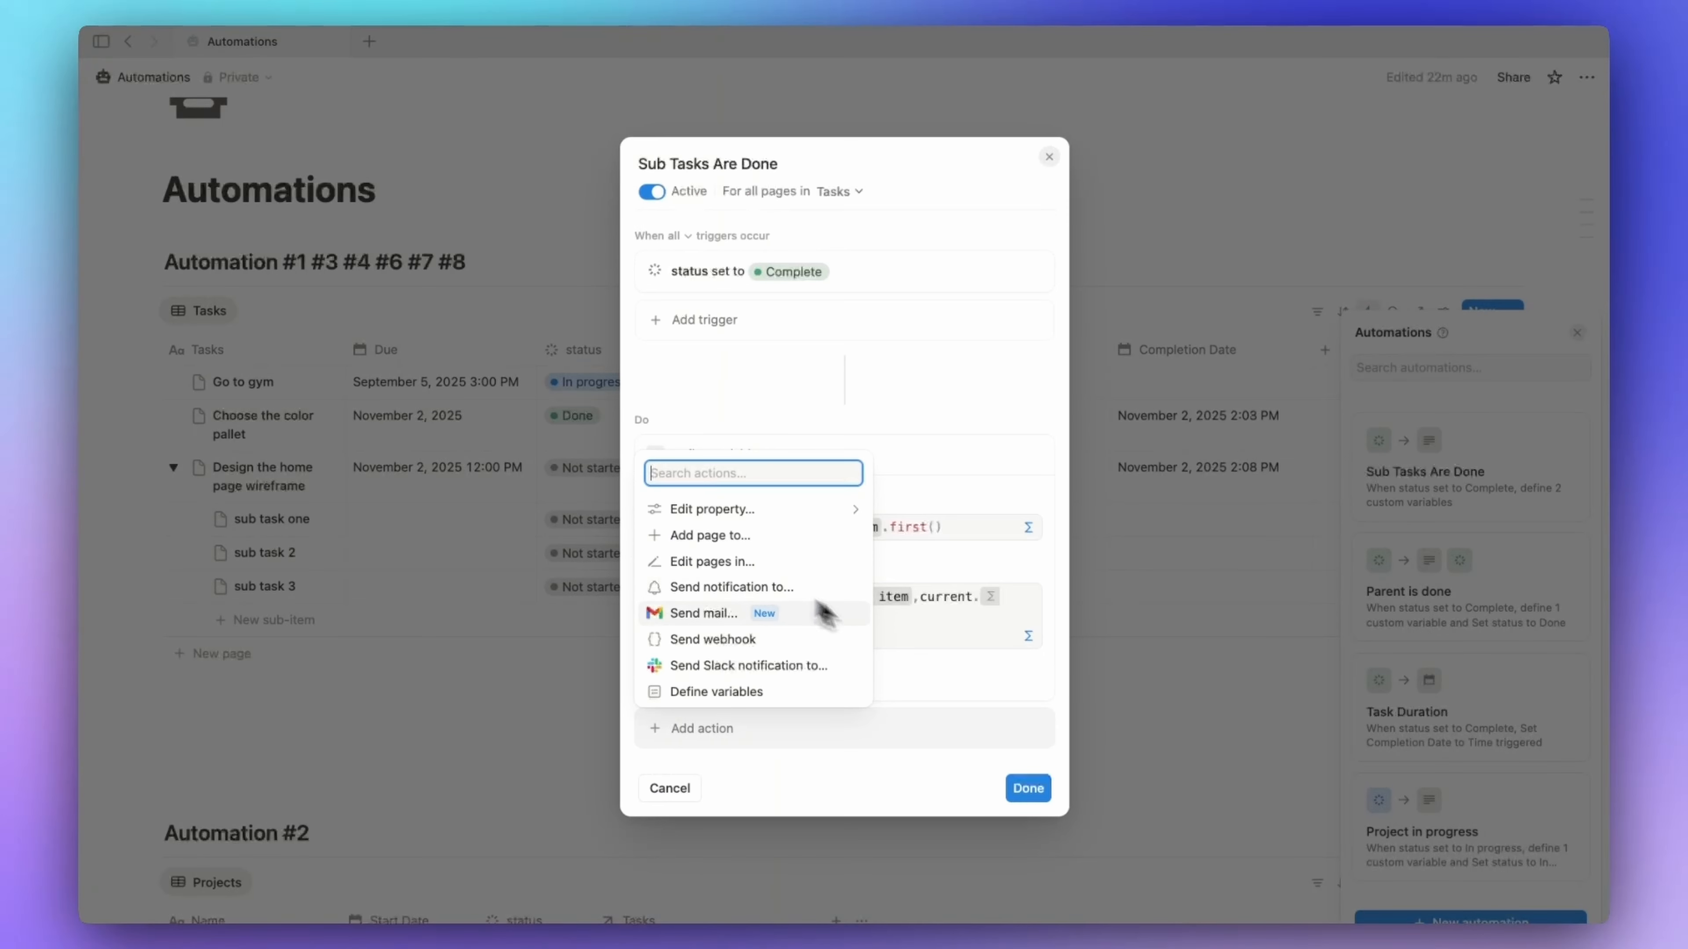
left_click(884, 681)
- Add an Edit pages action to the "Sub Tasks Are Done" automation that targets the Parent Item variable
left_click(747, 716)
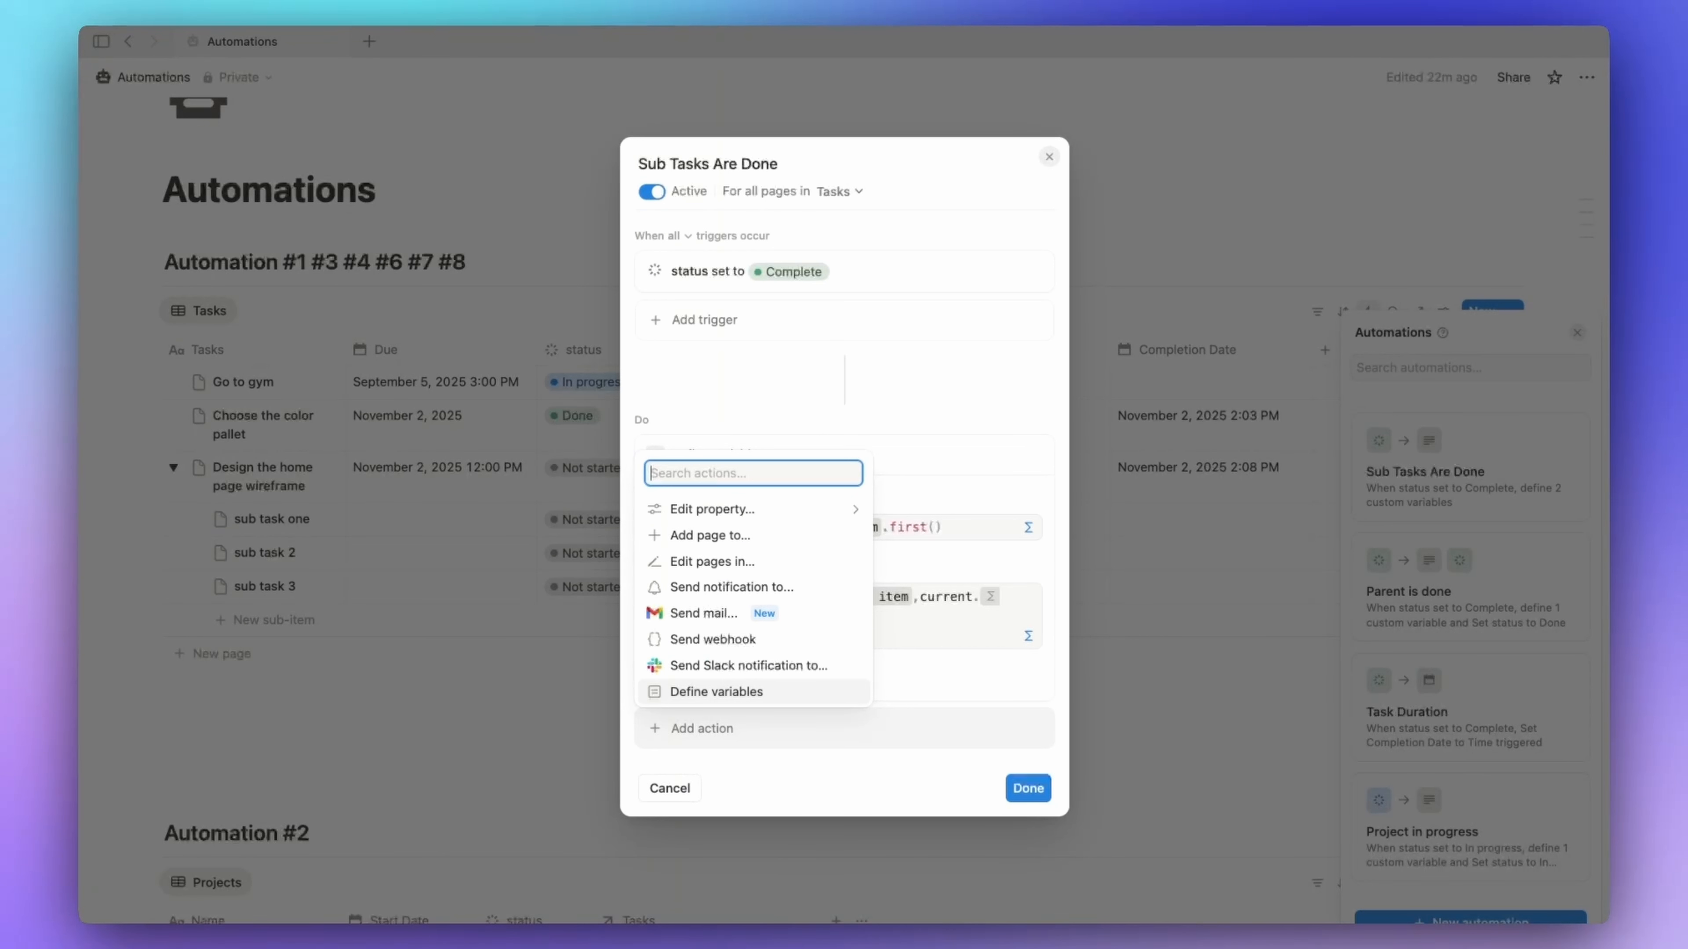
left_click(792, 564)
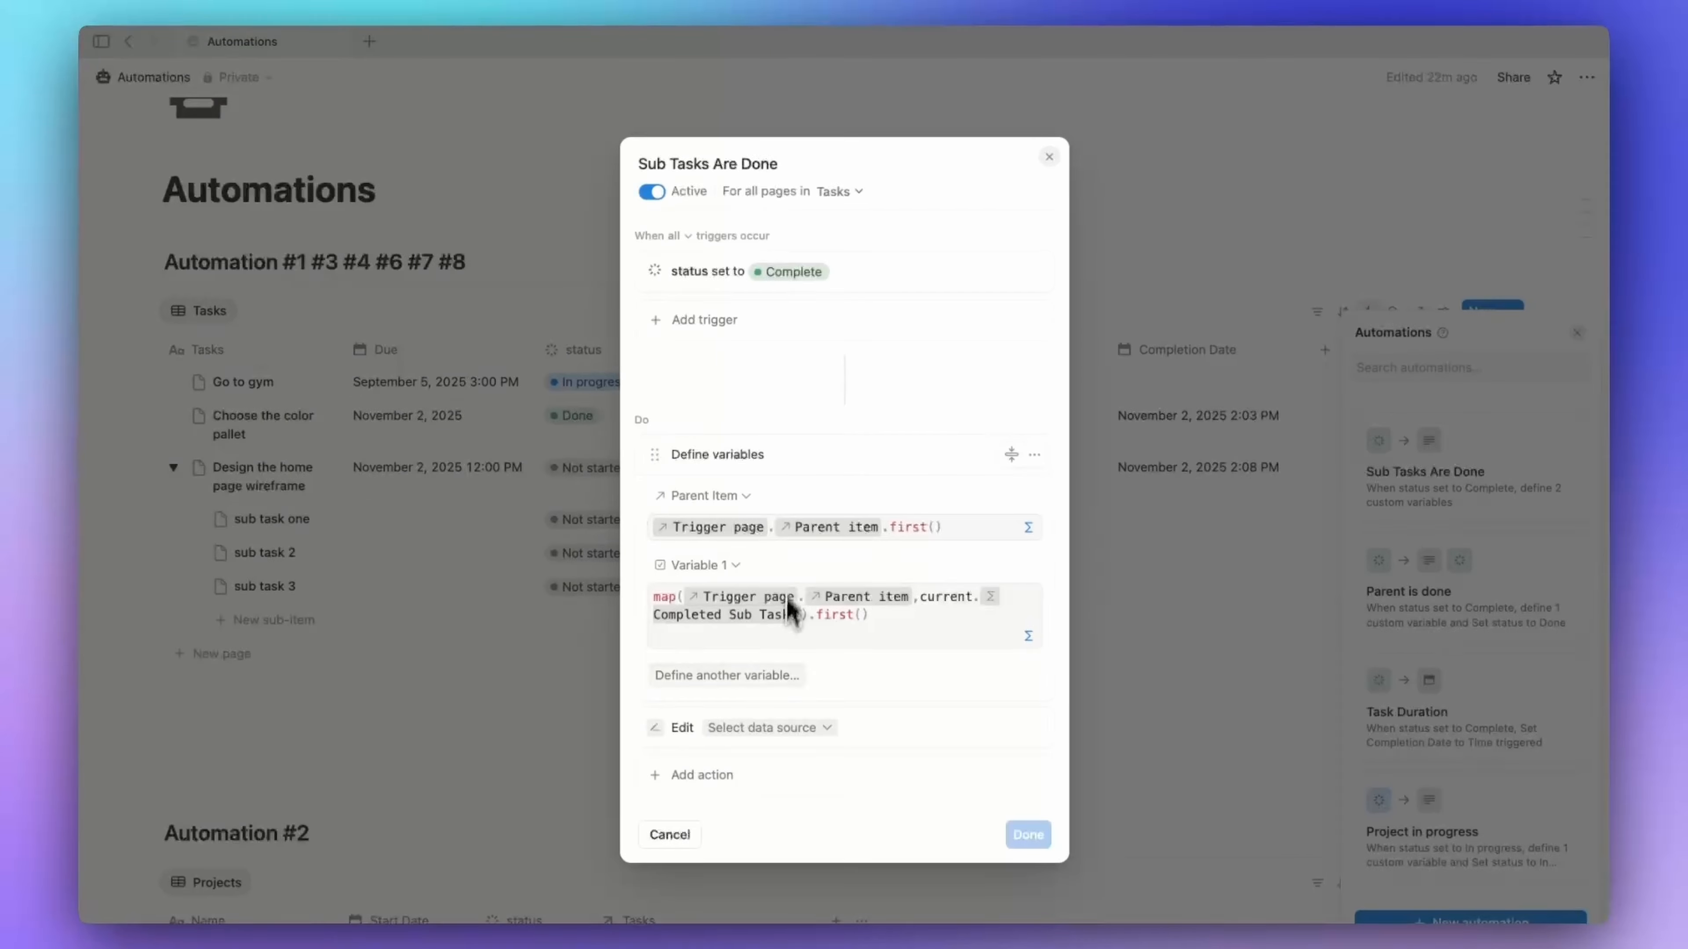
left_click(758, 727)
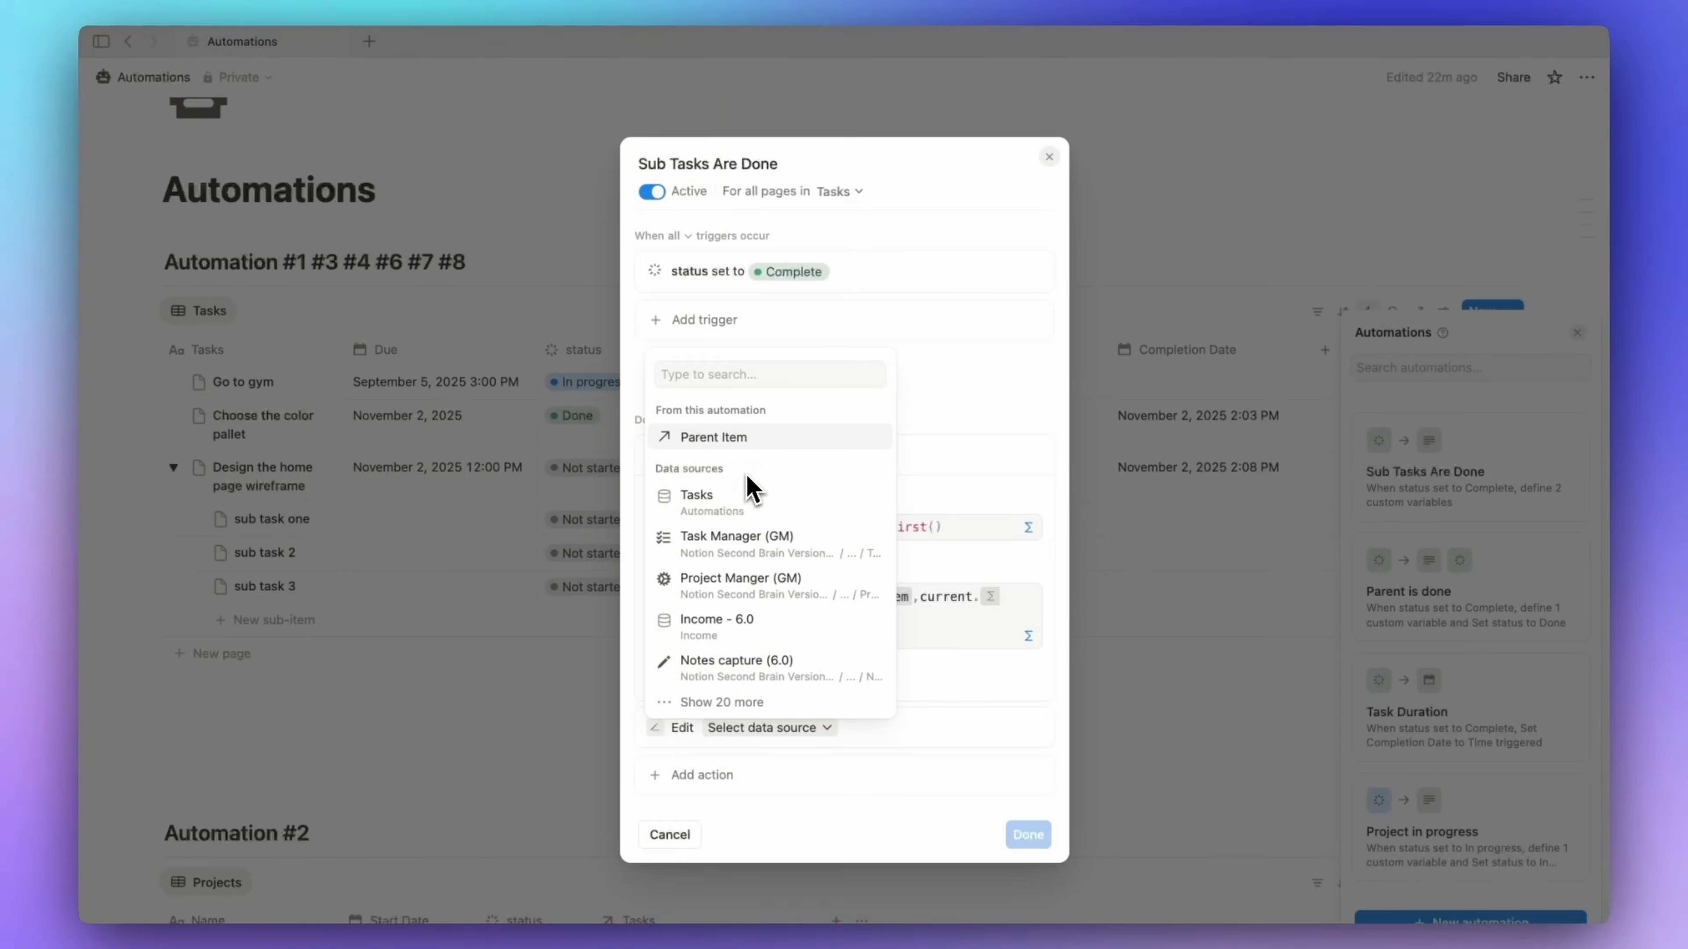
left_click(713, 452)
- Have the Parent Item edit action set status by the custom formula ifs(Variable 1== true,"Done"), and save the formula
left_click(725, 743)
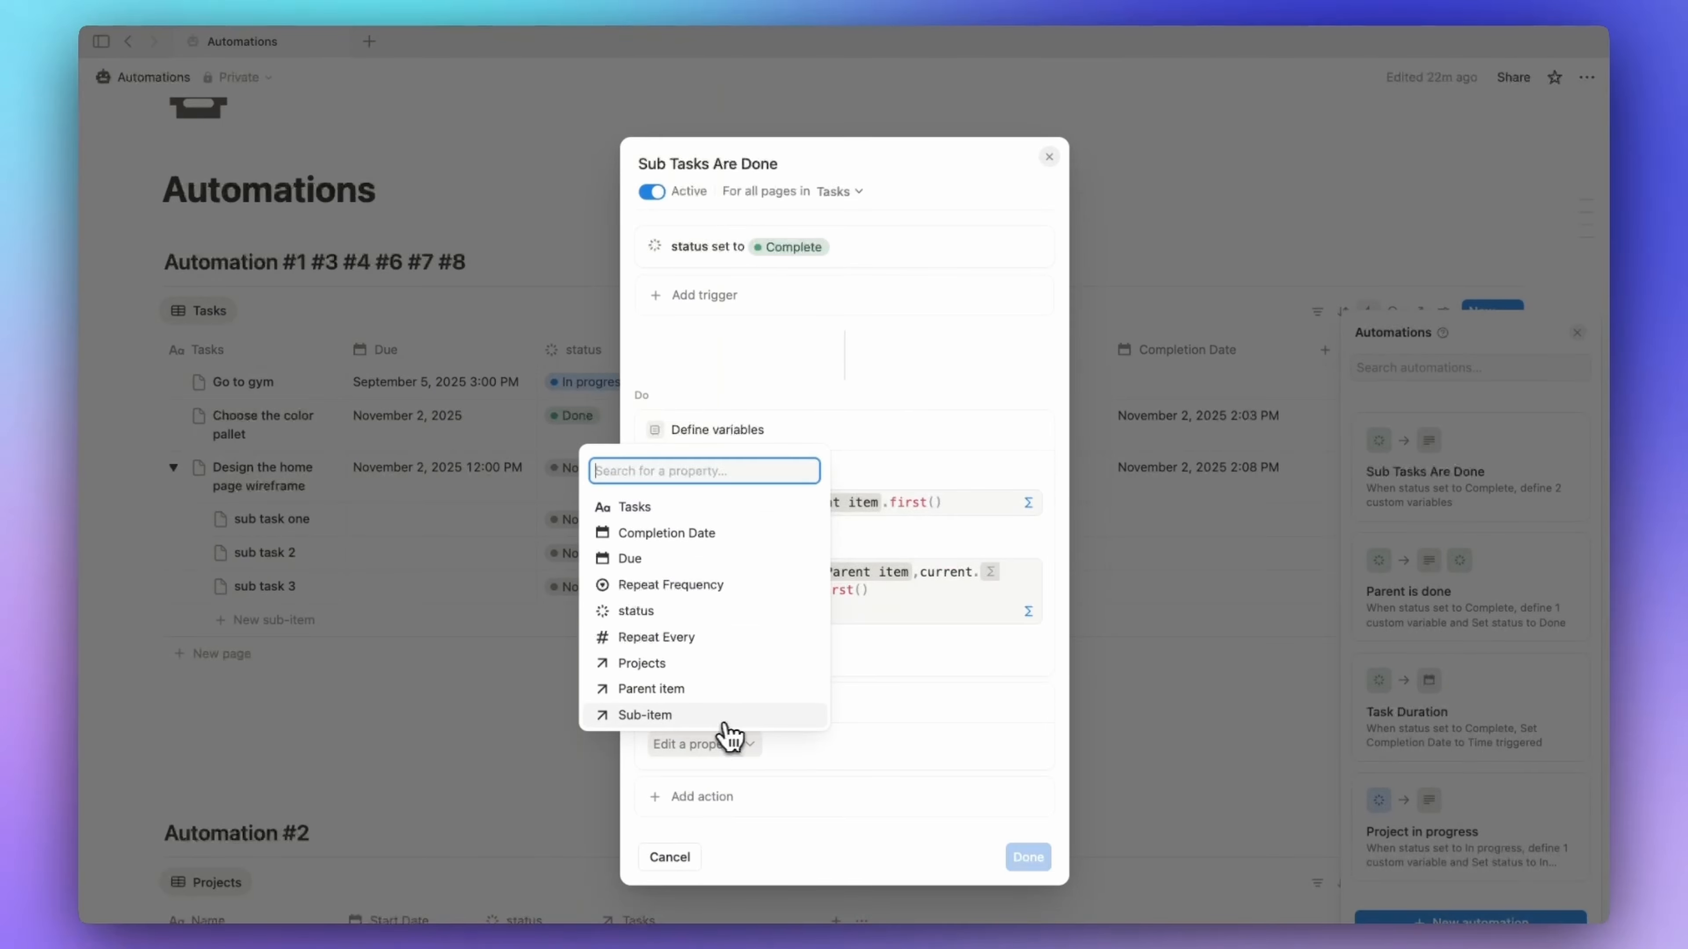
left_click(714, 611)
left_click(1029, 746)
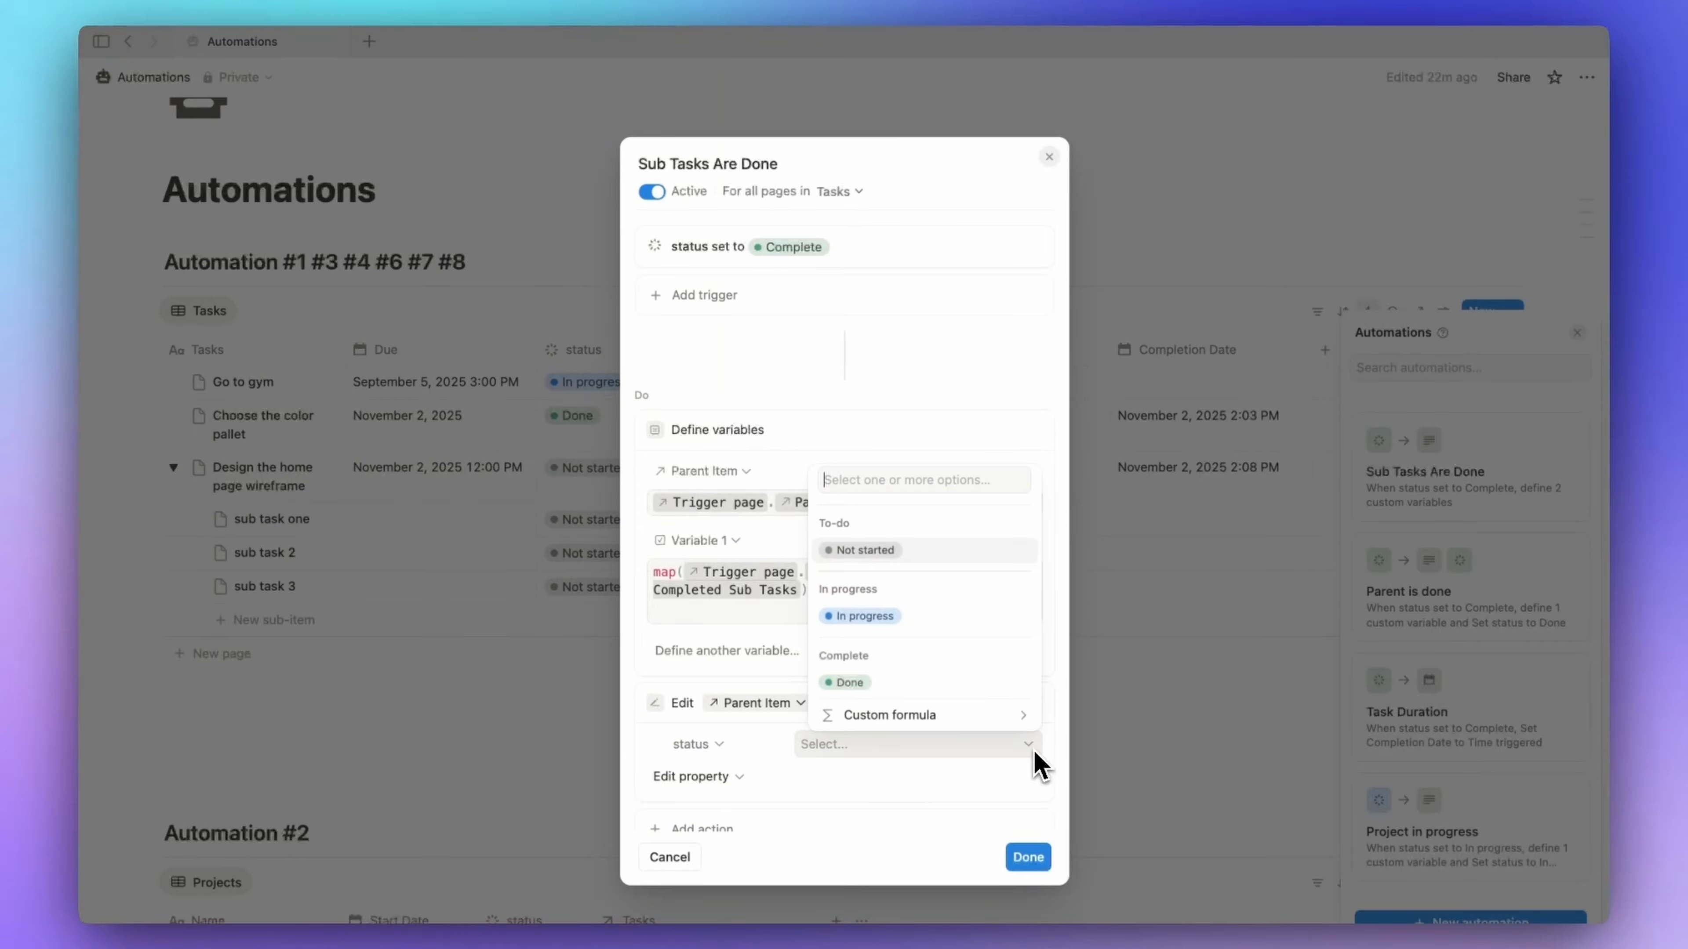
left_click(977, 714)
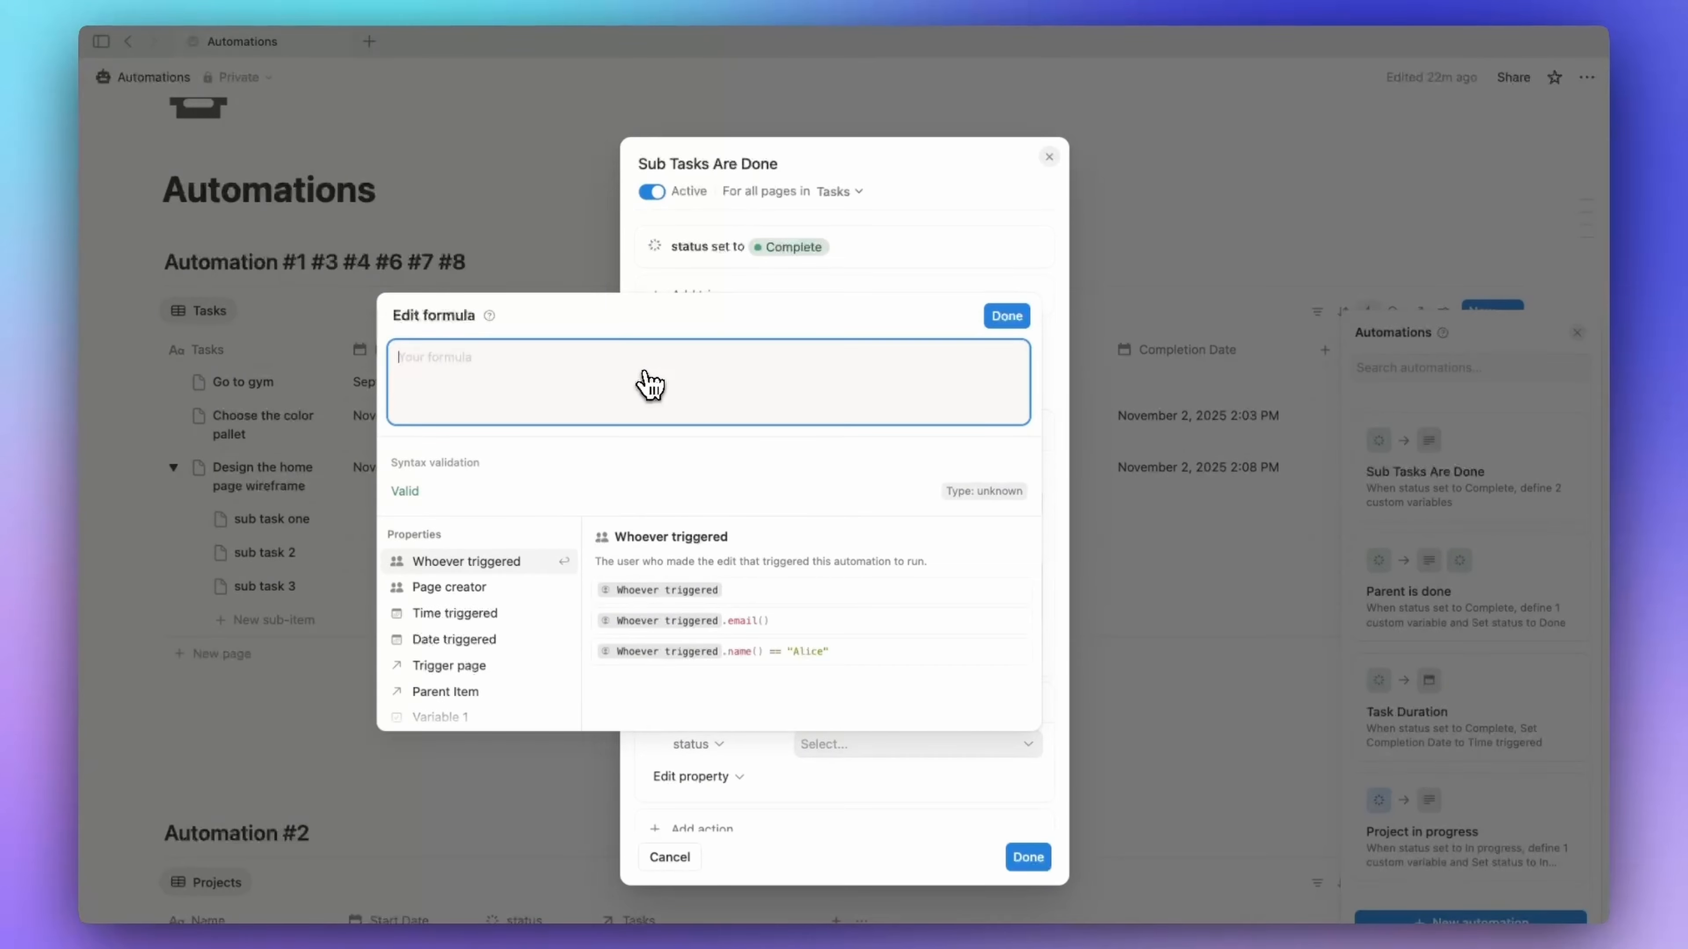
type("ifs(var")
key("Return")
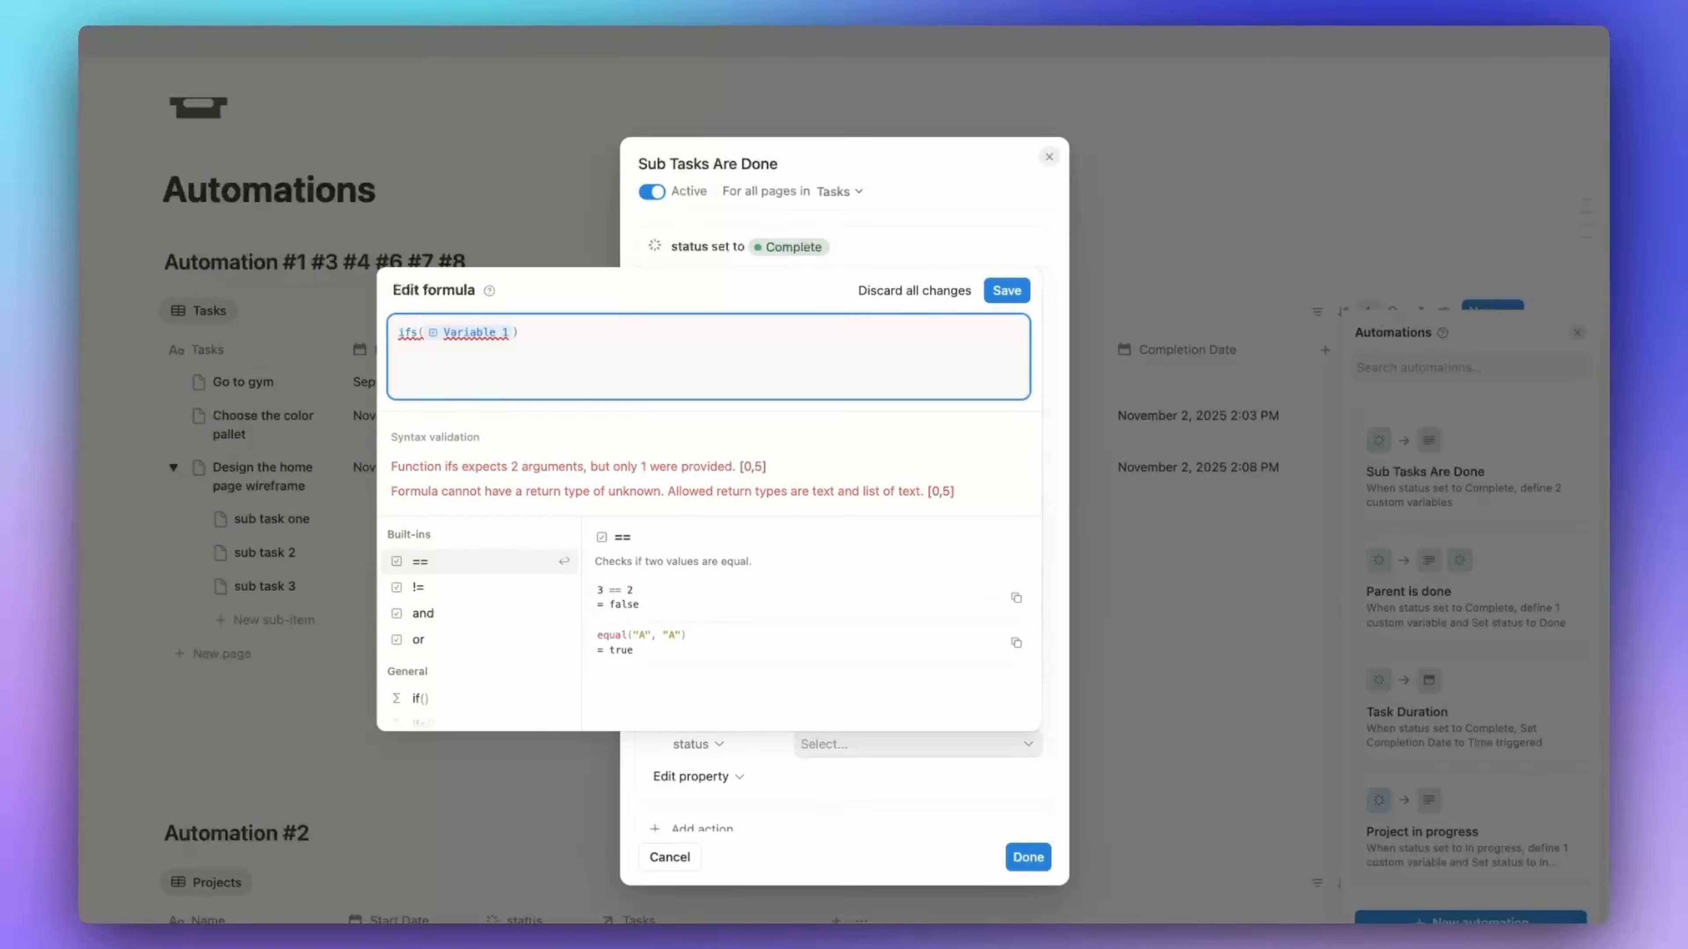
type("== true, \"\"")
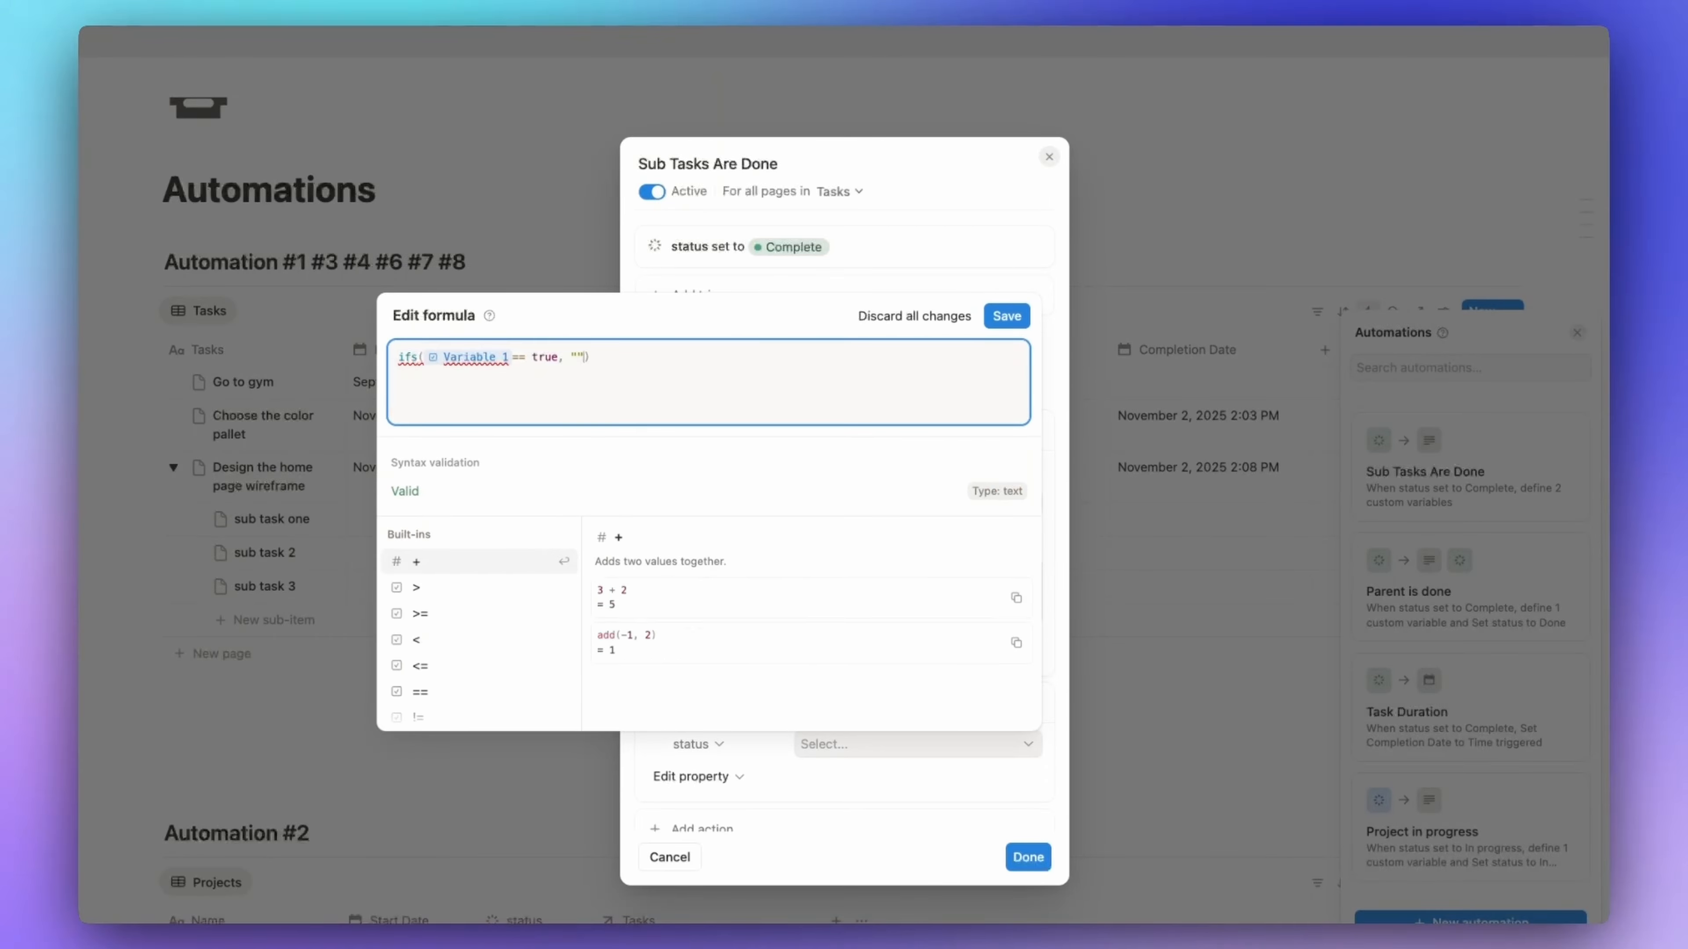
type("Done")
left_click(1007, 315)
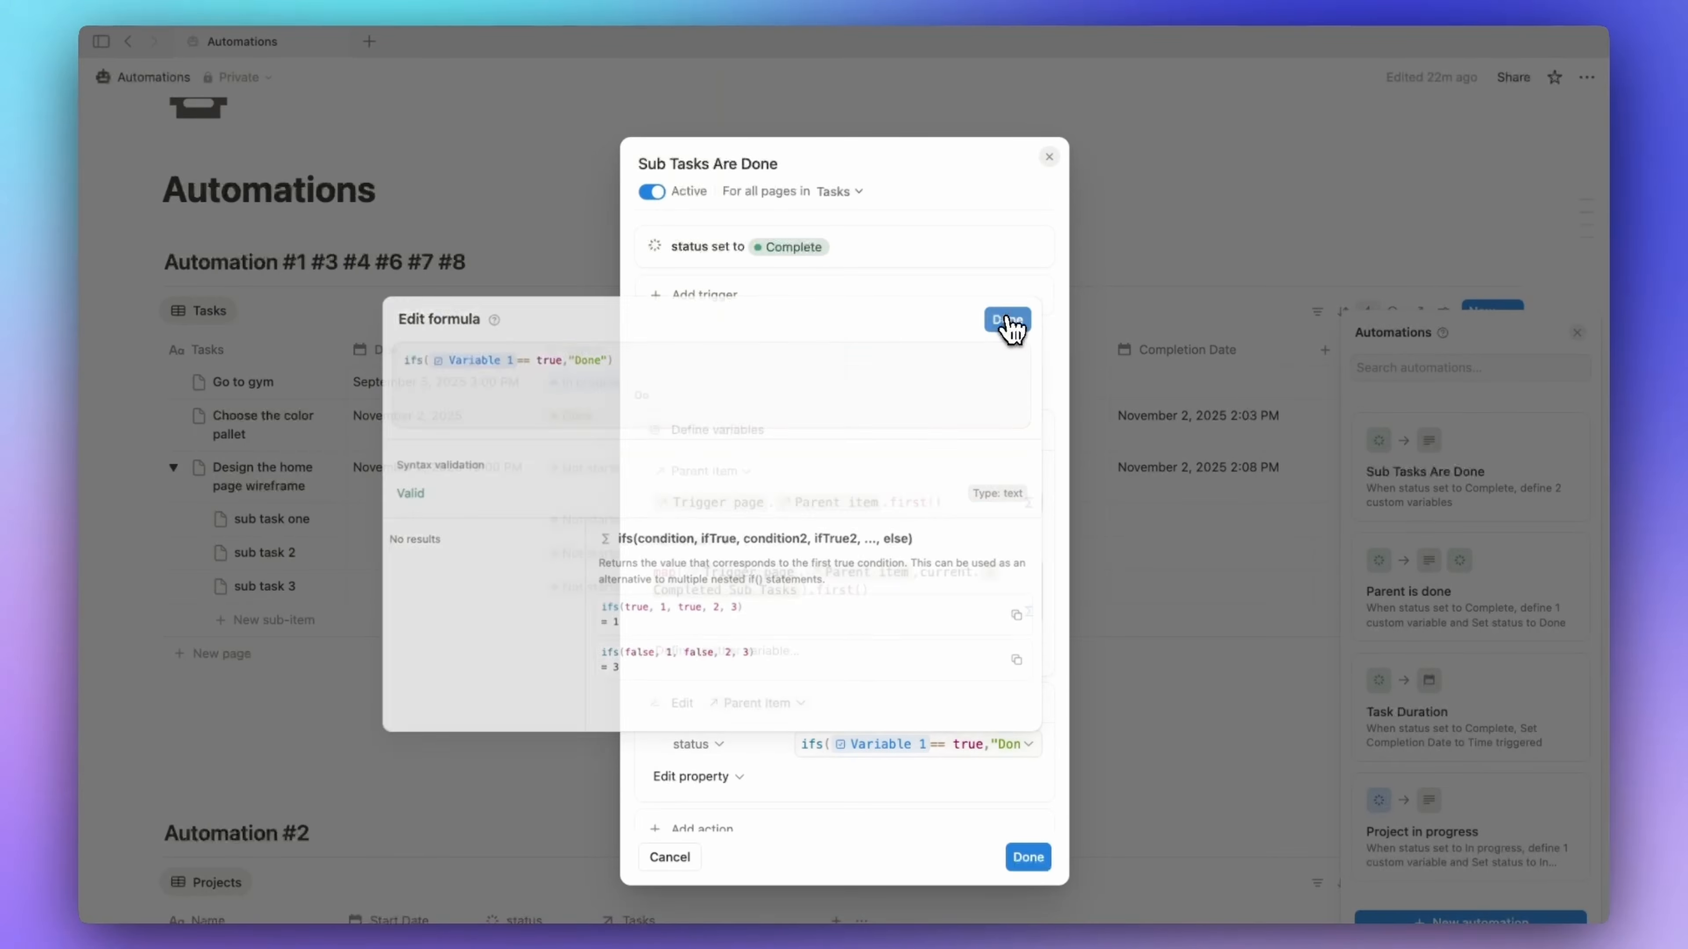
- Save the "Sub Tasks Are Done" automation and set the status of sub task 3, sub task 2 and sub task one to Done
left_click(1028, 857)
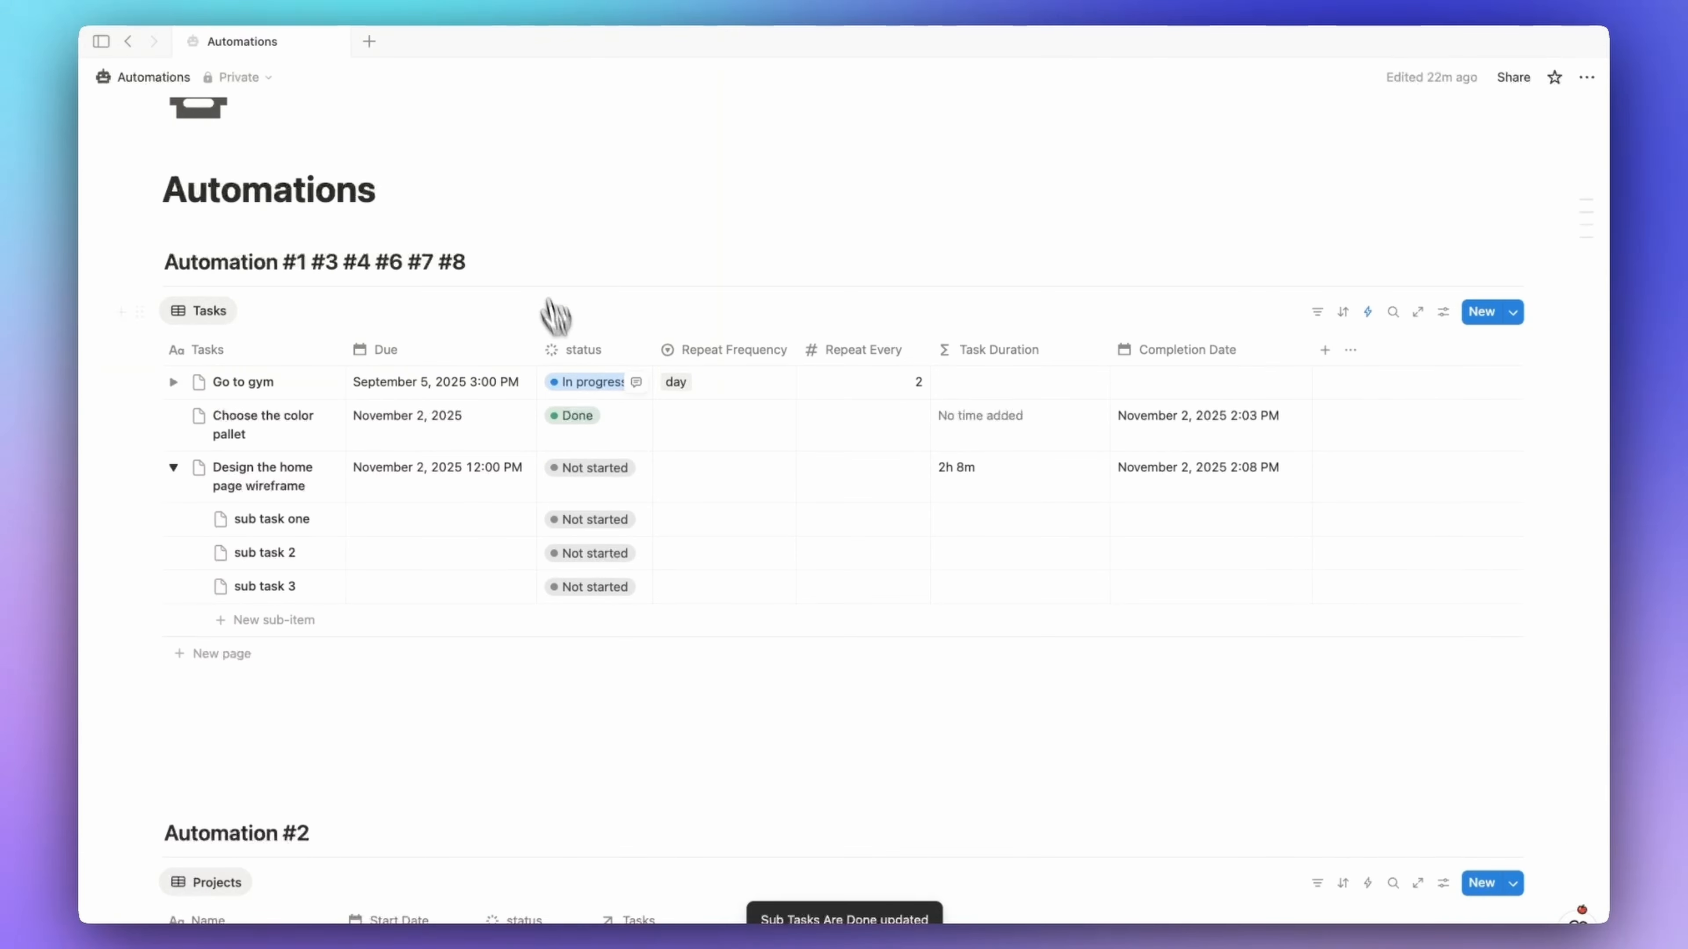
left_click(562, 588)
left_click(585, 778)
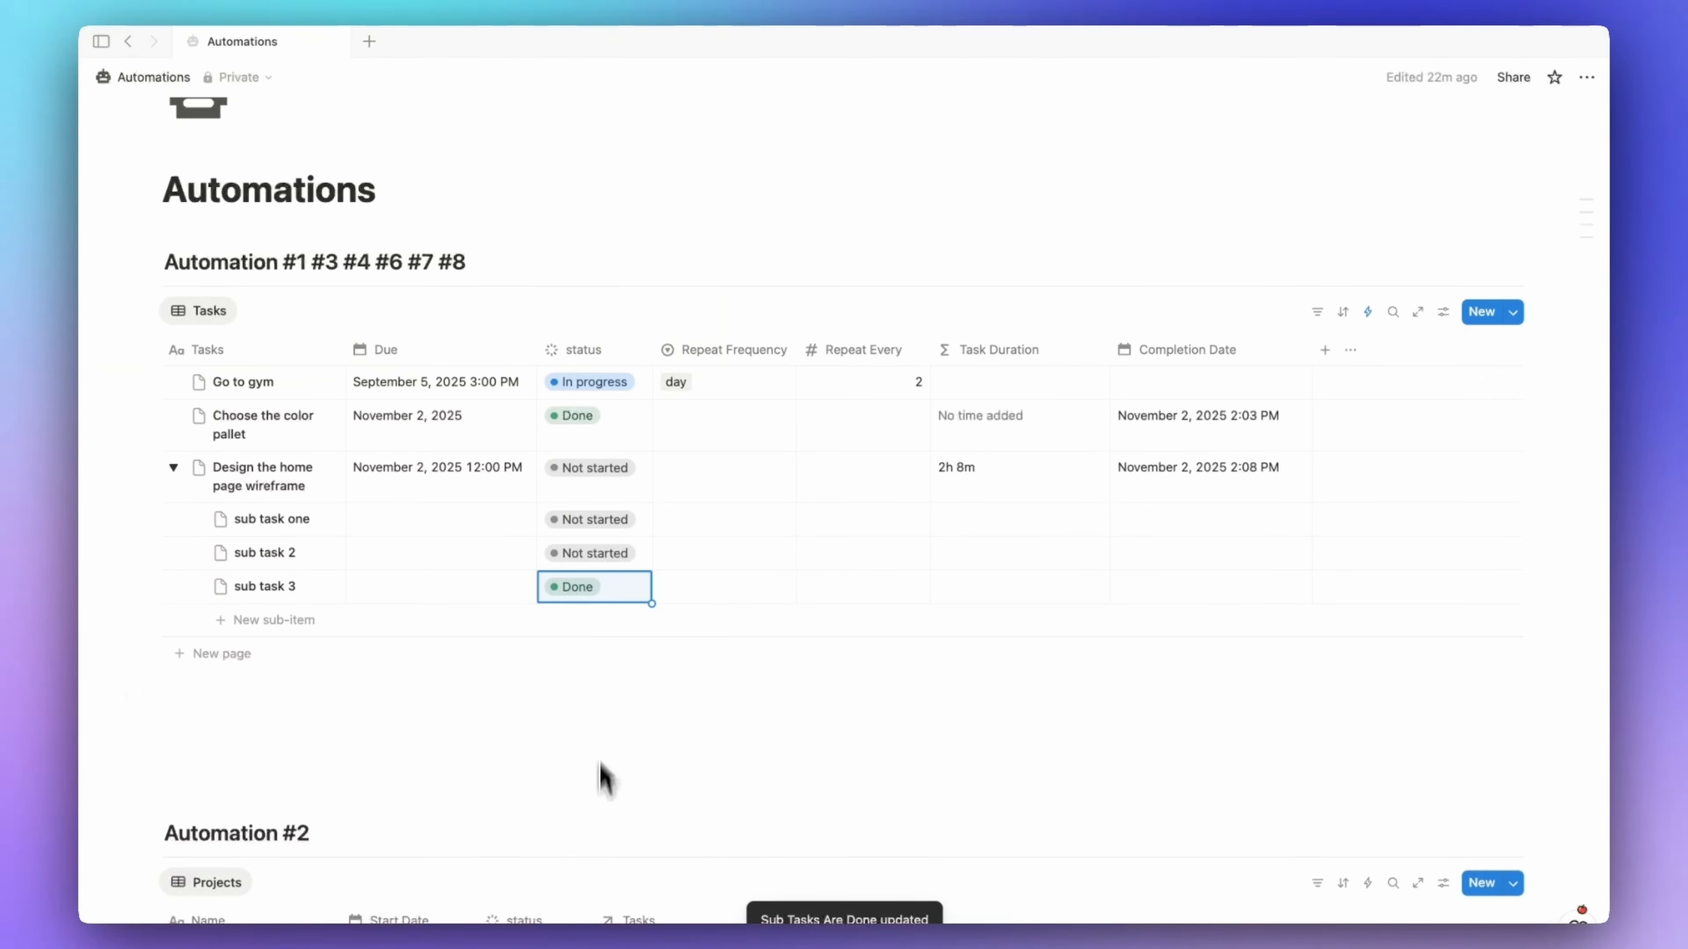
key("Up")
key("Return")
left_click(584, 746)
key("Up")
key("Return")
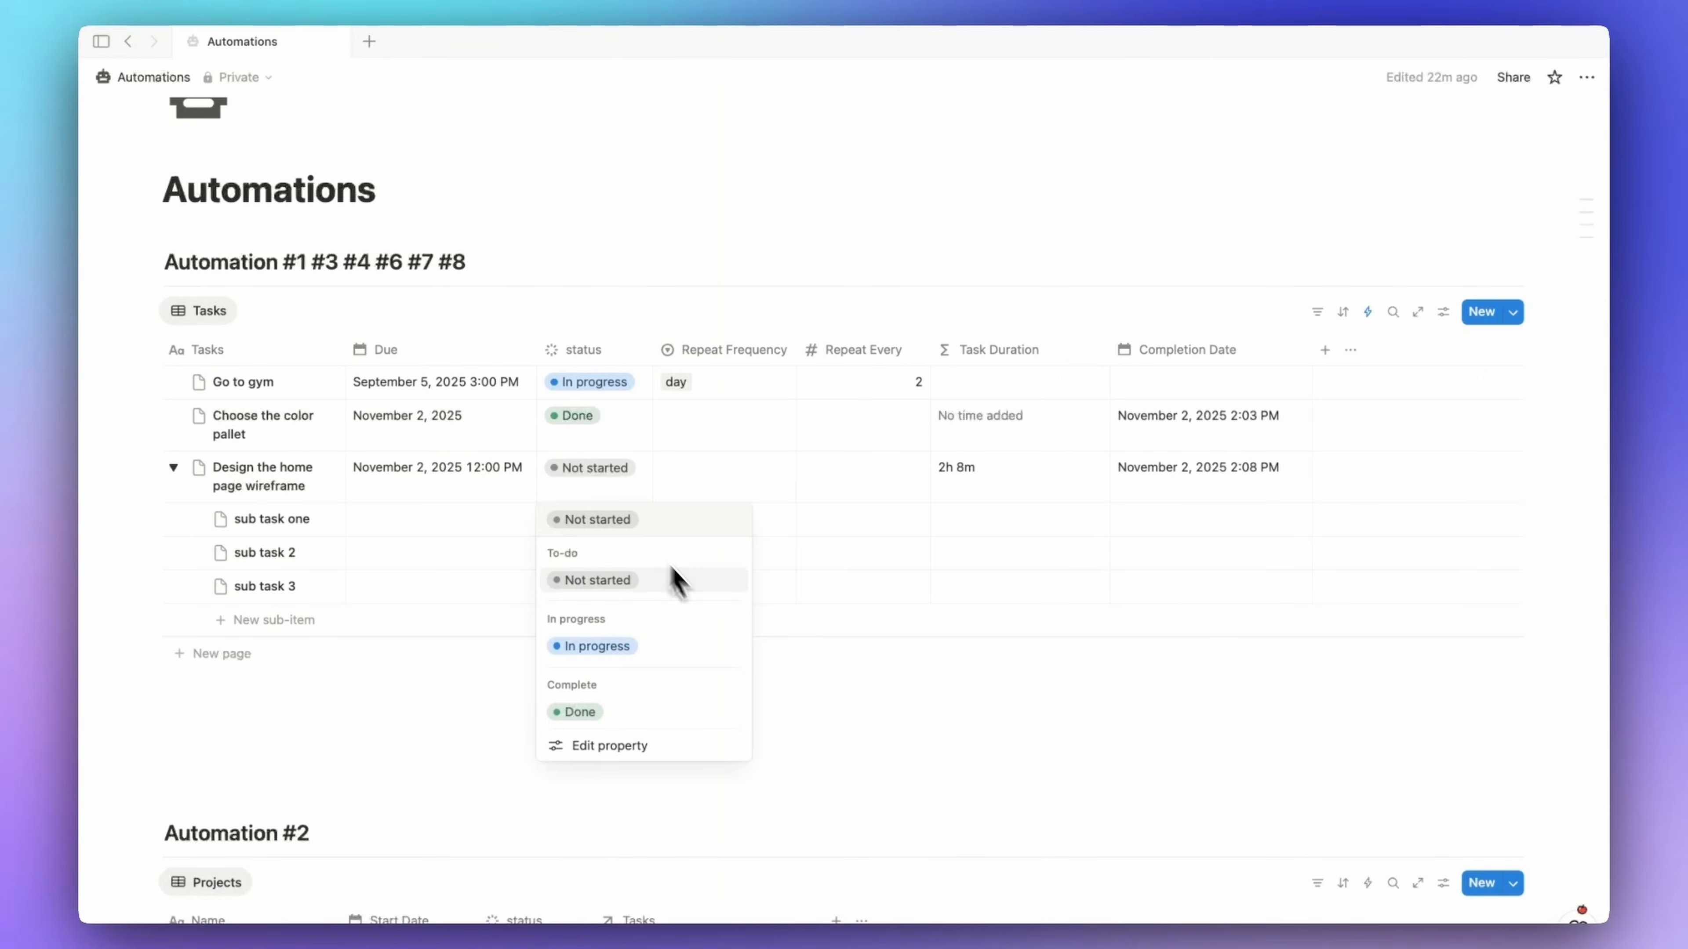
left_click(610, 715)
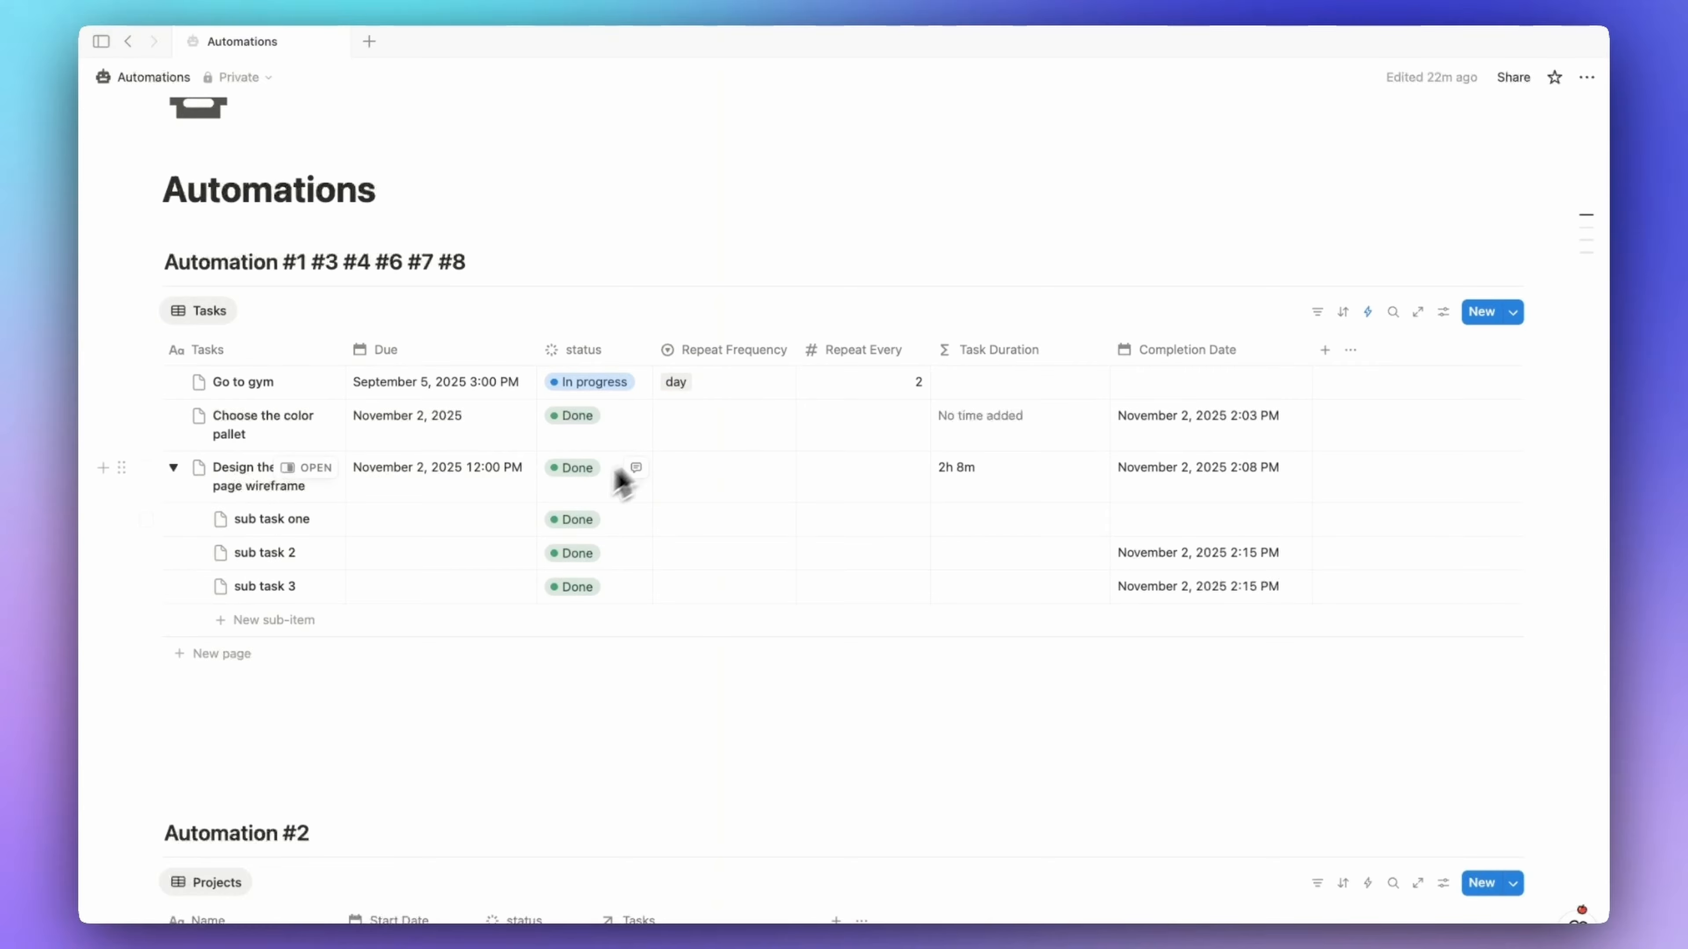
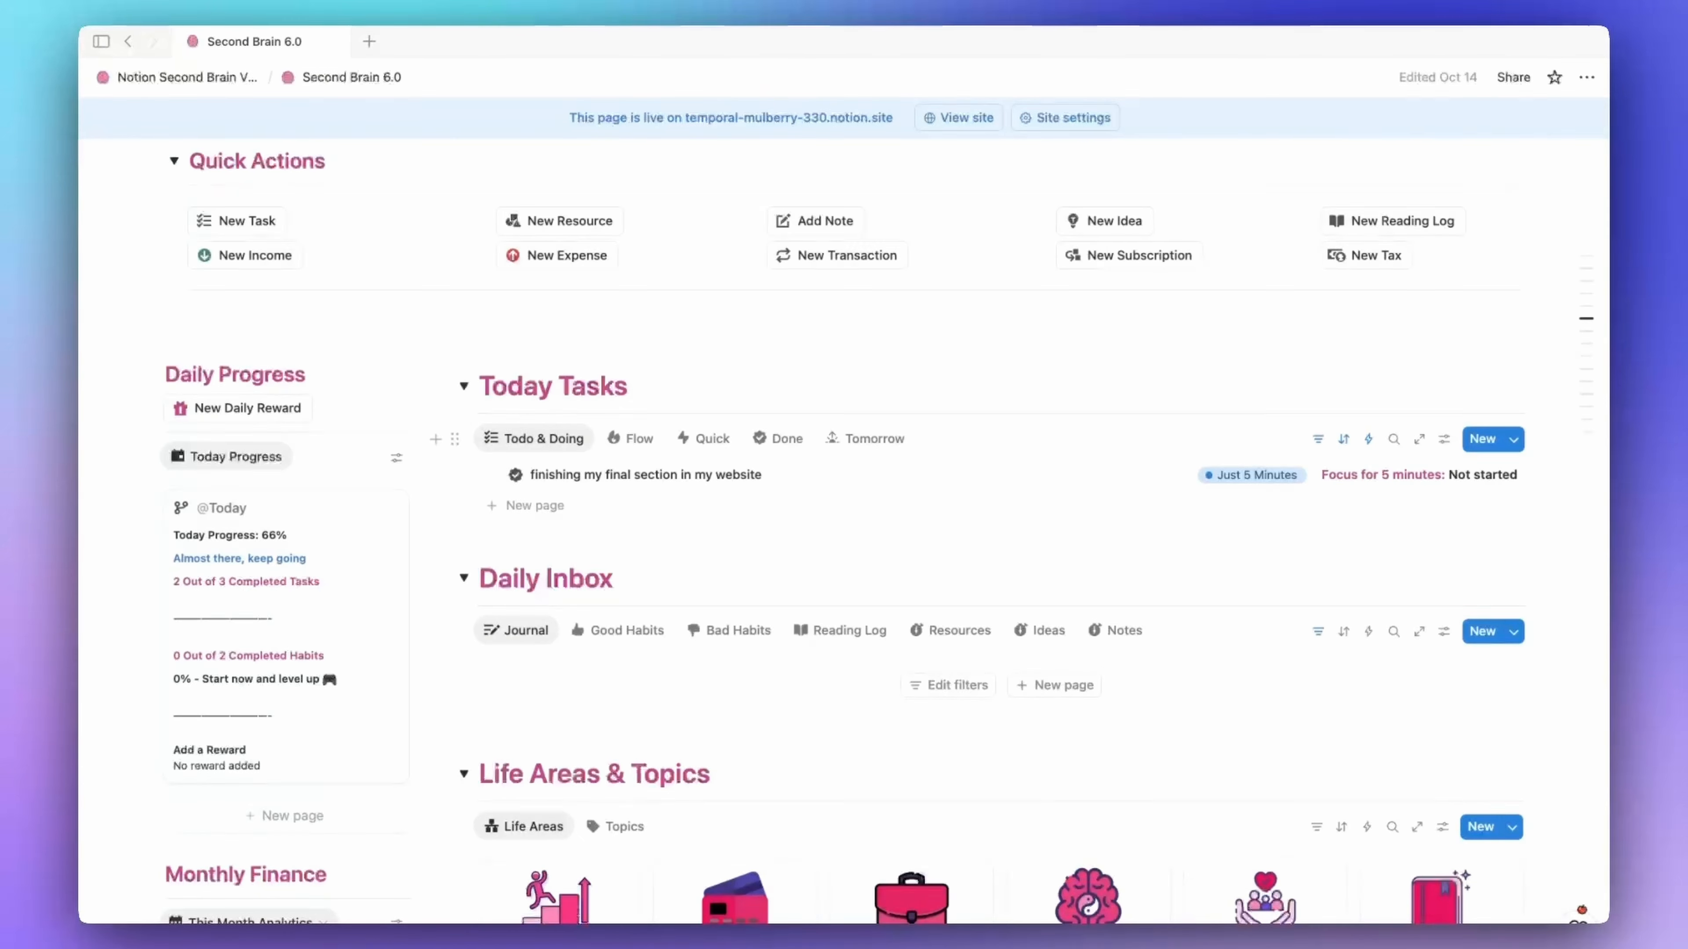
- Open the "finishing my final section in my website" task and examine its Status options and 5-Min properties
left_click(1171, 478)
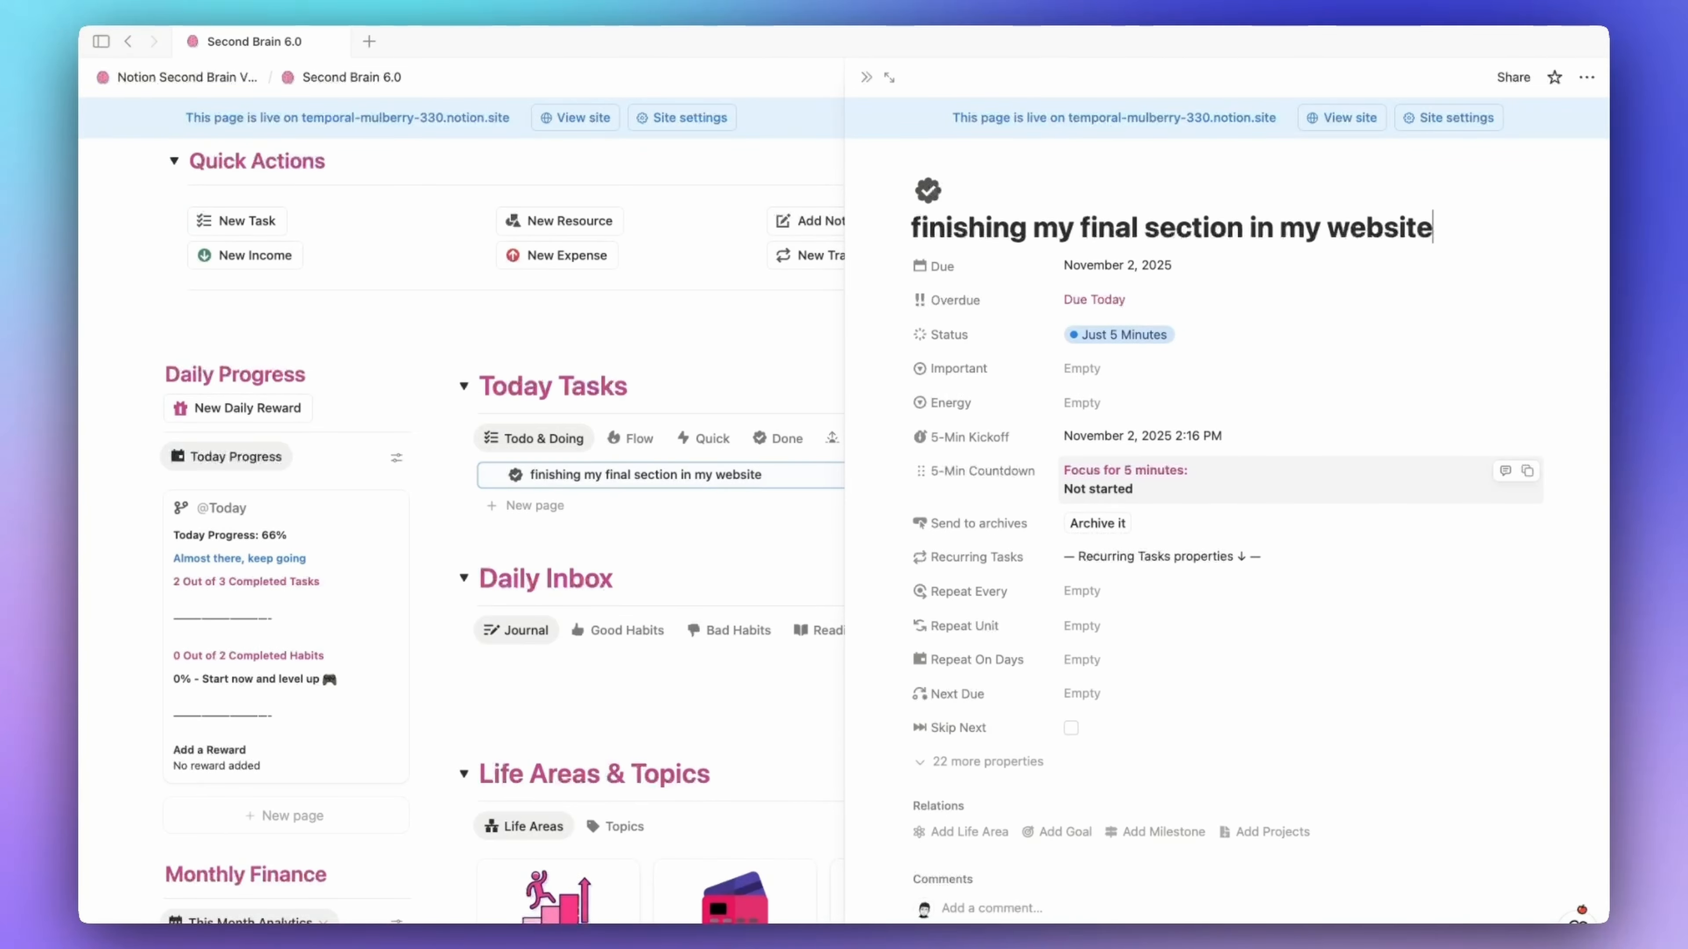
left_click(1161, 342)
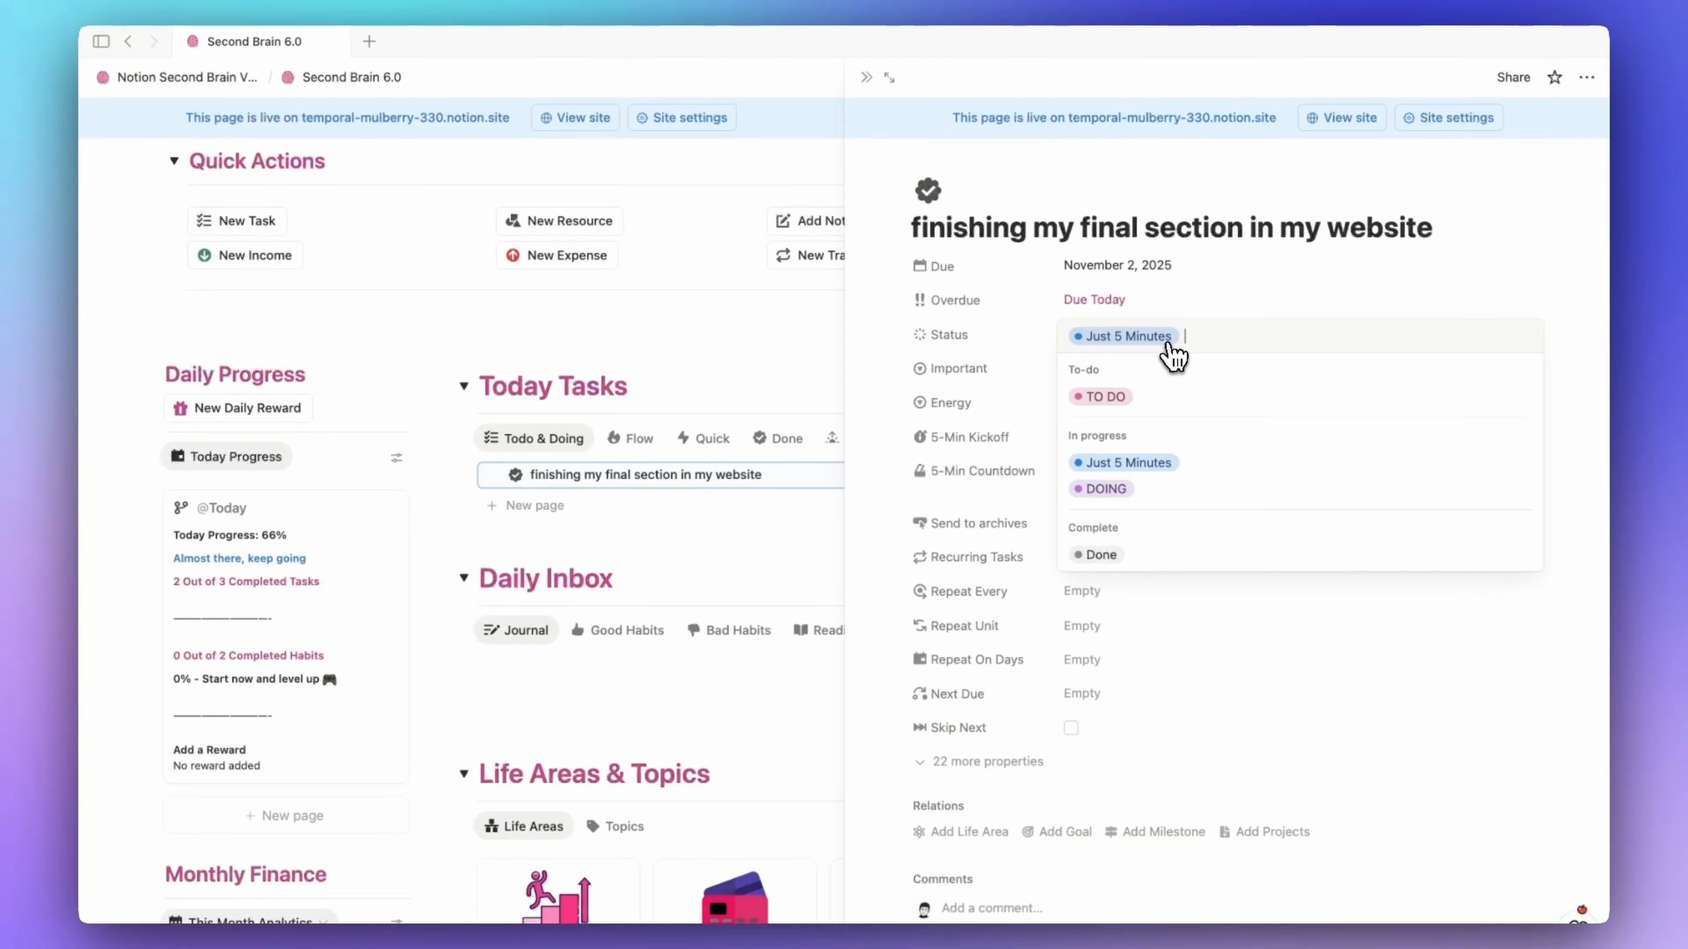
left_click(997, 377)
left_click(1119, 336)
left_click(1024, 465)
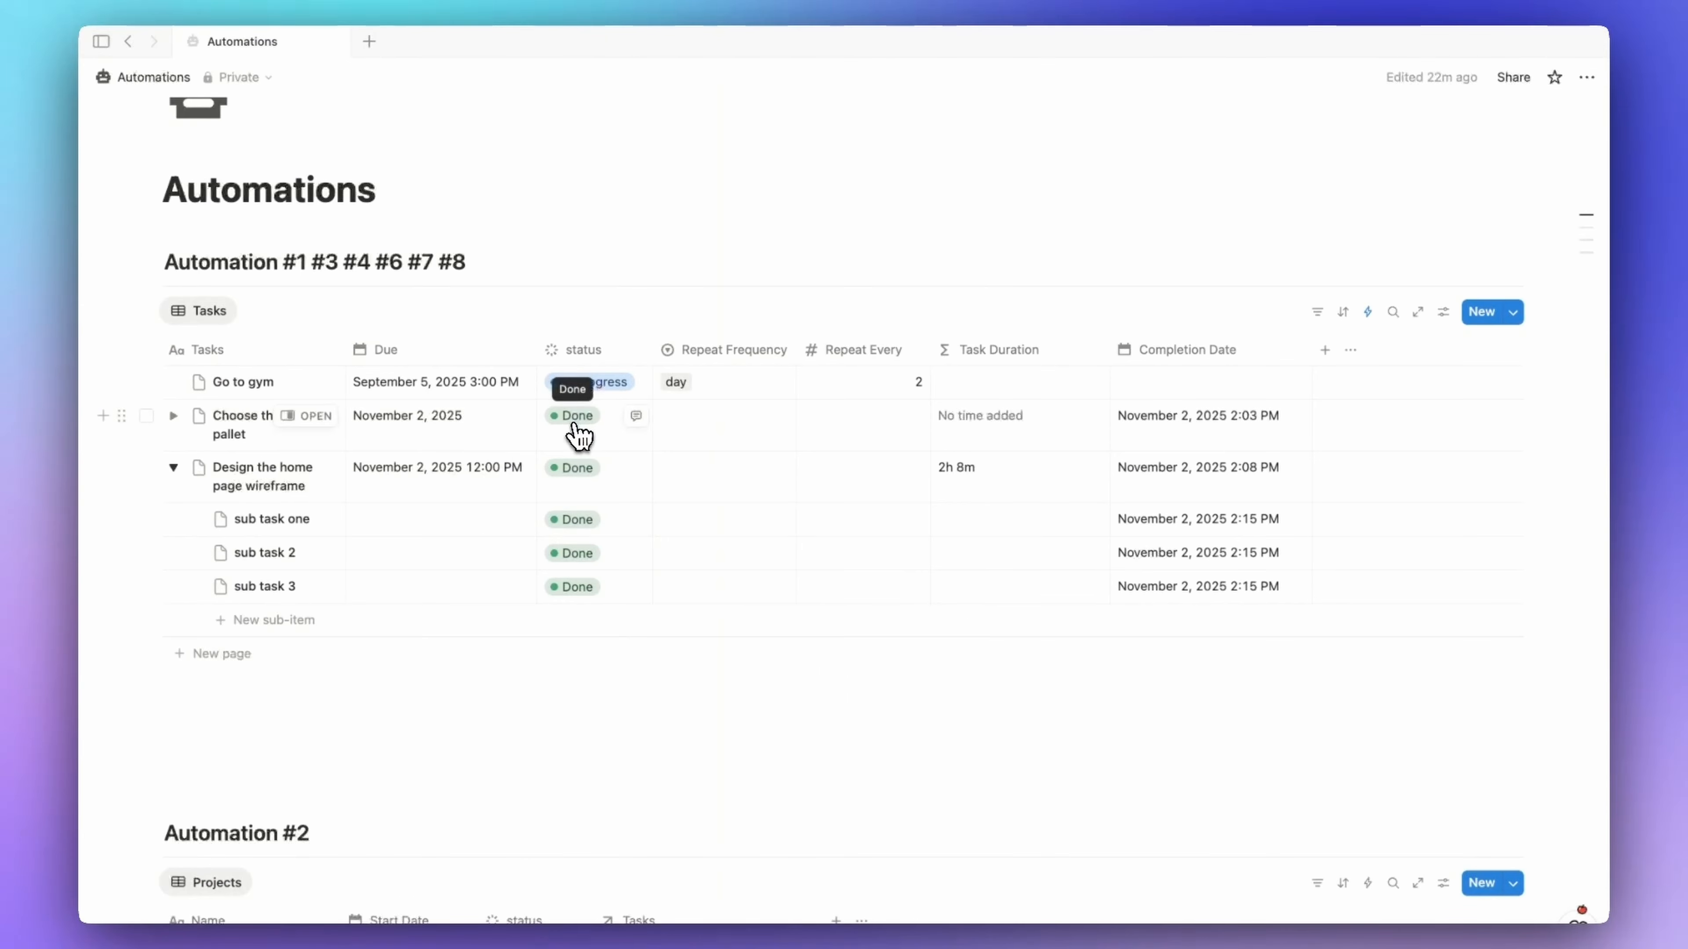
- Open the "Choose the color pallet" task page and add a "Just 5 Minutes" option to the In progress group of status
left_click(577, 432)
key("Escape")
left_click(307, 415)
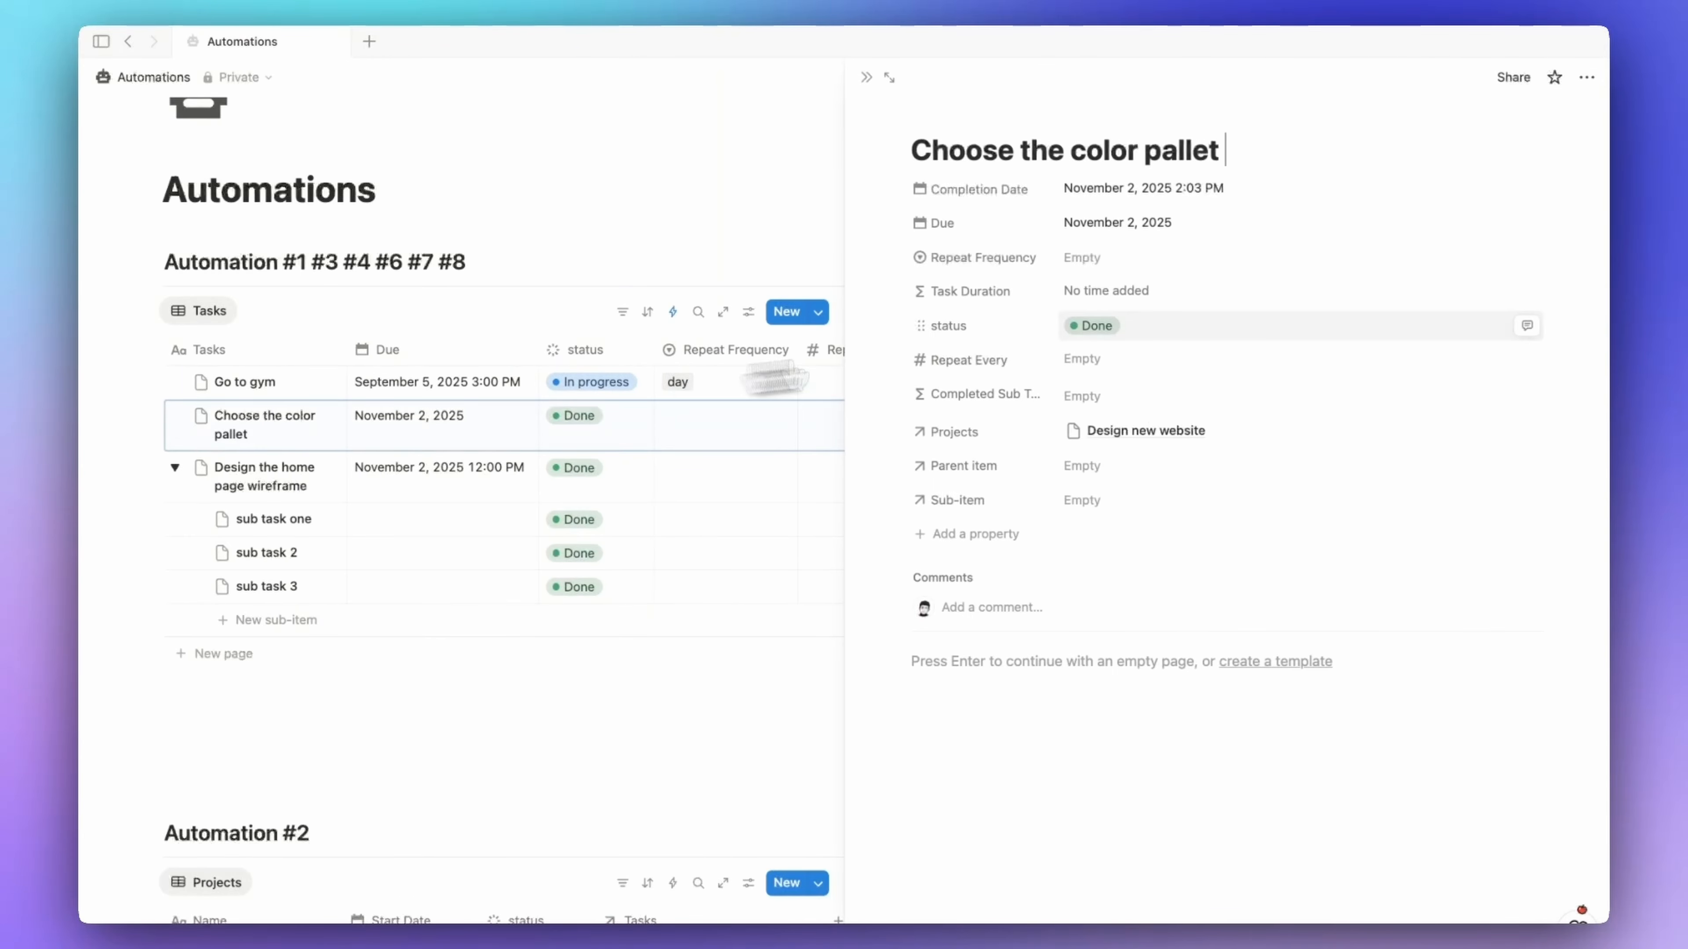
left_click(1007, 327)
left_click(1140, 496)
type("Just 5 ")
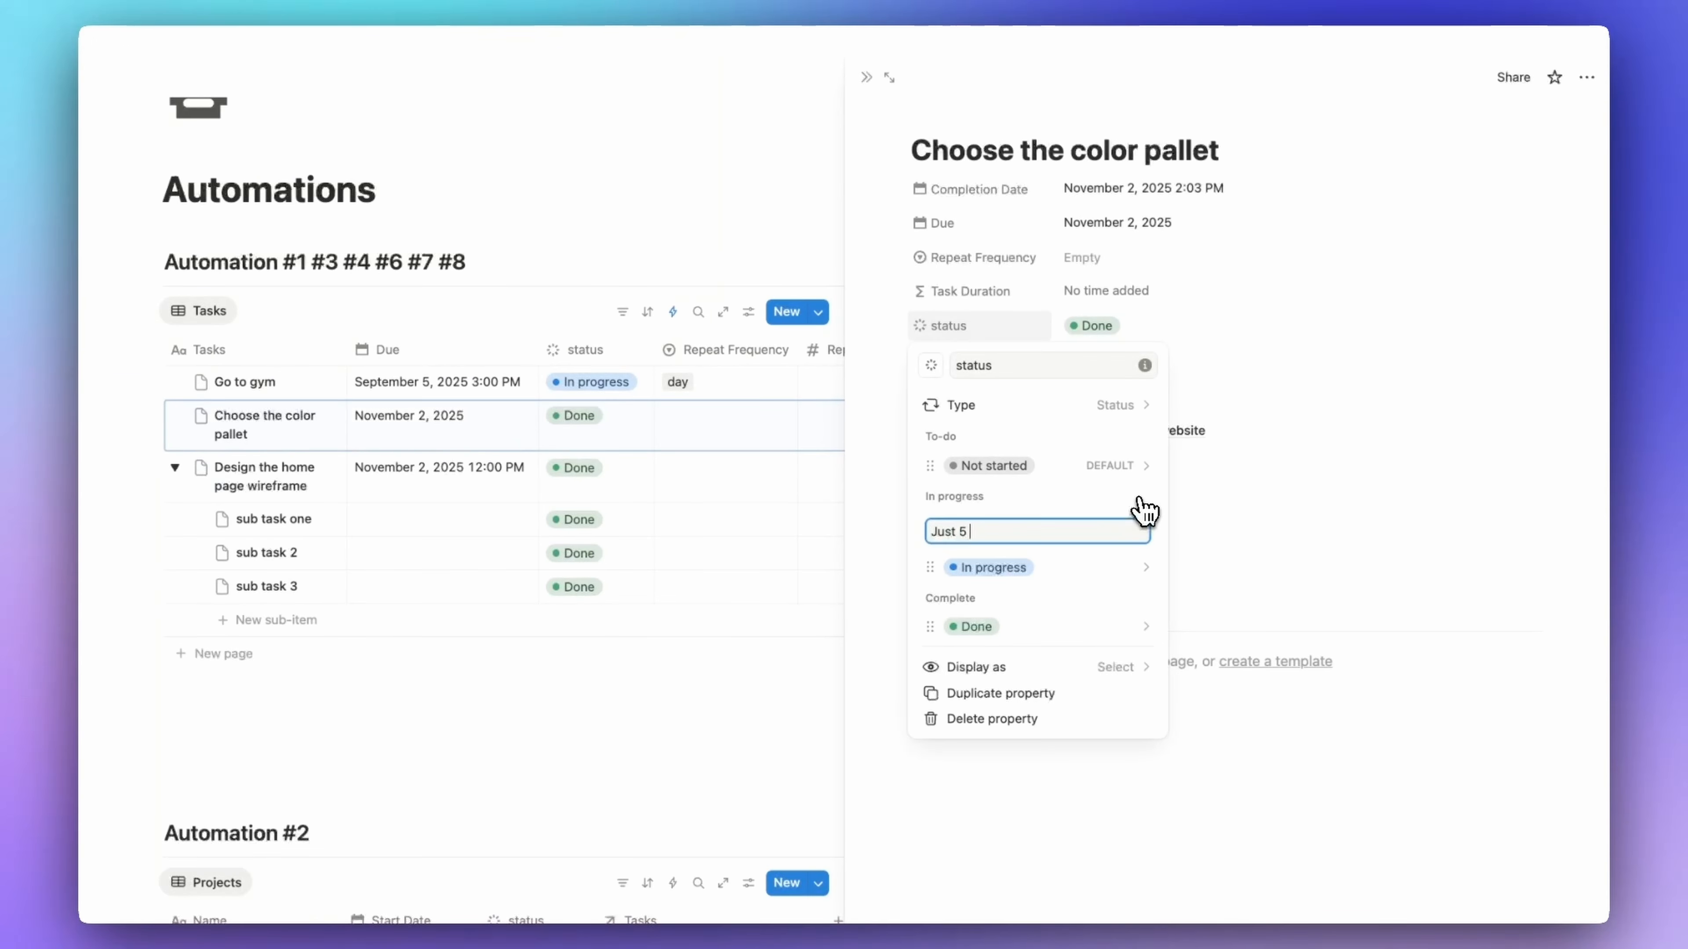
type("Minutes")
key("Return")
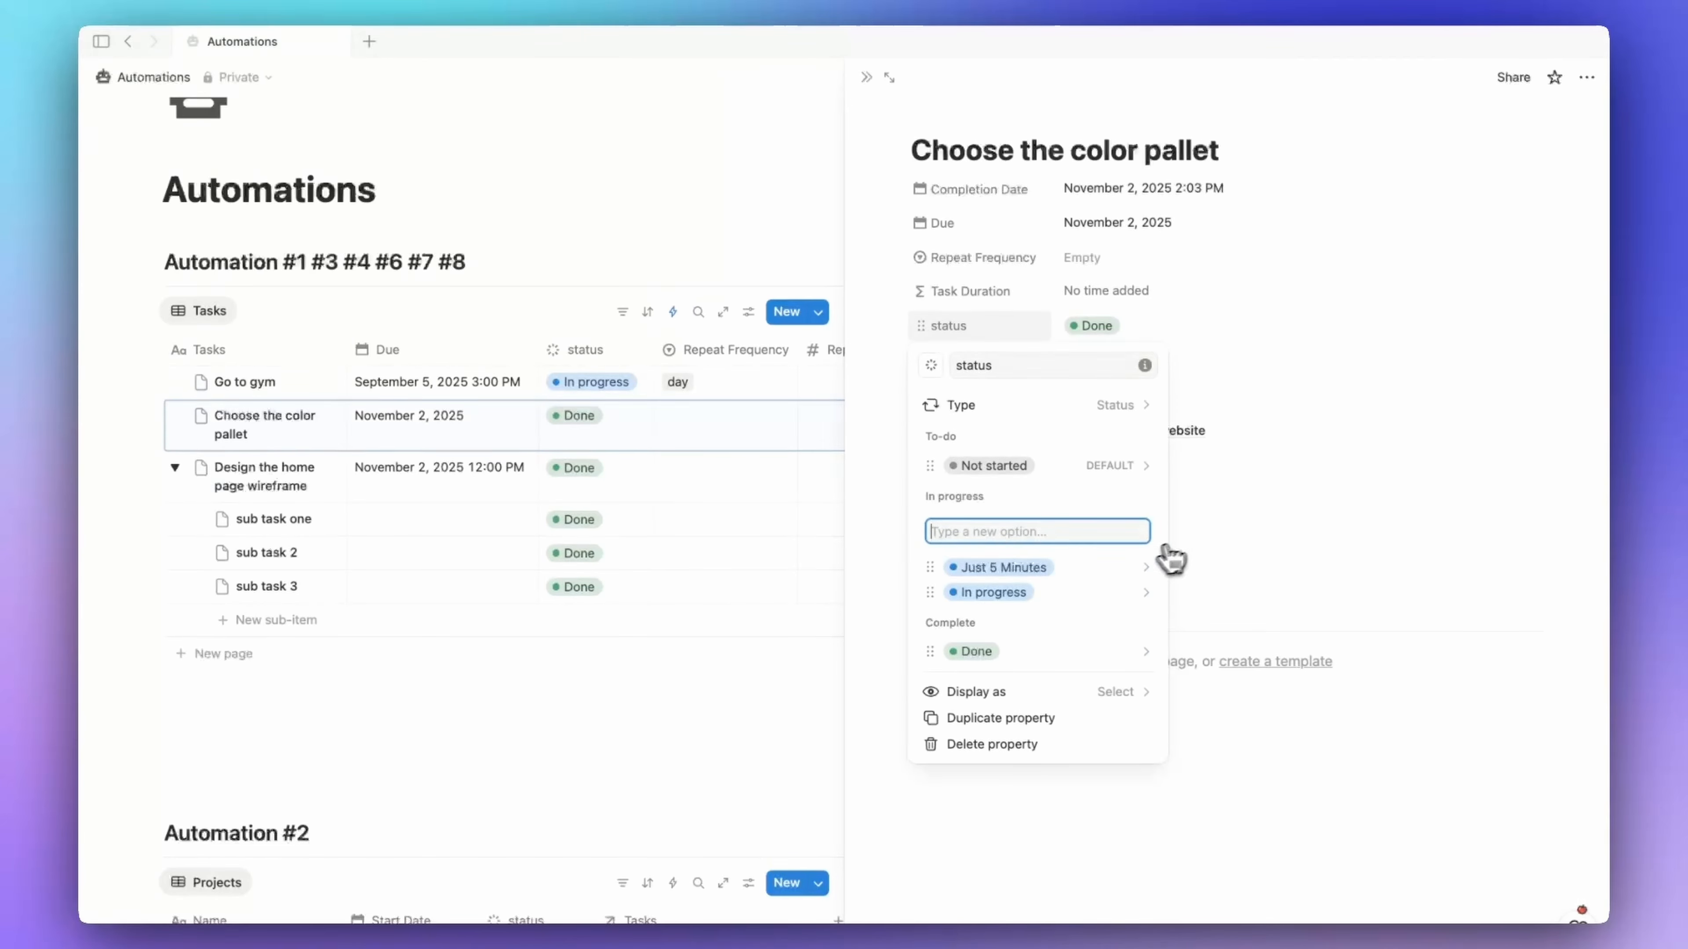
- Change the color of the "Just 5 Minutes" status option to Purple and close the property settings
key("Escape")
left_click(1118, 527)
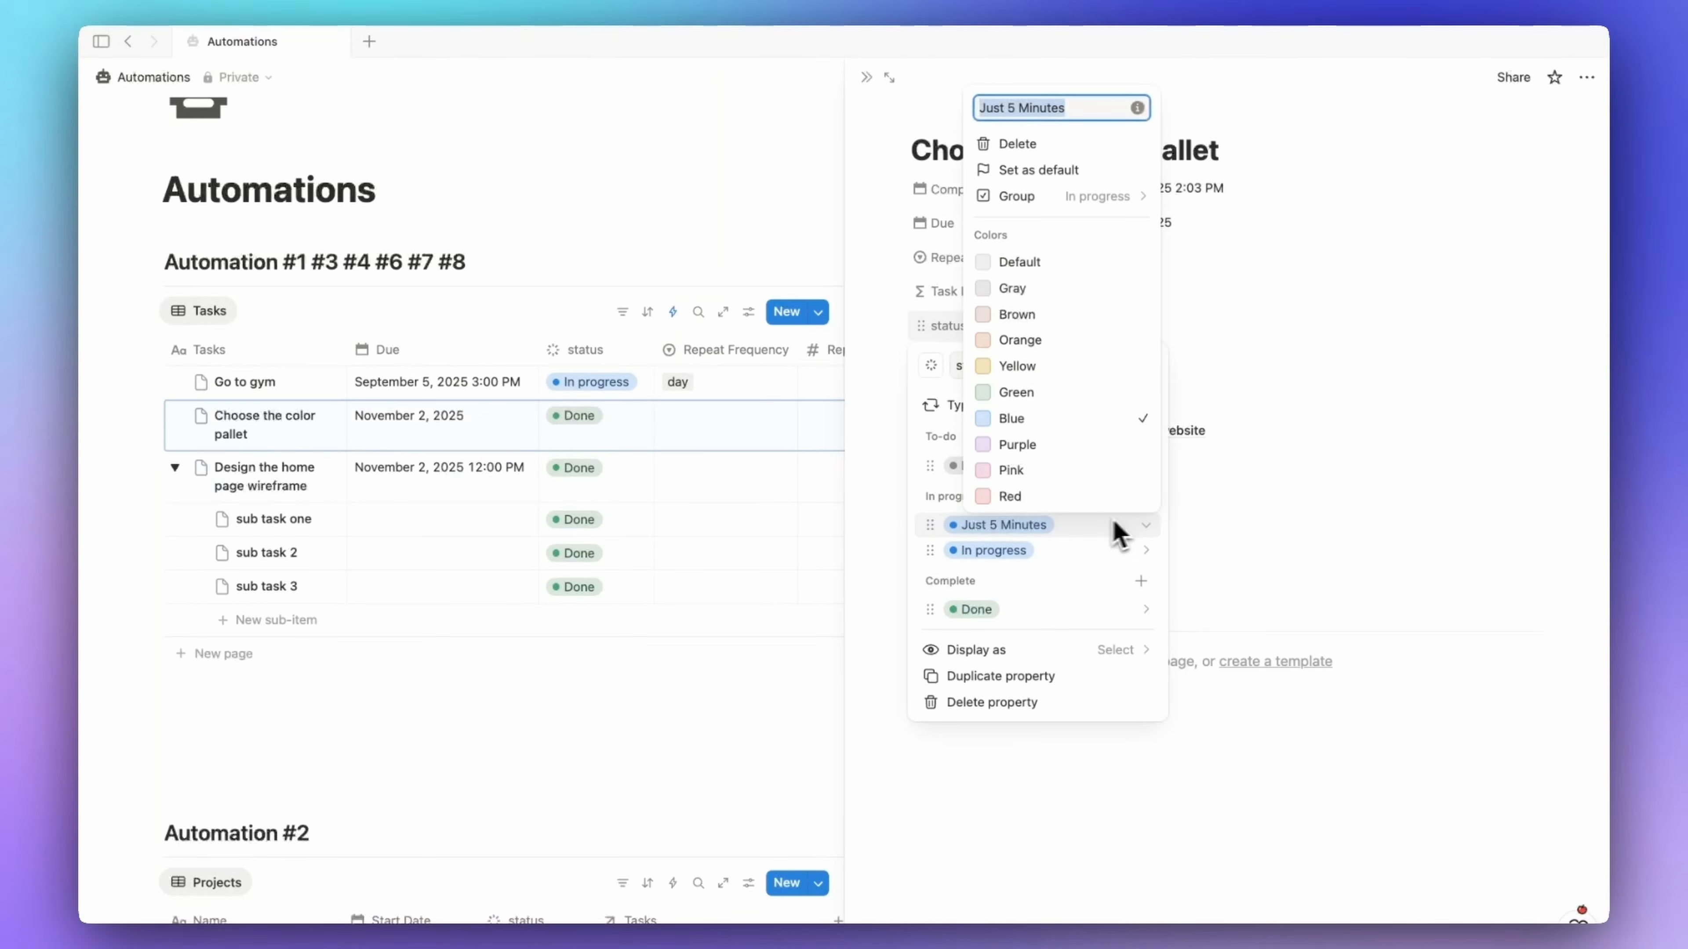
left_click(1106, 444)
left_click(1379, 387)
- Add a date property named "5-Min Kickoff" to the task page
left_click(987, 535)
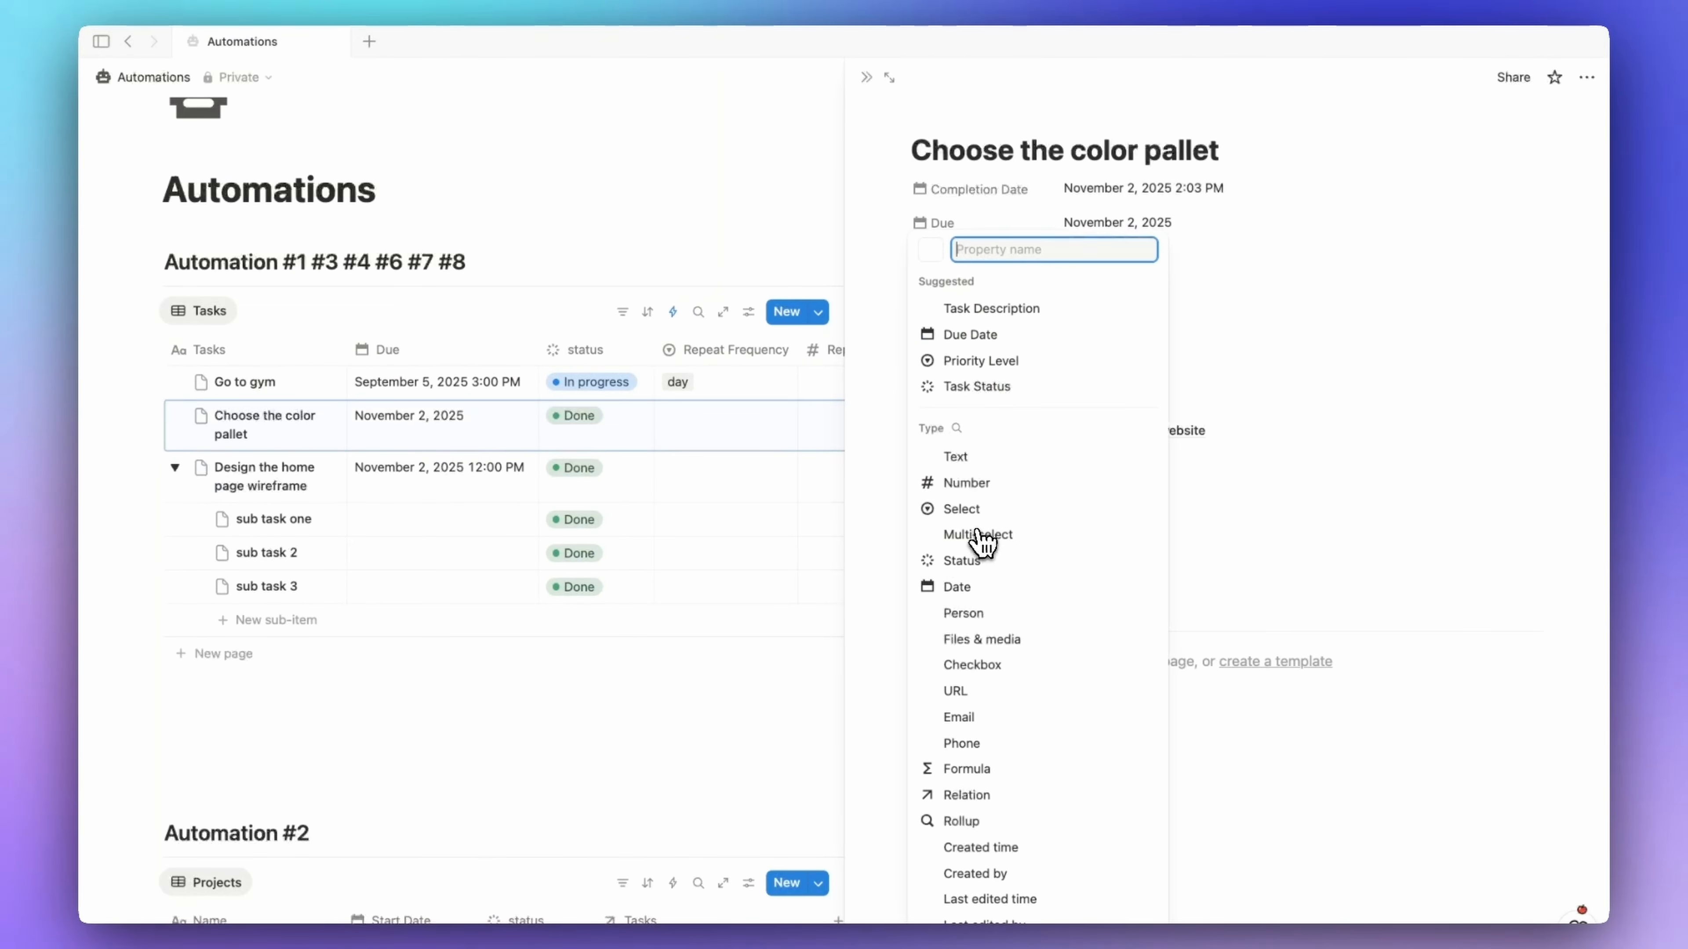
left_click(957, 587)
type("5-Min Kick")
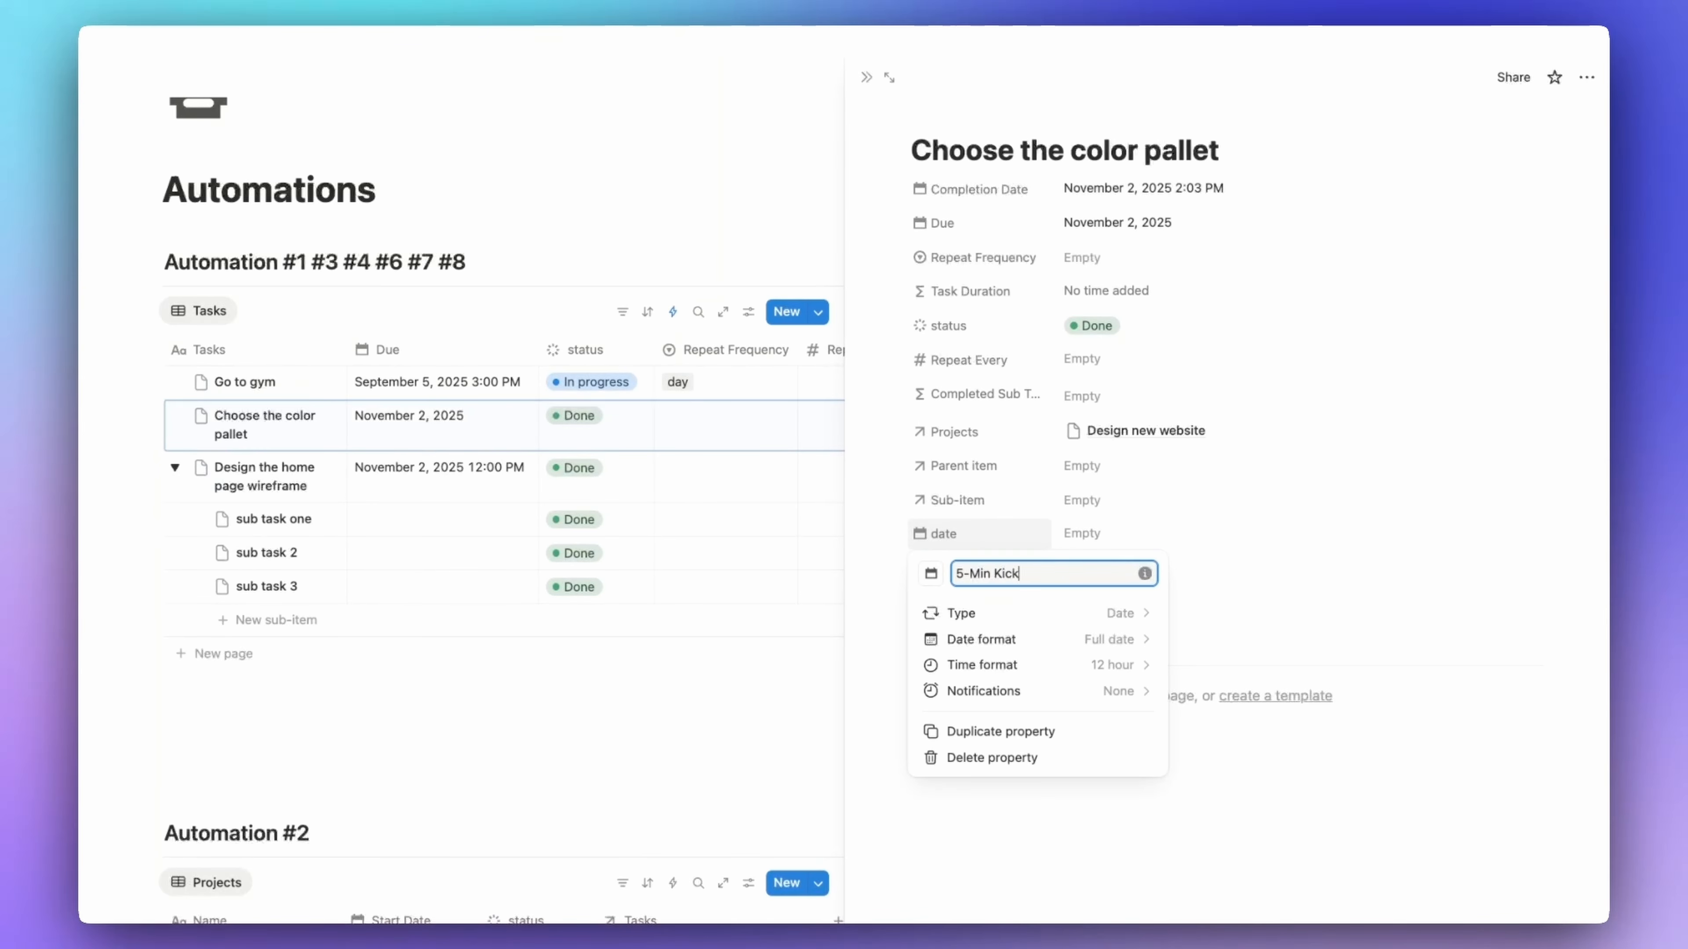
key("Return")
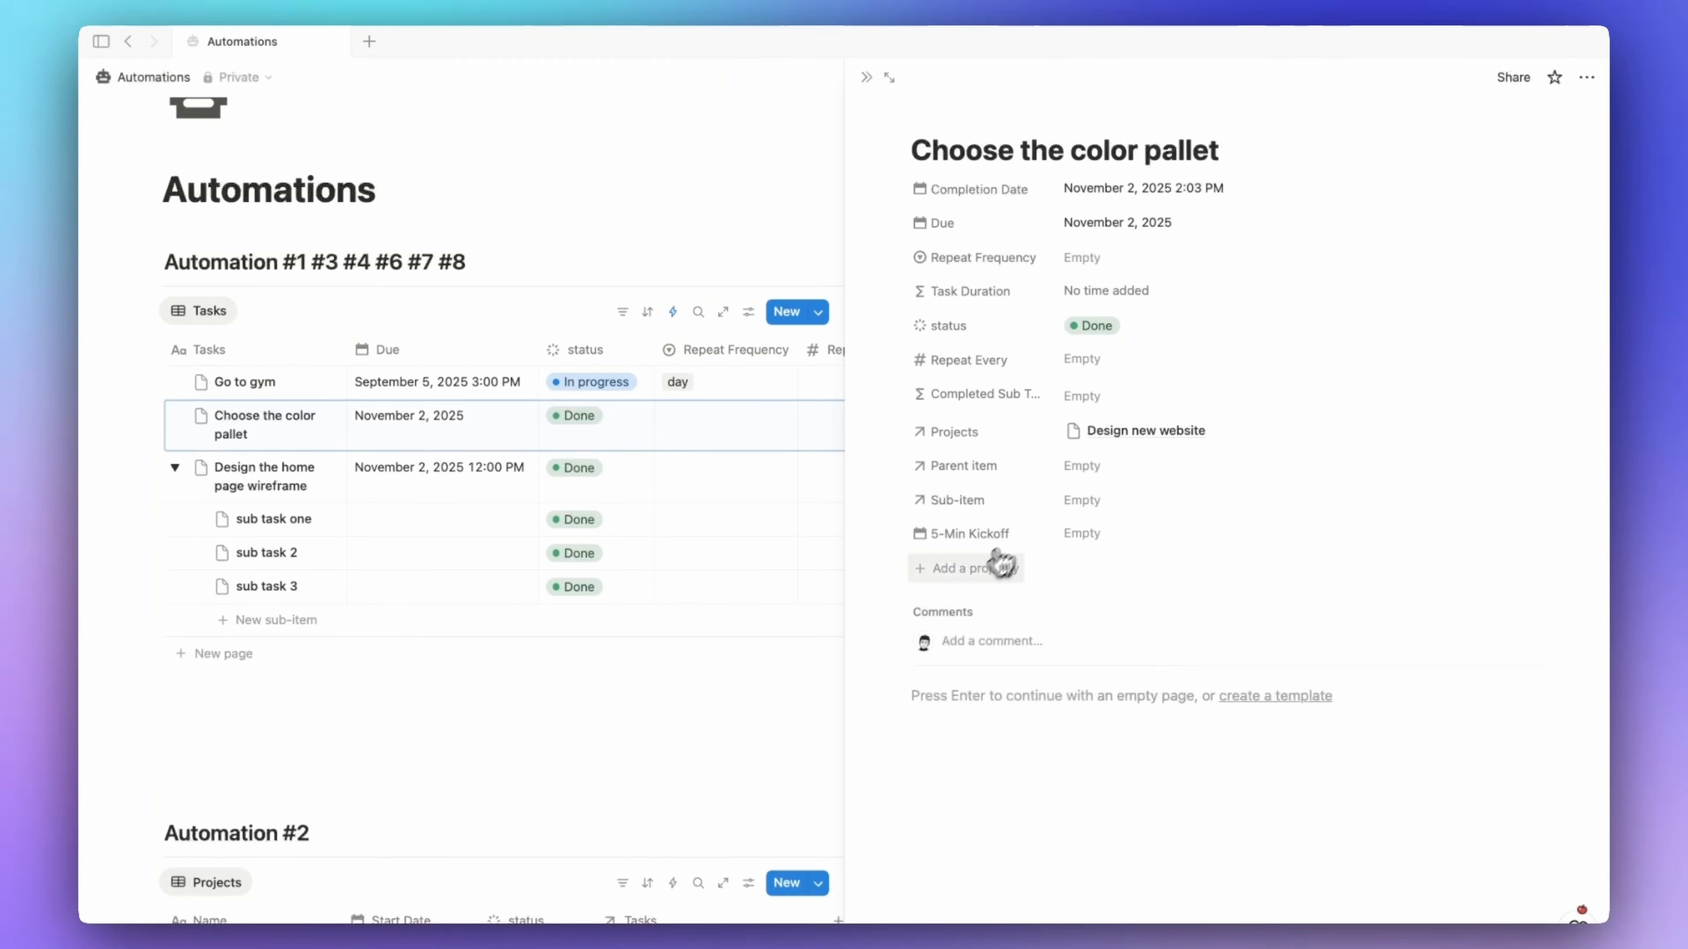
- Add a formula property named "5-Min Countdown" to the task page
left_click(990, 567)
type("formula")
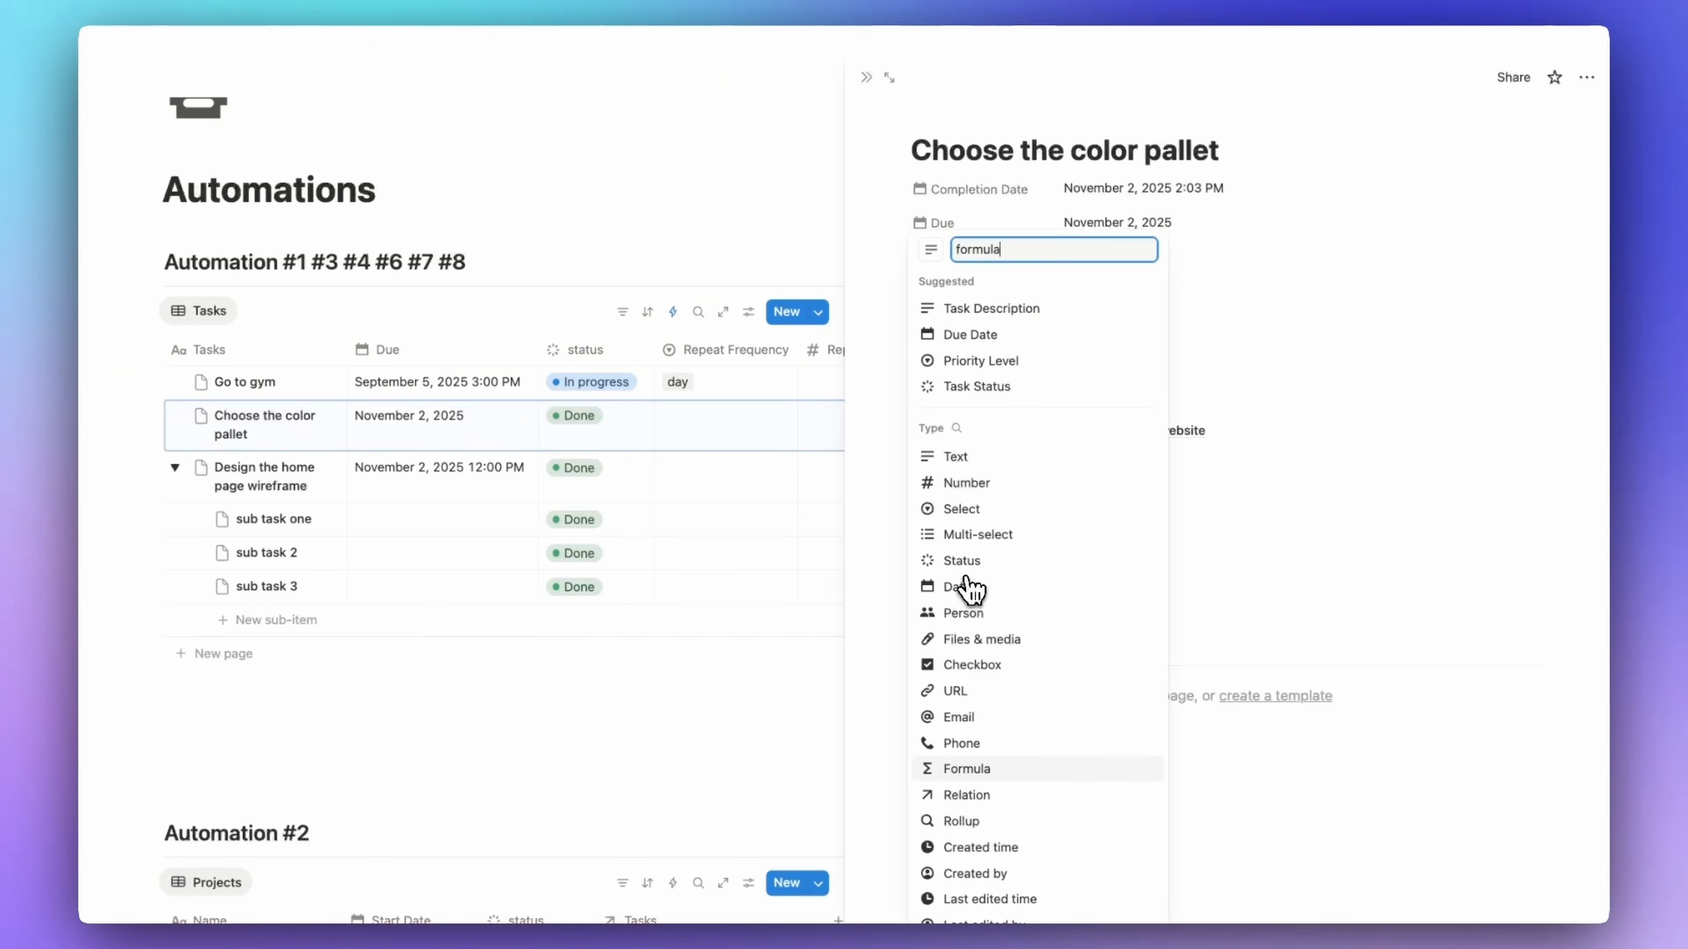
key("Return")
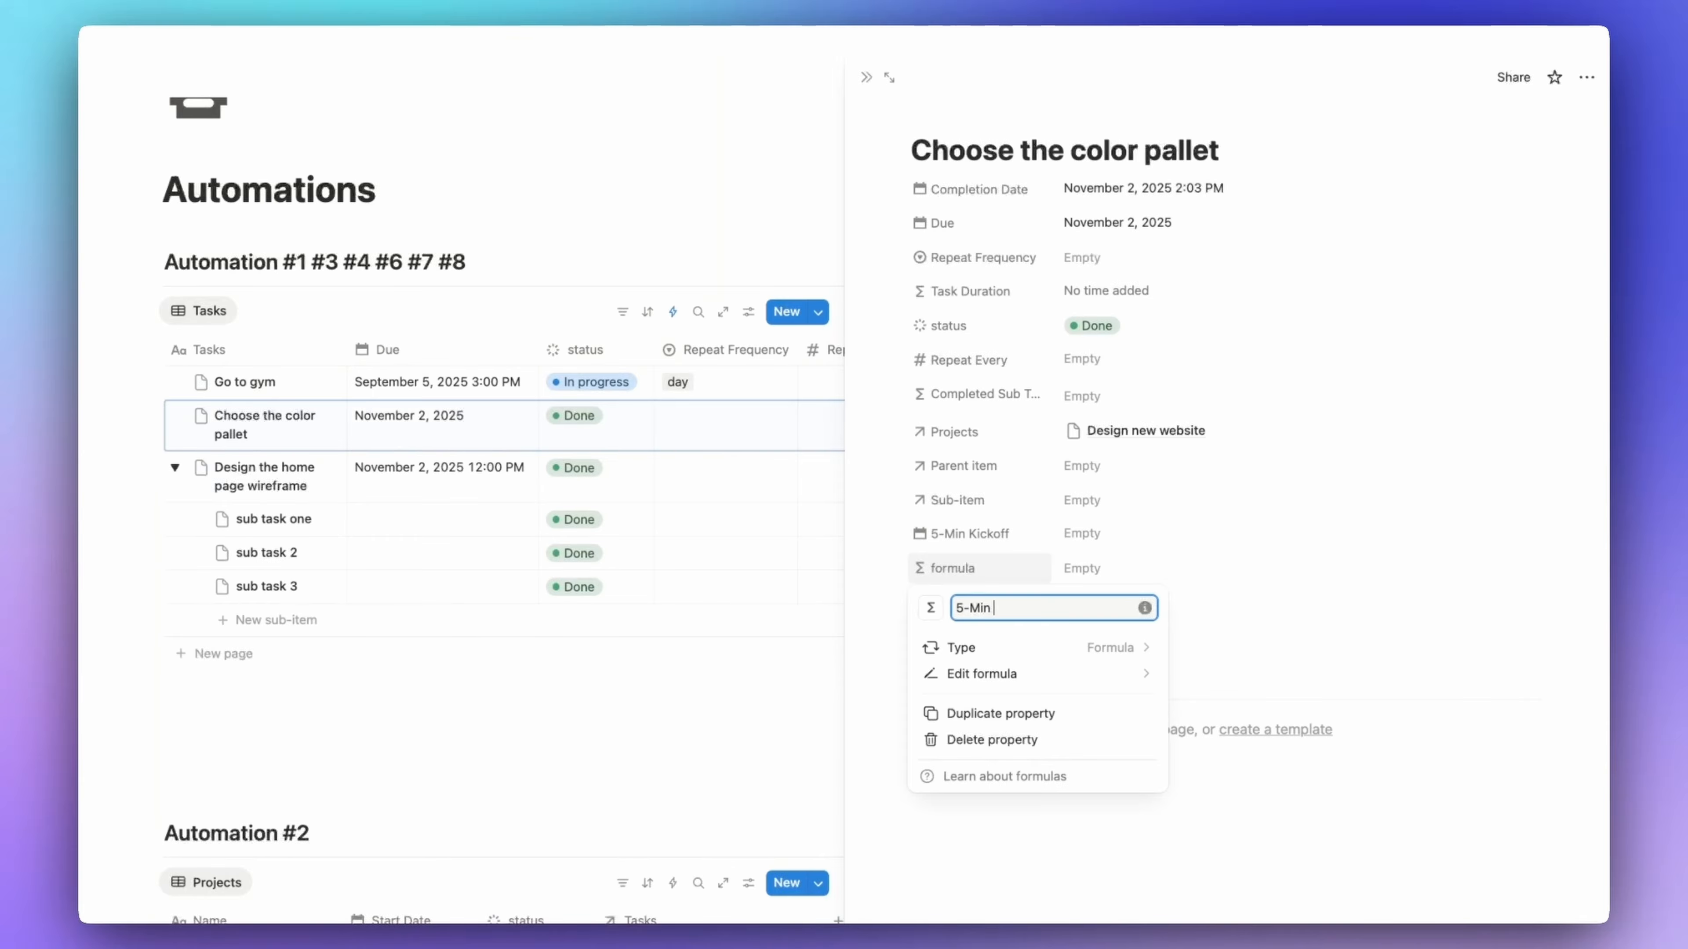
- Paste the 5-Minute Rule formula based on 5-Min Kickoff and status into 5-Min Countdown, and close the task page
left_click(1107, 537)
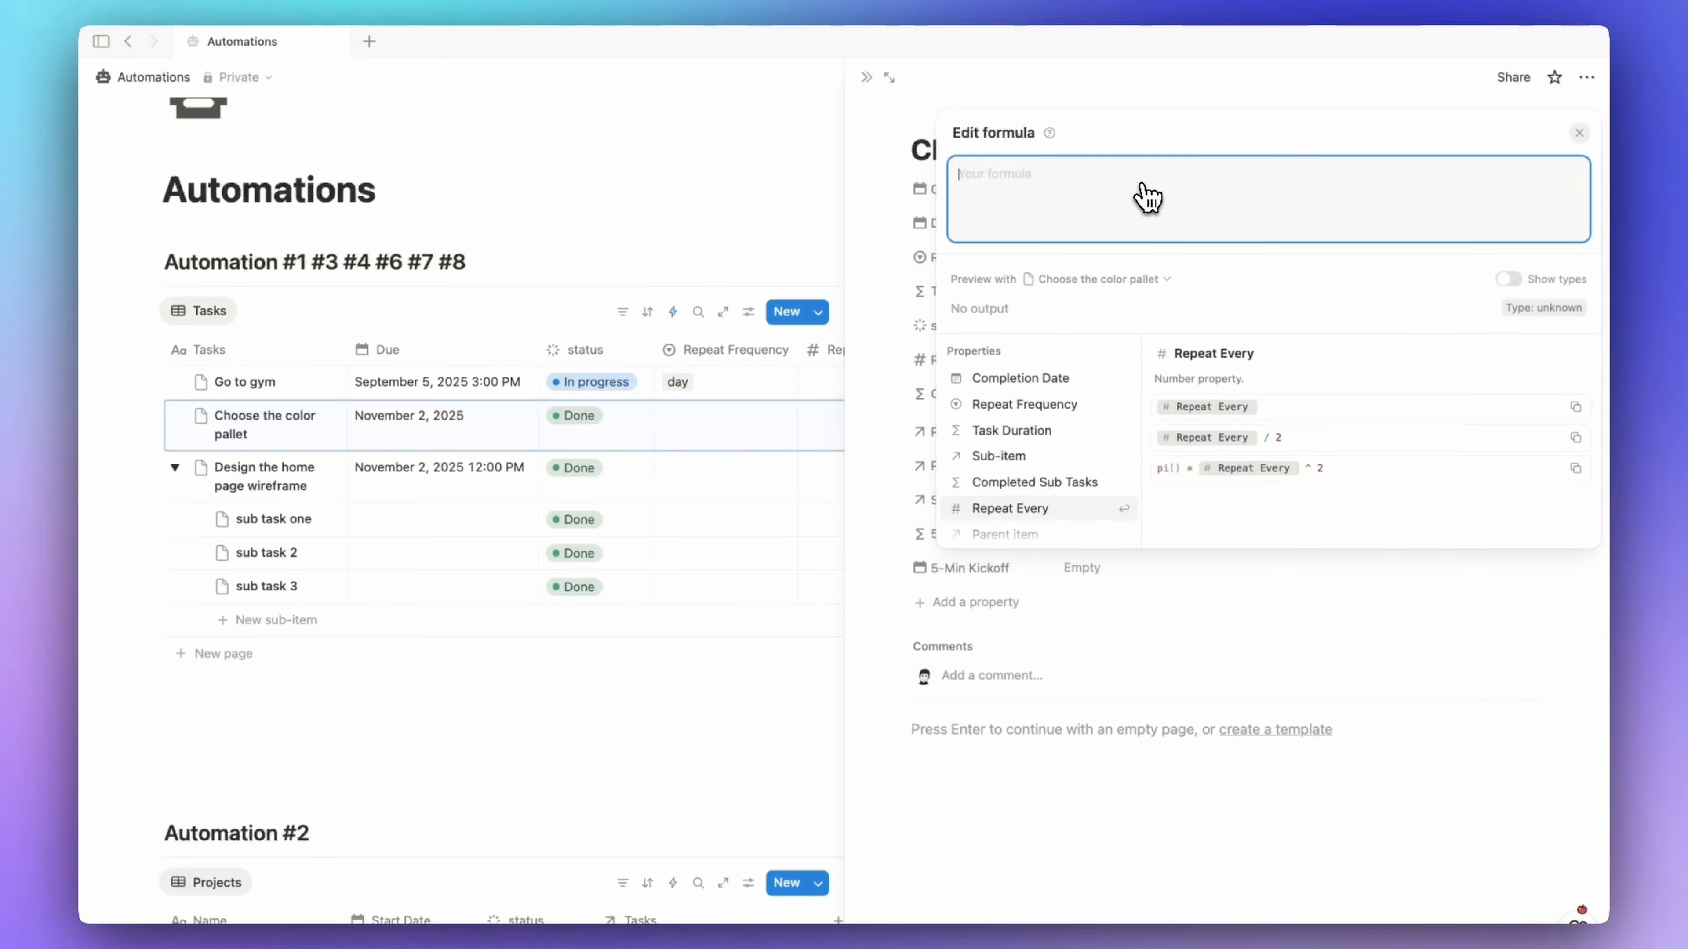
key("super+v")
scroll(1249, 223, "up", 5)
scroll(1263, 219, "down", 5)
scroll(1196, 246, "up", 5)
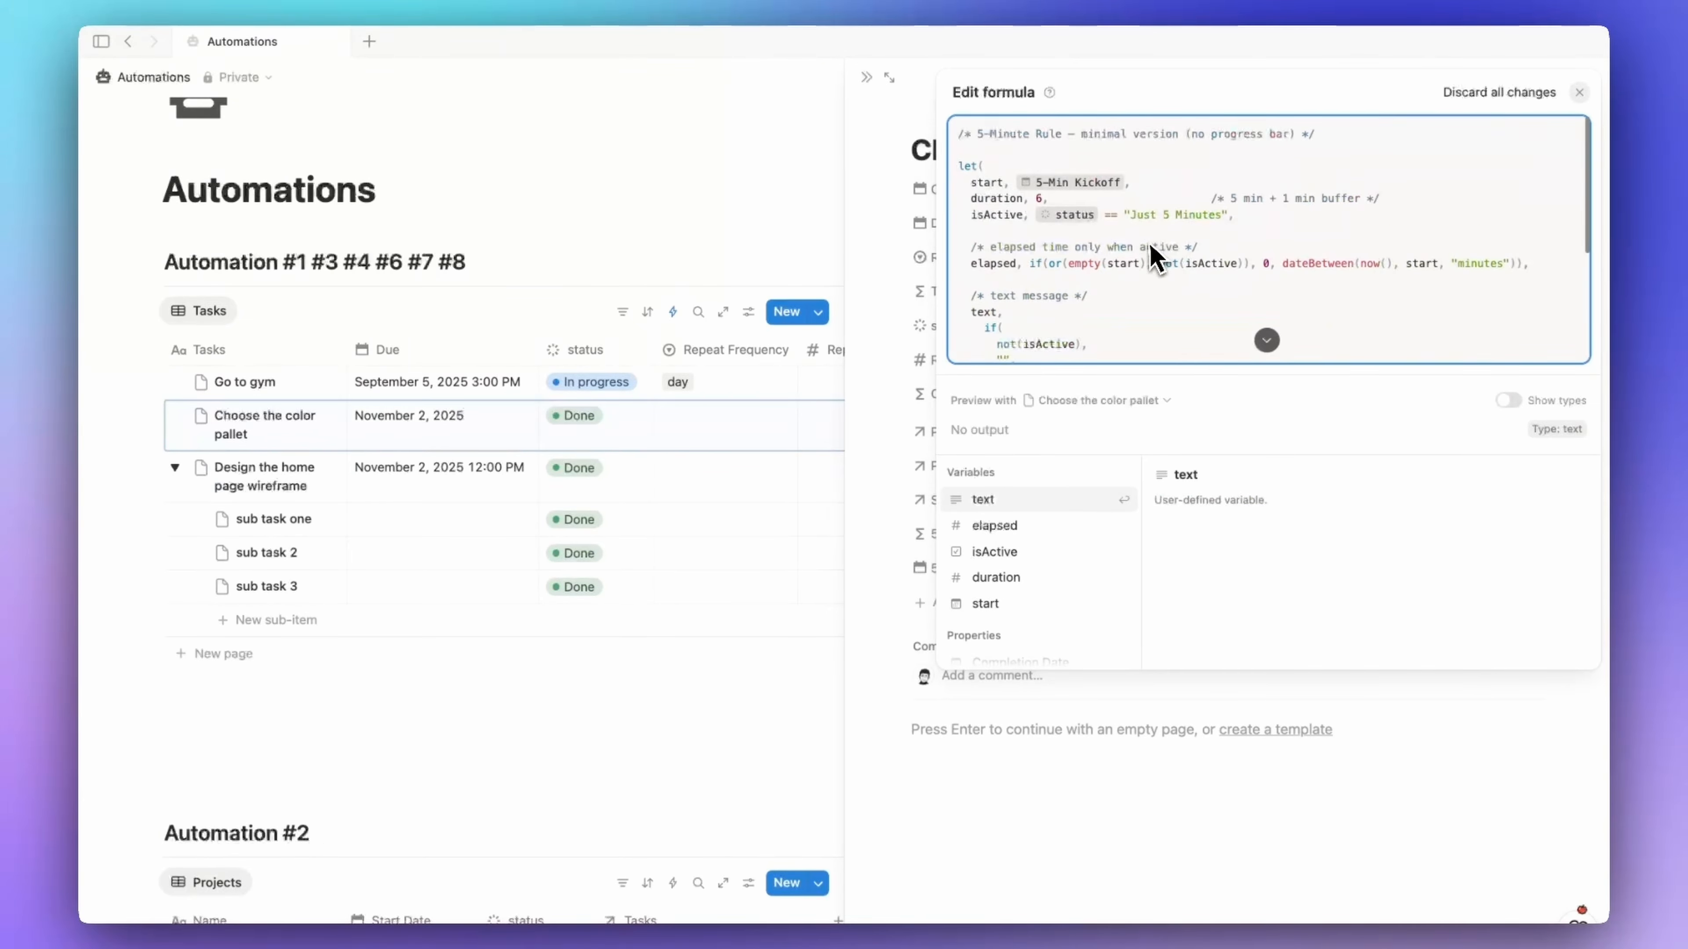
left_click(930, 306)
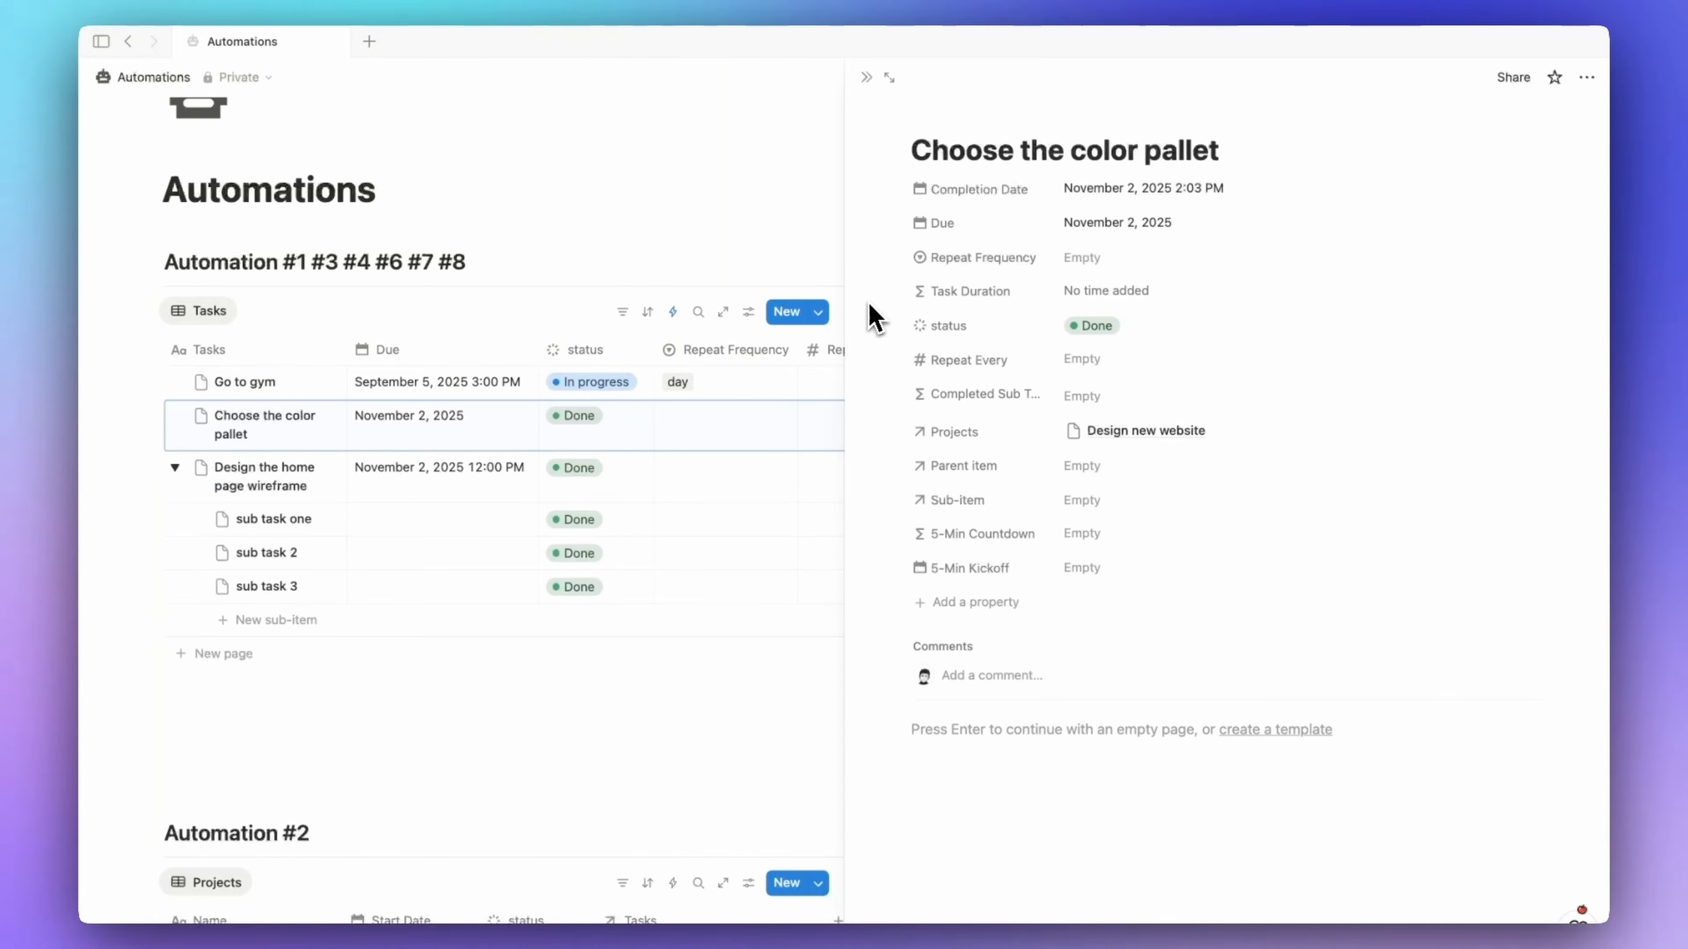
key("Escape")
- Create a new automation for the Tasks database and name it "Start 5 Min"
left_click(1367, 311)
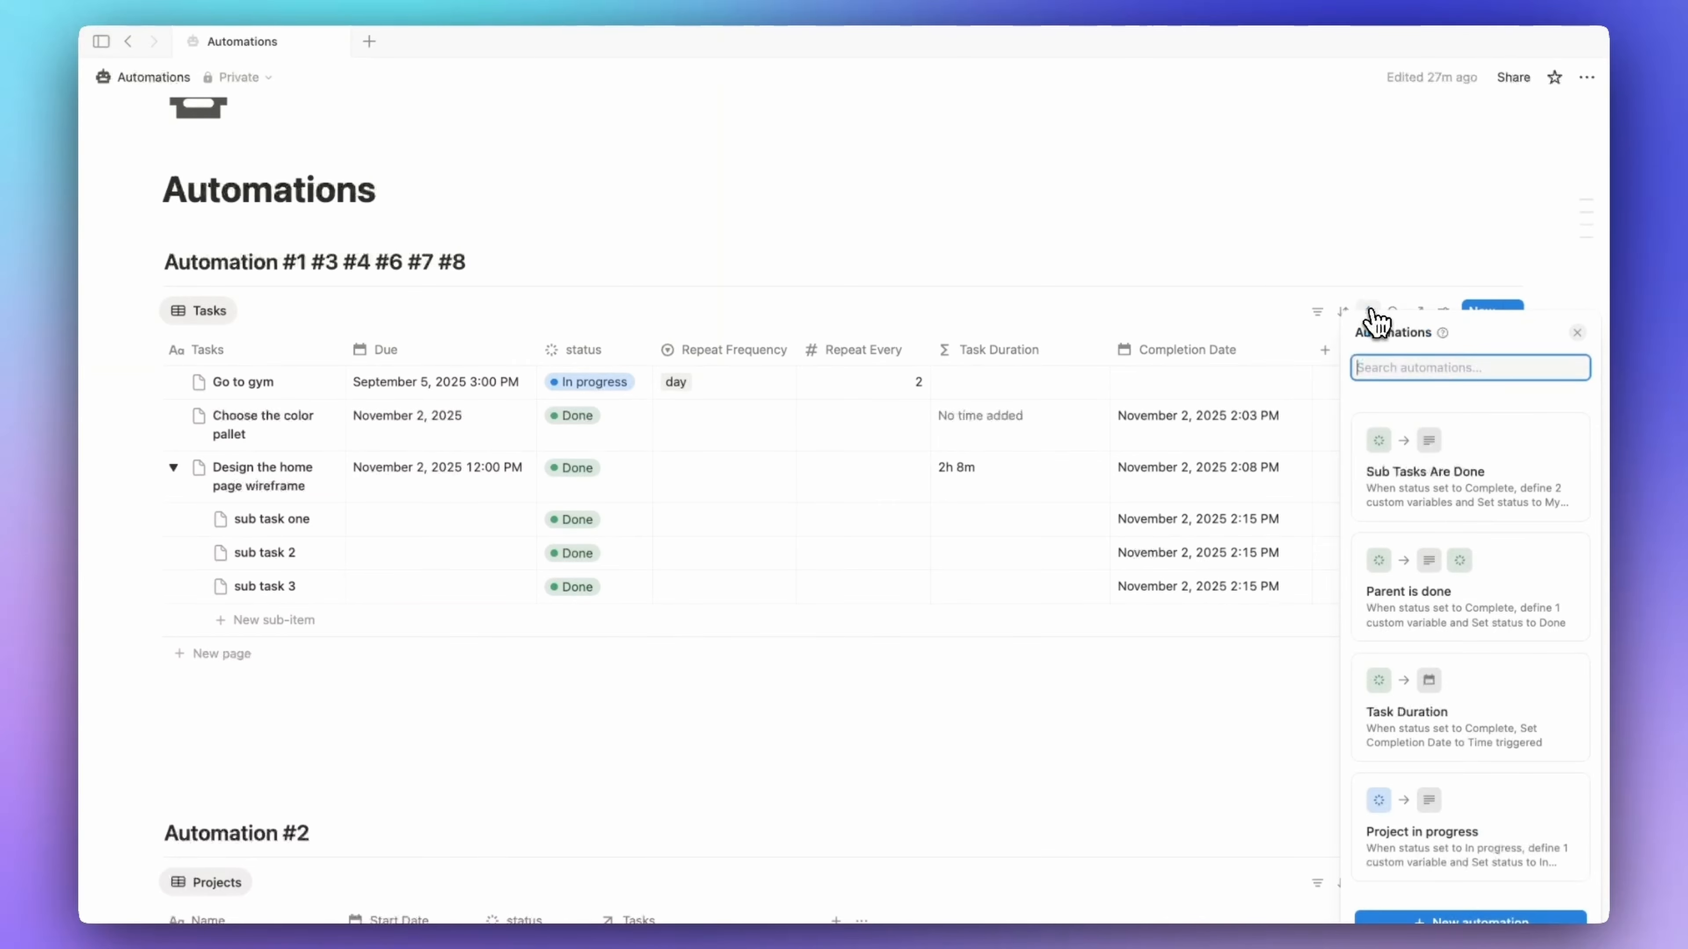
left_click(1403, 925)
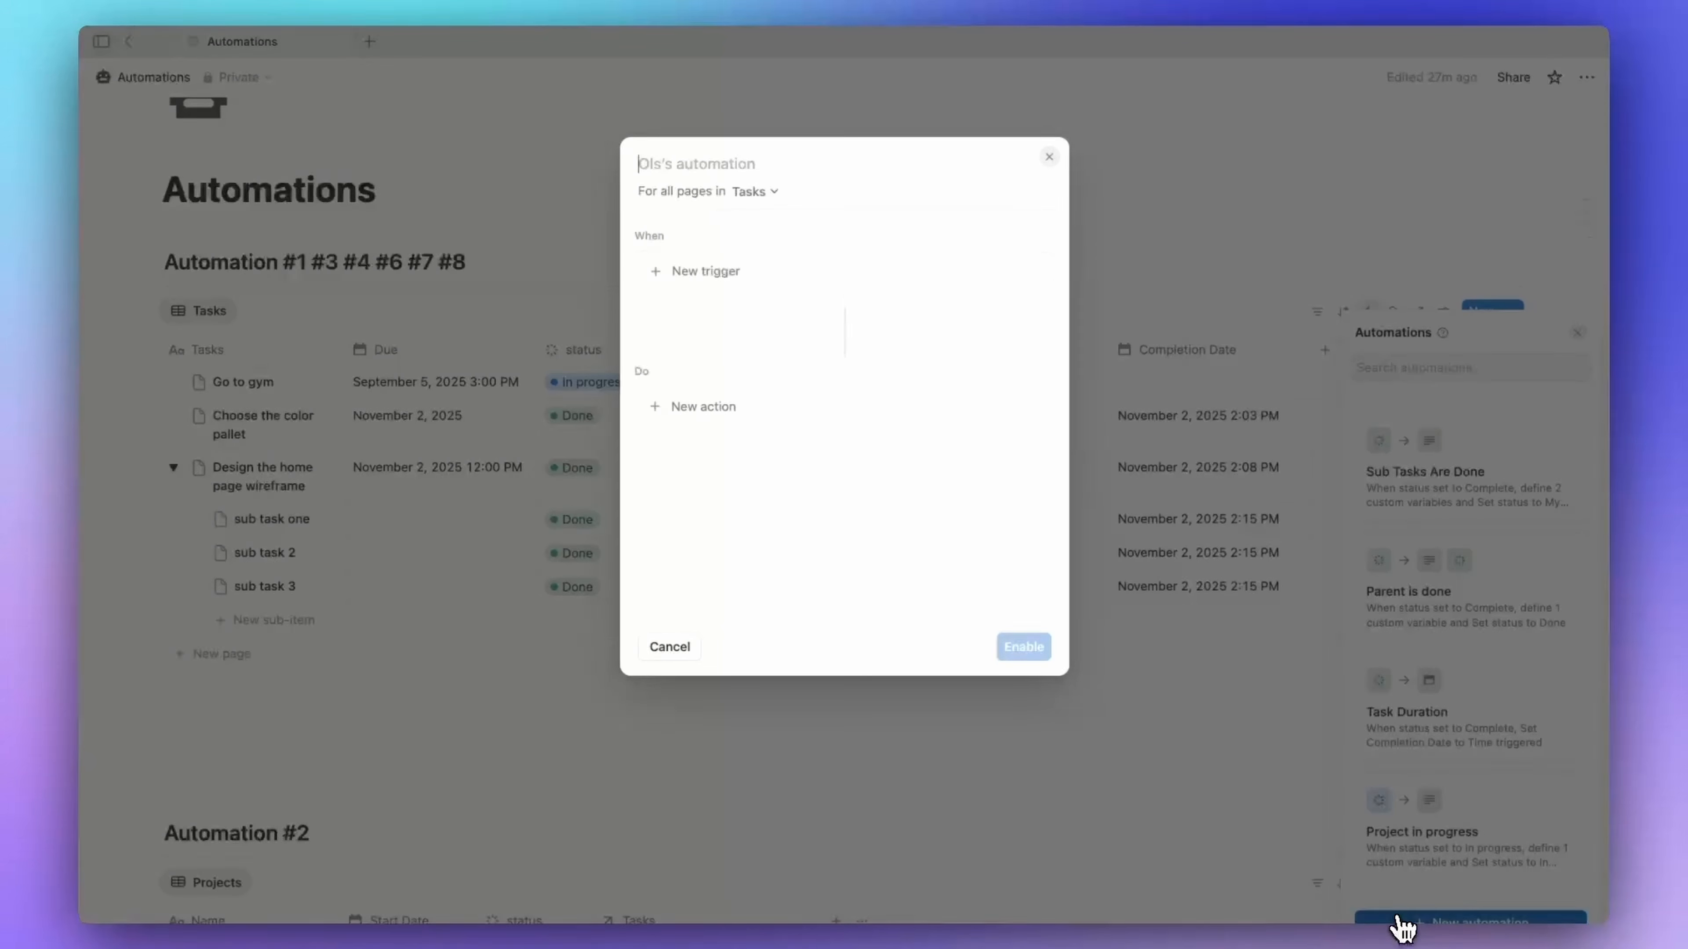
left_click(714, 170)
type("Start 5 Min")
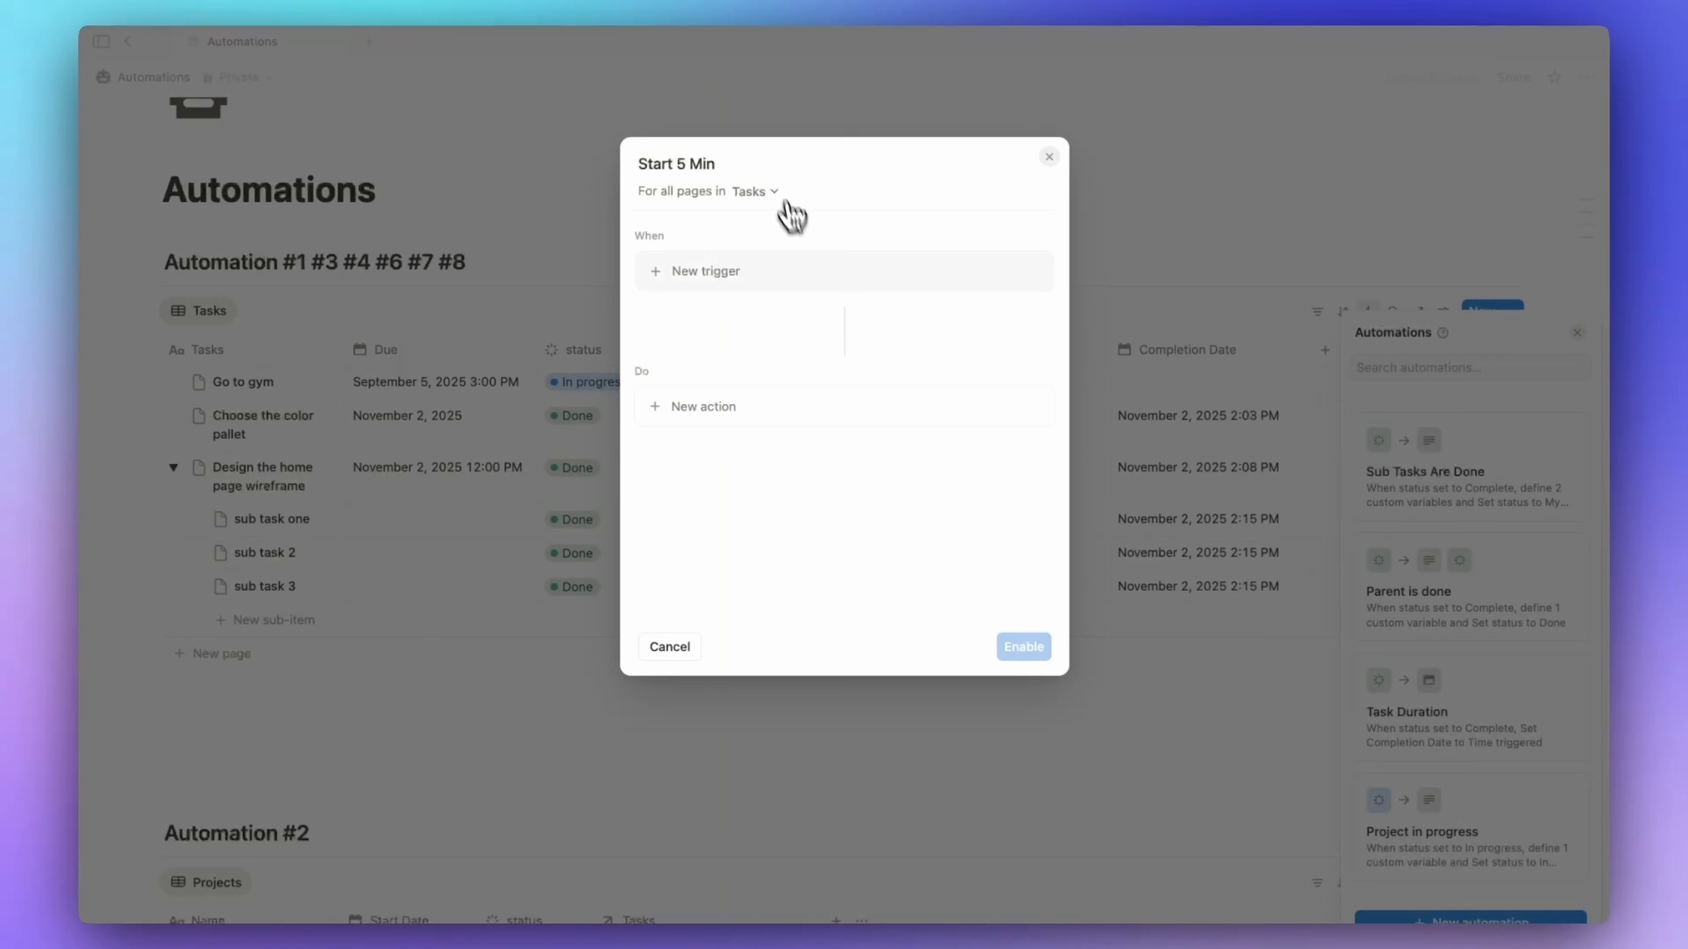
- Add a trigger that fires when status is set to only the "Just 5 Minutes" option
left_click(738, 272)
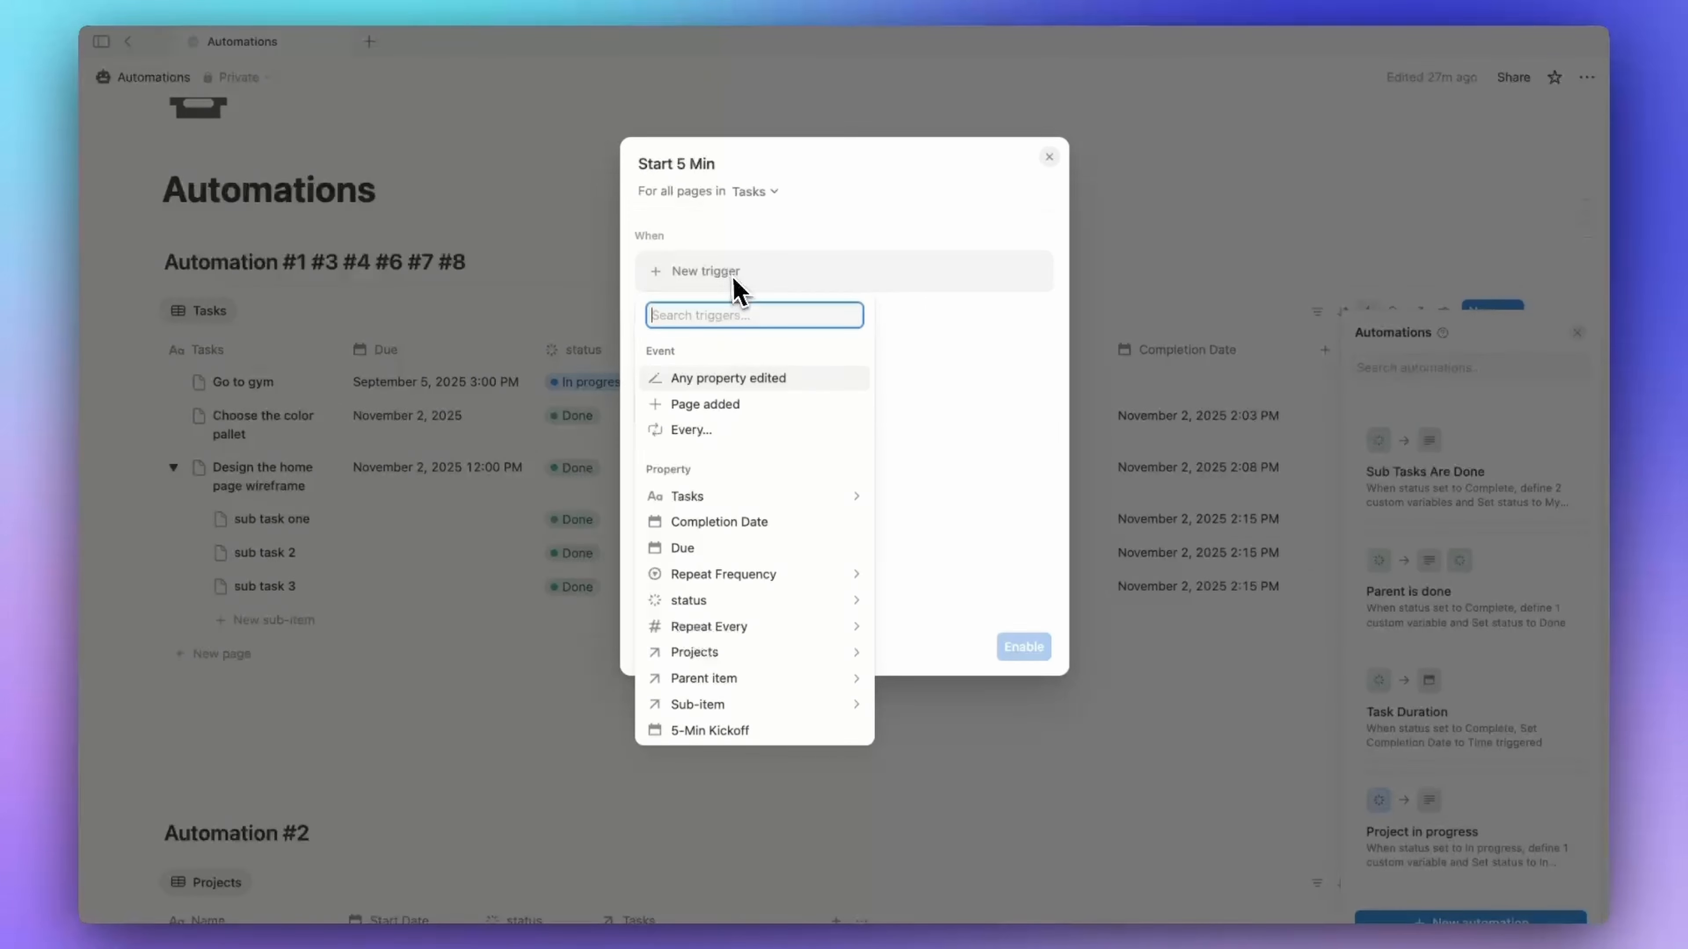
type("stat")
left_click(744, 381)
left_click(741, 374)
left_click(724, 479)
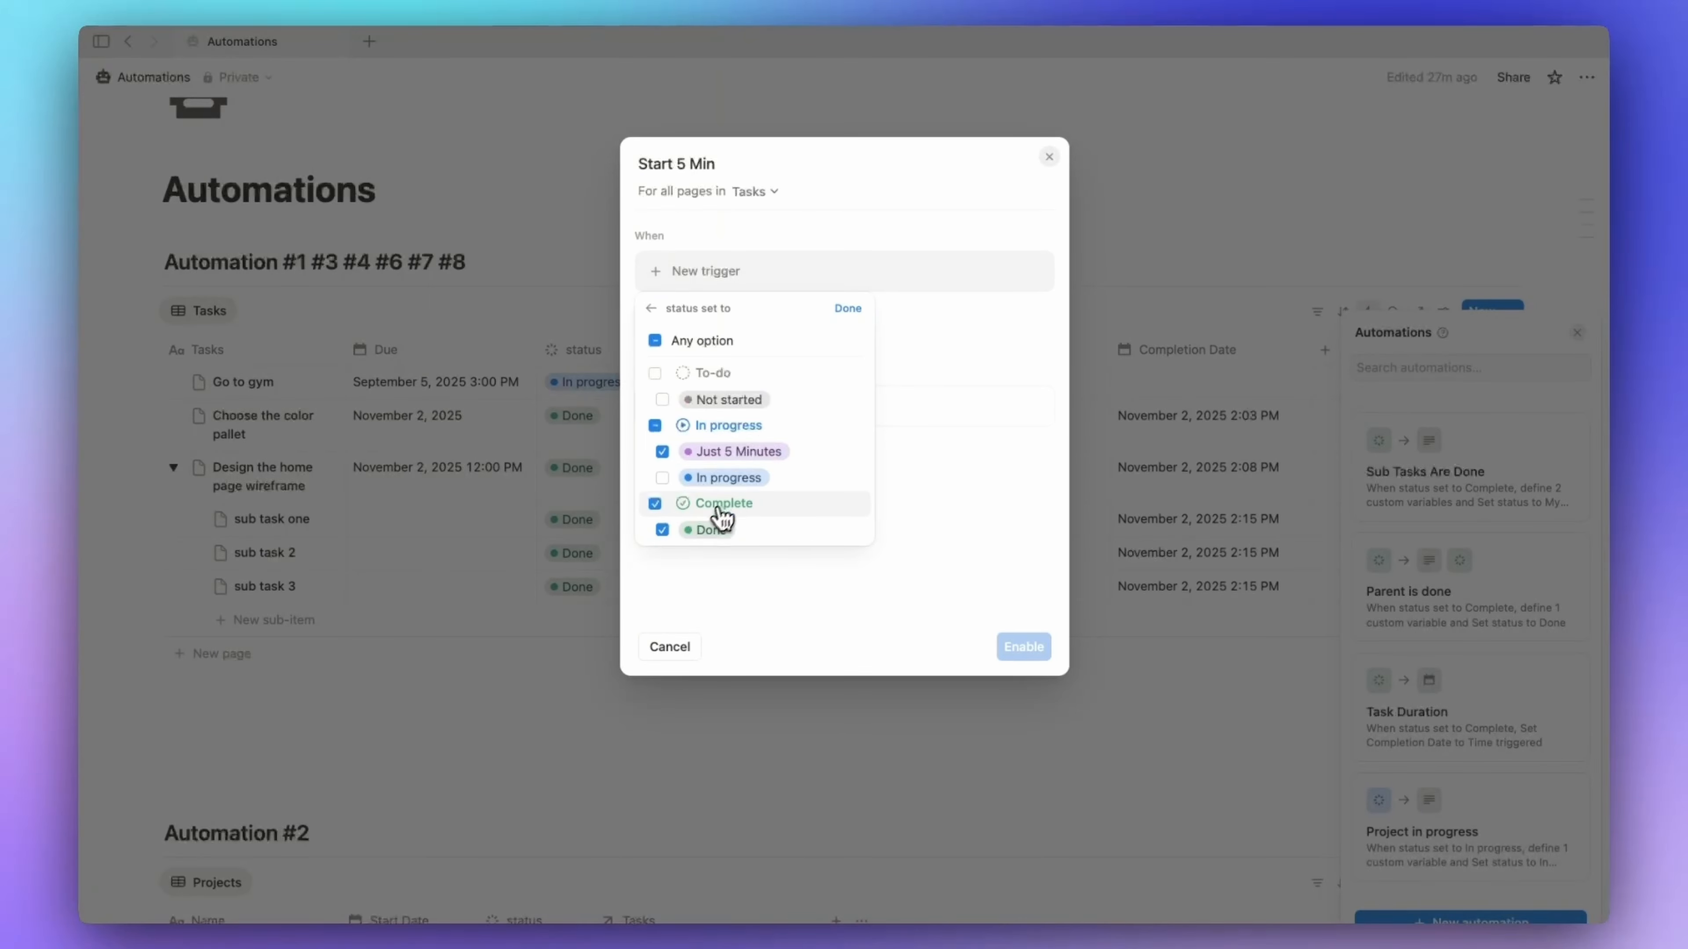
left_click(718, 507)
left_click(848, 310)
- Add an action that sets 5-Min Kickoff to Time triggered, and enable the "Start 5 Min" automation
left_click(674, 463)
type("comp")
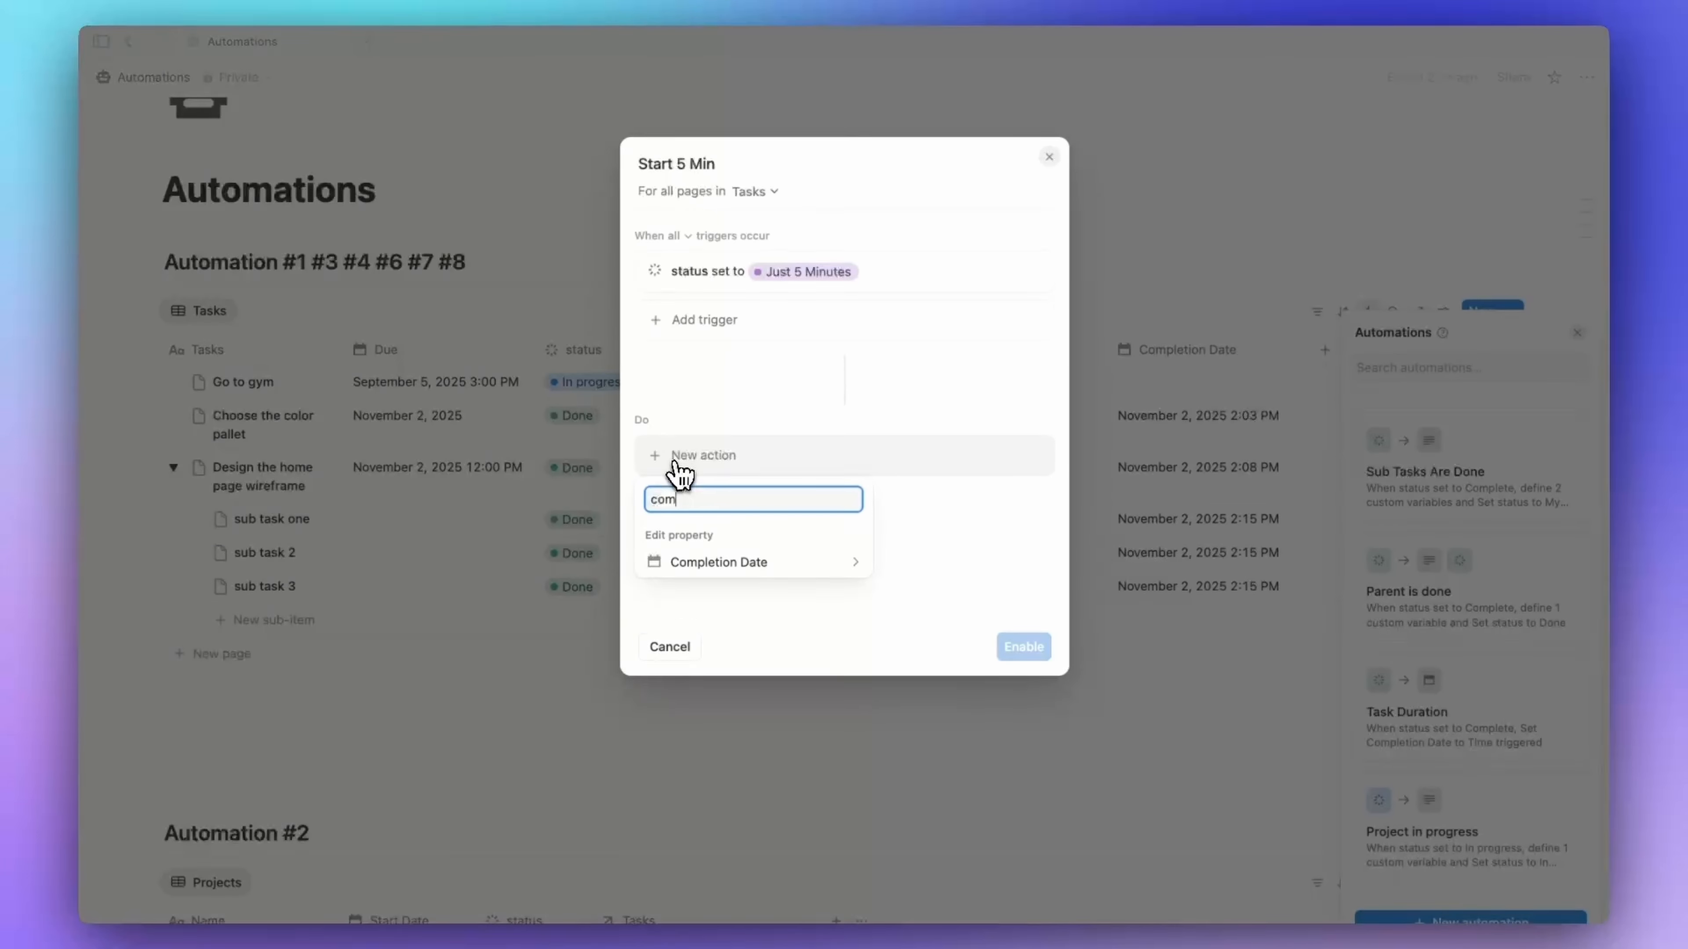
key("BackSpace")
key("BackSpace")
key("BackSpace")
key("BackSpace")
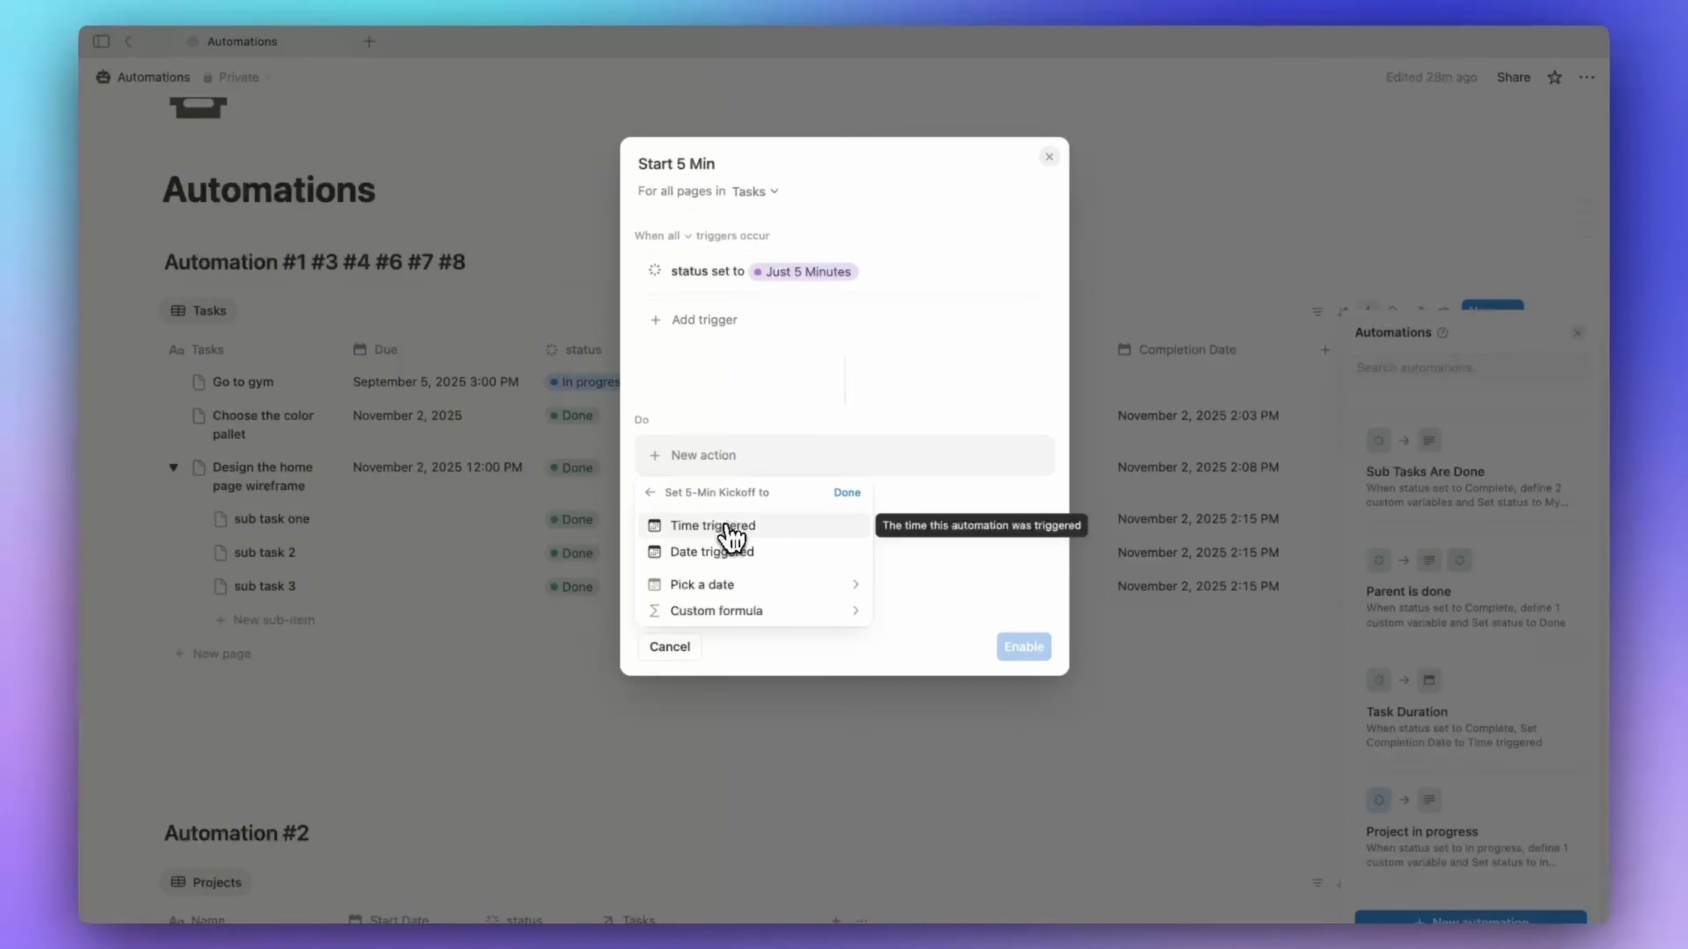
left_click(731, 536)
left_click(1023, 646)
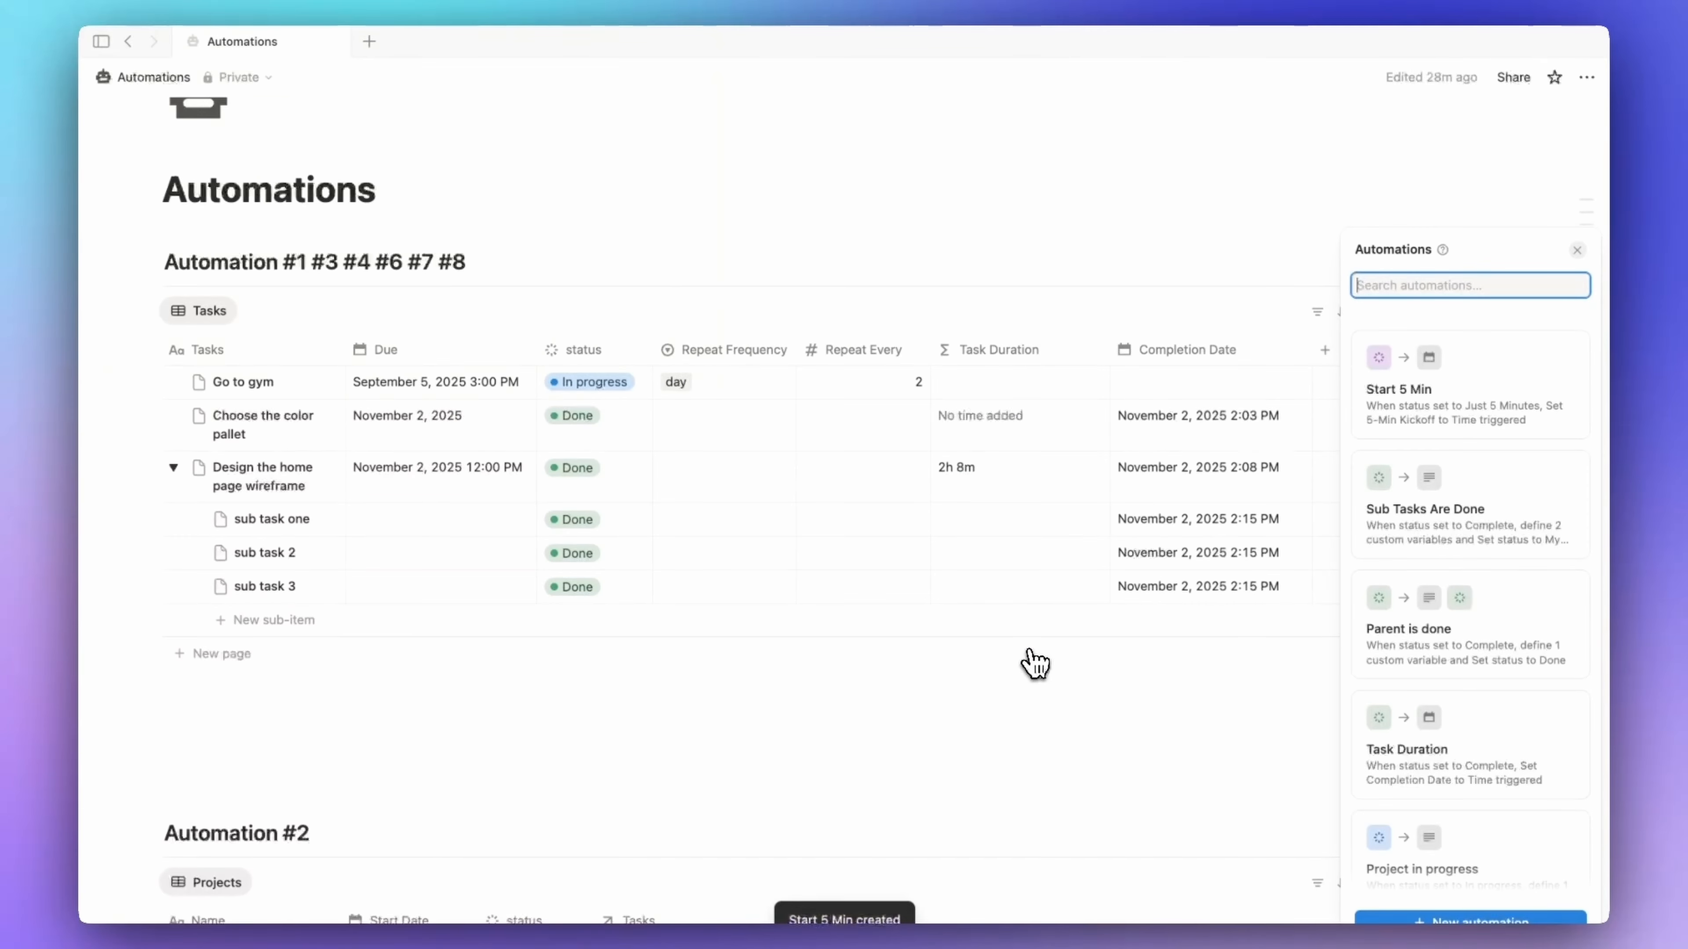
- Create a new Tasks automation named "5 min end" triggered by status set to any To-do, Complete or In progress option except Just 5 Minutes
left_click(1512, 928)
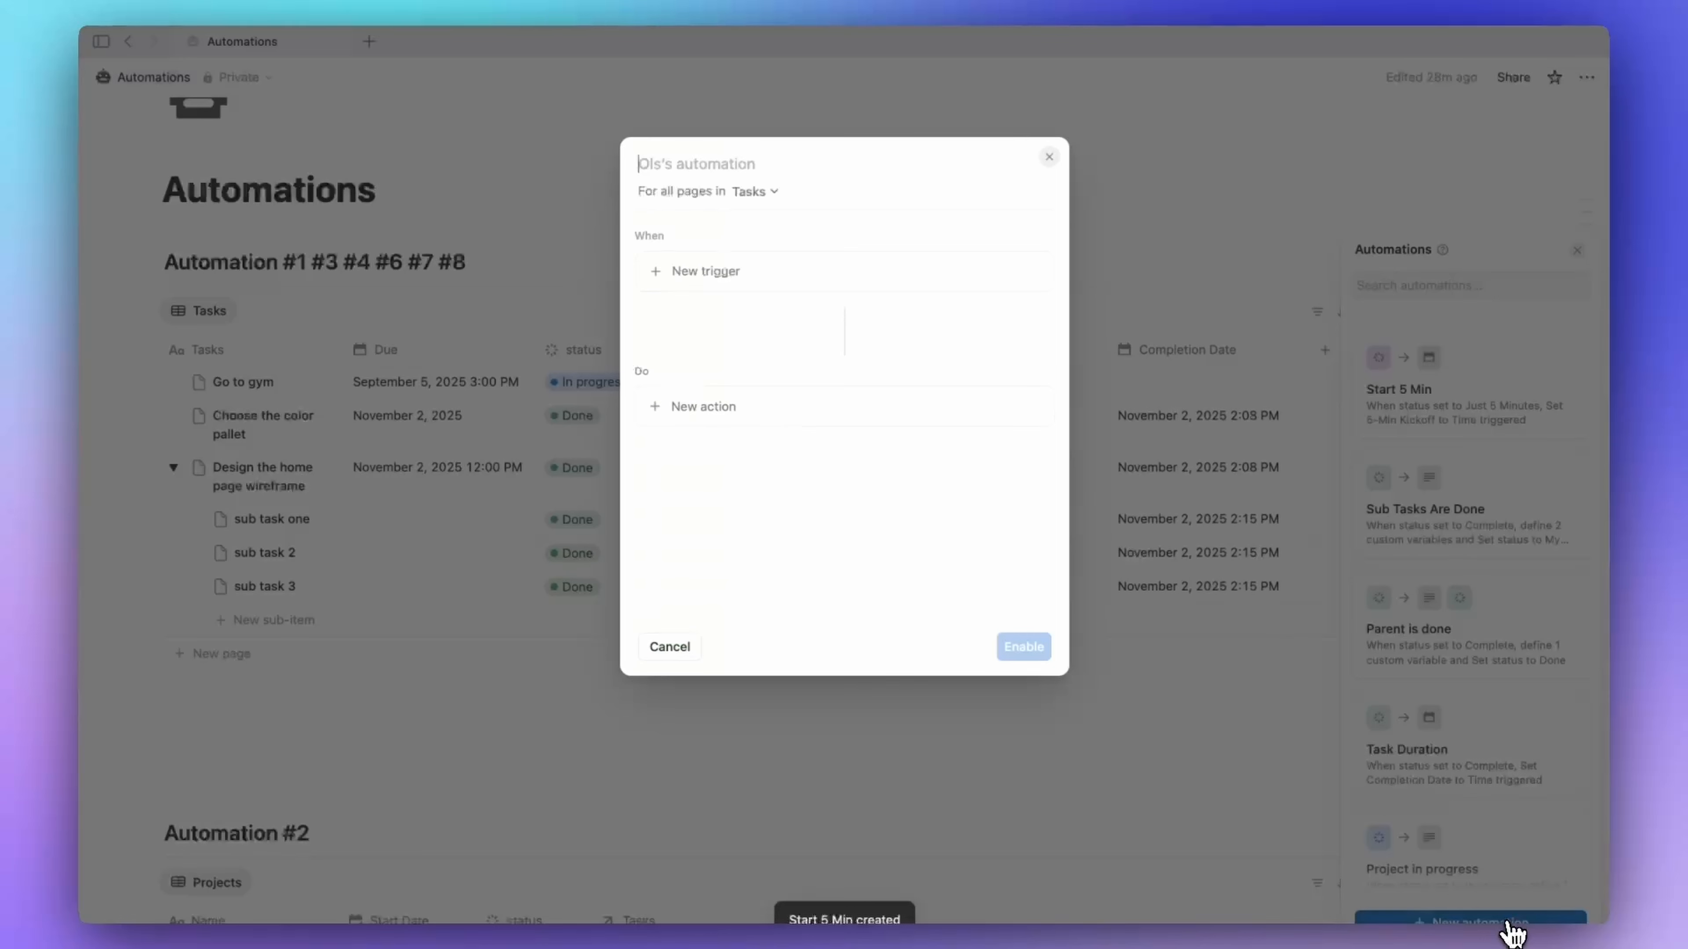
type("5 min end")
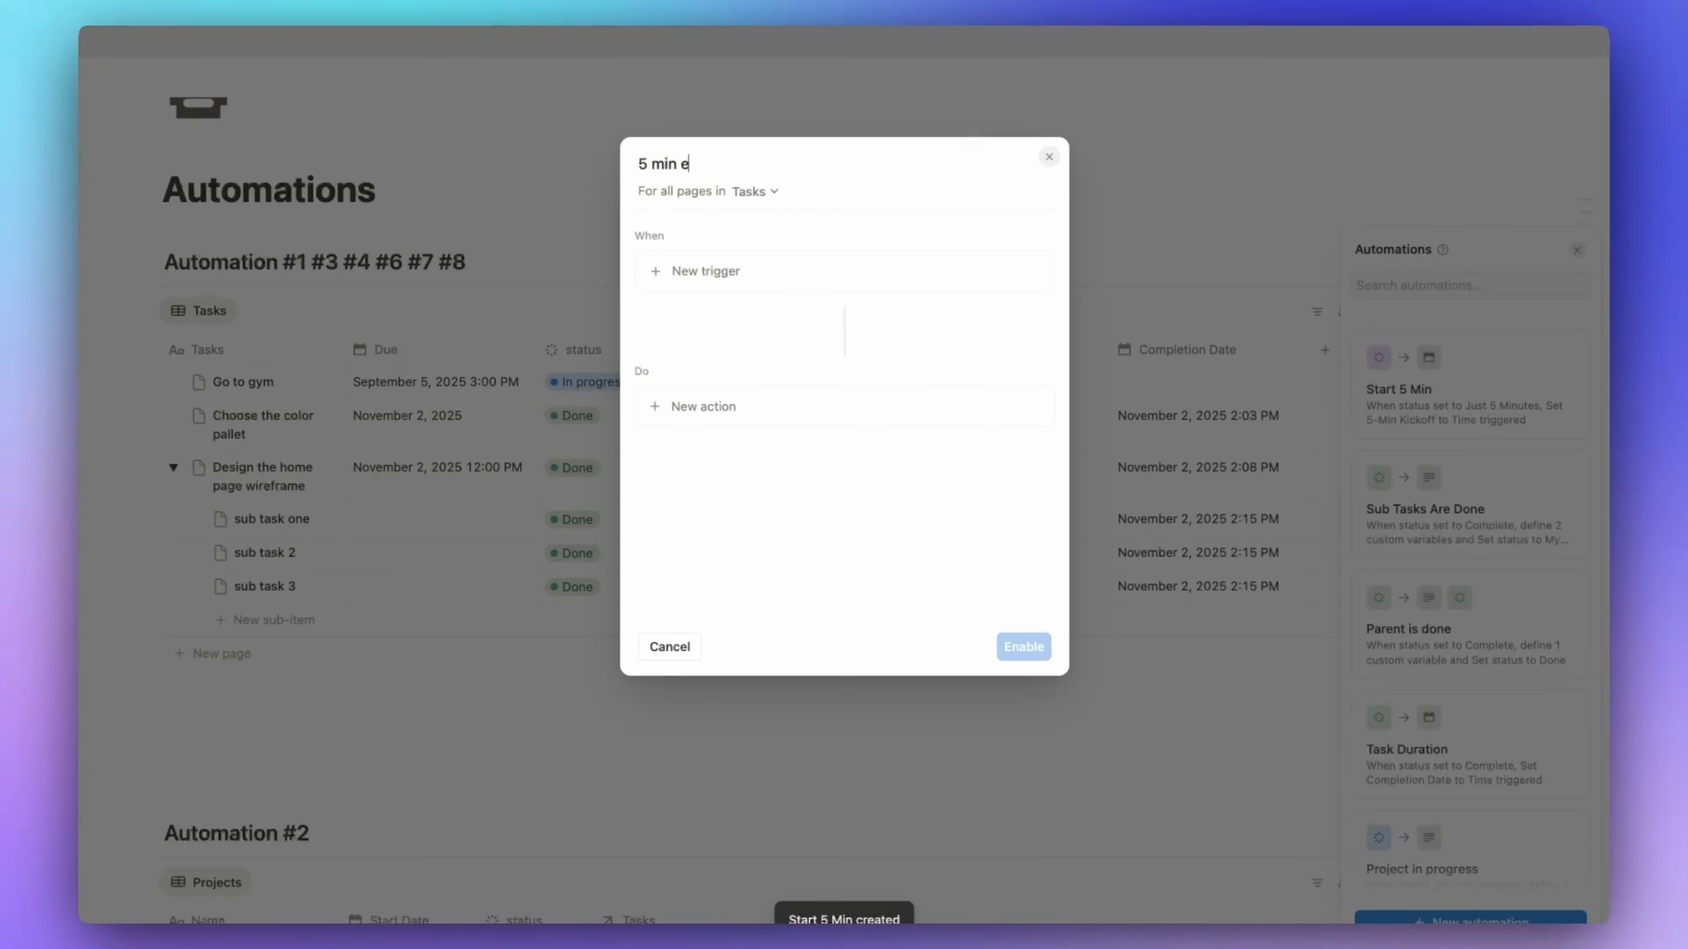
left_click(795, 273)
type("stat")
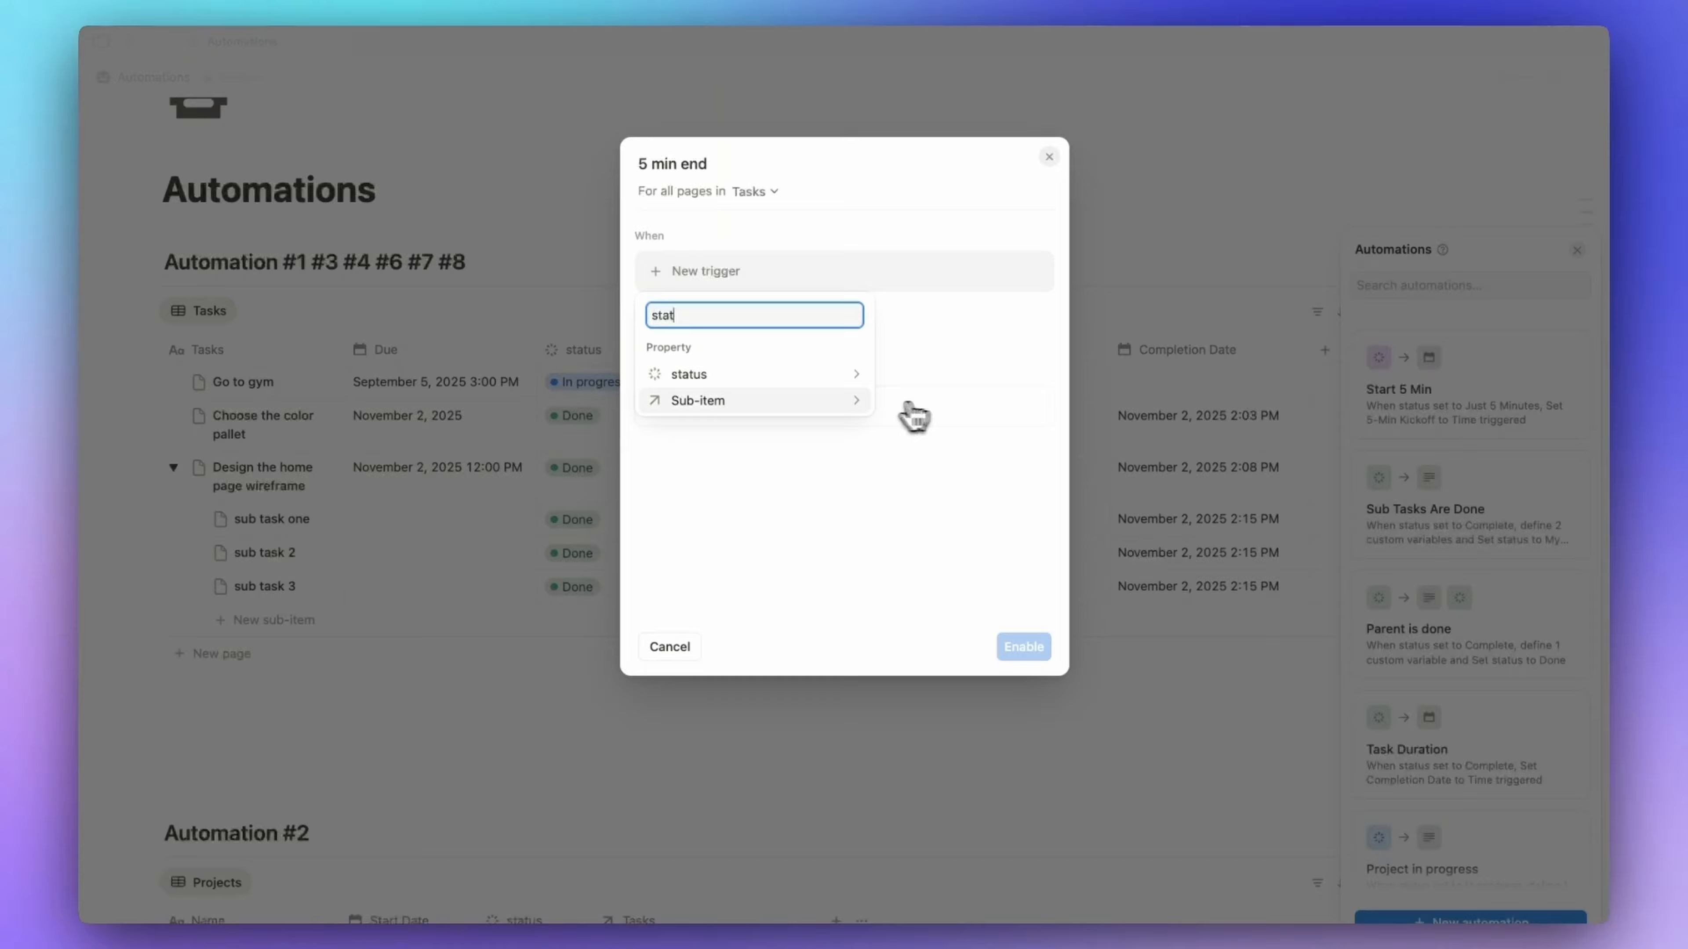
left_click(741, 380)
left_click(764, 452)
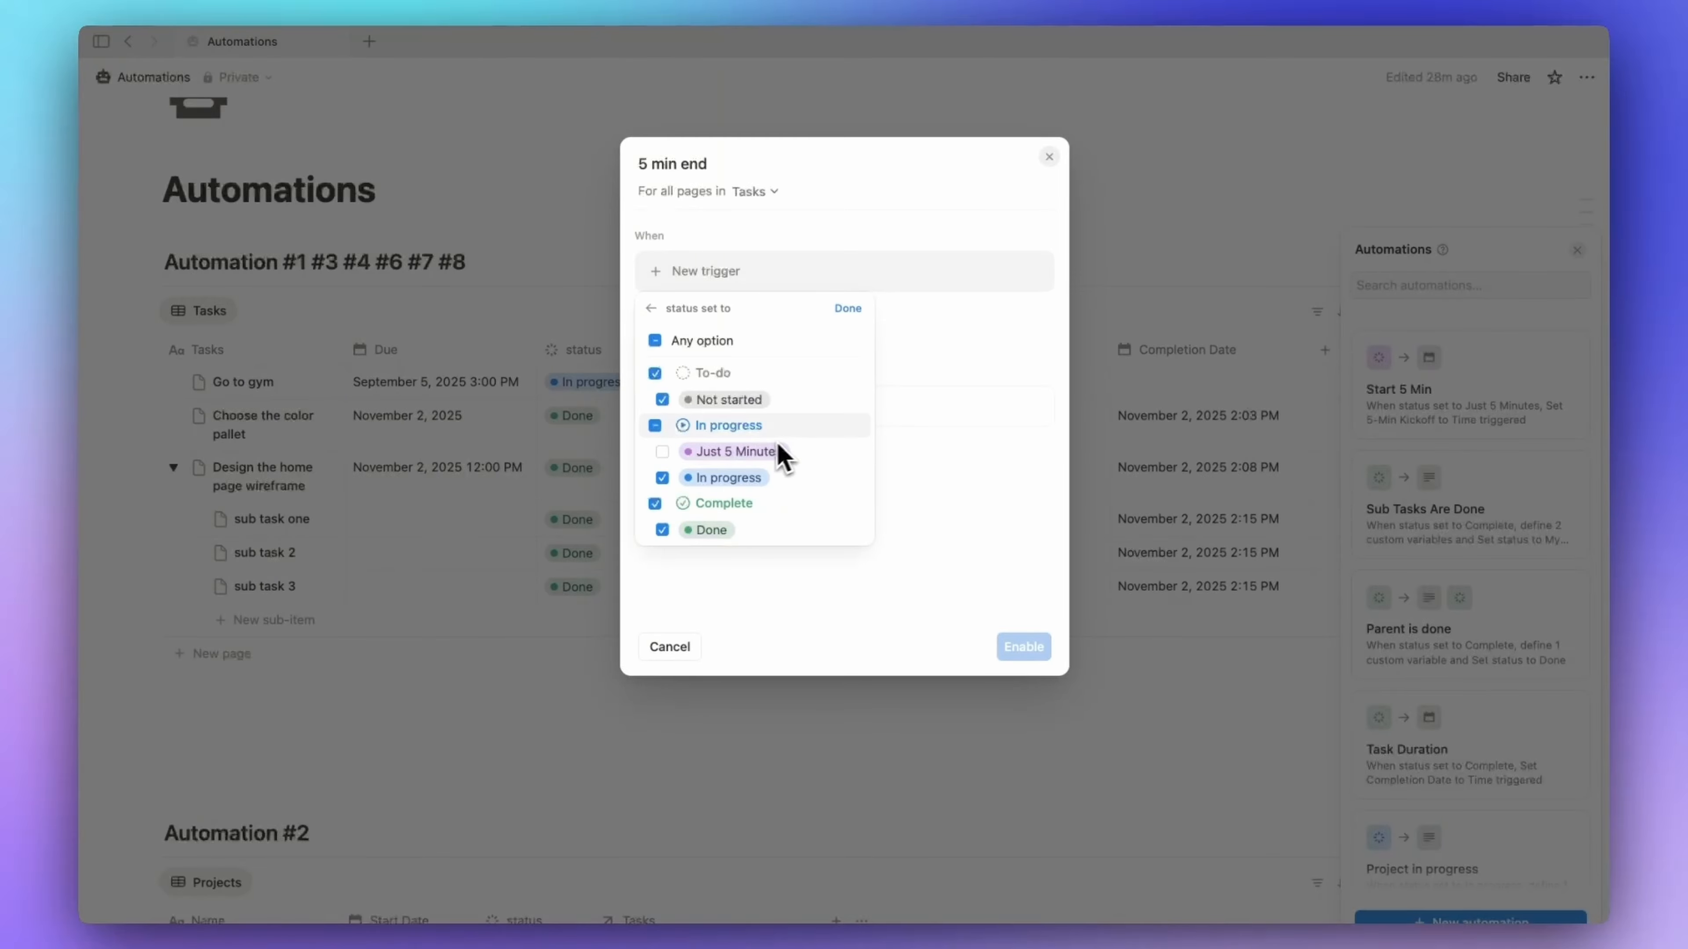
left_click(970, 409)
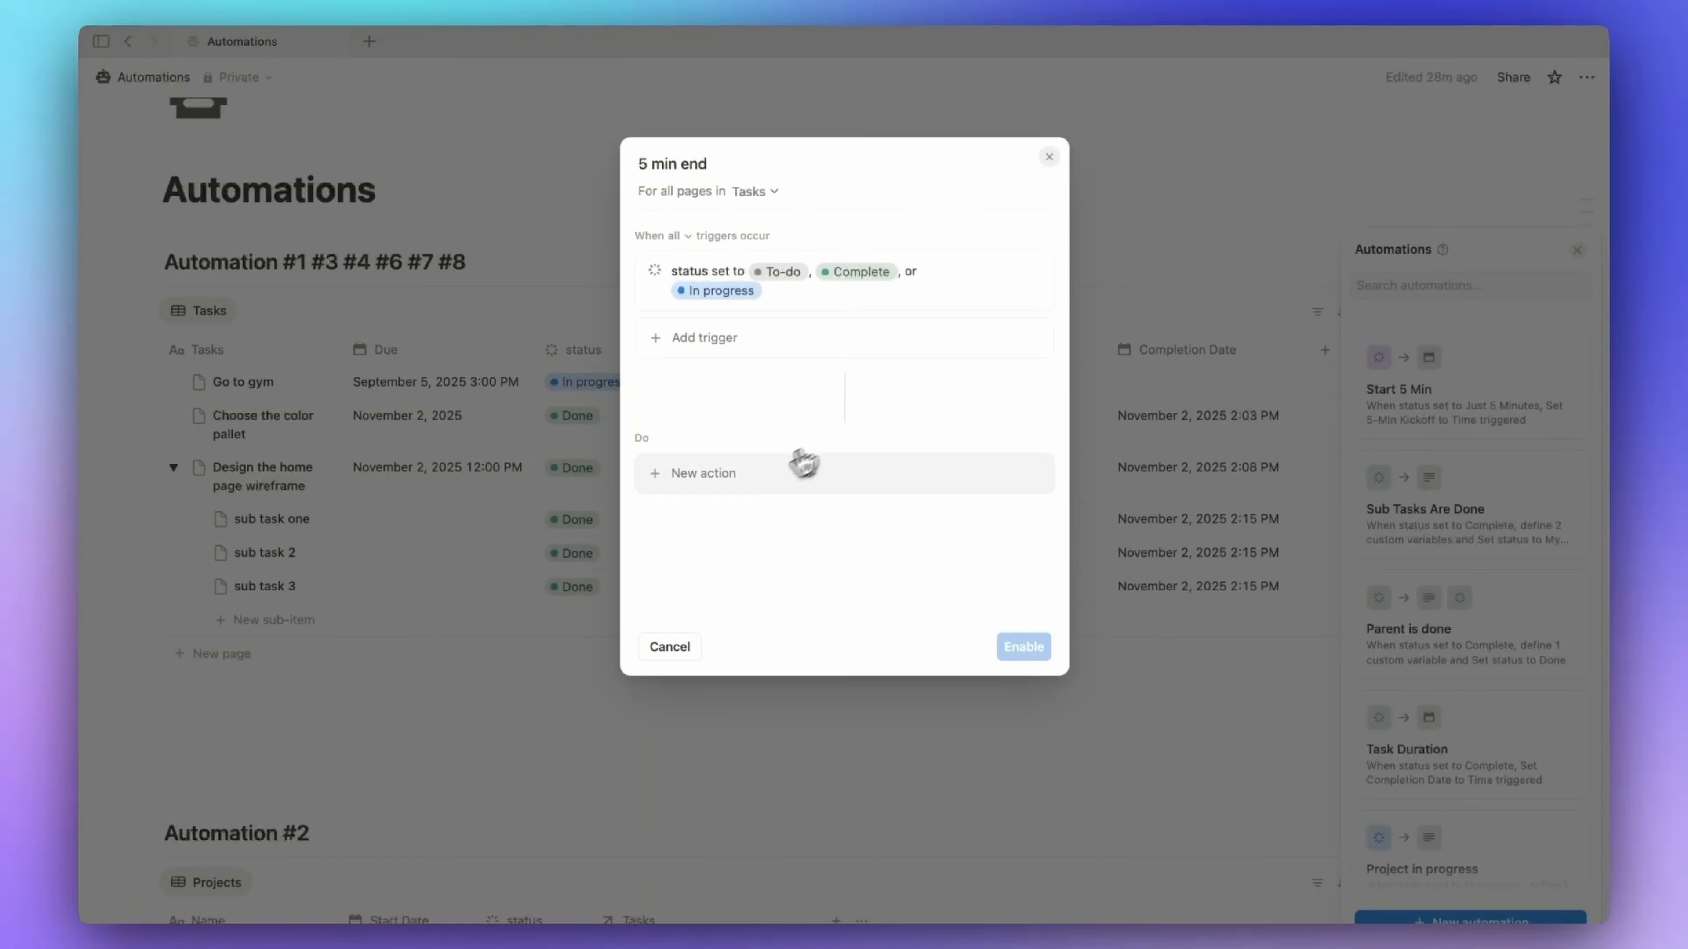
- Add an action that clears the 5-Min Kickoff date, and enable the "5 min end" automation
left_click(804, 473)
type("5")
left_click(785, 578)
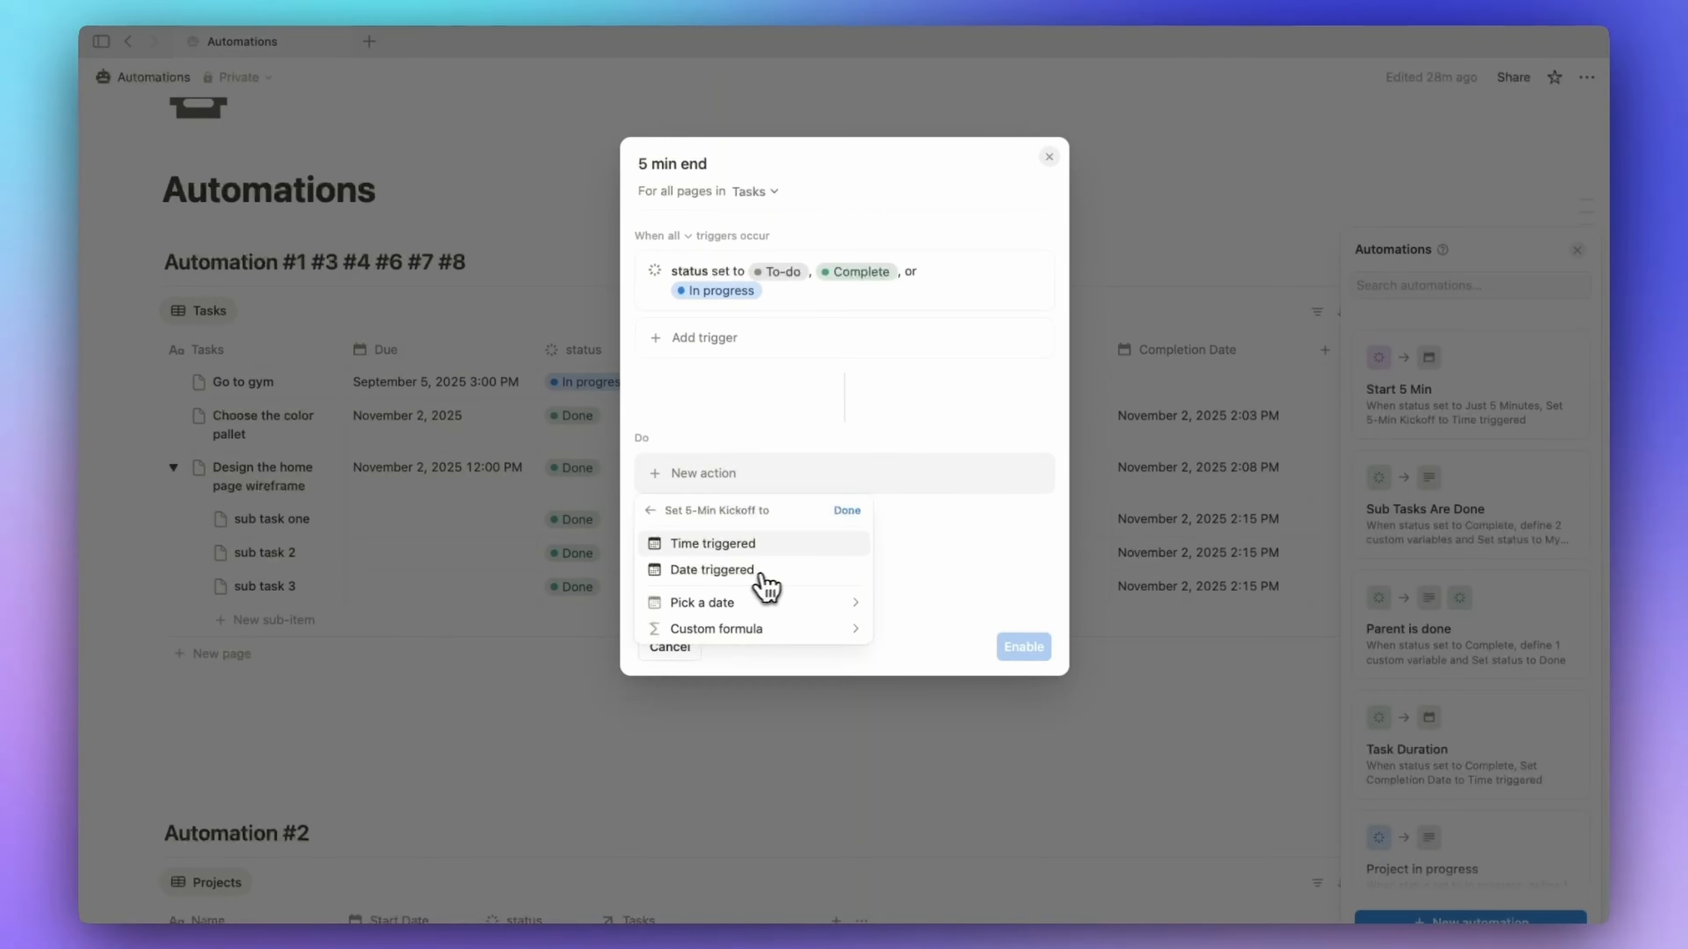
left_click(763, 617)
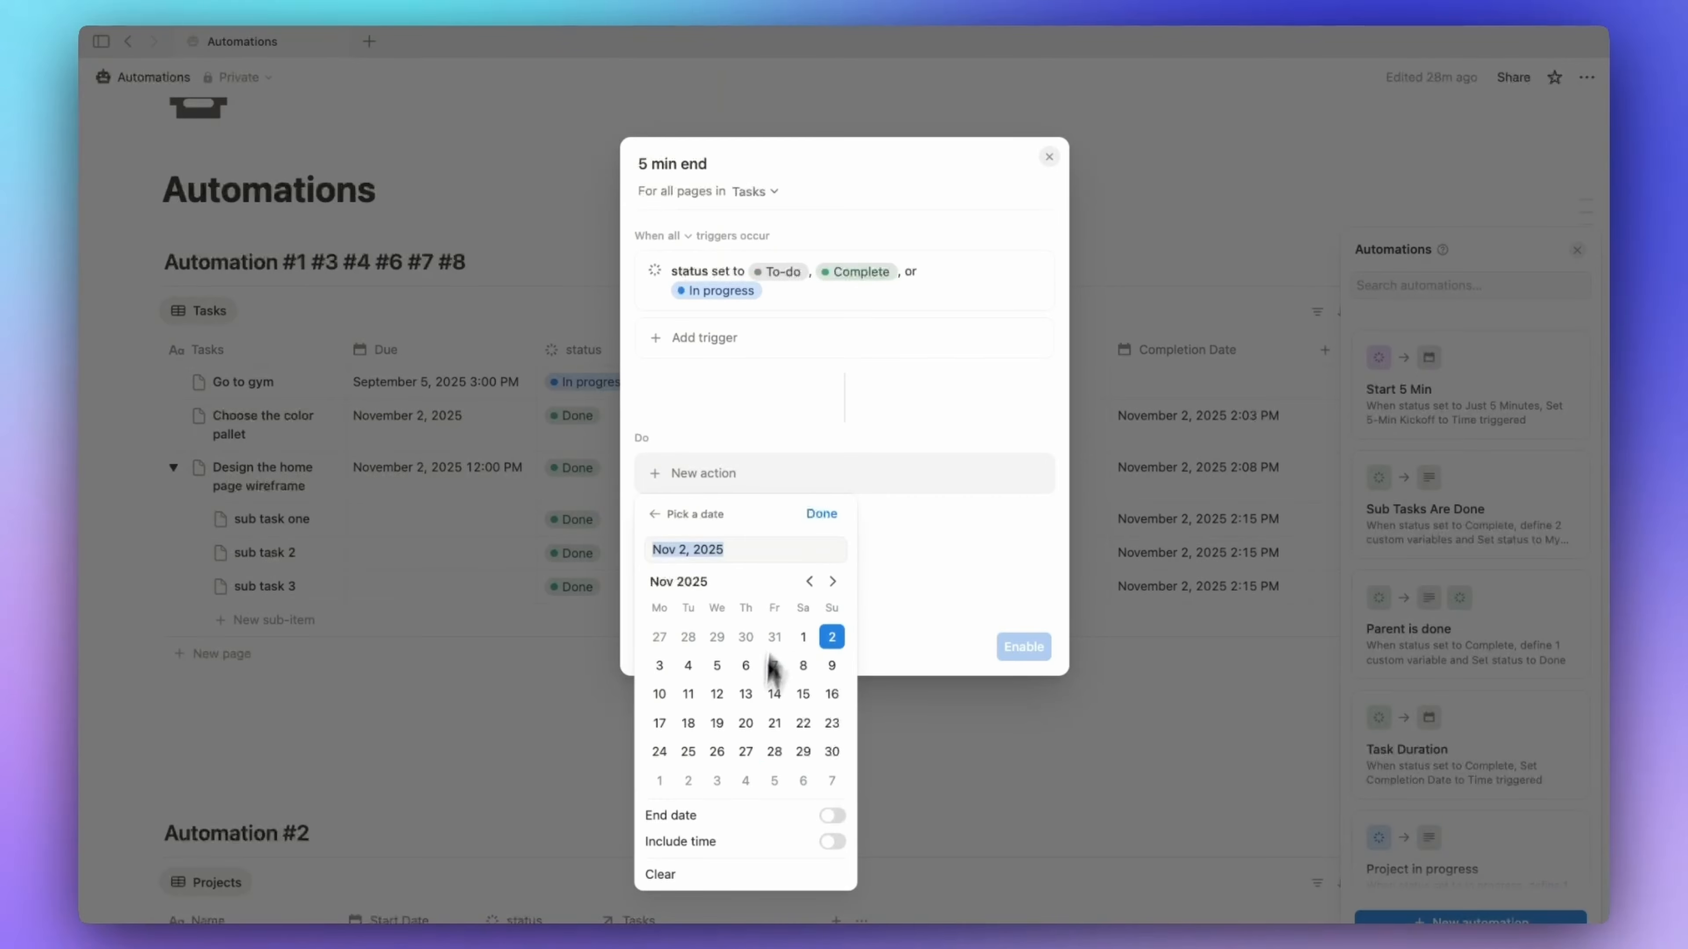
left_click(673, 879)
left_click(1026, 649)
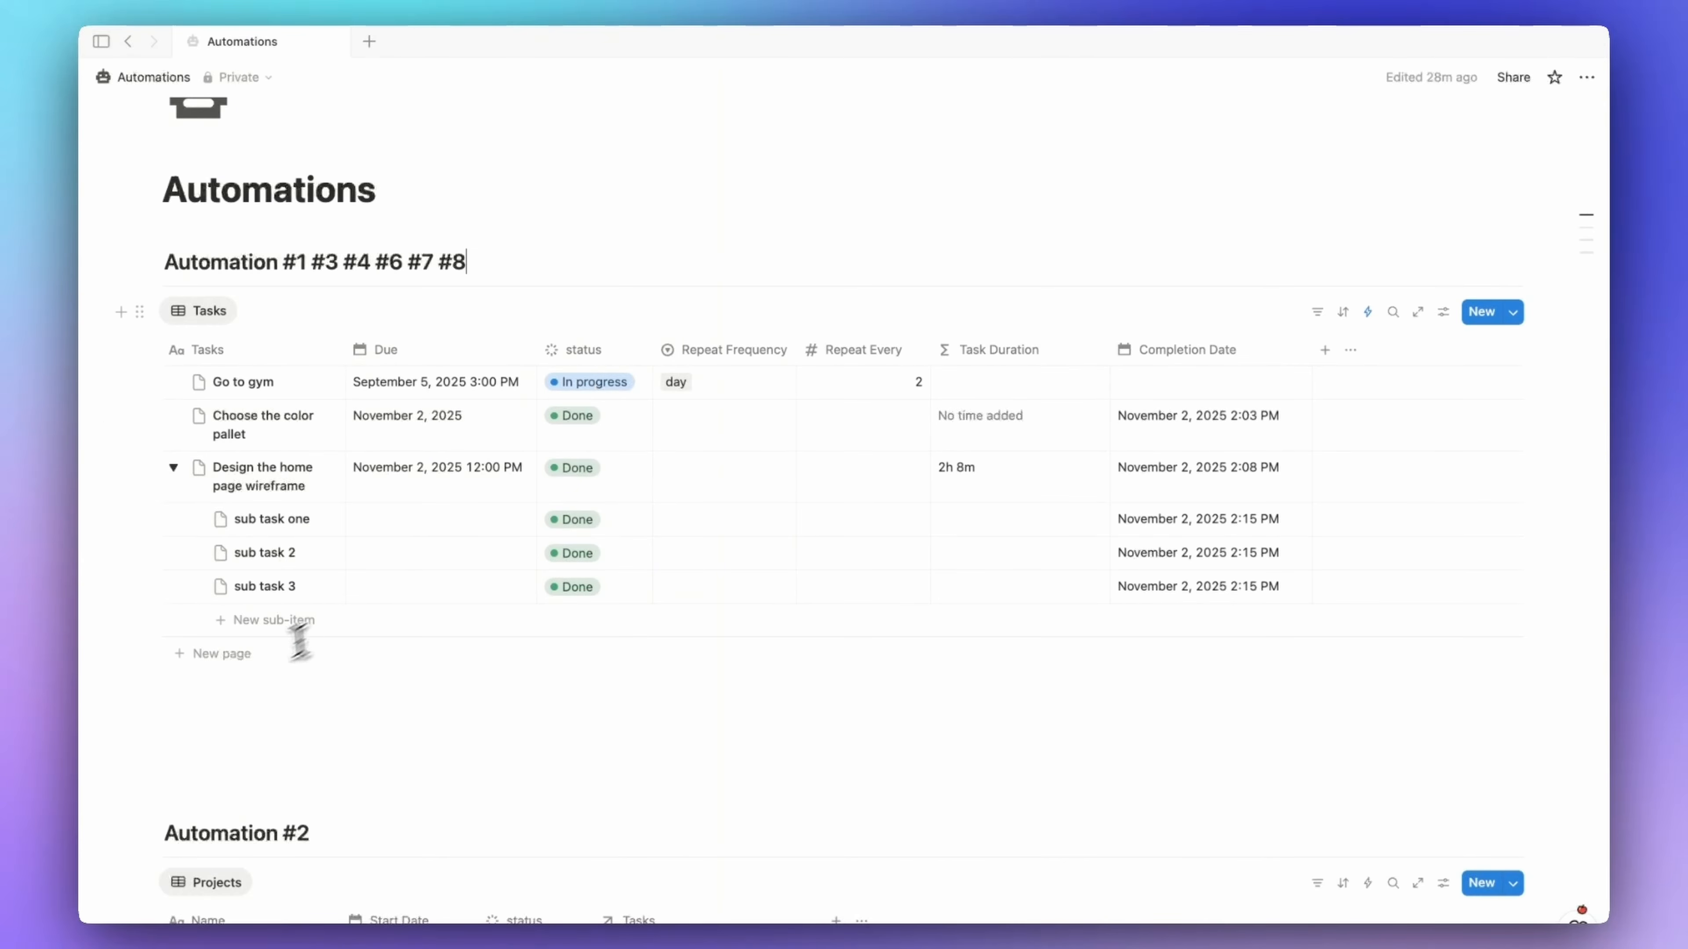
- Add a task named "finish my final section in my website" to the Tasks table with November 2, 2025 as its due date
left_click(219, 654)
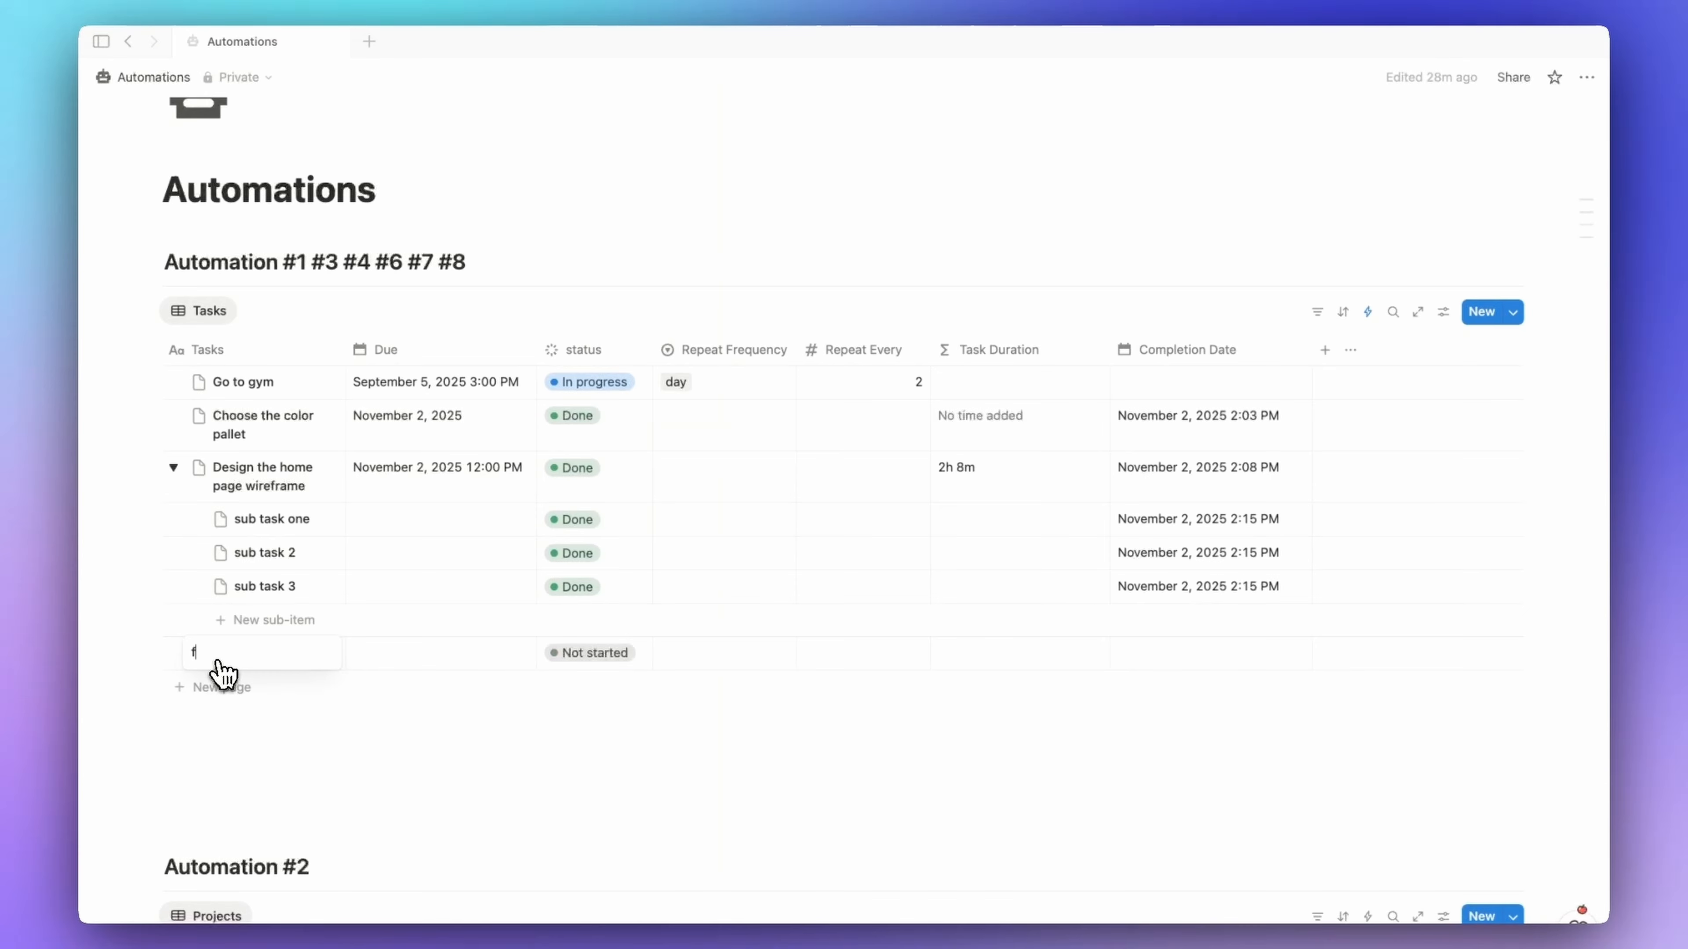
type("finish my final section in")
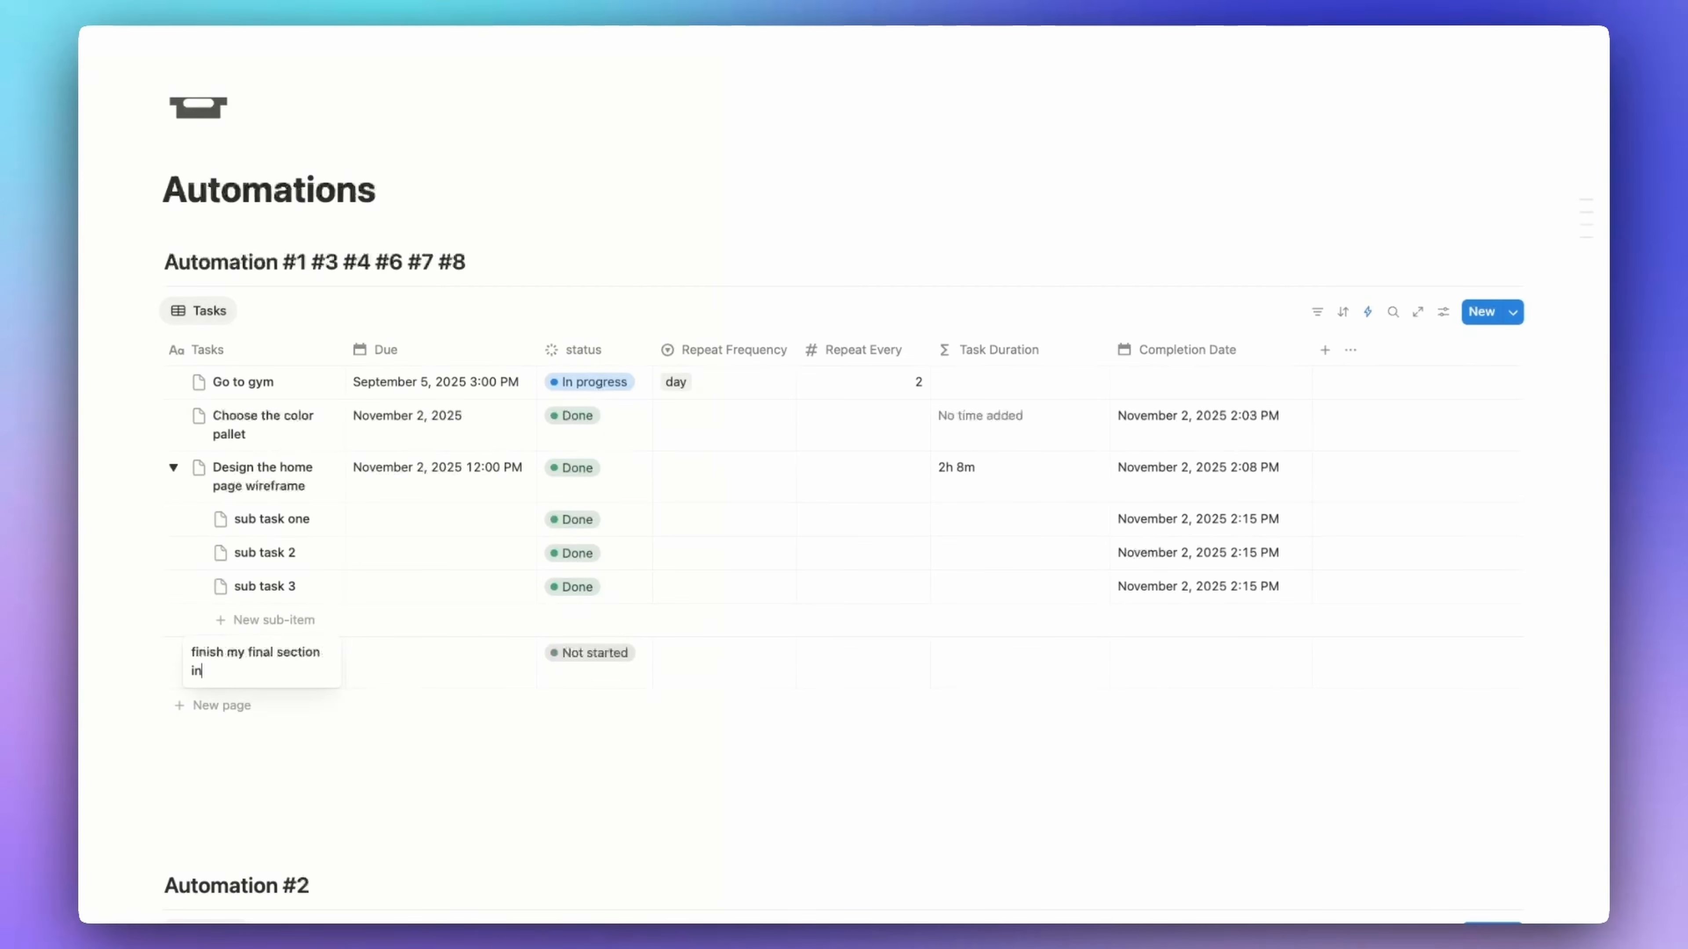
type(" my website")
left_click(433, 684)
key("Escape")
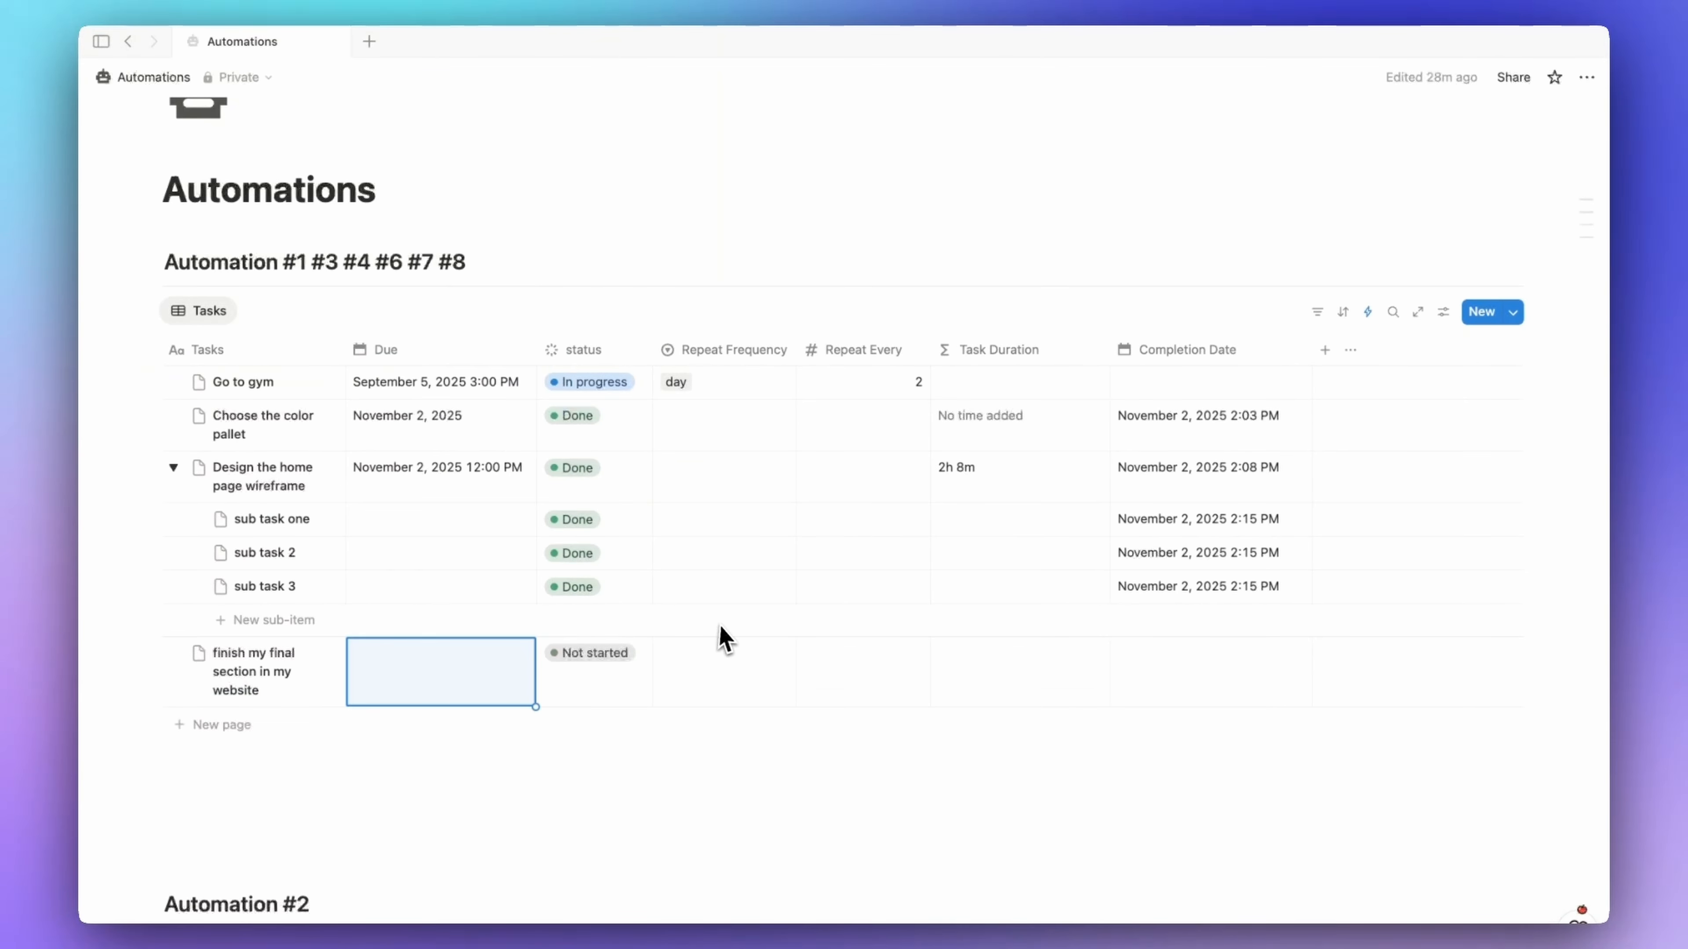
left_click(517, 655)
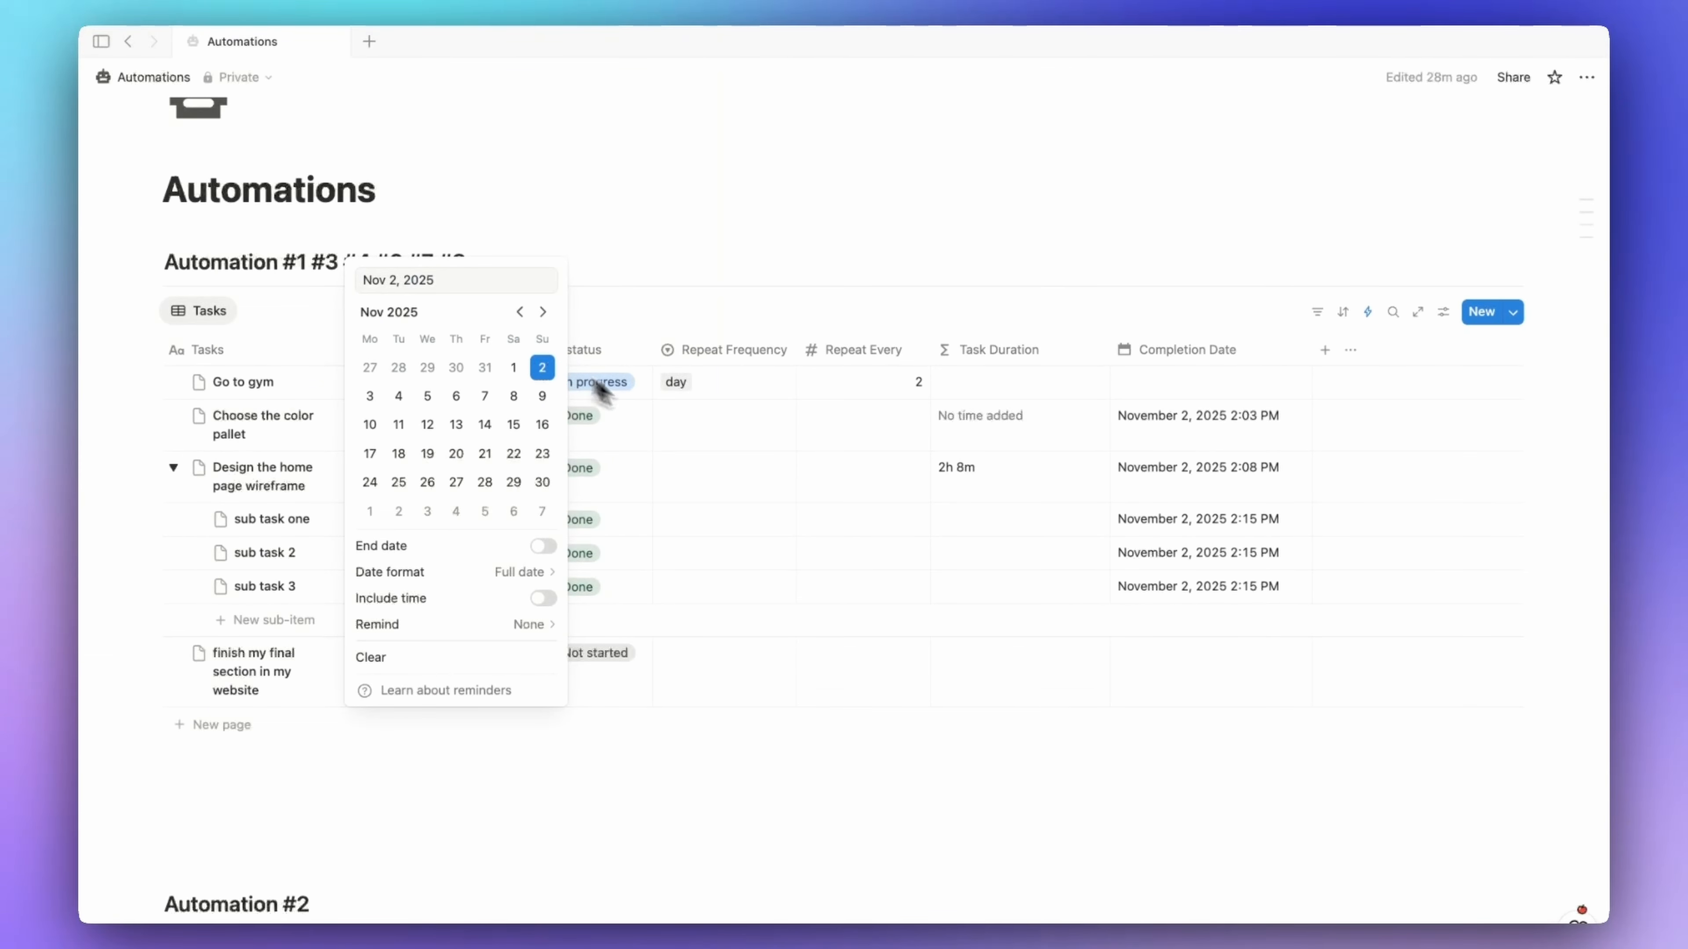
- Set the new task's status to Just 5 Minutes and open its page
left_click(570, 671)
left_click(638, 779)
key("space")
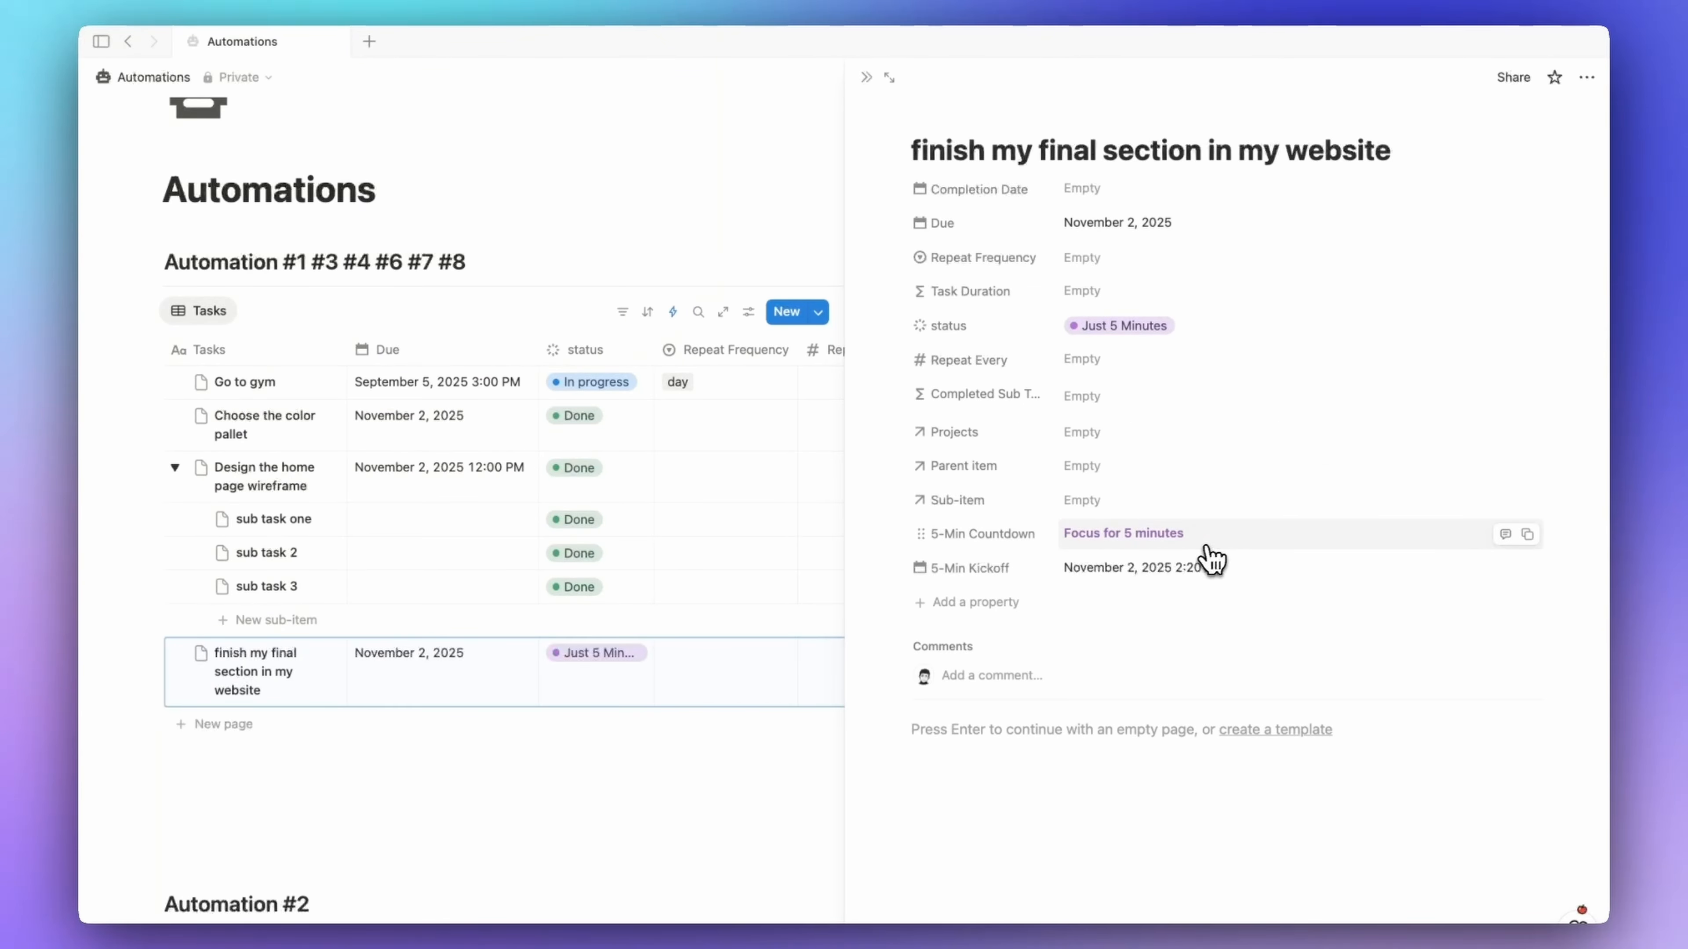
- Test the countdown by setting the 5-Min Kickoff time to 2:13 PM and switching the task's status to In progress
left_click(1194, 573)
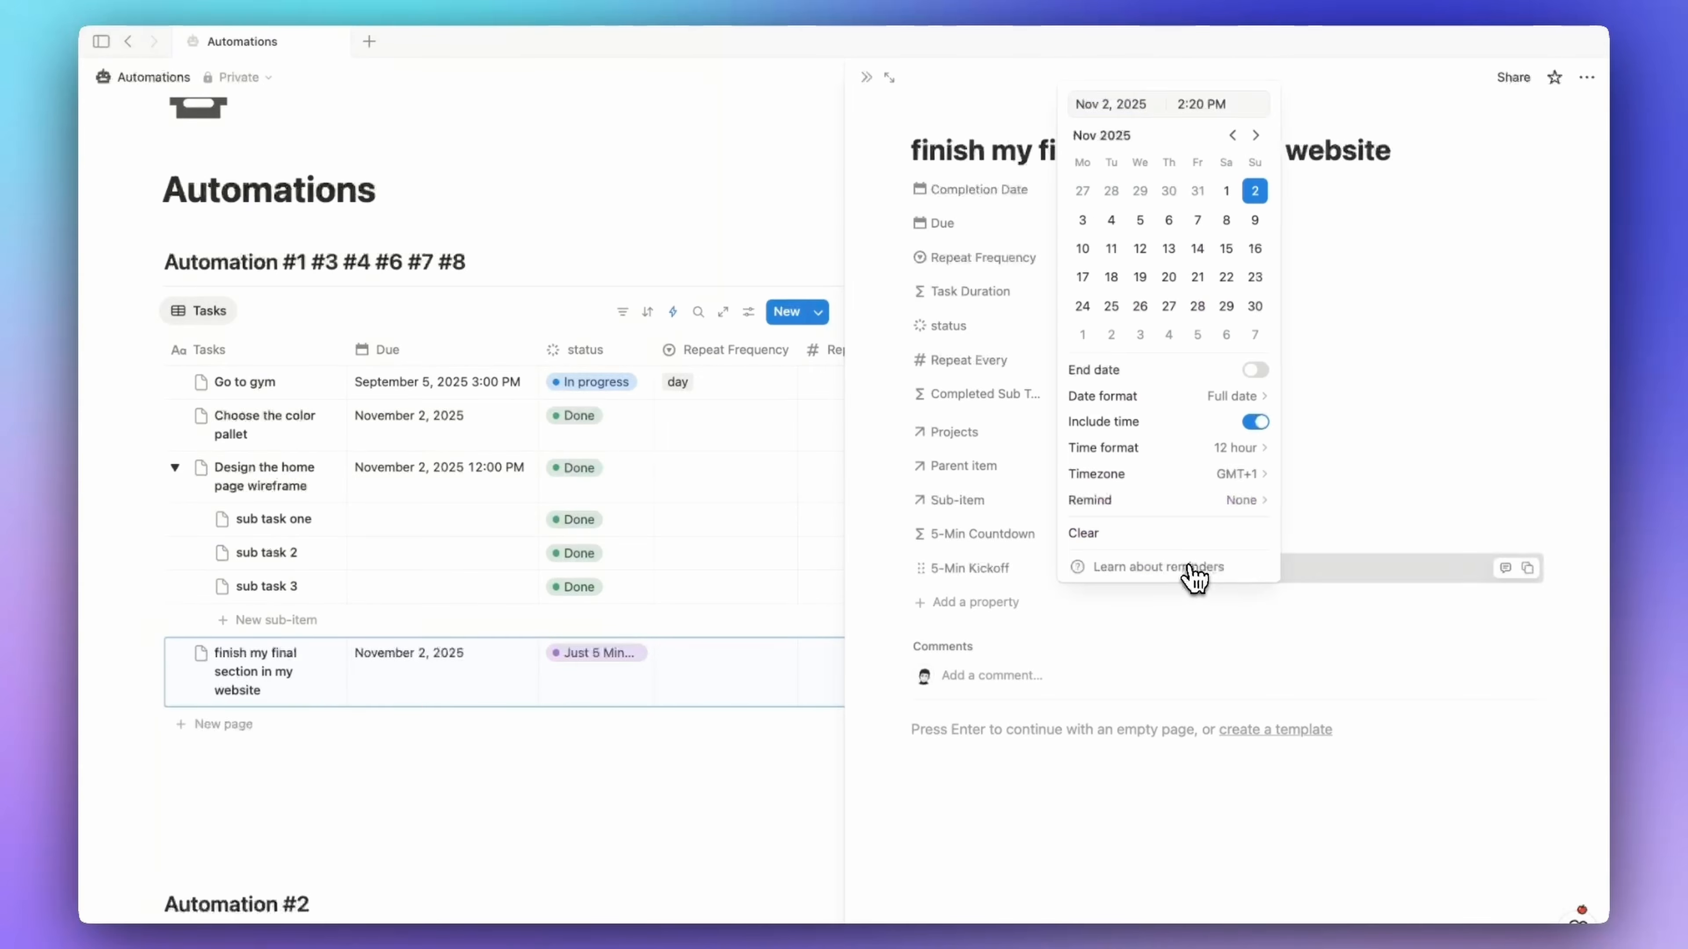
left_click(1202, 104)
key("BackSpace")
key("BackSpace")
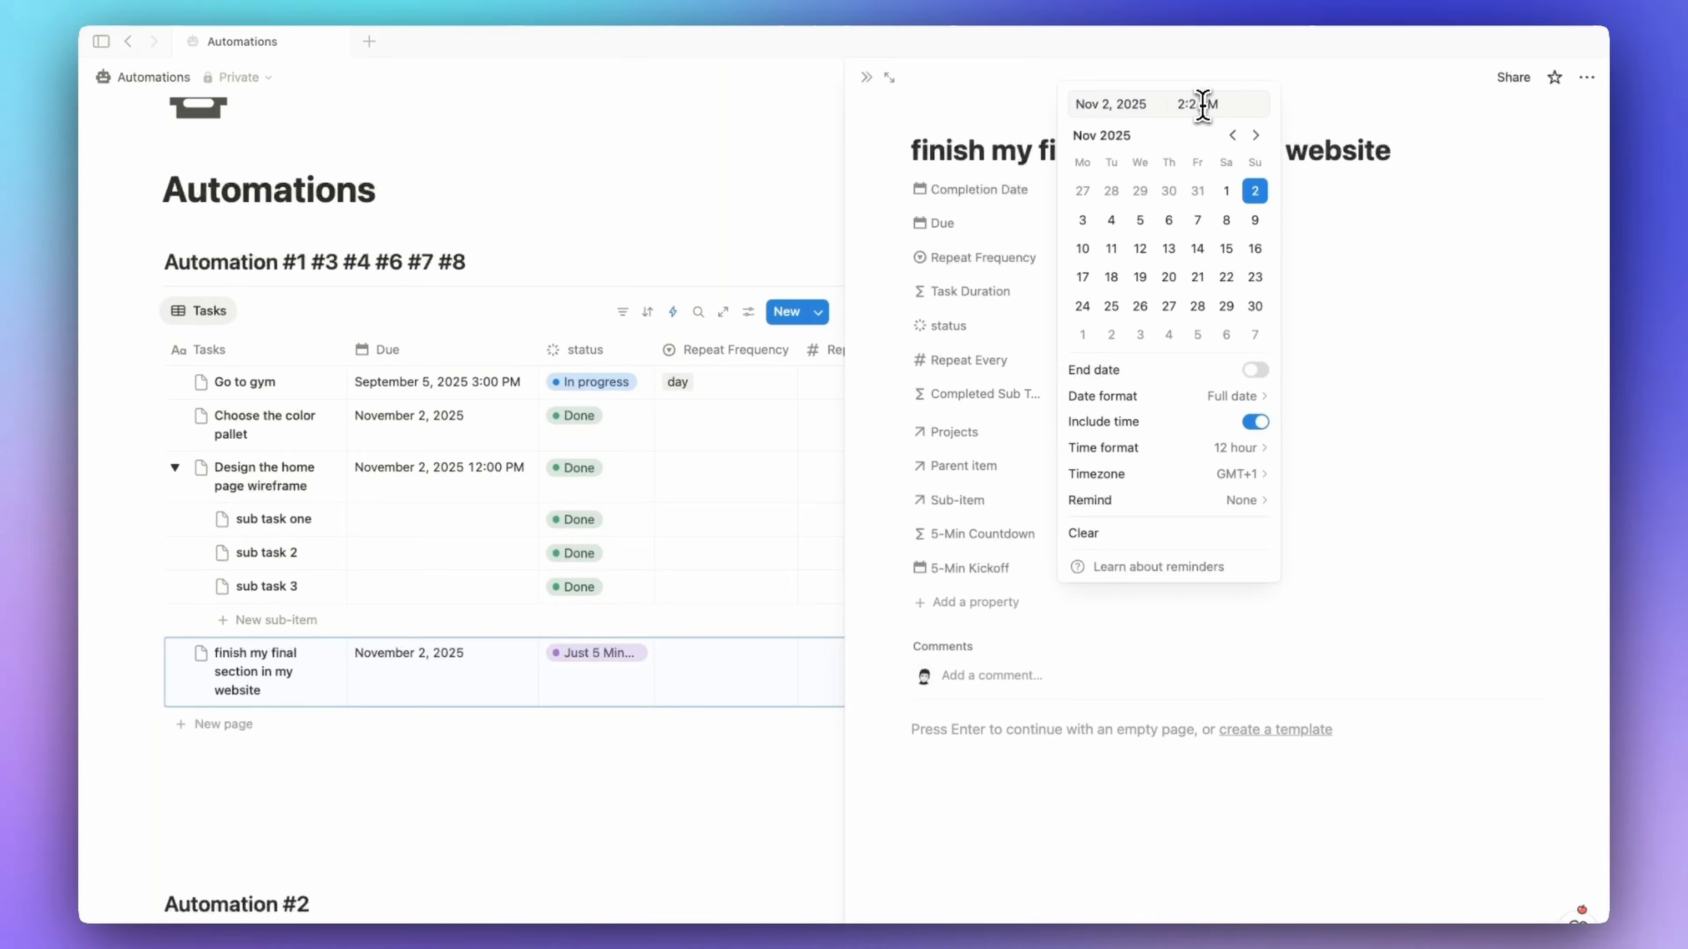
type("13")
key("Return")
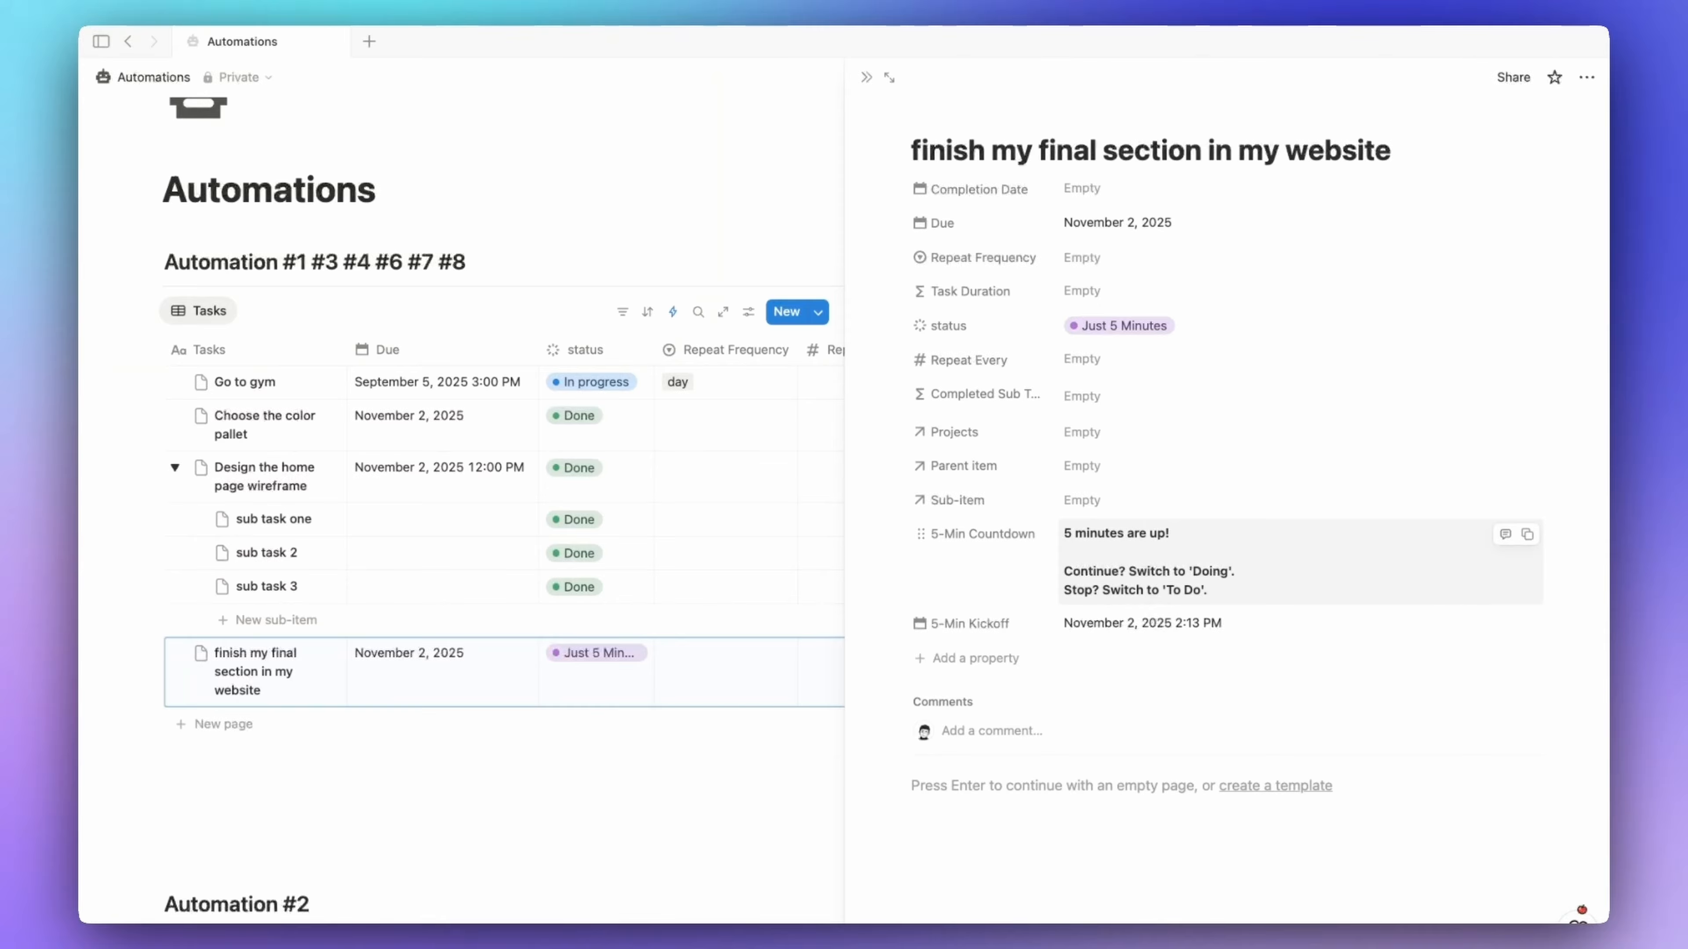
left_click(1184, 332)
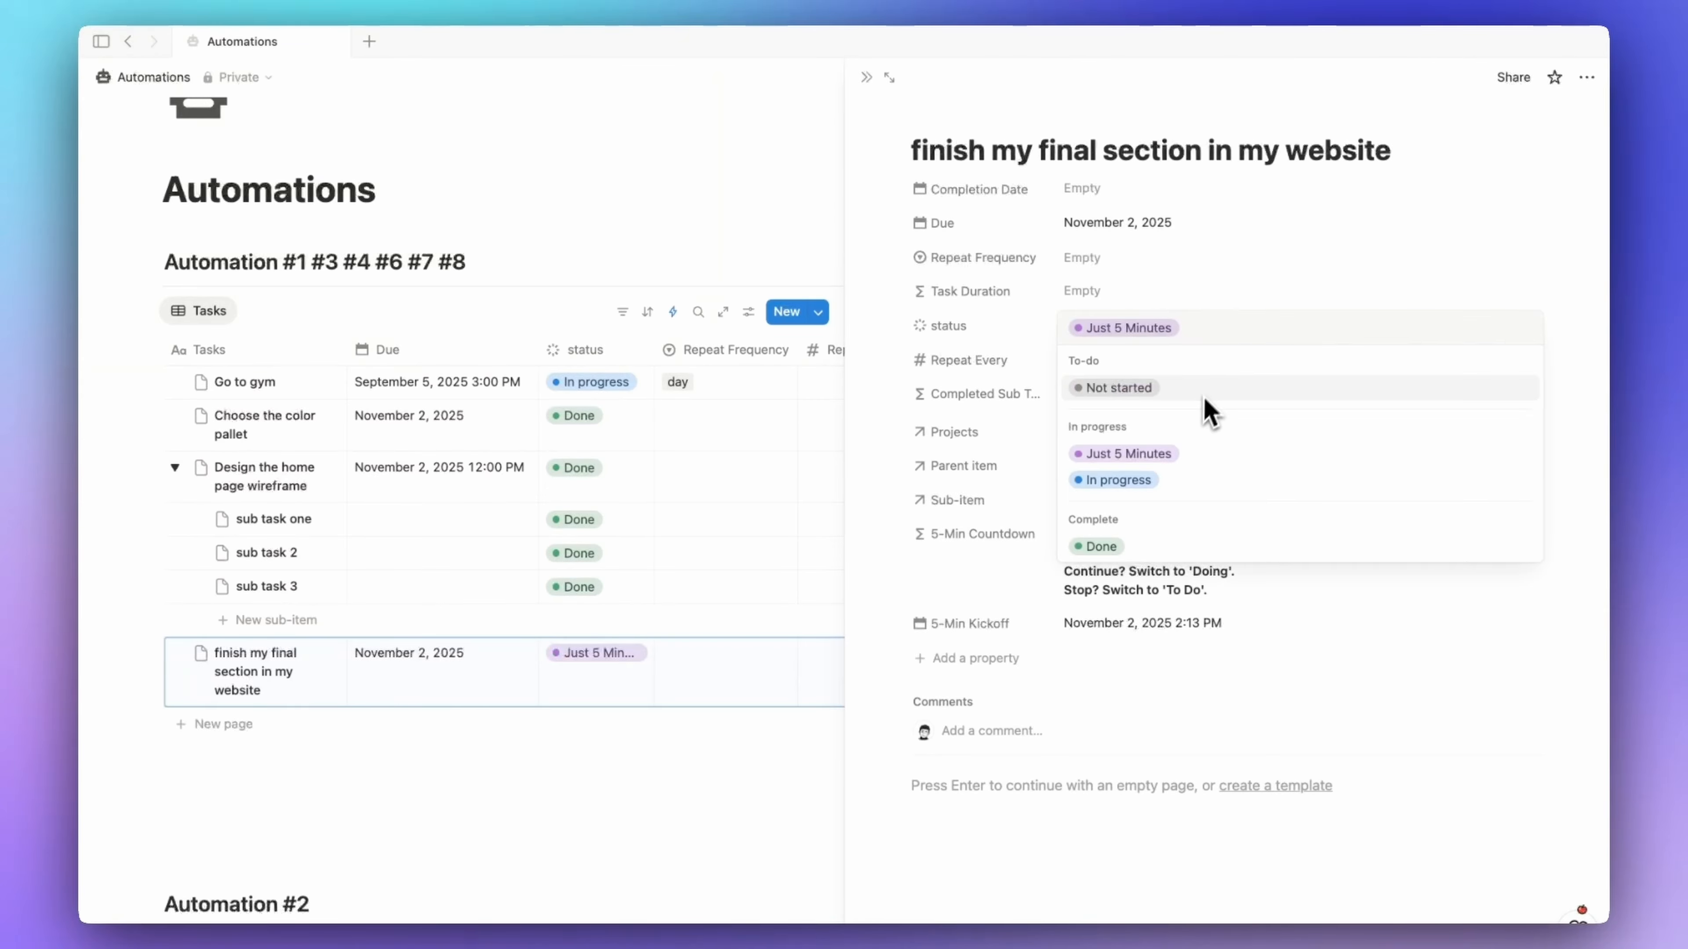
left_click(1123, 480)
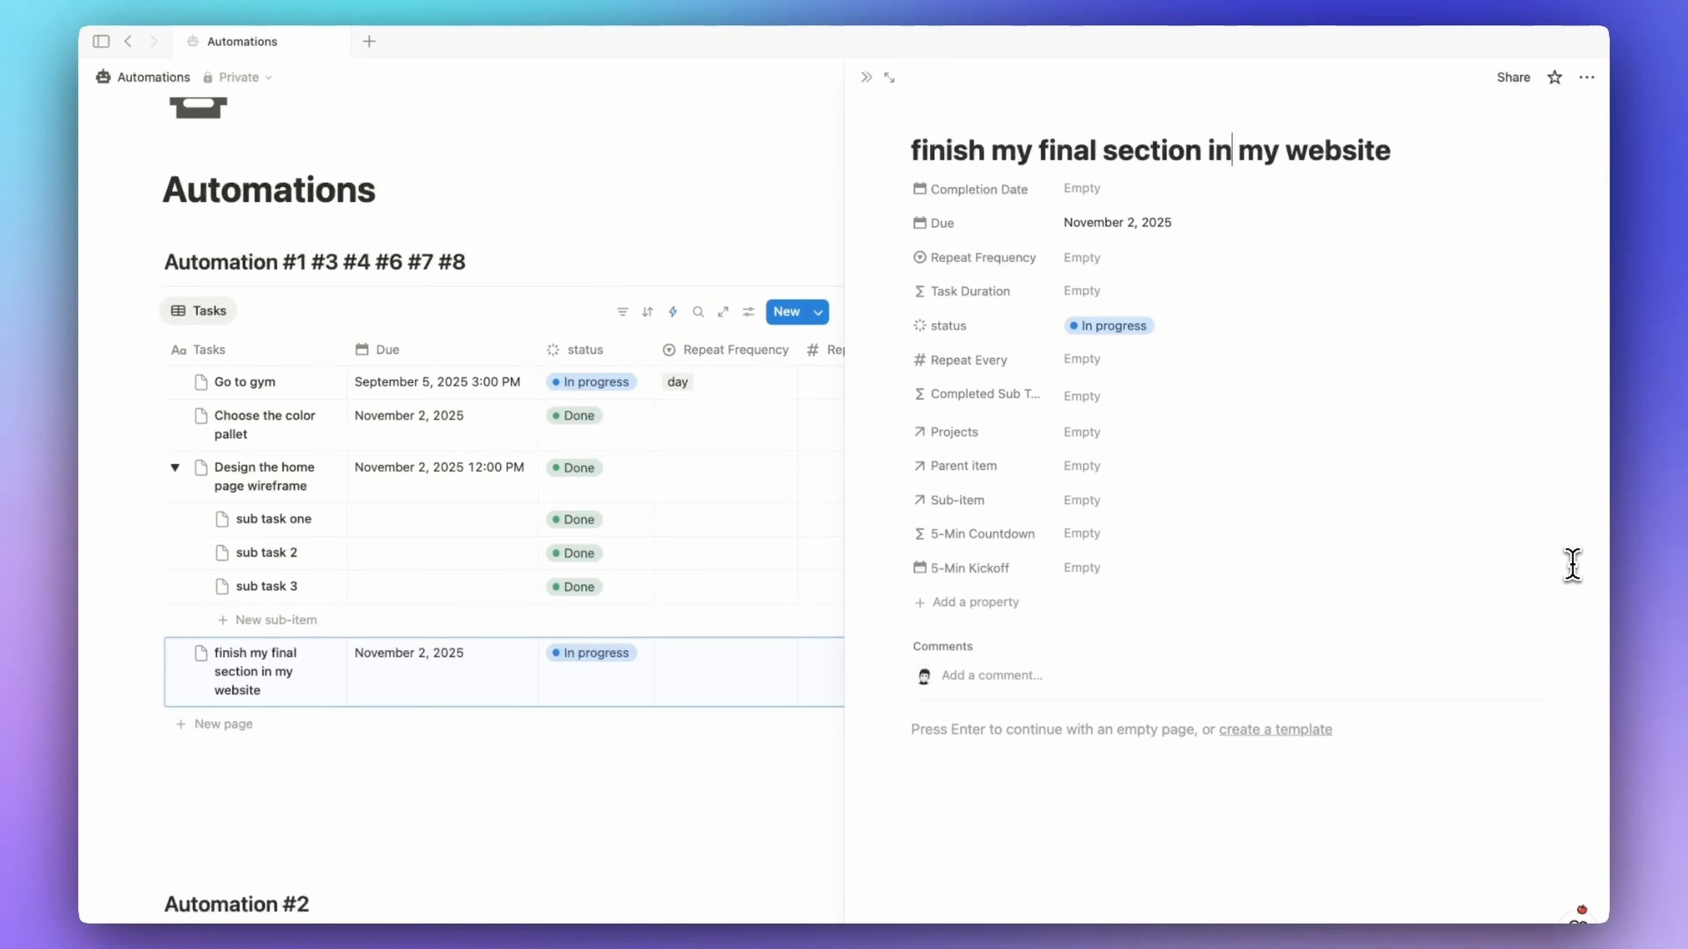
- Set the 5-Min Kickoff property's visibility to Hide when empty
left_click(1027, 576)
mouse_move(1064, 662)
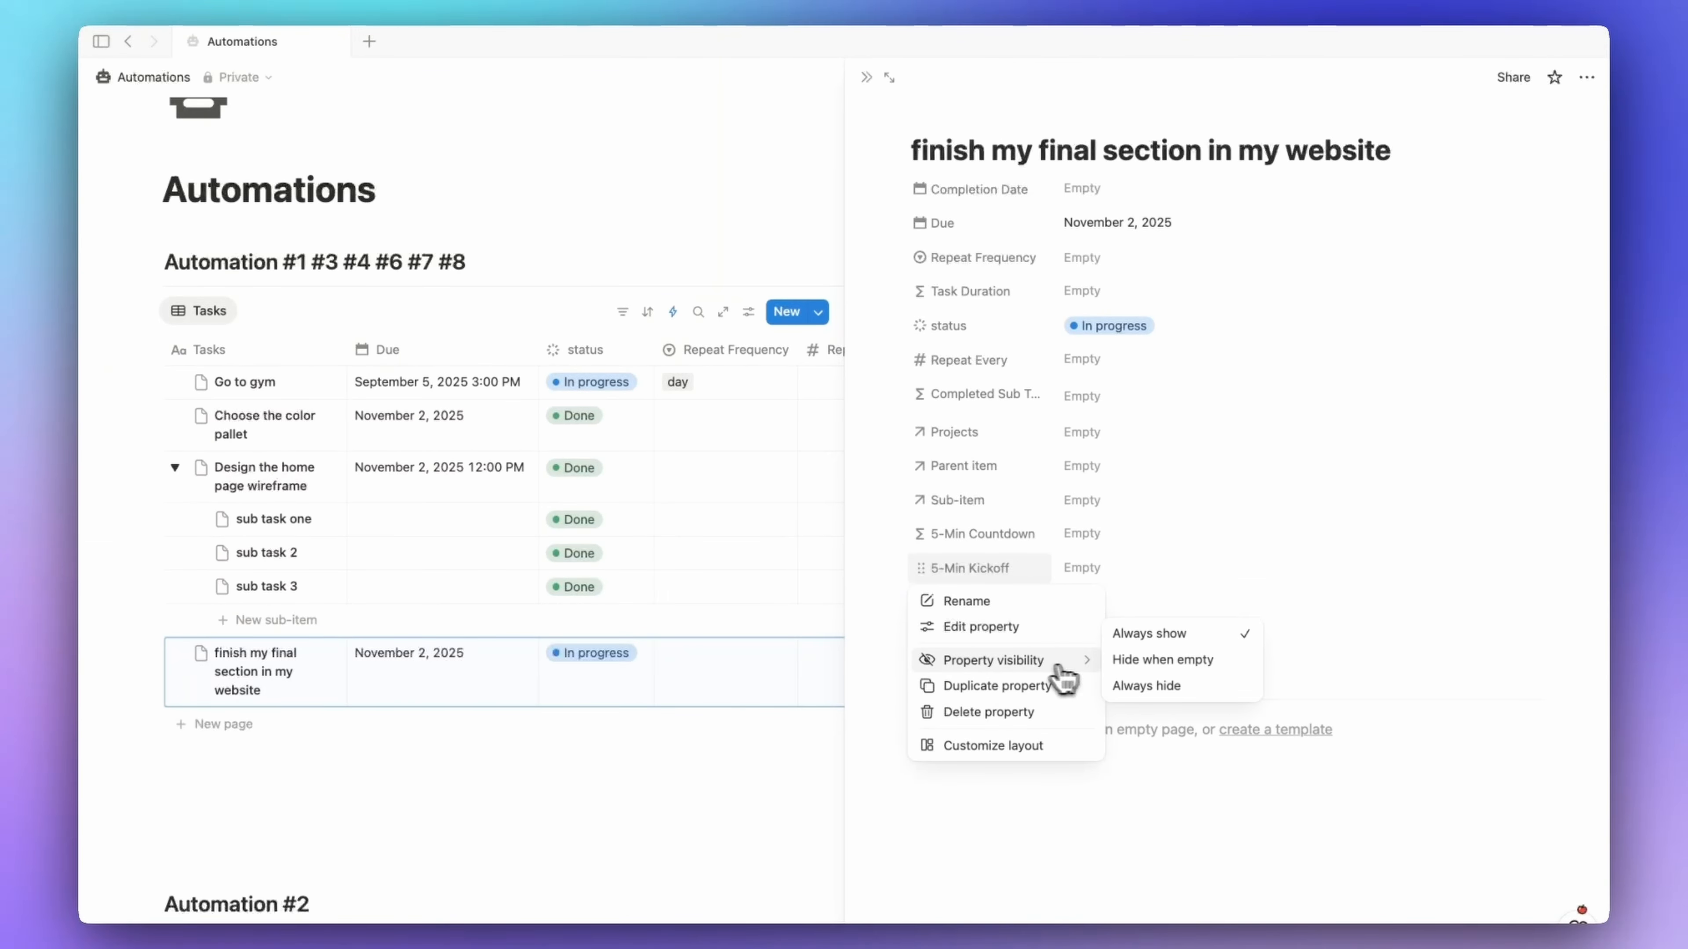
left_click(1148, 665)
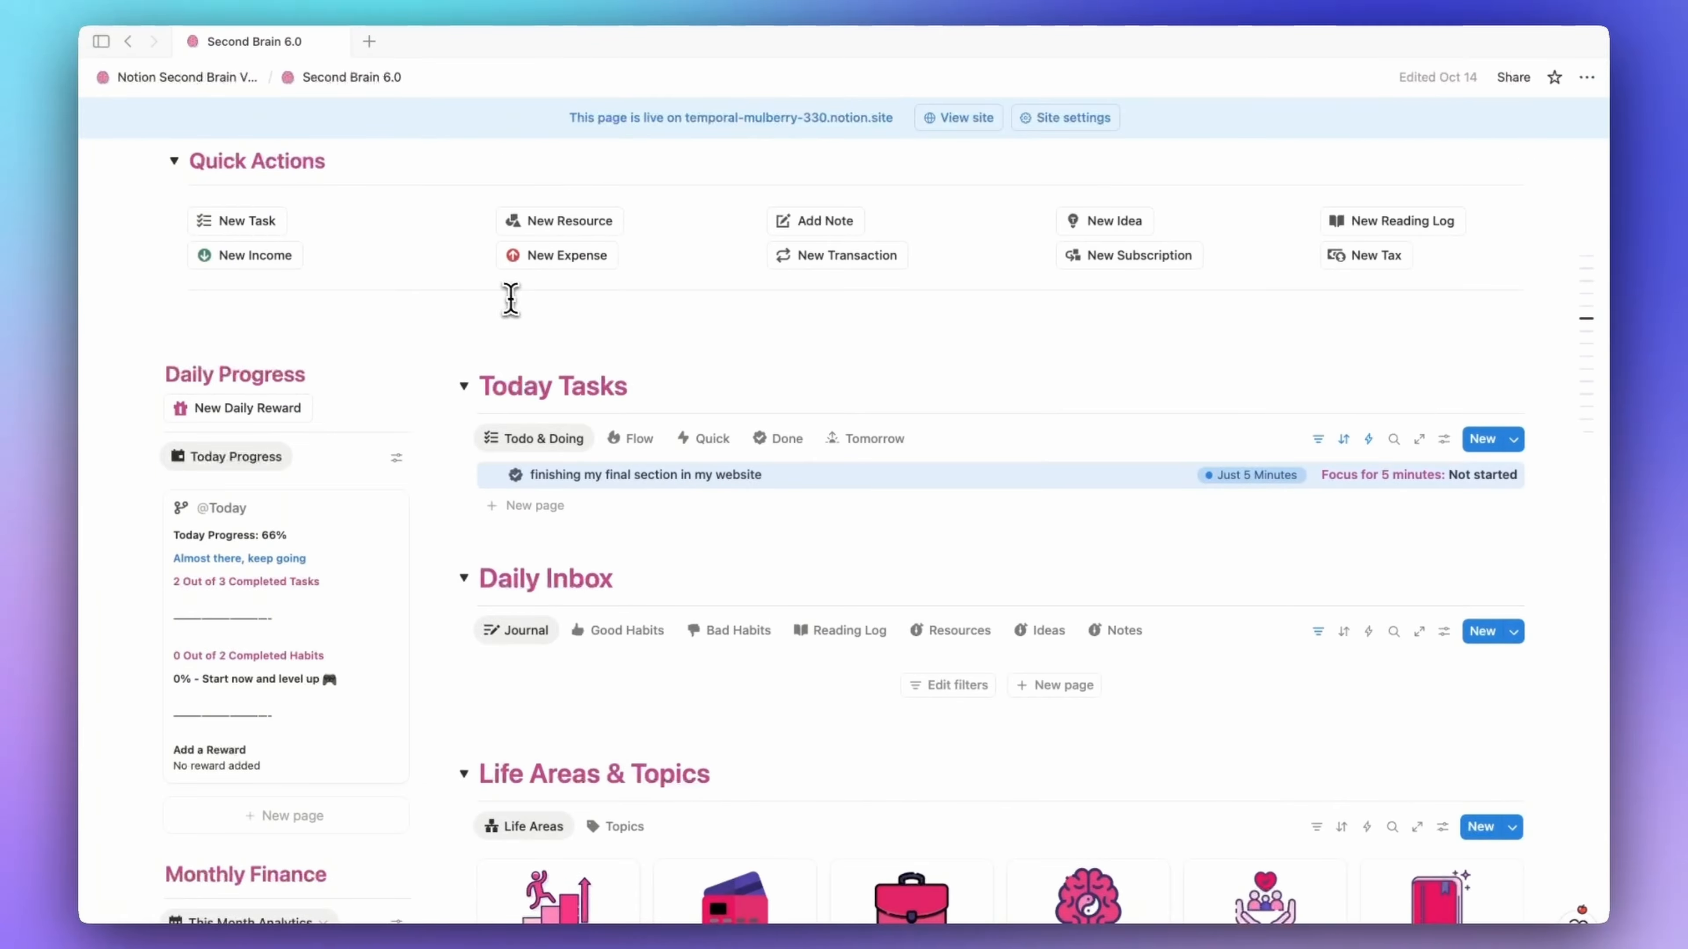
- Open the Finance Brain page from the Second Brain 6.0 dashboards and view its Accounts and Monthly Status sections
scroll(663, 385, "up", 5)
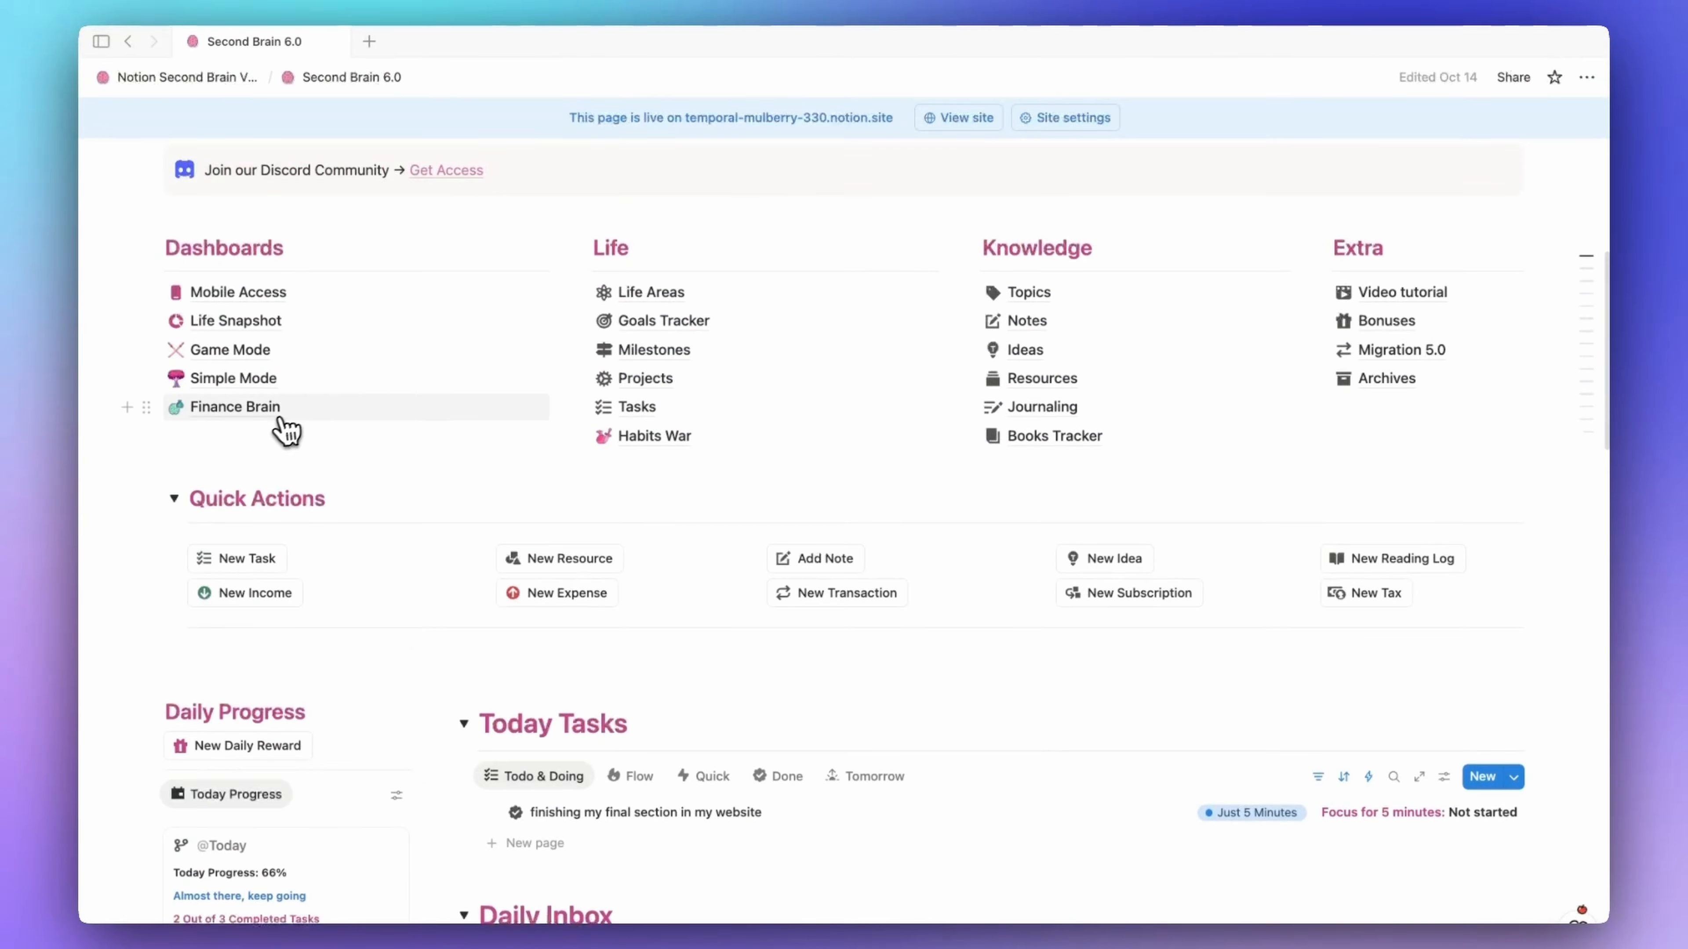
left_click(332, 418)
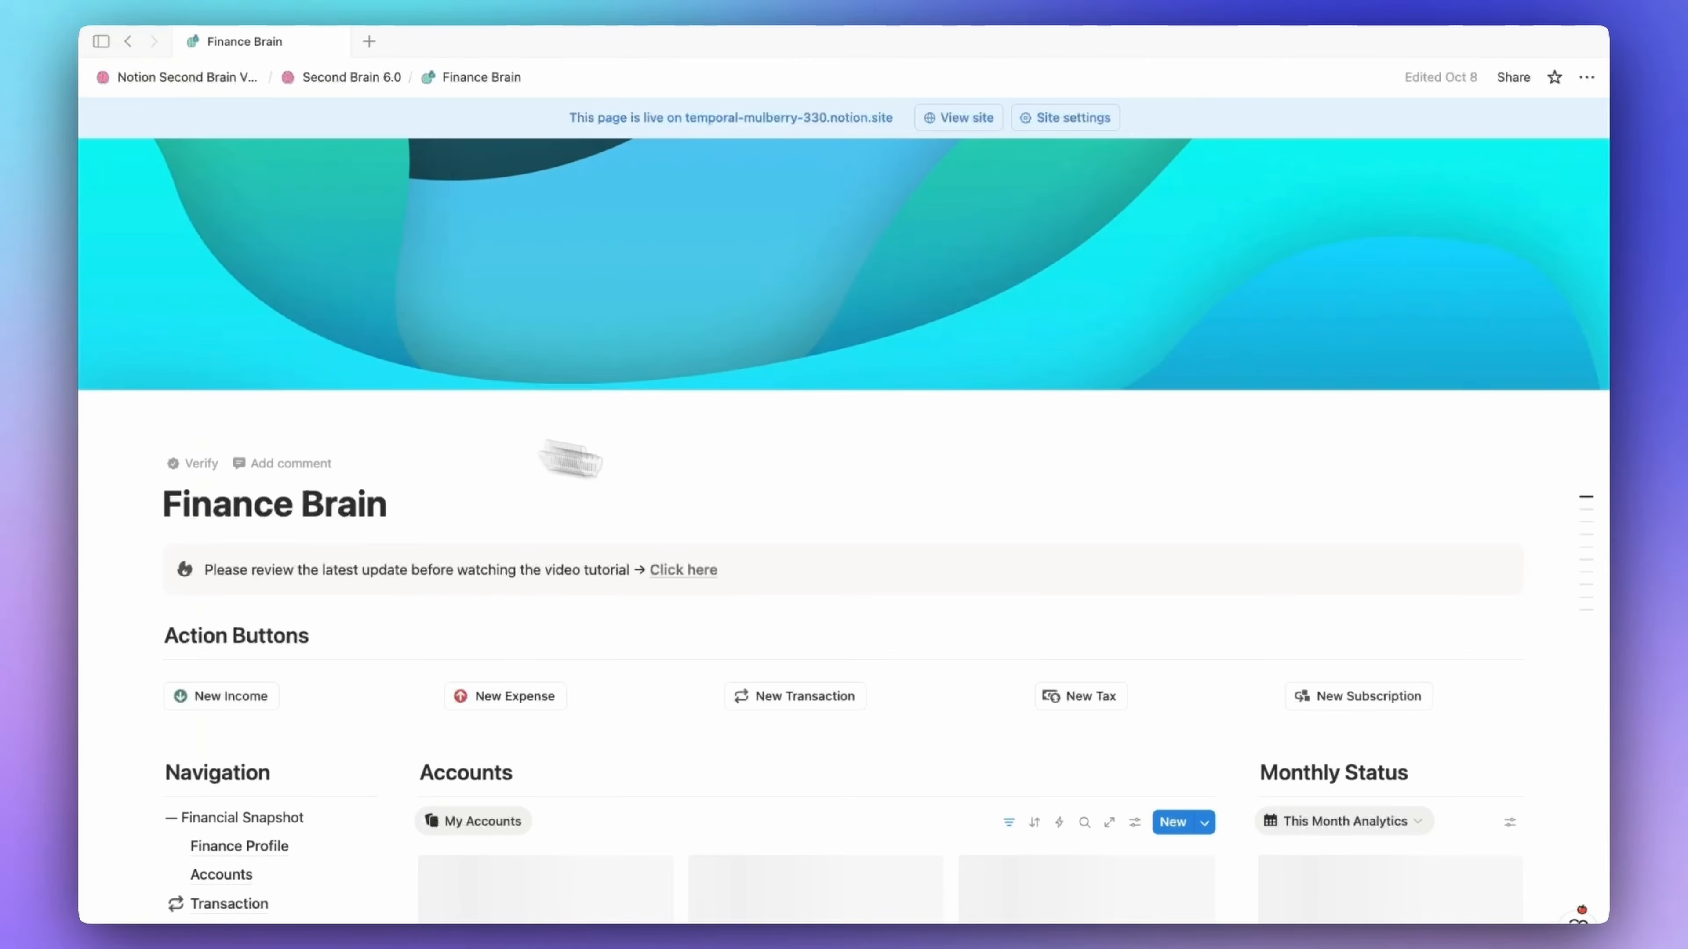
scroll(1479, 385, "down", 8)
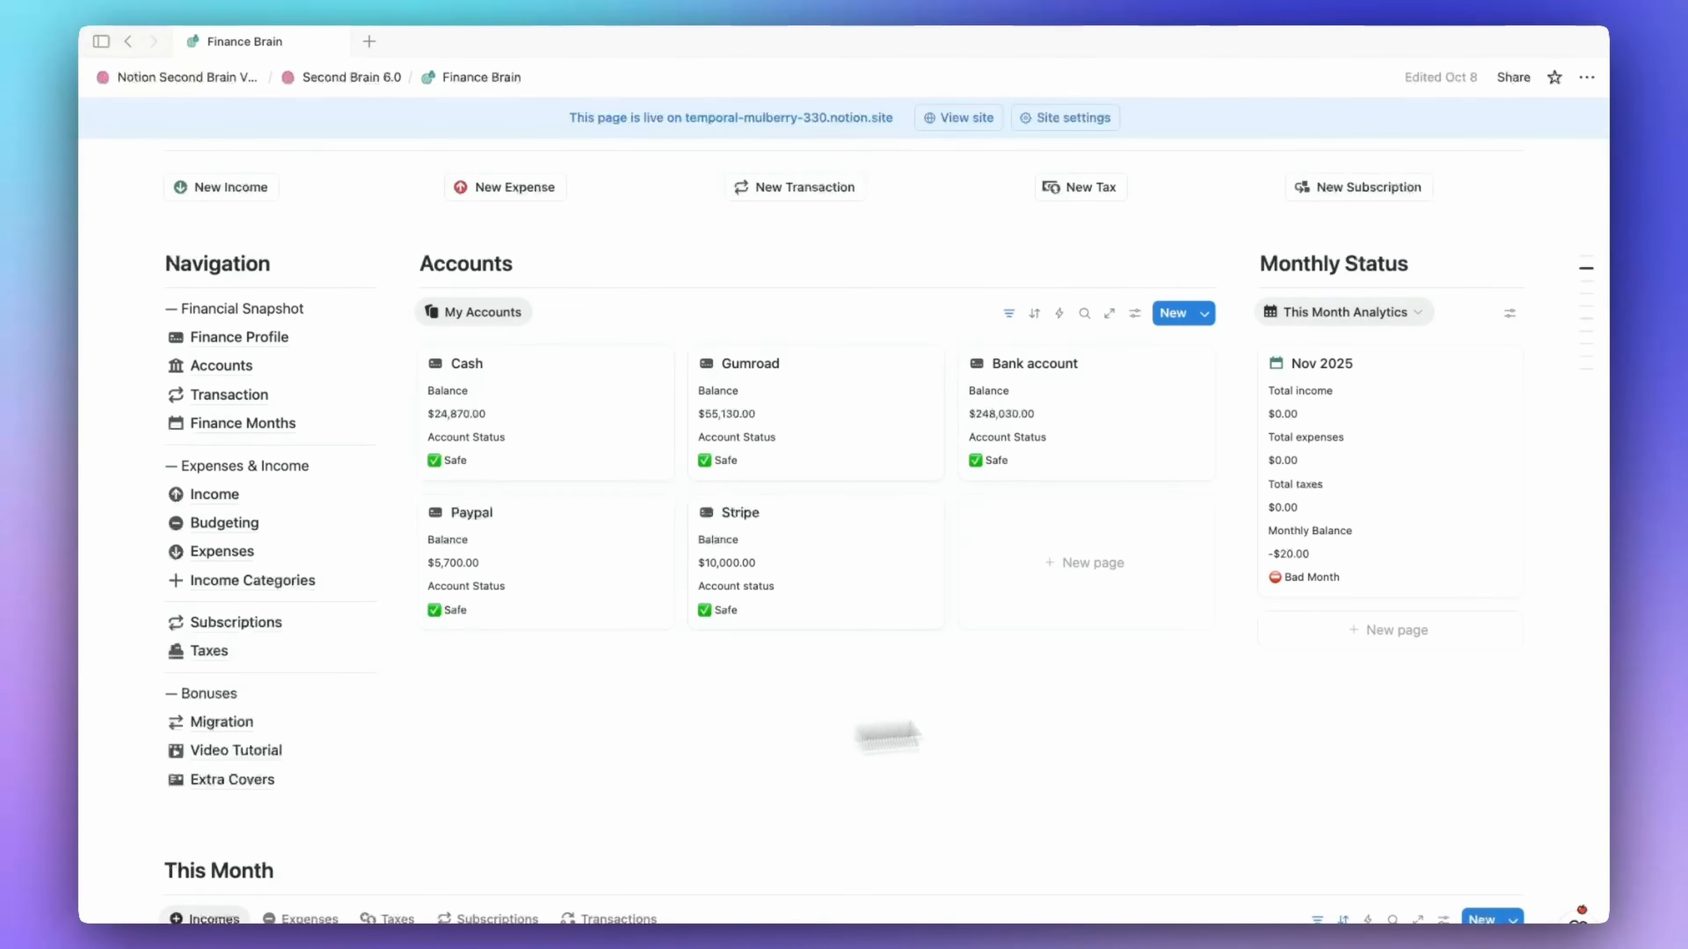
- Widen the Monthly Status column to examine the months database's templates, then narrow the column again
left_click_drag(1237, 459, 888, 477)
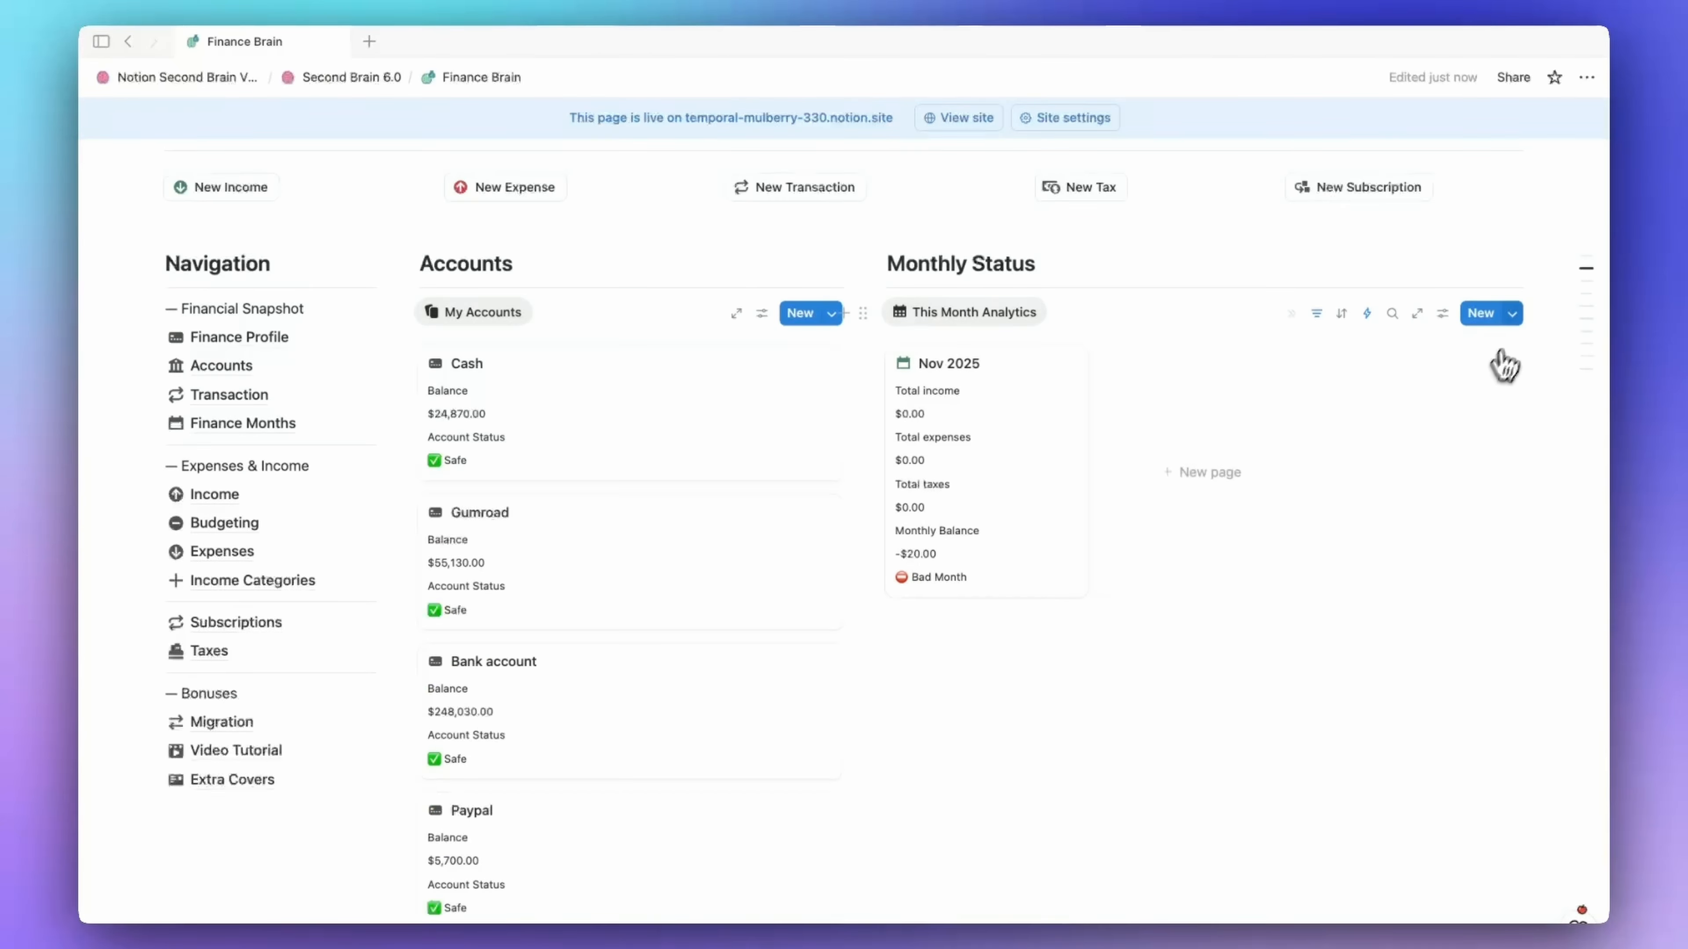
left_click(1511, 313)
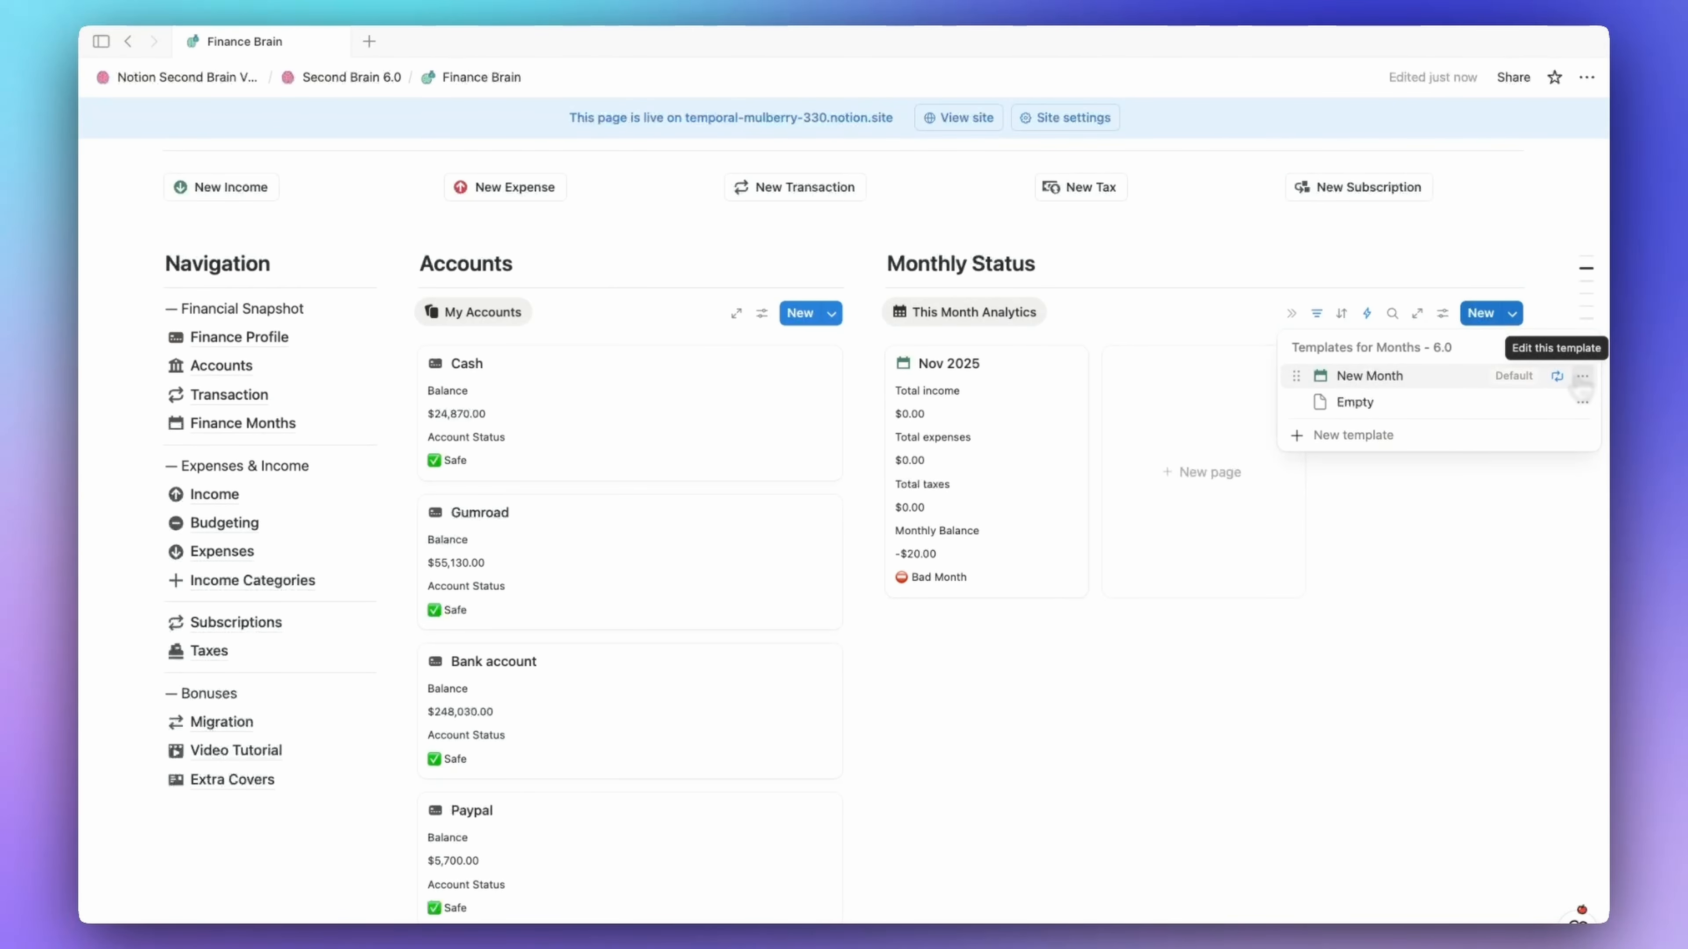
left_click(1349, 641)
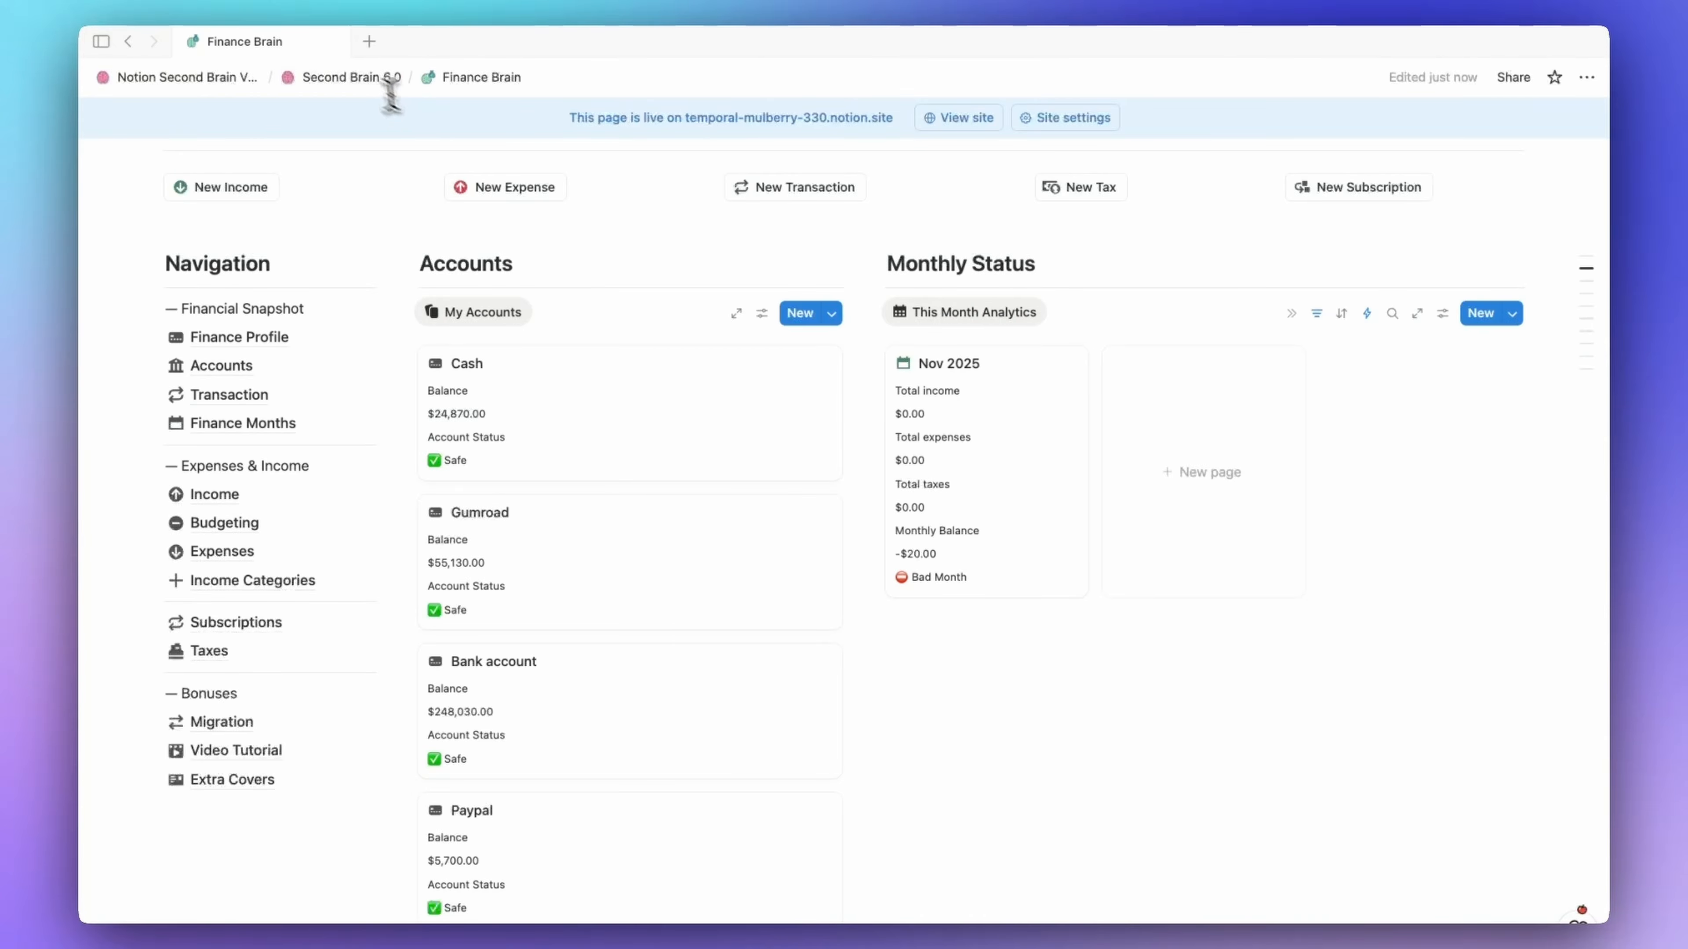
left_click_drag(863, 738, 1291, 774)
- Return to Second Brain 6.0 and examine the current month's card in the Monthly Finance section
left_click(368, 80)
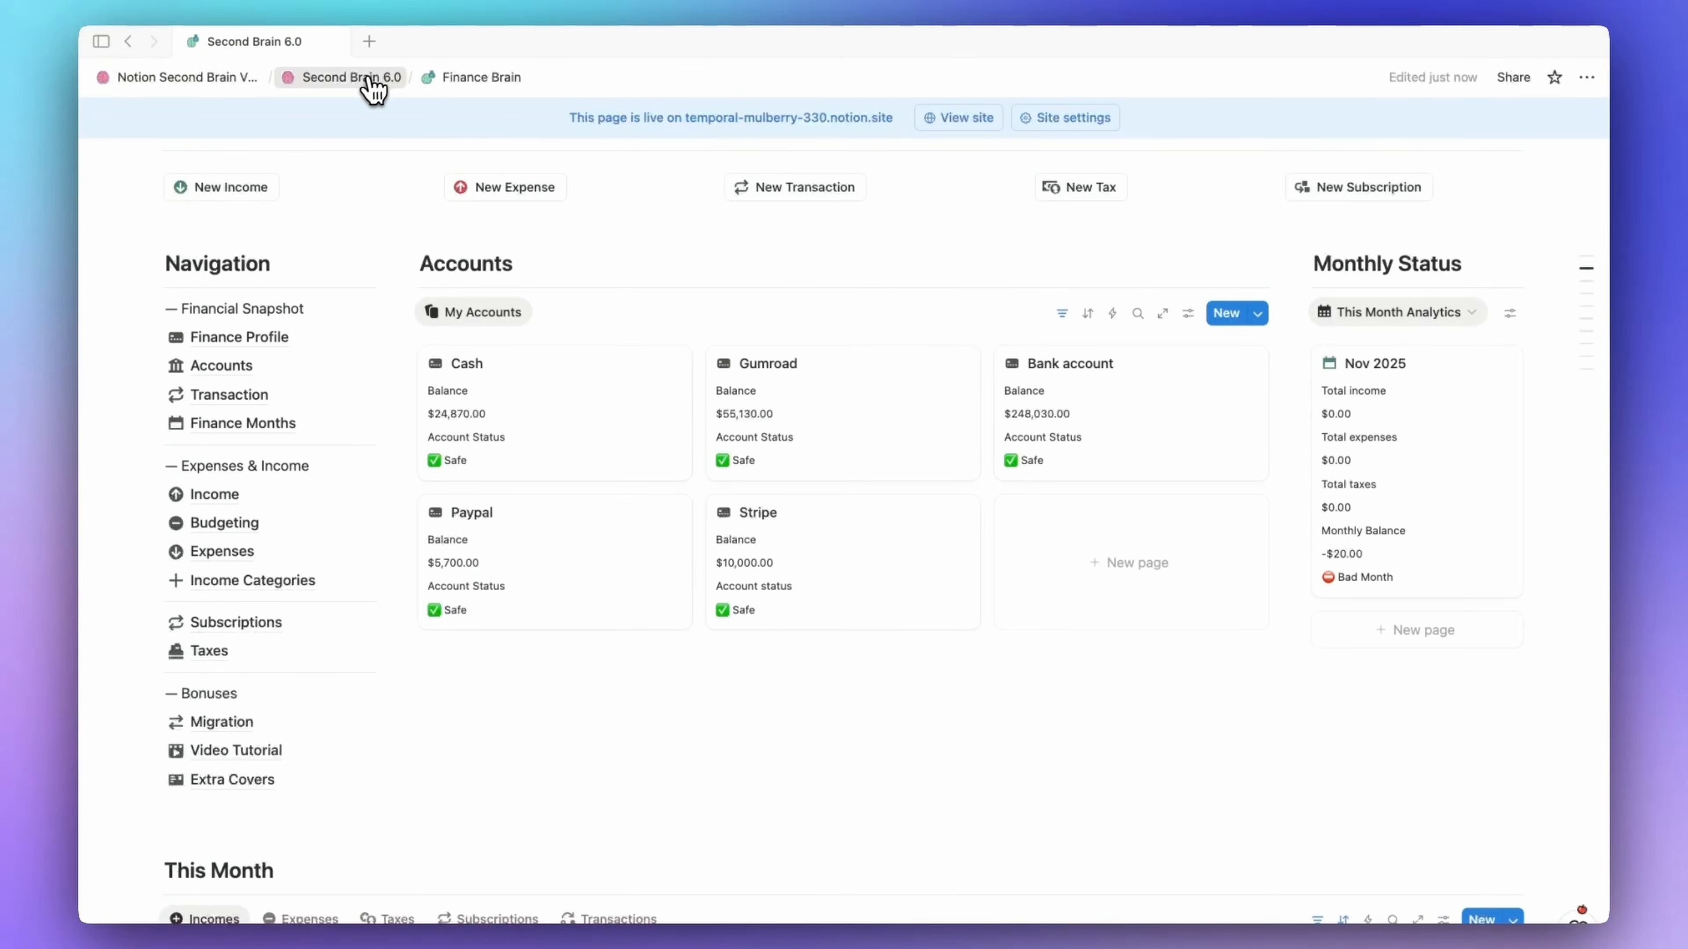
scroll(641, 426, "down", 10)
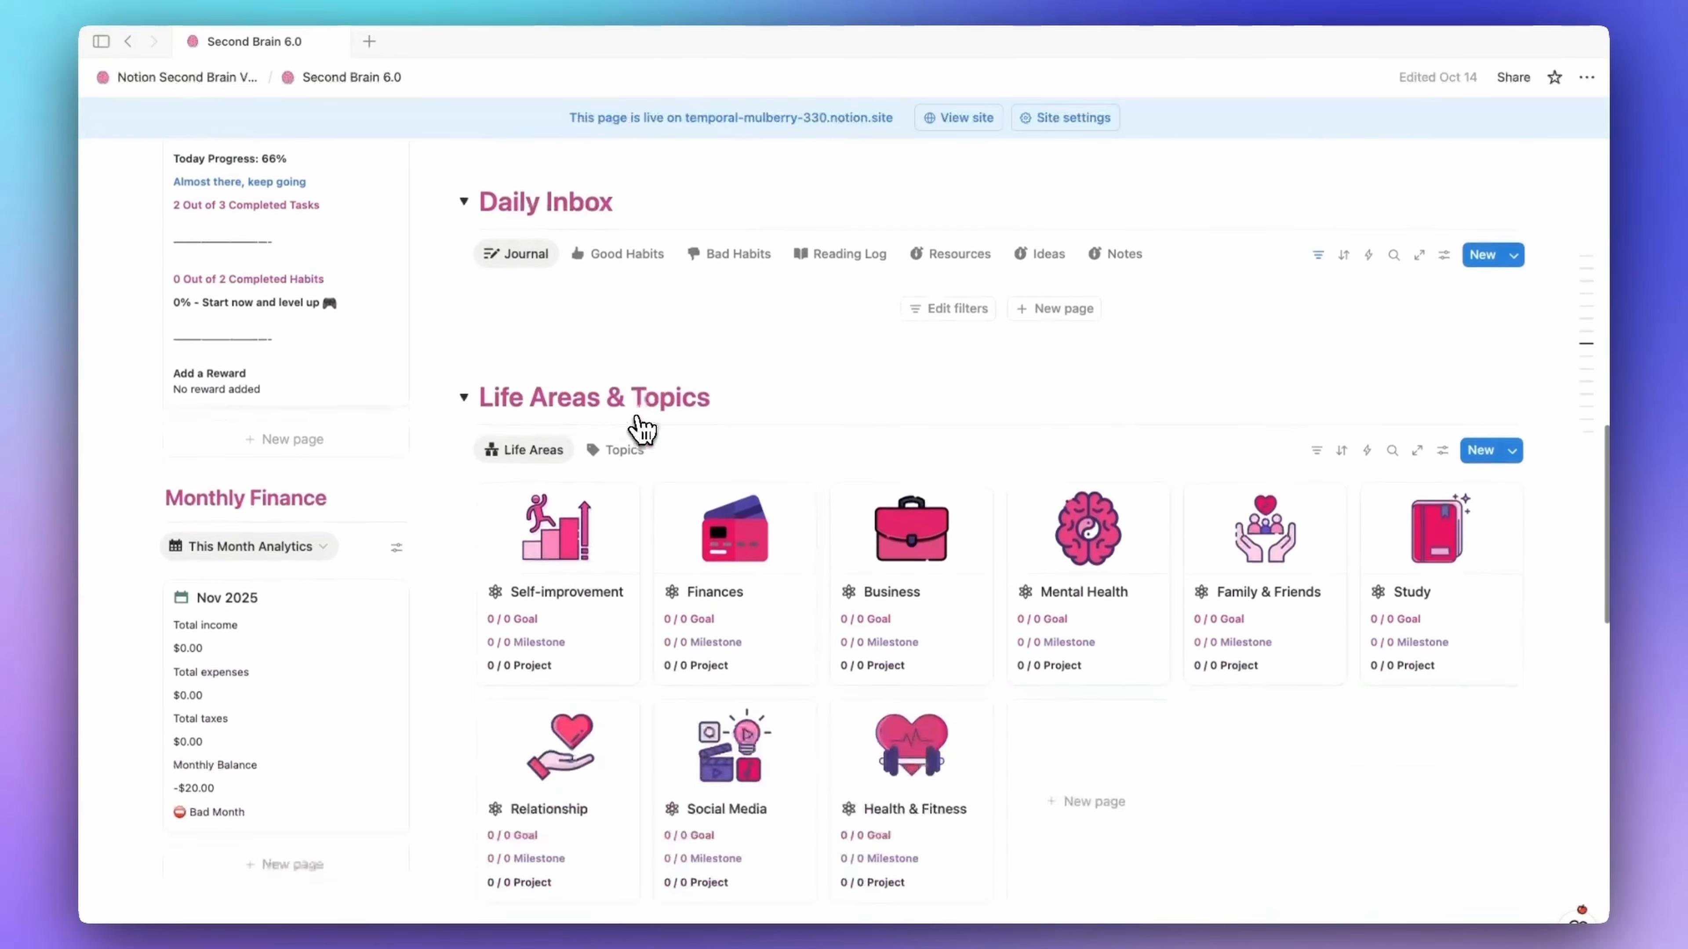
scroll(636, 419, "down", 1)
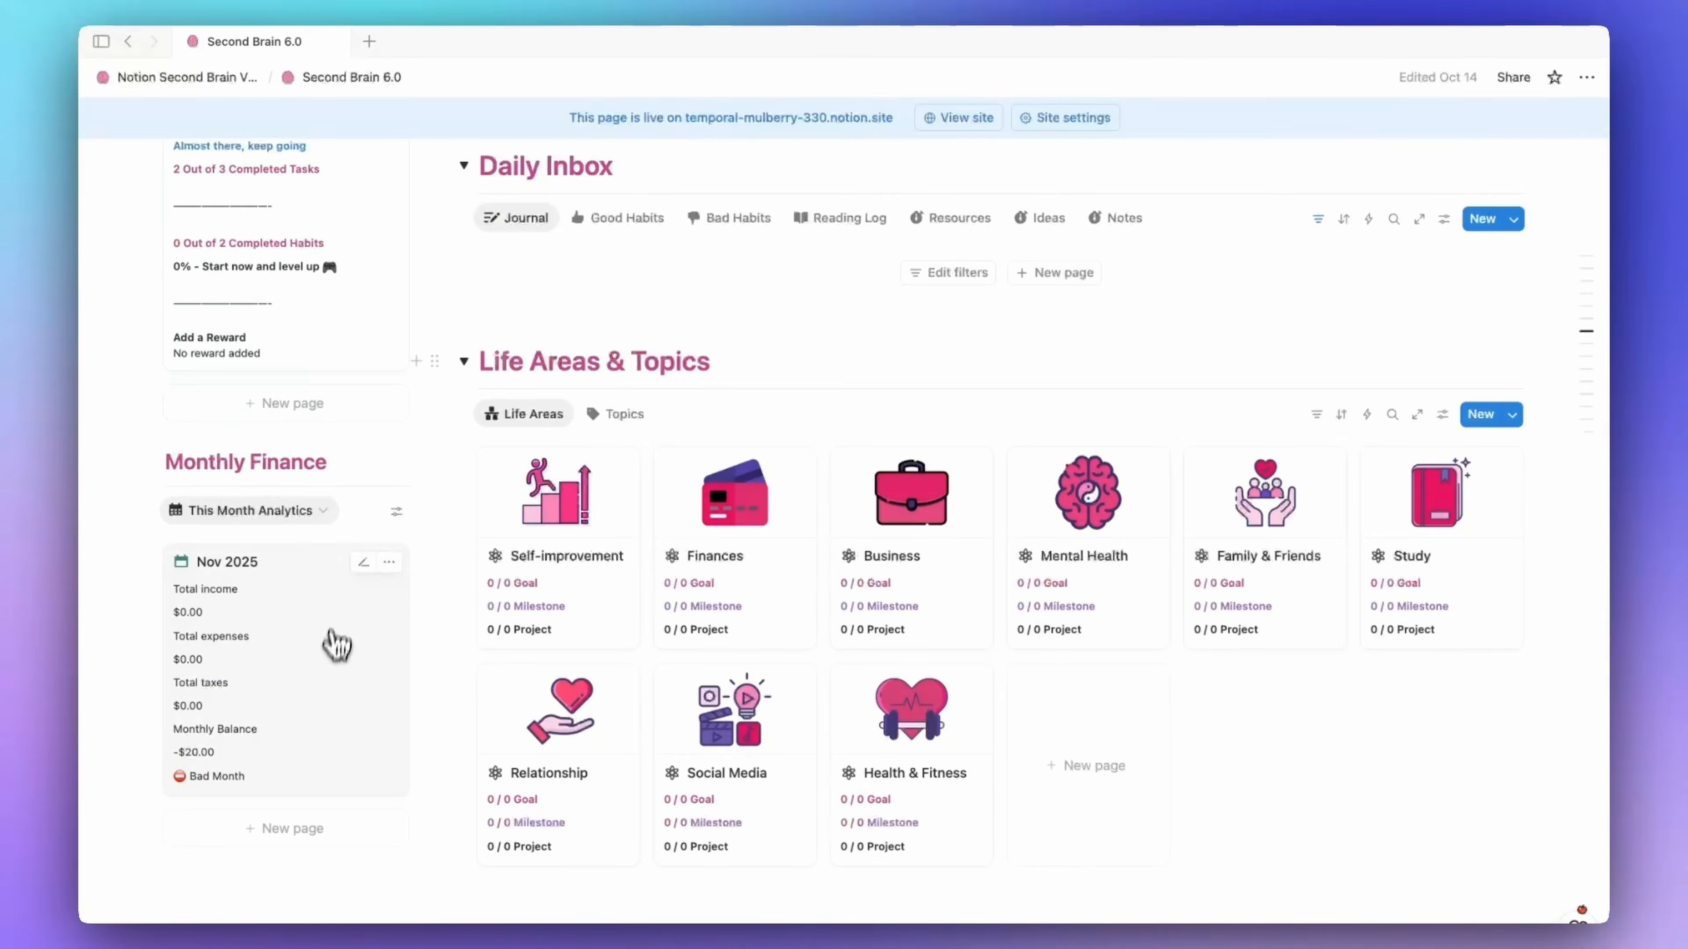
scroll(357, 565, "down", 2)
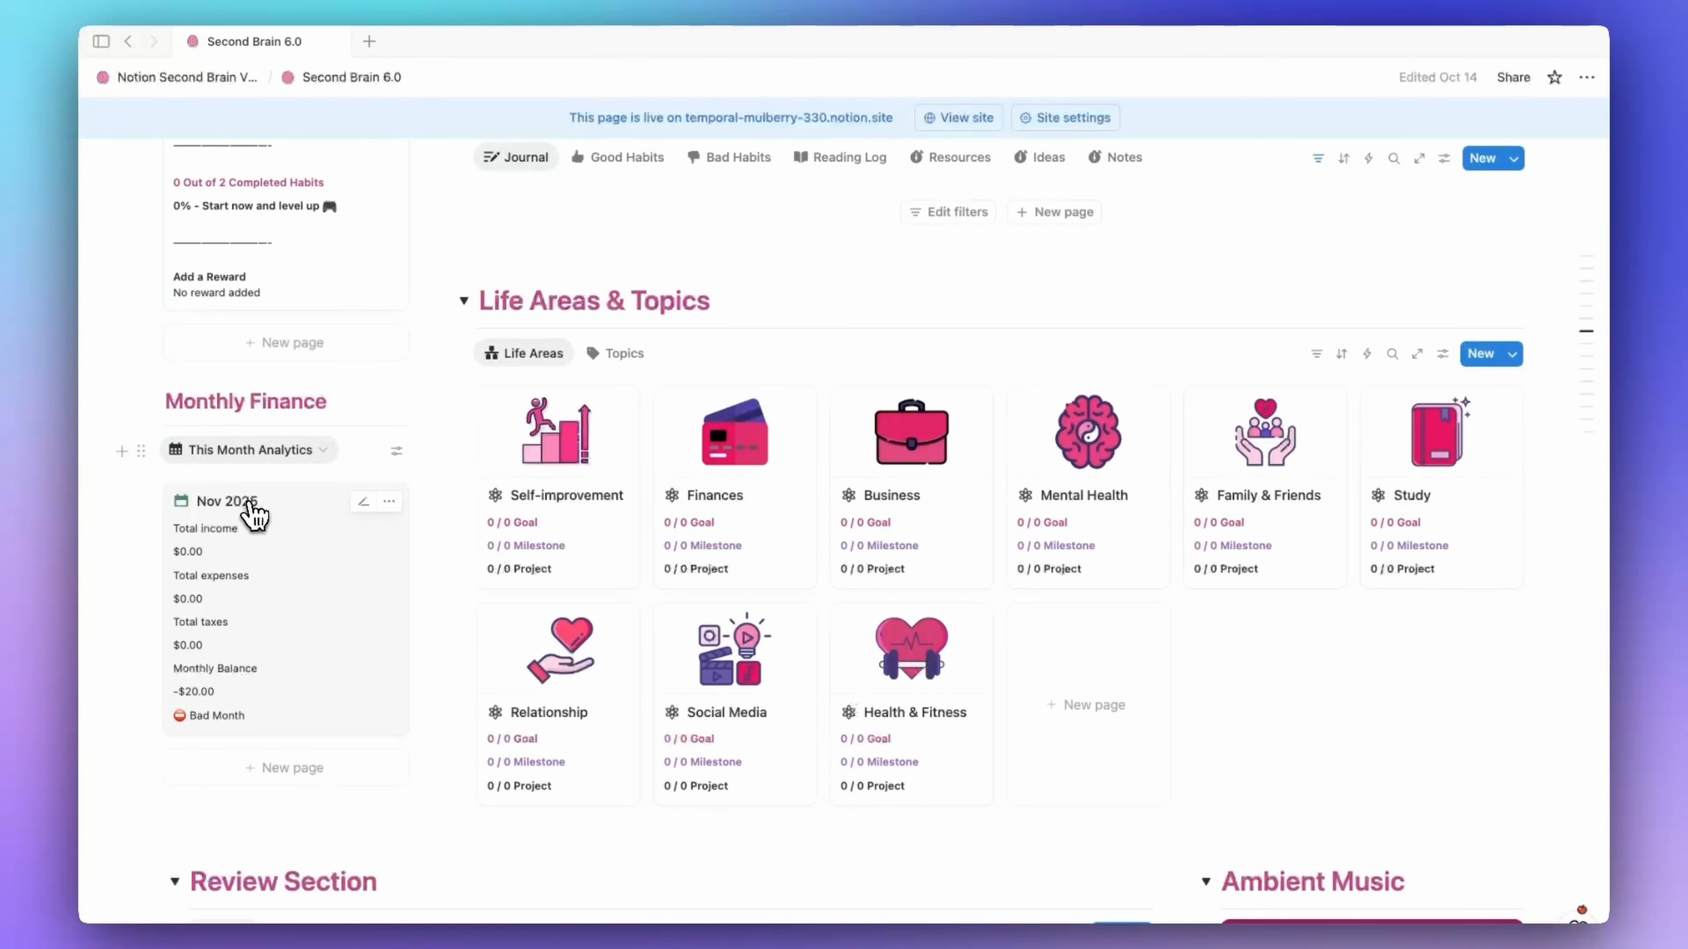
left_click(364, 500)
left_click(350, 411)
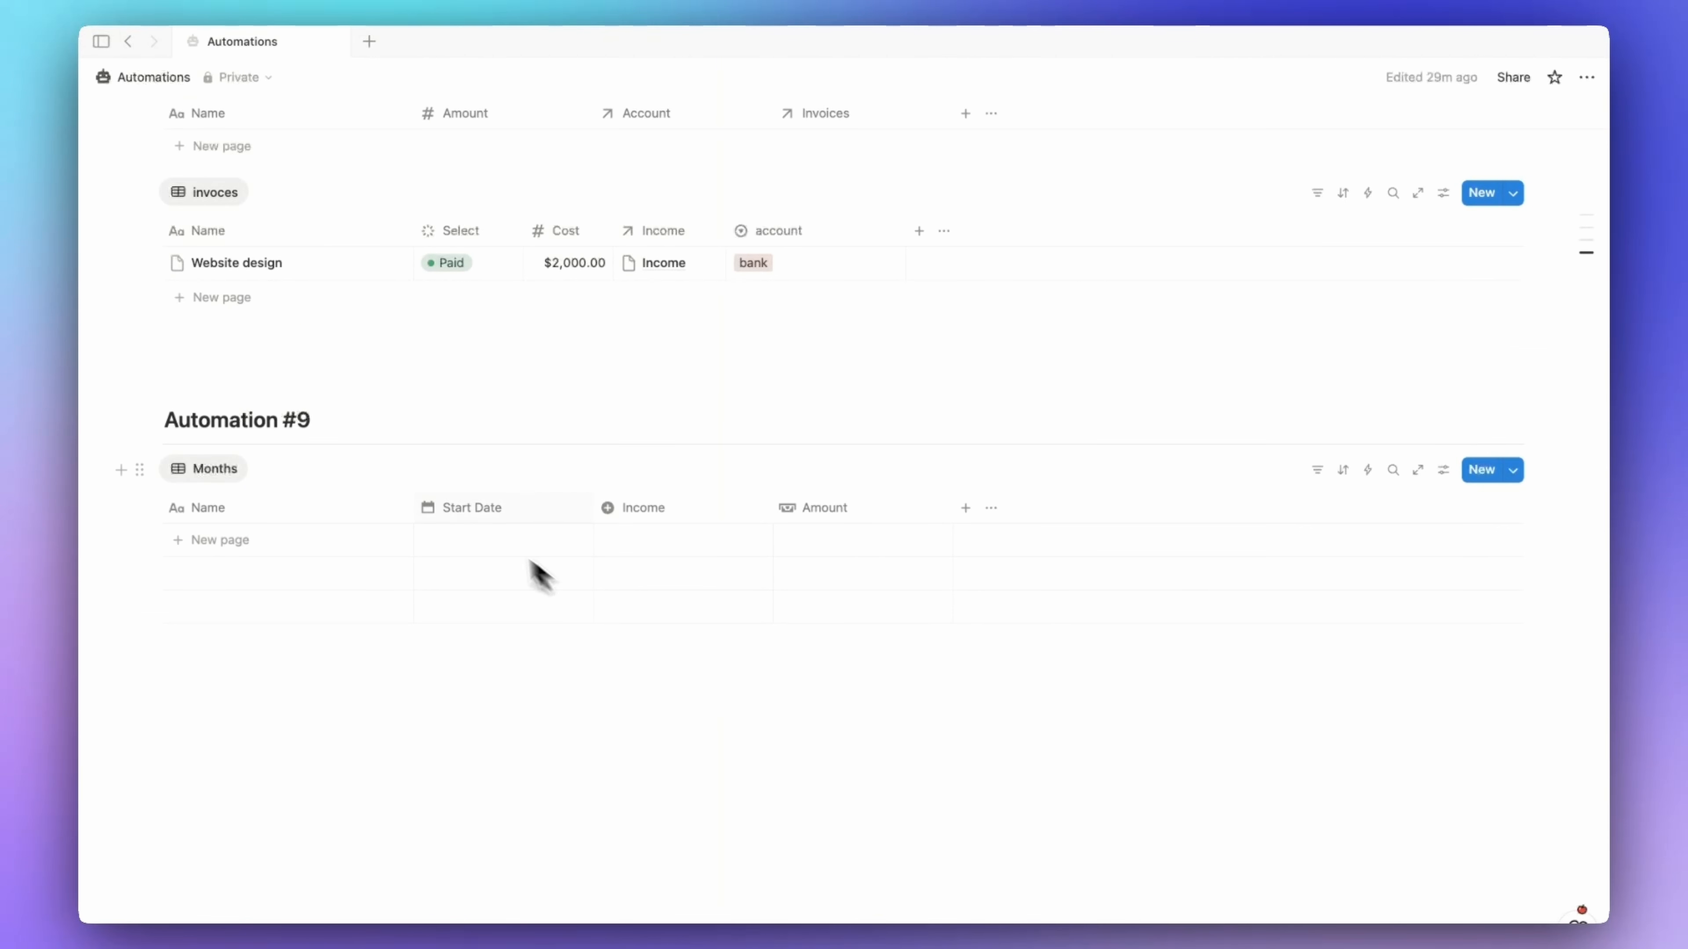
- Create an automation named "Month Name" for the Months database under Automation #9, triggered by any property edited
scroll(682, 536, "up", 5)
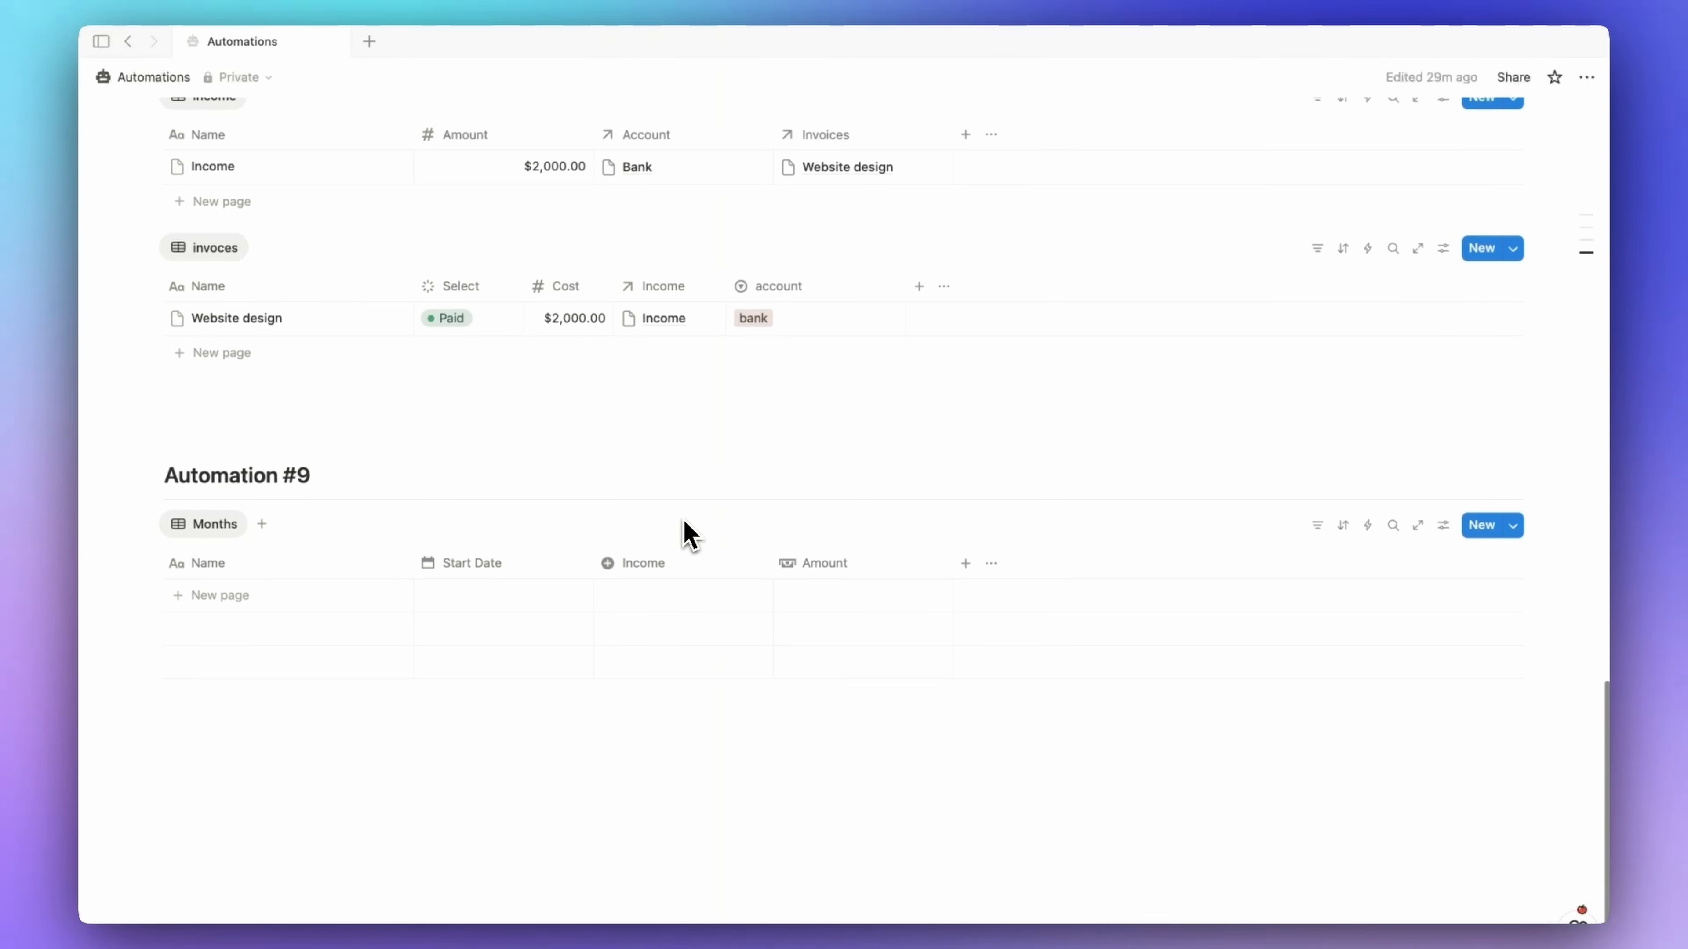
scroll(309, 339, "up", 4)
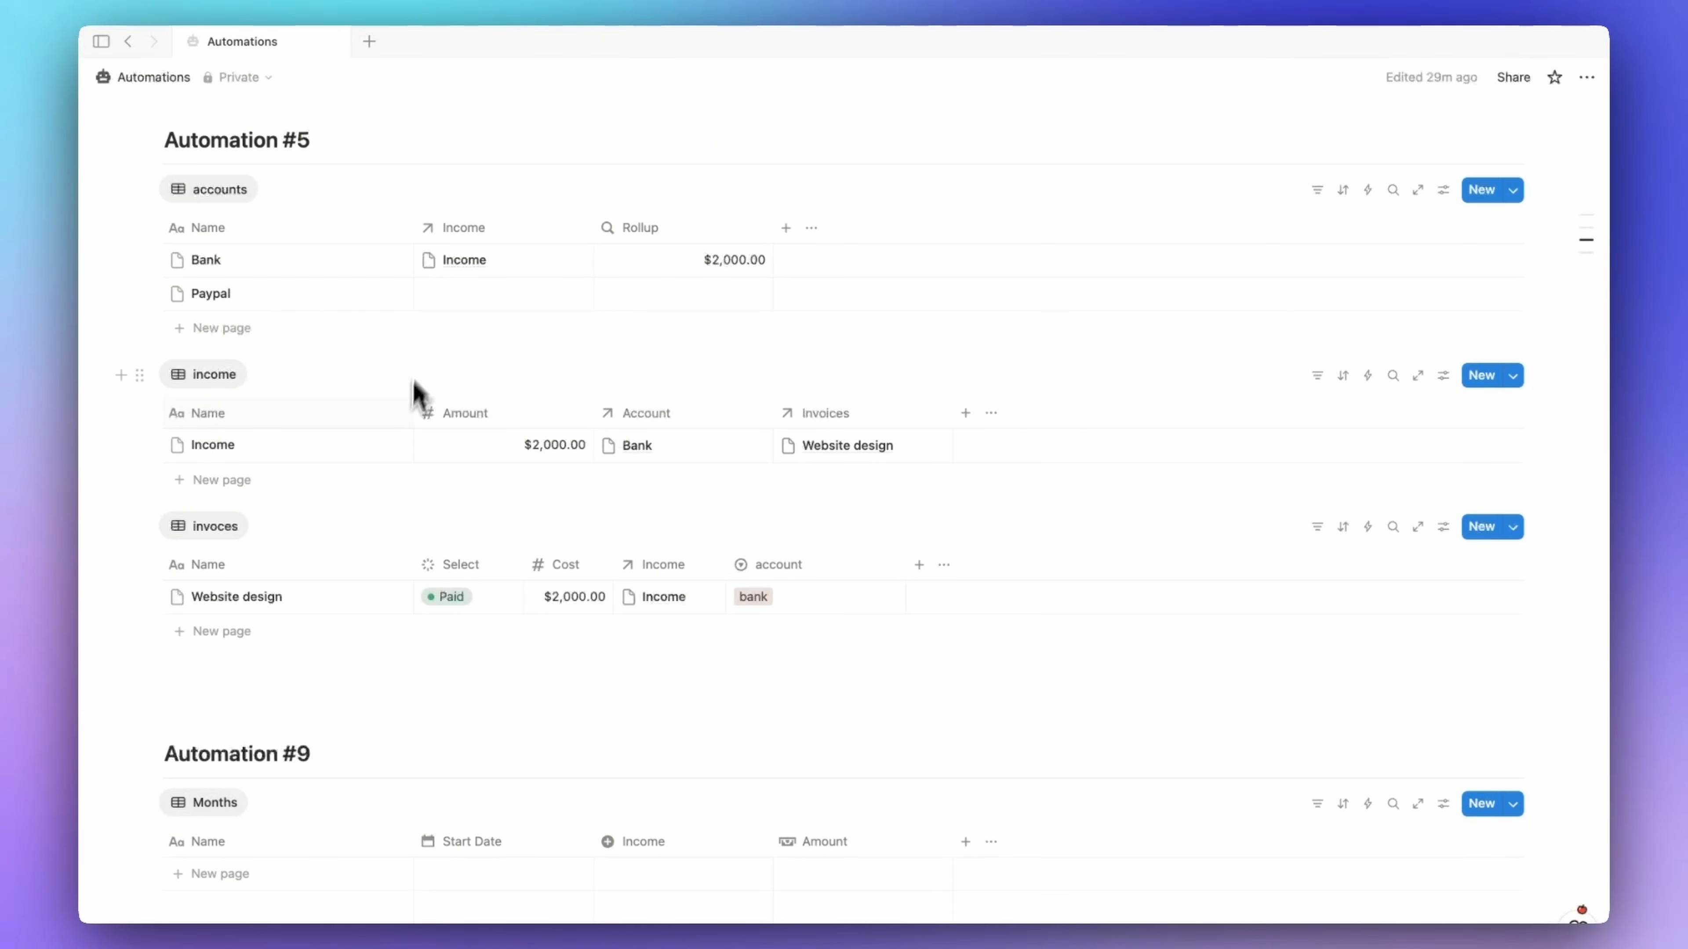
scroll(409, 419, "down", 7)
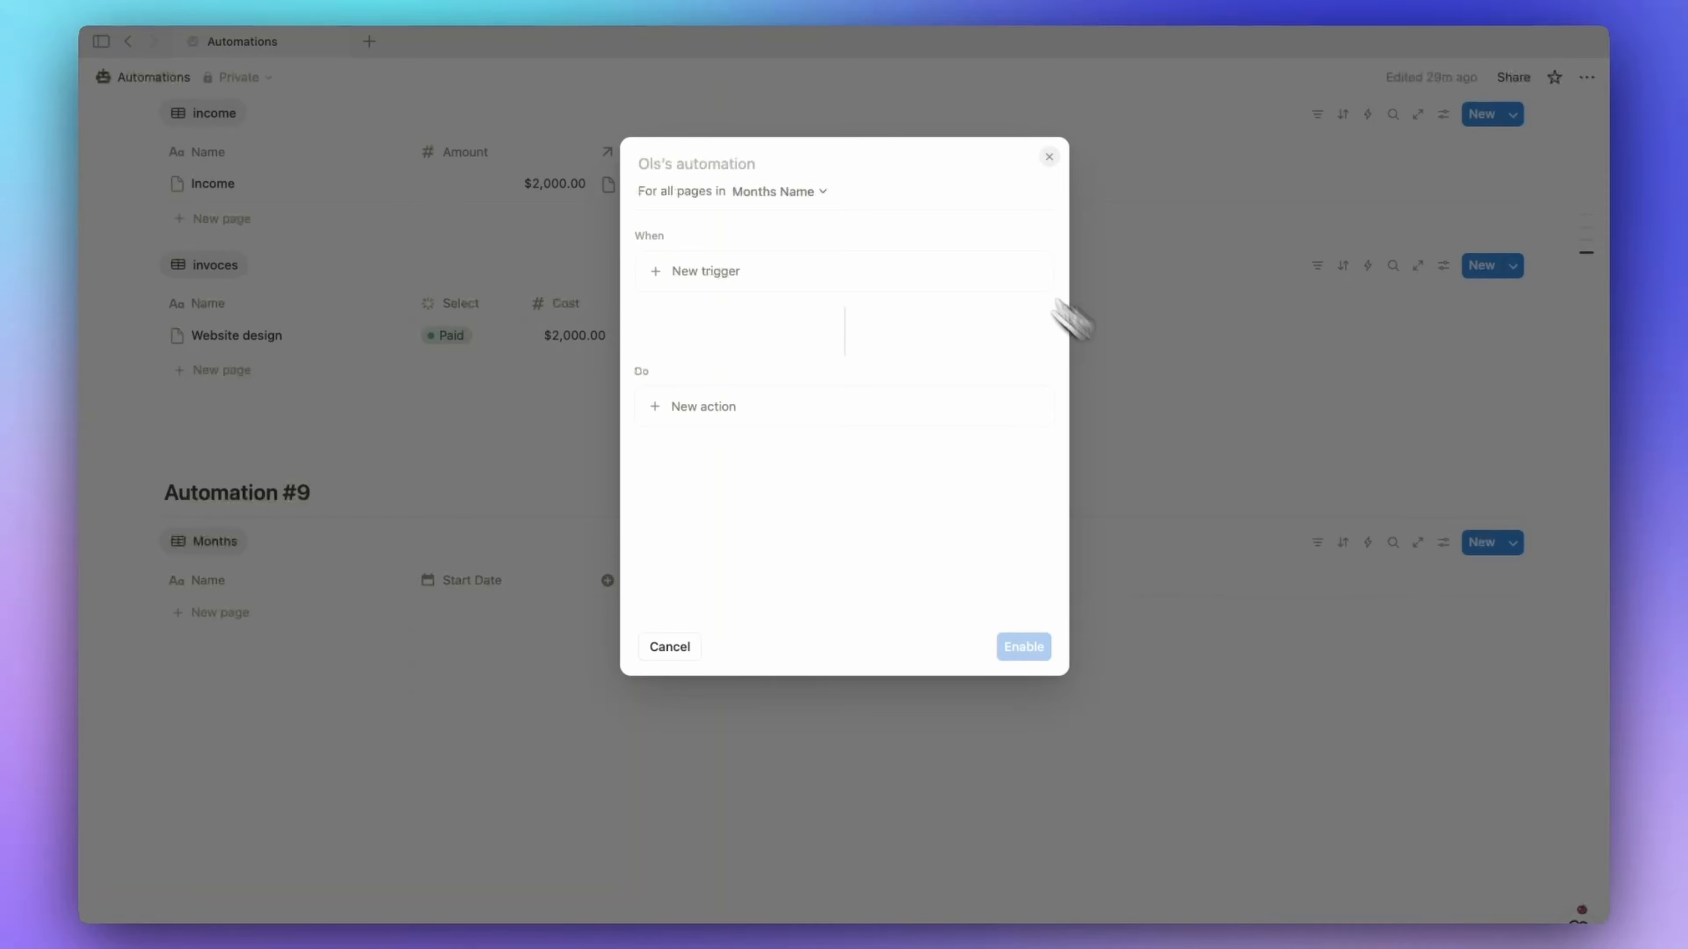
type("Month")
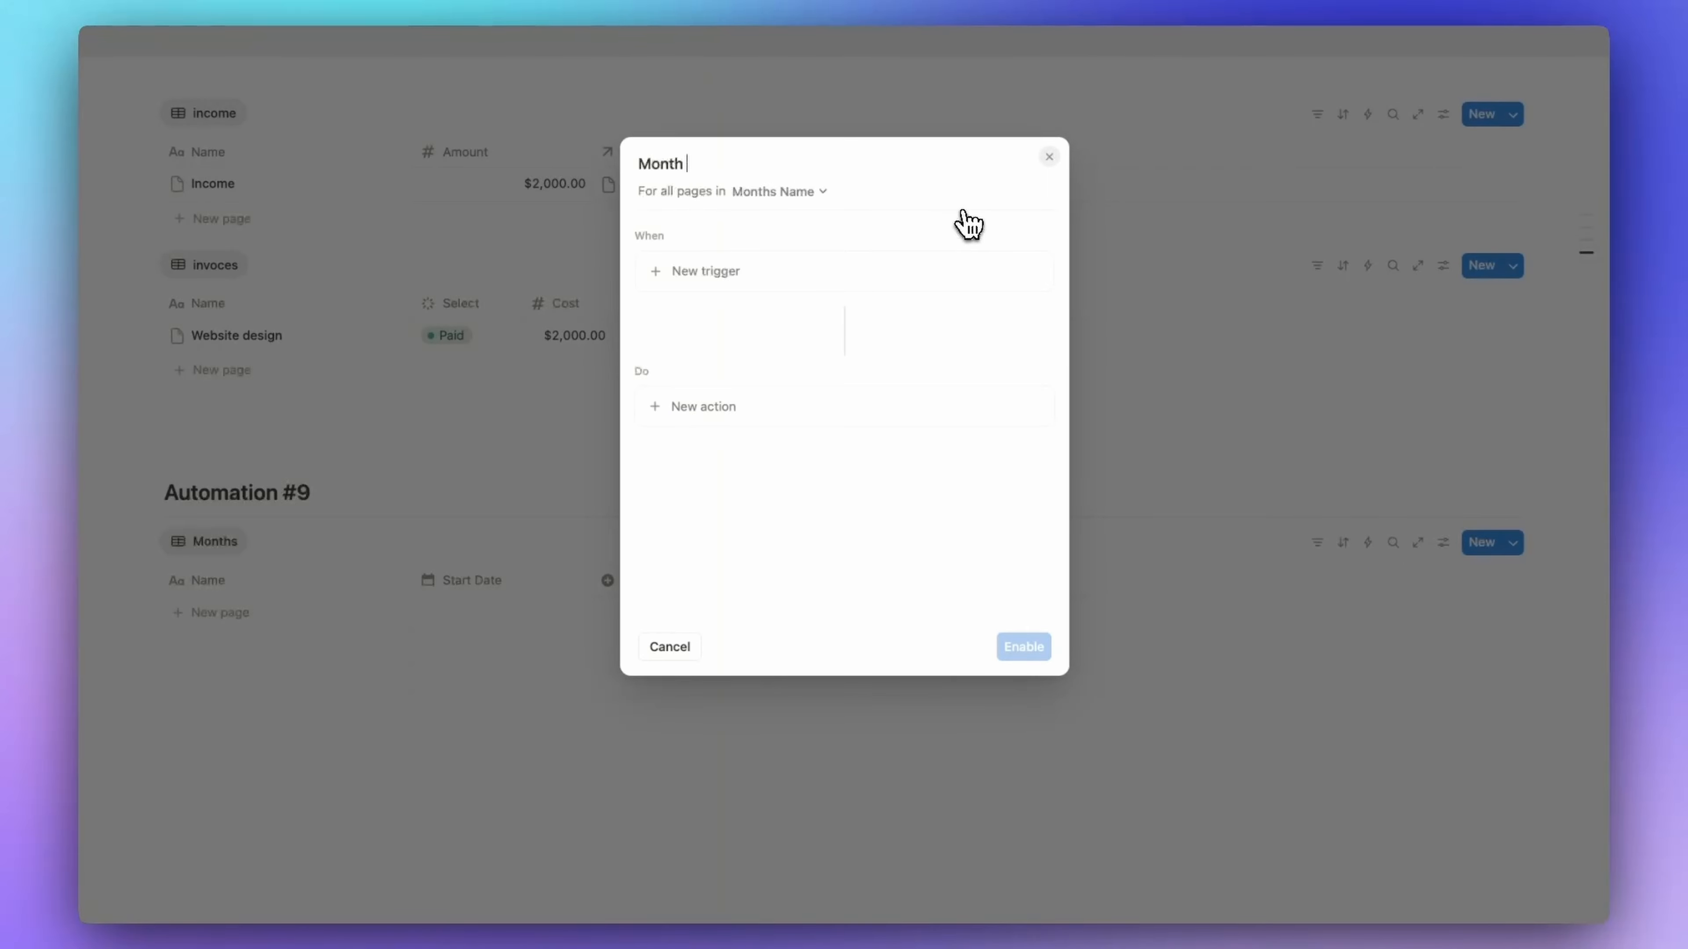
type(" Name")
left_click(690, 272)
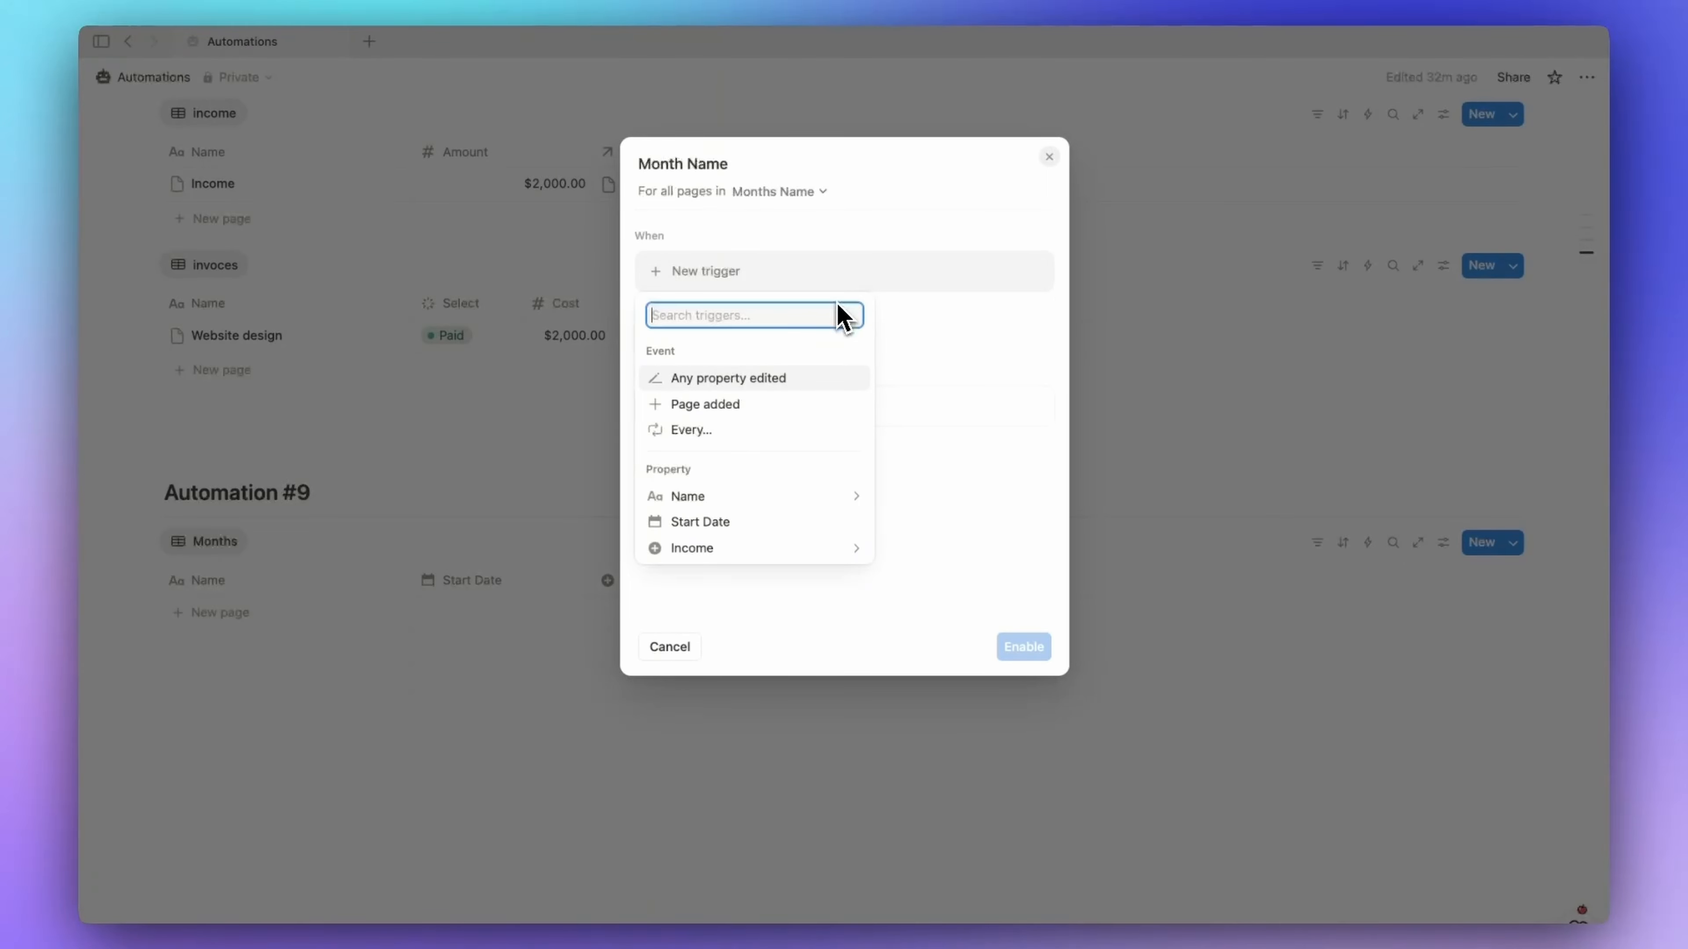
left_click(735, 380)
- Add an action to the Month Name automation that sets the Name property through a custom formula
left_click(743, 453)
type("n")
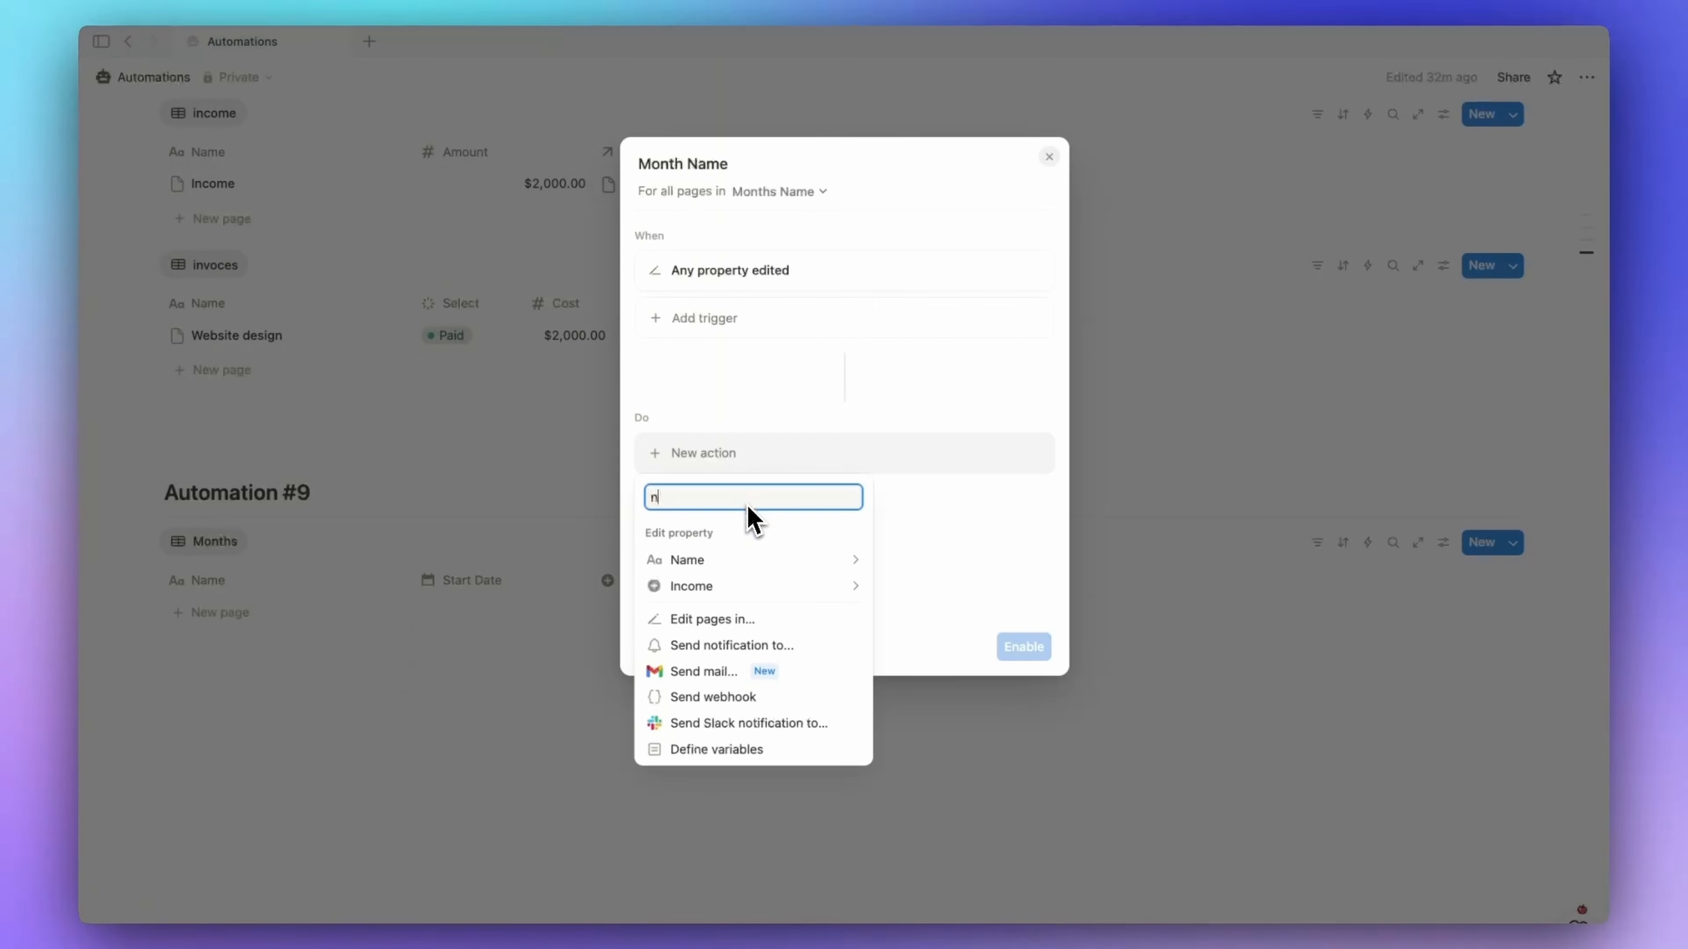
type("ame")
left_click(699, 559)
left_click(850, 522)
- Write the Name formula formatDate(Trigger page.Start Date,"MMM YYYY") and enable the Month Name automation
type("form")
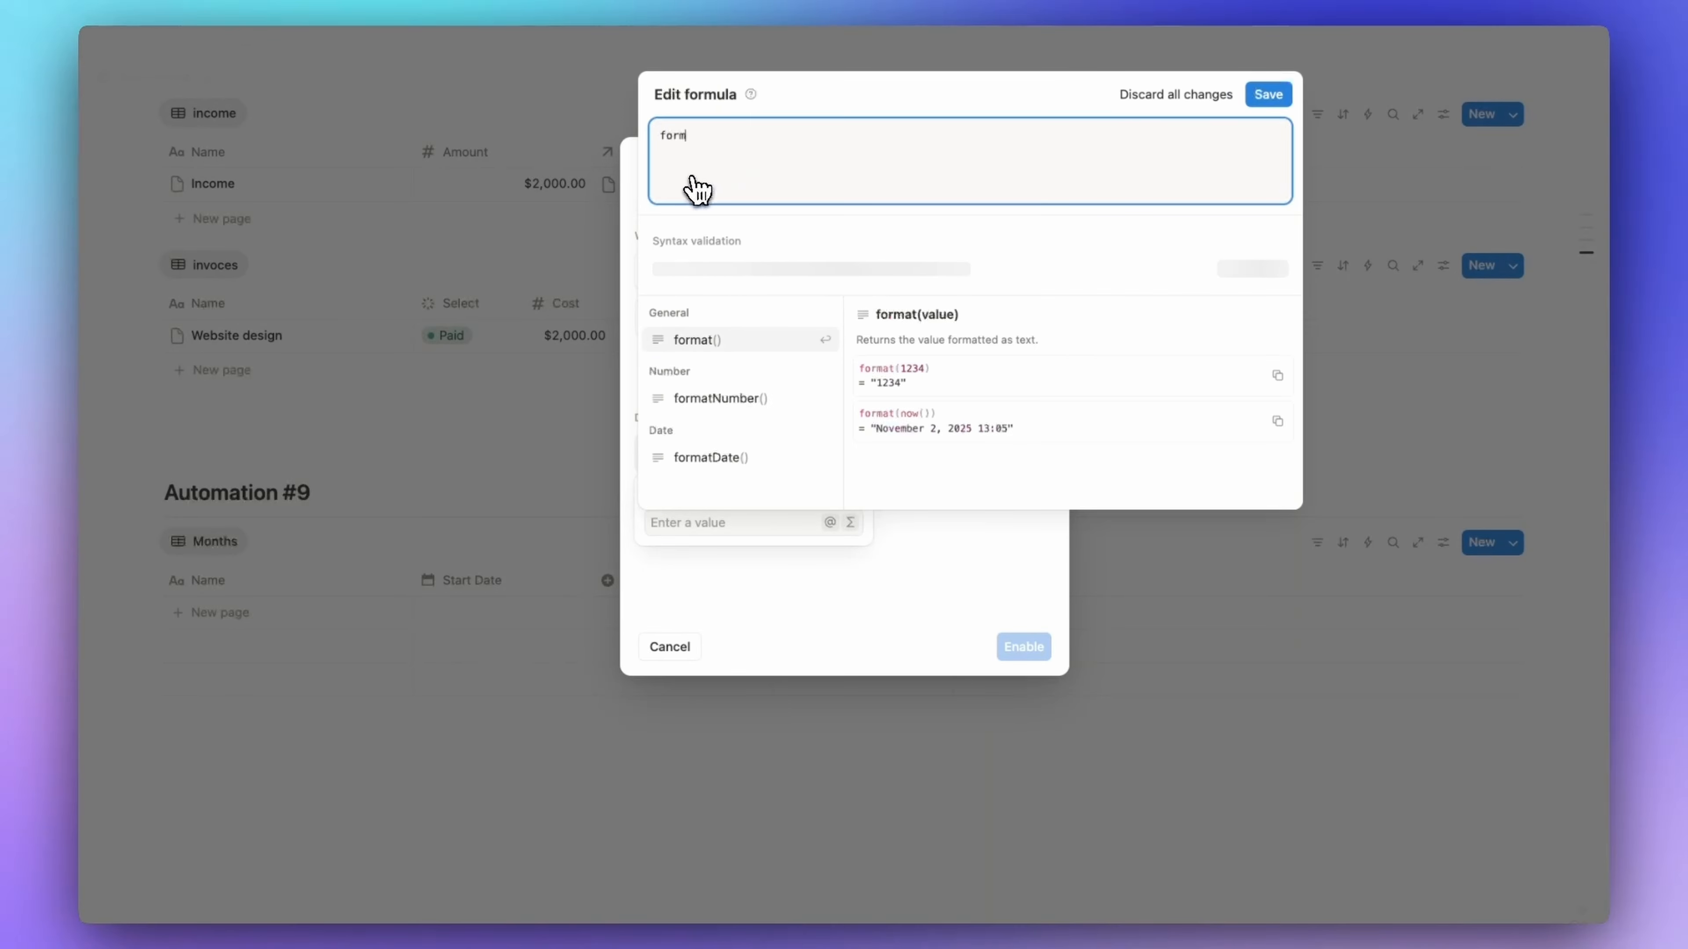
key("Return")
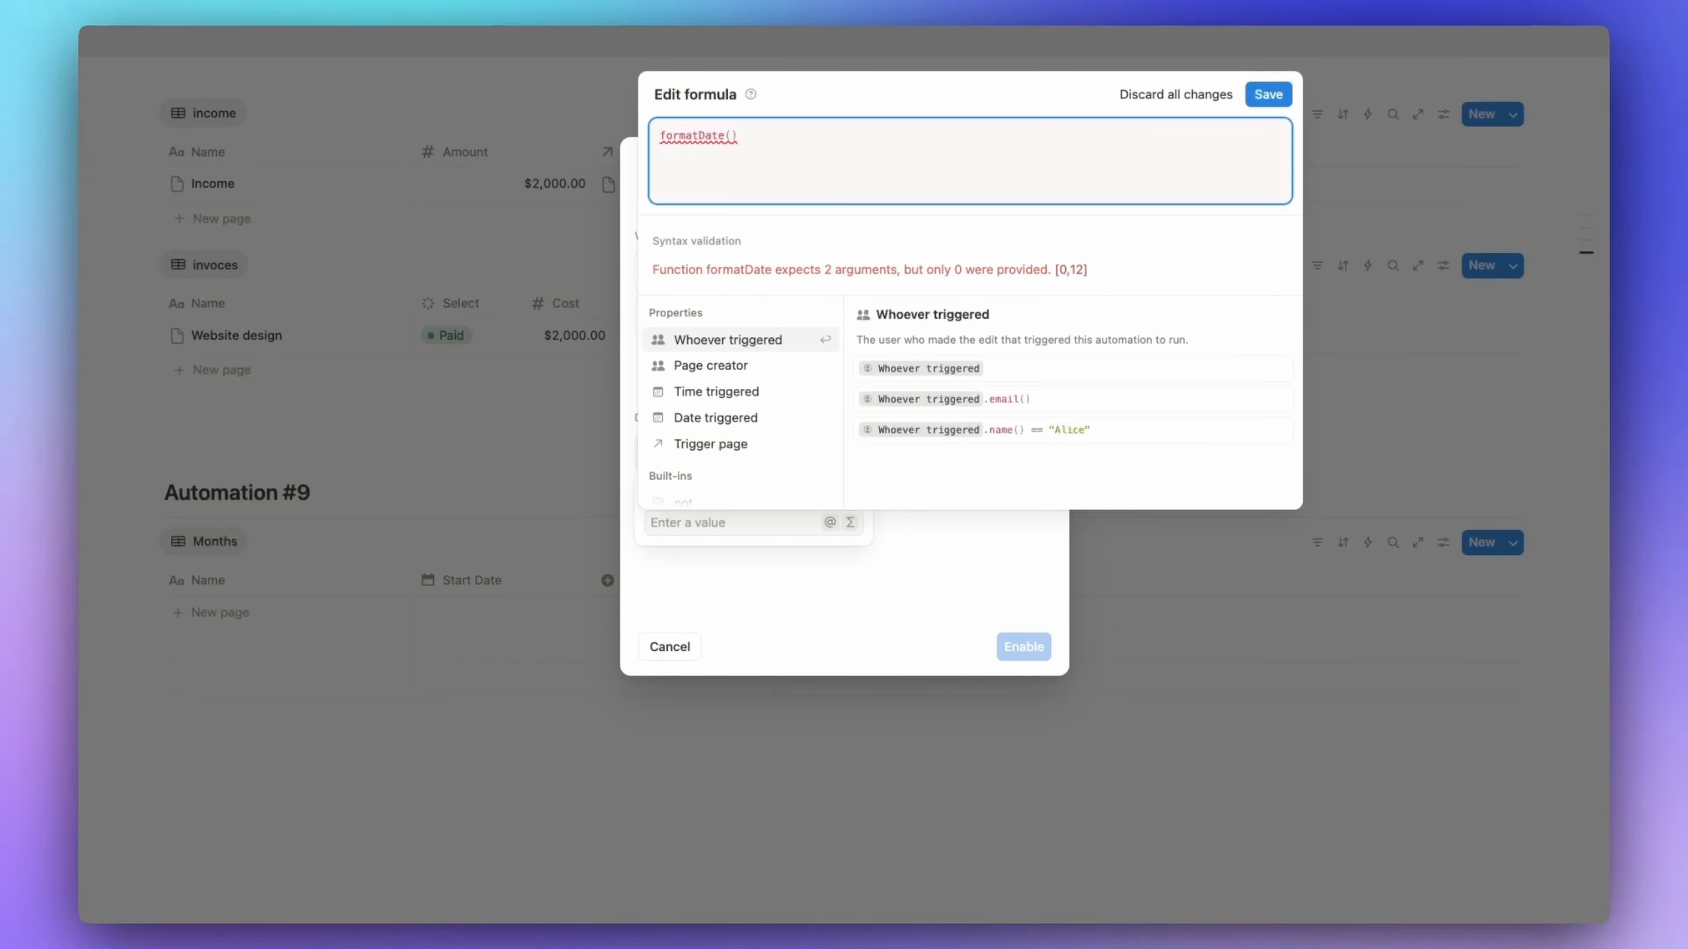
type("tri")
key("Return")
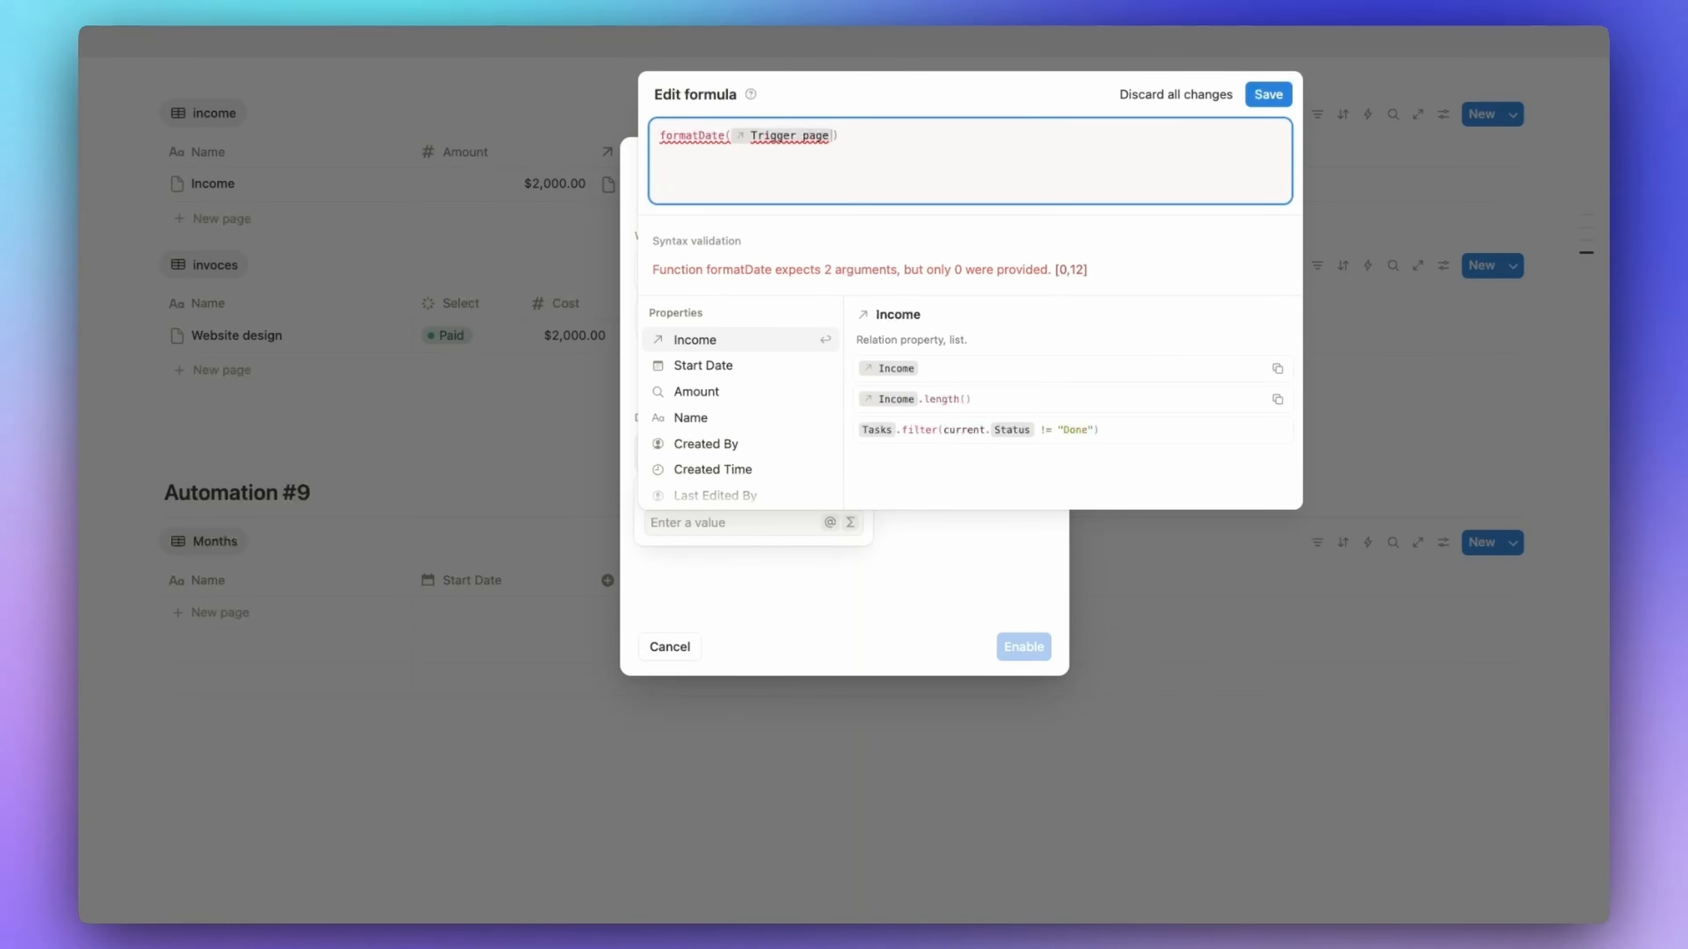
type(", sta")
key("Return")
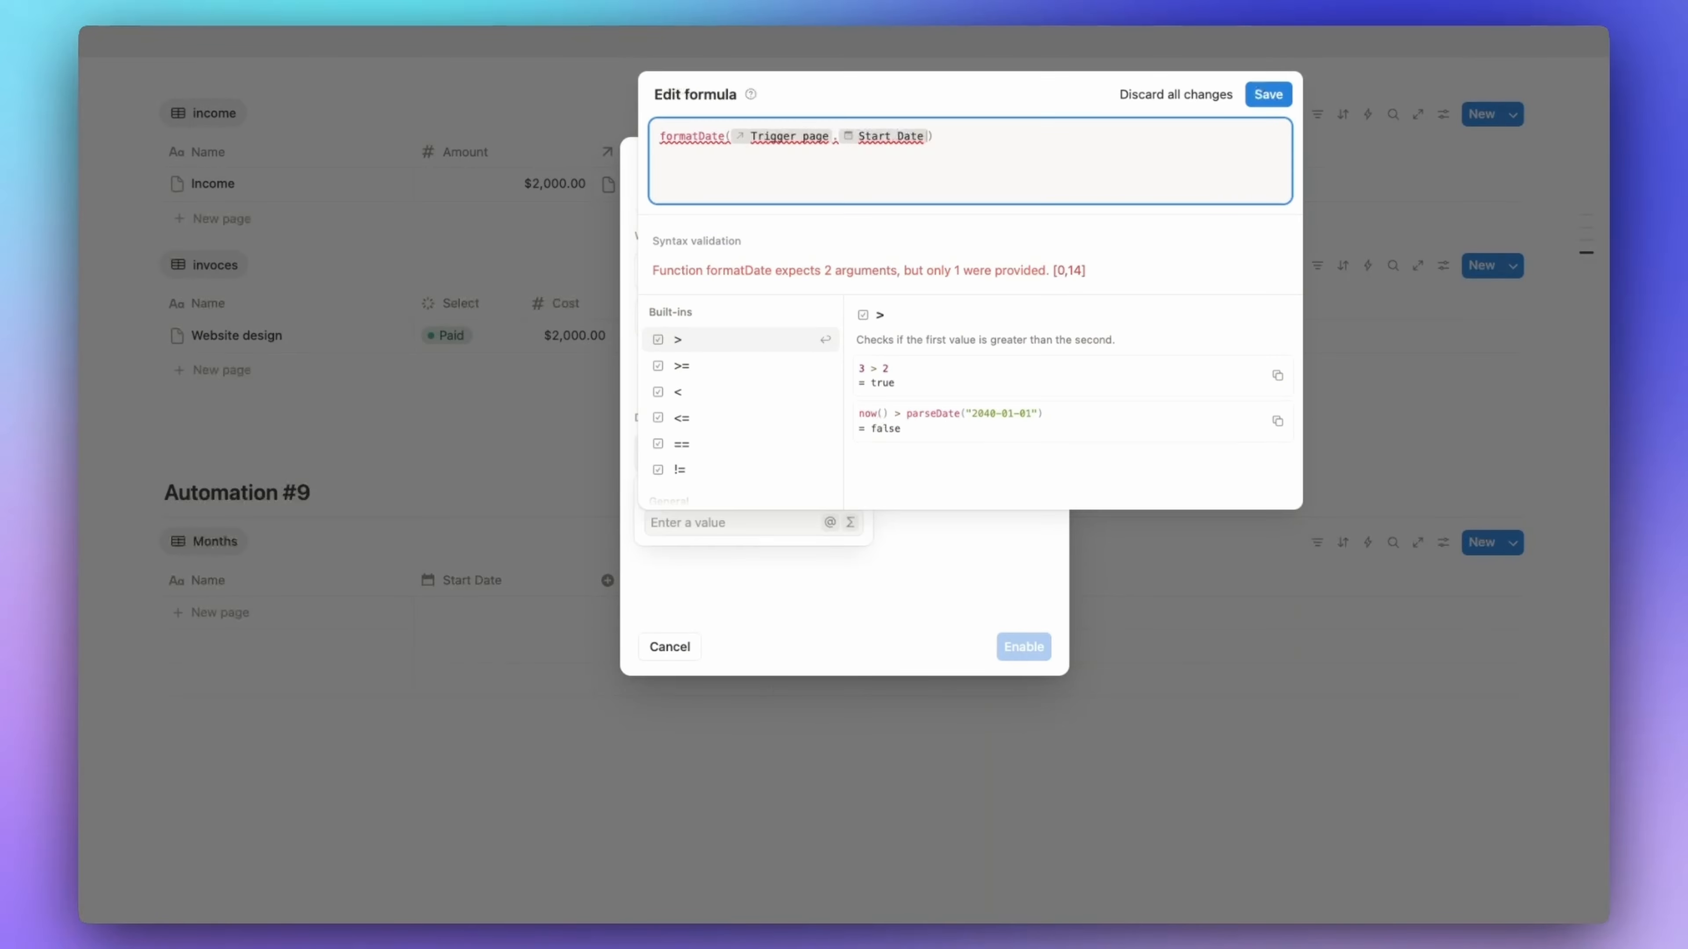
type(",\"MMM YYYY")
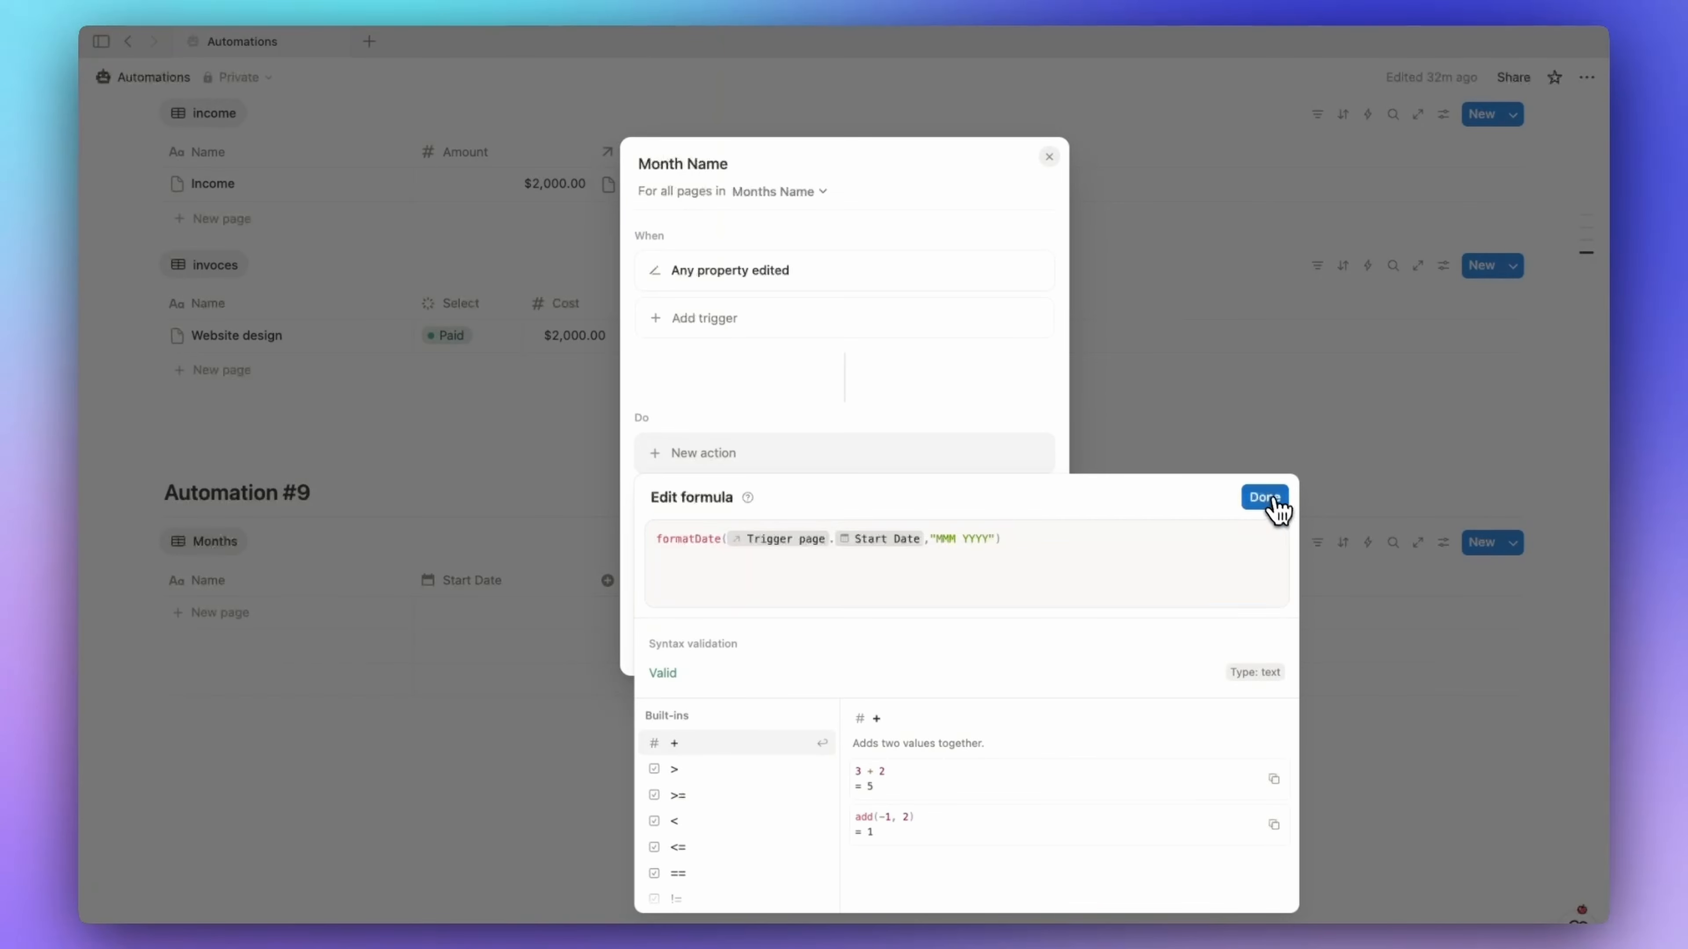
left_click(1265, 498)
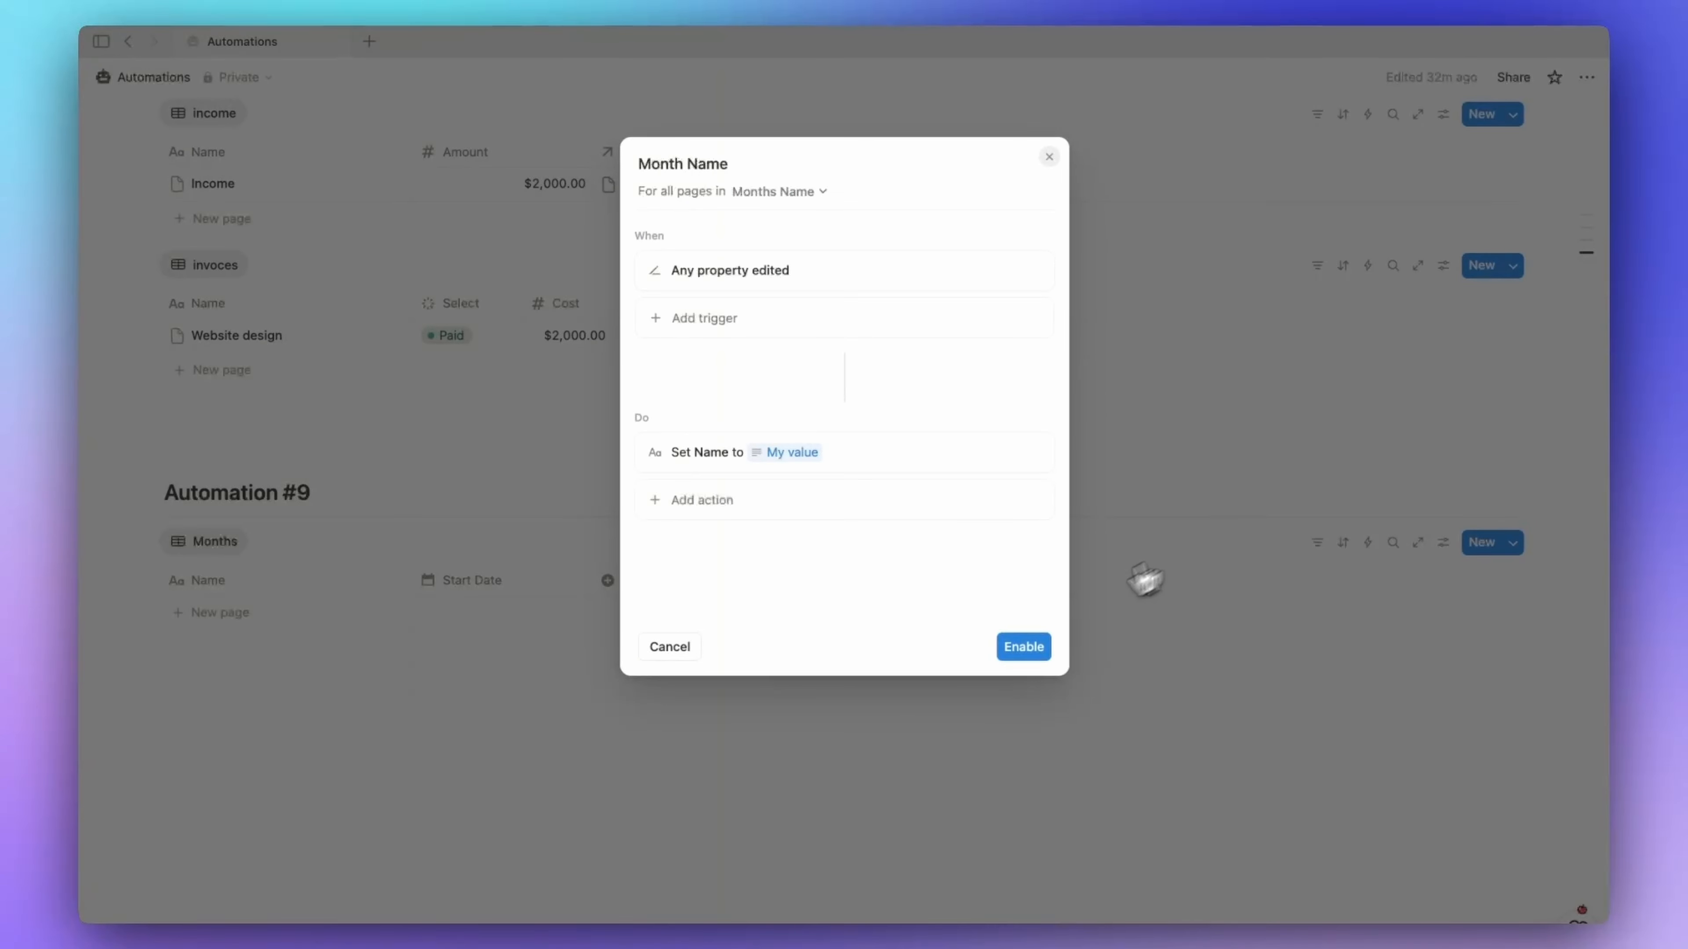
left_click(1021, 646)
- Add a blank page to the Months database and make the New Month template its default
left_click(255, 630)
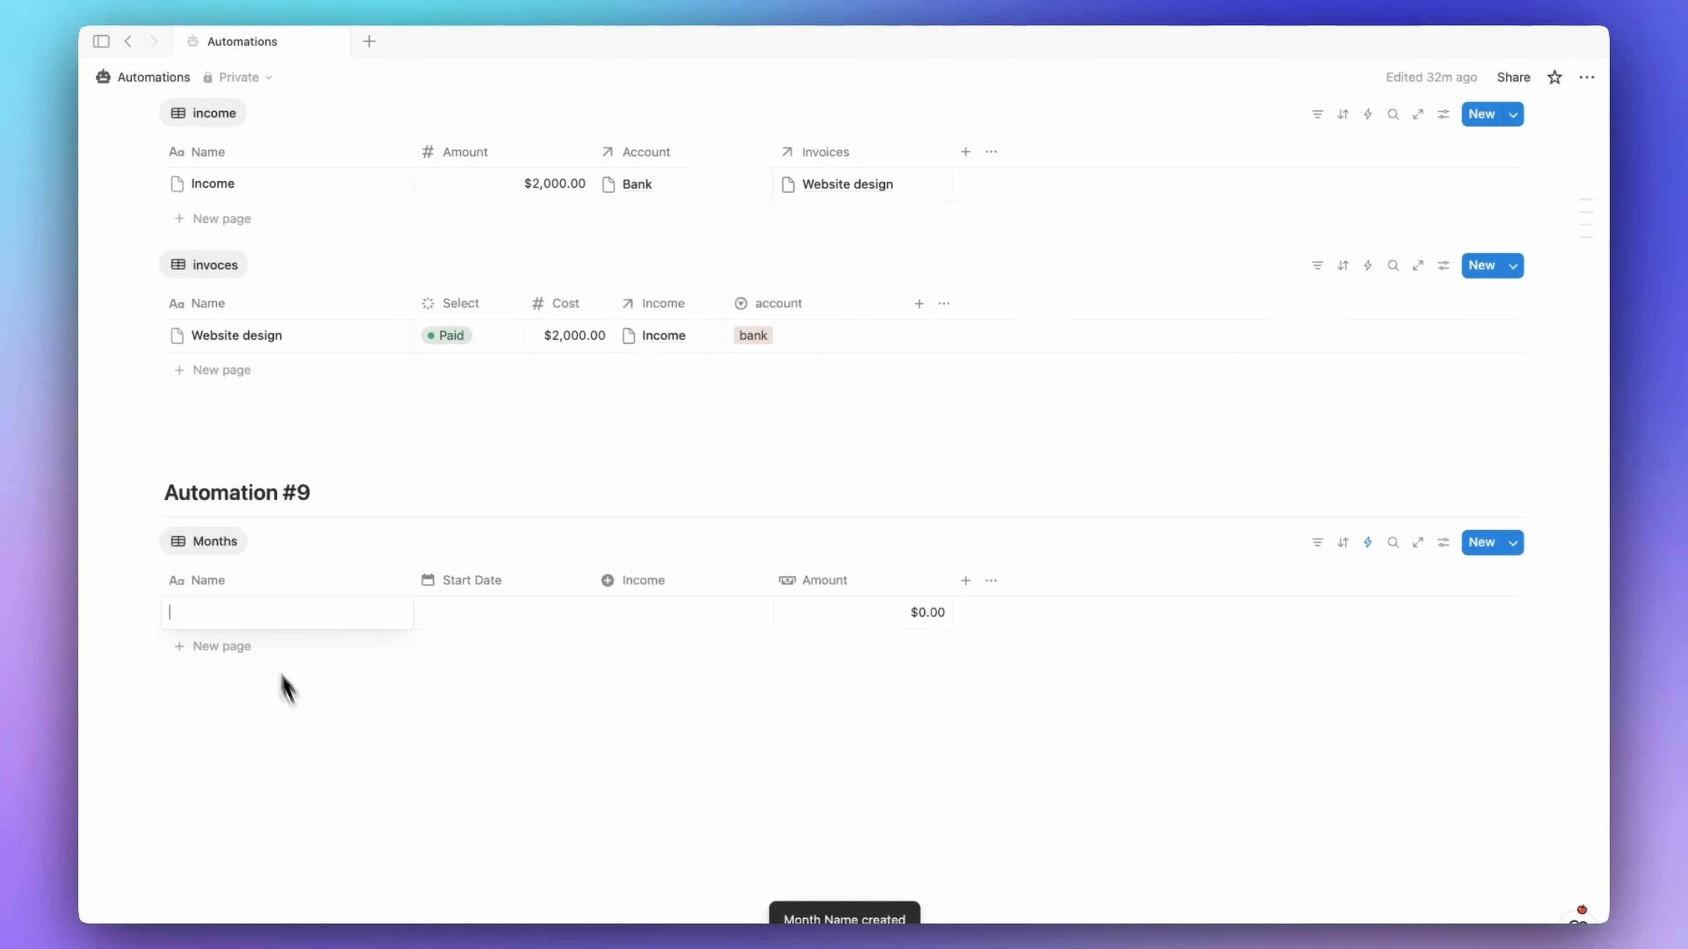
left_click(1514, 544)
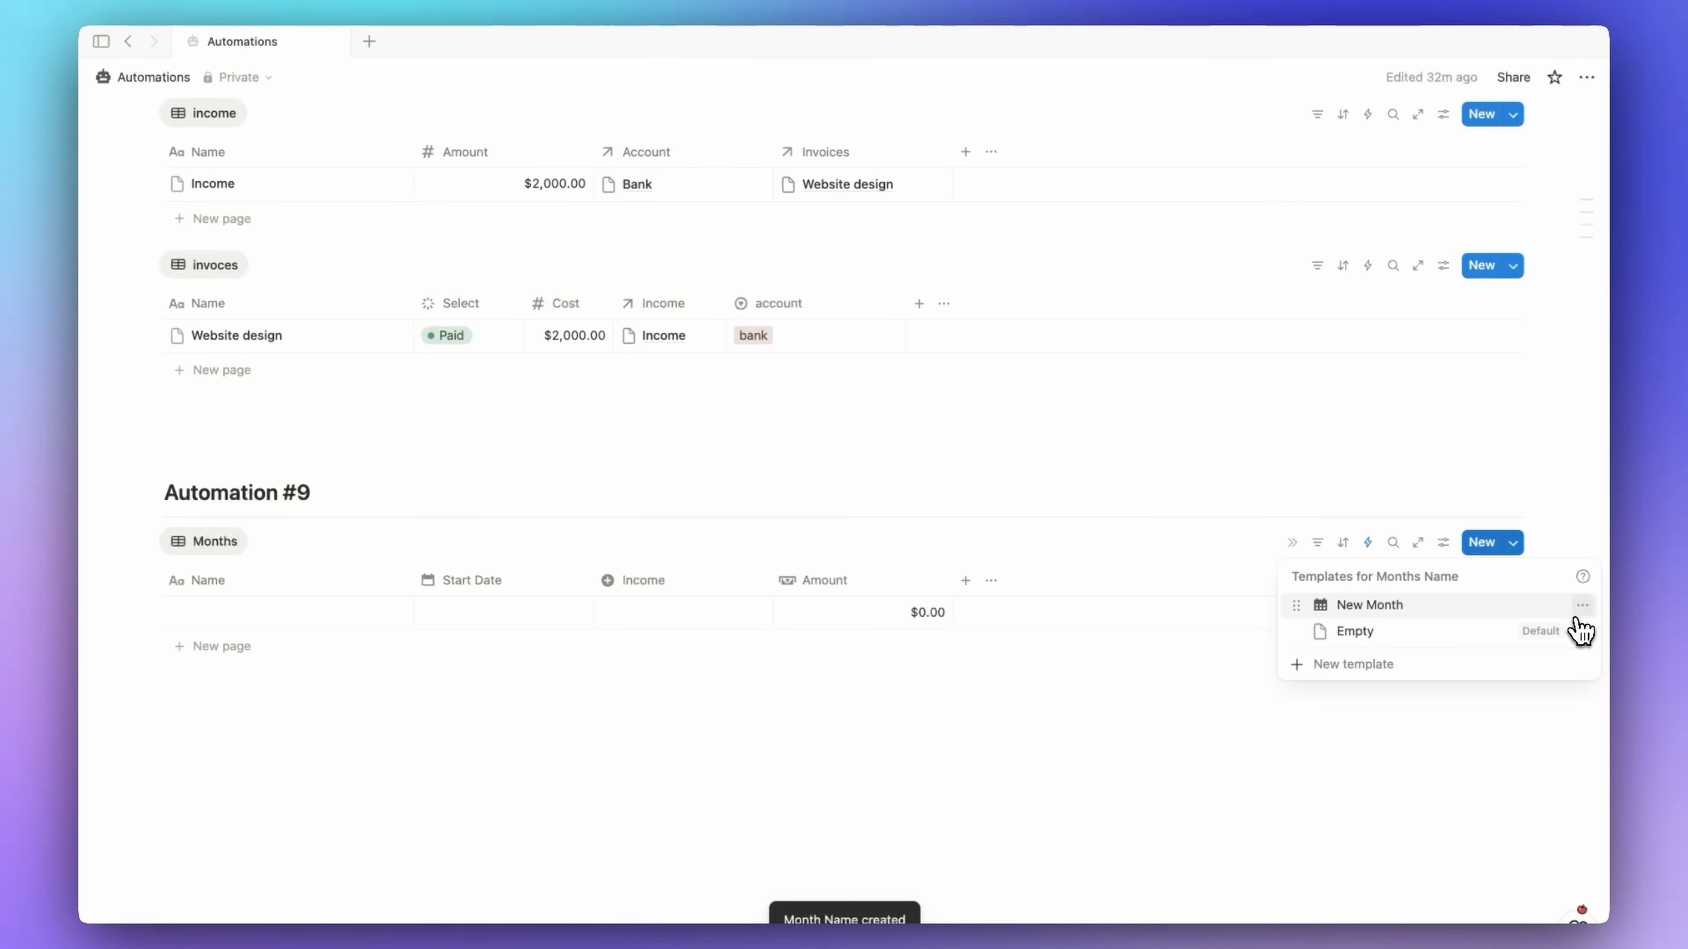
left_click(1582, 605)
left_click(1481, 637)
left_click(964, 537)
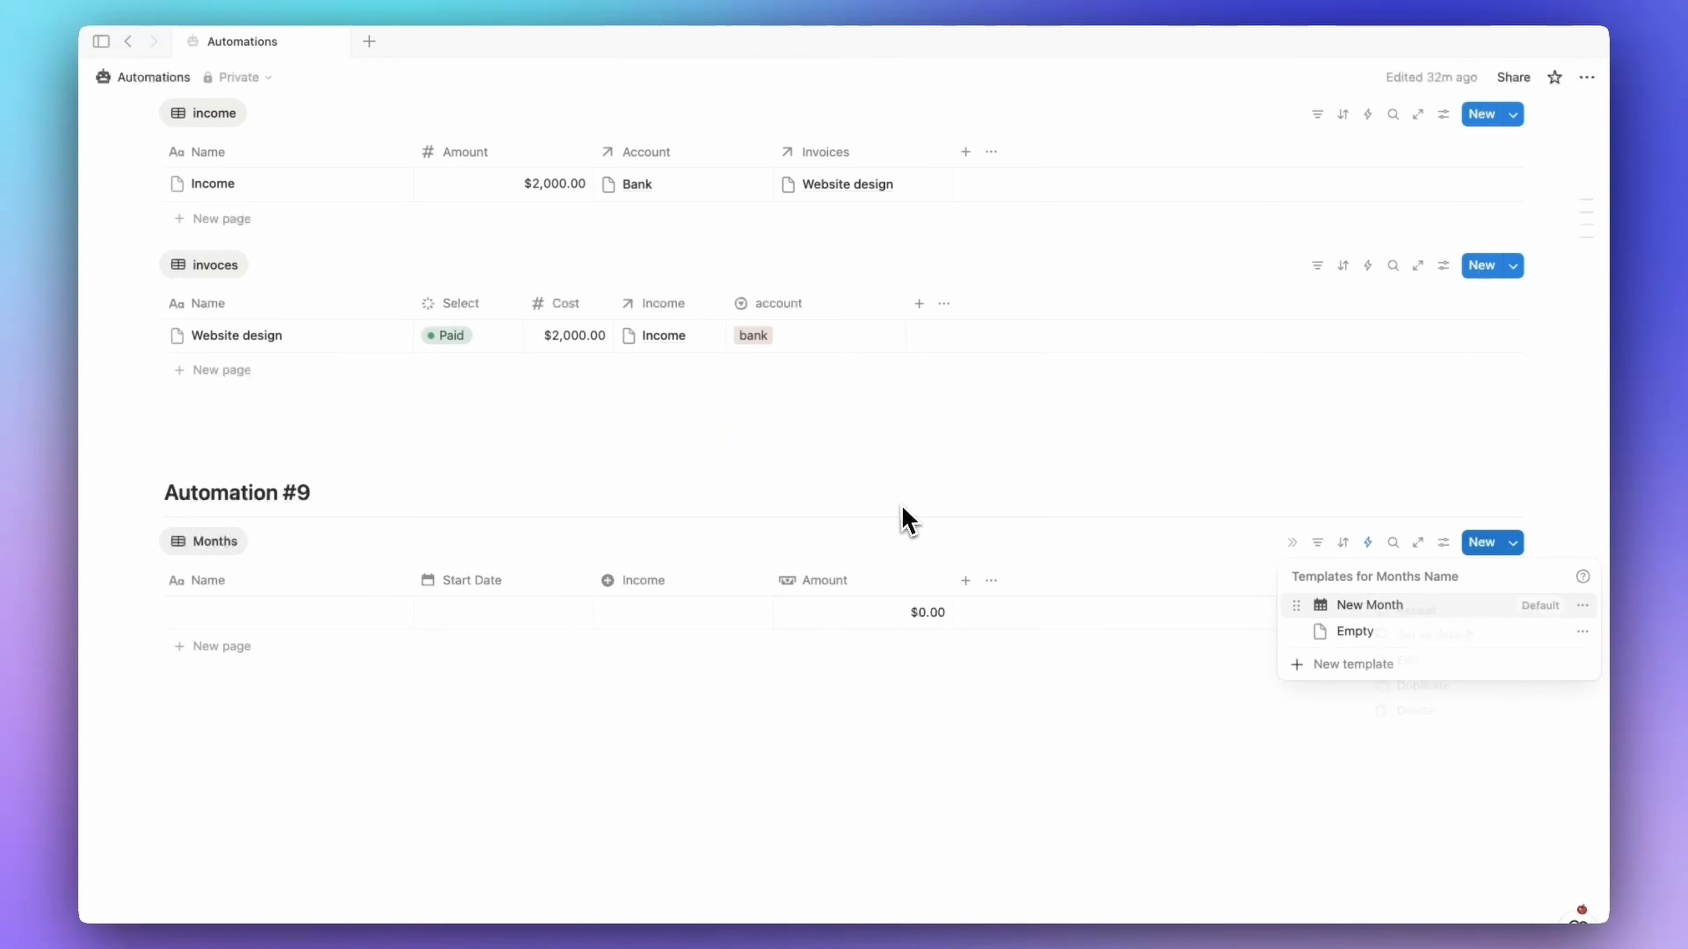
- Delete the blank row from Months and add a new page based on the default template
left_click(149, 613)
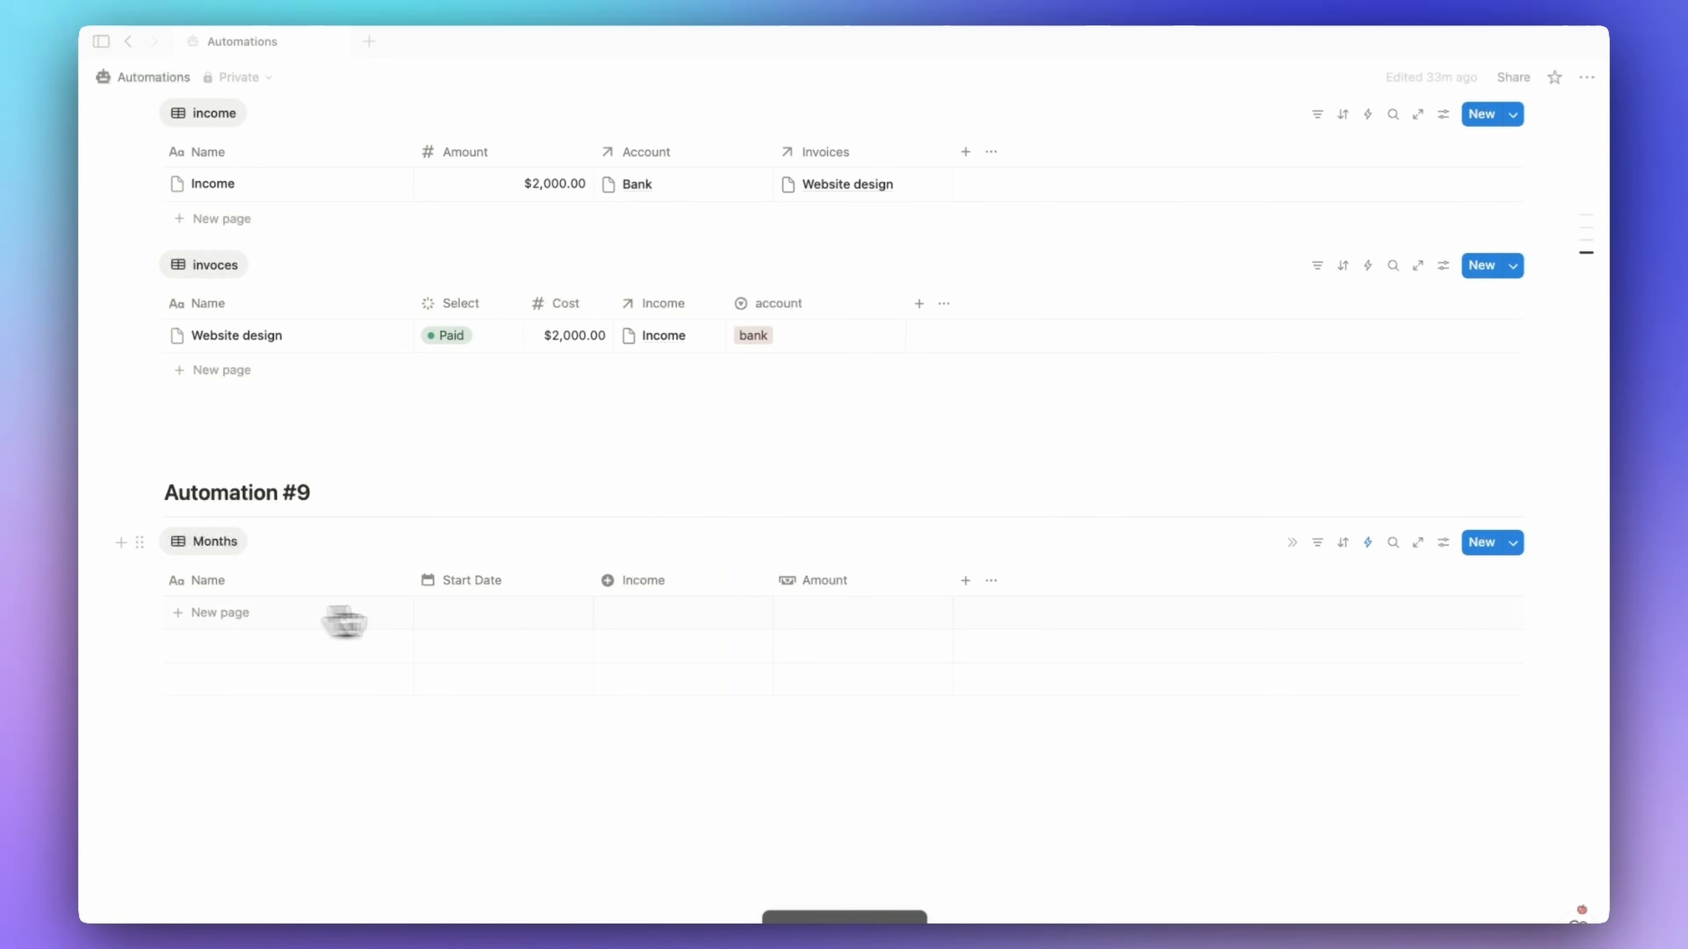
left_click(336, 618)
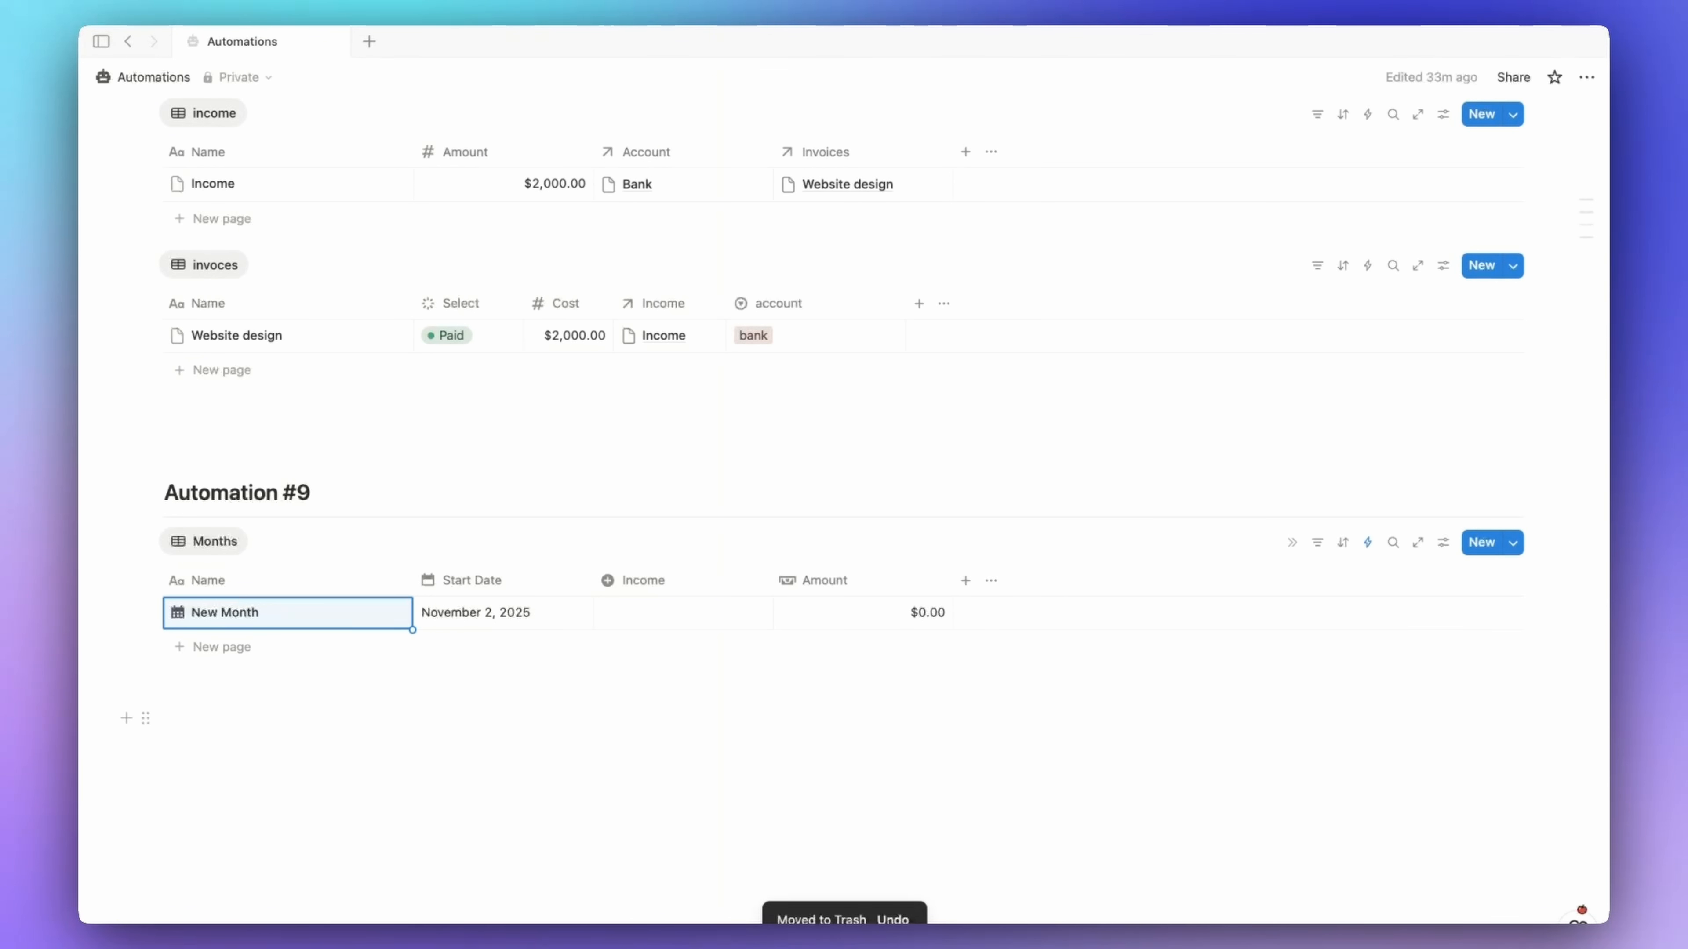
left_click(165, 718)
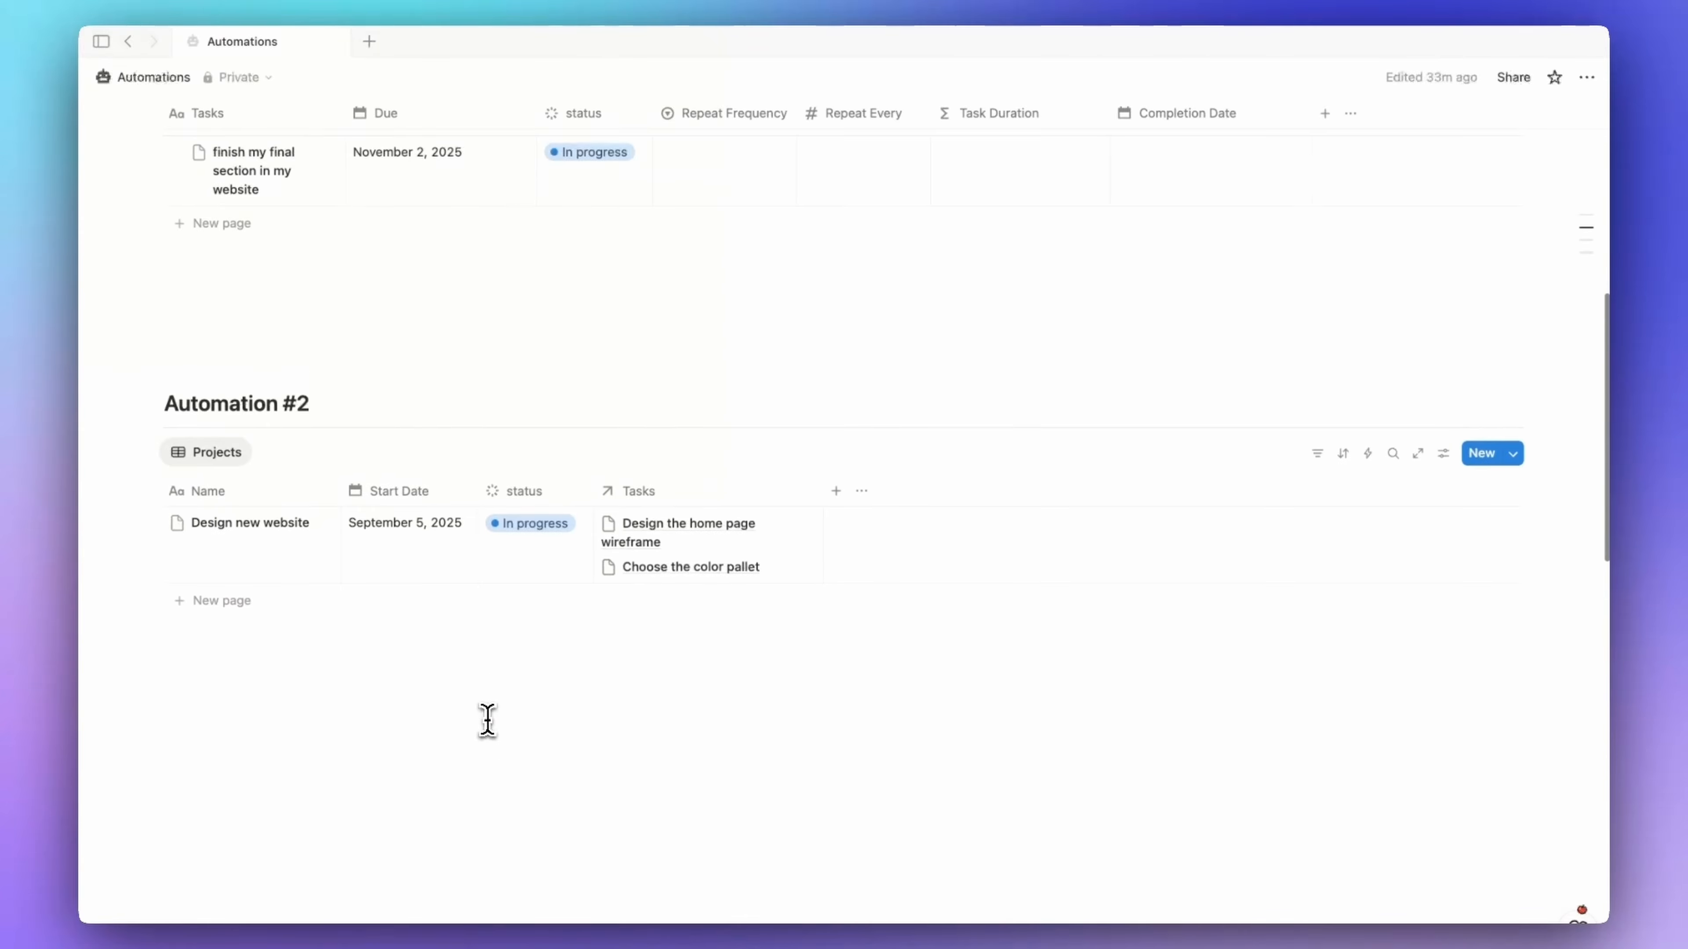
- Add a Select property named "Type" to the Projects database under Automation #2
scroll(485, 718, "up", 1)
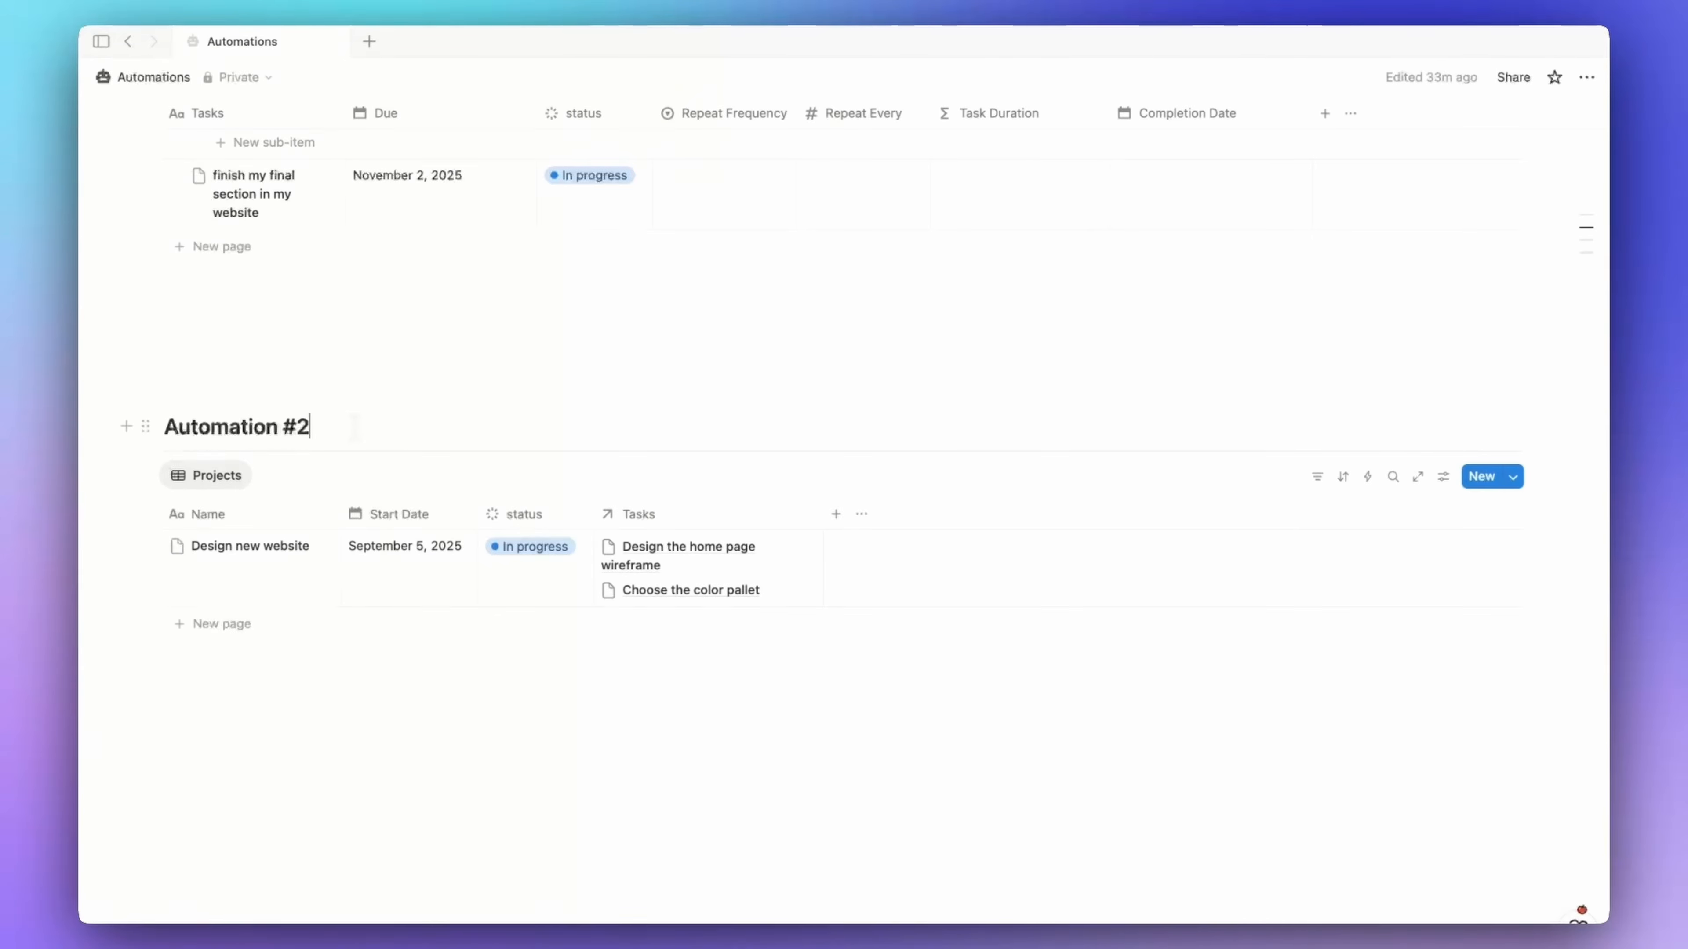
left_click(836, 514)
type("sele")
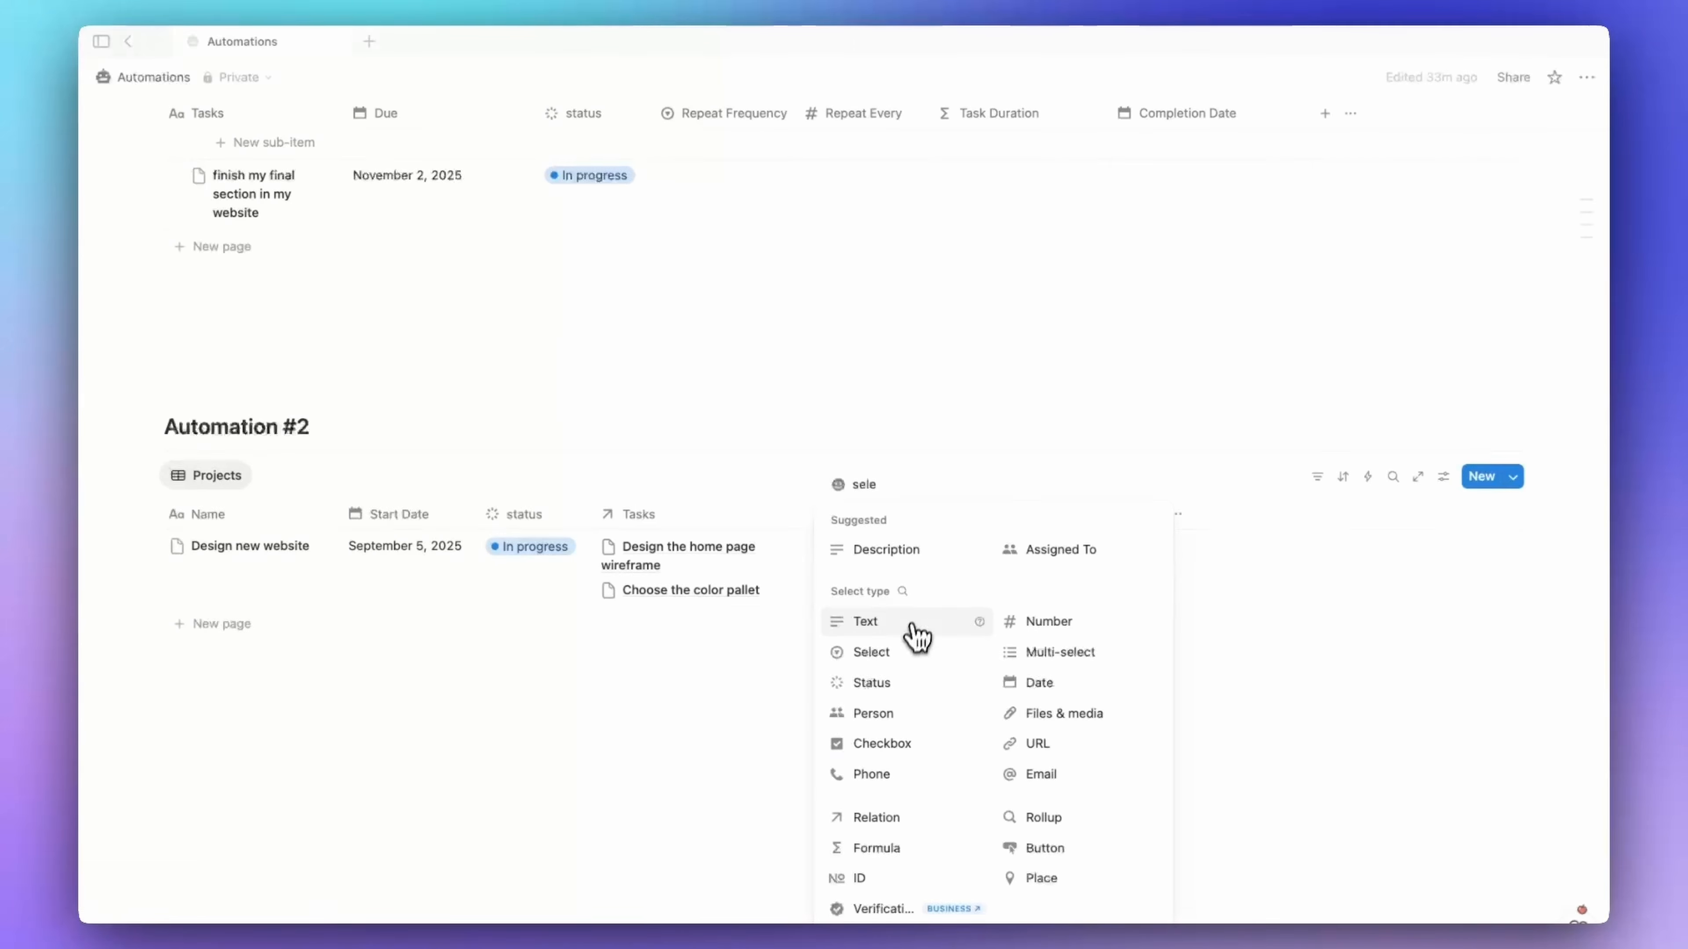
left_click(880, 651)
left_click(871, 518)
type("Type")
key("Return")
- Create the Type options "Design" and "Website" on the Design new website project, leaving Website selected
left_click(894, 562)
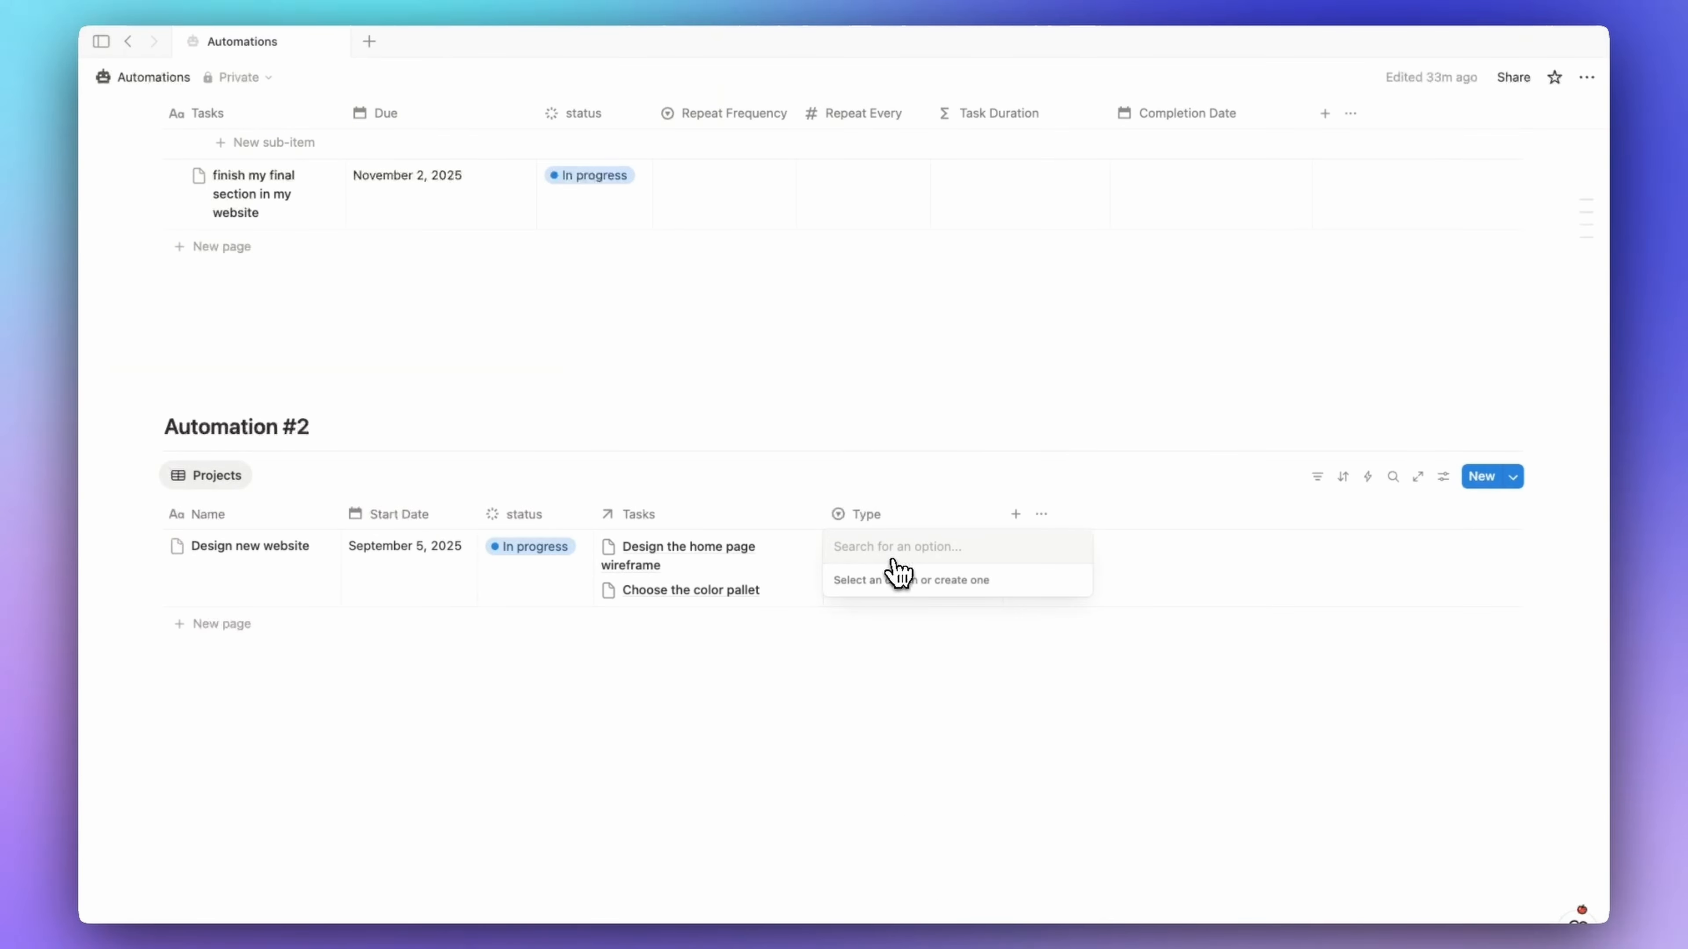
type("Design")
key("Return")
type("W")
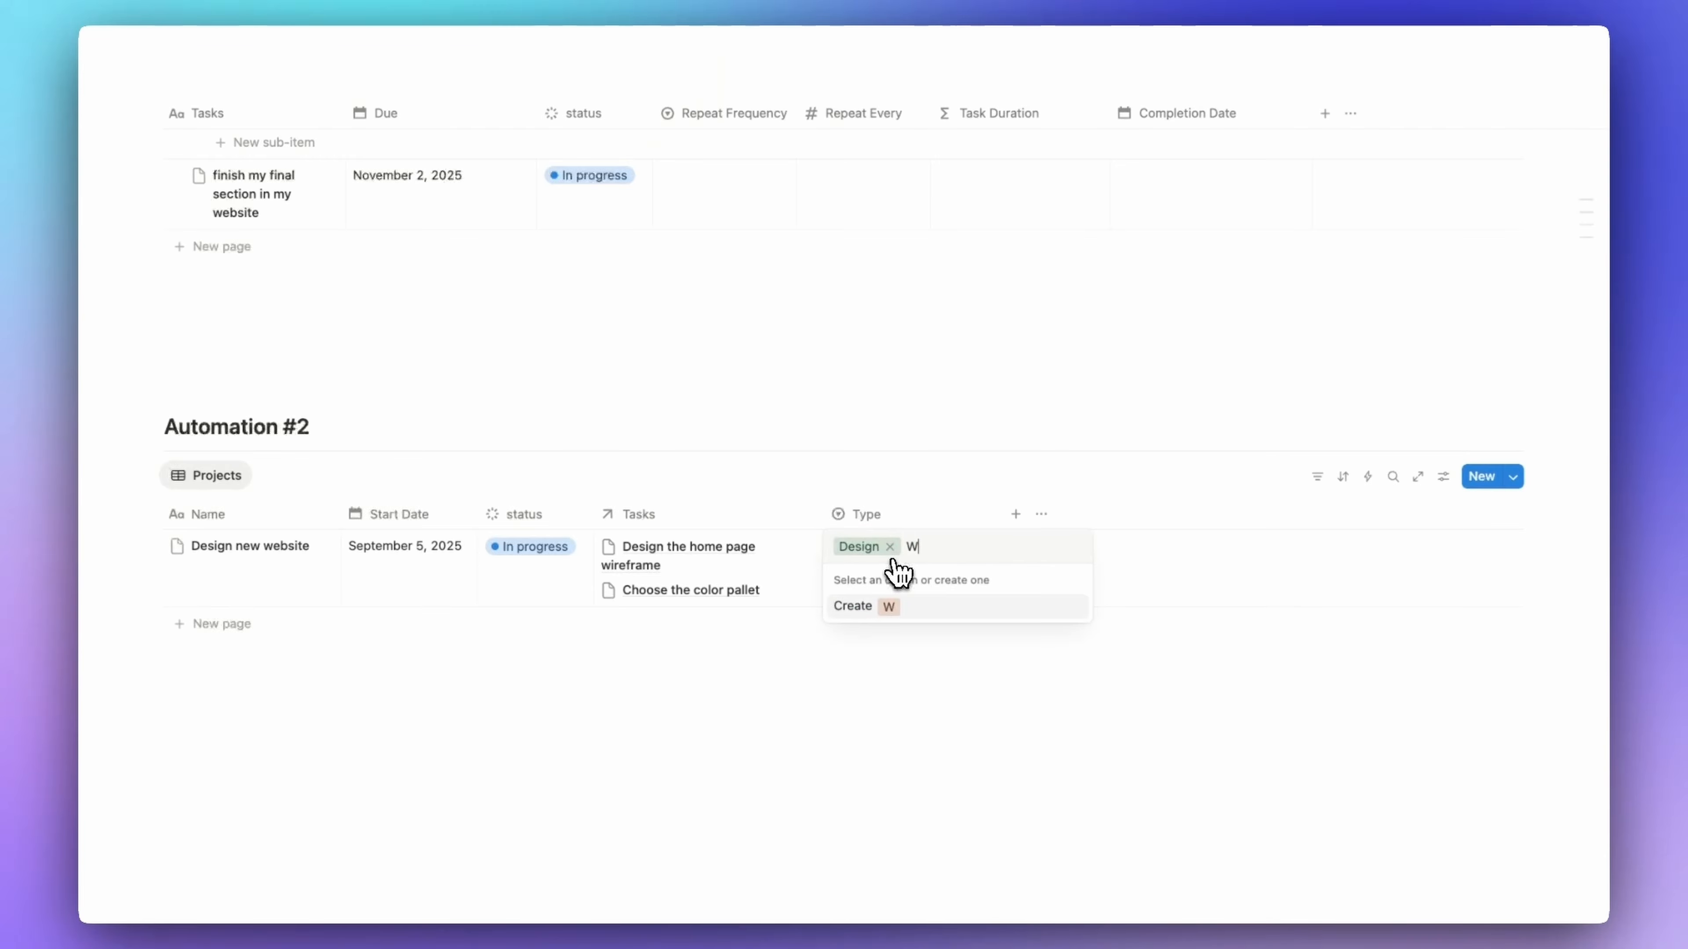
type("ebsite")
key("Return")
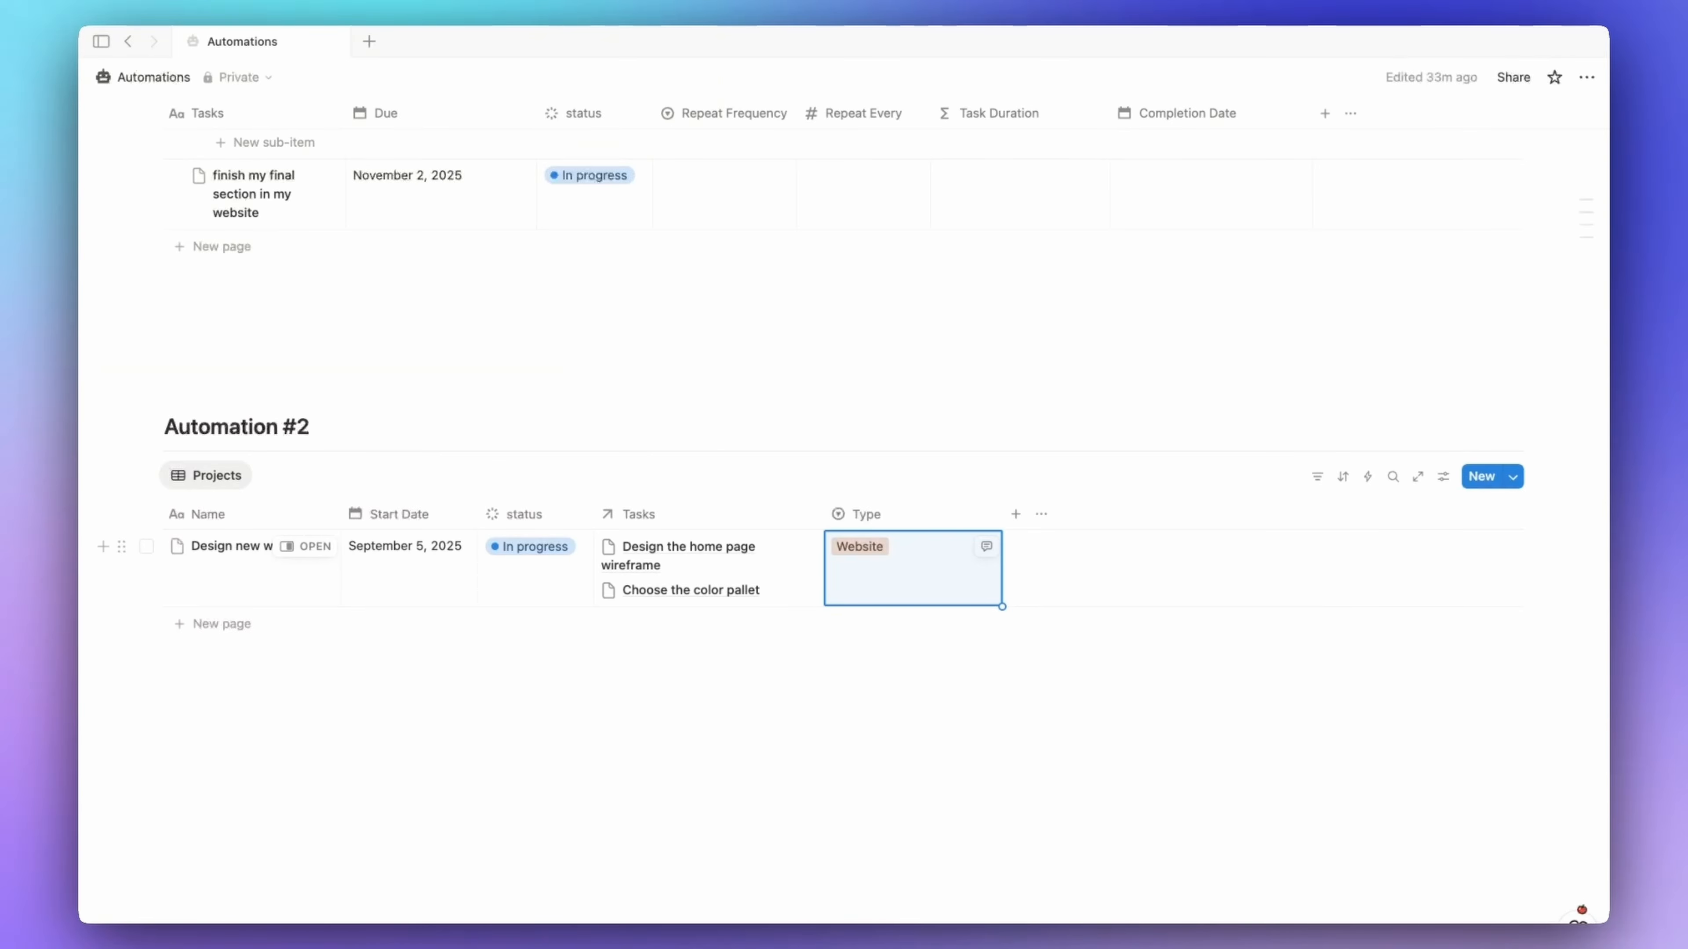
left_click(1596, 609)
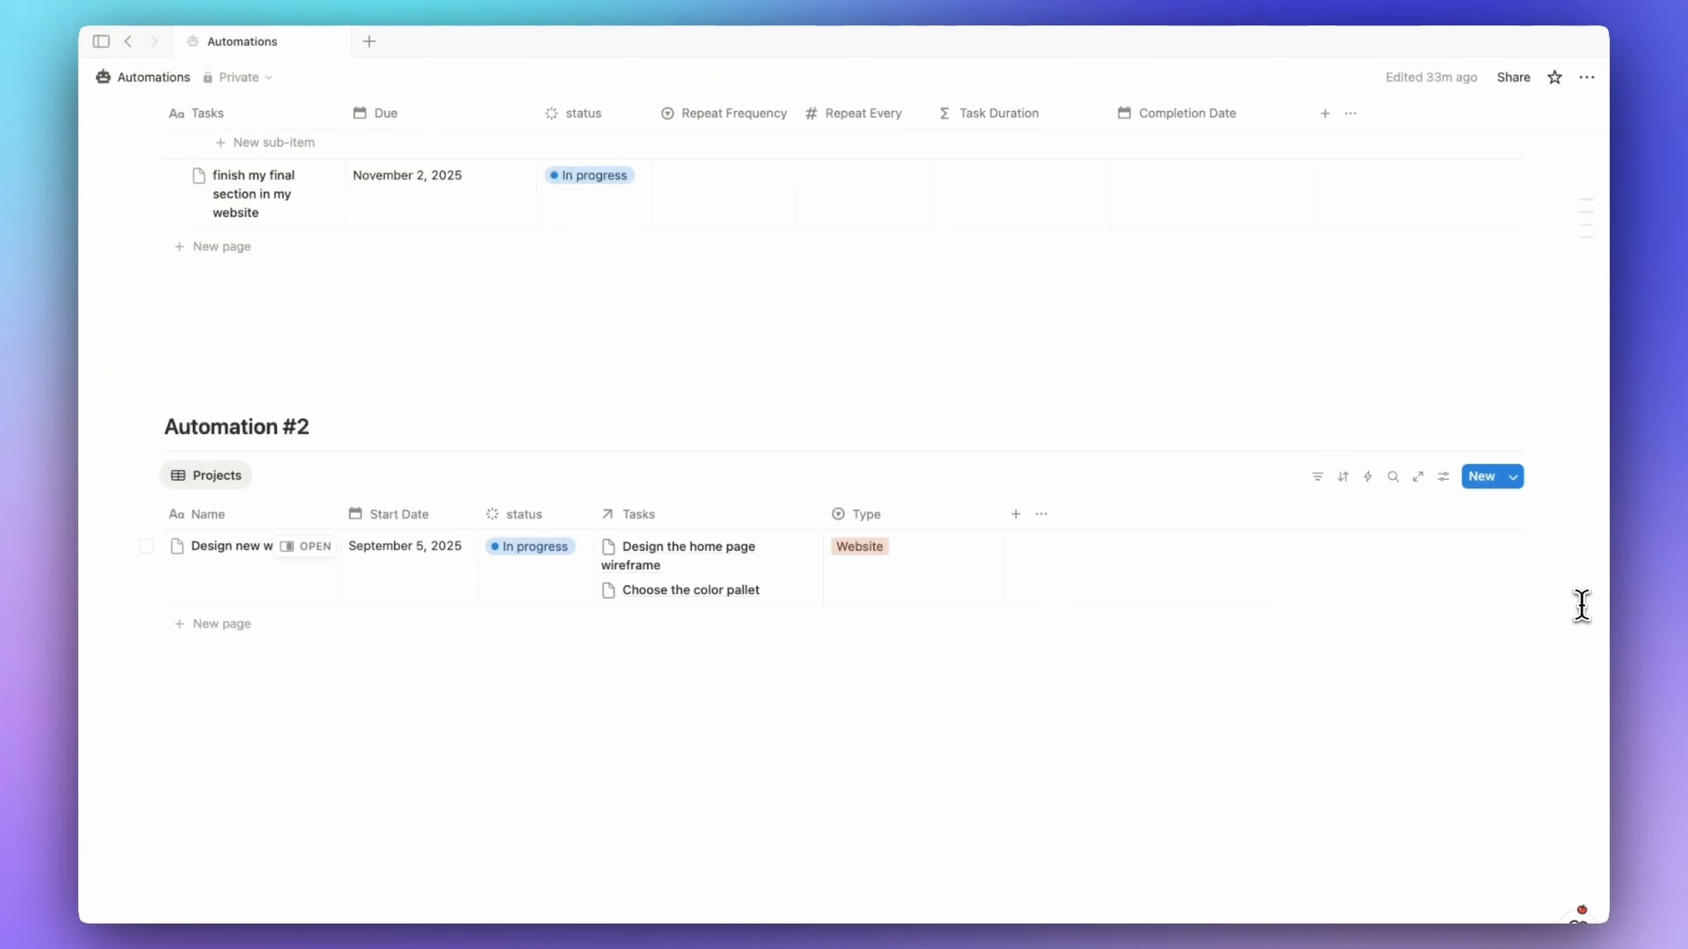
- Create a Projects automation named "Type is Website" that triggers when Type is set to Website
left_click(1367, 477)
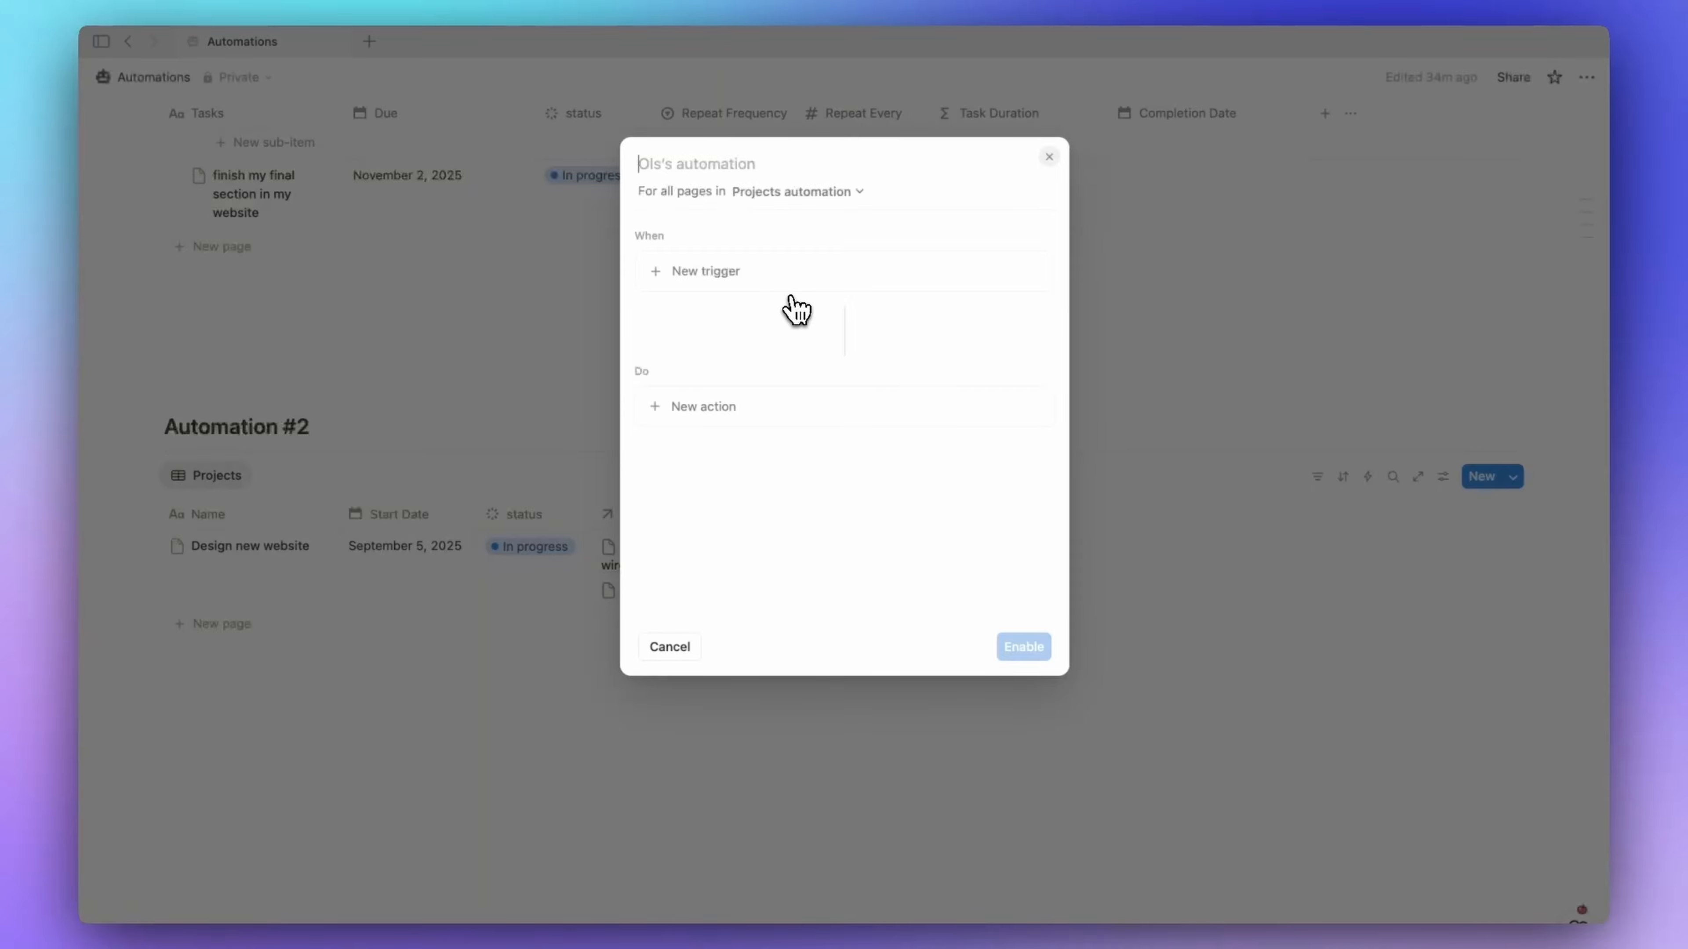
type("Type is Website")
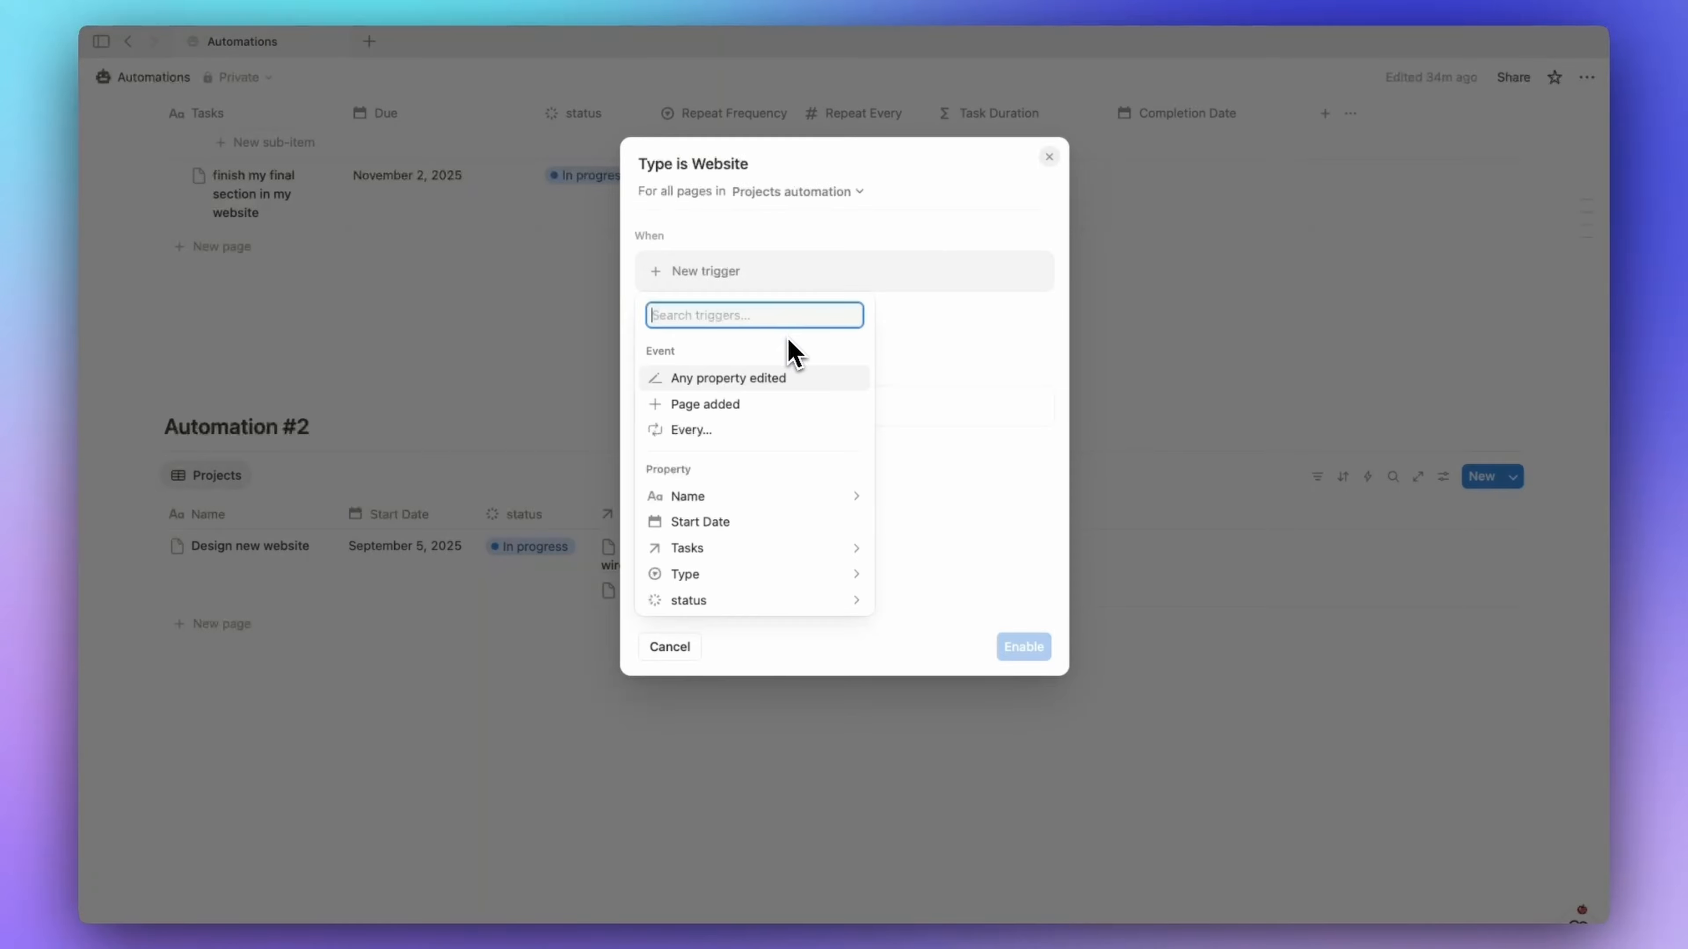
type("type")
left_click(693, 379)
left_click(700, 436)
left_click(848, 307)
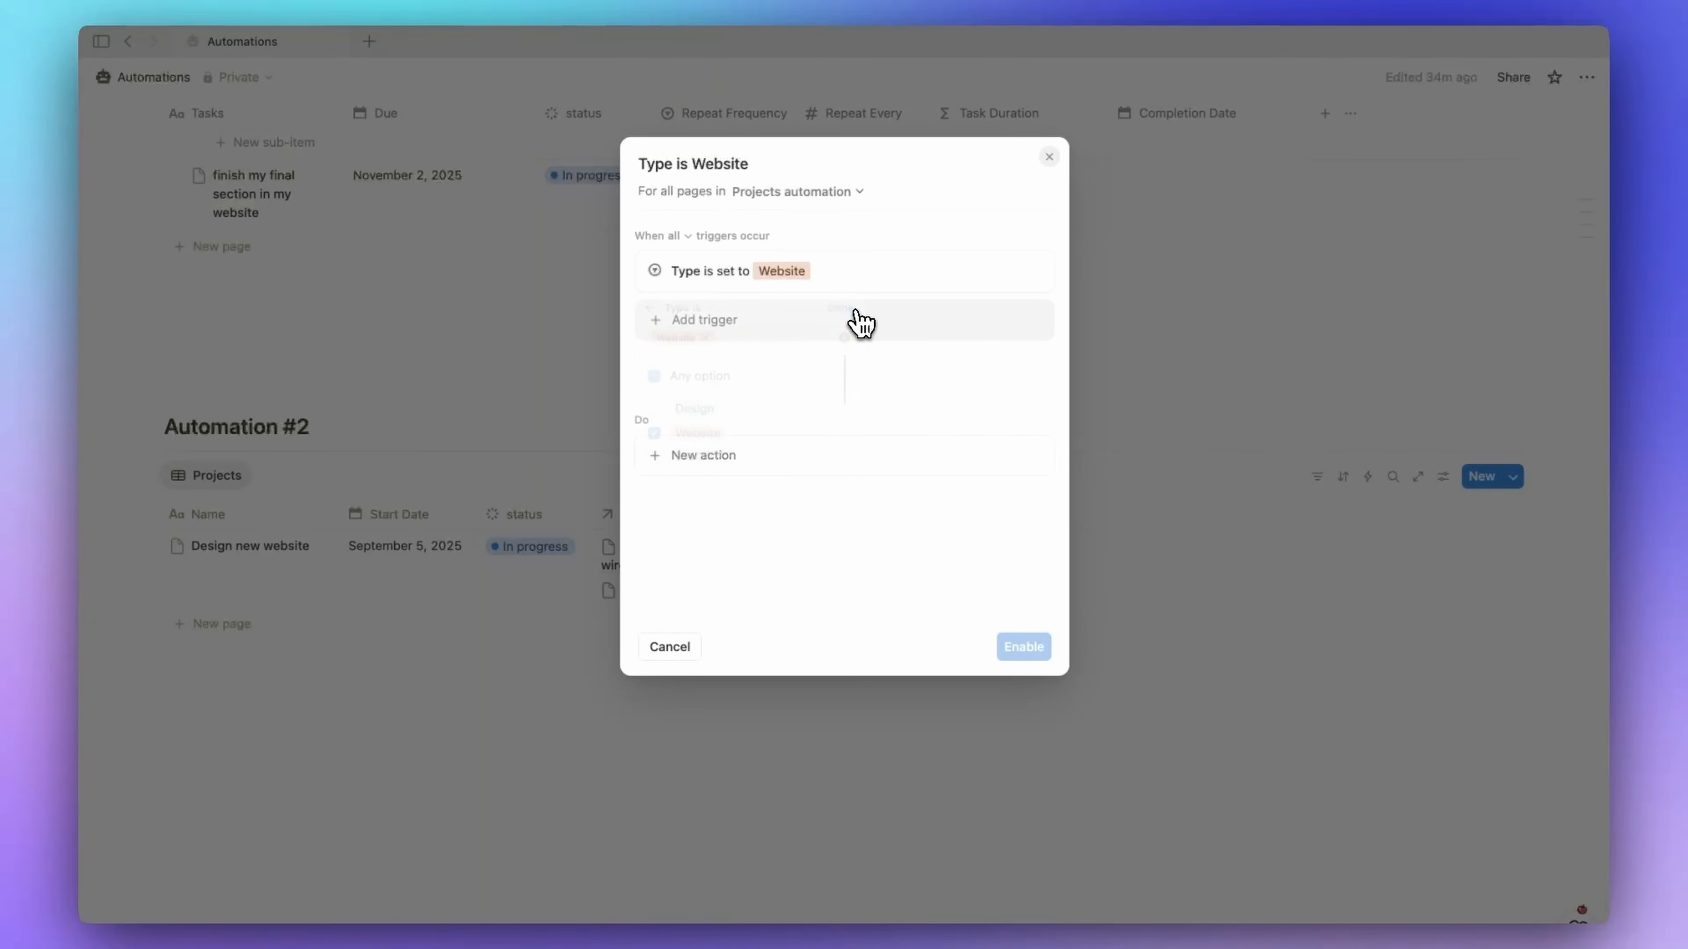
- Add an action that adds a page to the Tasks Automation data source
left_click(764, 455)
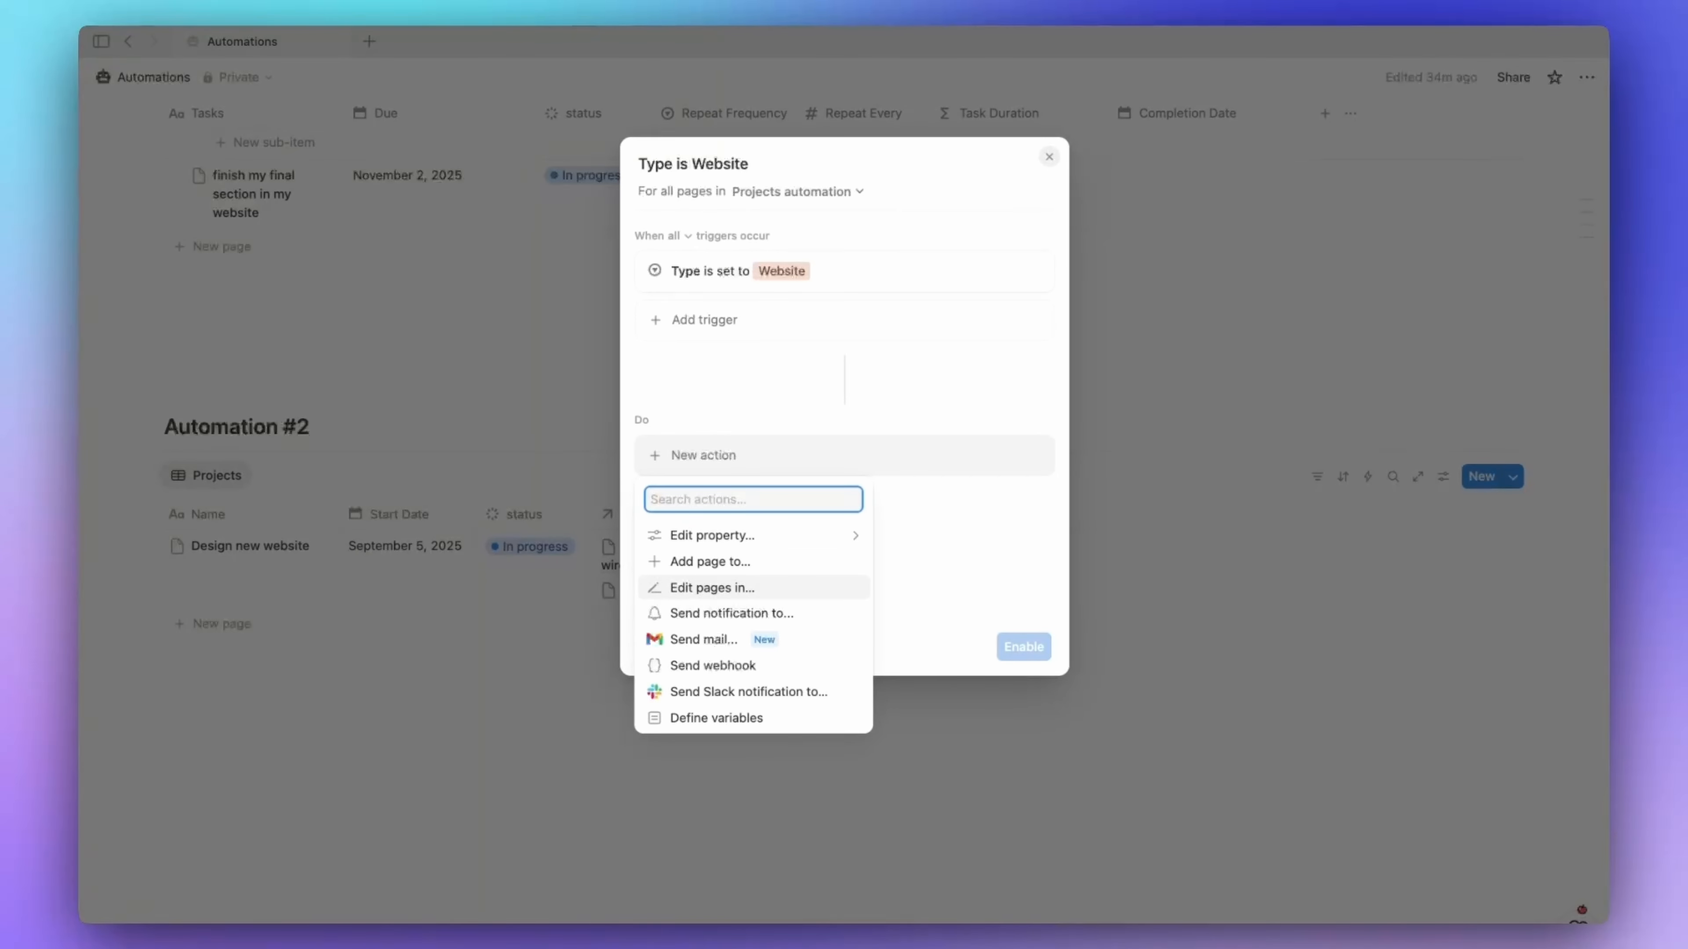
left_click(743, 567)
type("tas")
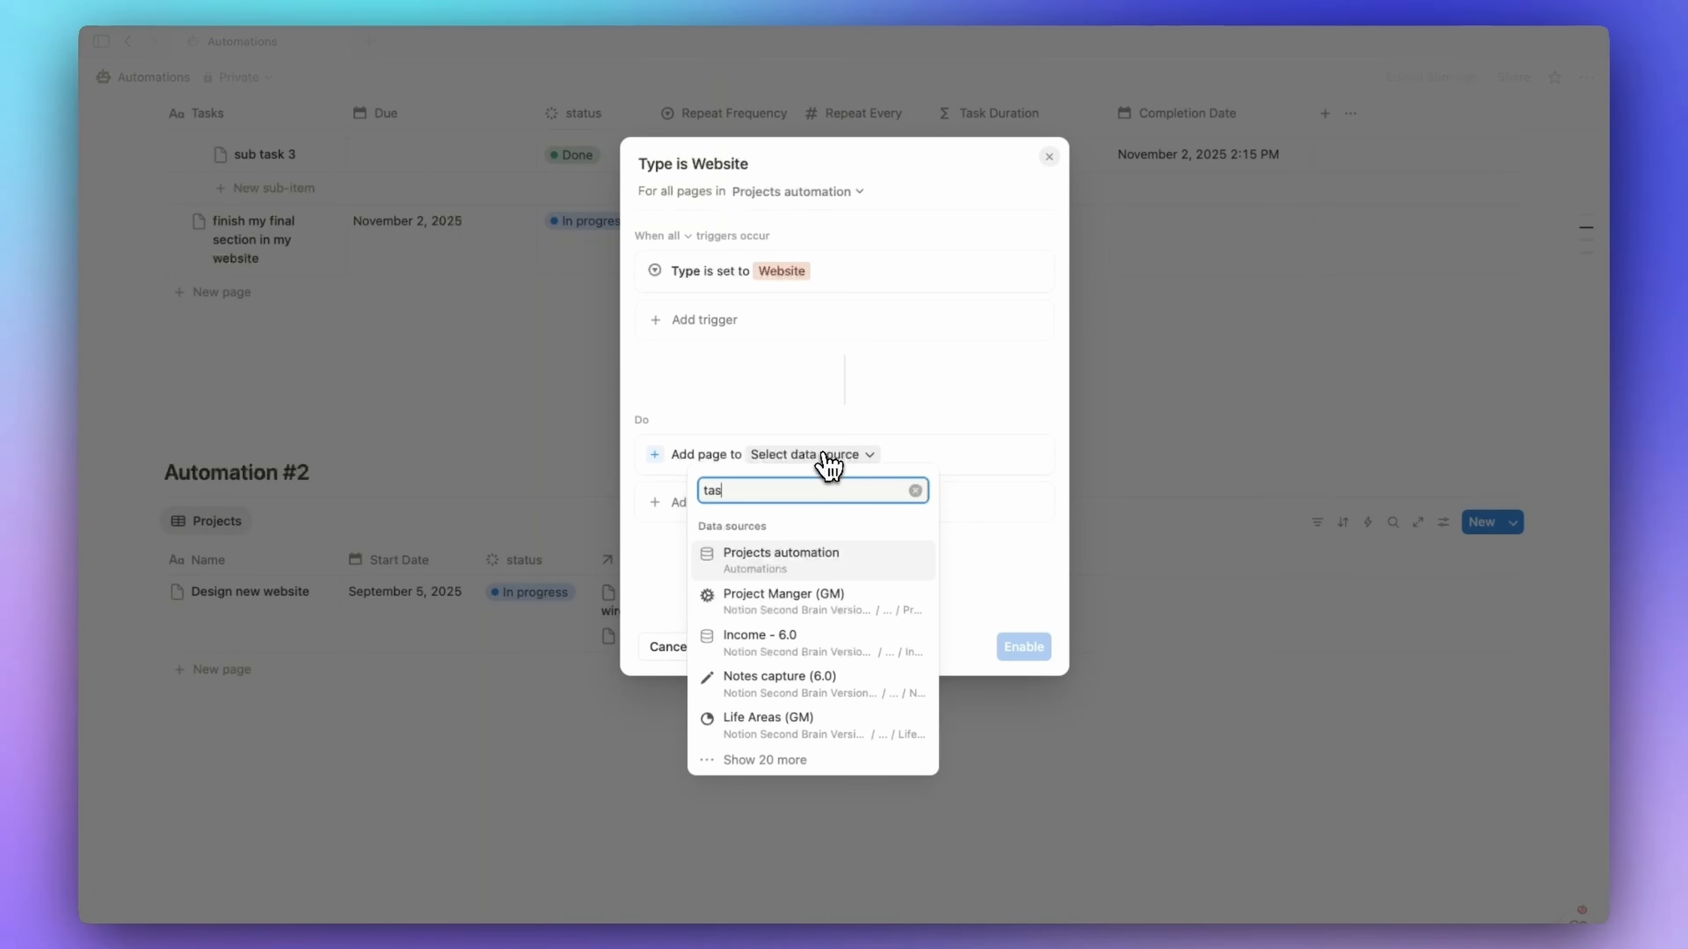
type("ks automation")
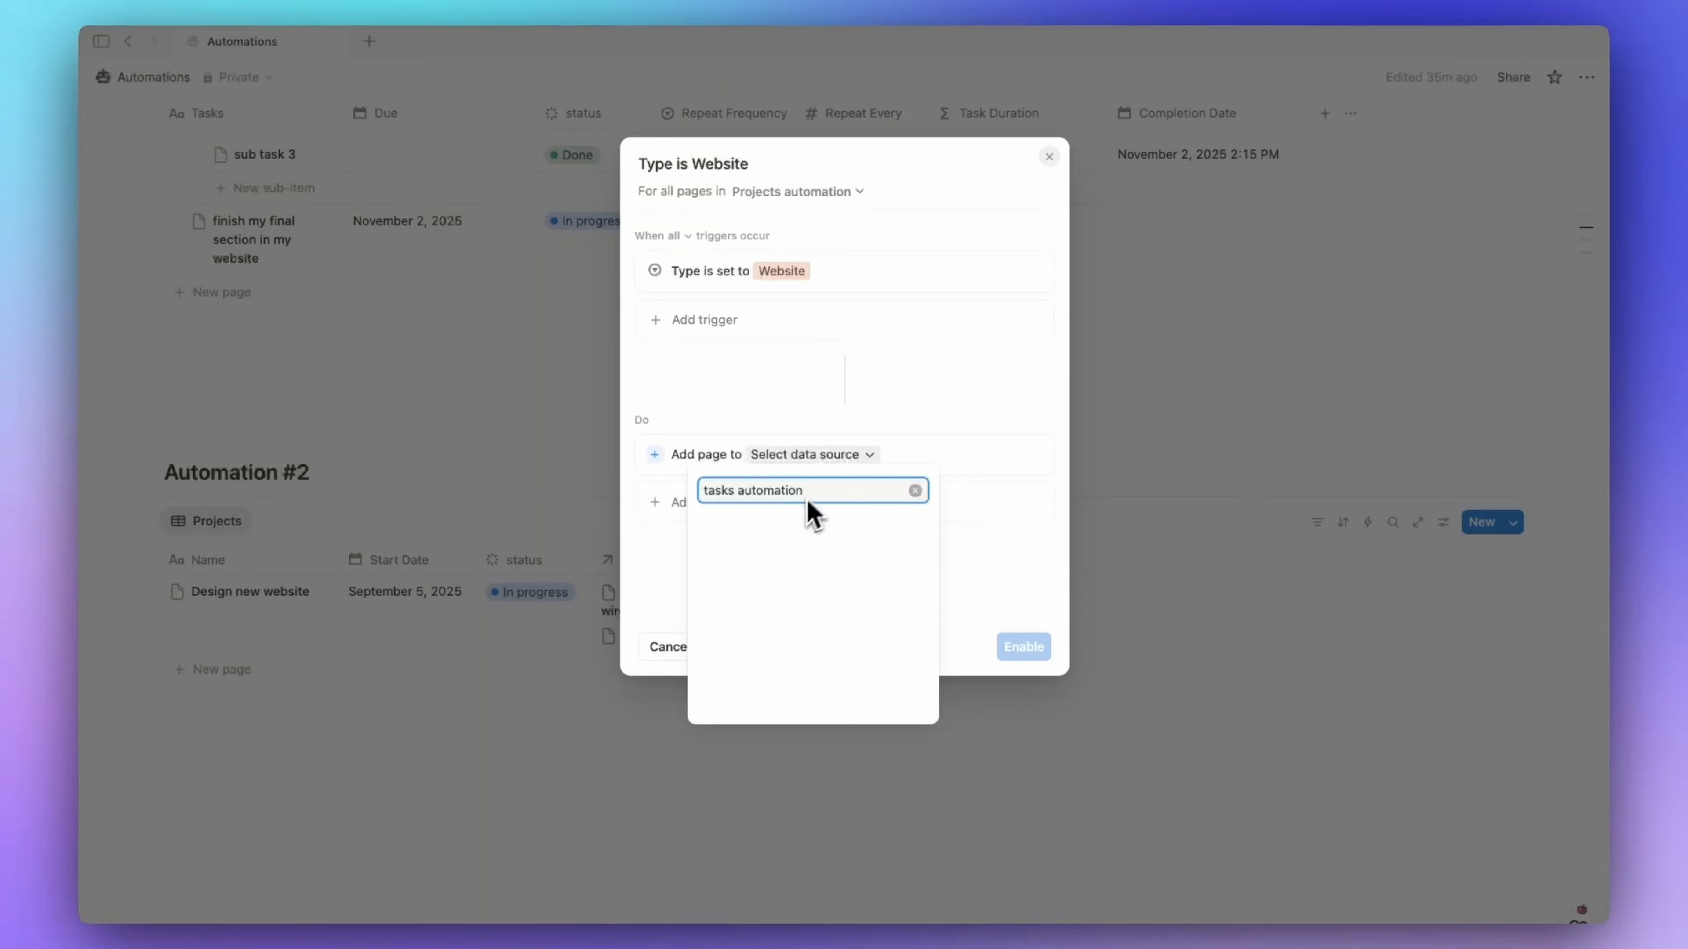
left_click(844, 418)
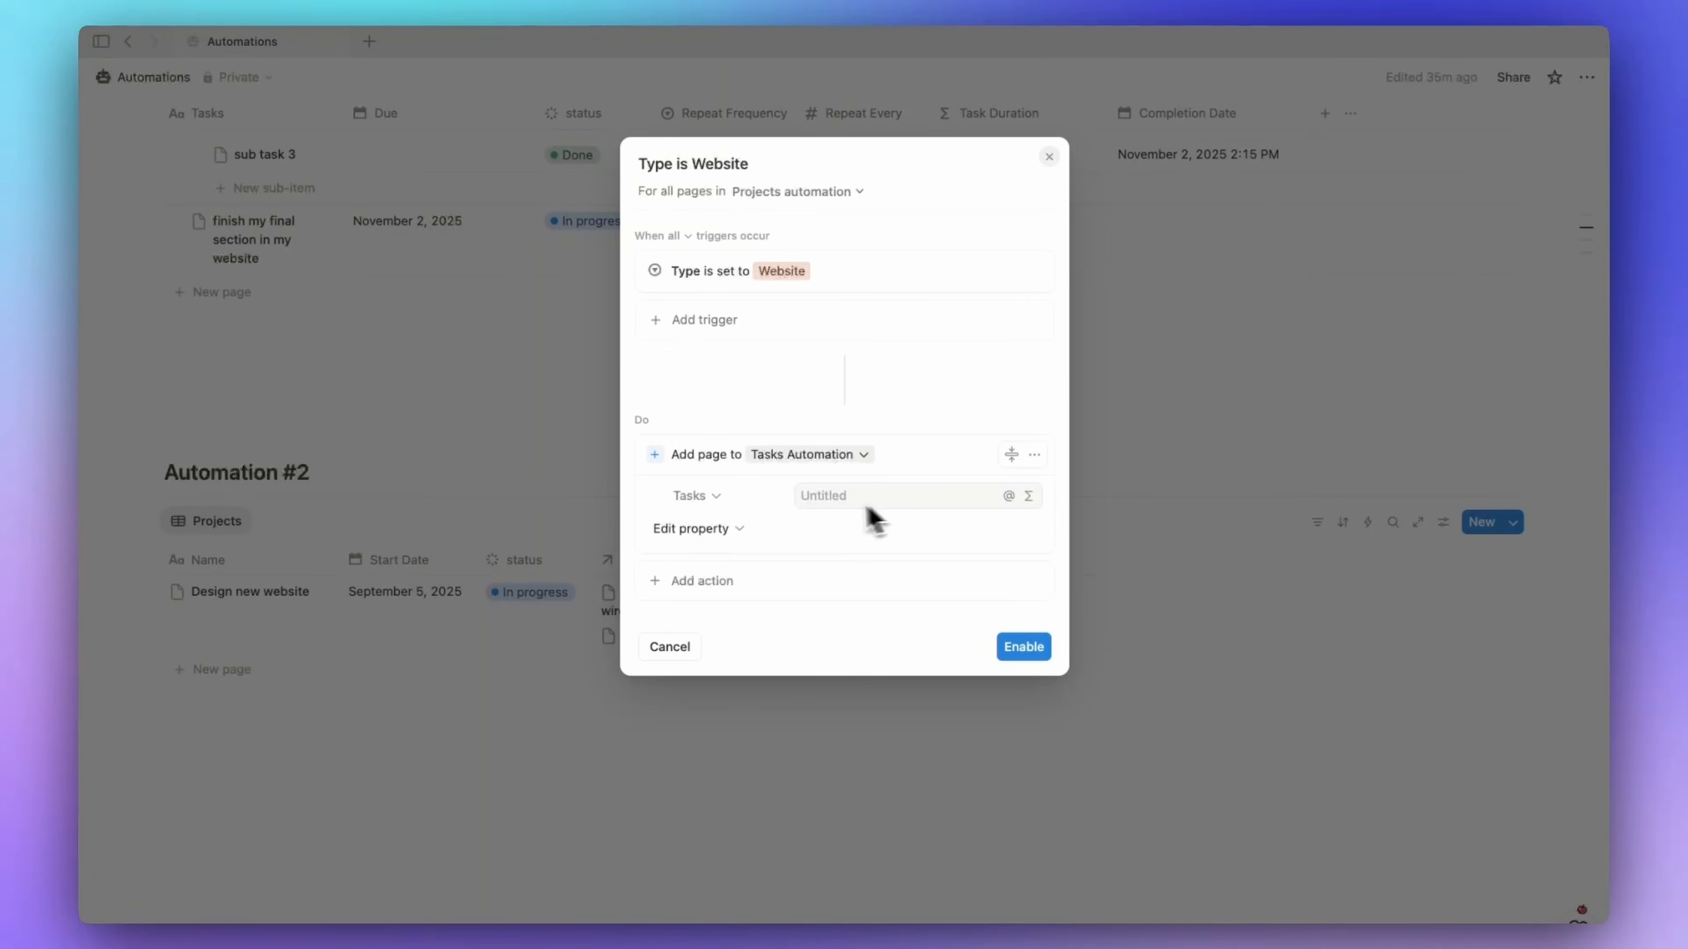
- Title the action's new task "Draft figma design" and set its Projects property to the trigger page
left_click(849, 504)
type("Draft fig")
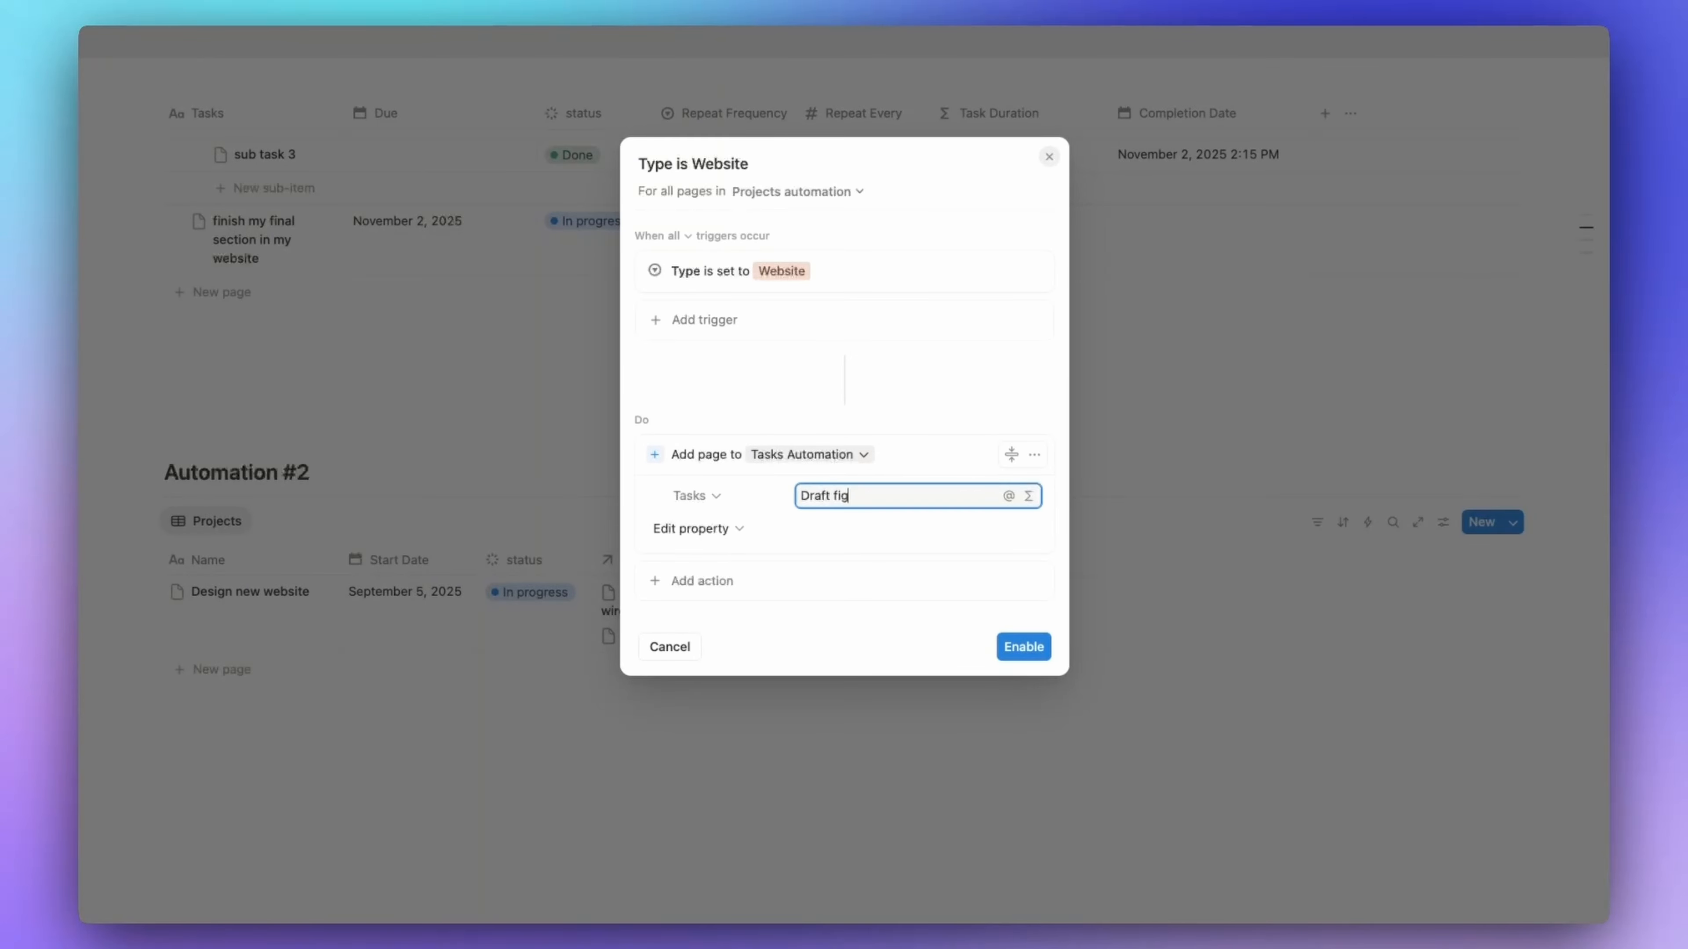
type("ma design")
left_click(741, 529)
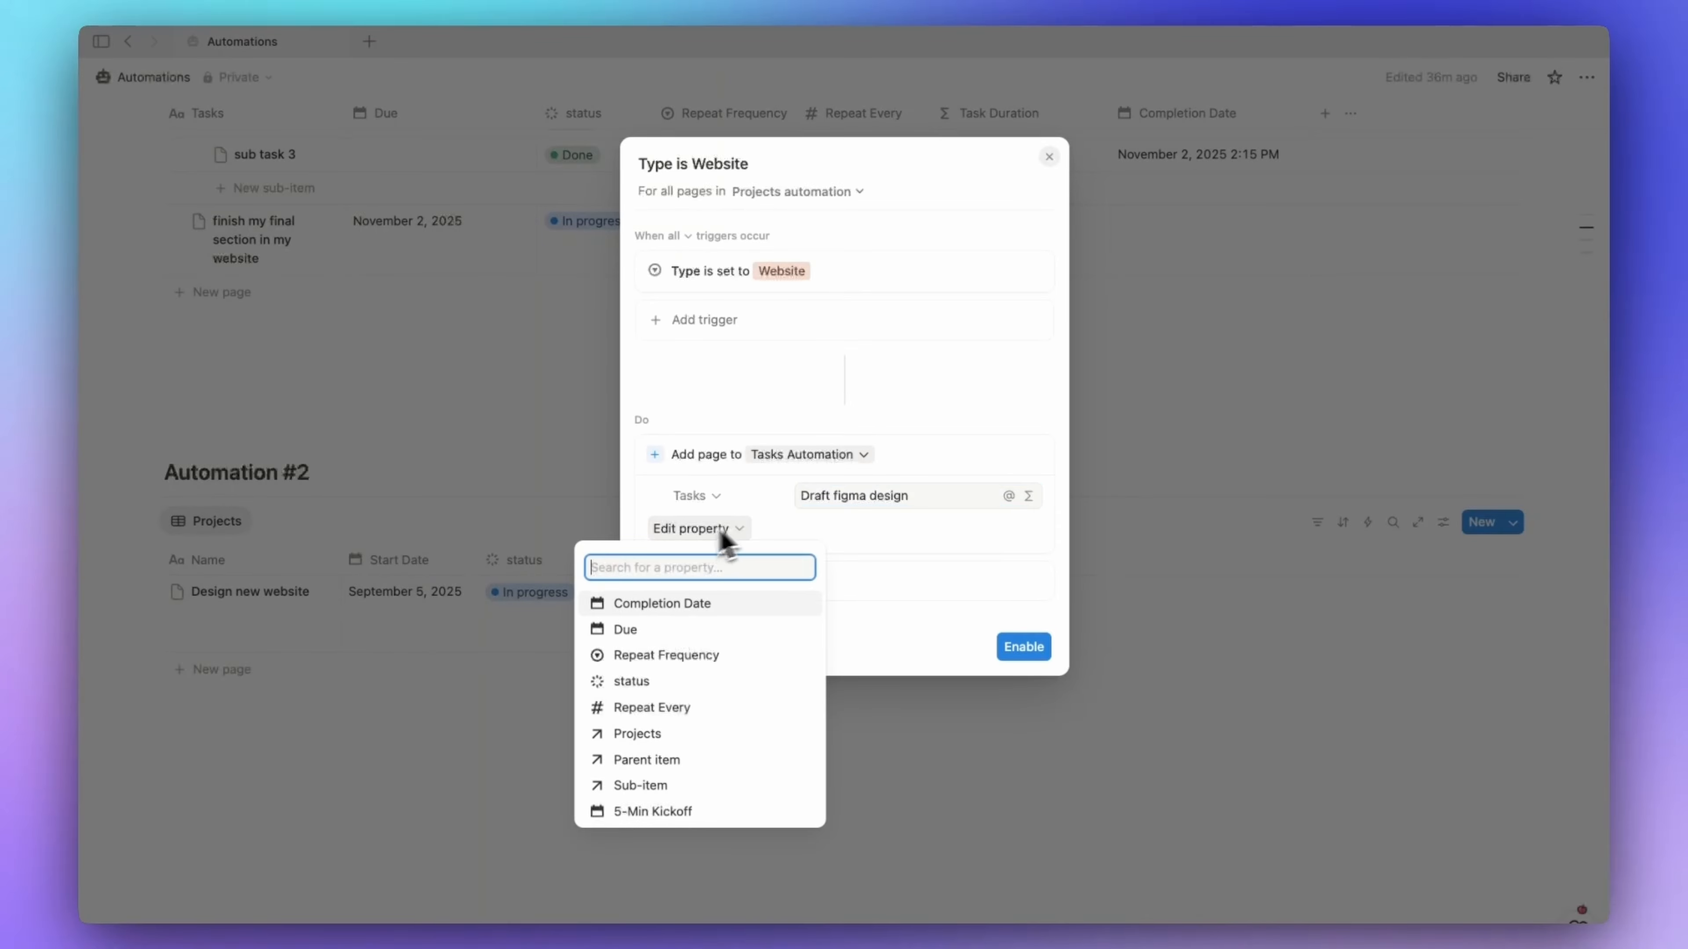
type("proj")
left_click(742, 602)
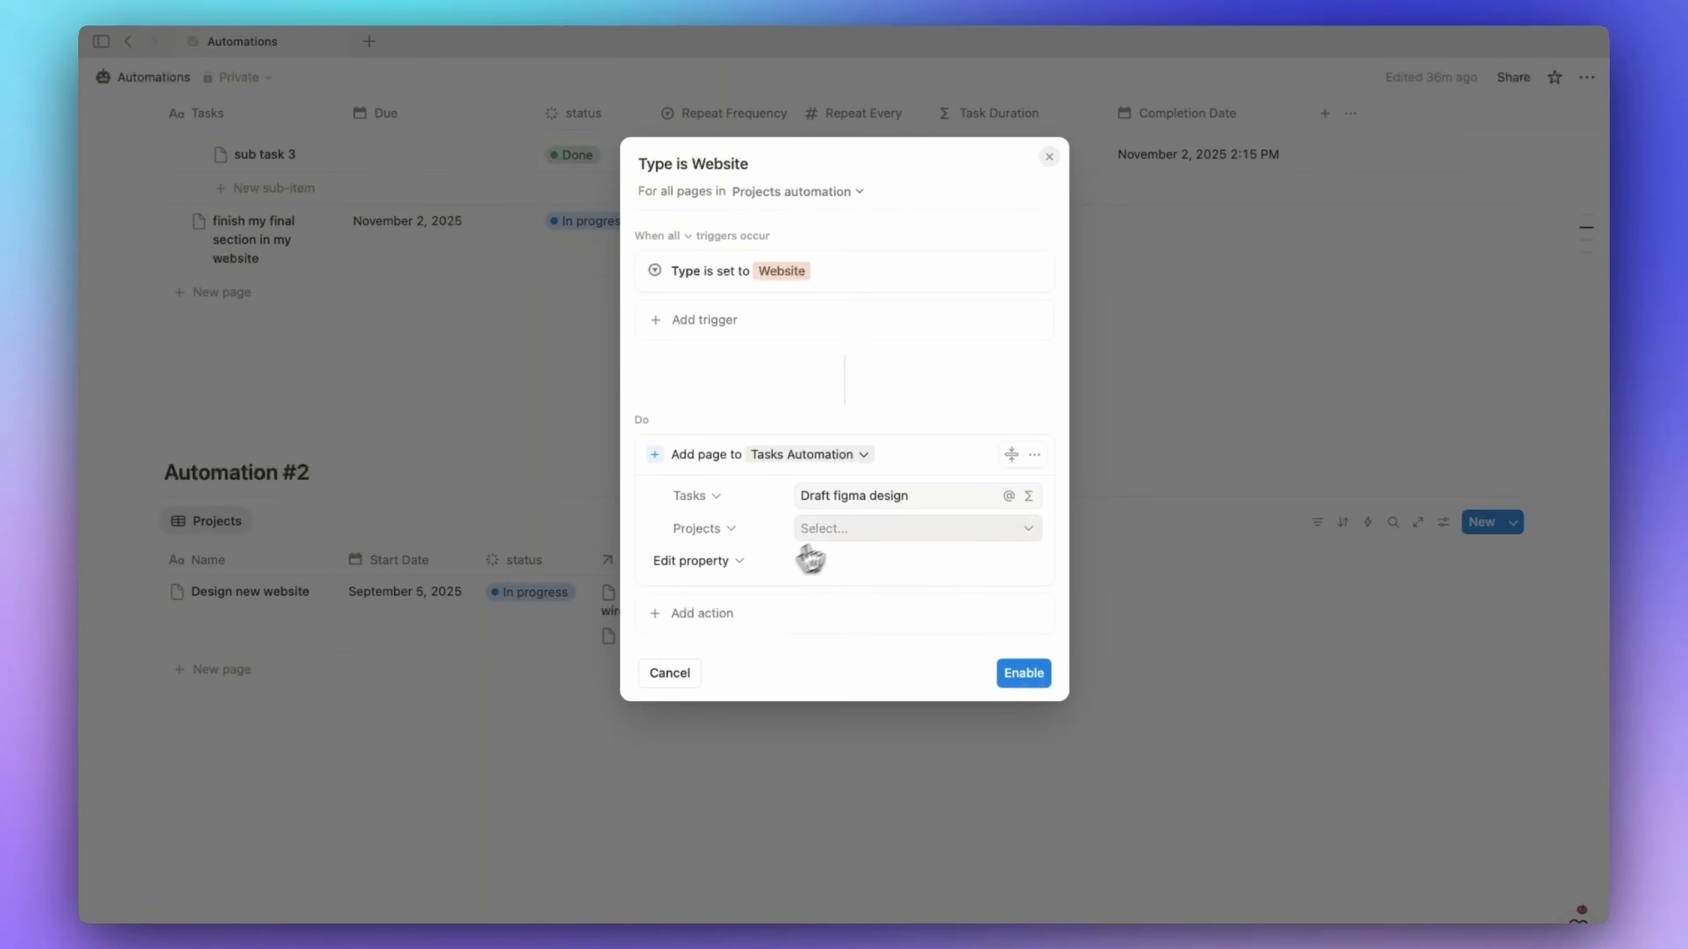
left_click(957, 530)
left_click(904, 625)
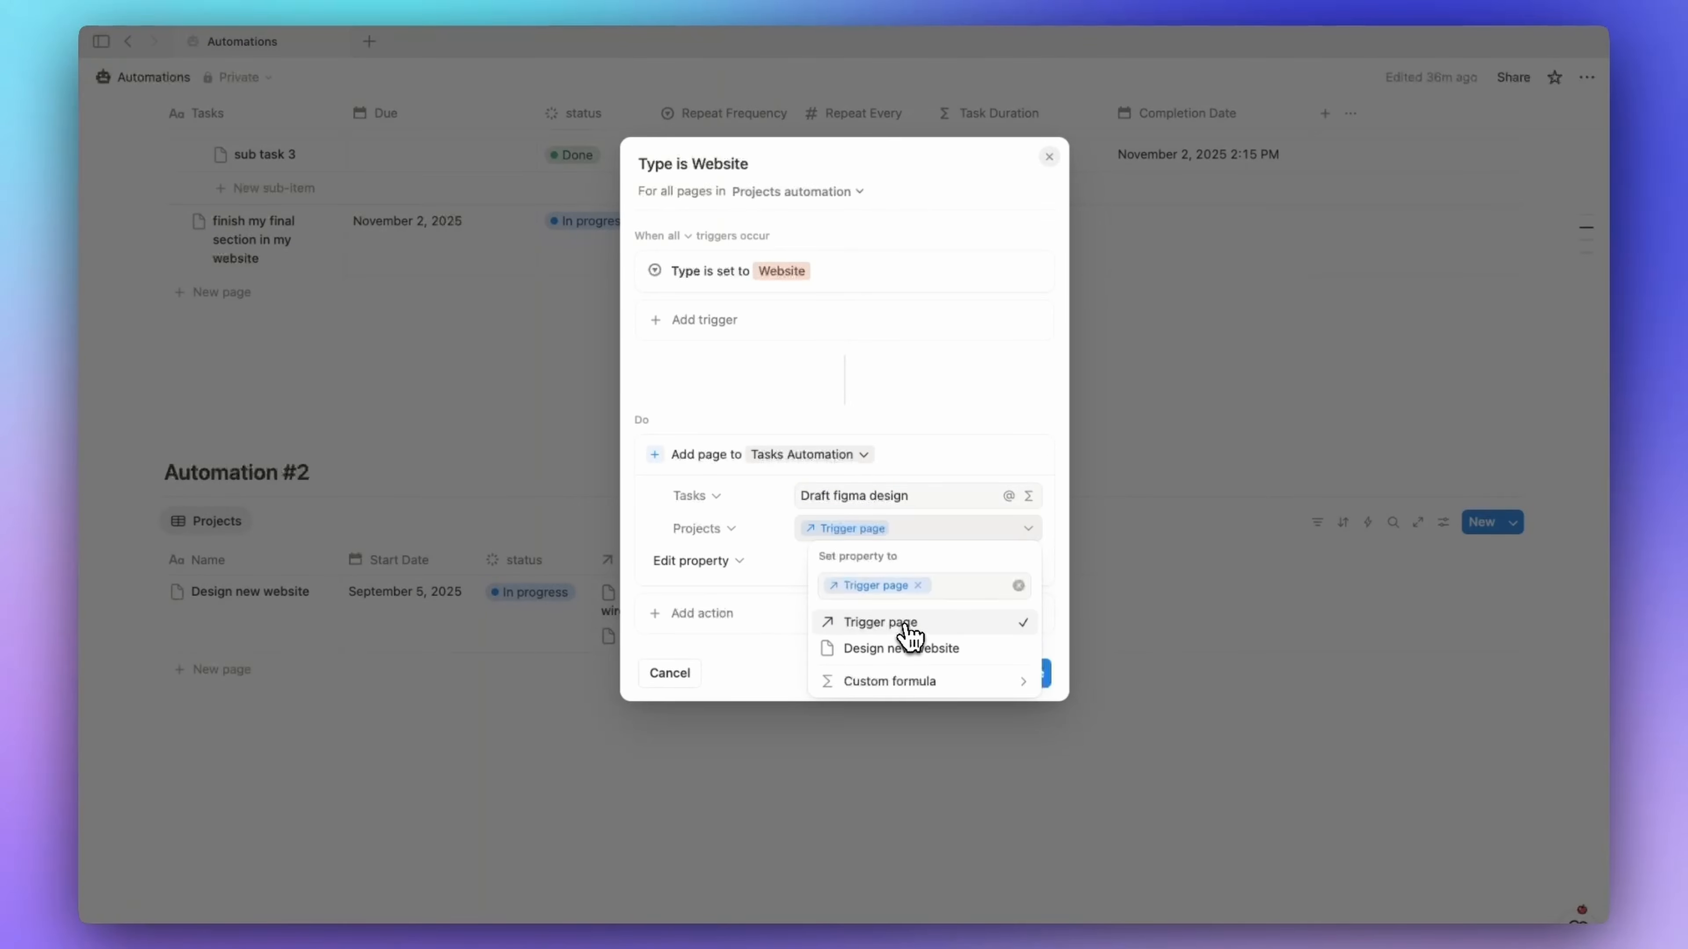
left_click(694, 531)
- Add the status property to the new task's action and set it to Not started
left_click(691, 563)
type("stat")
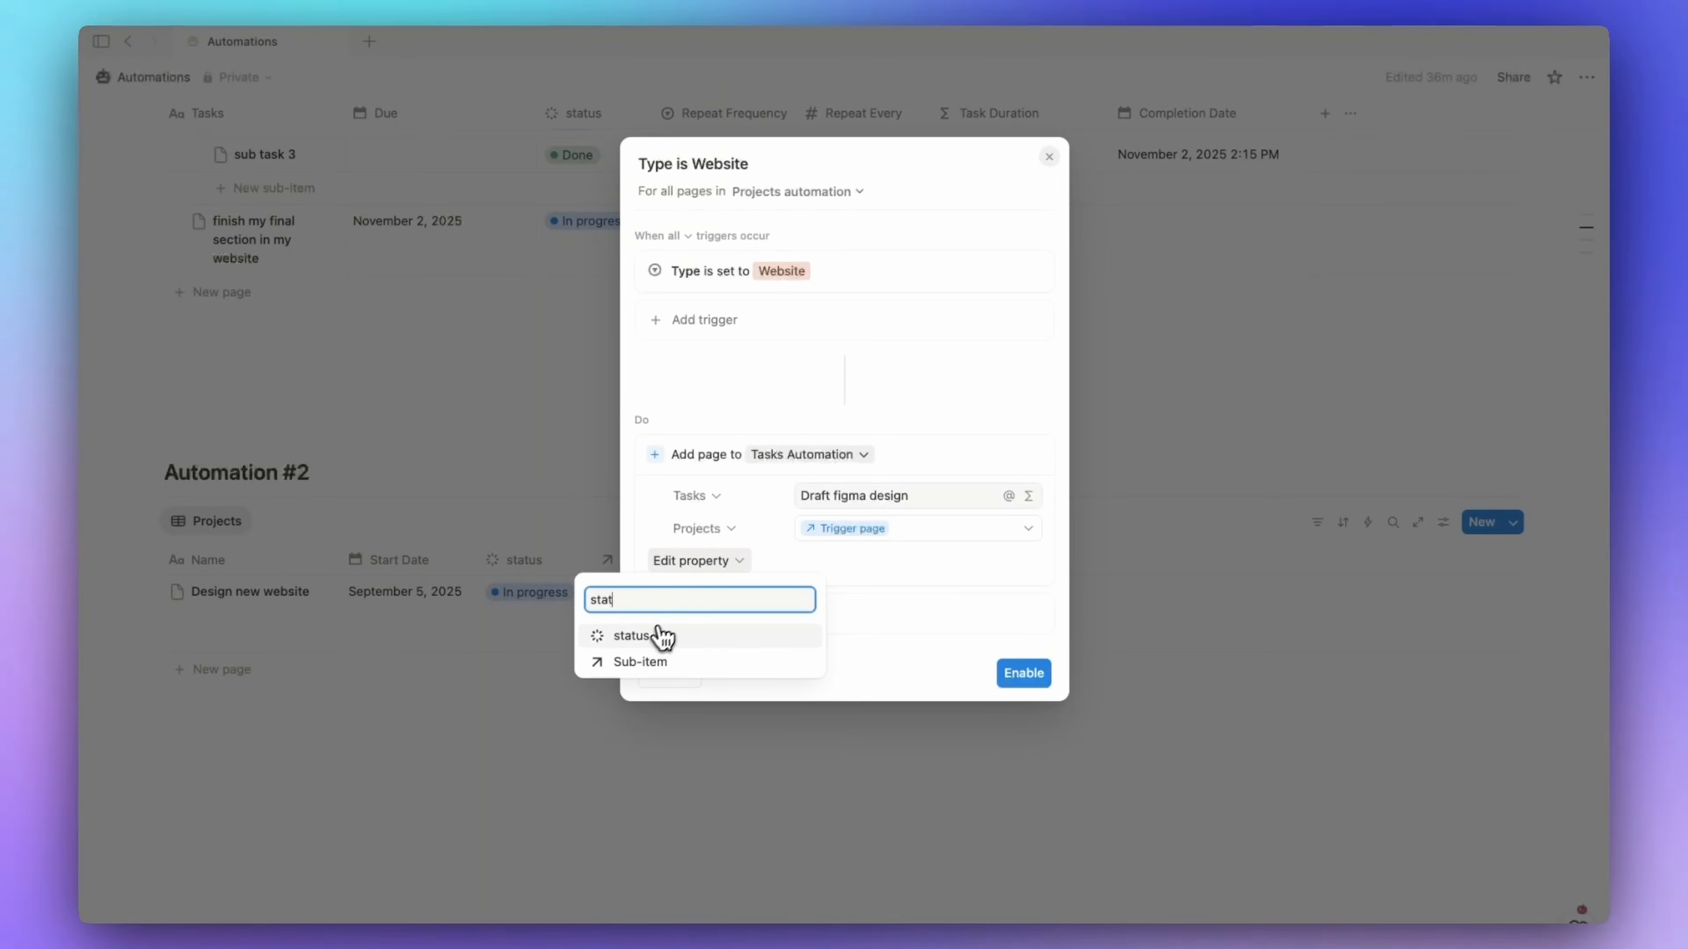
left_click(662, 637)
left_click(852, 564)
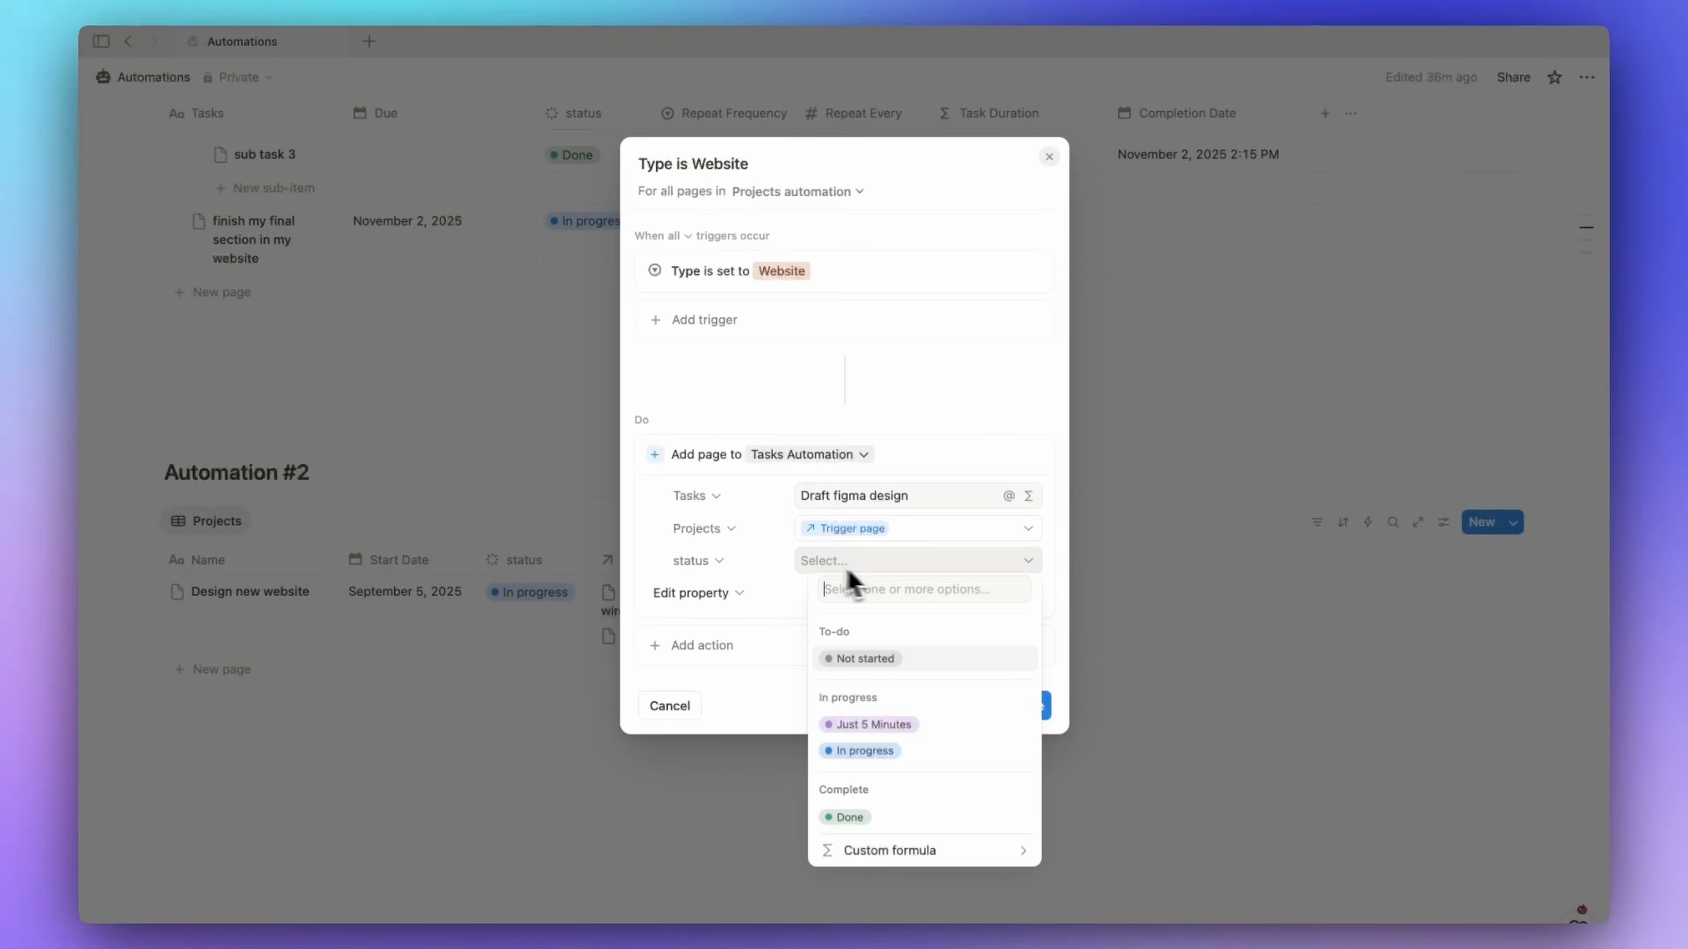
left_click(862, 659)
- Add the Due property to the action that creates the "Draft figma design" task
left_click(730, 602)
type("d")
key("BackSpace")
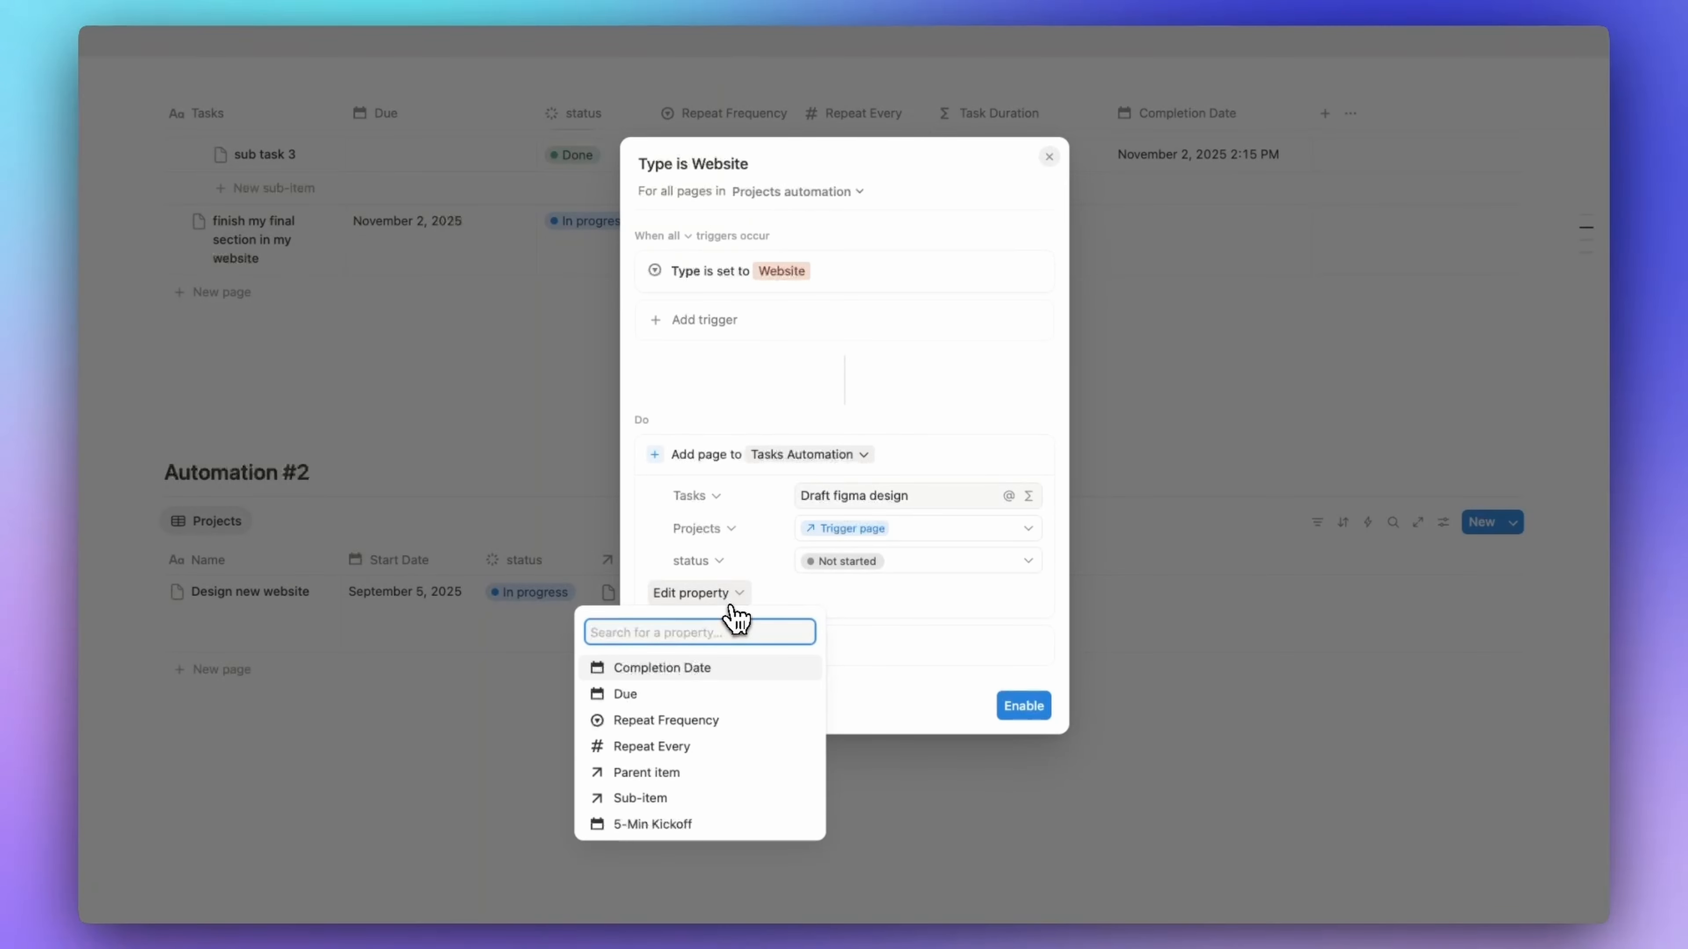
left_click(661, 695)
- Set the new task's Due property with a custom formula that returns the trigger page's Start Date, and save the formula
left_click(857, 595)
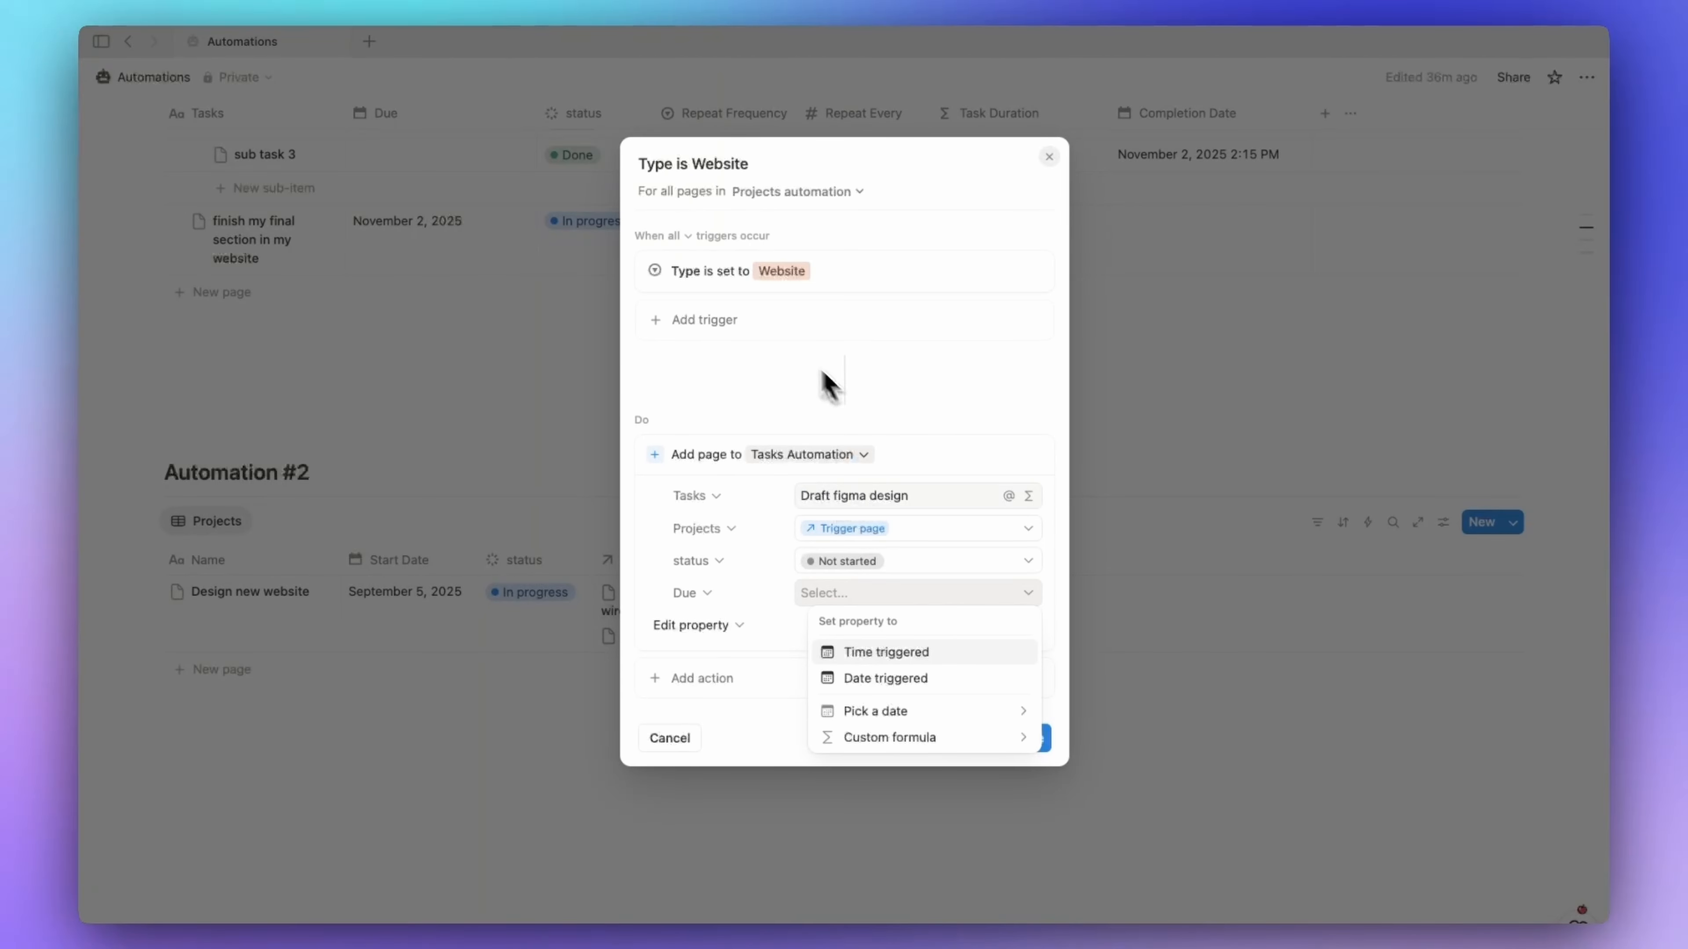
left_click(890, 737)
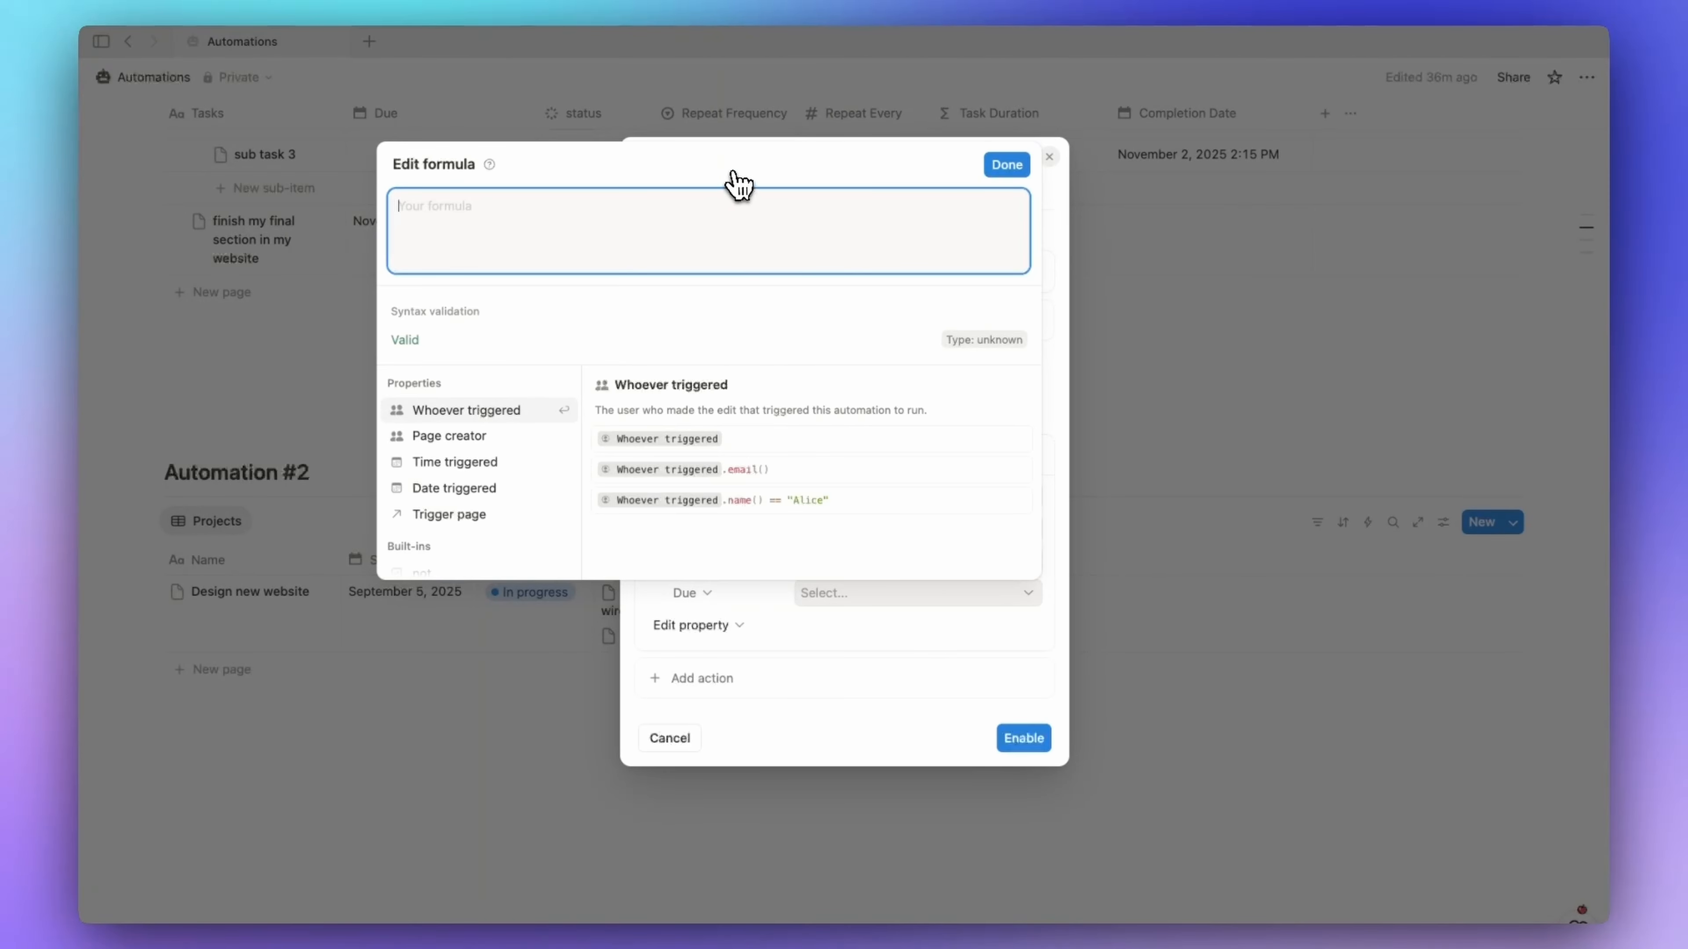
type("tri")
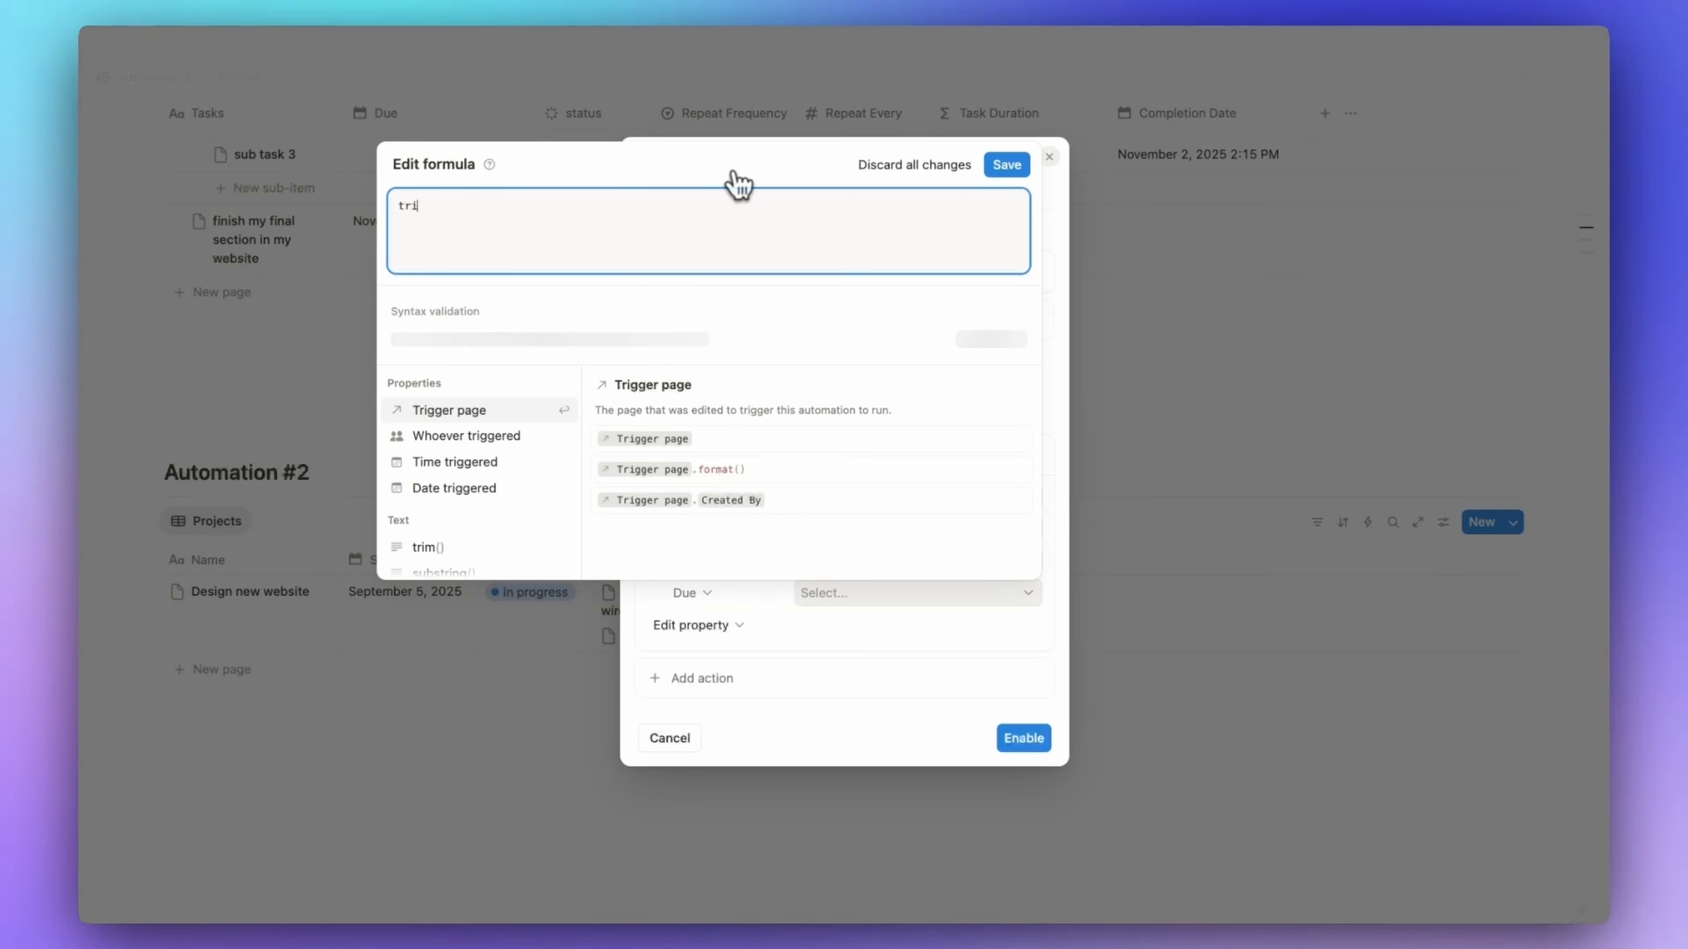
key("Return")
type(".star")
key("Return")
left_click(1006, 165)
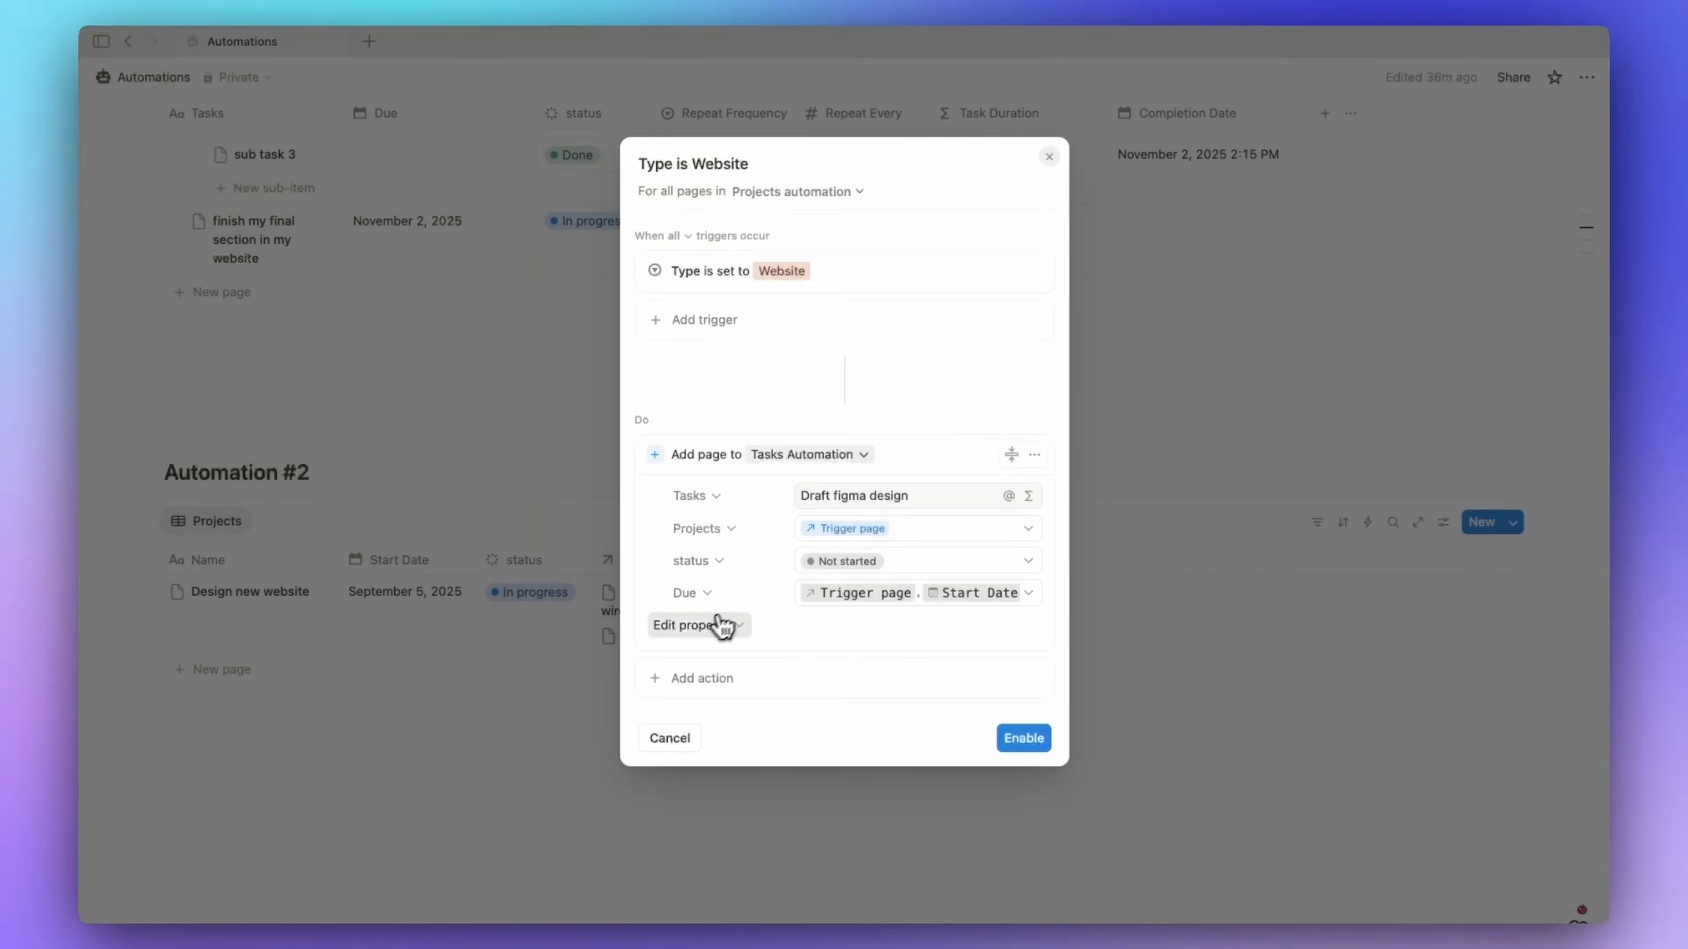
- Duplicate the action that adds the "Draft figma design" page to Tasks Automation
left_click(719, 623)
left_click(908, 669)
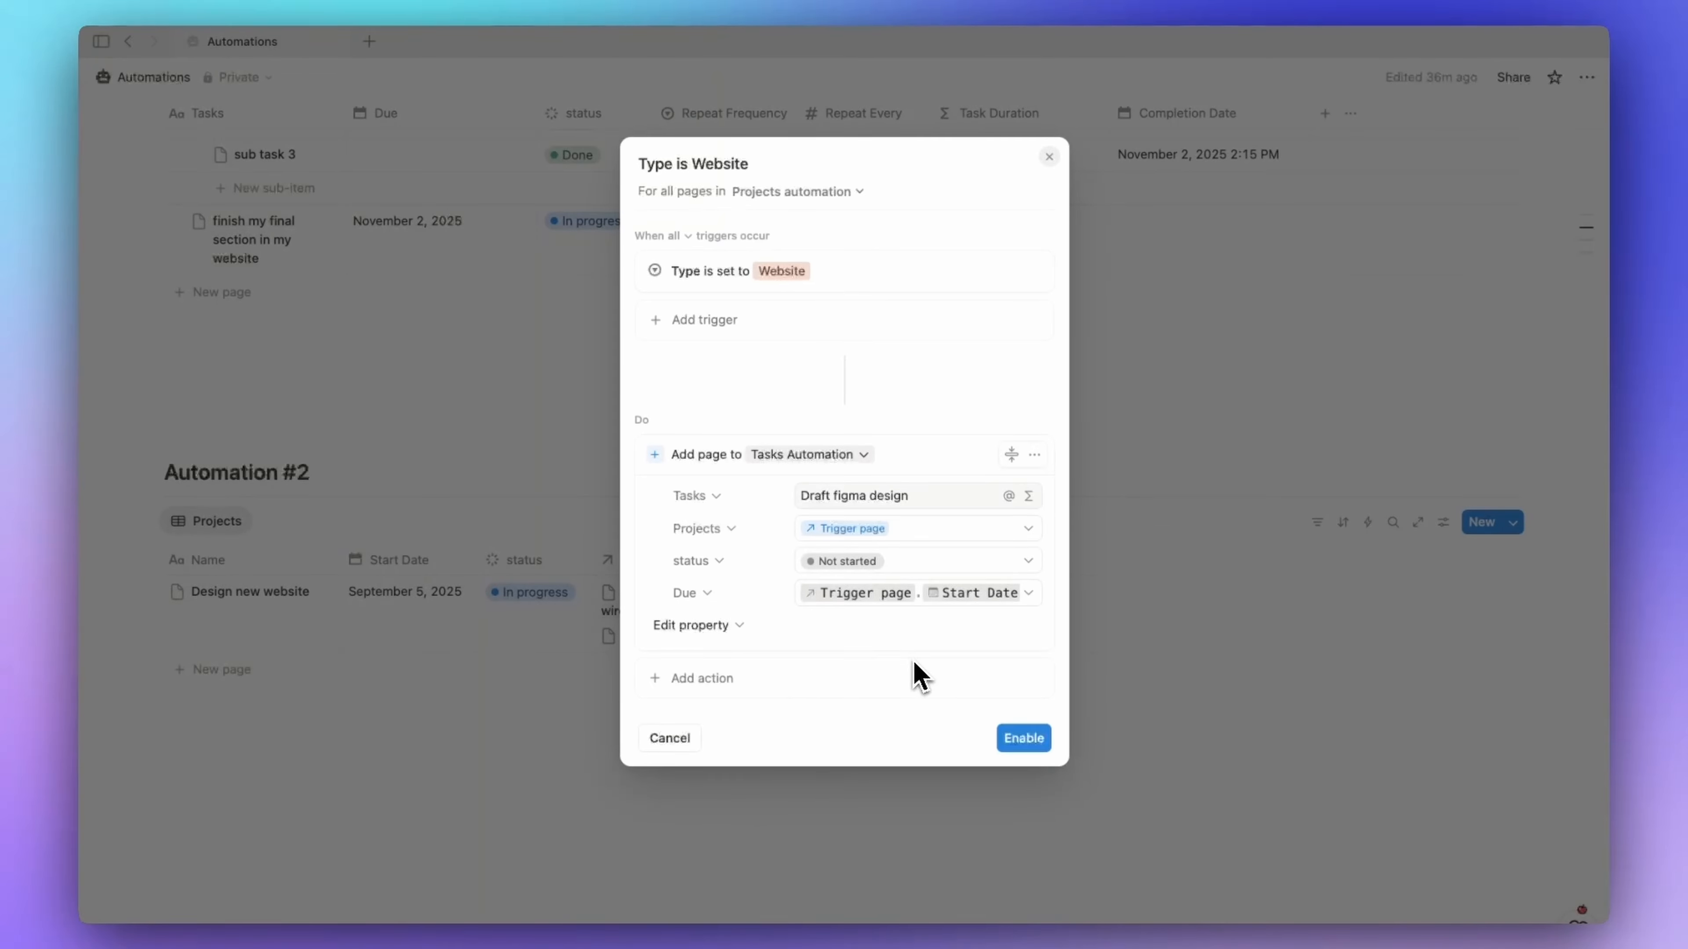
left_click(1034, 454)
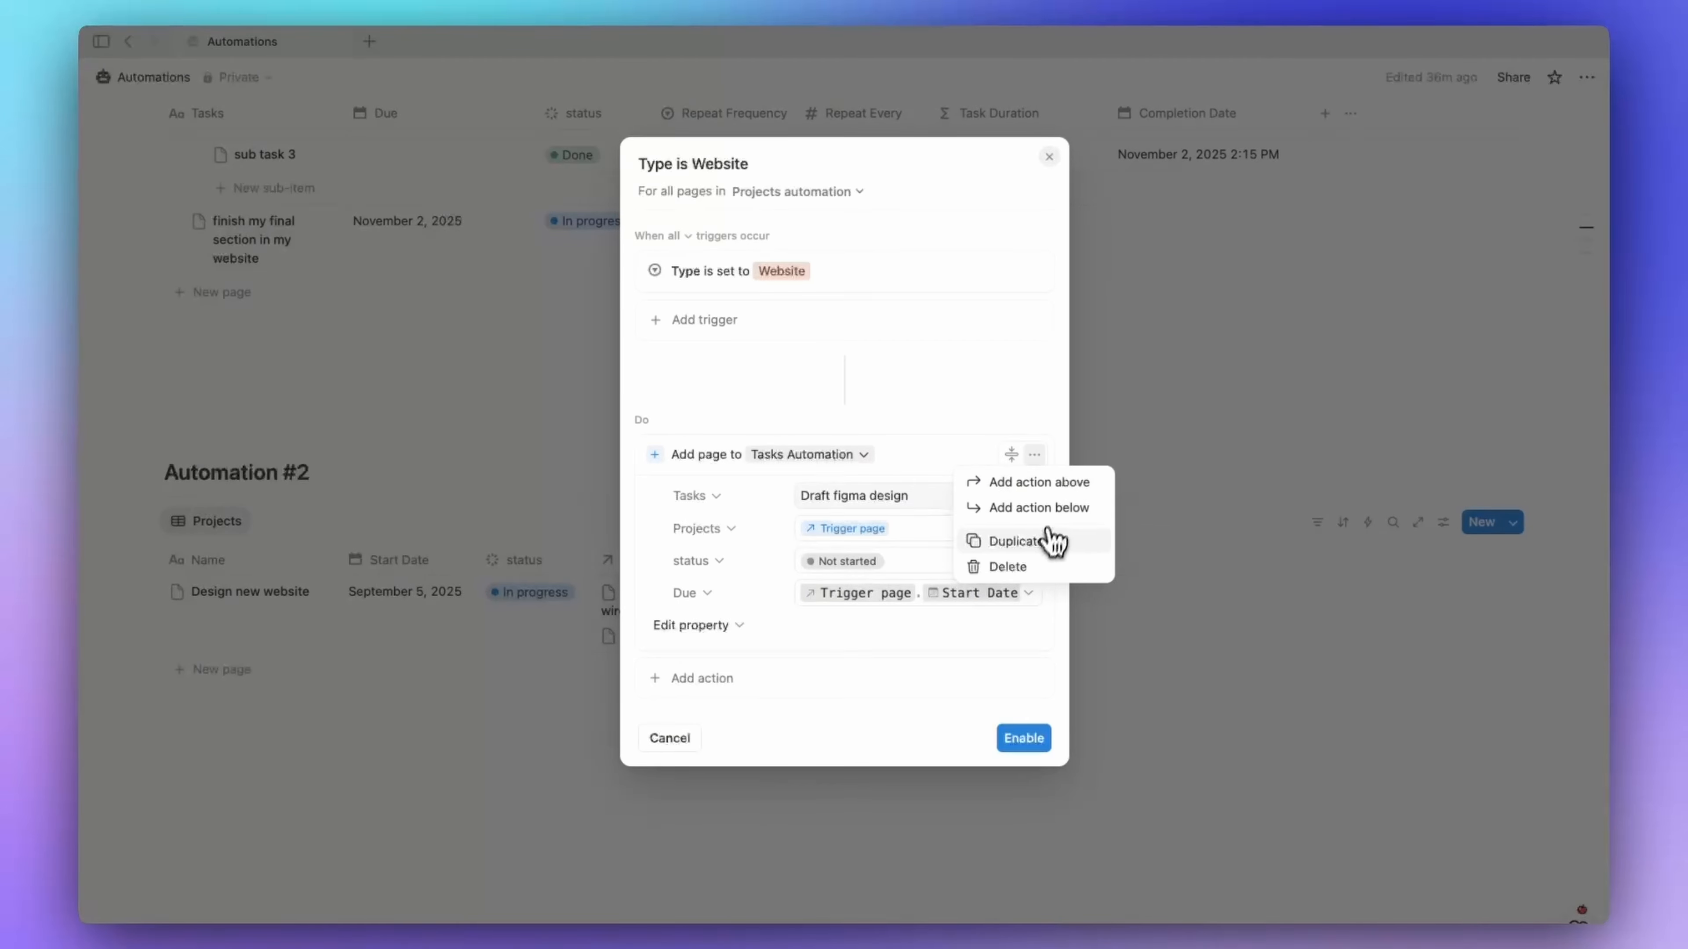
left_click(1043, 542)
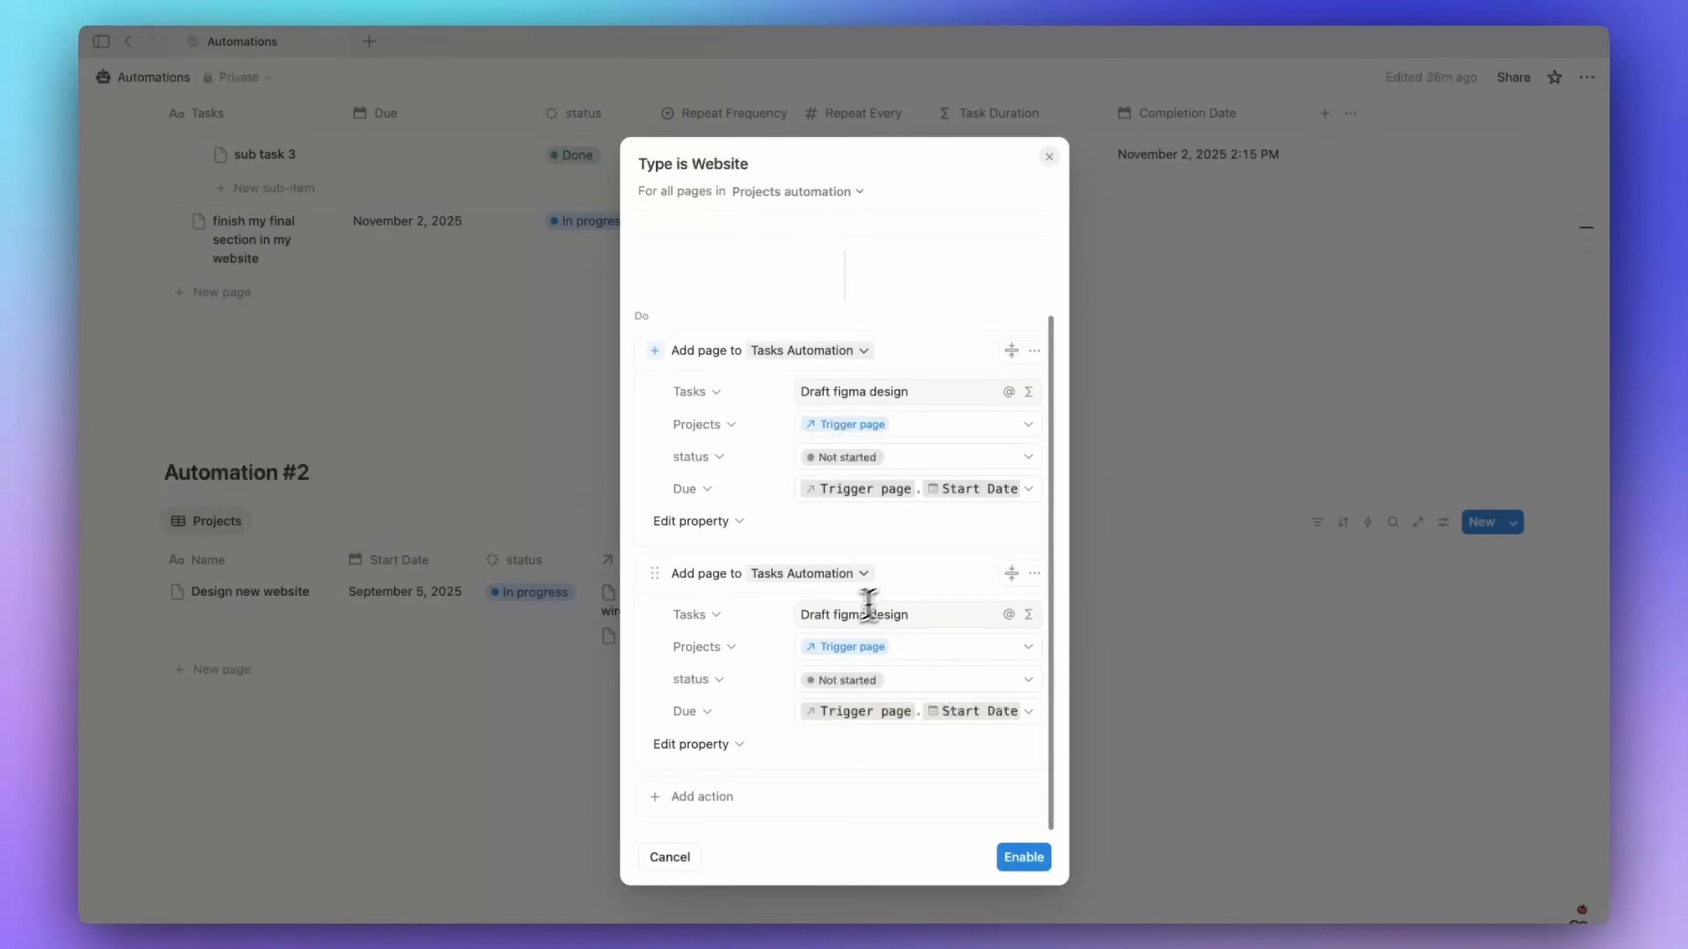
- Select the whole task title in the duplicated action for editing
triple_click(808, 617)
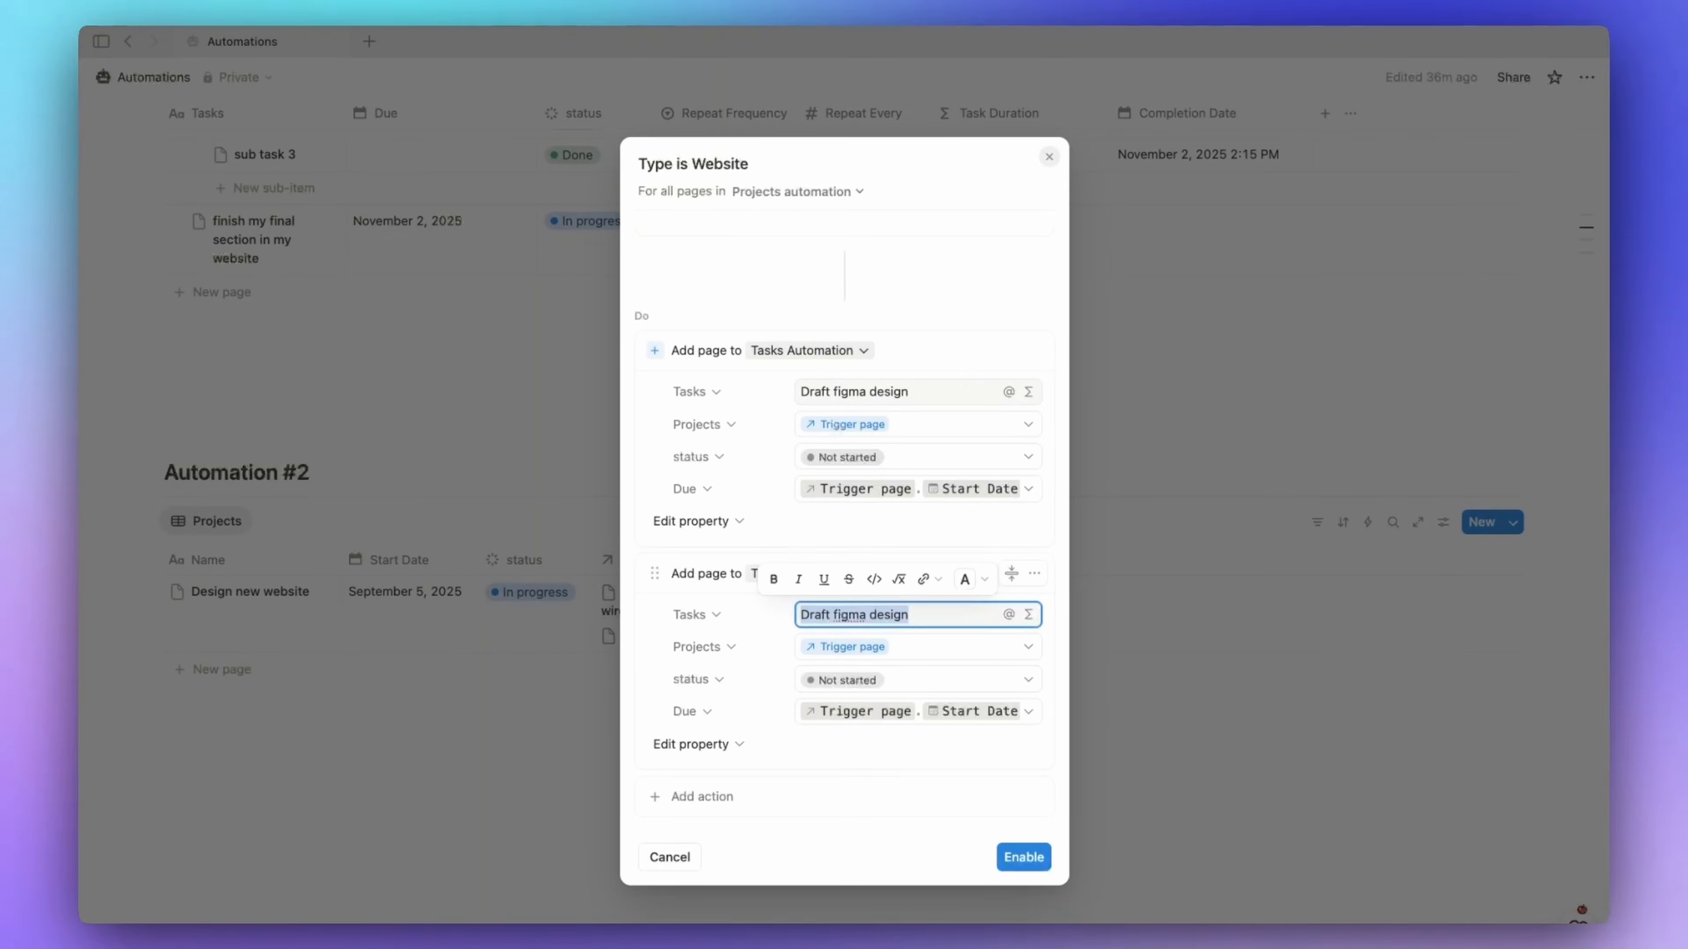